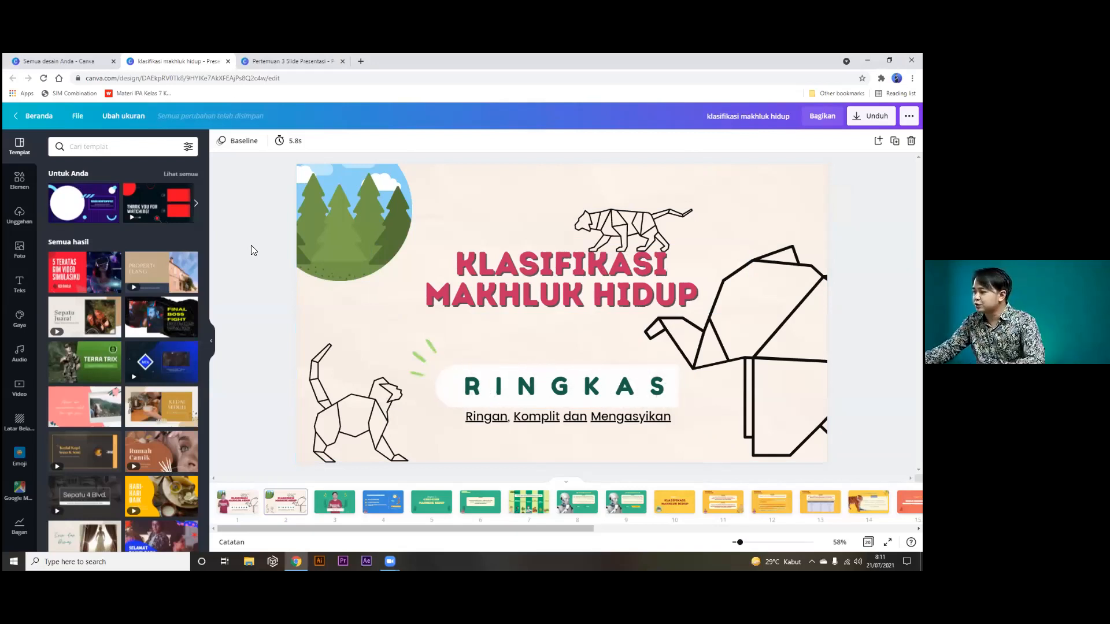
Preview slides 3 and 4, return to the RINGKAS slide 2, and reopen the Templates panel.
left_click(333, 500)
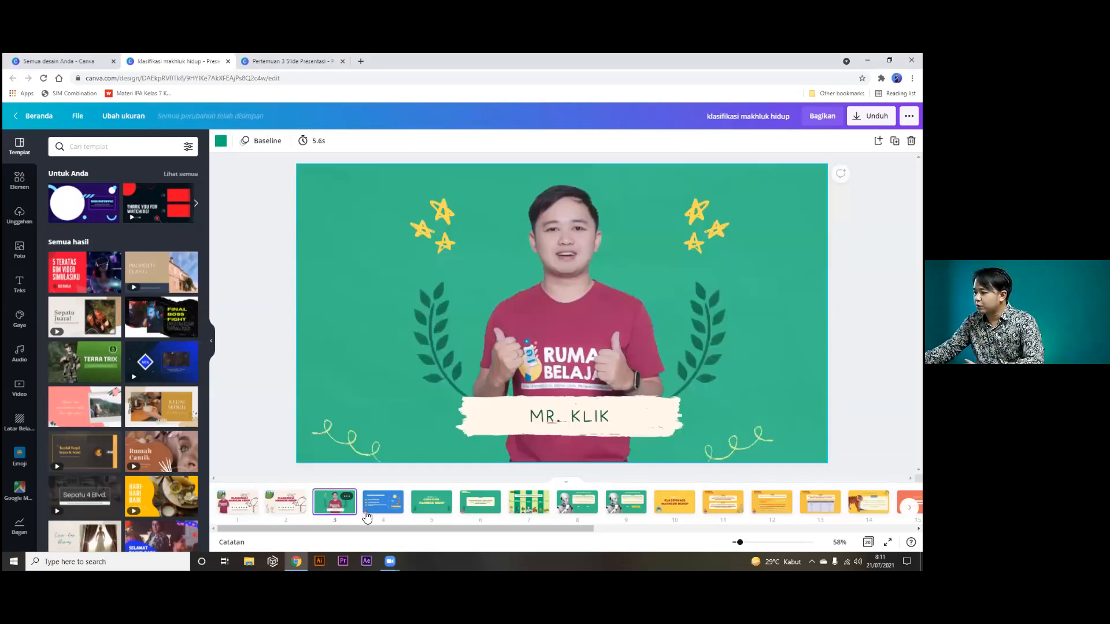
left_click(371, 514)
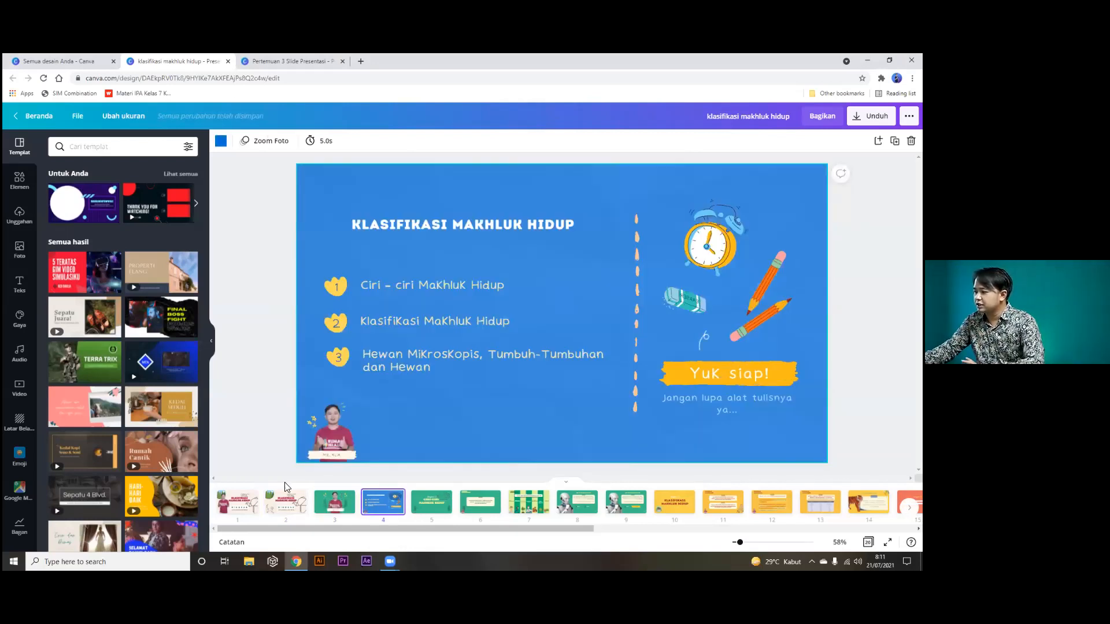
left_click(283, 511)
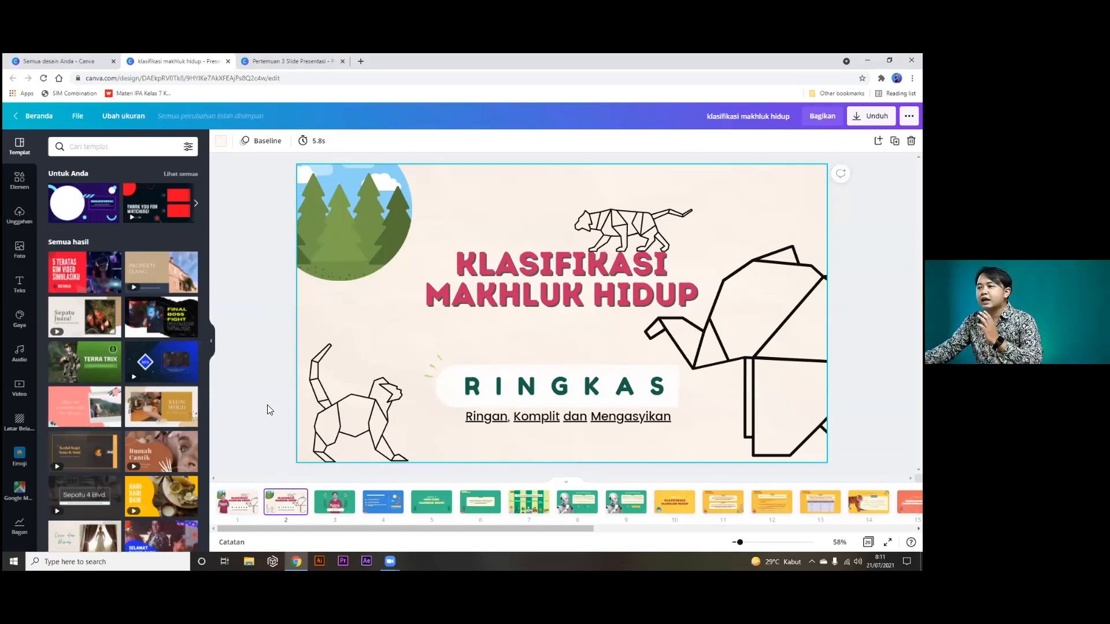
left_click(211, 341)
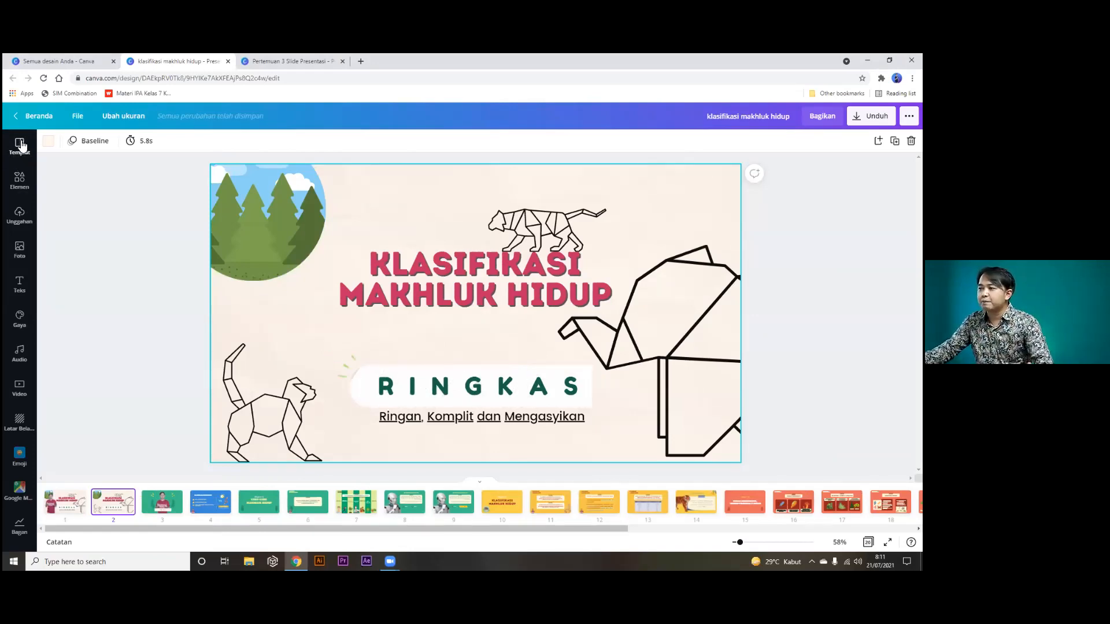
left_click(21, 146)
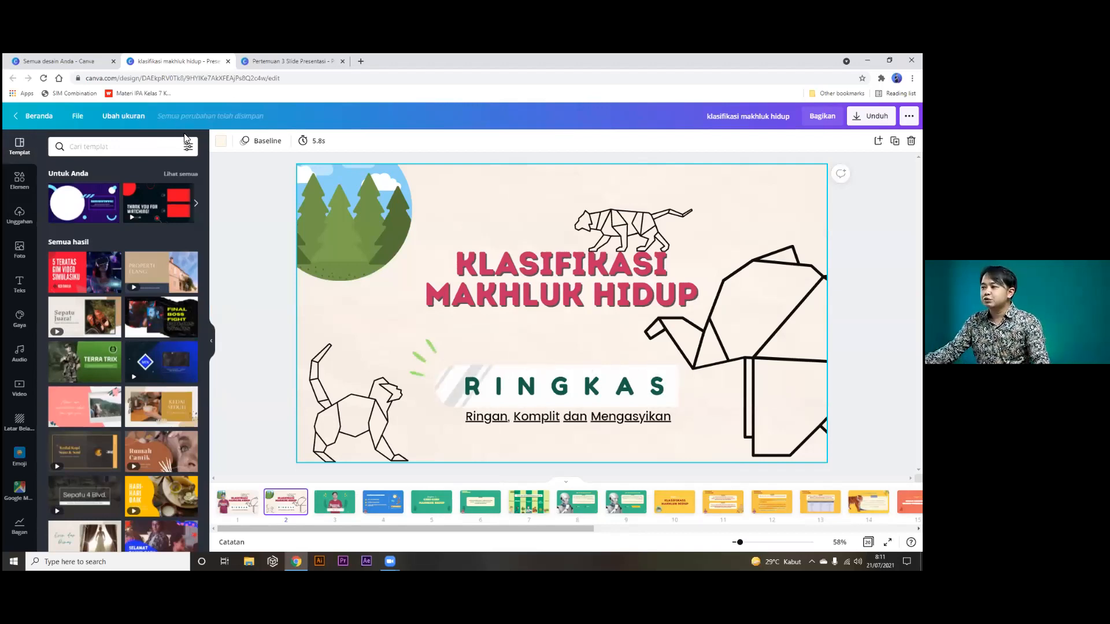
left_click(134, 148)
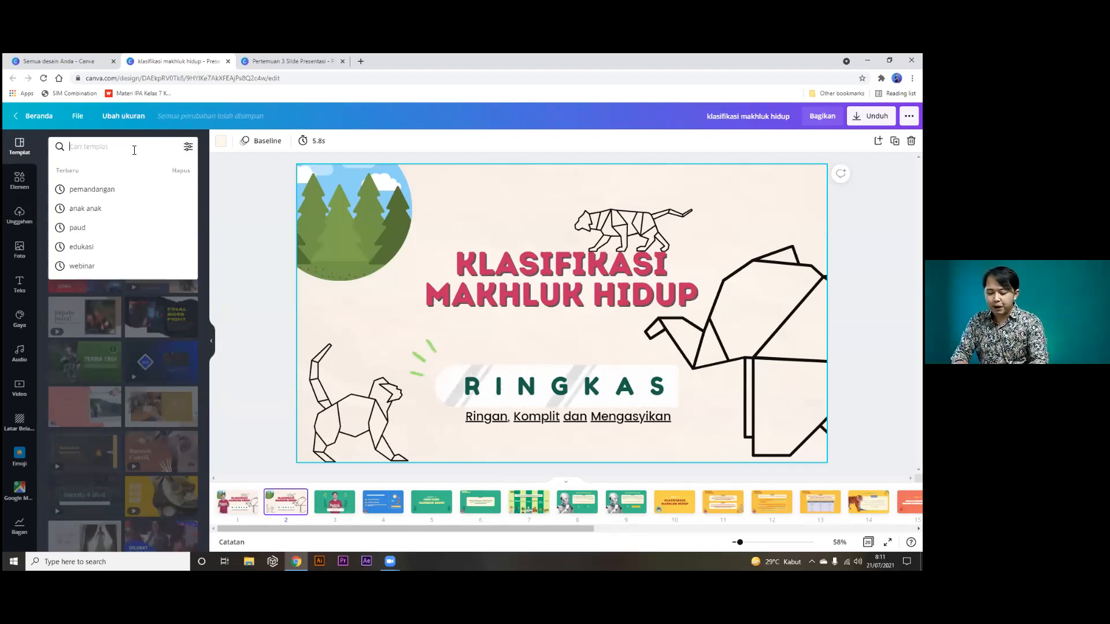
type("paud")
key("Return")
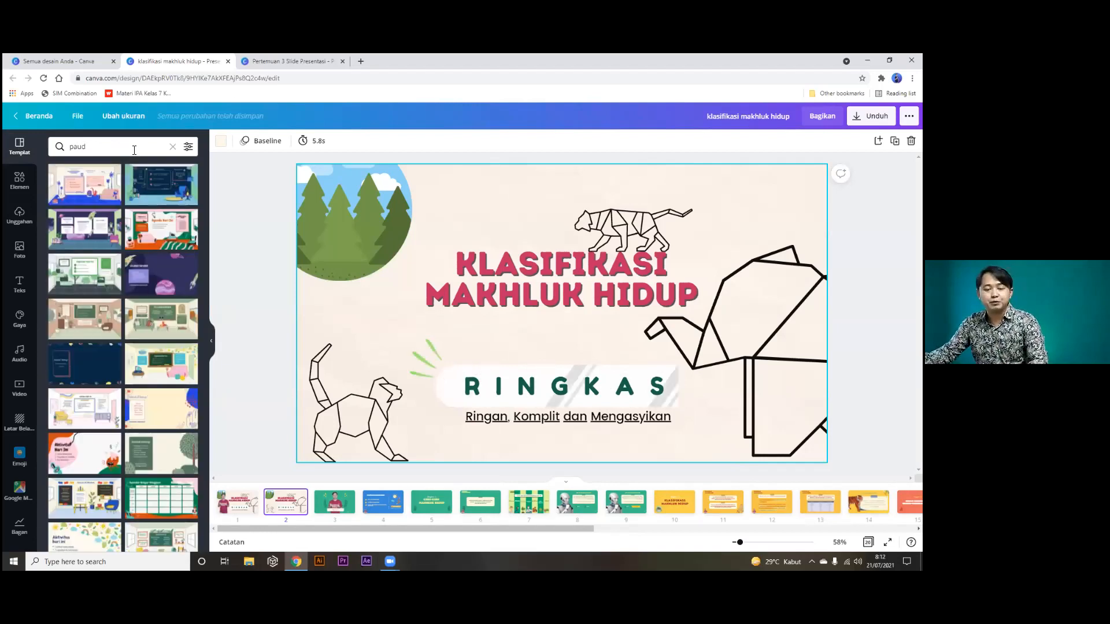
left_click_drag(119, 146, 60, 146)
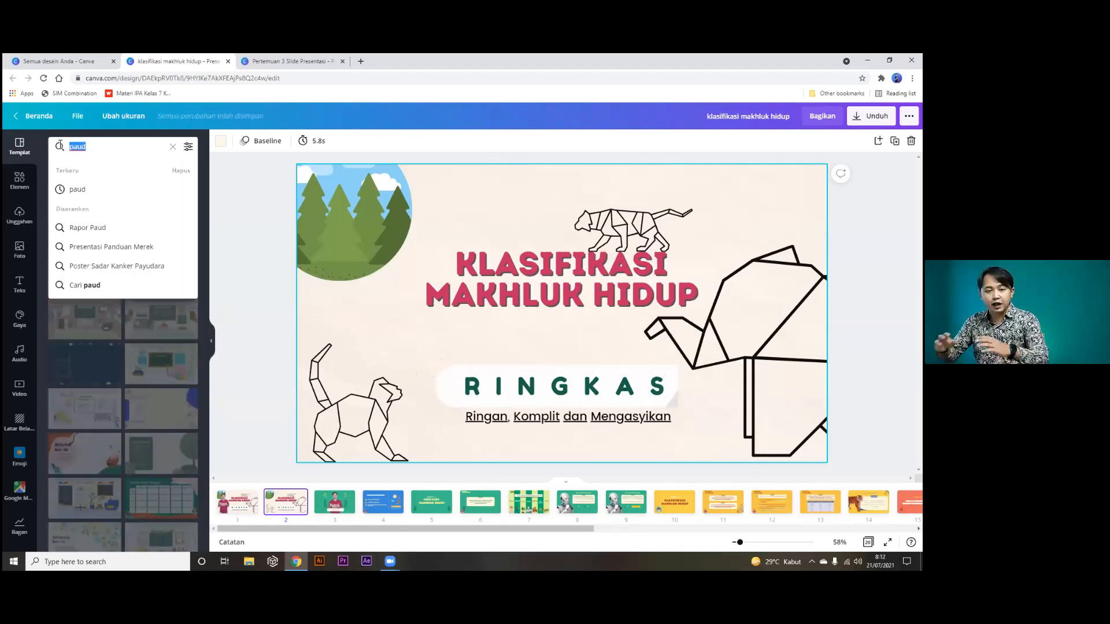
type("anak")
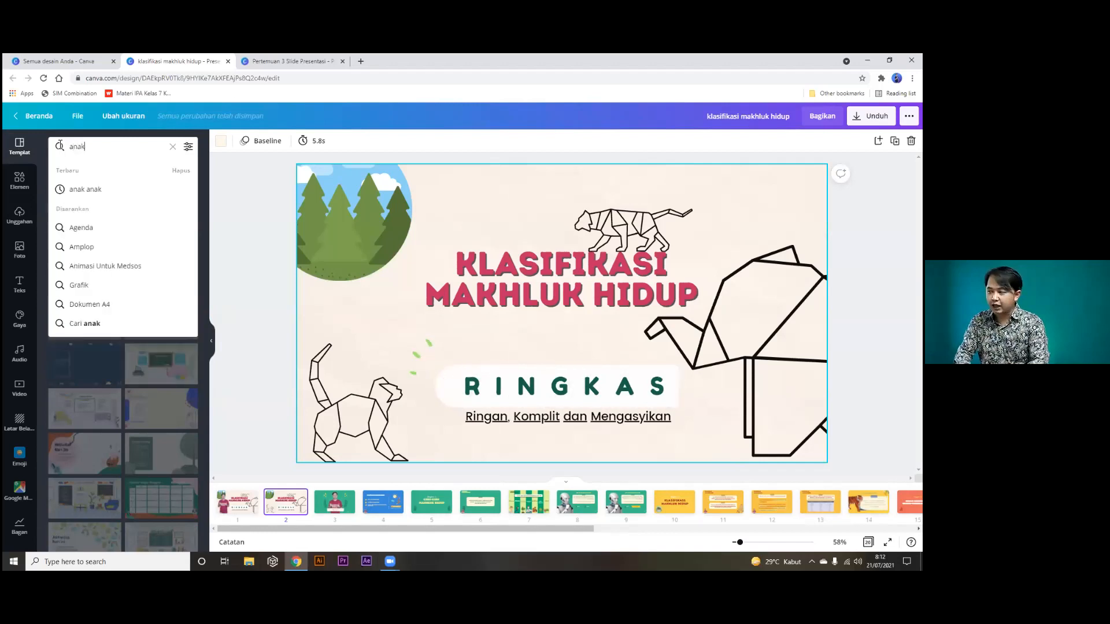
key("Return")
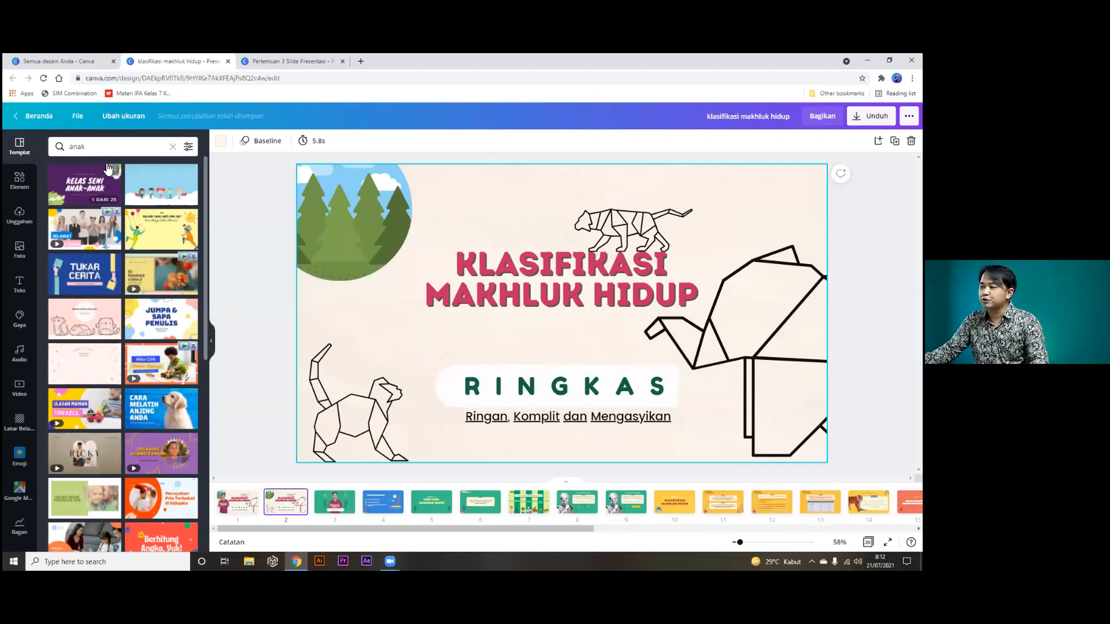
left_click(80, 148)
type("s")
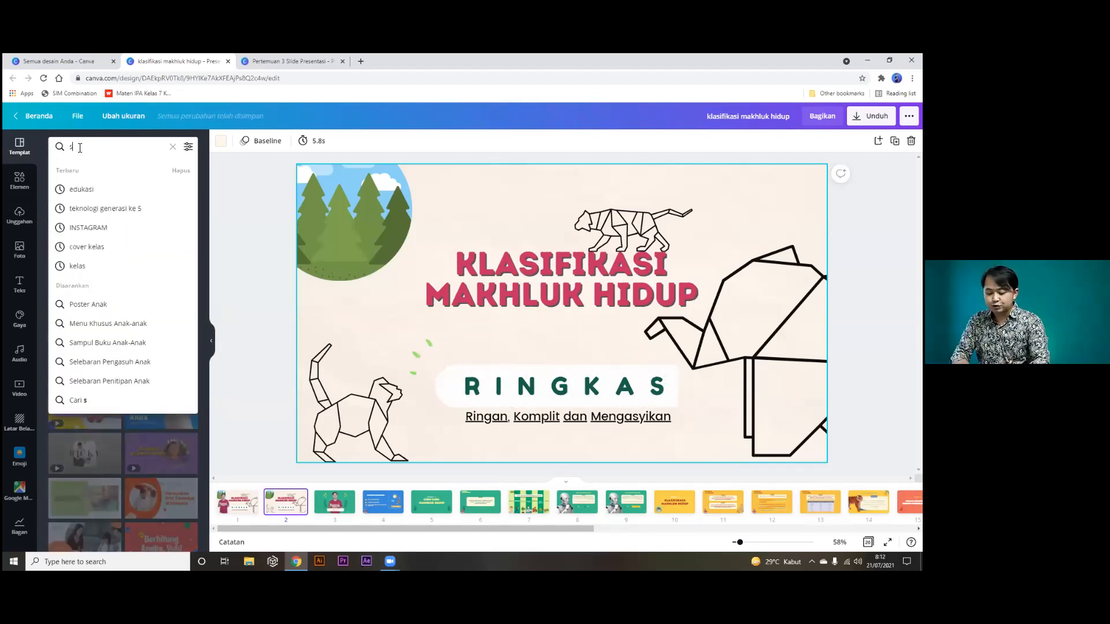
type("osial")
key("Return")
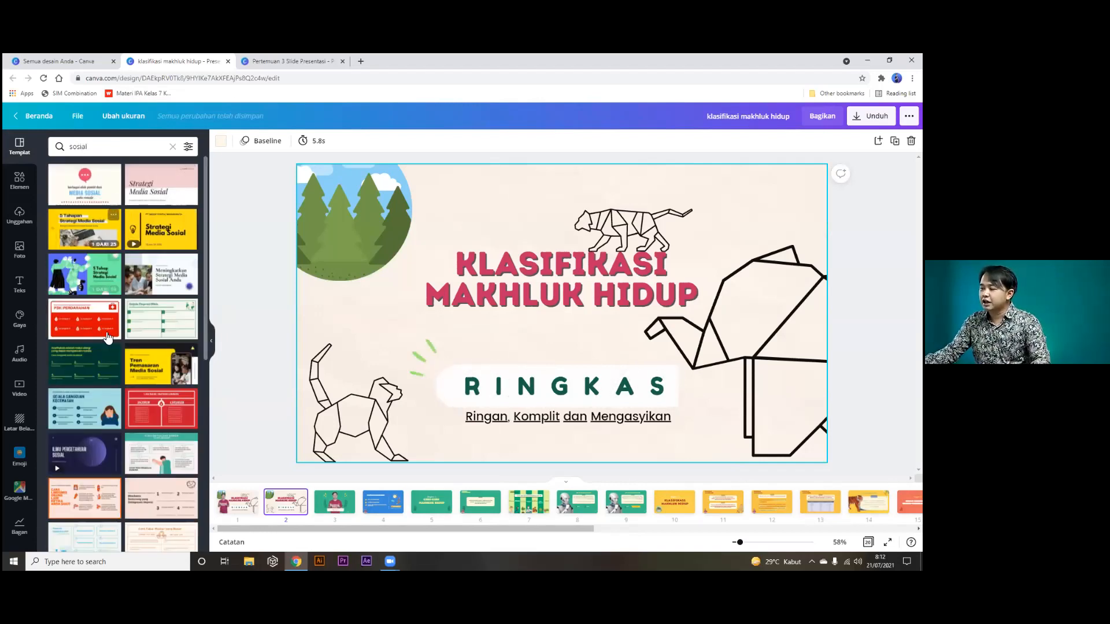
left_click(77, 147)
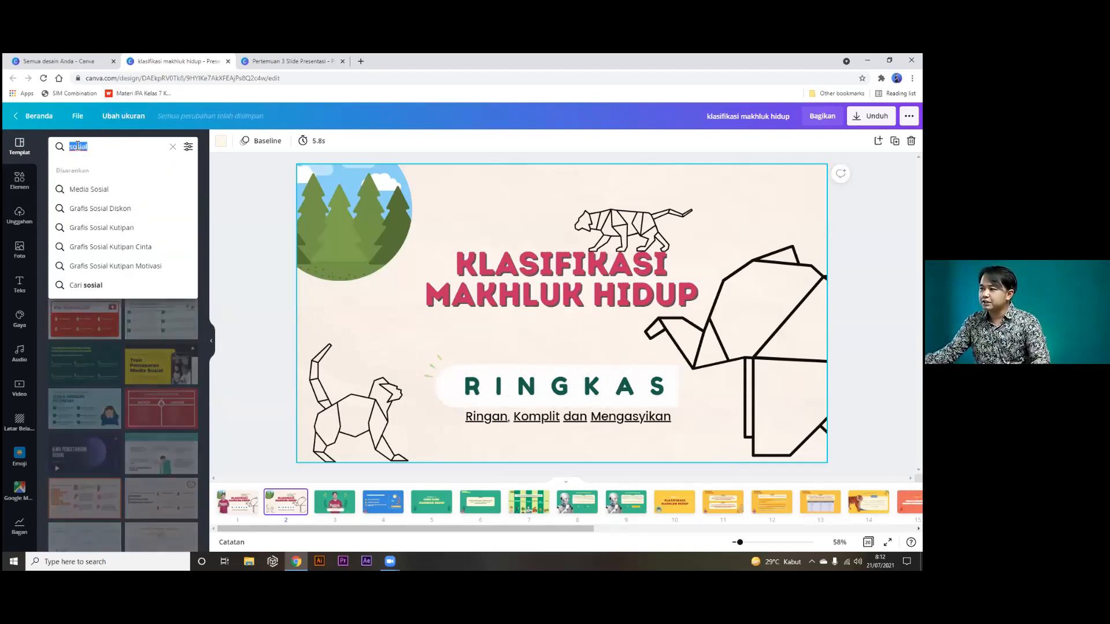
type("seni")
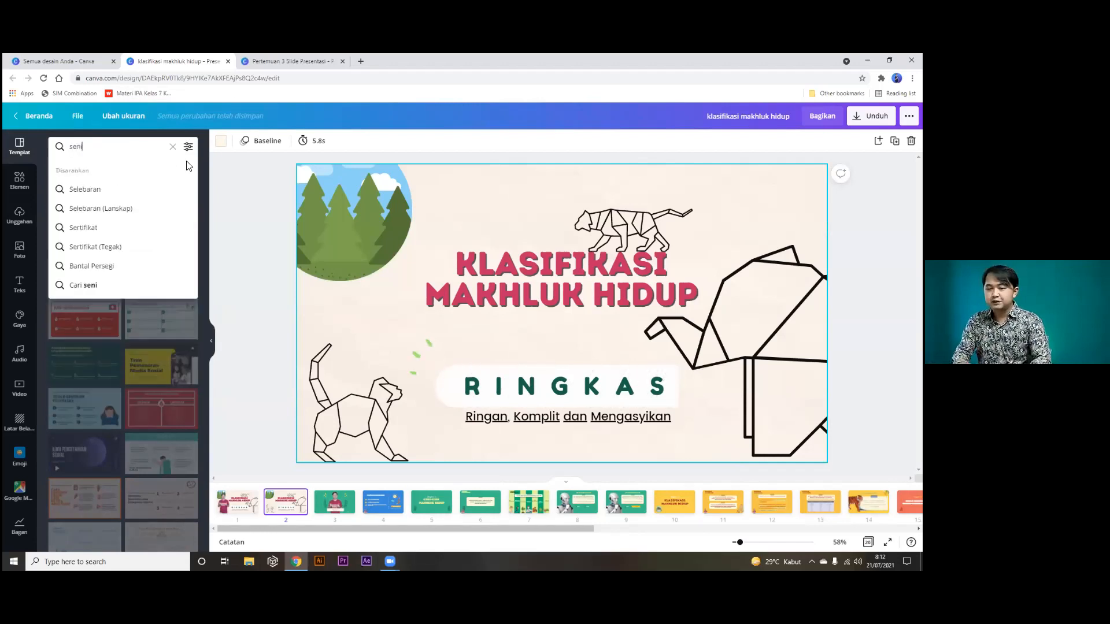
key("Return")
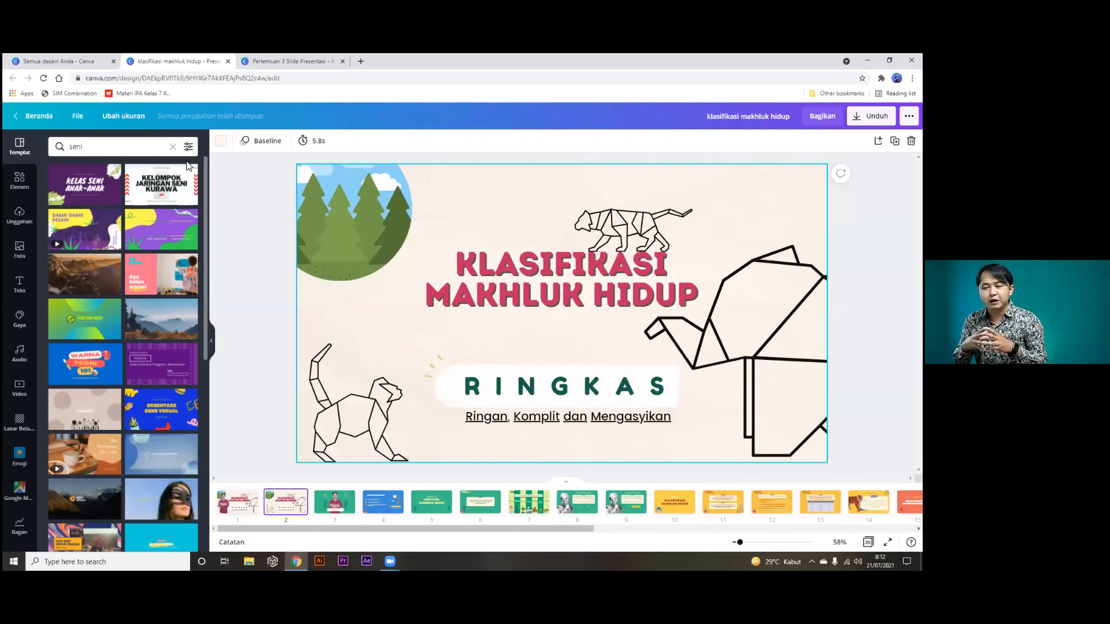
scroll(102, 301, "down", 3)
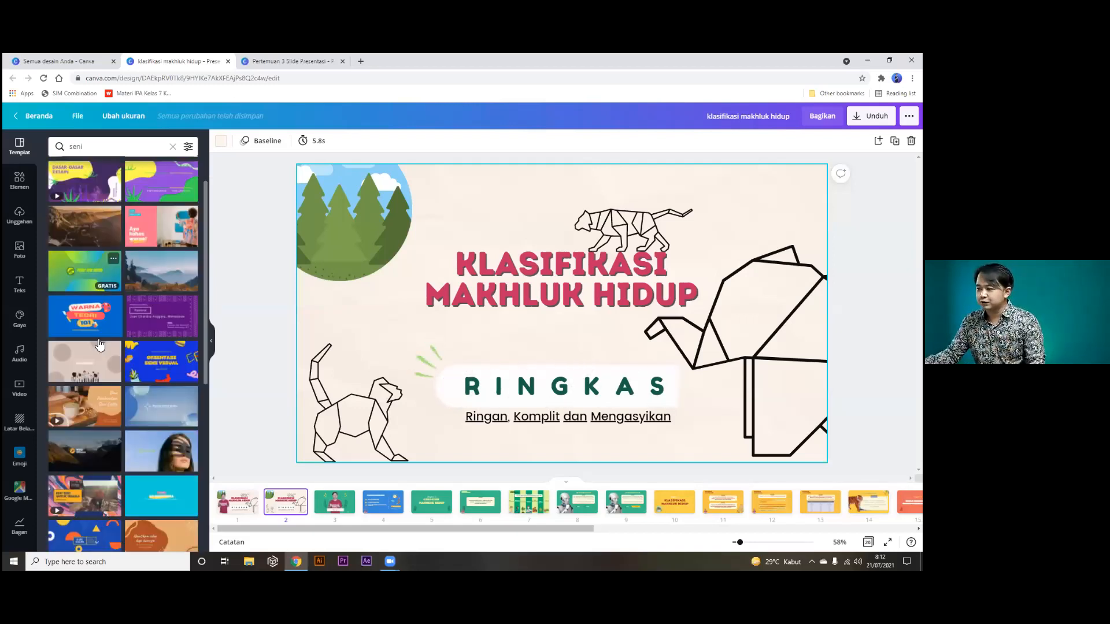
scroll(100, 345, "up", 3)
left_click(105, 149)
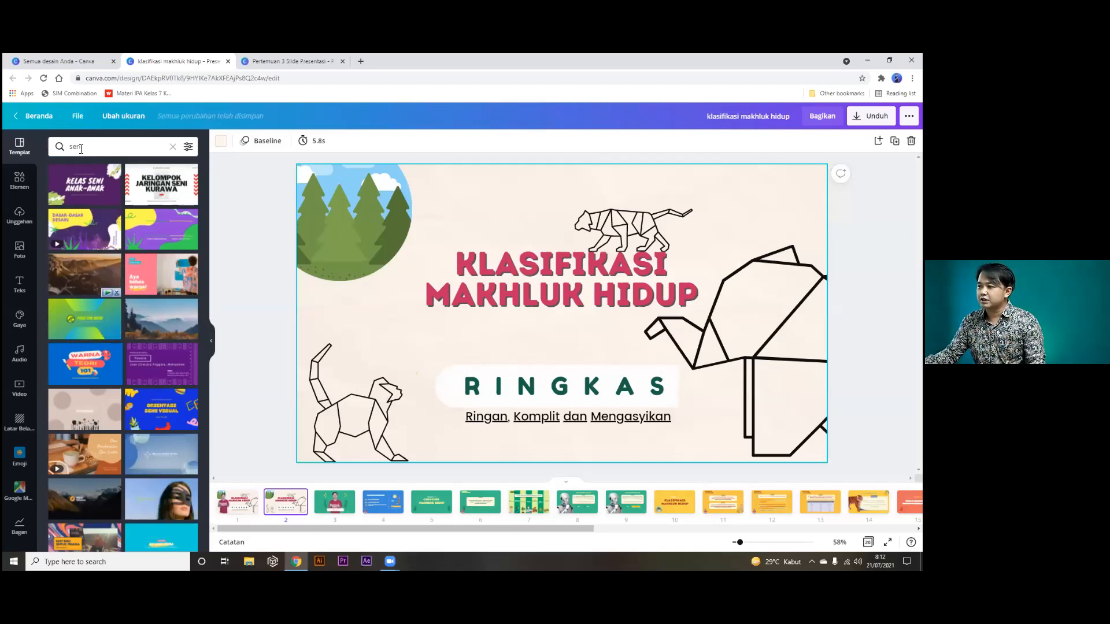
type("hea")
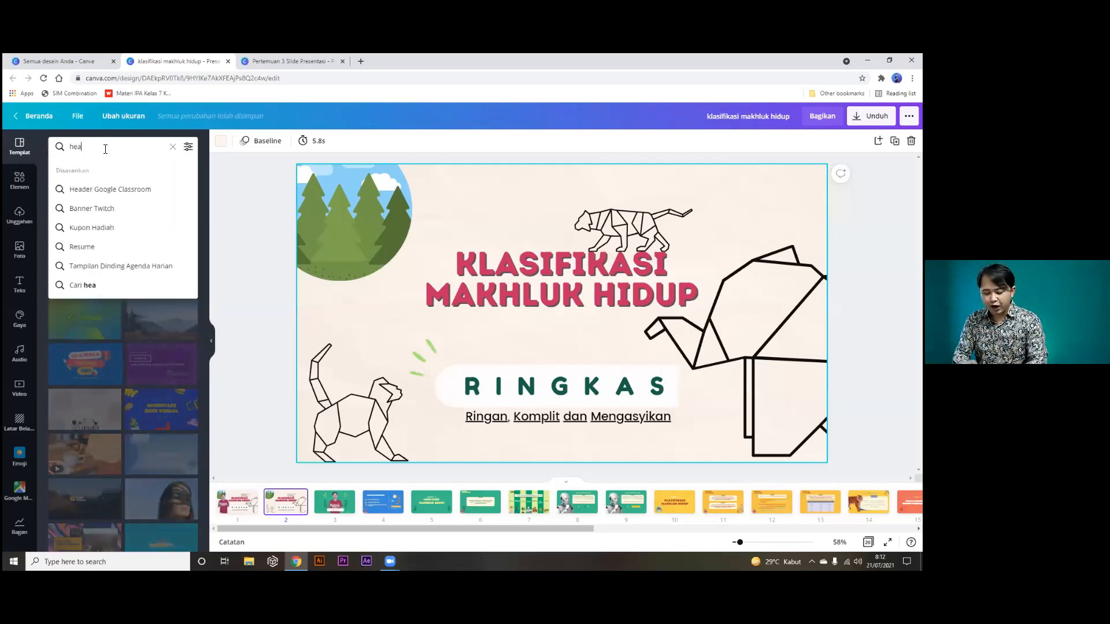
type("nwan")
key("Return")
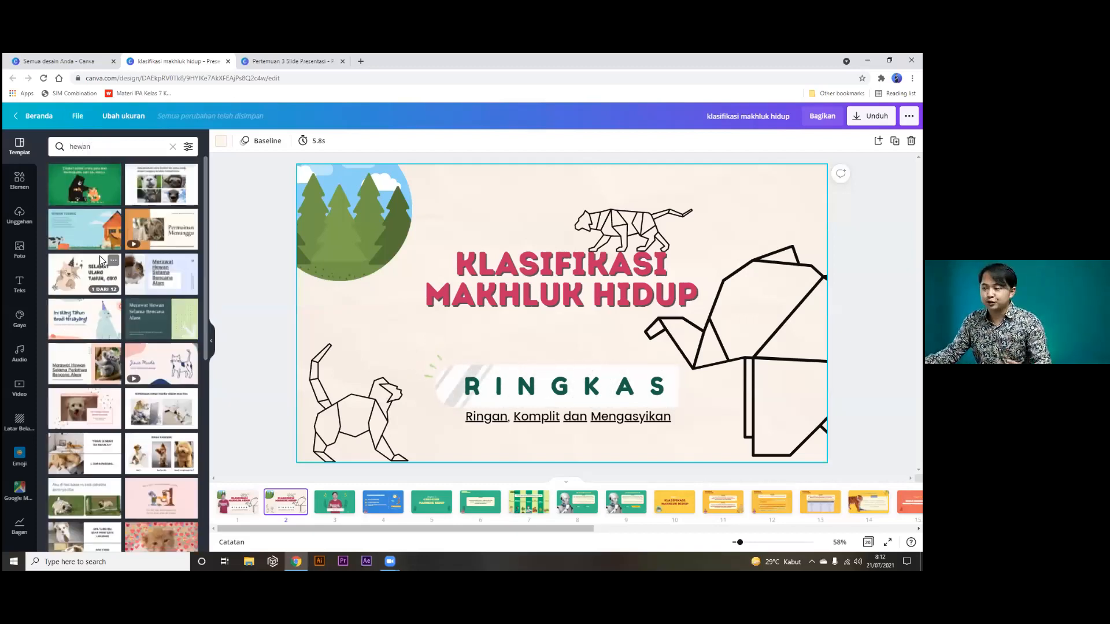
double_click(81, 146)
type("i")
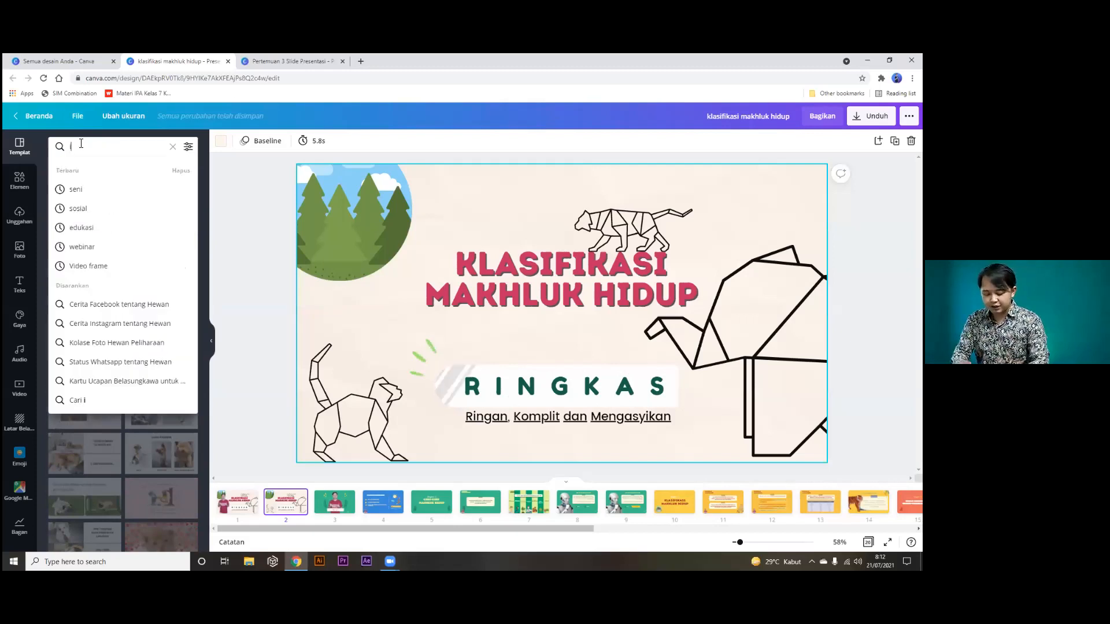
type("dul adha")
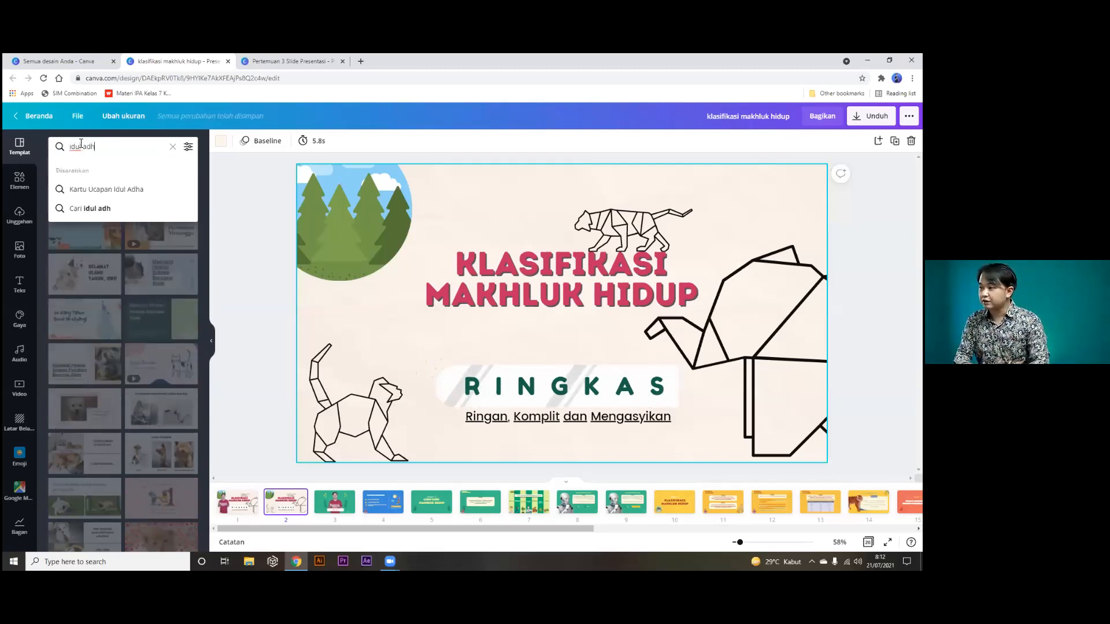
key("Return")
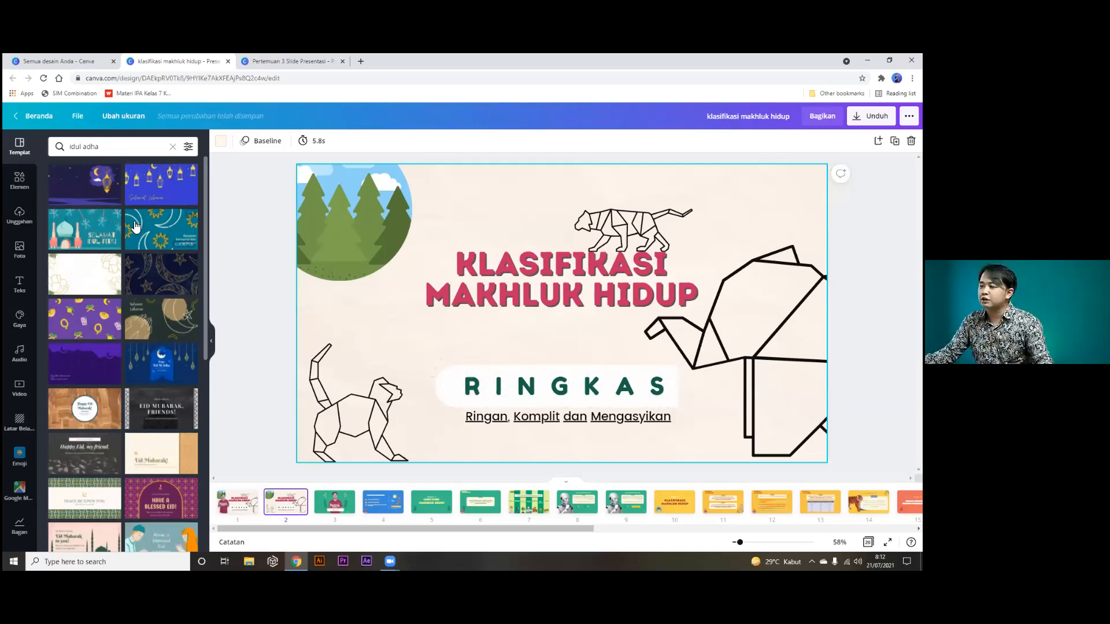
scroll(132, 340, "down", 3)
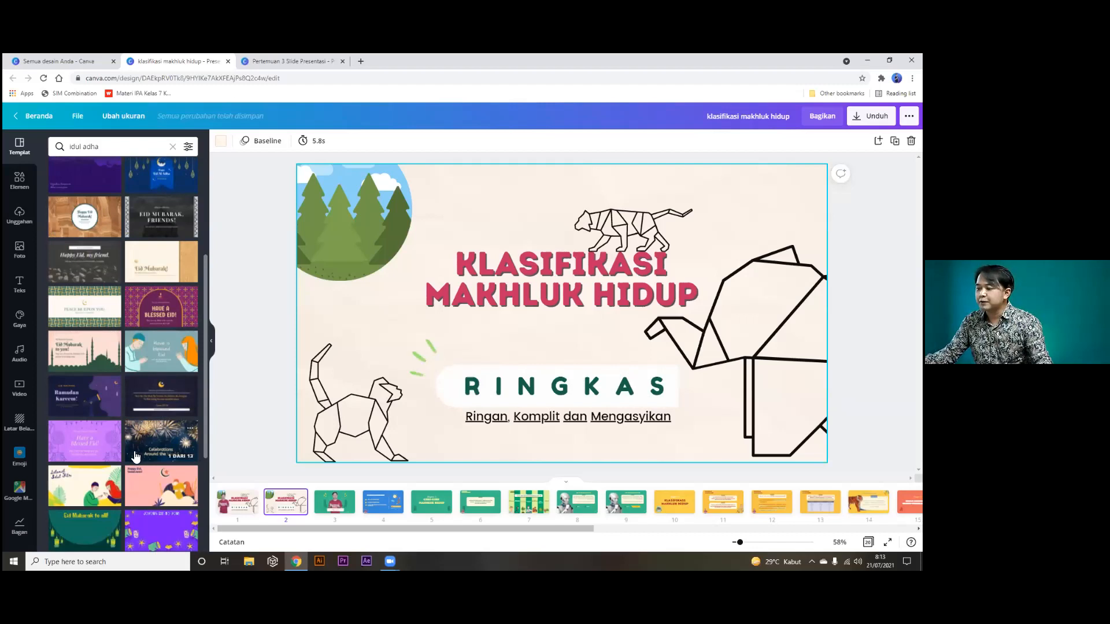
scroll(141, 459, "up", 3)
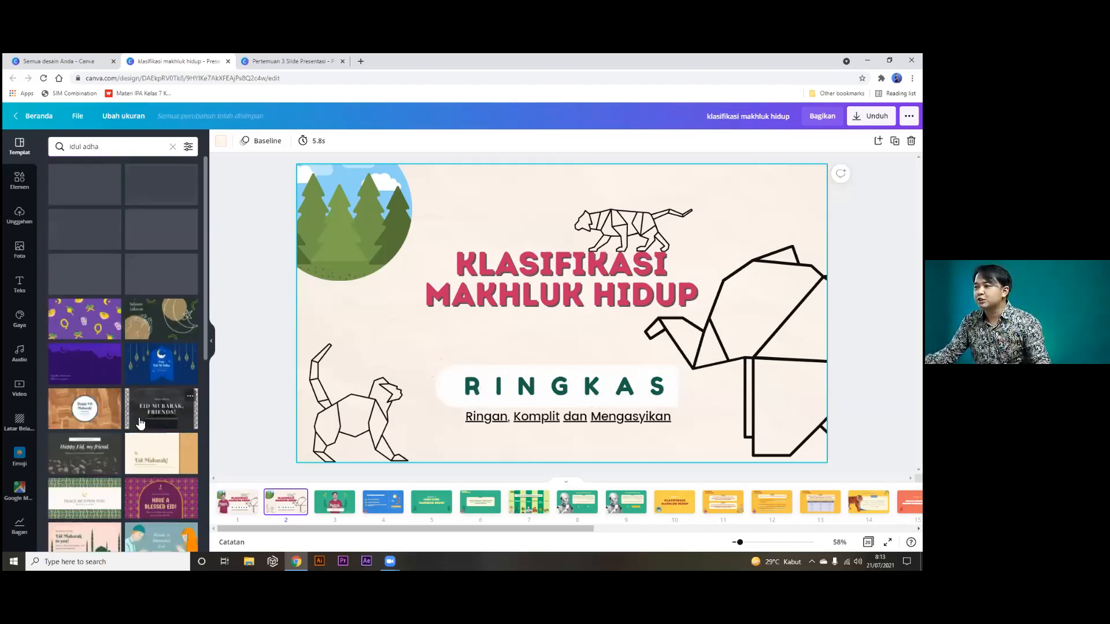
left_click(172, 147)
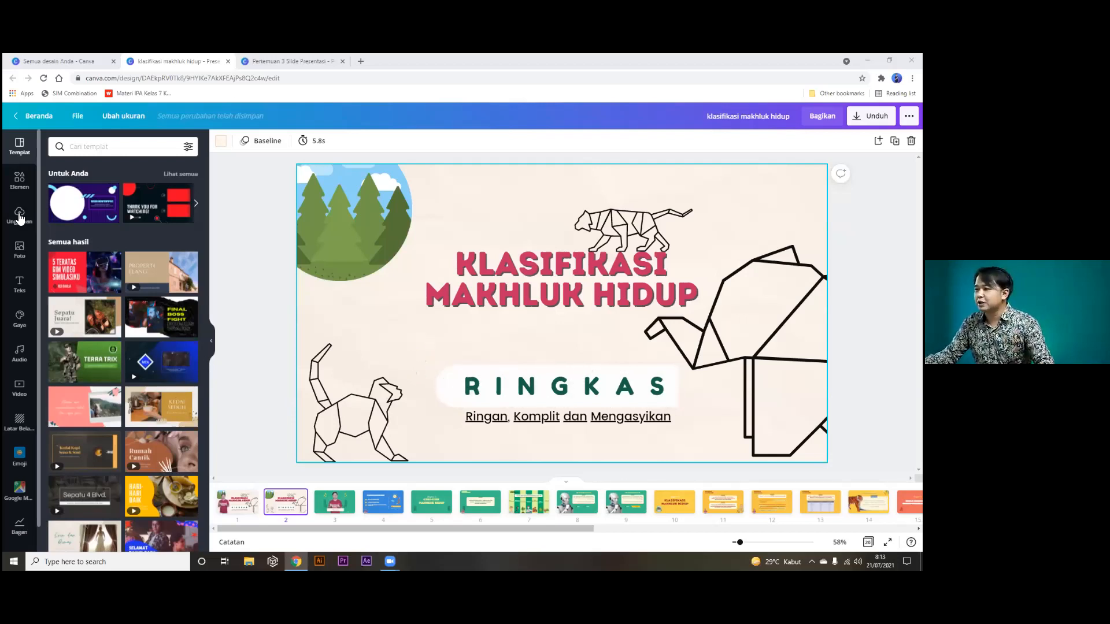
Search the Elements library for 'bentuk' to list basic shapes like circles and squares.
left_click(21, 182)
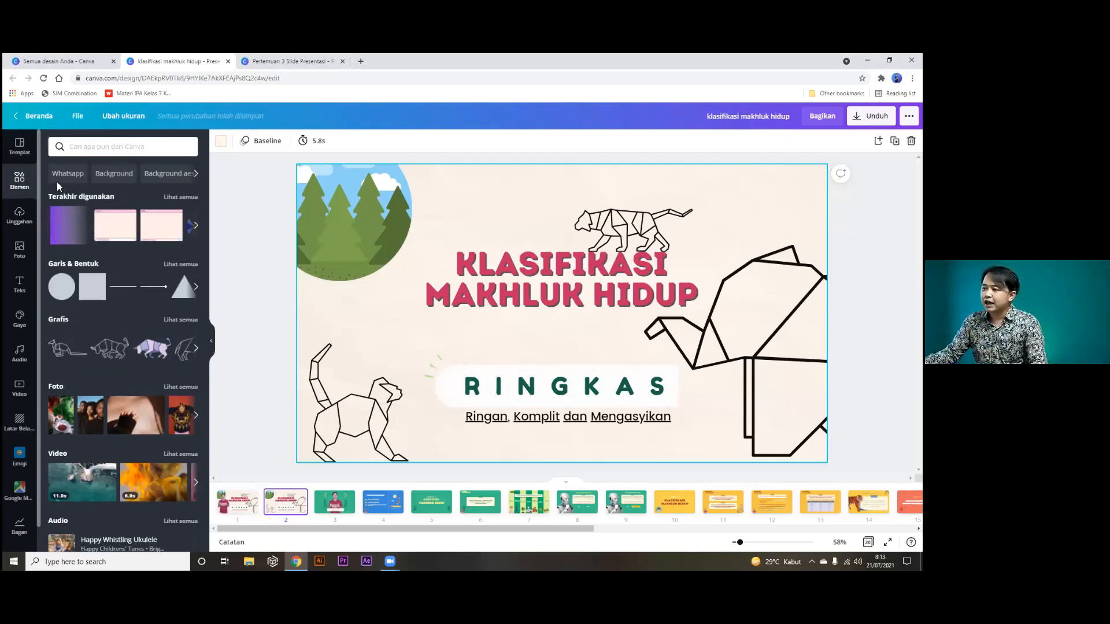
left_click(146, 147)
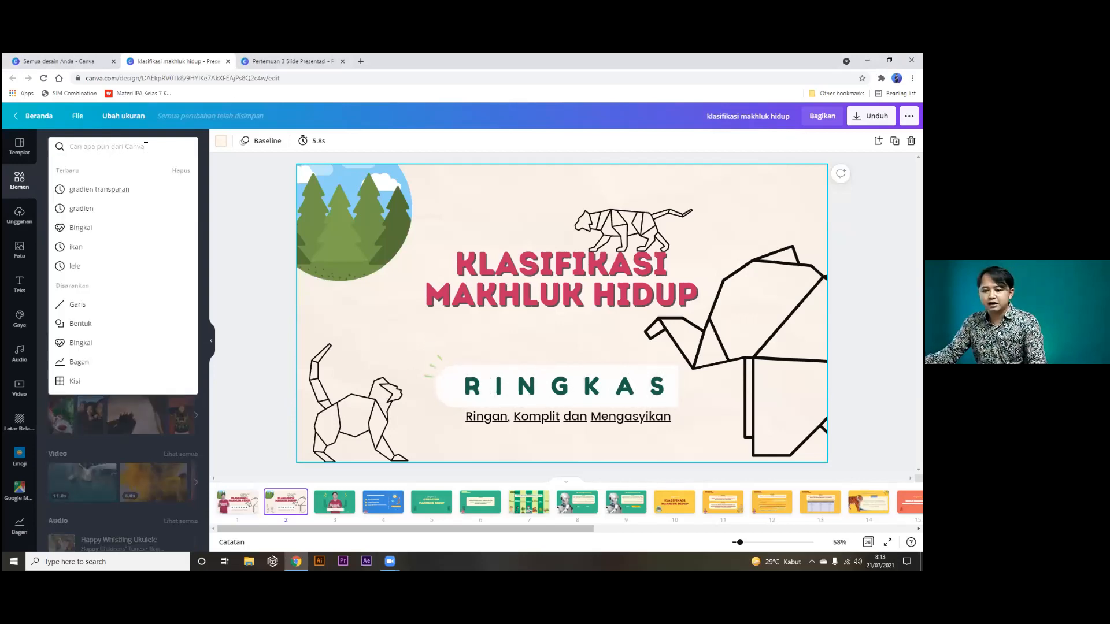
left_click(212, 232)
left_click(86, 149)
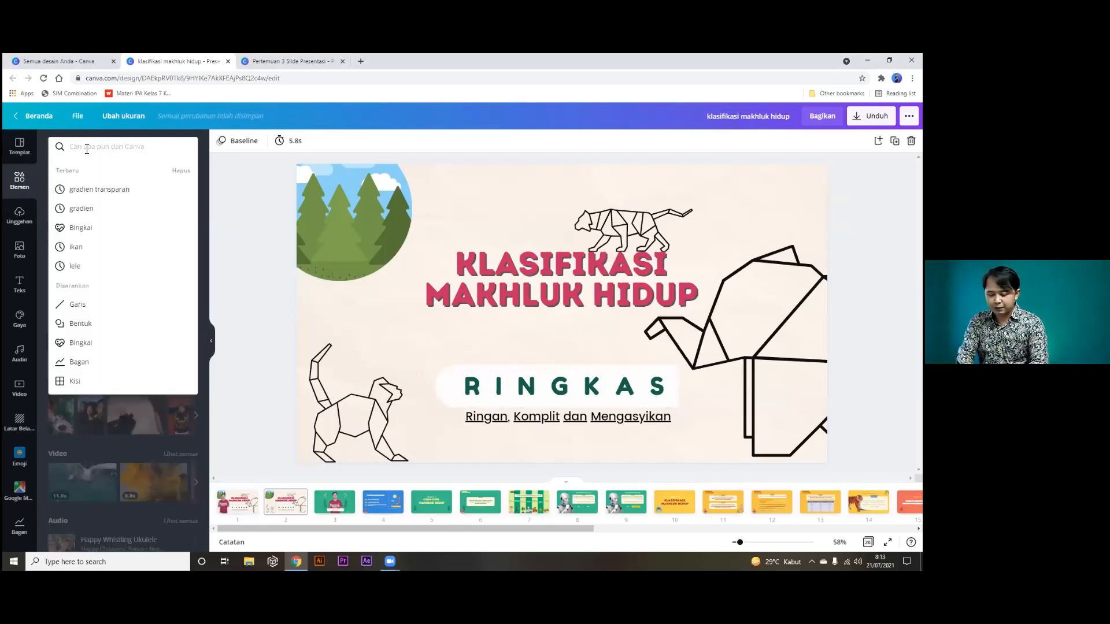
type("bentuk")
key("Return")
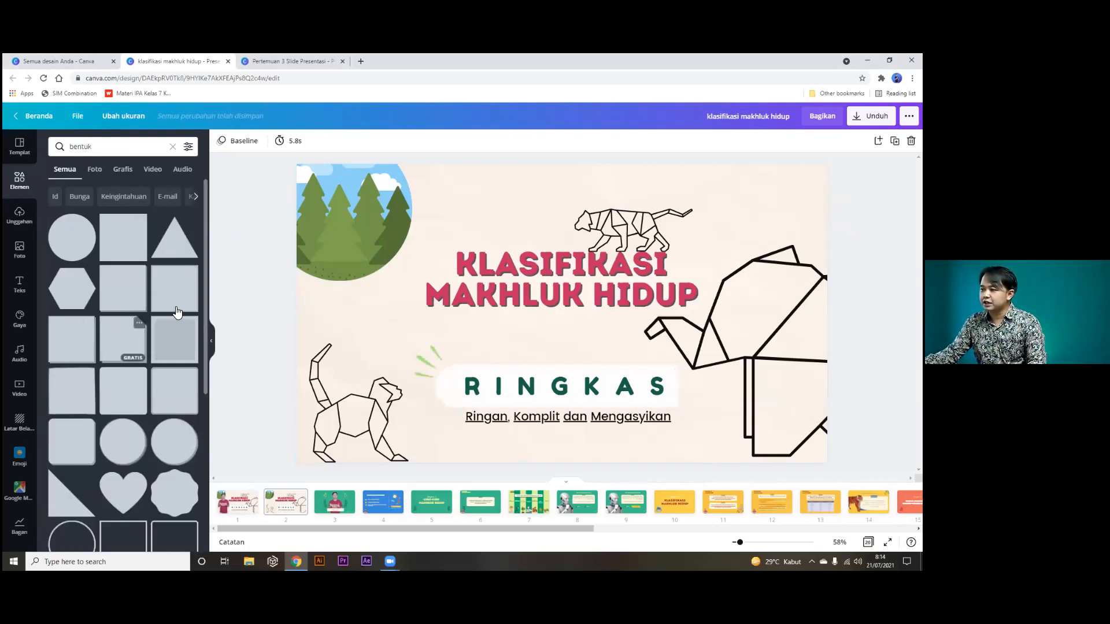
Add a square shape and position it over the title area.
left_click(121, 396)
left_click_drag(532, 341, 722, 289)
left_click_drag(652, 327, 652, 322)
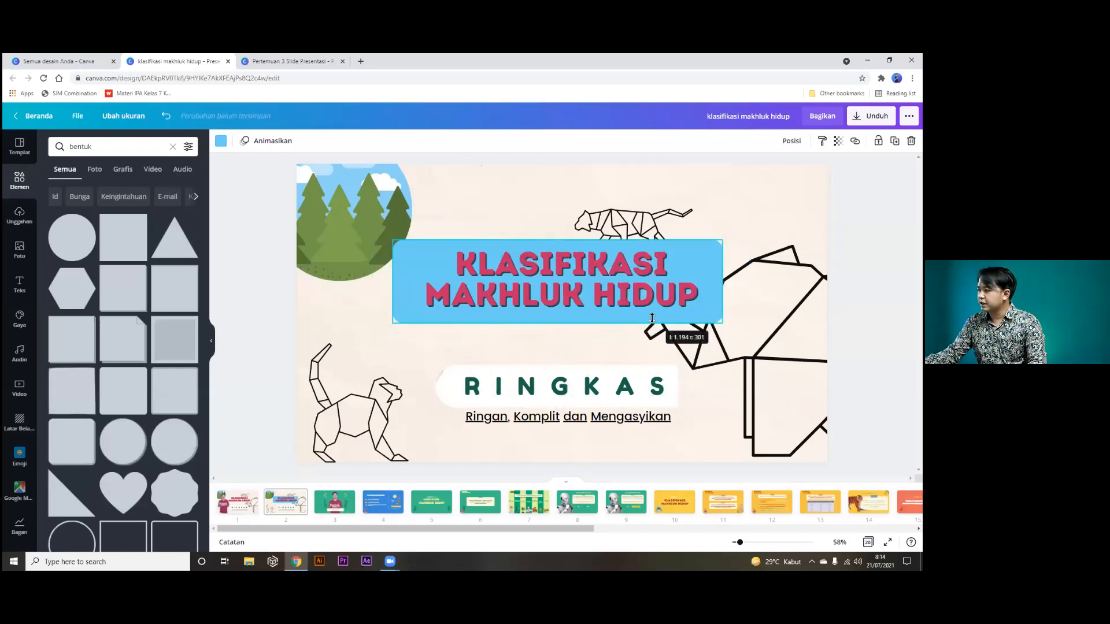
Recolour the box behind the KLASIFIKASI MAKHLUK HIDUP title to a near-white pink.
left_click(703, 258)
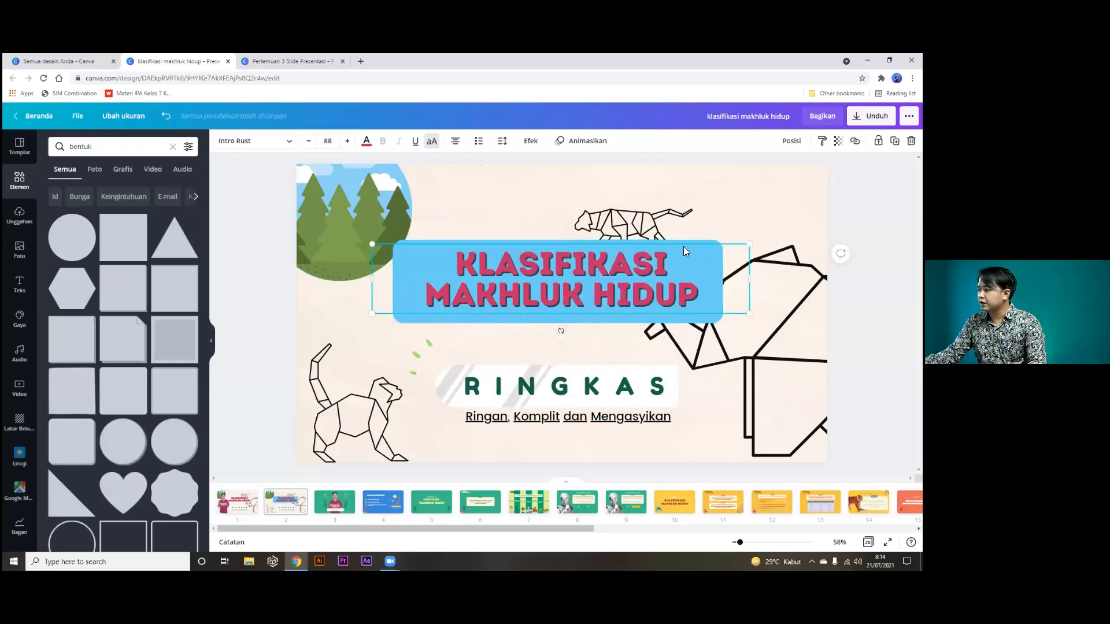
left_click(399, 315)
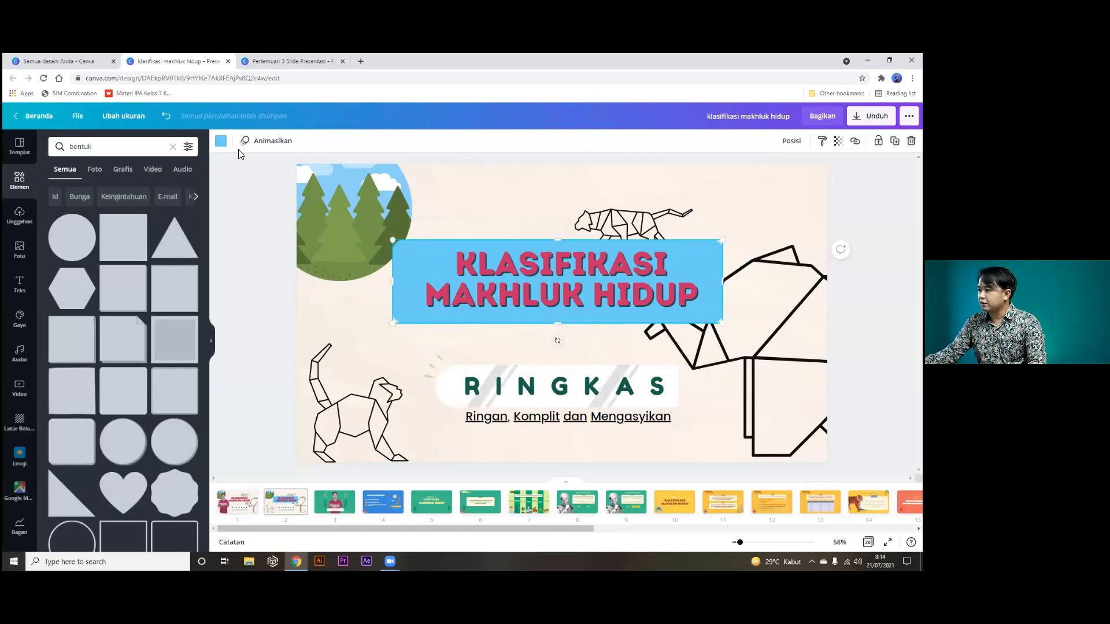
left_click(221, 141)
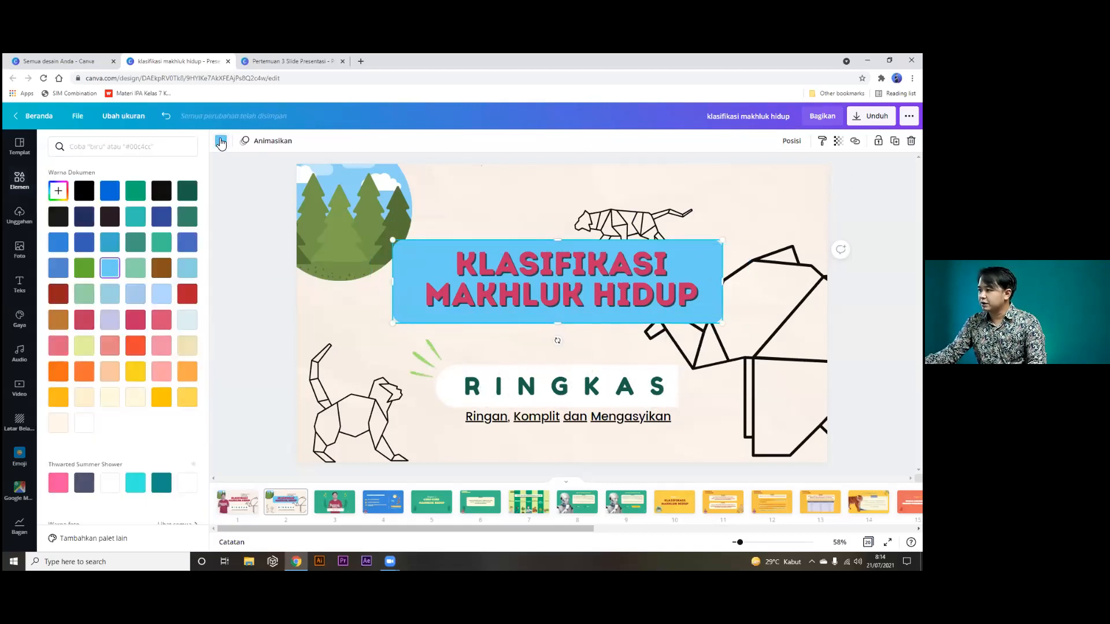
left_click(187, 192)
left_click(190, 218)
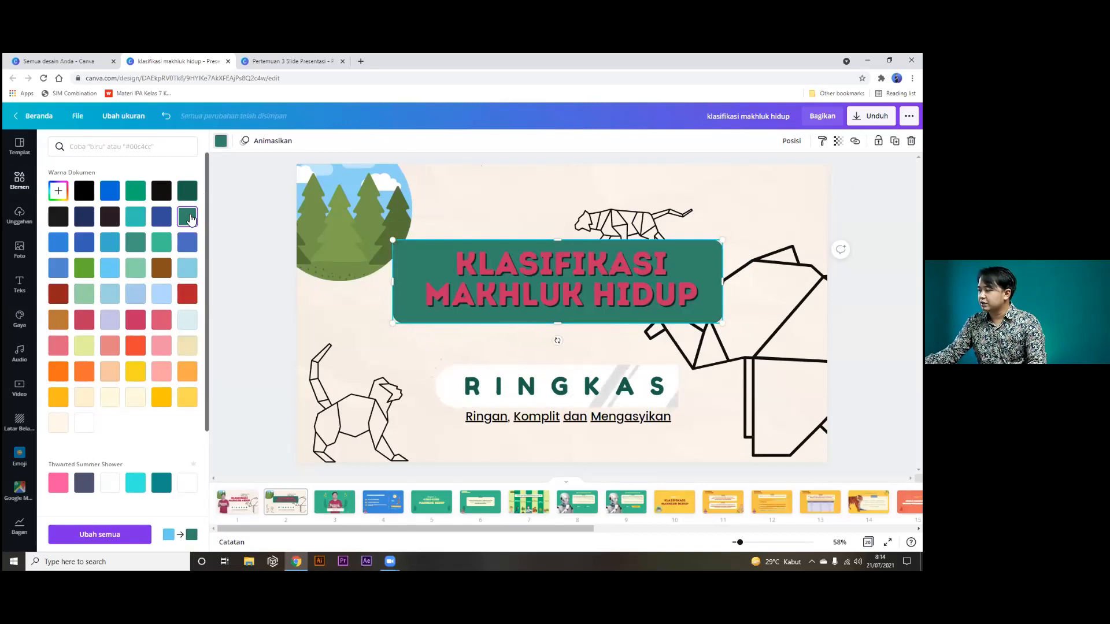
scroll(163, 377, "down", 3)
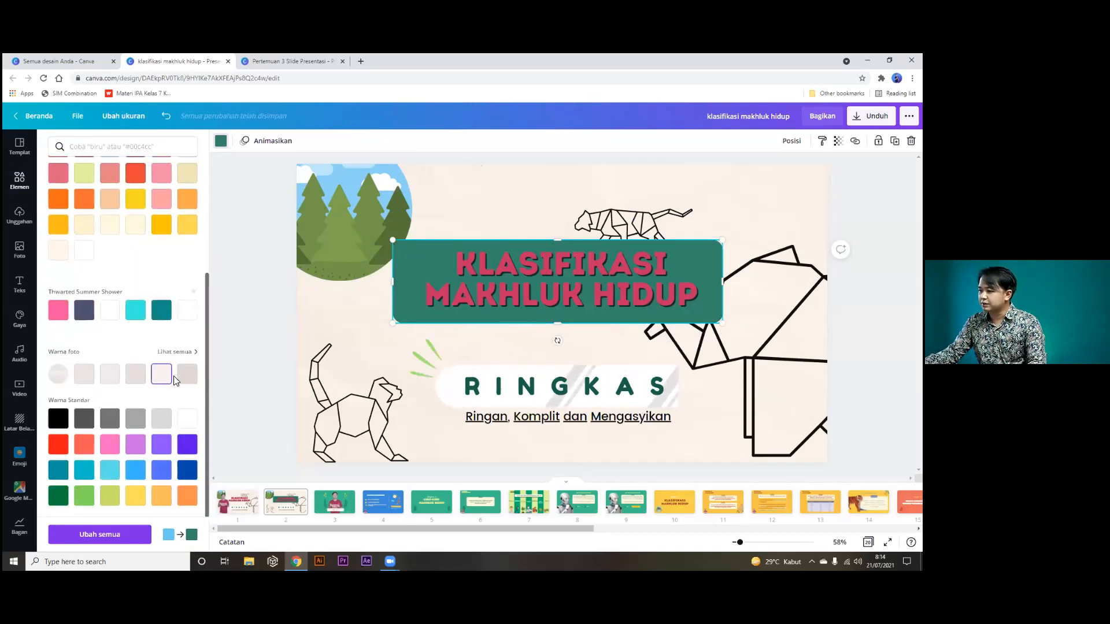
left_click(185, 377)
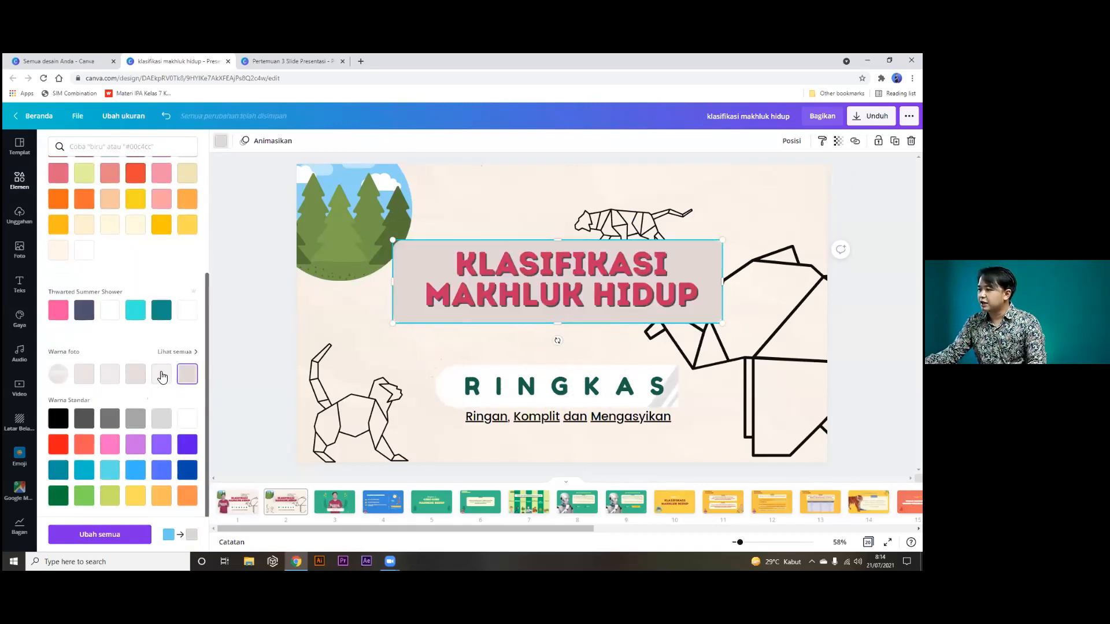
left_click(161, 375)
left_click(248, 334)
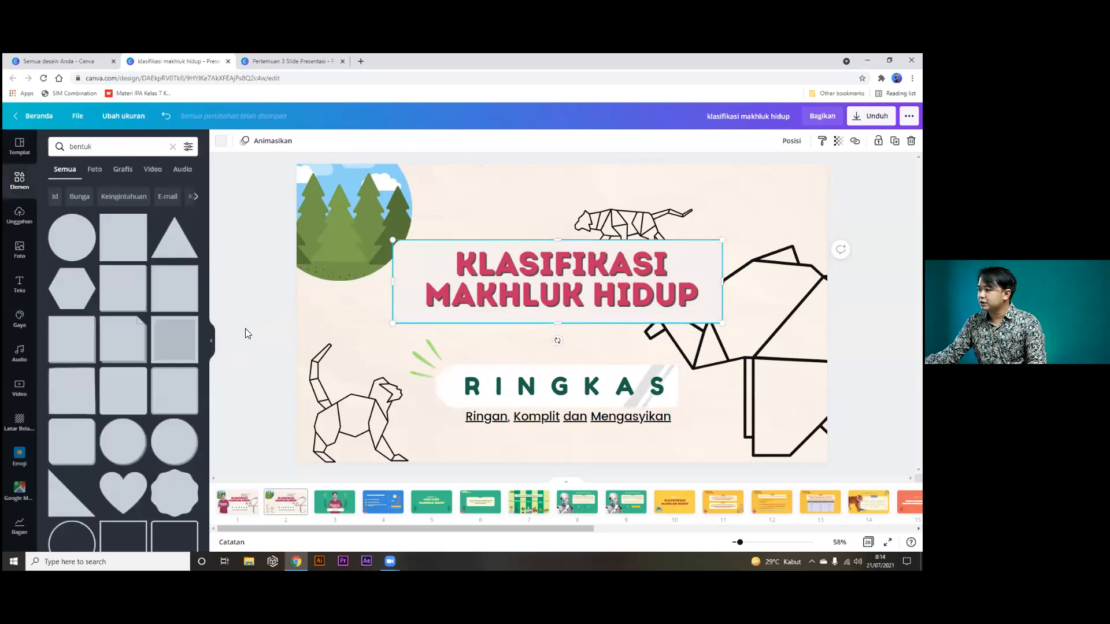
Delete the title's background box and search Elements for 'bingkai' frames.
left_click(425, 247)
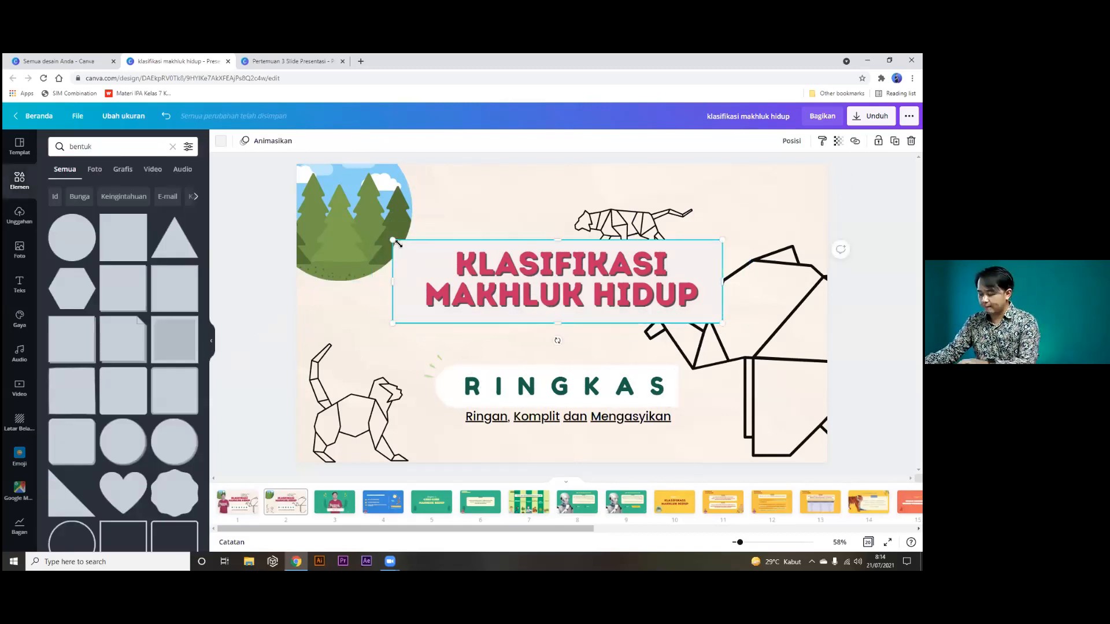
key("Delete")
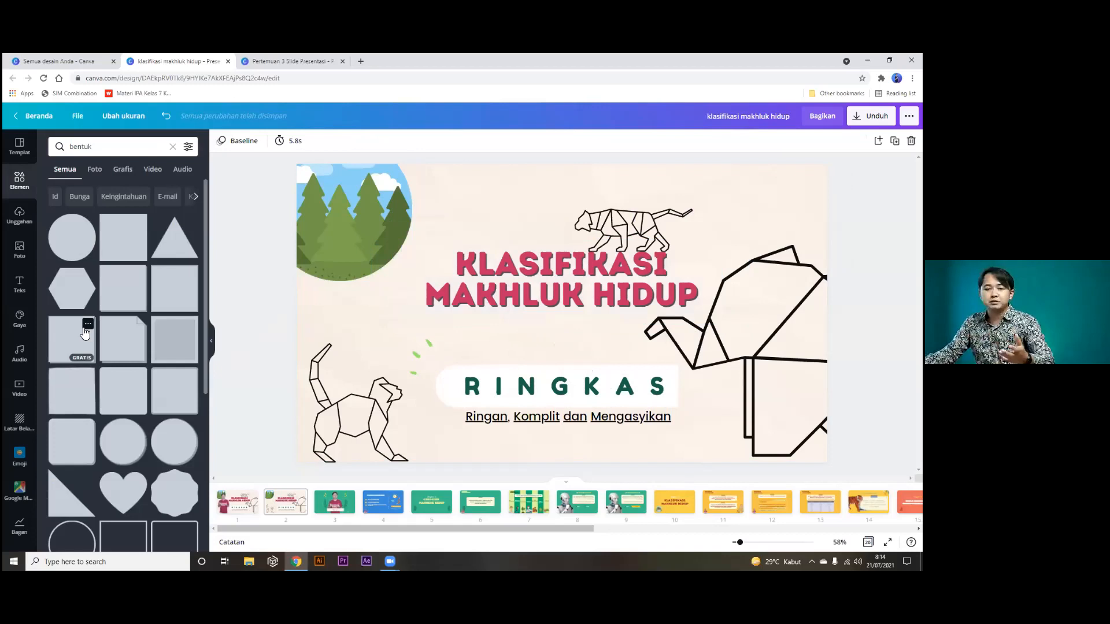
left_click(173, 147)
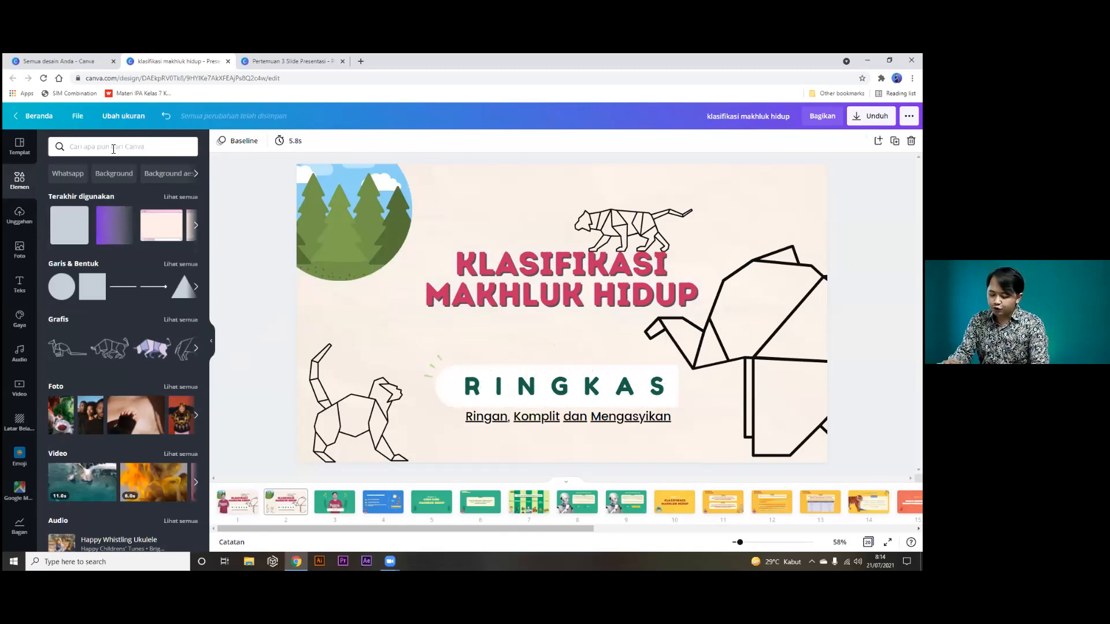
type("ingkai")
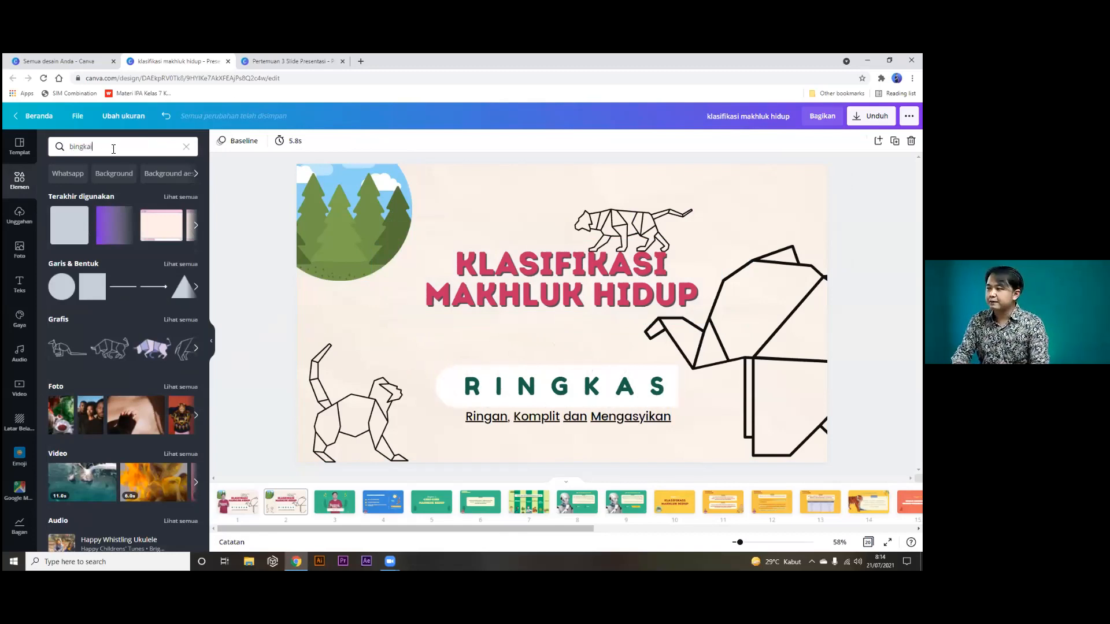
key("Return")
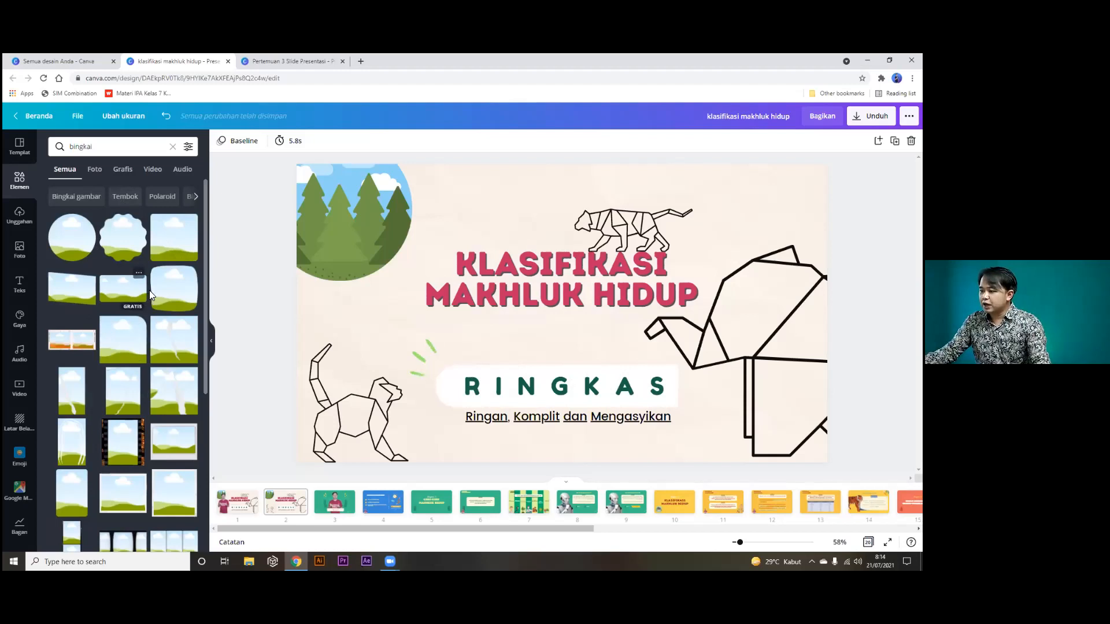
Place an enlarged square landscape frame along the slide's left edge and delete the tree picture.
left_click(173, 280)
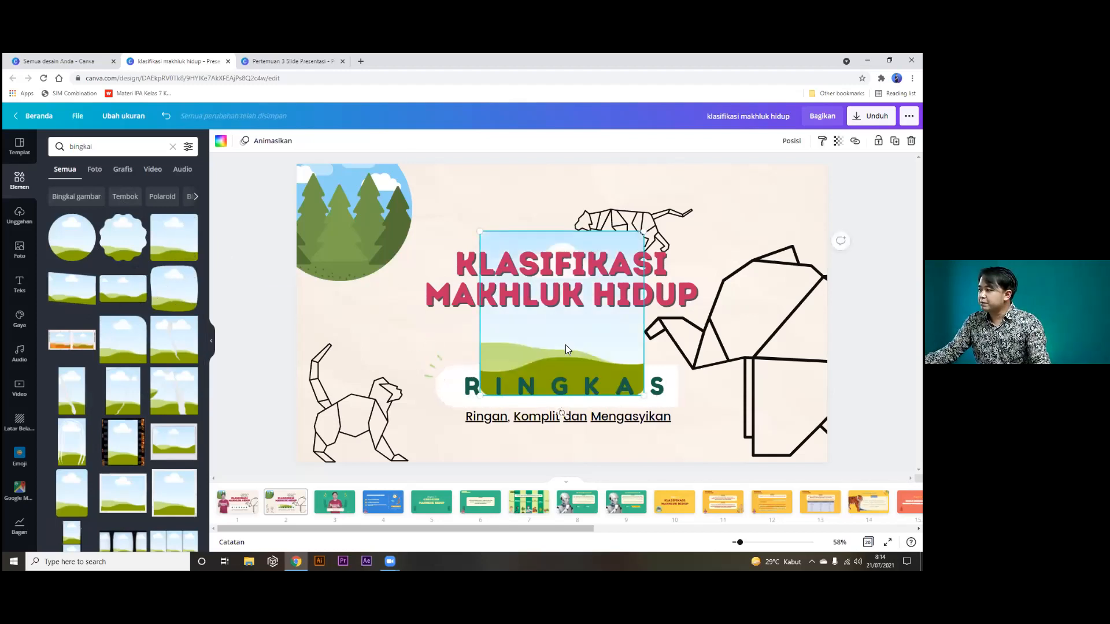
left_click_drag(471, 337, 327, 310)
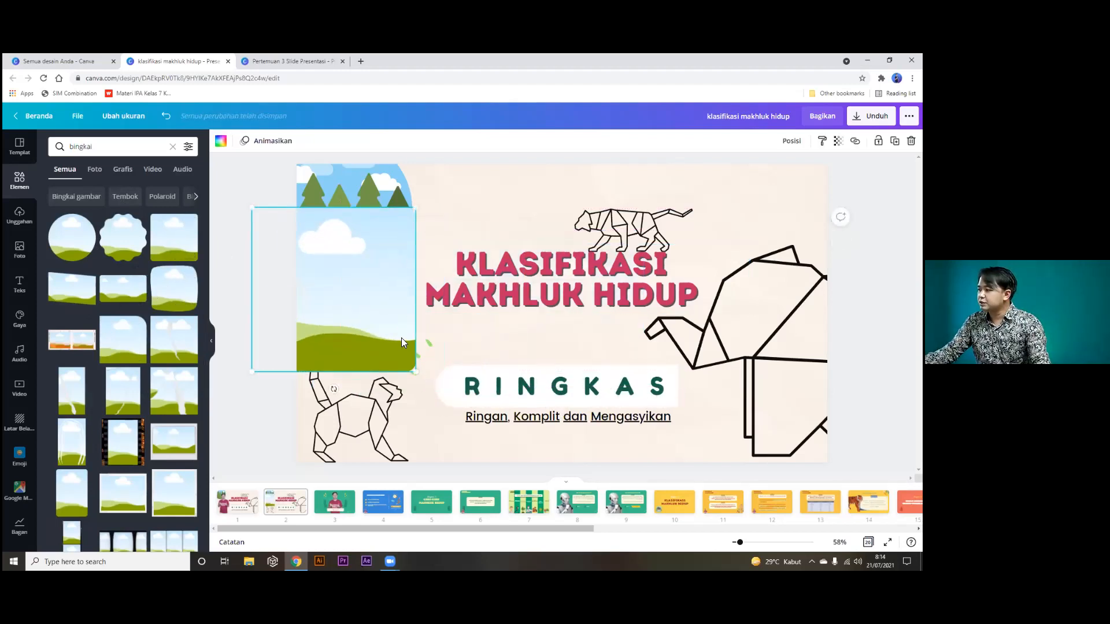
left_click_drag(415, 374, 479, 436)
mouse_move(381, 331)
left_mouse_down()
mouse_move(345, 311)
mouse_move(349, 277)
mouse_move(366, 324)
left_mouse_up()
left_click(366, 185)
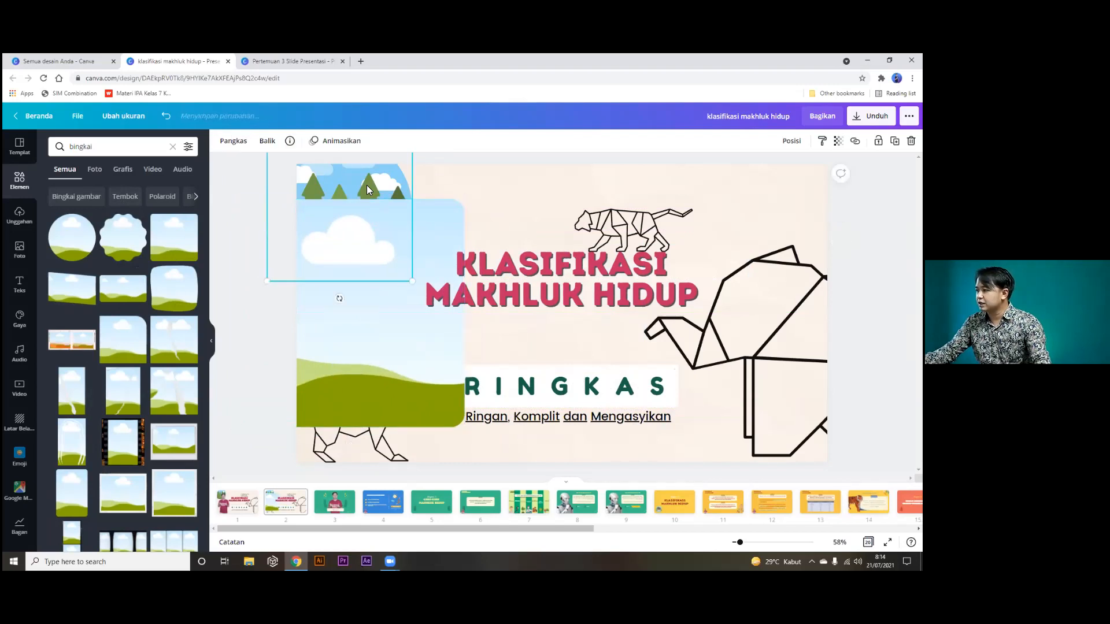
key("Delete")
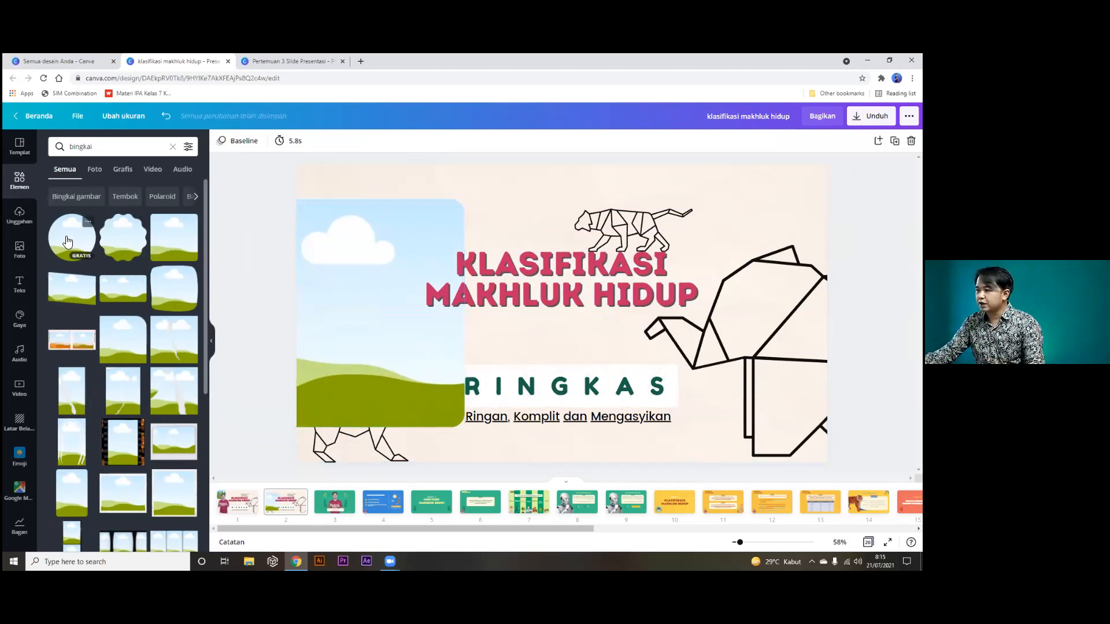
Fill the left frame with the uploaded Objek & Pengamatan IPA video, shifted to show the presenter.
left_click(33, 229)
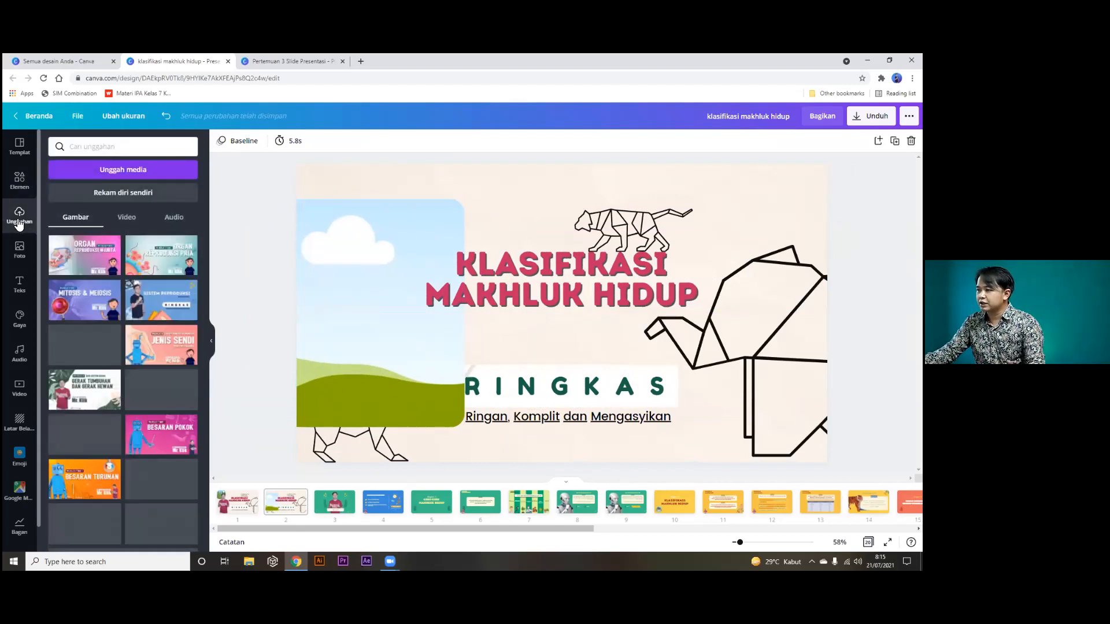
scroll(128, 310, "down", 3)
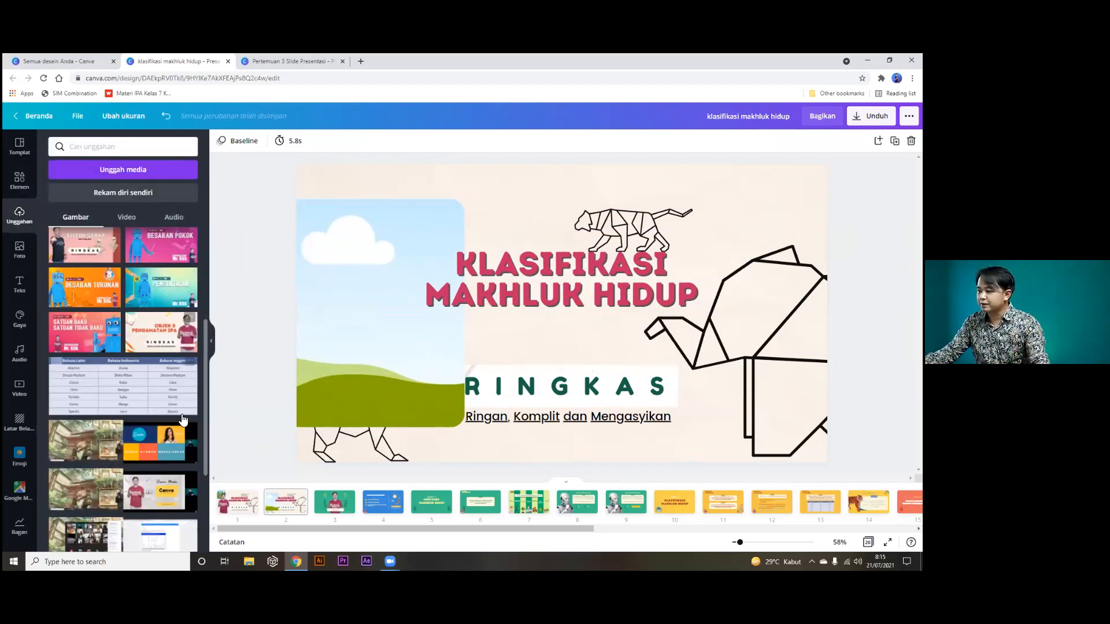
left_click_drag(236, 330, 346, 348)
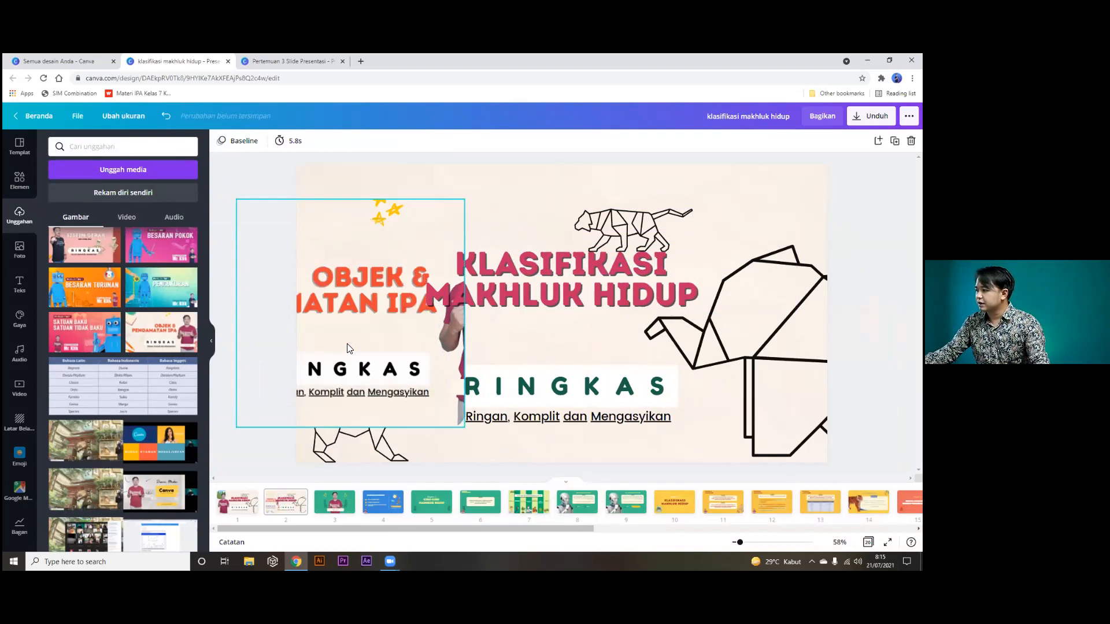
double_click(364, 311)
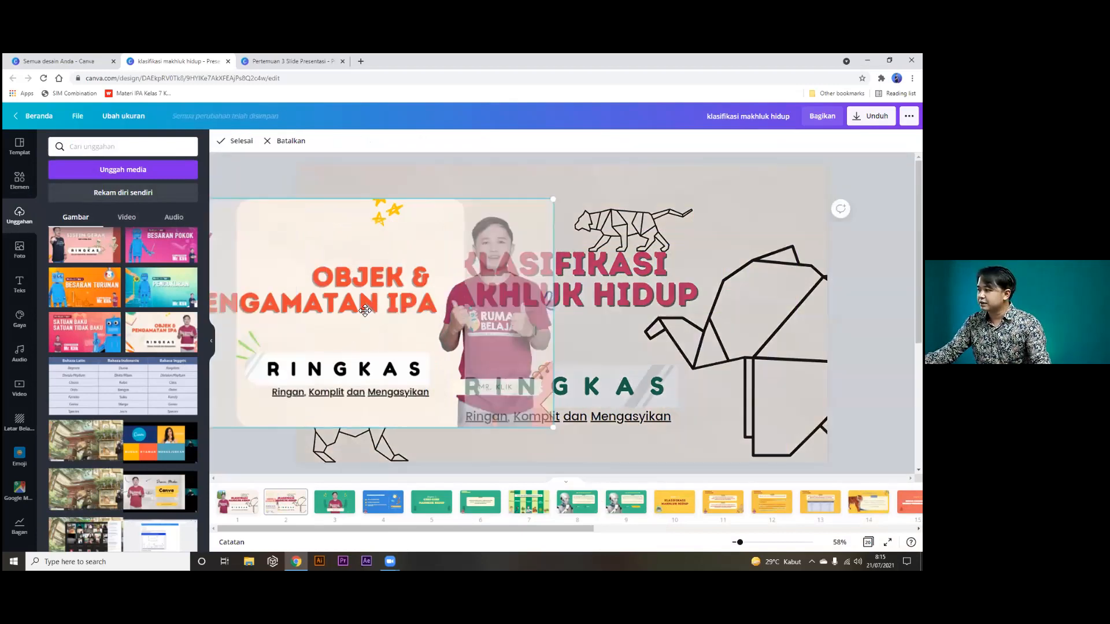
left_click_drag(344, 305, 298, 305)
left_click(255, 165)
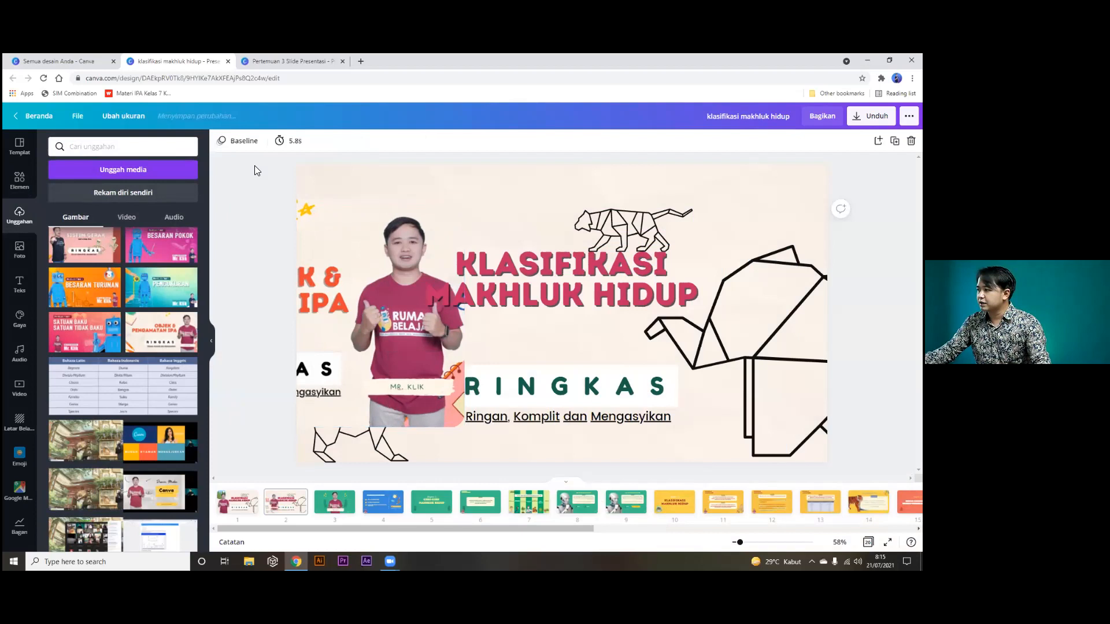
Set the slide background colour to dark teal.
left_click(474, 169)
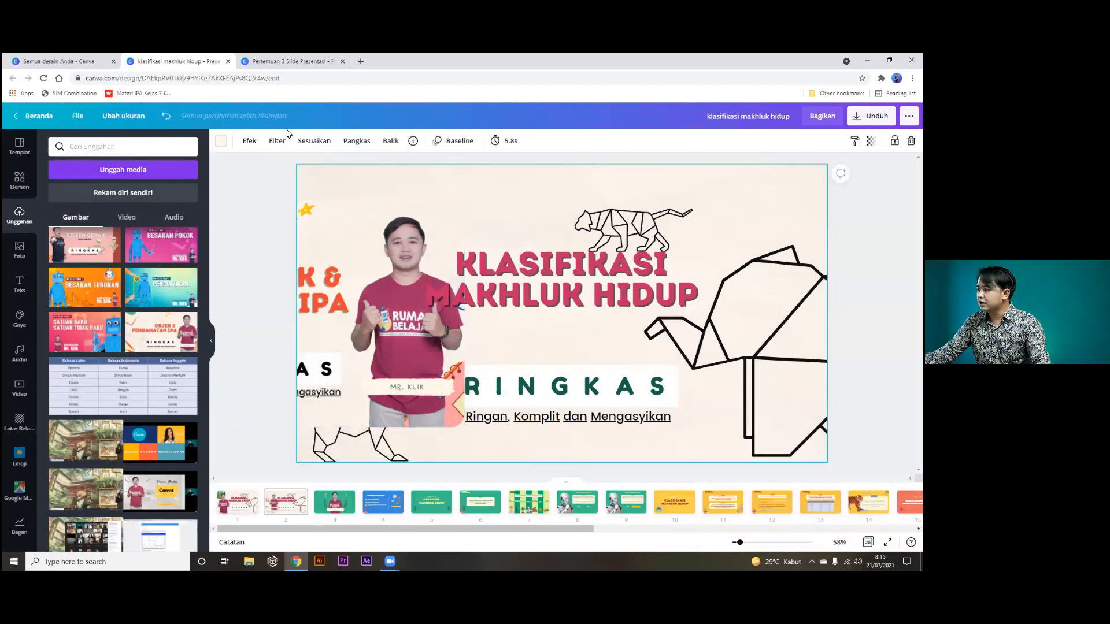
left_click(220, 142)
left_click(181, 198)
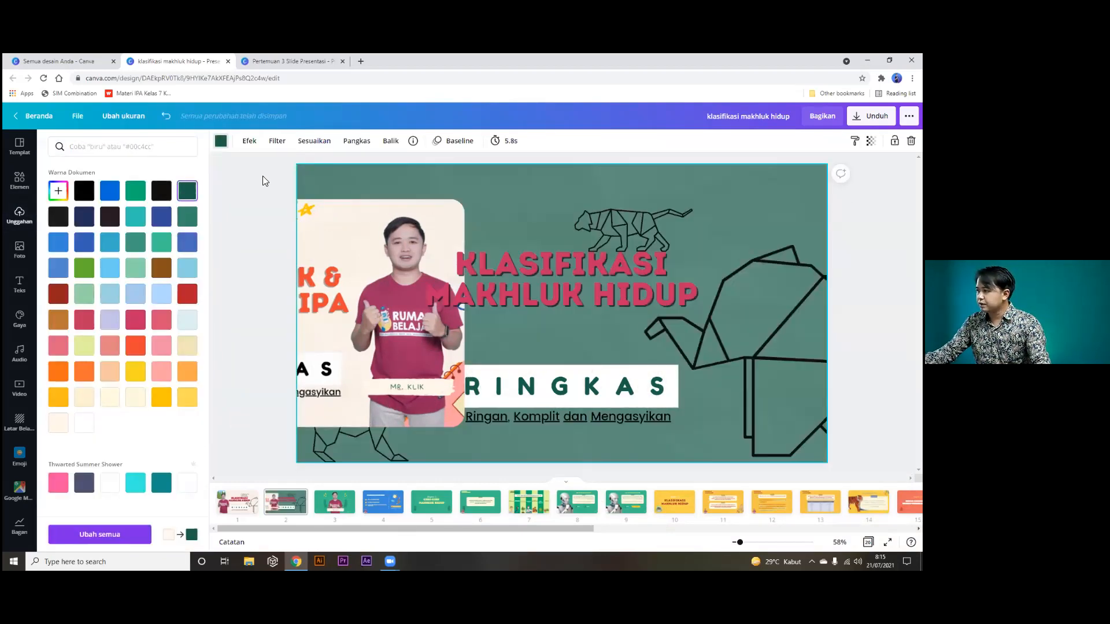
left_click(263, 197)
left_click(263, 192)
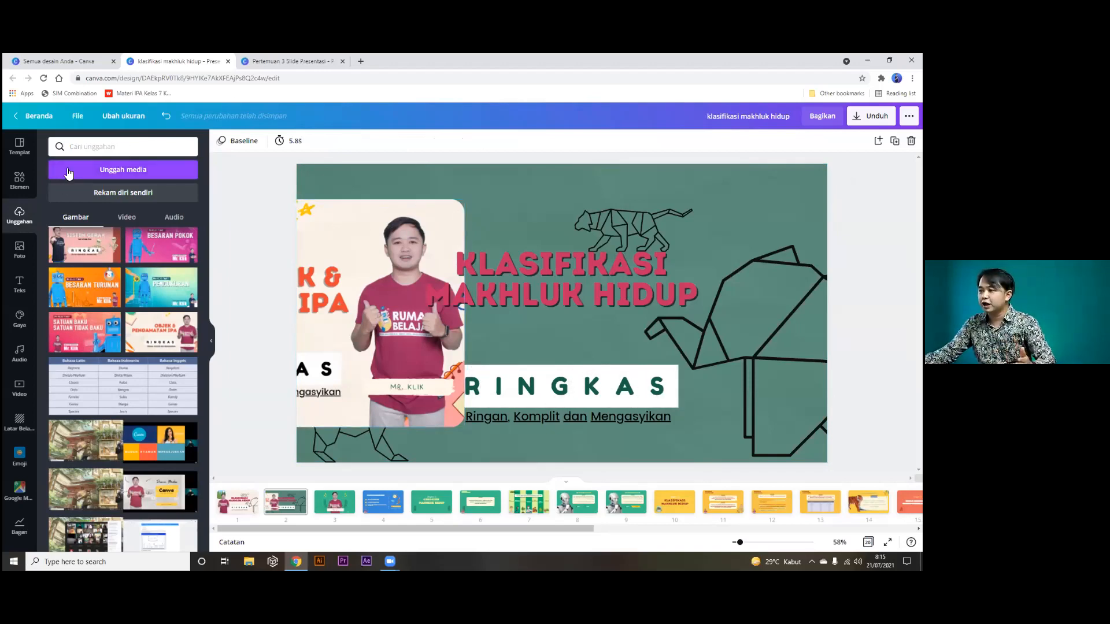
left_click(28, 185)
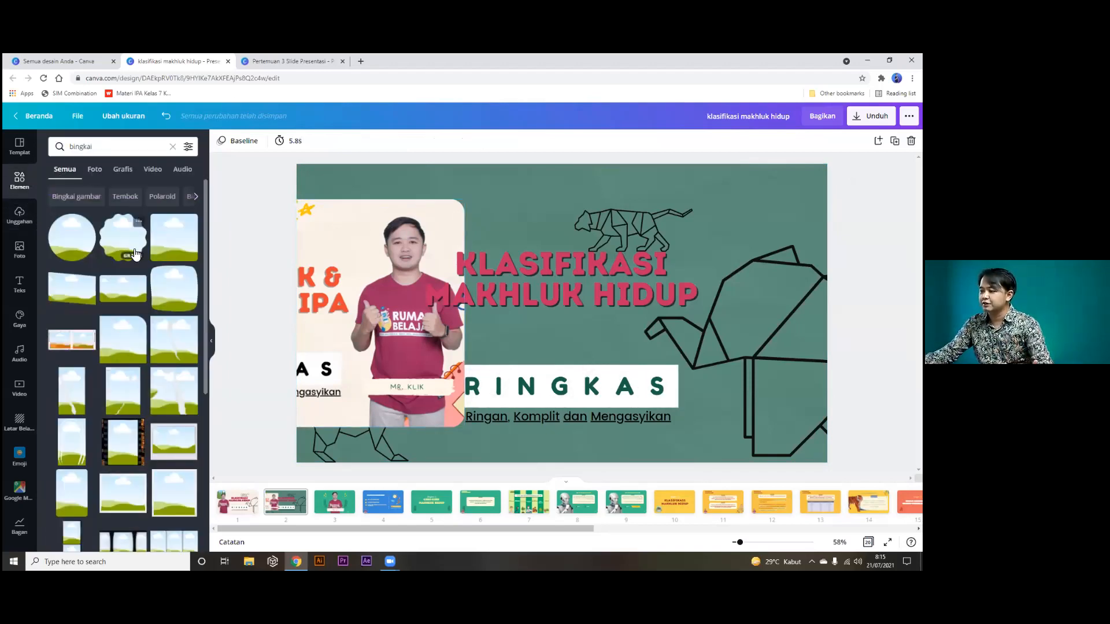
Add an enlarged phone-shaped frame on the slide's right side.
scroll(134, 254, "down", 3)
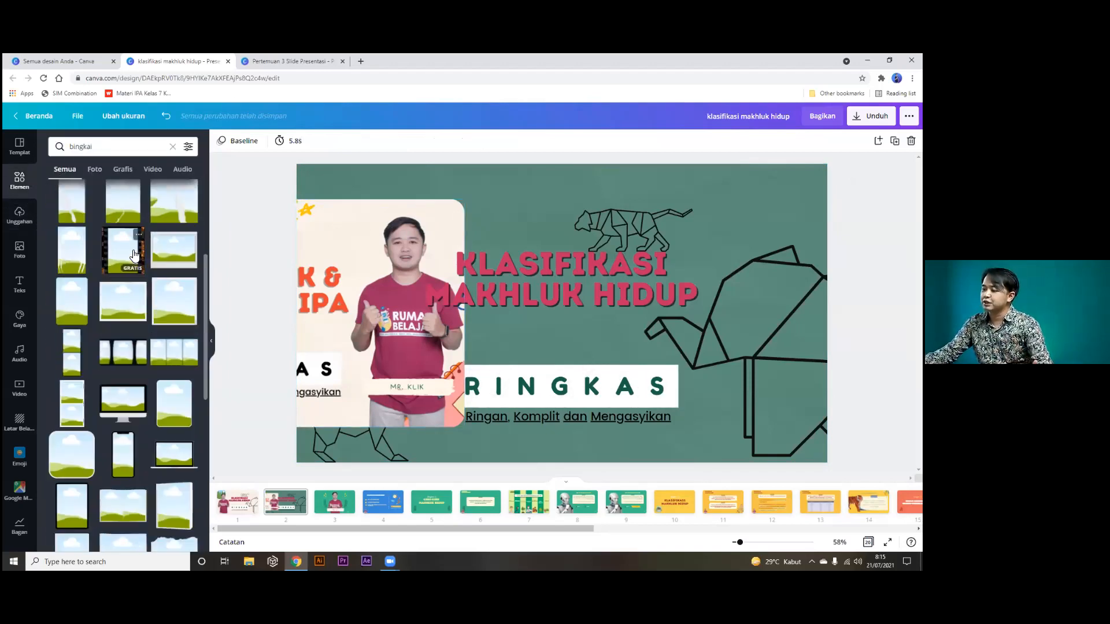
left_click(132, 451)
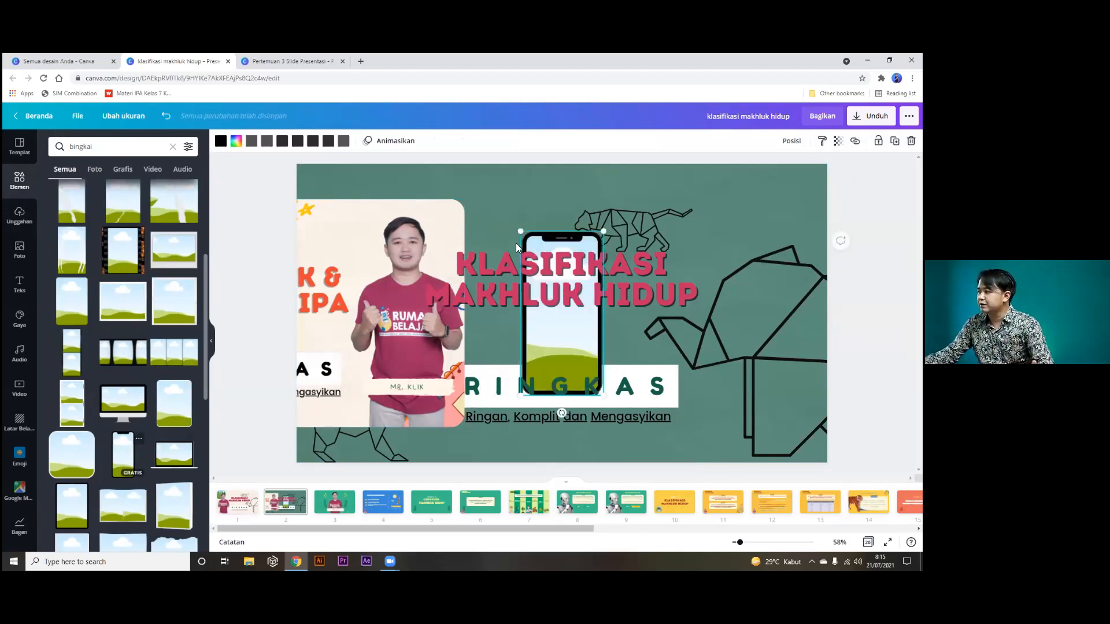
left_click_drag(547, 239, 834, 182)
left_click_drag(772, 231, 770, 259)
left_click(836, 205)
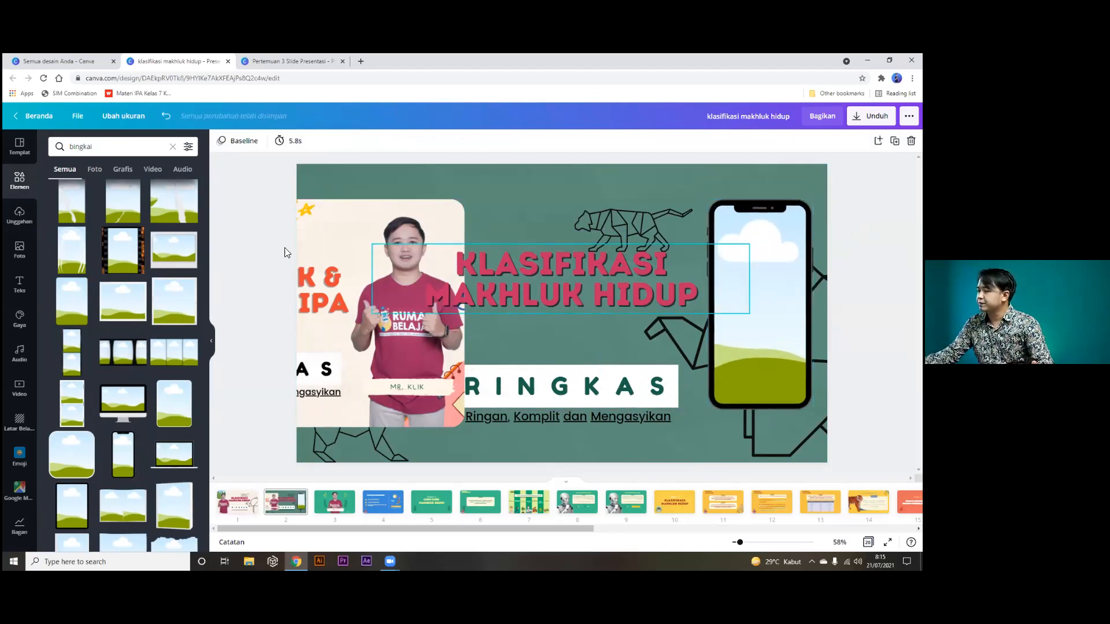
Place the uploaded photo of the man in blue into the phone frame.
left_click(20, 226)
scroll(99, 292, "down", 2)
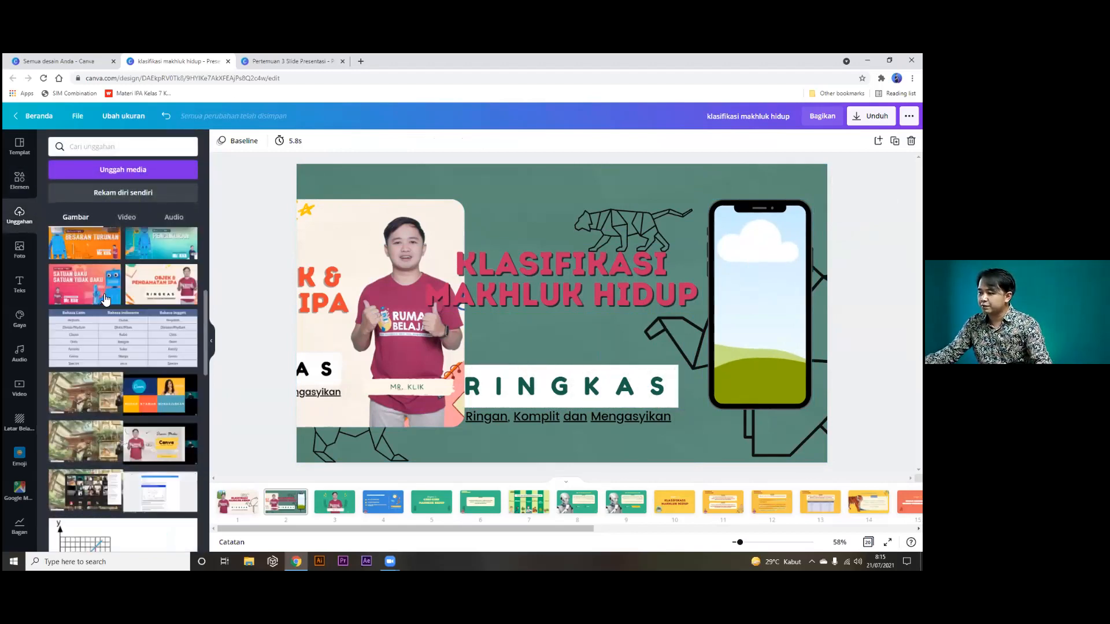
scroll(156, 331, "down", 3)
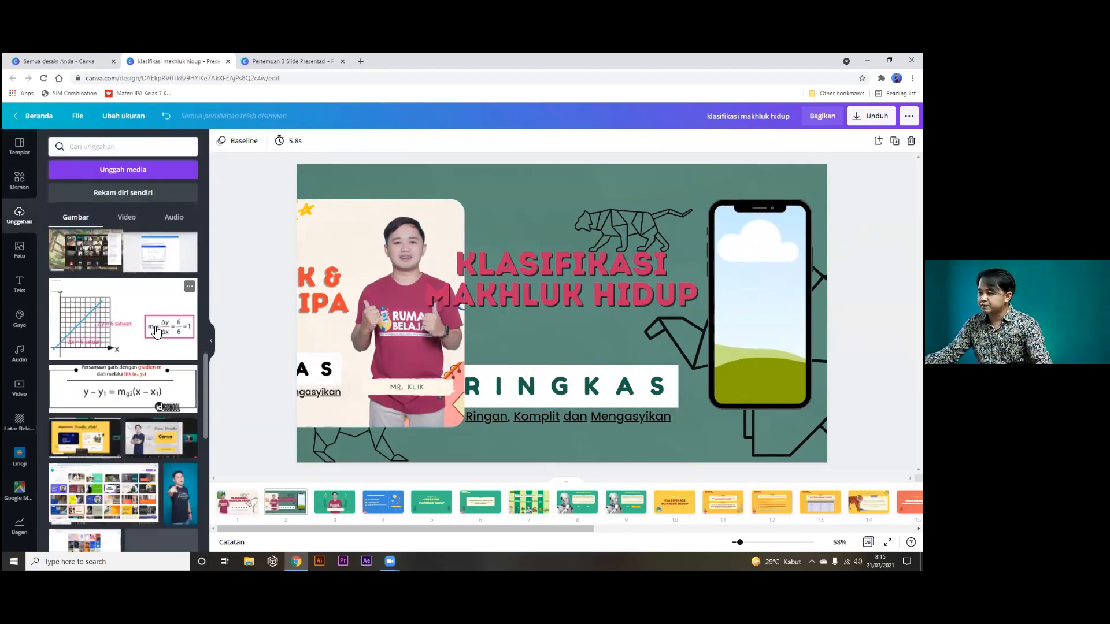
left_click(179, 501)
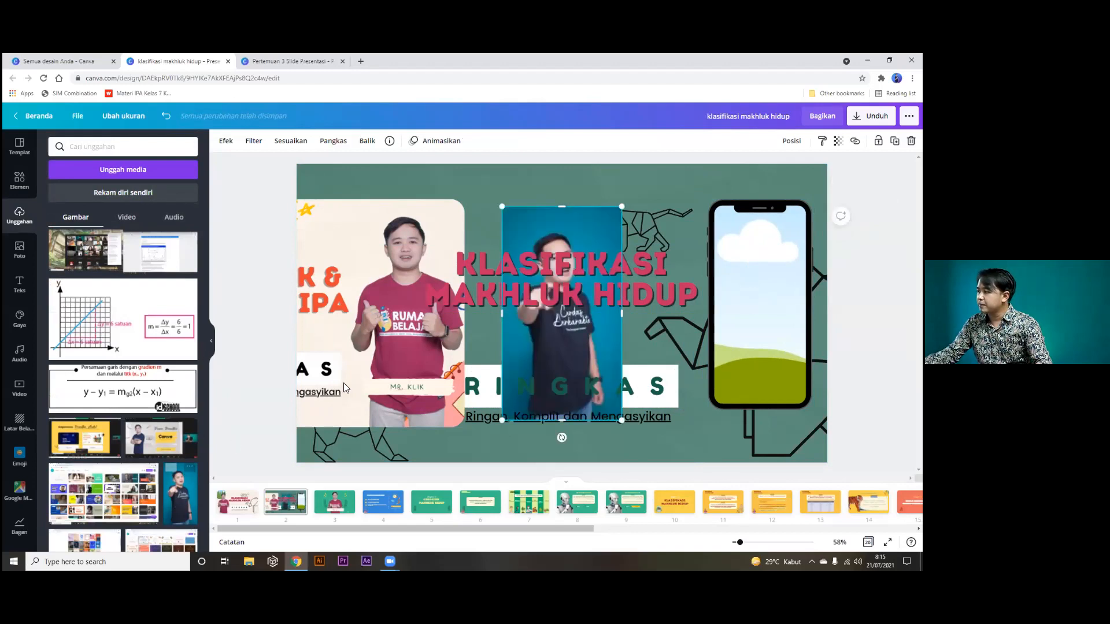
left_click_drag(549, 221, 762, 228)
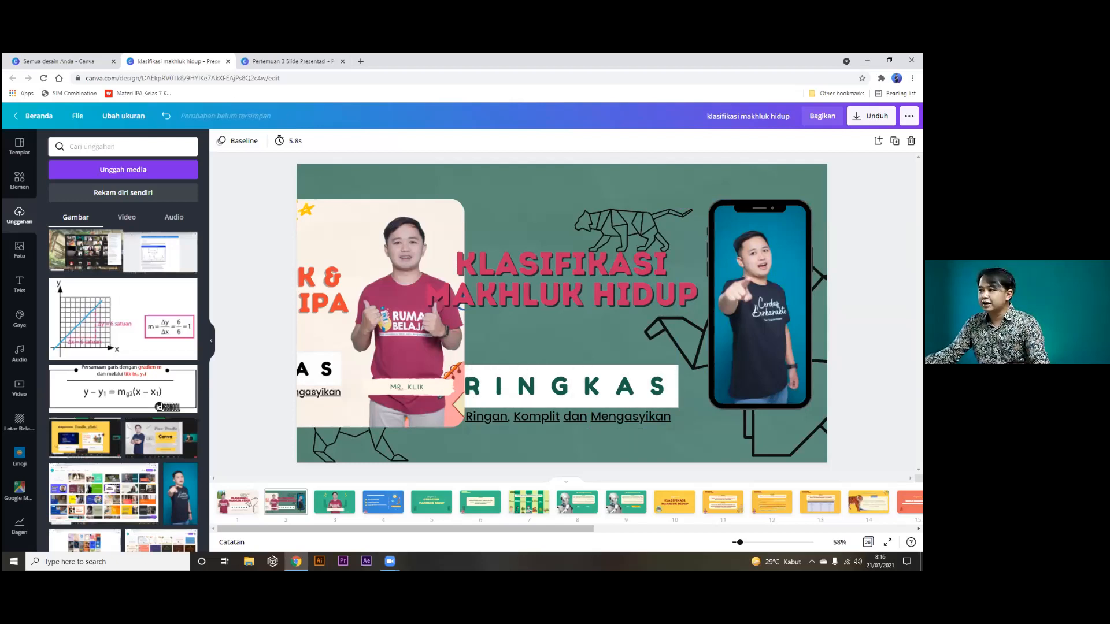
left_click(20, 180)
left_click(175, 148)
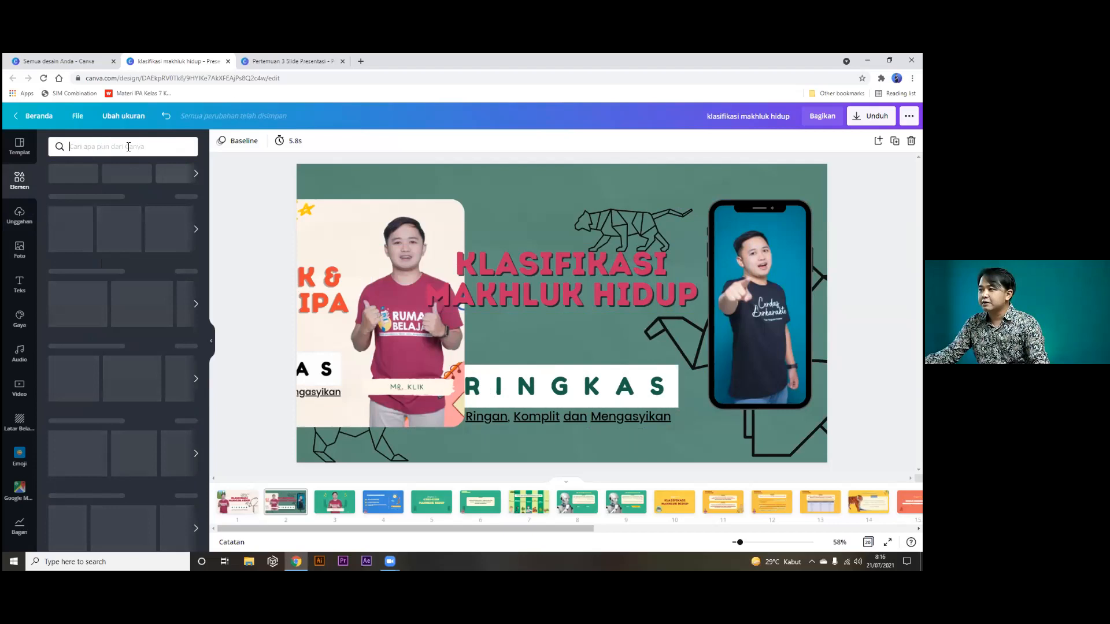
Search Elements for 'bentuk', then for 'bingkai'.
type("bentu")
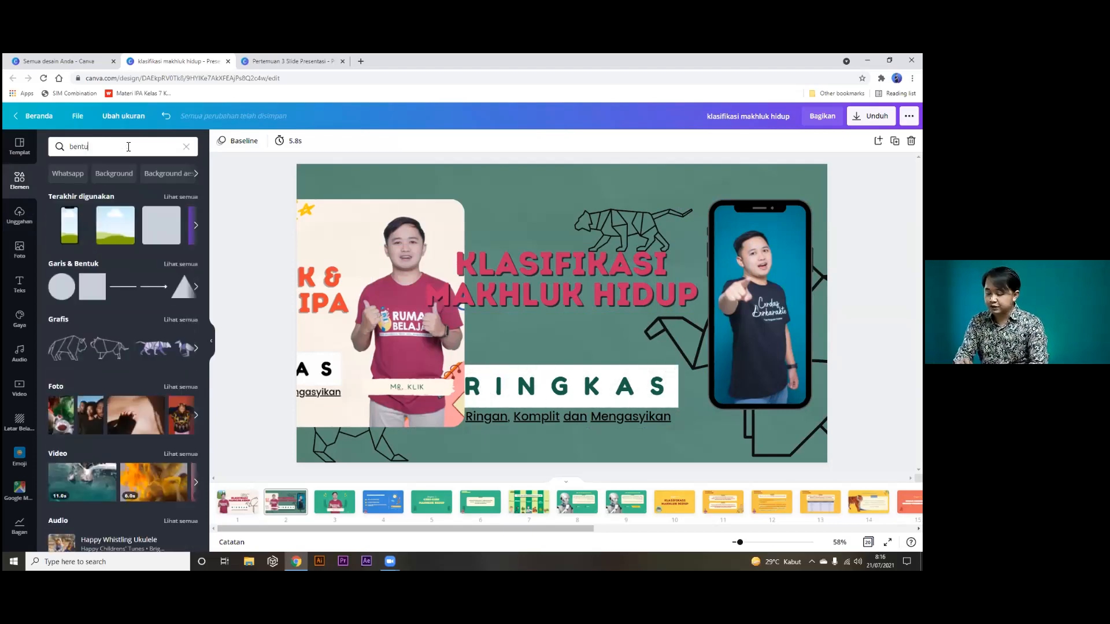
type("k")
key("Return")
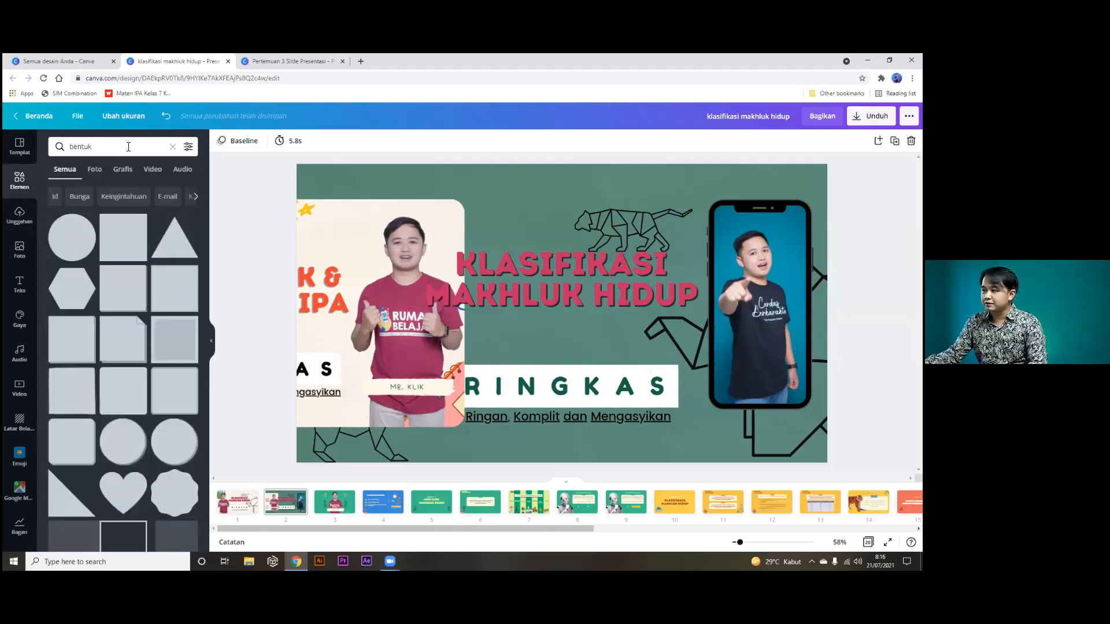
left_click_drag(128, 147, 80, 145)
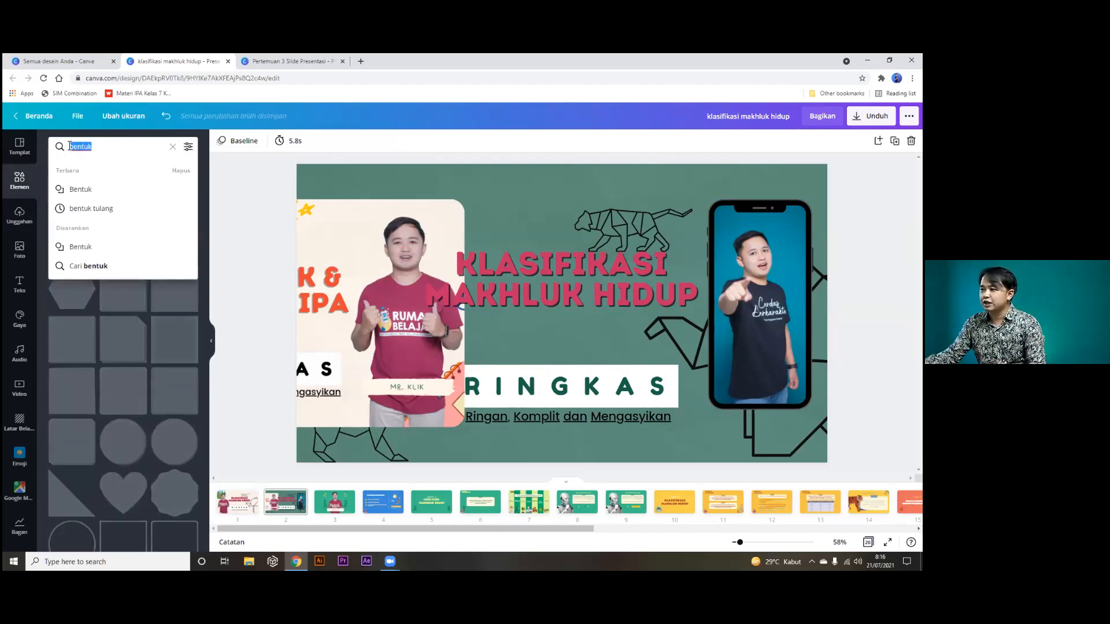
type("bin")
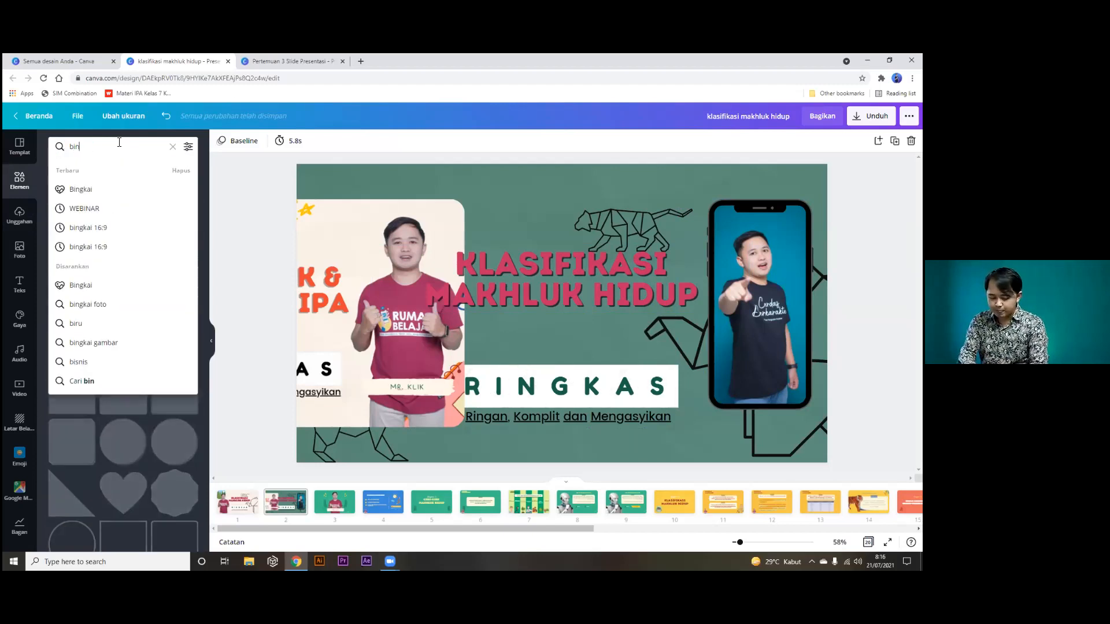
type("gkai")
key("Return")
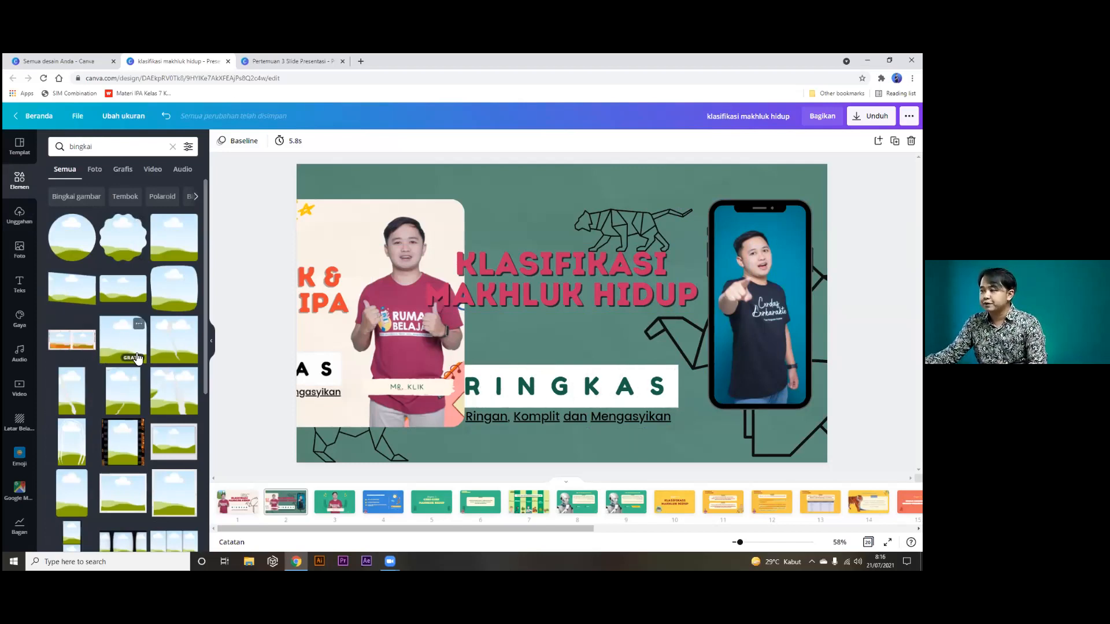
Add a small white arrow sticker from a 'stiker' Graphics search beside the phone, and lower the heading above RINGKAS.
left_click(87, 145)
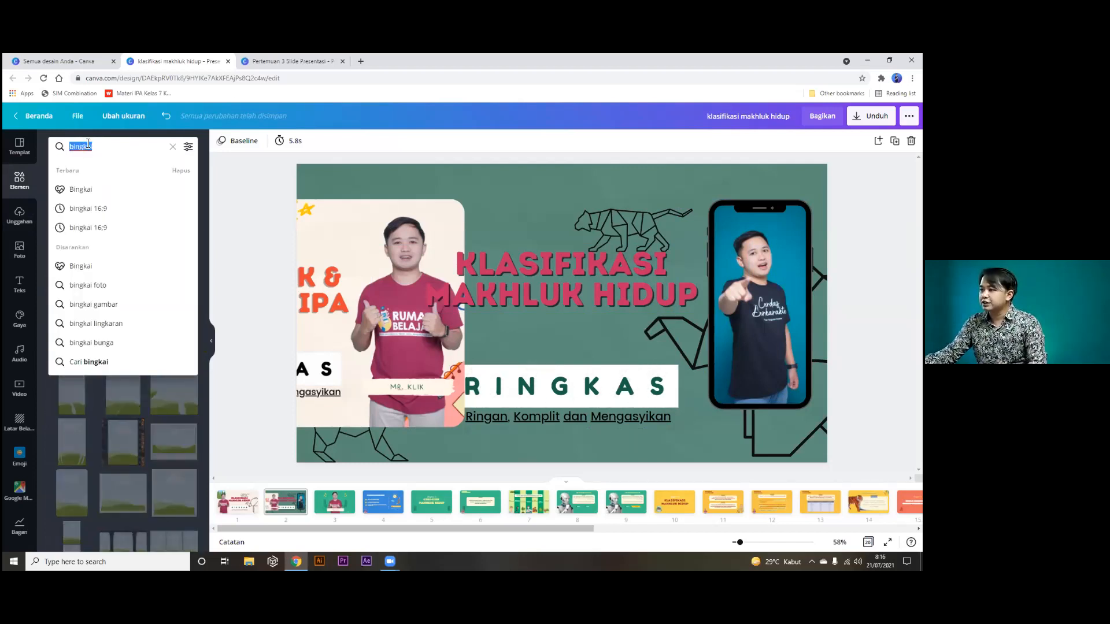
type("stiker")
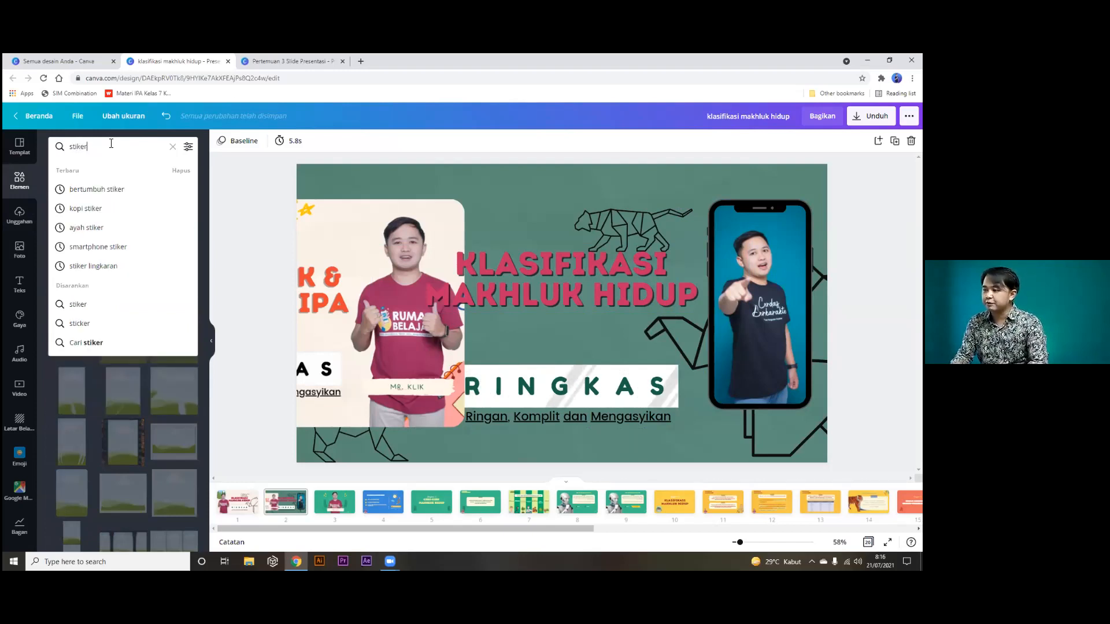
key("Return")
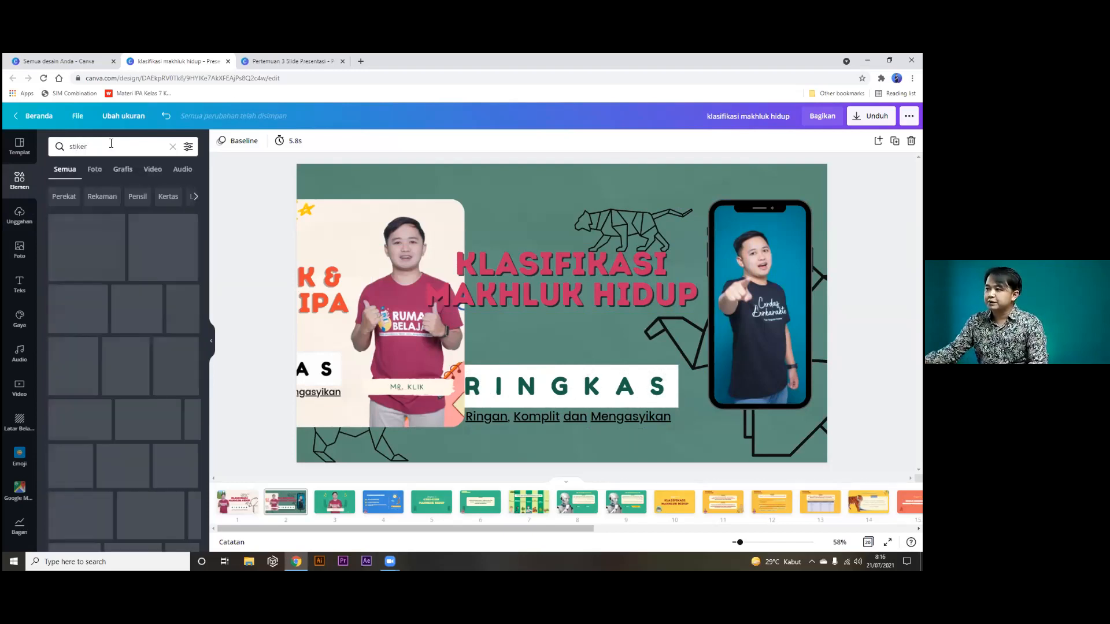
left_click(124, 170)
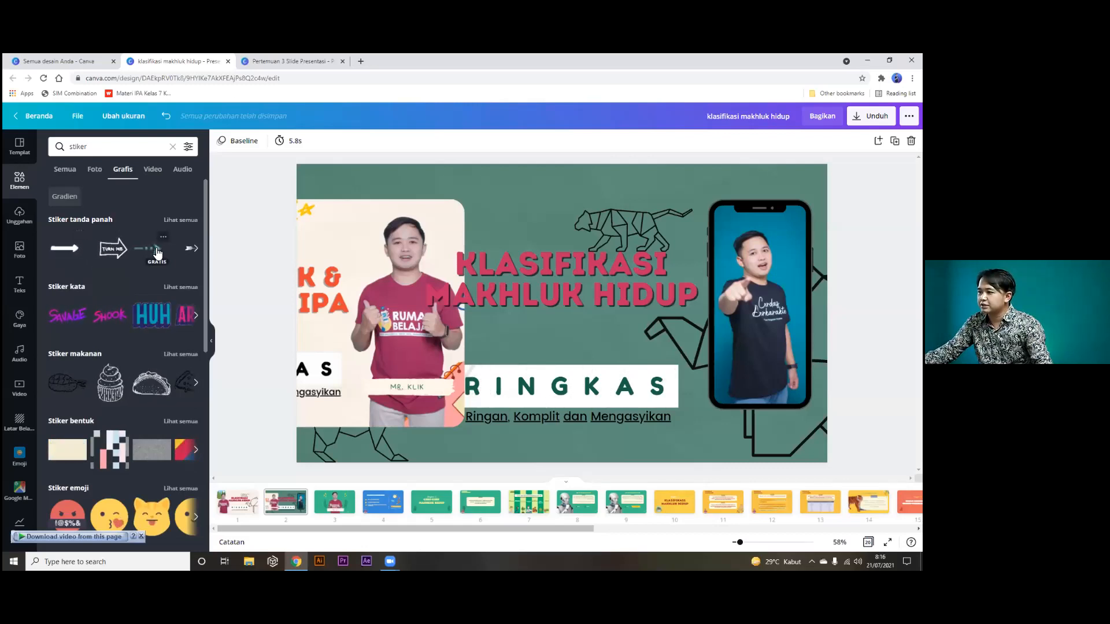
left_click(53, 252)
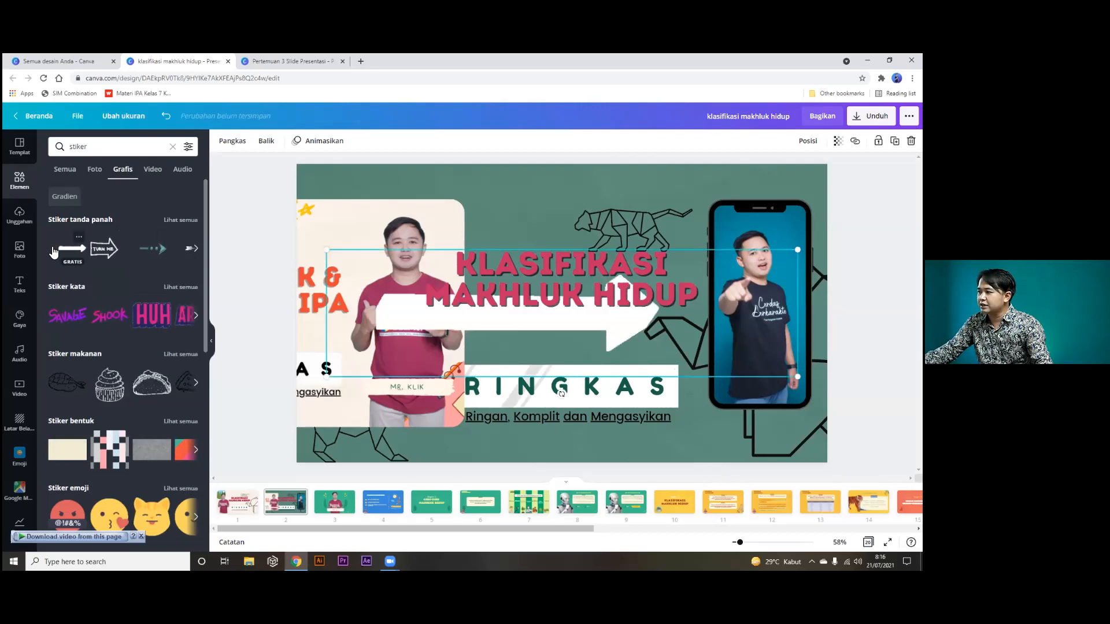
left_click_drag(328, 375, 627, 296)
left_click_drag(730, 279, 697, 243)
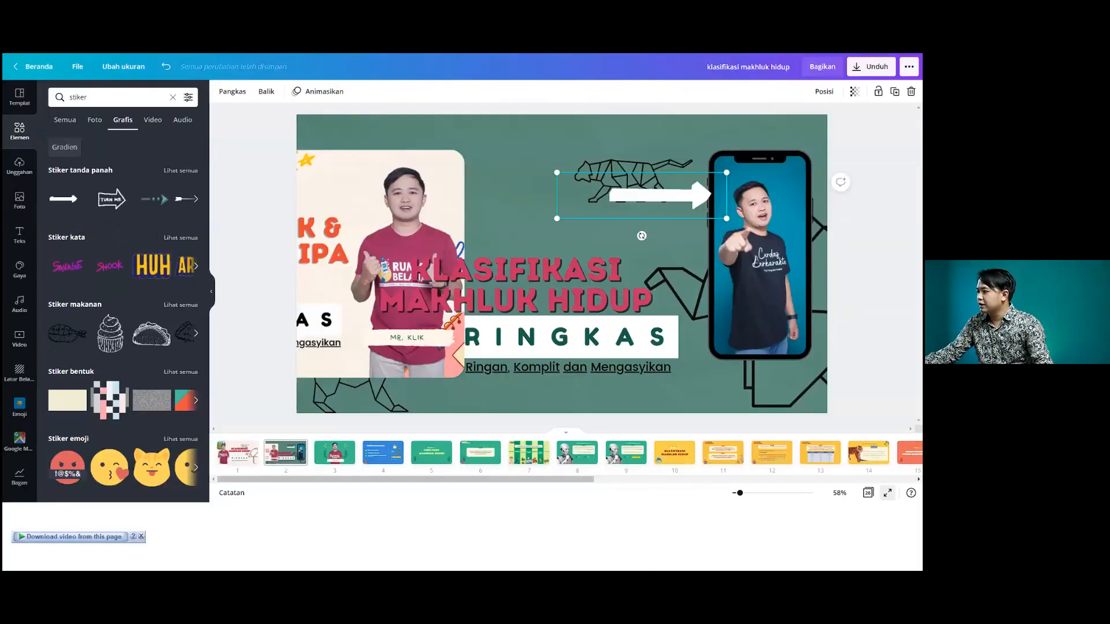
key("ctrl+alt+p")
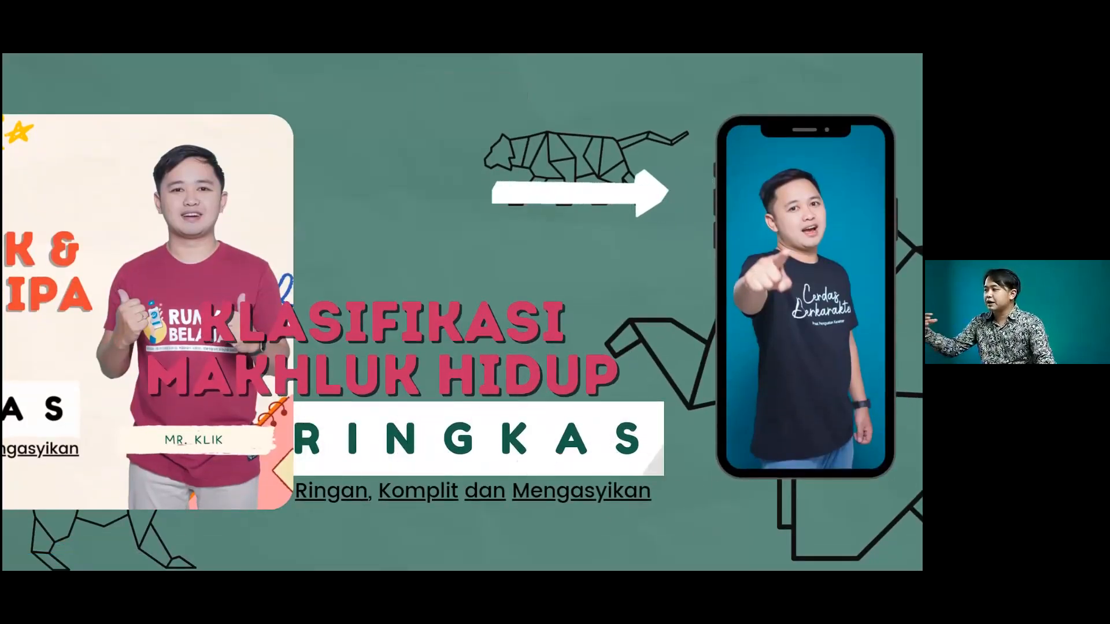
key("Escape")
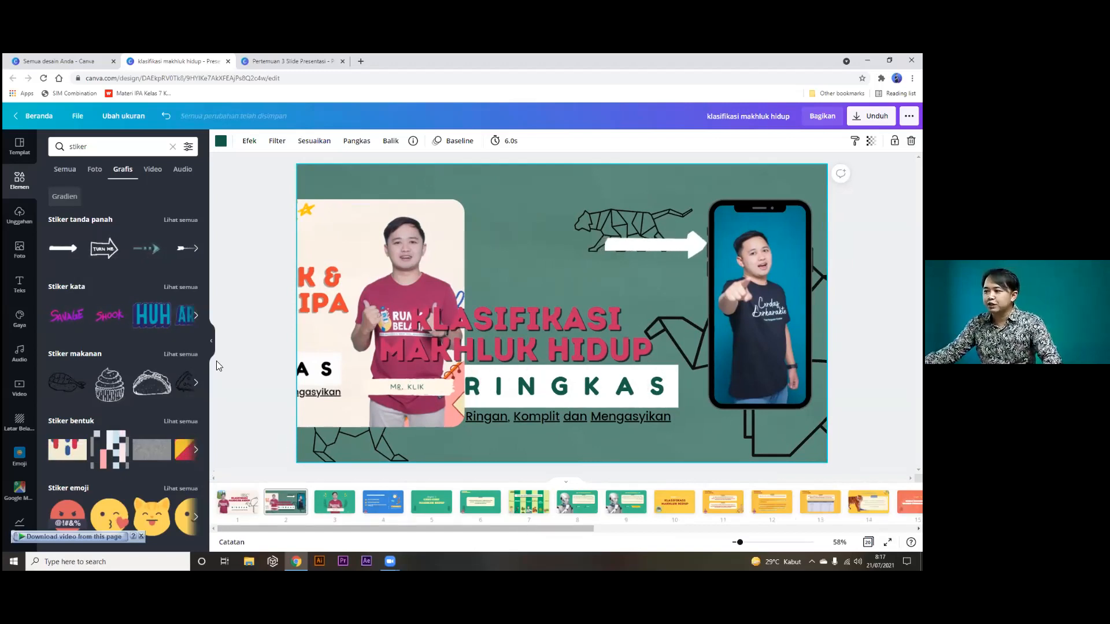
Add a black WhatsApp icon from the Whatsapp search, browse recommended icons, then delete it.
left_click(171, 145)
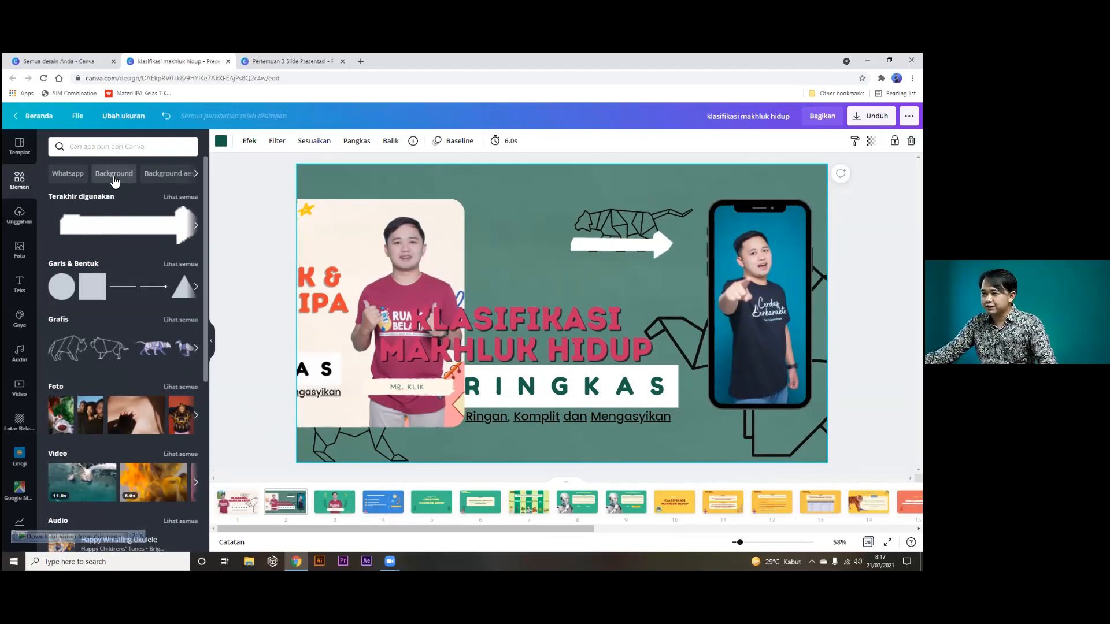
left_click(67, 173)
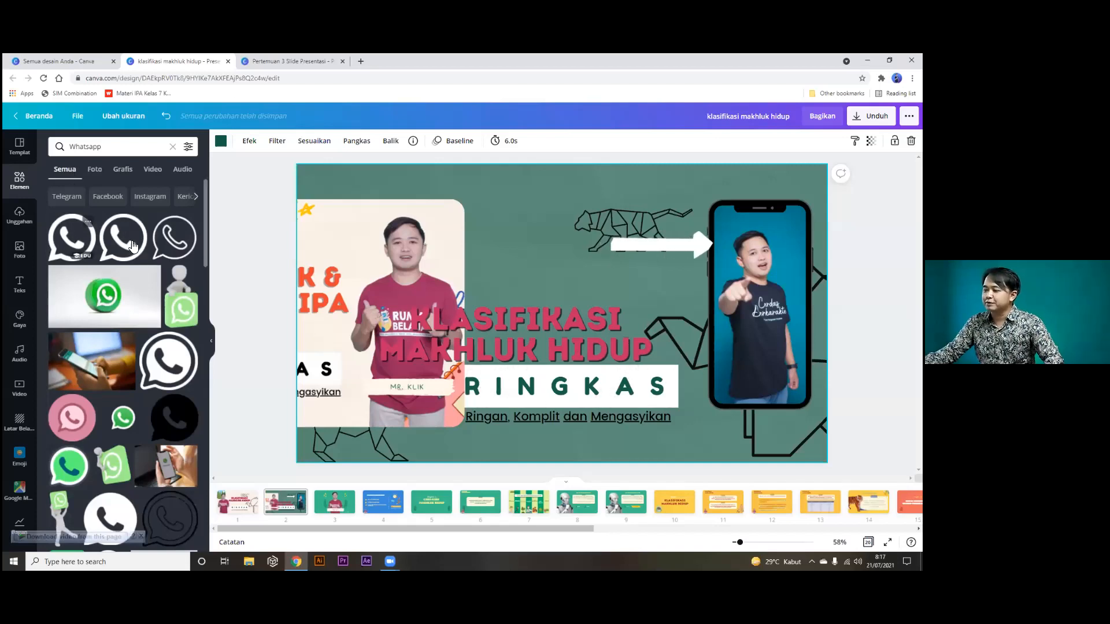
left_click(79, 244)
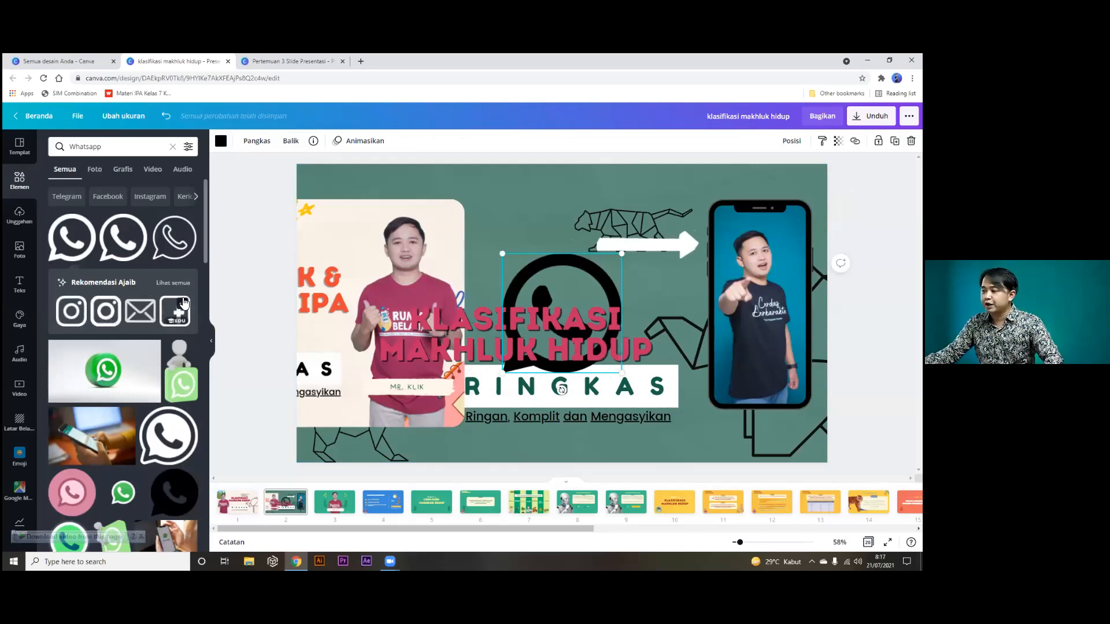
left_click(174, 283)
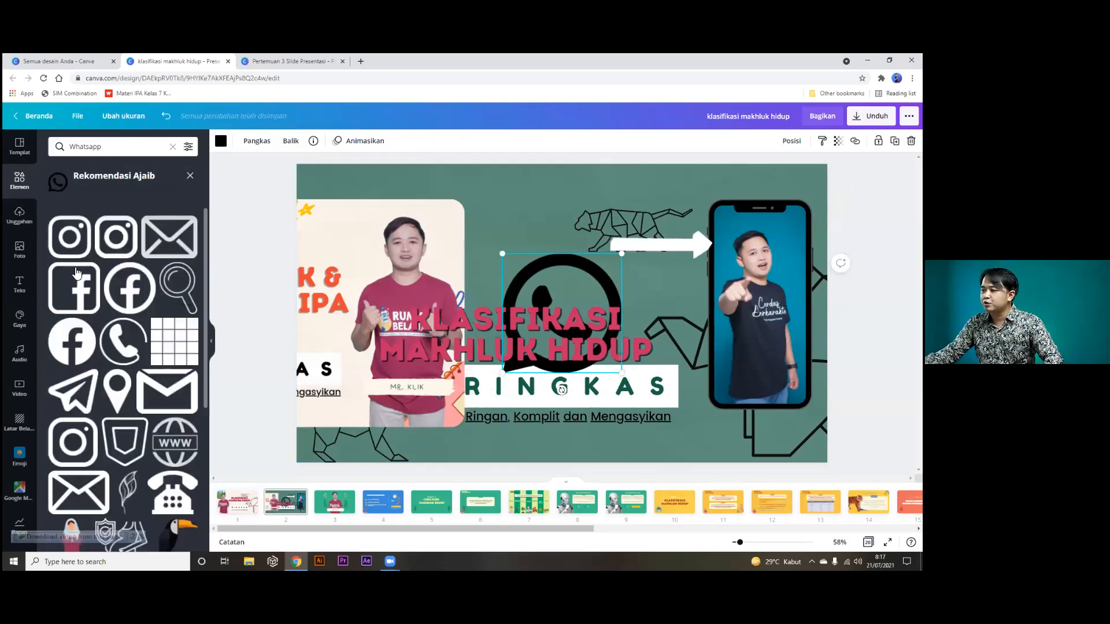
scroll(104, 480, "down", 3)
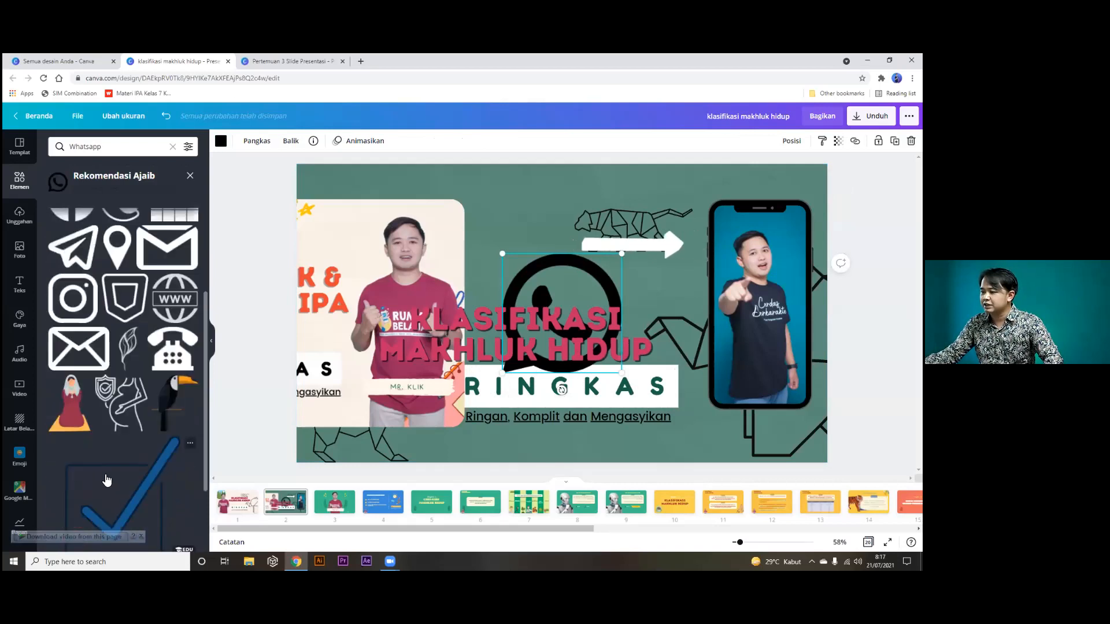
scroll(106, 479, "down", 2)
scroll(132, 445, "up", 5)
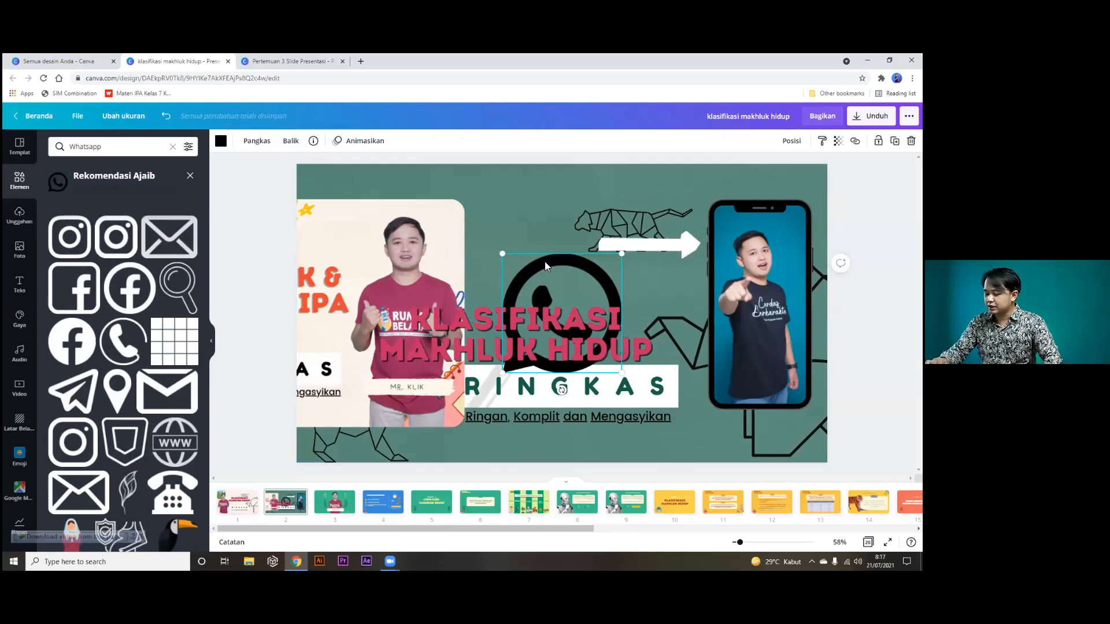
key("Delete")
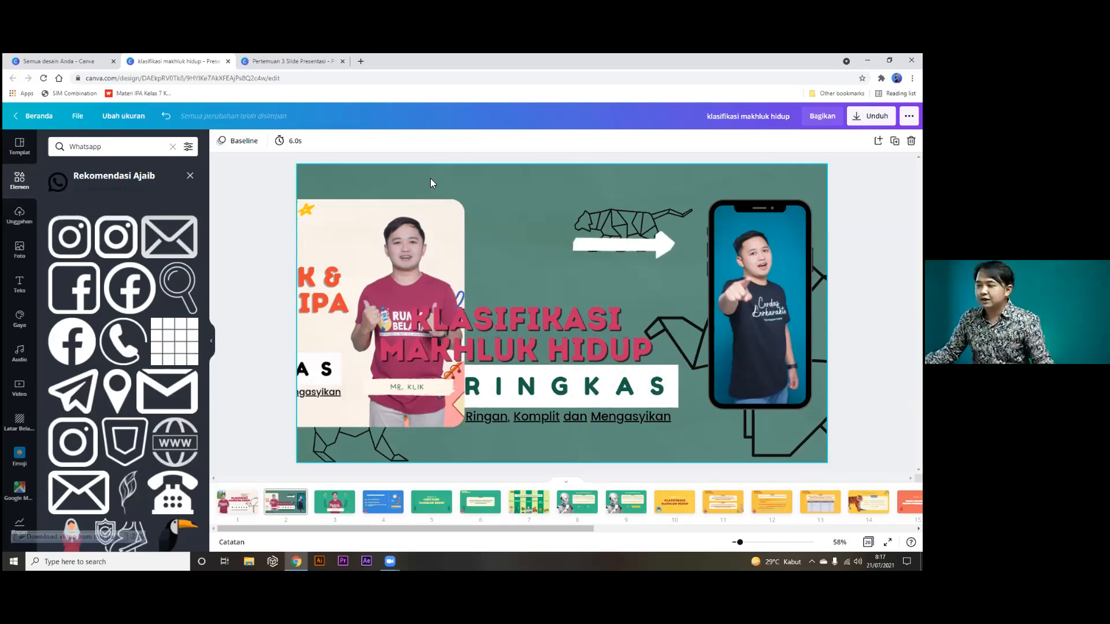
Open the device file picker from Uploads, browse the Downloads folder, and cancel.
left_click(18, 215)
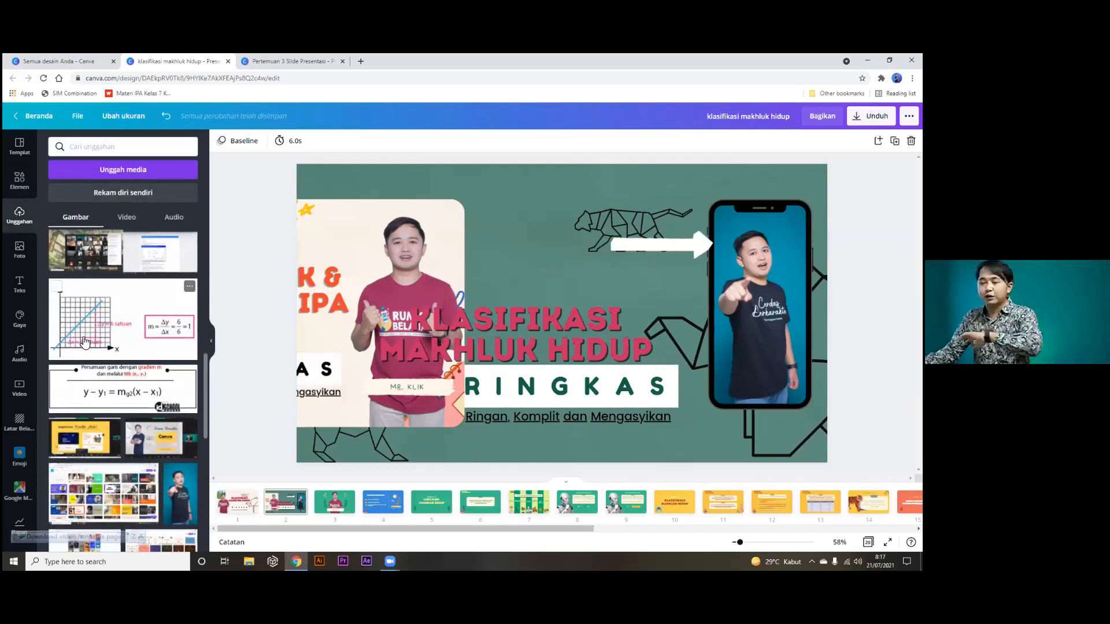
scroll(84, 342, "up", 10)
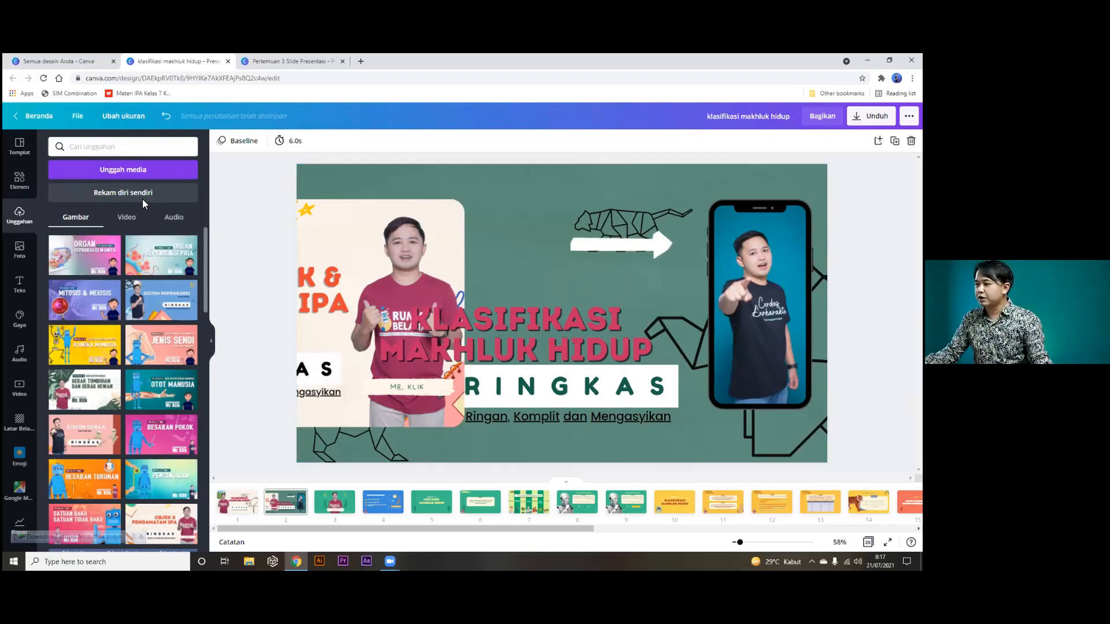
left_click(118, 172)
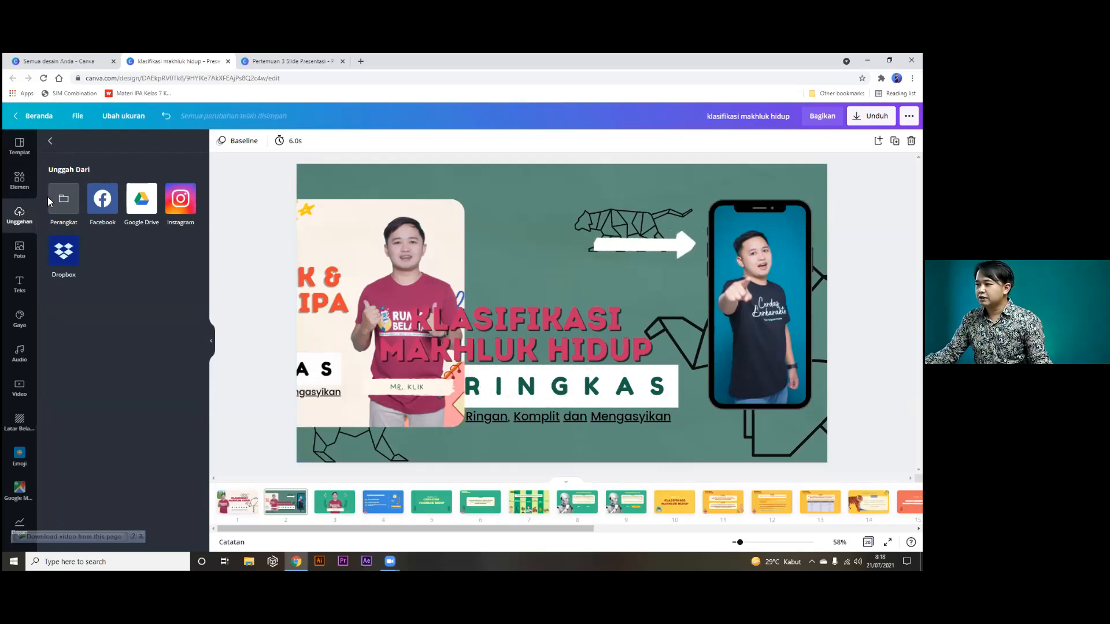
left_click(52, 143)
left_click(104, 168)
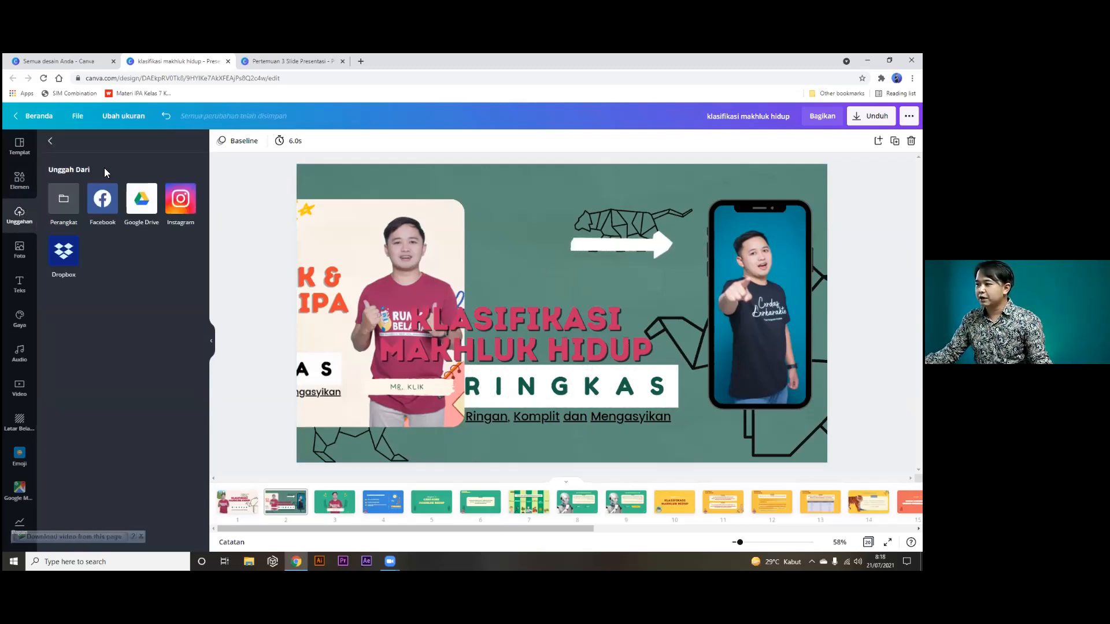
left_click(65, 200)
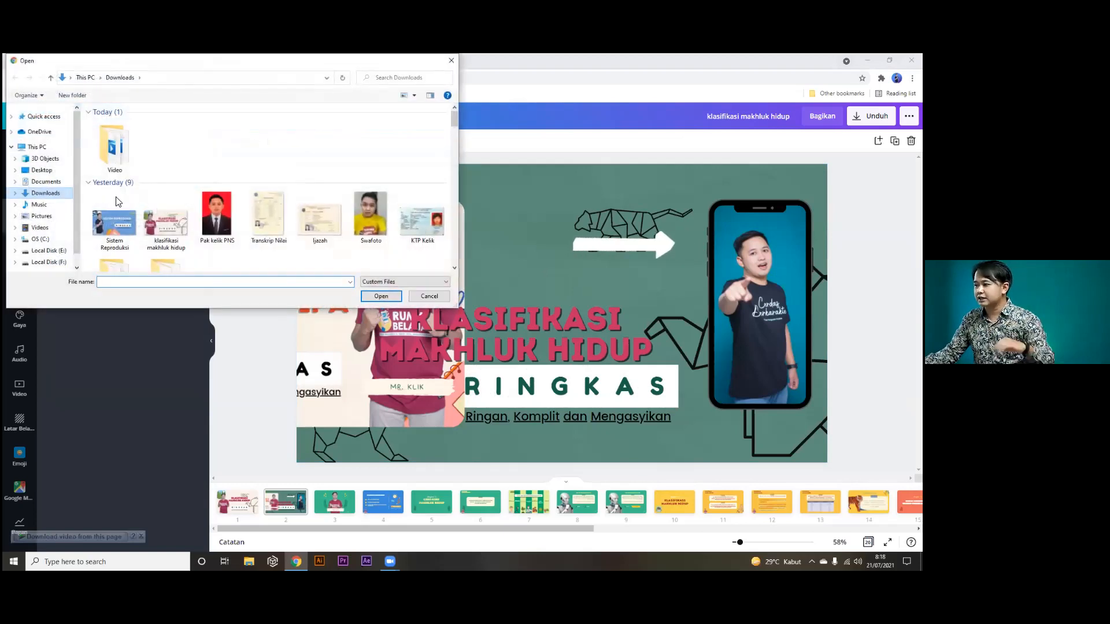
scroll(138, 218, "down", 3)
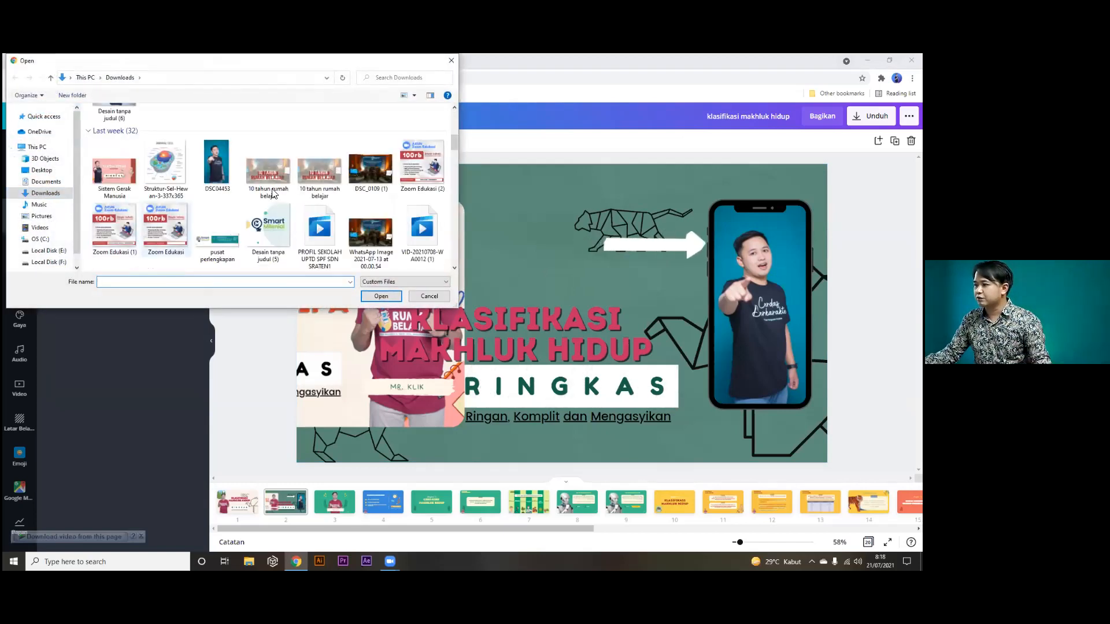
scroll(267, 171, "down", 3)
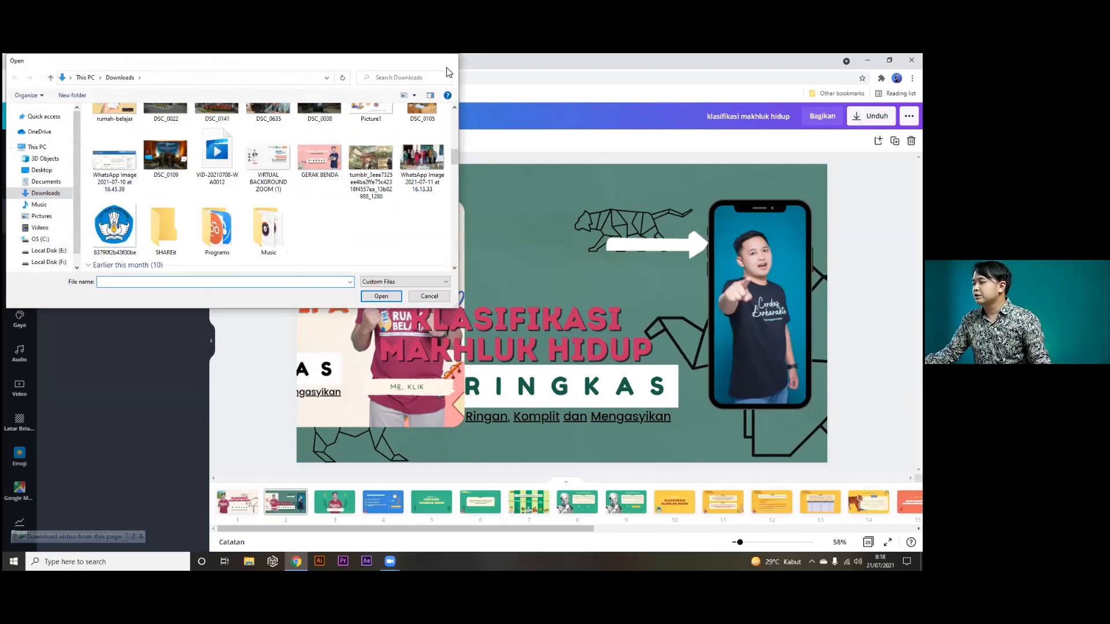
left_click(451, 60)
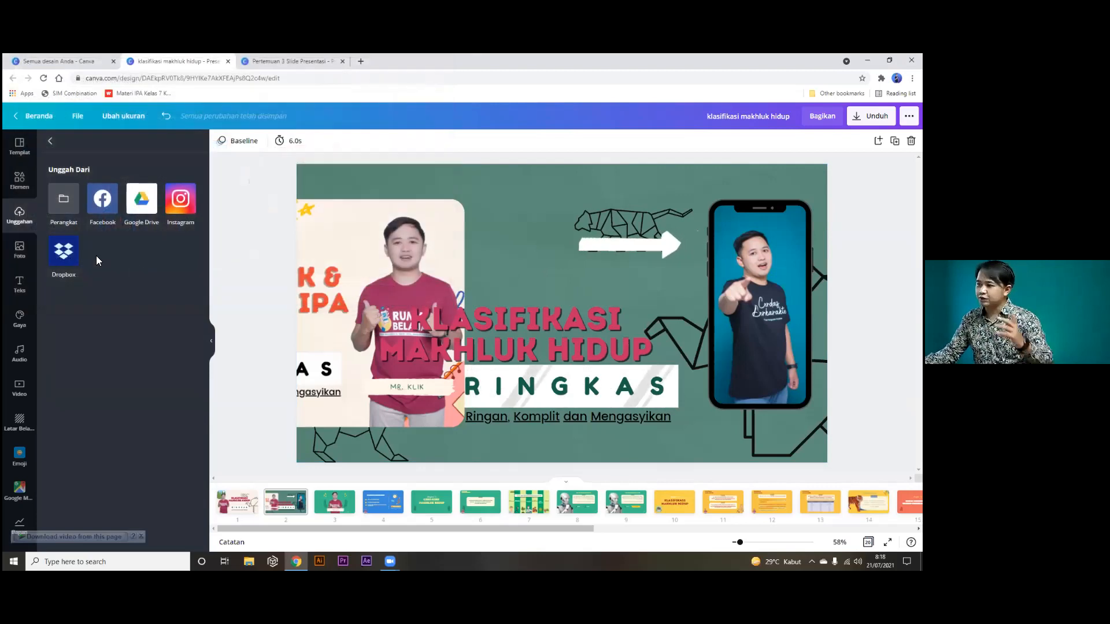
Switch to File Explorer and select the Green-Plant-Leaves wall-decal image.
left_click(51, 142)
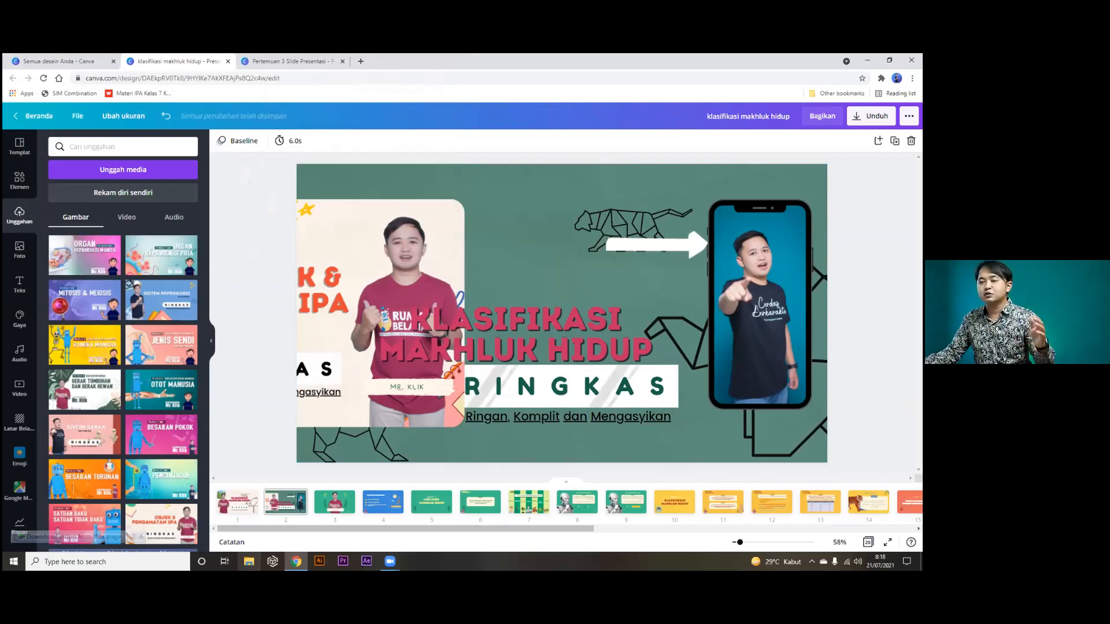
left_click(248, 562)
left_click(119, 228)
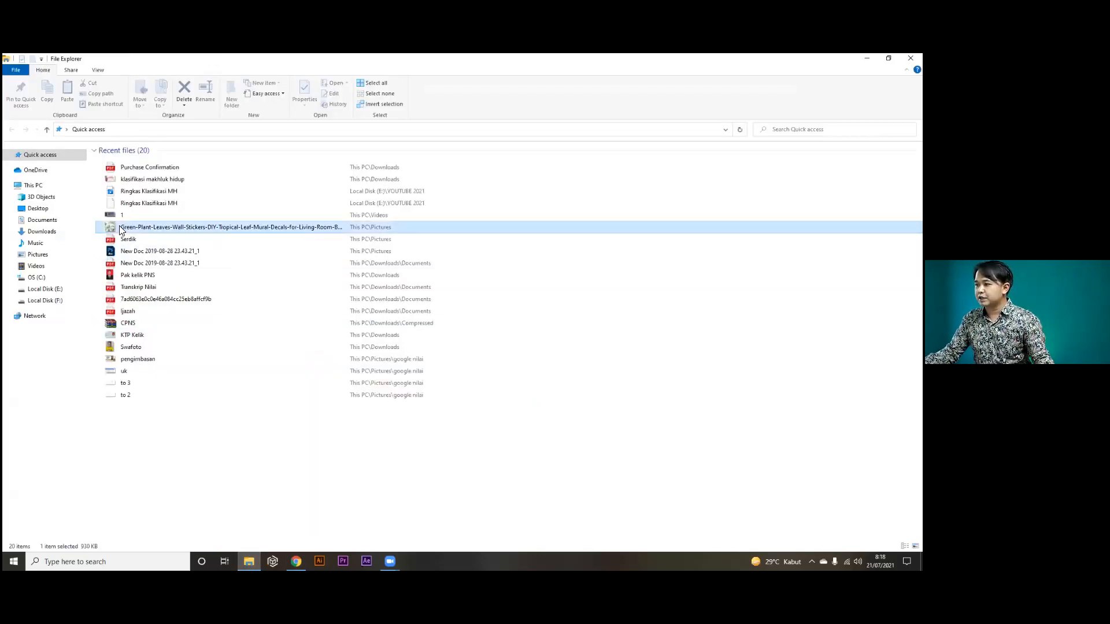
Show files as Large icons and drag the Green-Plant-Leaves image into the slide's left frame.
left_click(98, 70)
left_click(163, 84)
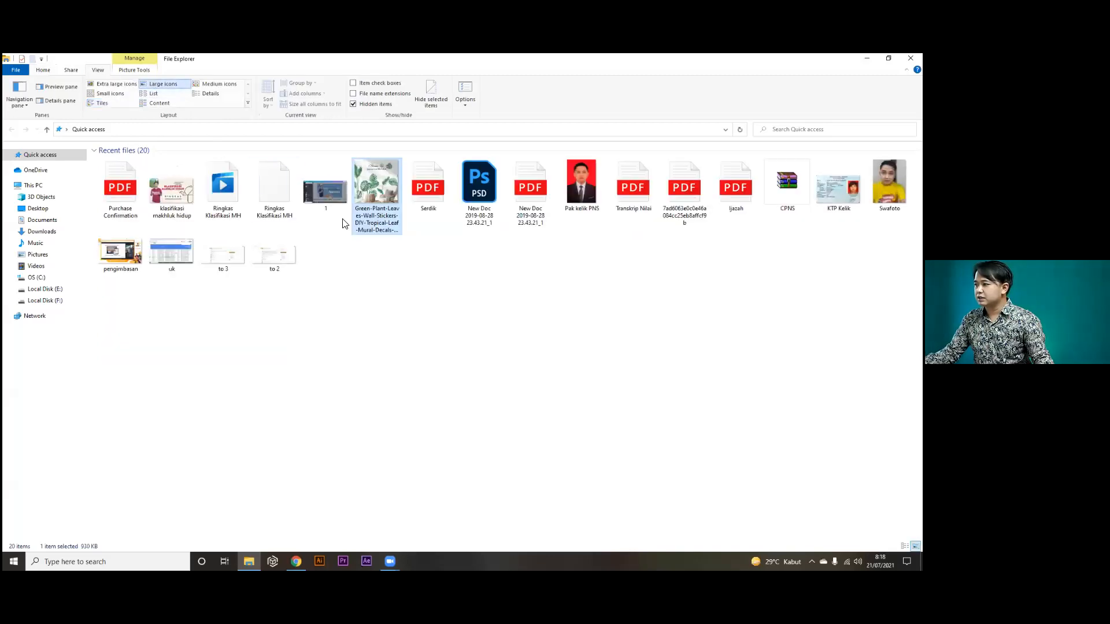
left_click_drag(370, 184, 296, 557)
left_click_drag(420, 317, 449, 270)
left_click_drag(523, 246, 371, 242)
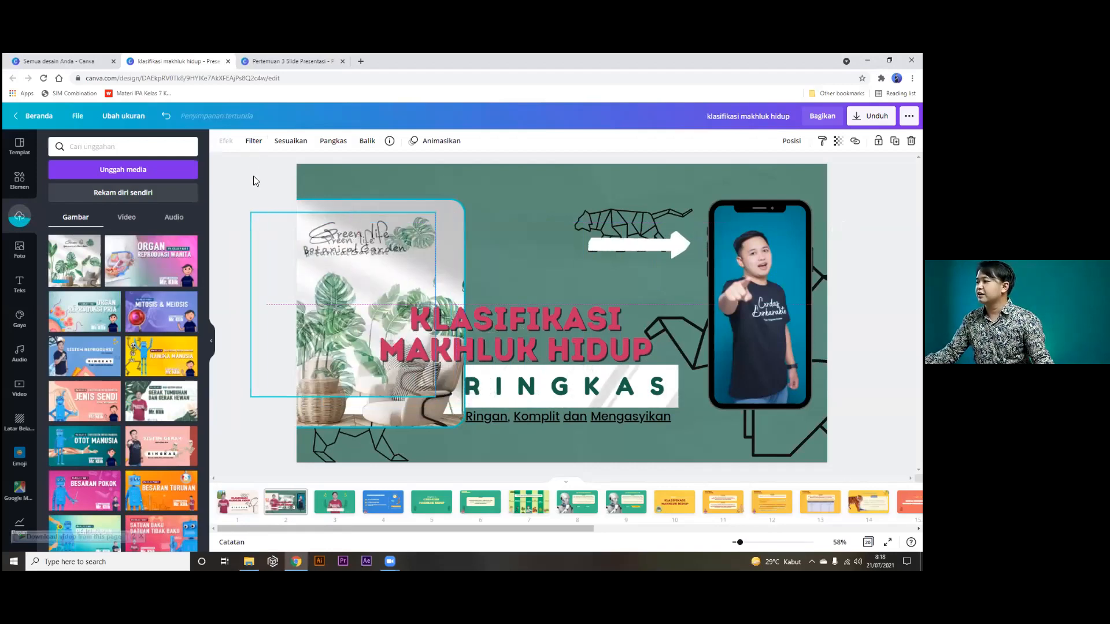
Browse the Webinar stock photo results, then switch to the Text presets panel.
left_click(254, 176)
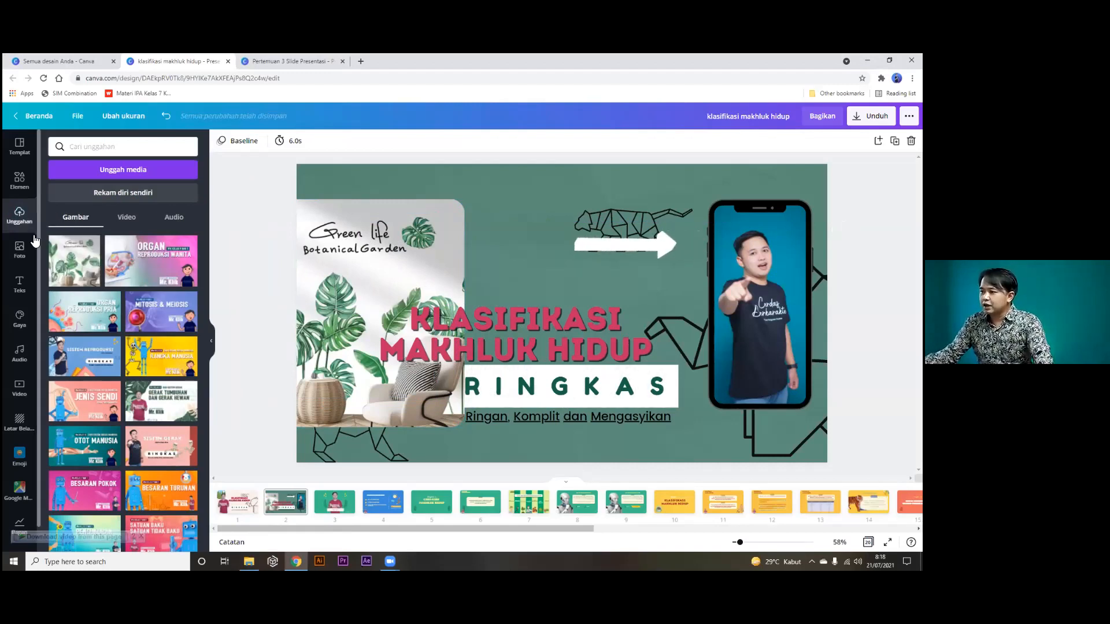
left_click(21, 250)
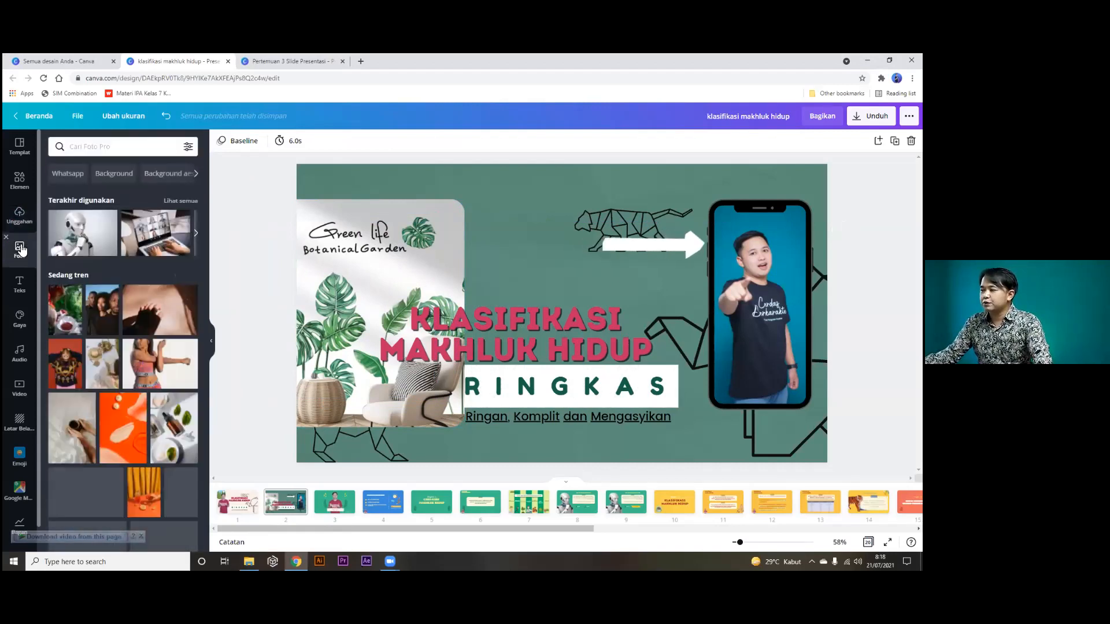
left_click(116, 149)
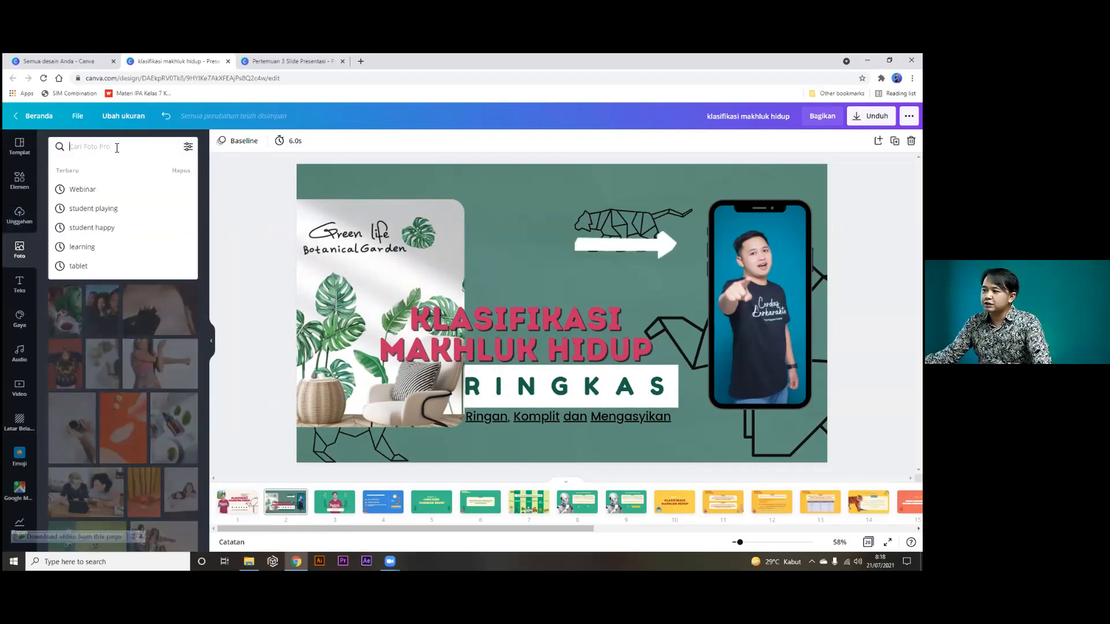
left_click(108, 190)
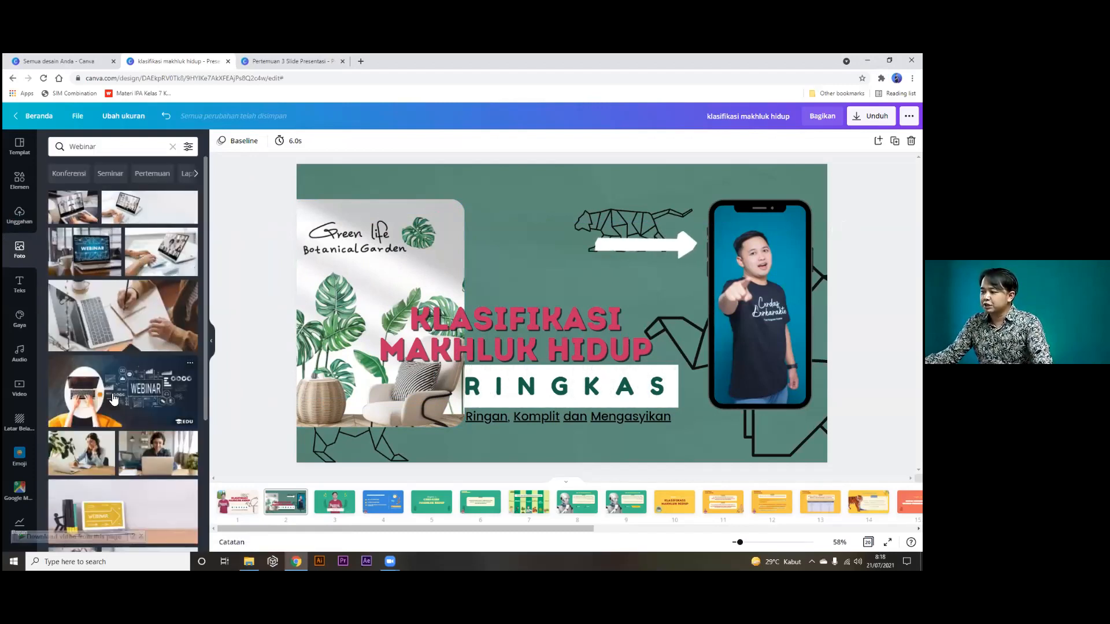
scroll(122, 405, "down", 1)
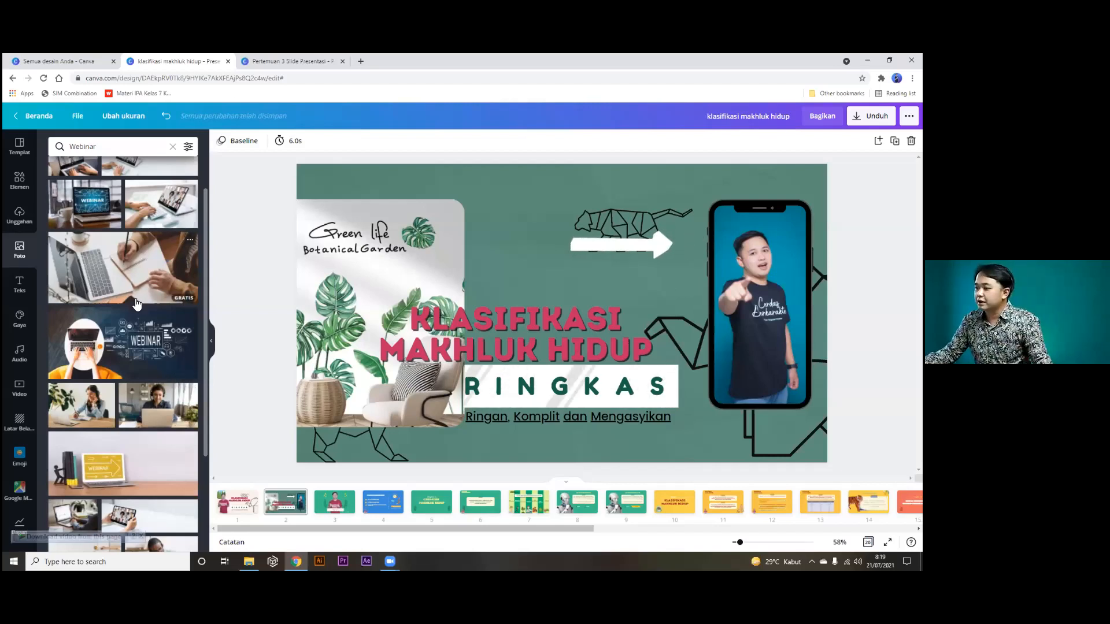
scroll(131, 274, "down", 1)
scroll(138, 311, "down", 3)
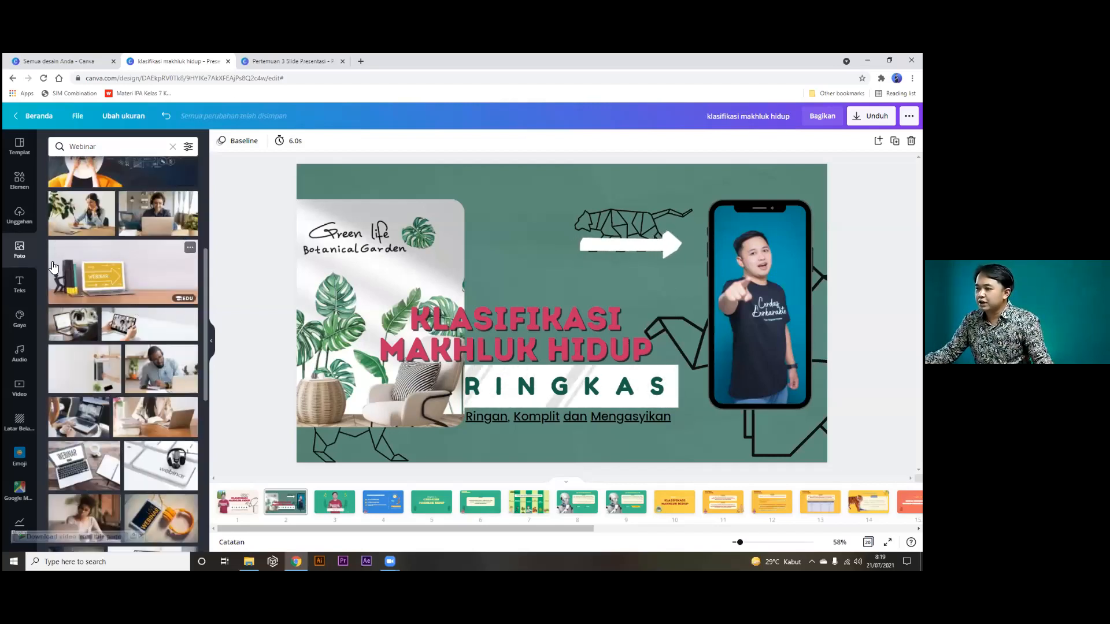
scroll(113, 251, "up", 5)
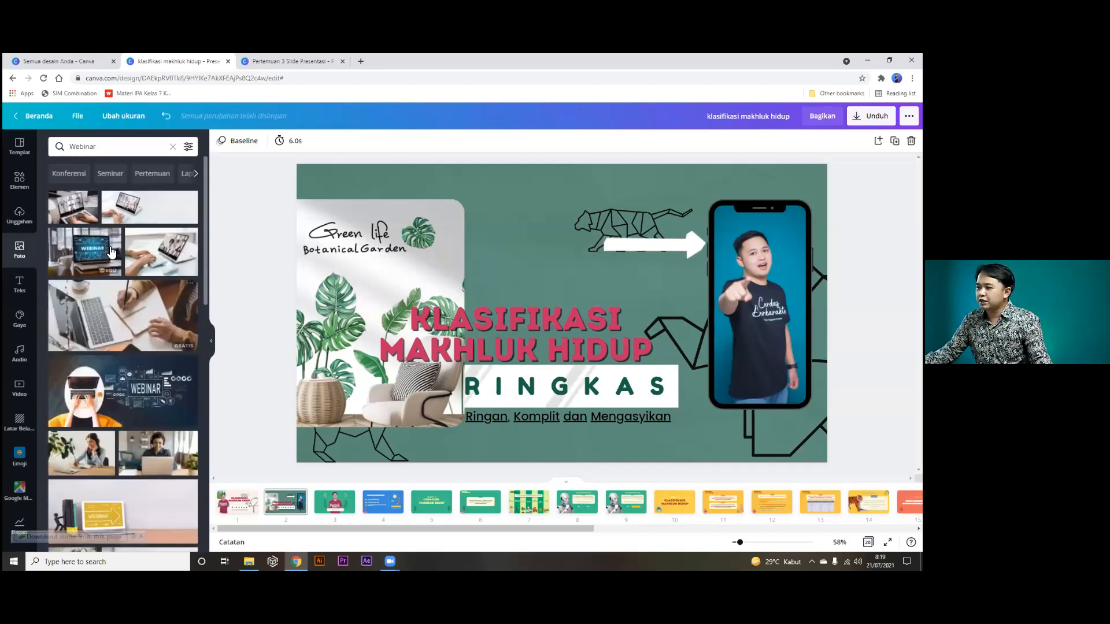
left_click(30, 283)
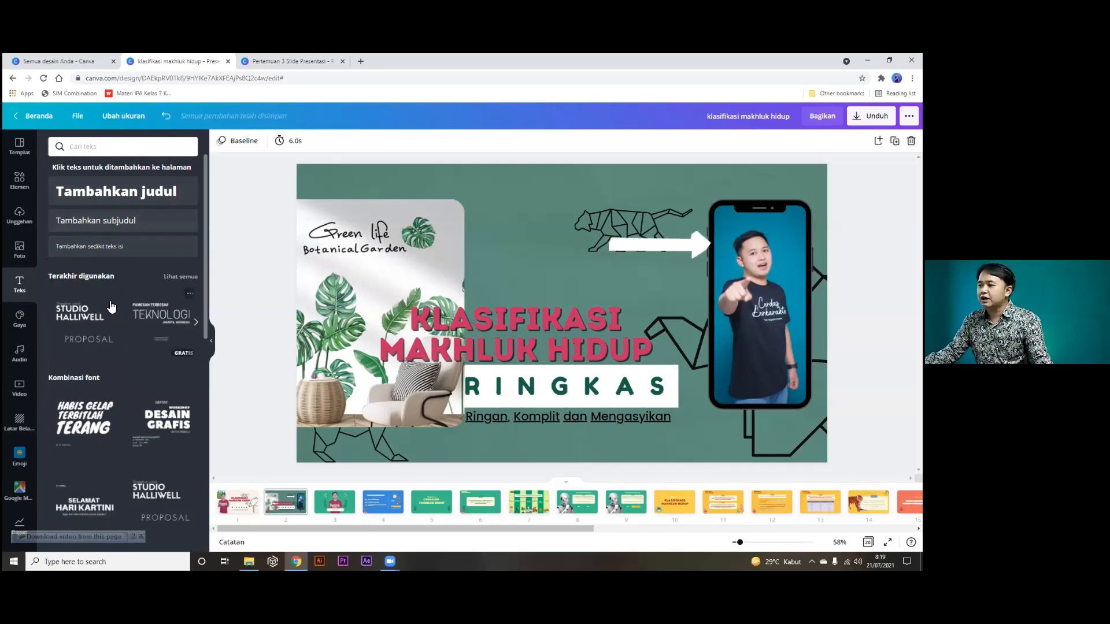
Add the TEKNOLOGI font combination to the slide and move it up-left.
left_click(22, 183)
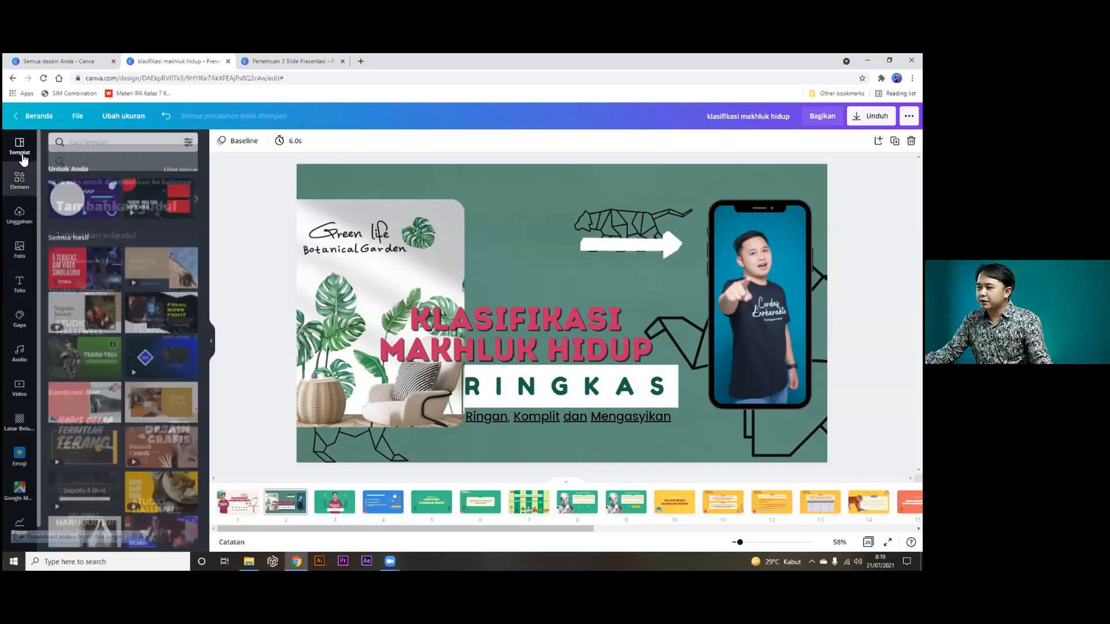
left_click(20, 213)
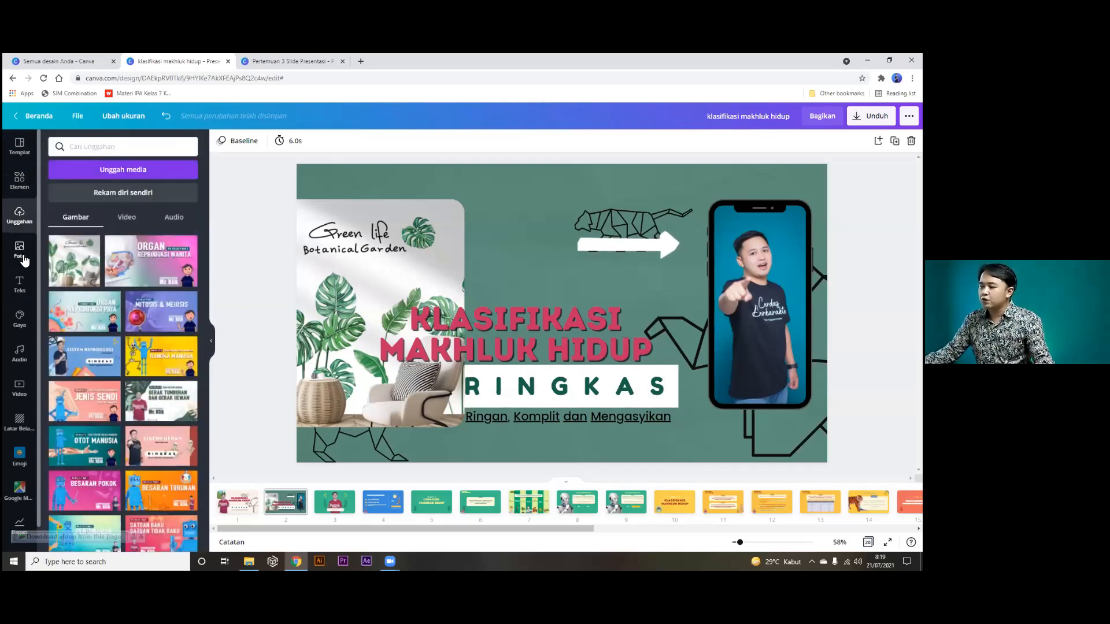
left_click(23, 254)
left_click(22, 282)
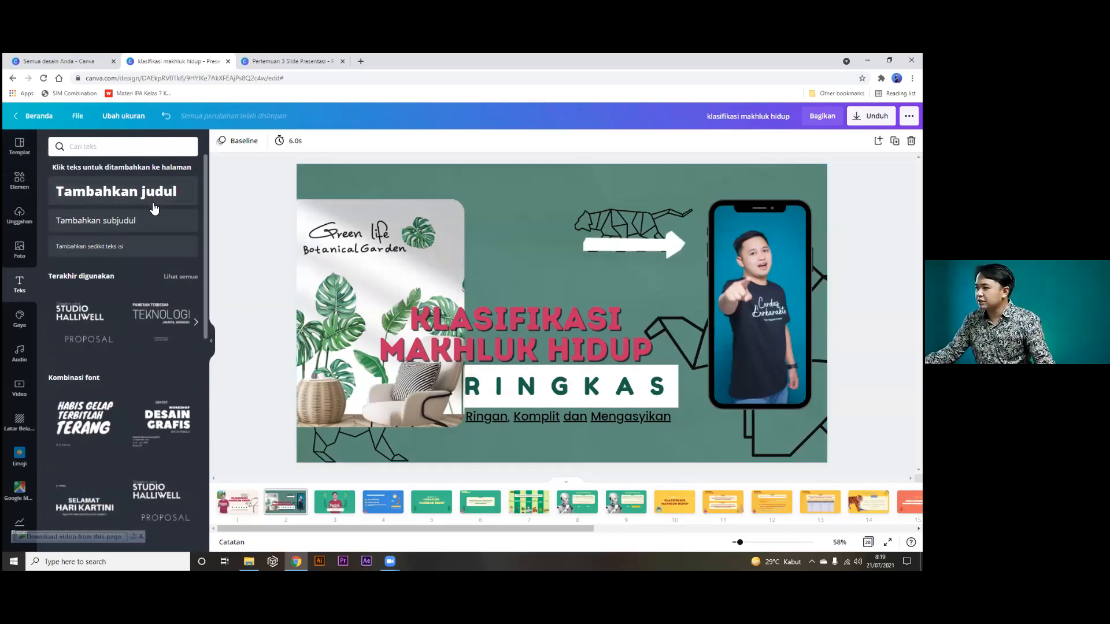
left_click(157, 318)
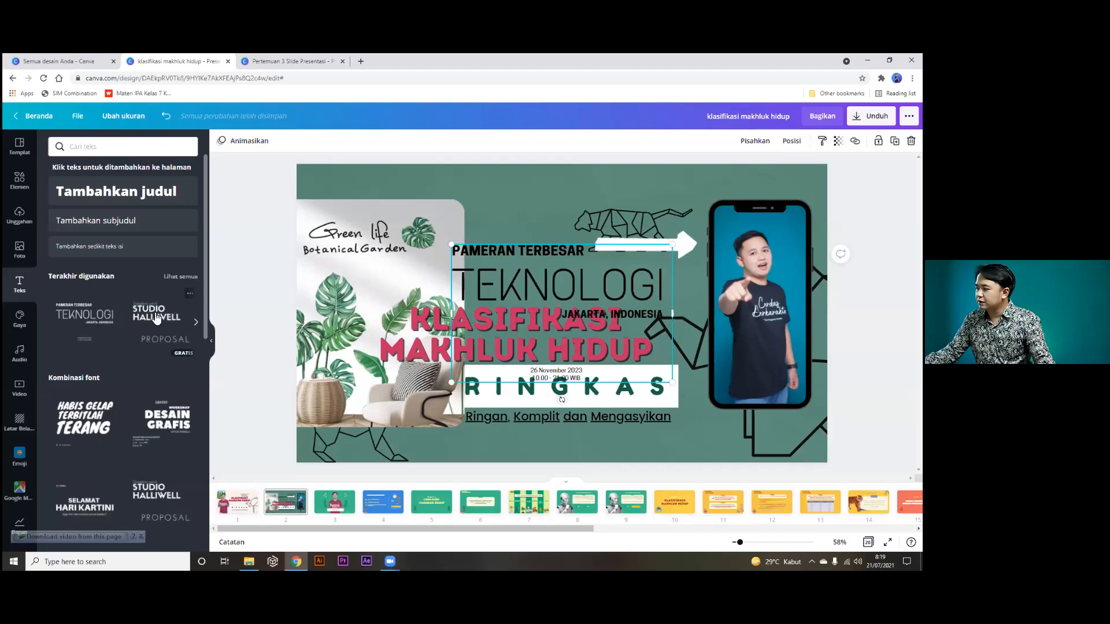
mouse_move(540, 286)
left_mouse_down()
mouse_move(524, 235)
mouse_move(553, 257)
mouse_move(551, 295)
left_mouse_up()
Delete the KLASIFIKASI MAKHLUK HIDUP title, plant photo and frame, white arrow, and phone frame.
left_click(536, 337)
key("Delete")
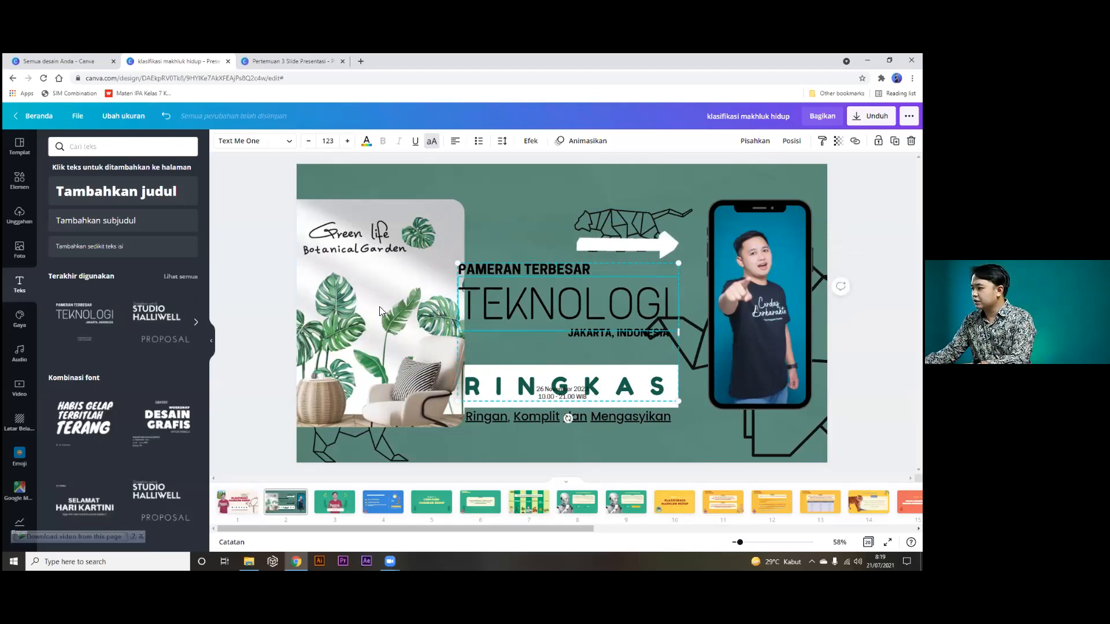
left_click(359, 307)
key("Delete")
key("Delete")
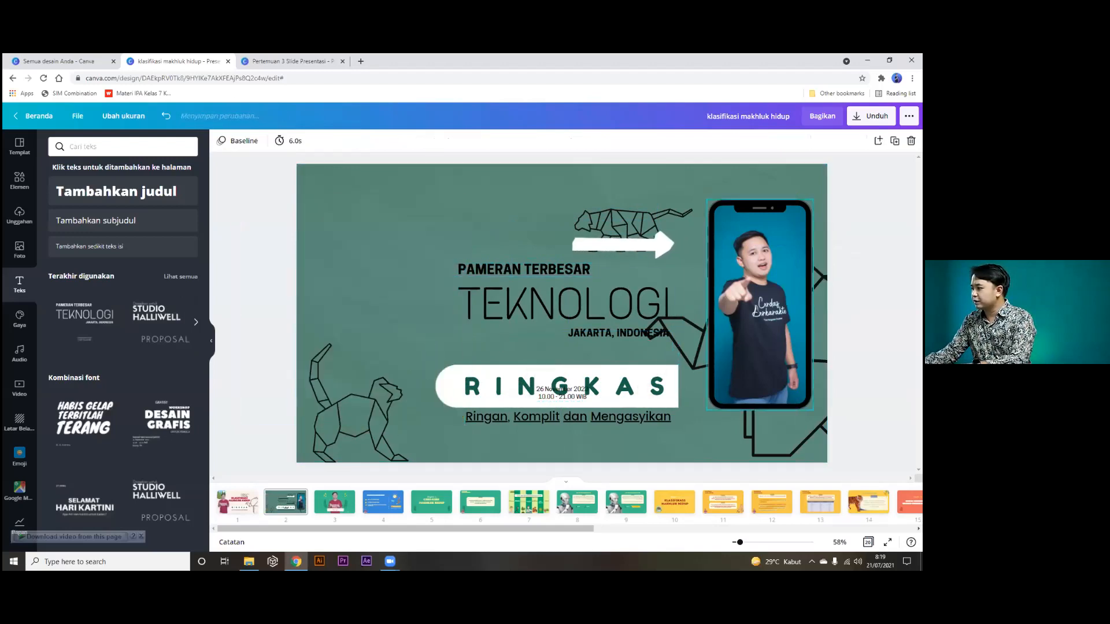
left_click(669, 244)
key("Delete")
left_click(738, 264)
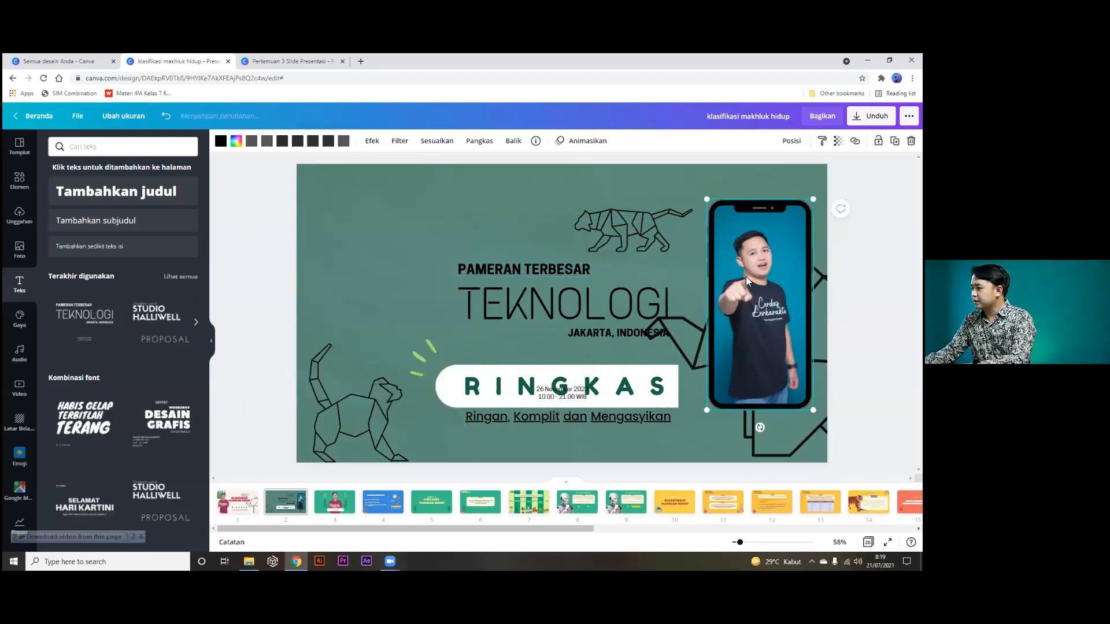
key("Delete")
key("Delete")
left_click(715, 304)
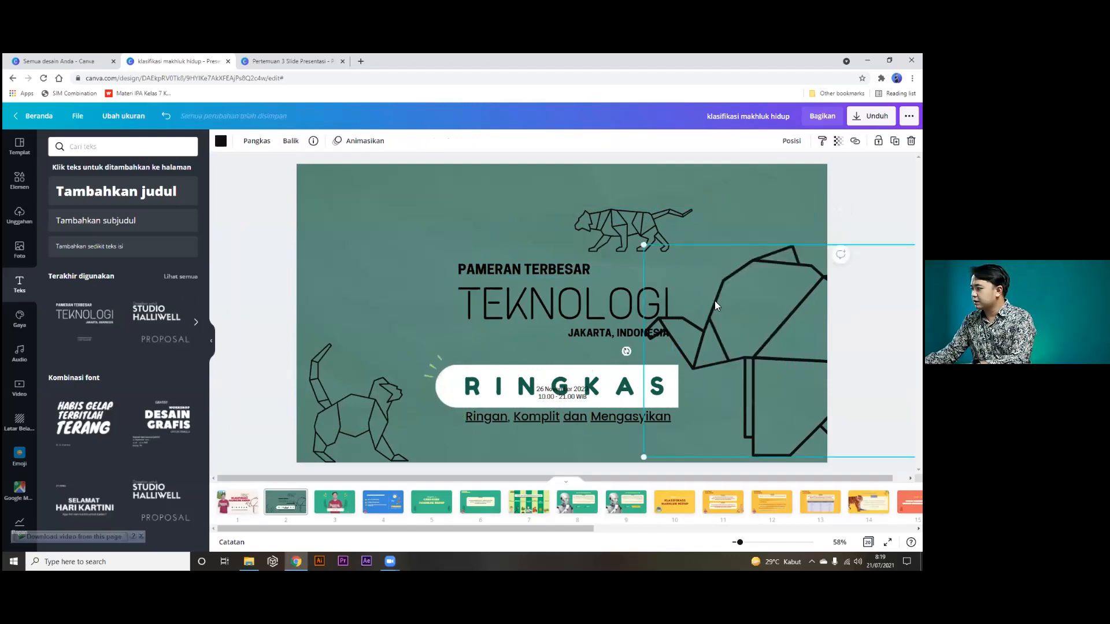
key("Delete")
Nudge the PAMERAN TERBESAR TEKNOLOGI text group into its centred position.
left_click(595, 282)
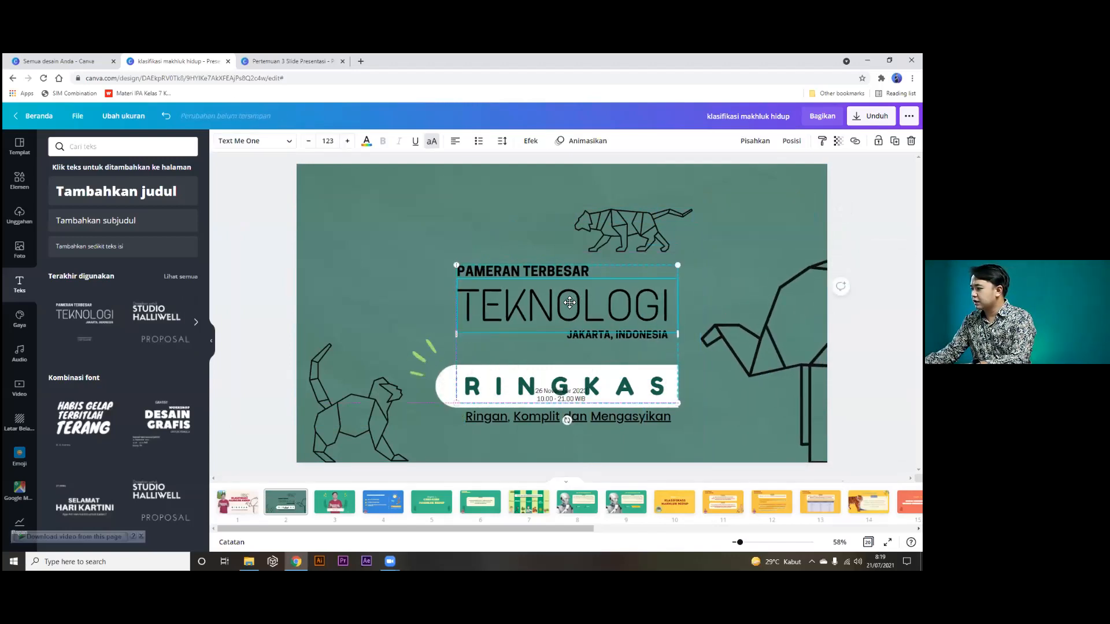
left_click_drag(569, 302, 565, 320)
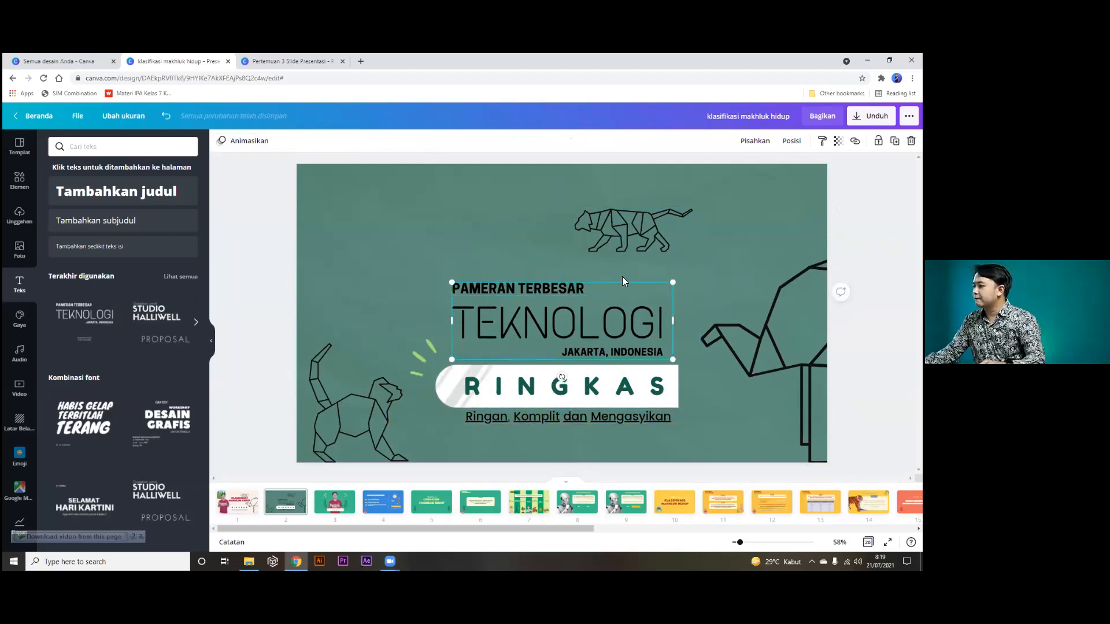
left_click_drag(622, 277, 622, 264)
left_click(270, 273)
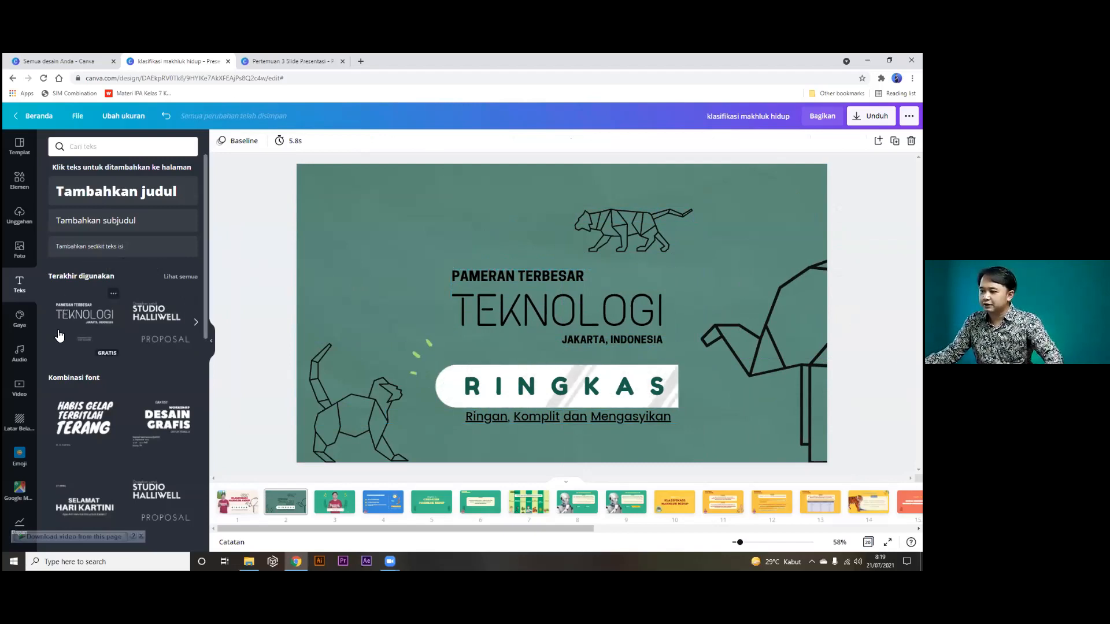
Open the Audio library listing epic tracks such as 'When It Hits Ya'.
left_click(19, 318)
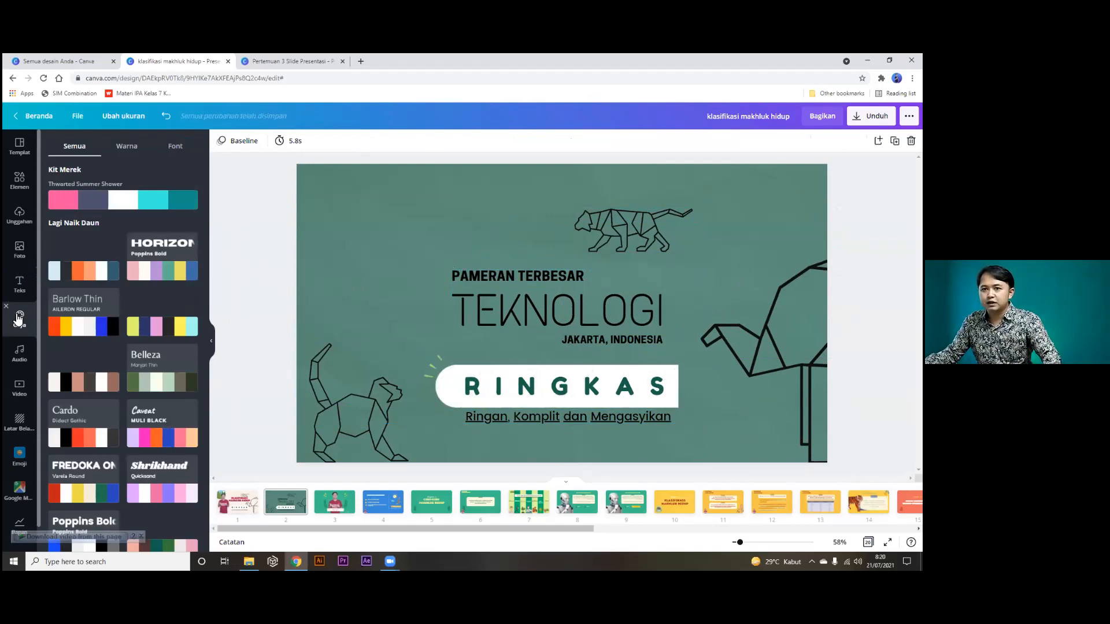
left_click(23, 357)
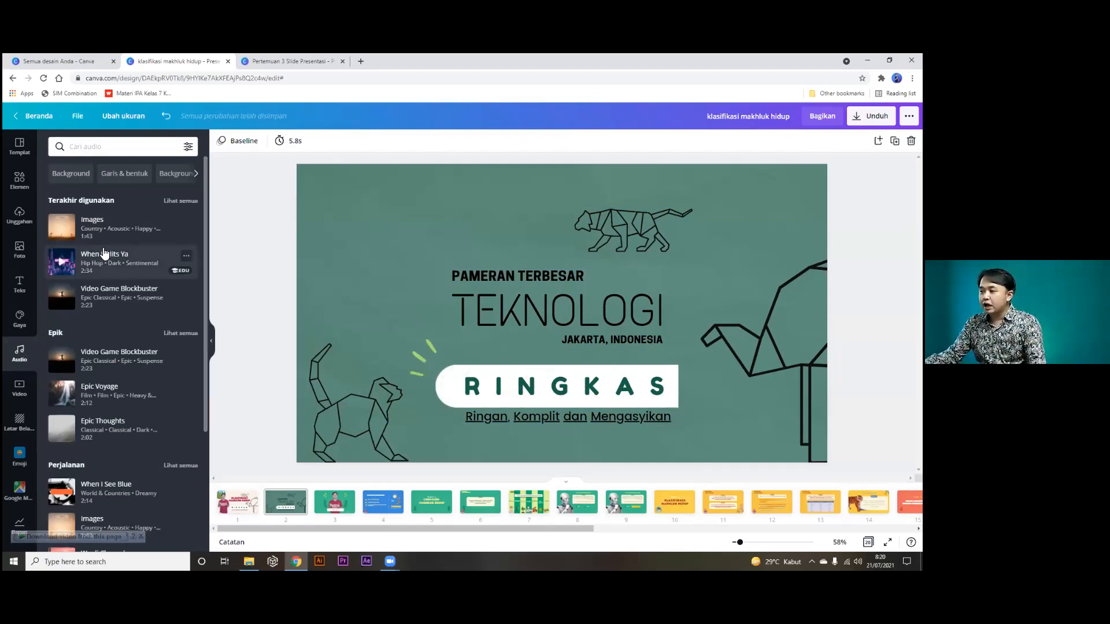
Add the 1:43 'Images' track as the deck's background music, then show slide 1.
mouse_move(98, 232)
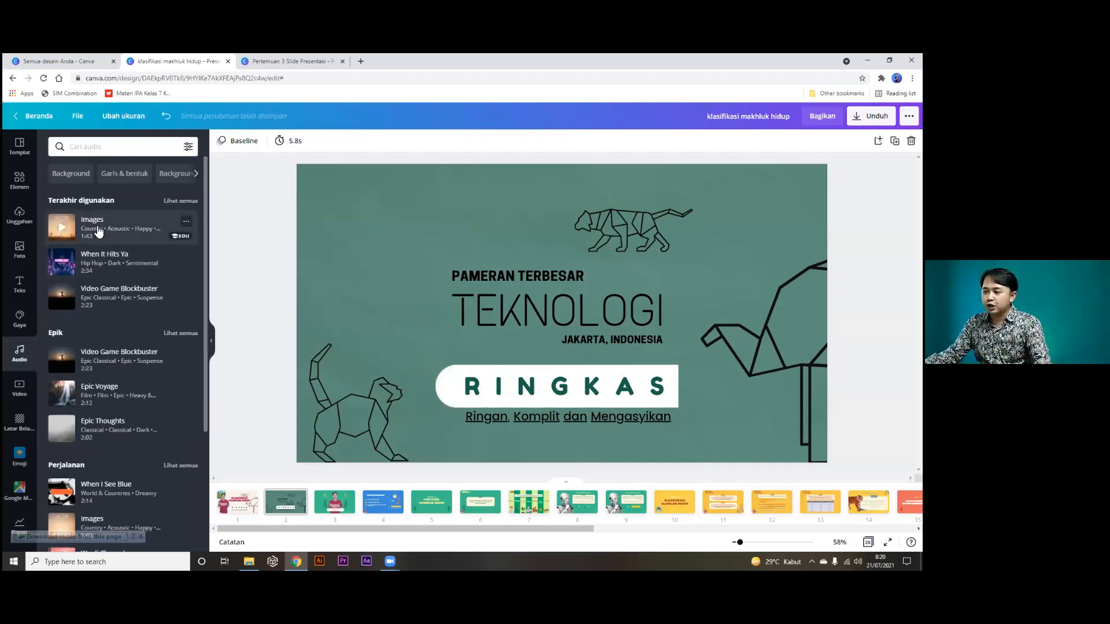
left_click_drag(92, 226, 464, 249)
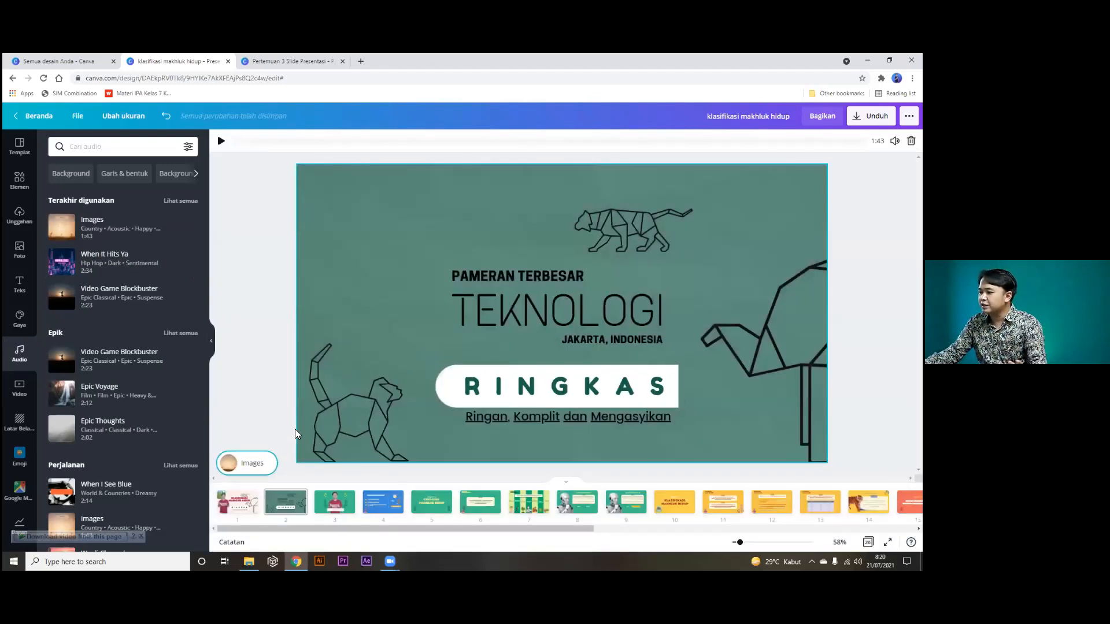
left_click(232, 503)
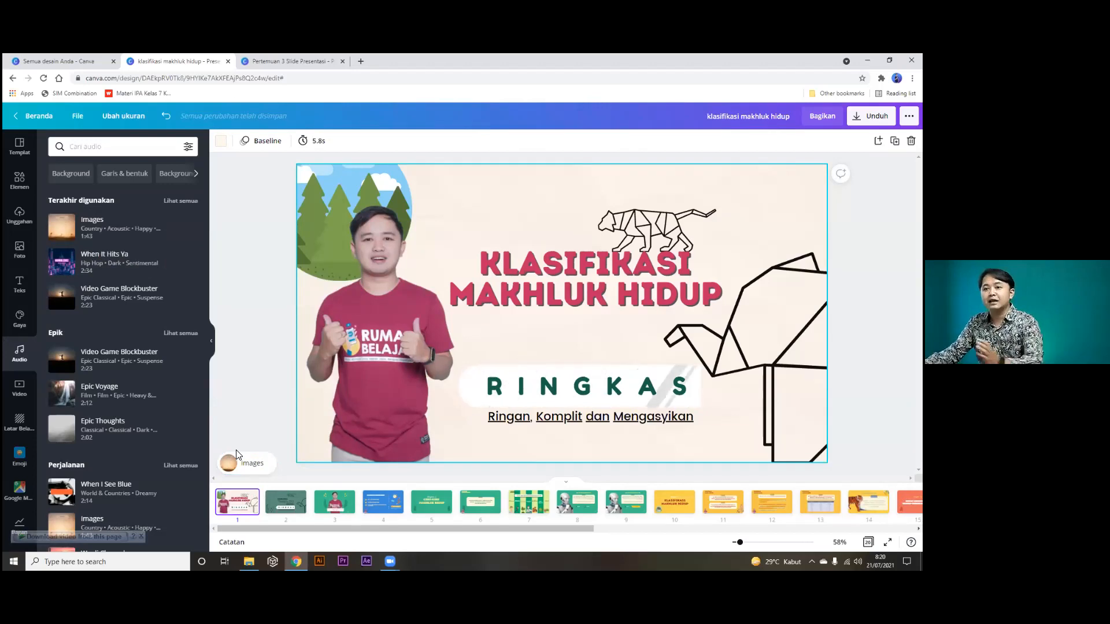
Delete the 'Images' audio track and go to the green TEKNOLOGI slide 2.
left_click(245, 466)
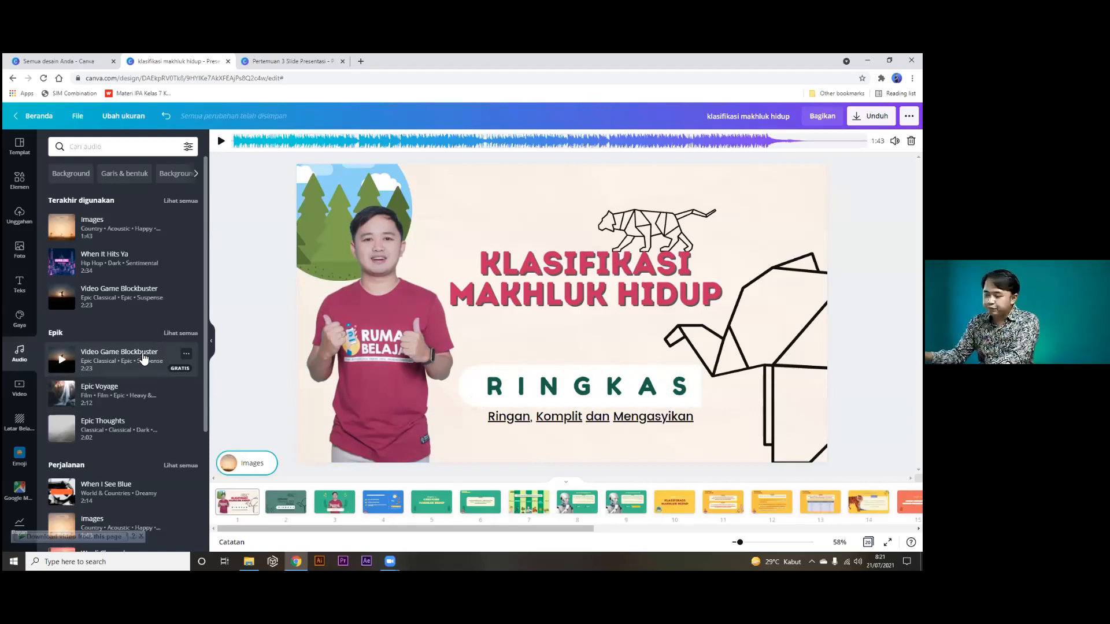
left_click(273, 415)
left_click(254, 471)
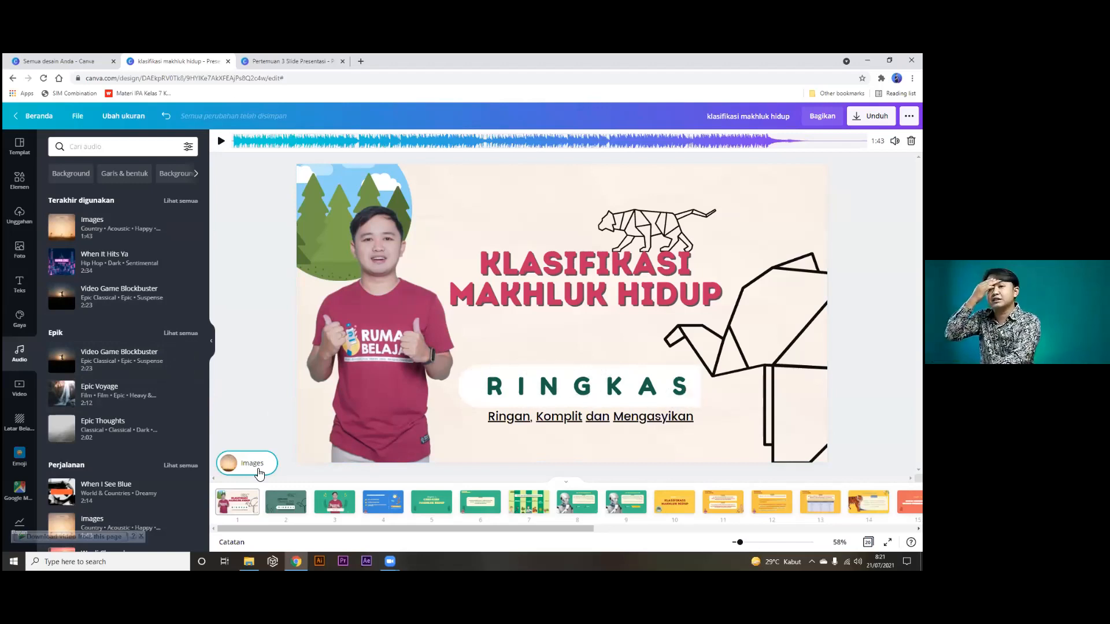
key("Delete")
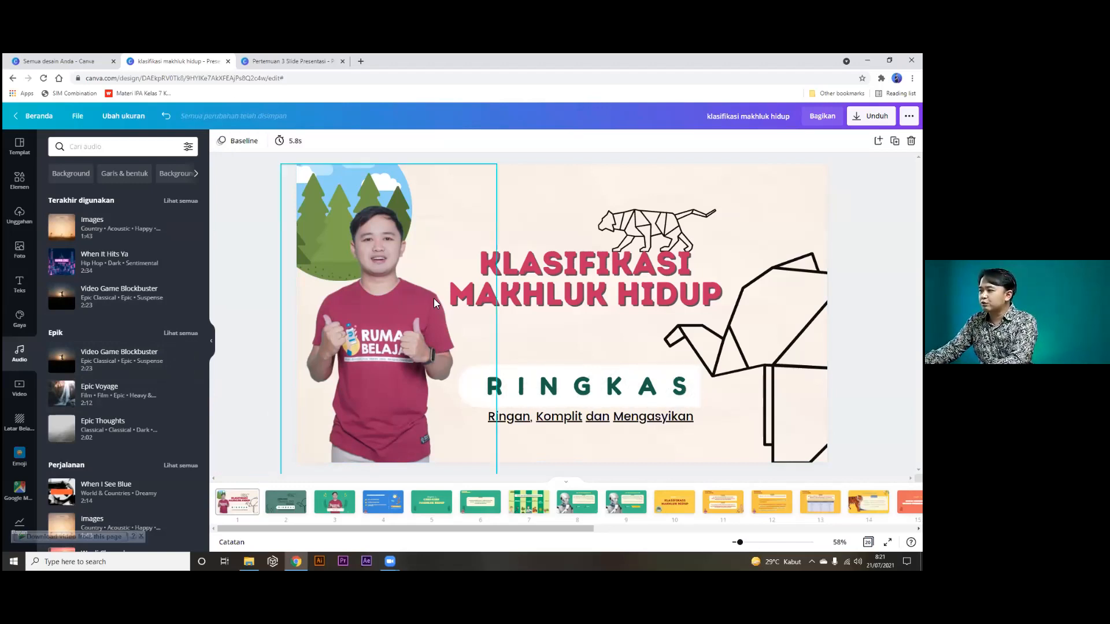
left_click(275, 503)
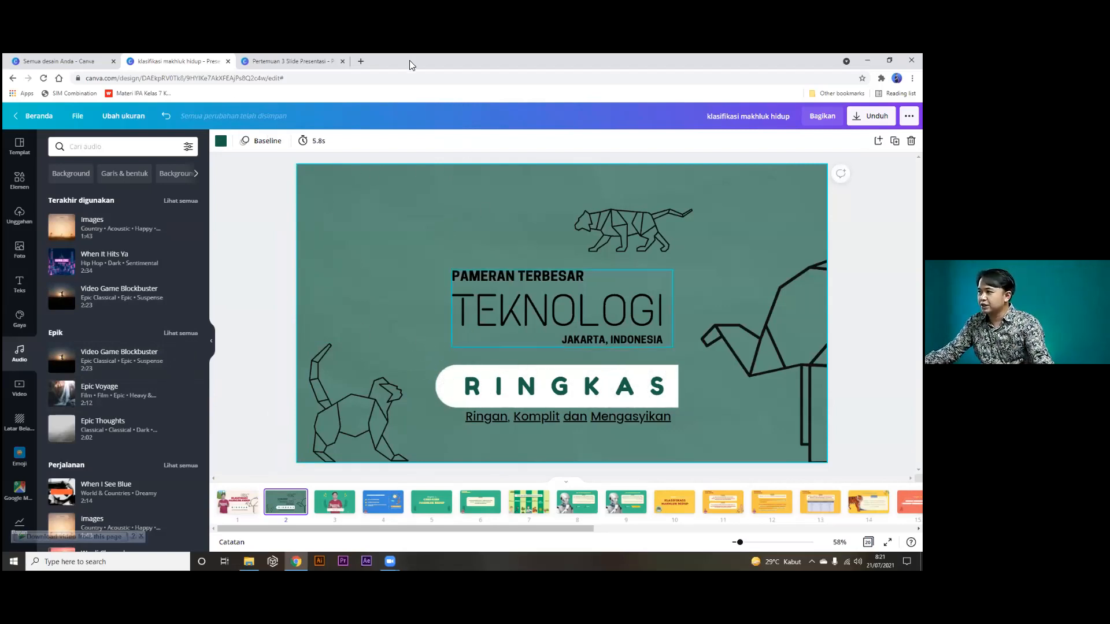
Search YouTube for 'musik no copyright' and play the No Copyright Music from SoundCloud playlist.
left_click(363, 61)
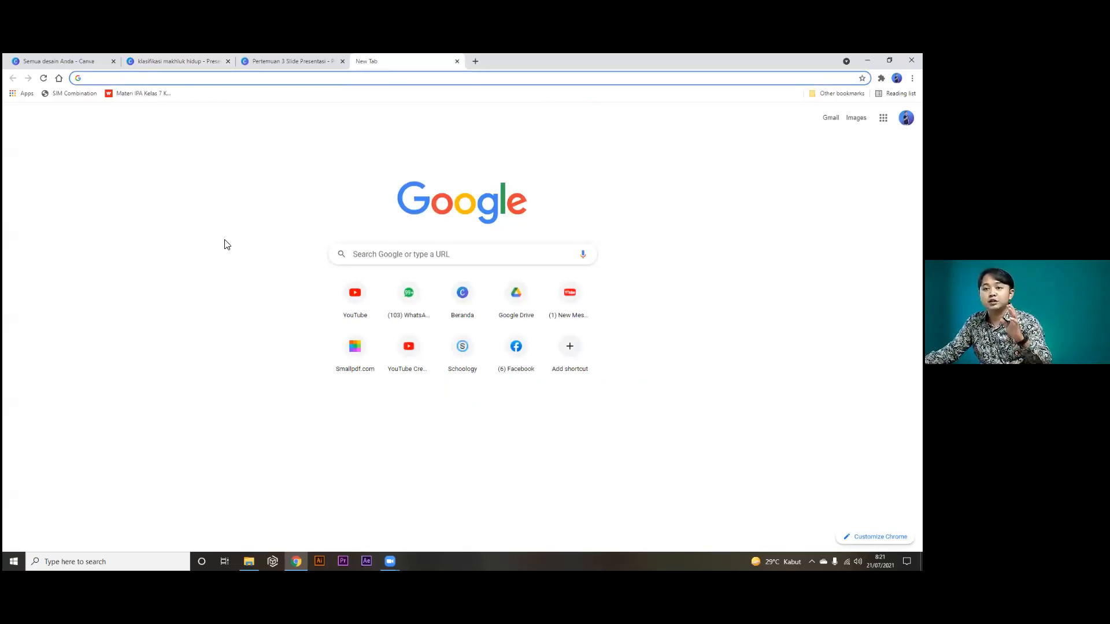
left_click(354, 292)
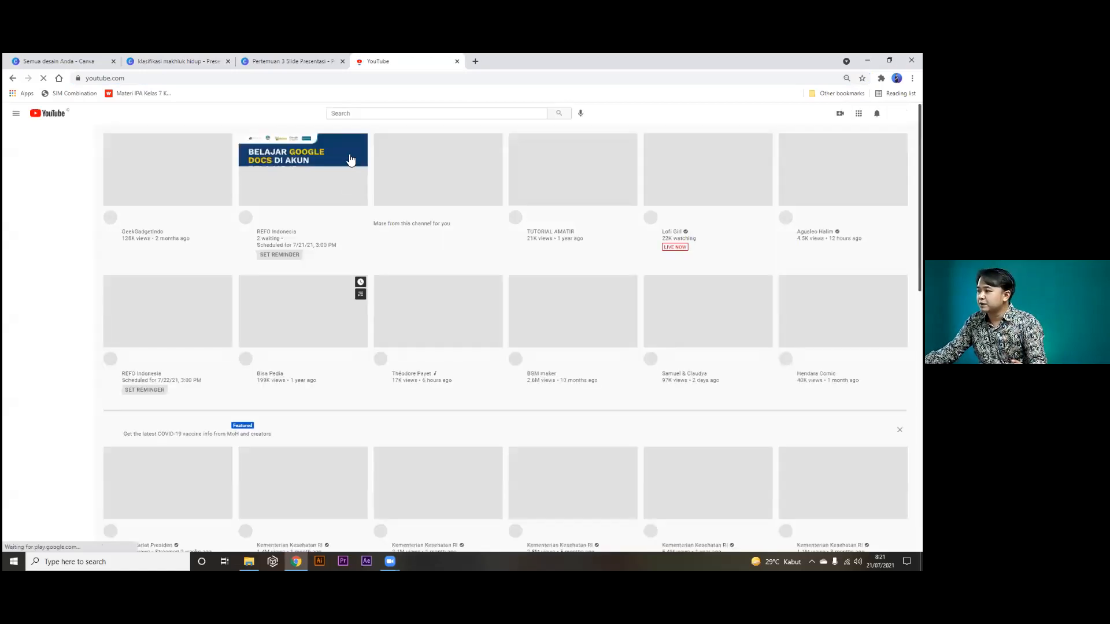
left_click(347, 115)
type("m")
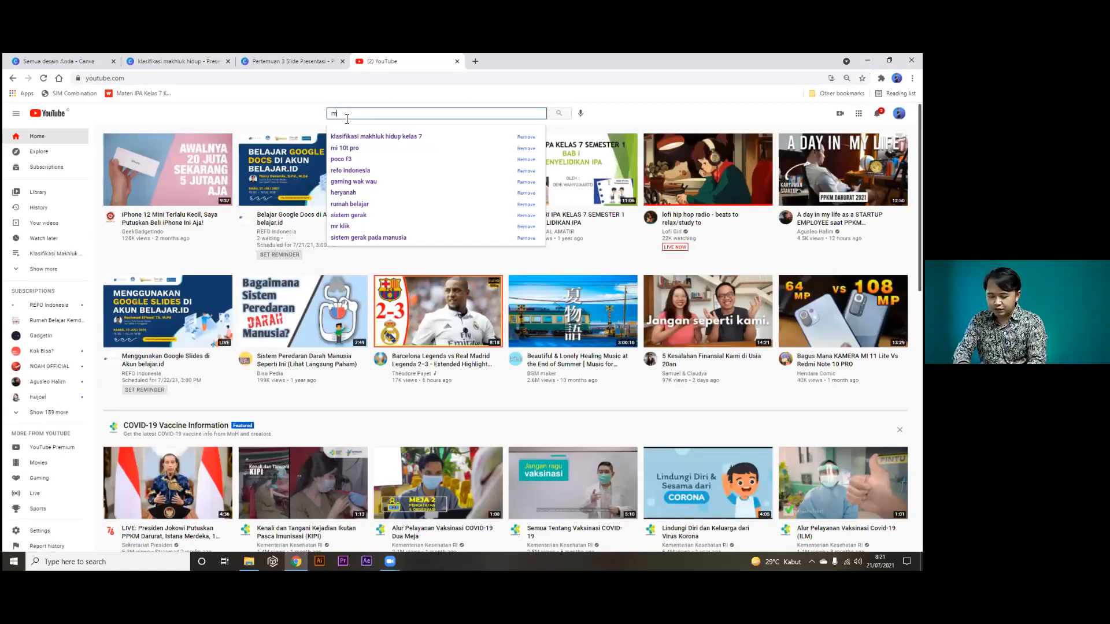
type("usik no cop")
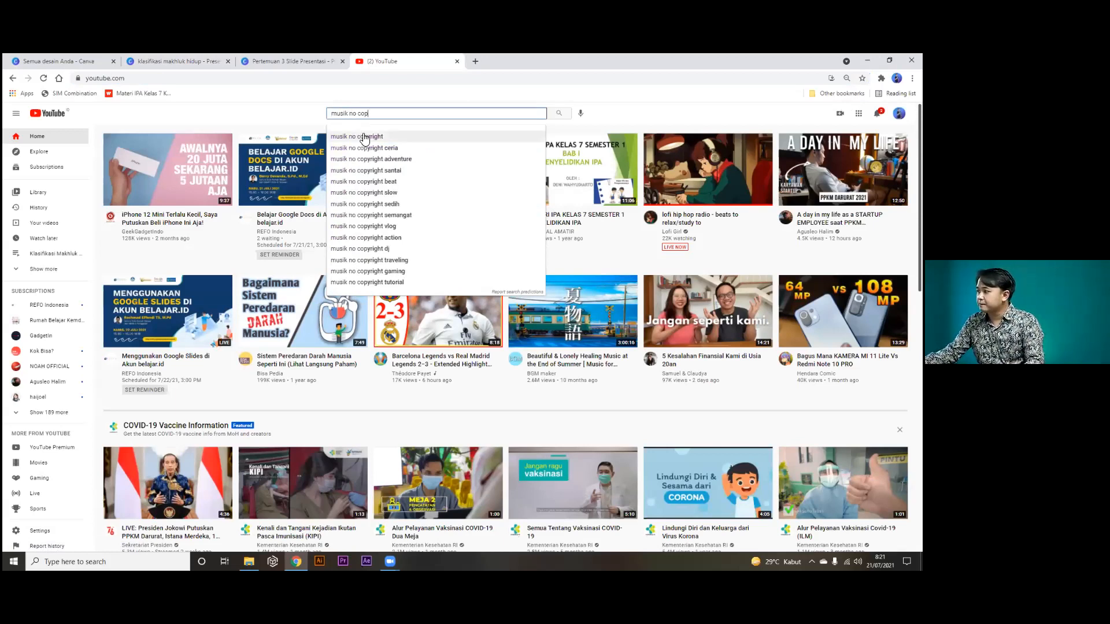
left_click(364, 139)
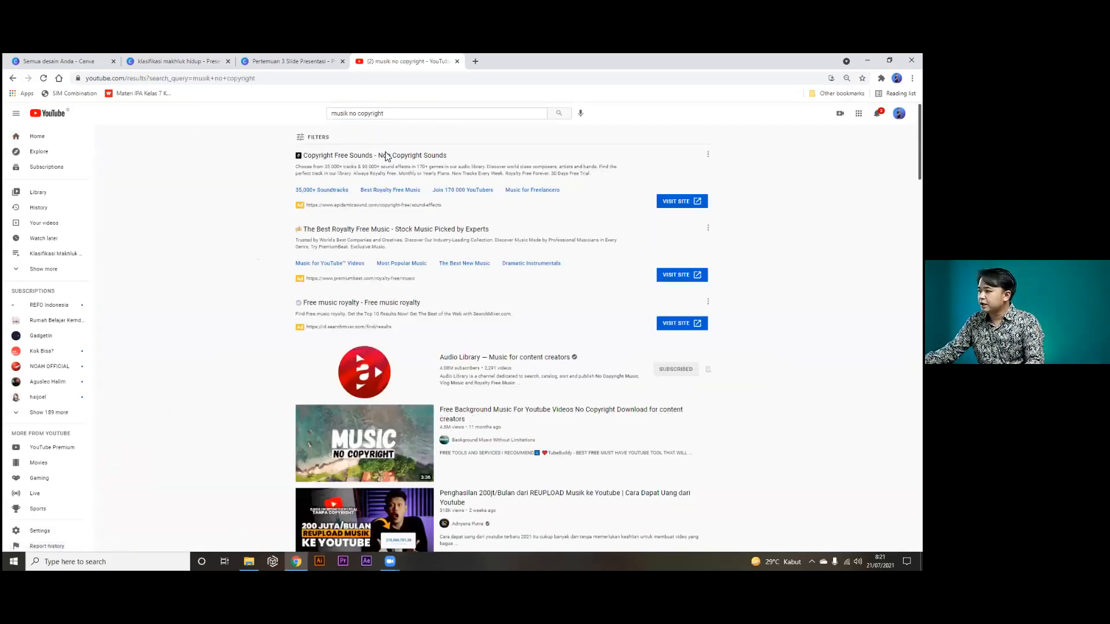
scroll(413, 246, "down", 3)
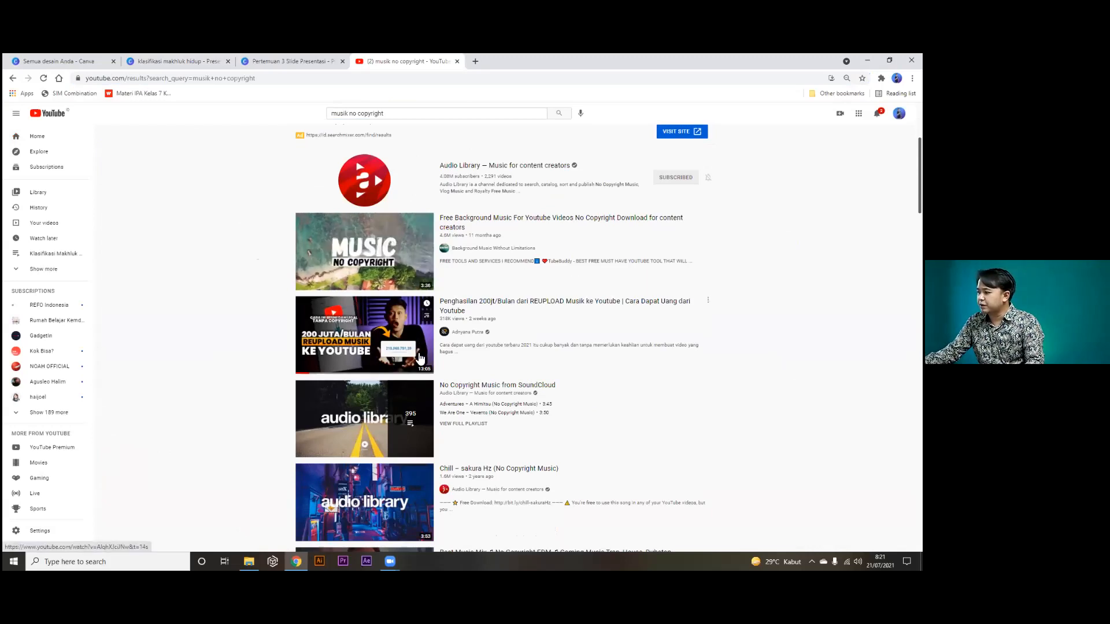
left_click(390, 418)
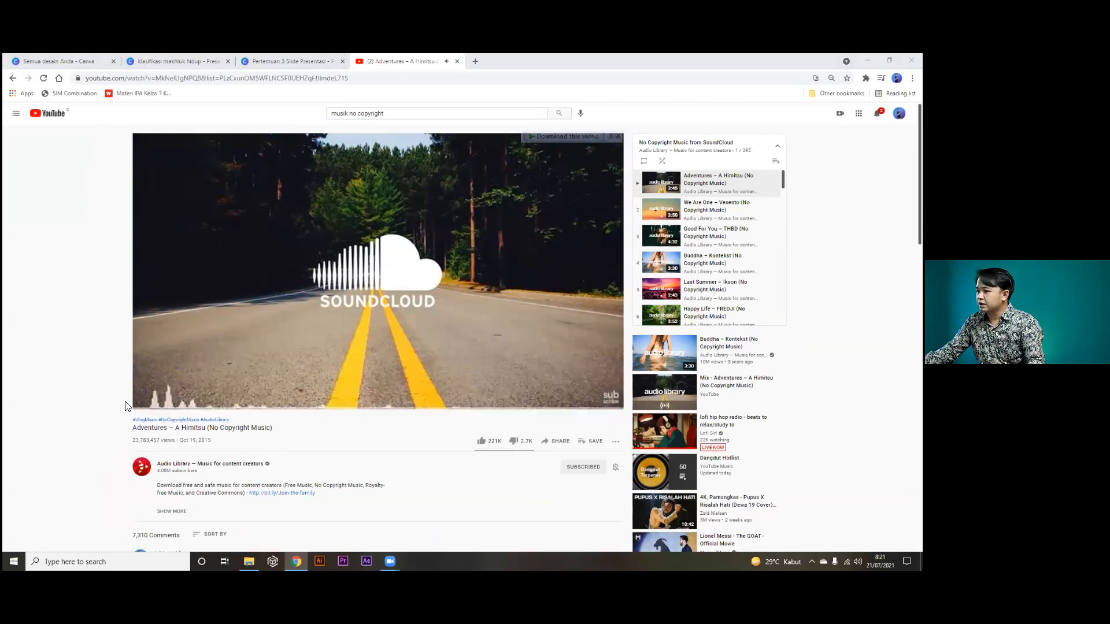
Download the Adventures – A Himitsu video as 360p MP4 with IDM and open its folder.
left_click(160, 401)
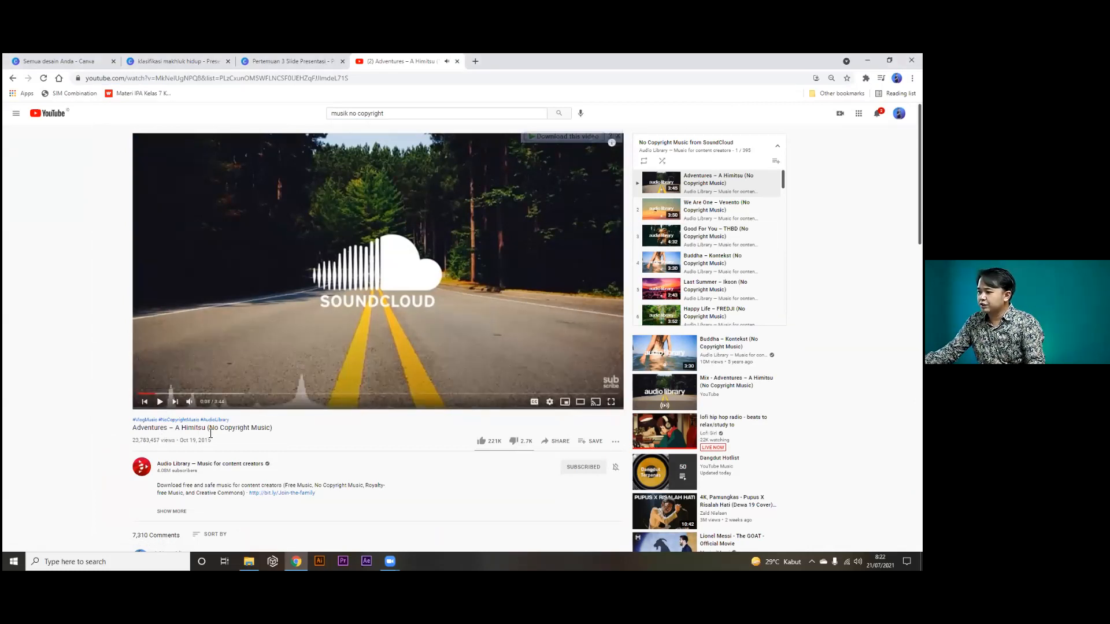
left_click(568, 137)
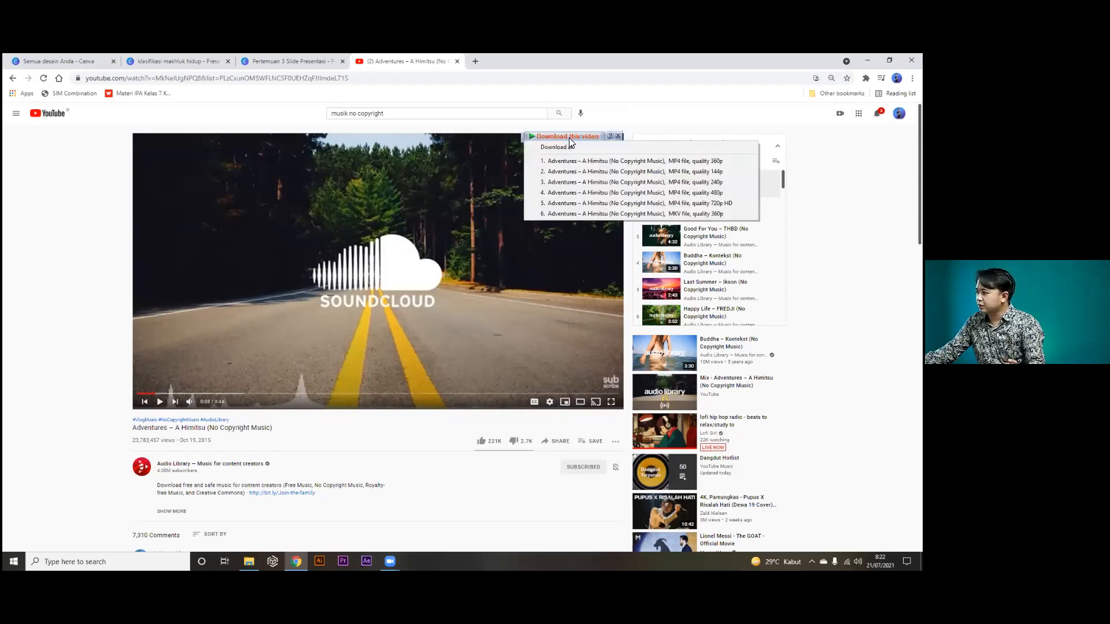
left_click(593, 161)
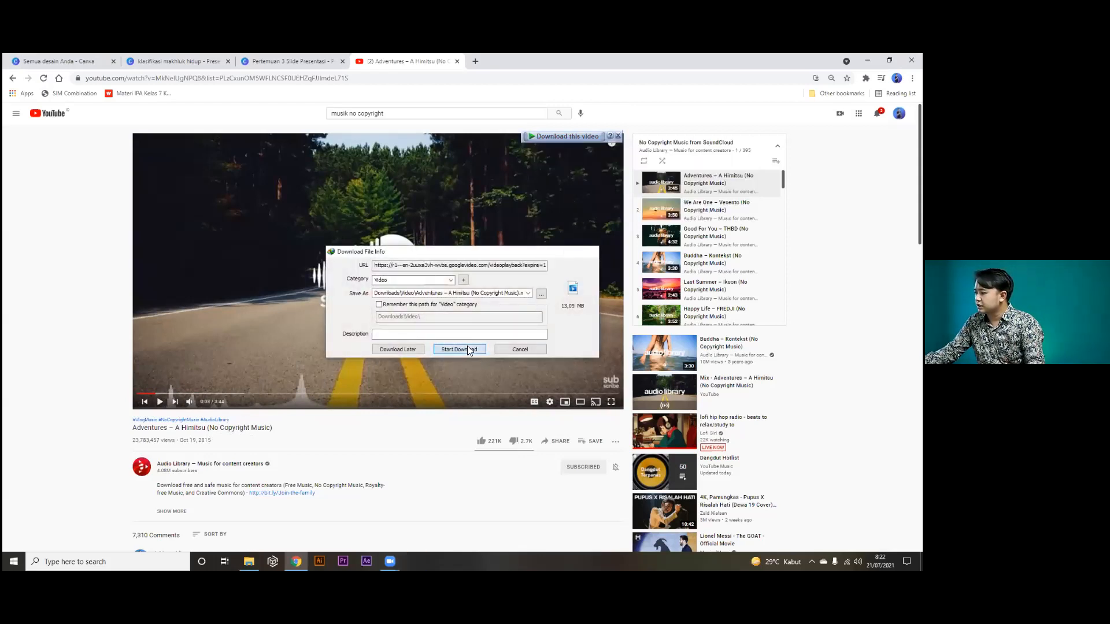
left_click(467, 347)
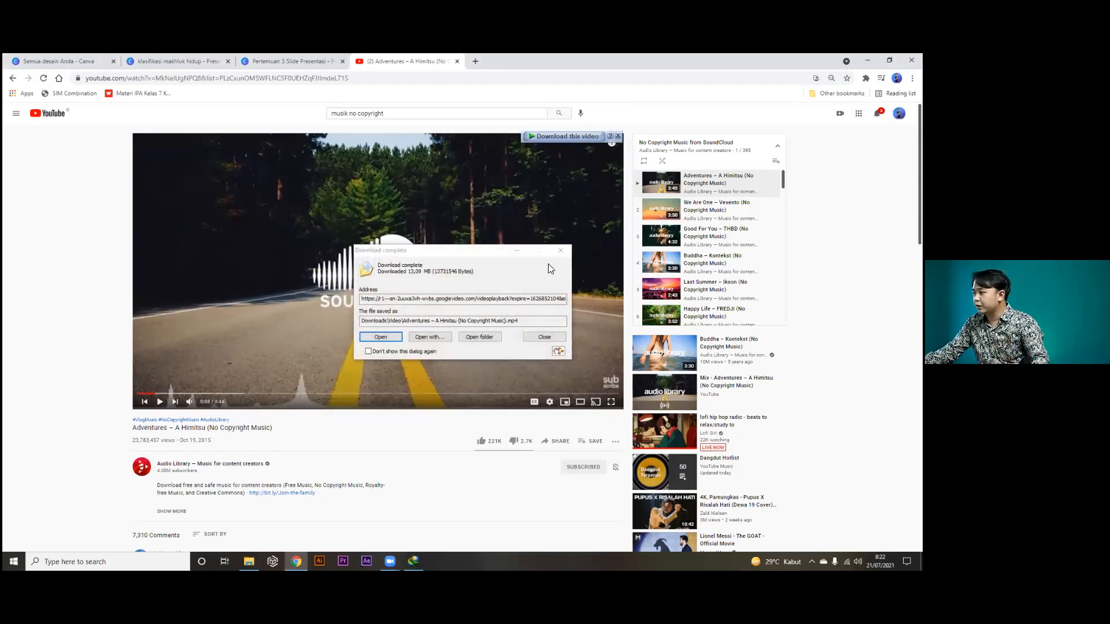
left_click(485, 333)
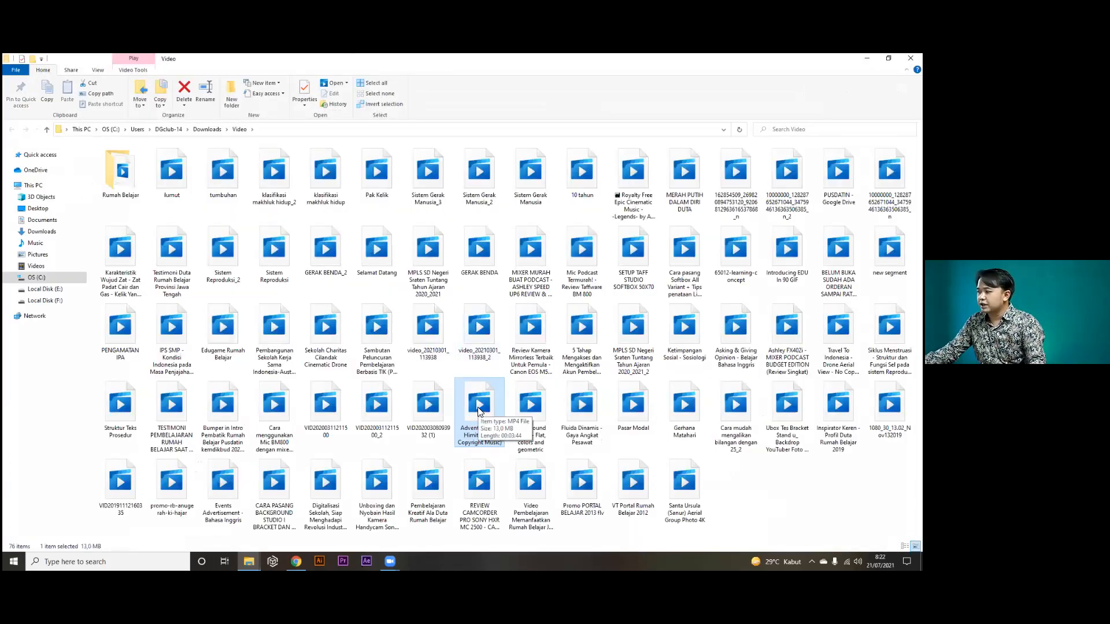
Drag the Adventures MP4 from File Explorer onto Canva's TEKNOLOGI slide 2.
mouse_move(478, 415)
left_mouse_down()
mouse_move(389, 484)
mouse_move(289, 535)
mouse_move(296, 559)
mouse_move(179, 130)
mouse_move(114, 62)
mouse_move(173, 62)
mouse_move(518, 260)
mouse_move(426, 305)
left_mouse_up()
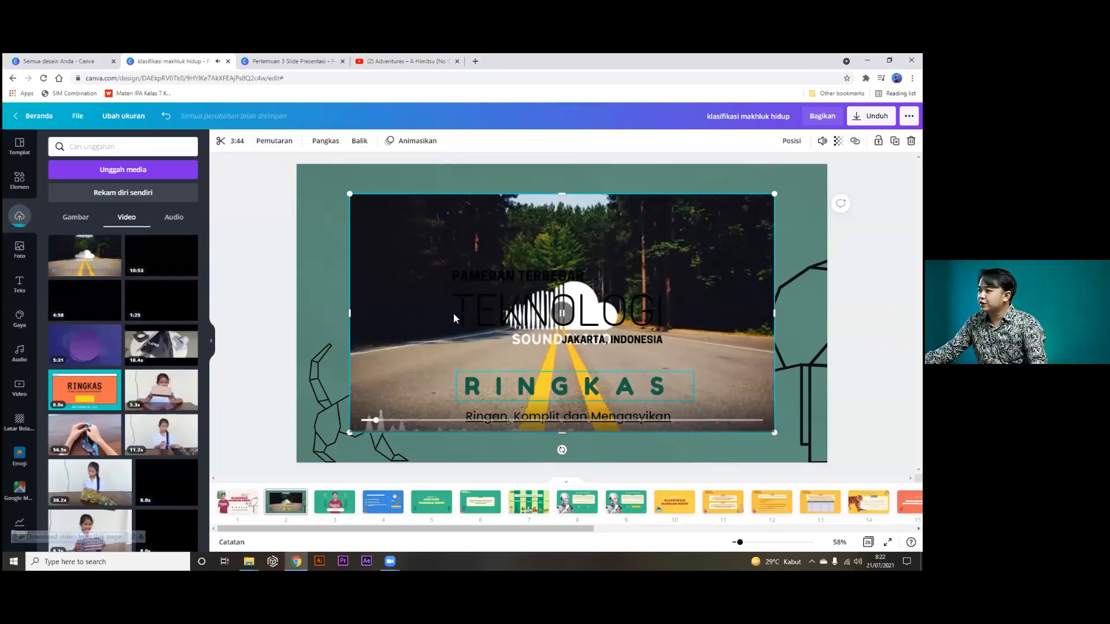
Move the road video to the upper-left, set its transparency to 0, then show slide 1.
left_click(476, 385)
left_click_drag(369, 228, 334, 209)
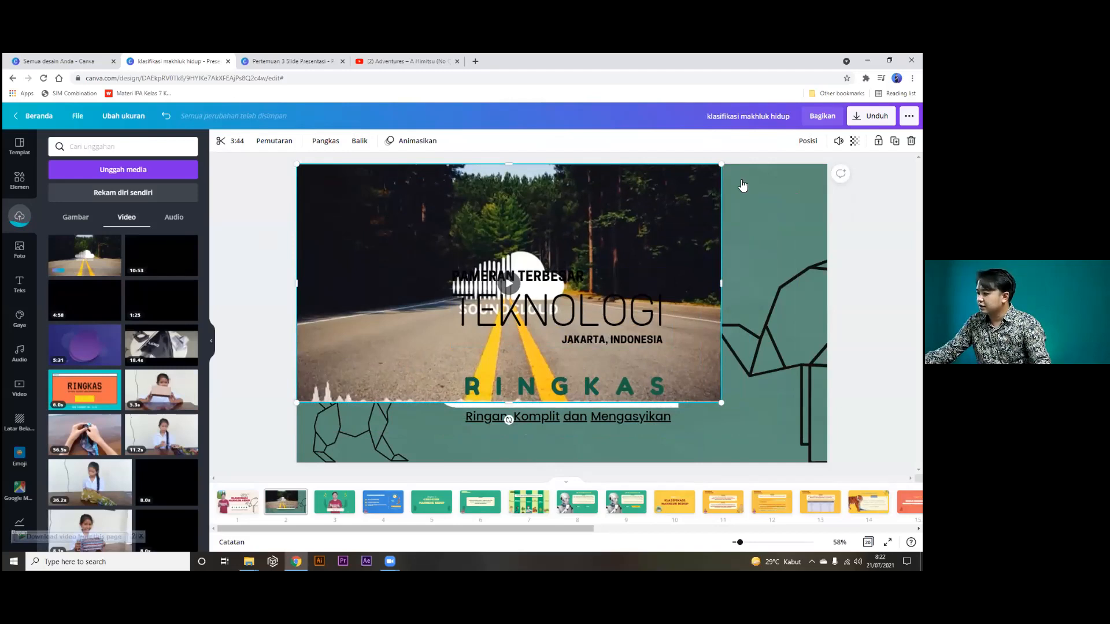
left_click(855, 141)
left_click_drag(823, 170, 725, 183)
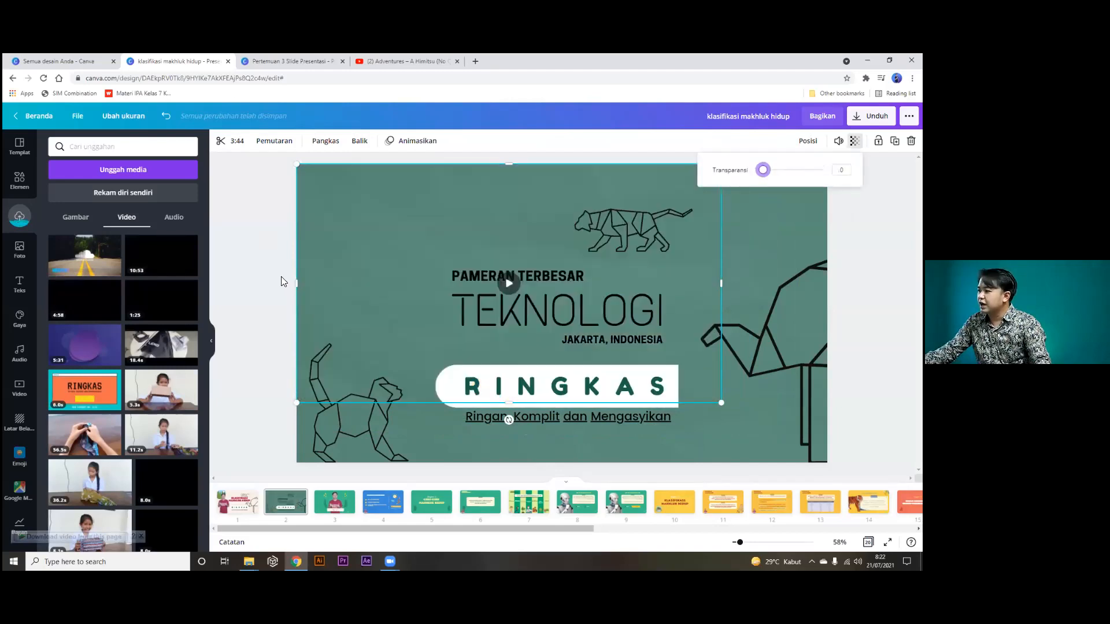
left_click(280, 277)
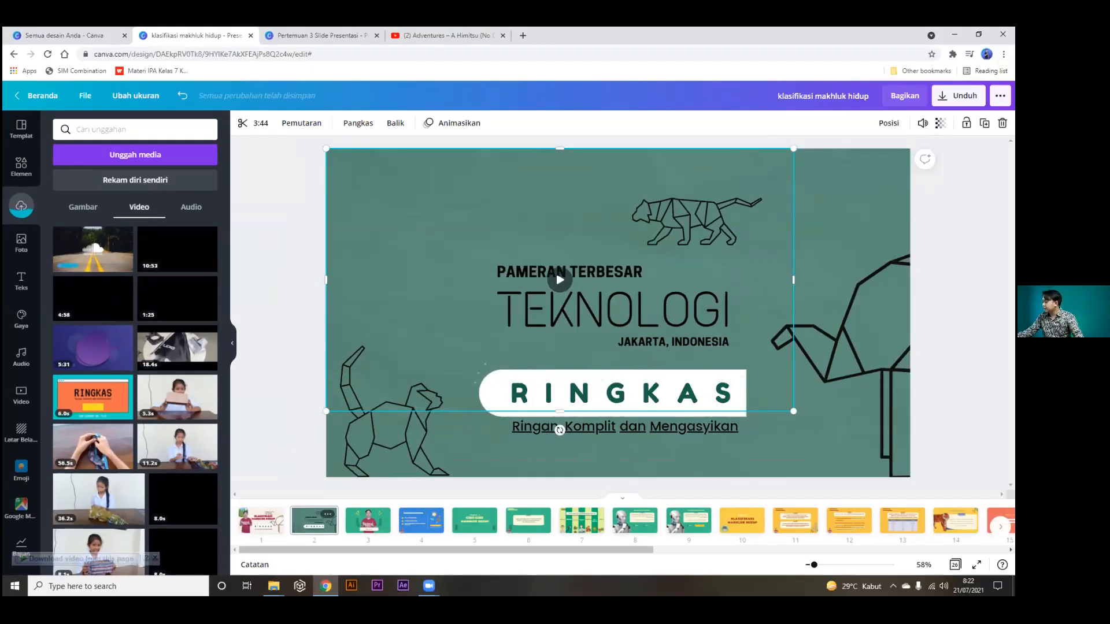
left_click(261, 521)
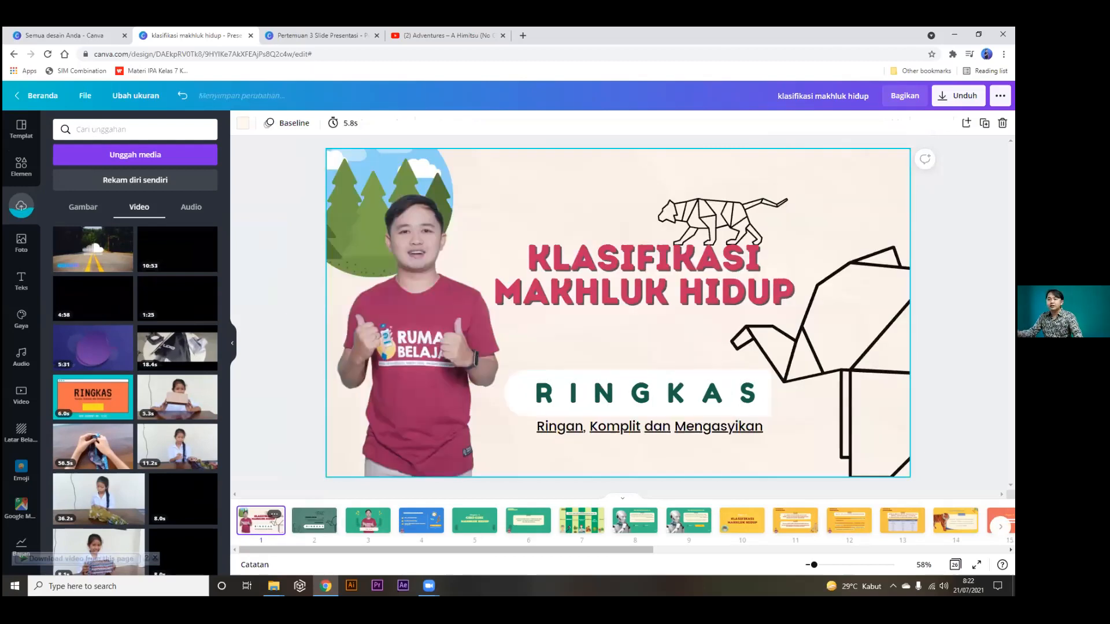
Preview the deck full screen with Present, then exit with Esc.
left_click(977, 565)
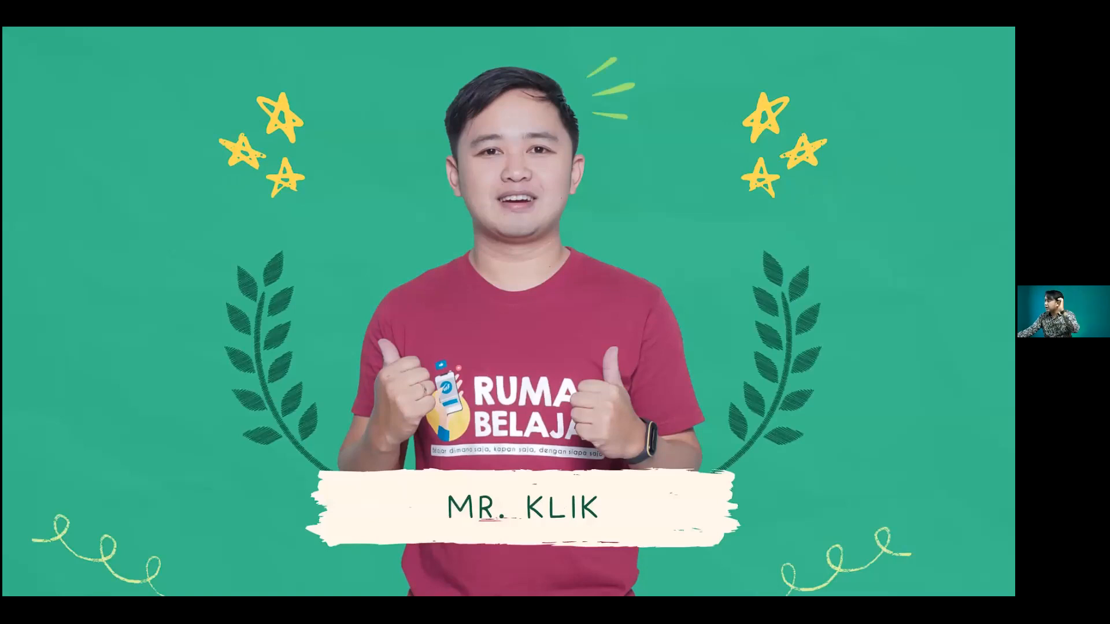
key("Escape")
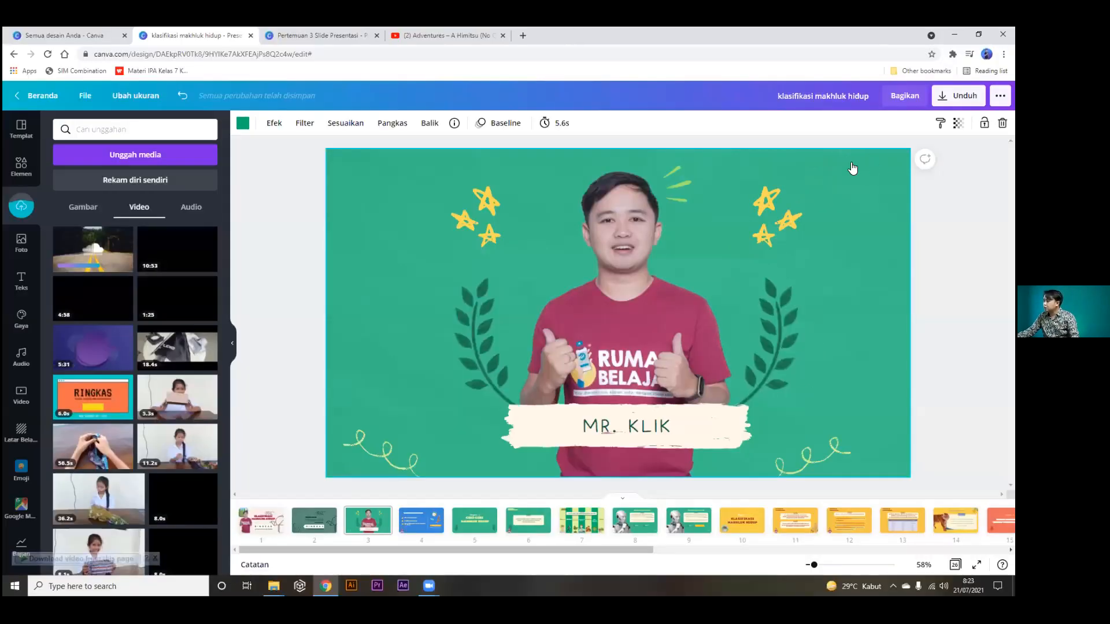
On slide 2, set the road video's volume to 78 with it still fully transparent, then return to slide 1.
key("ctrl+z")
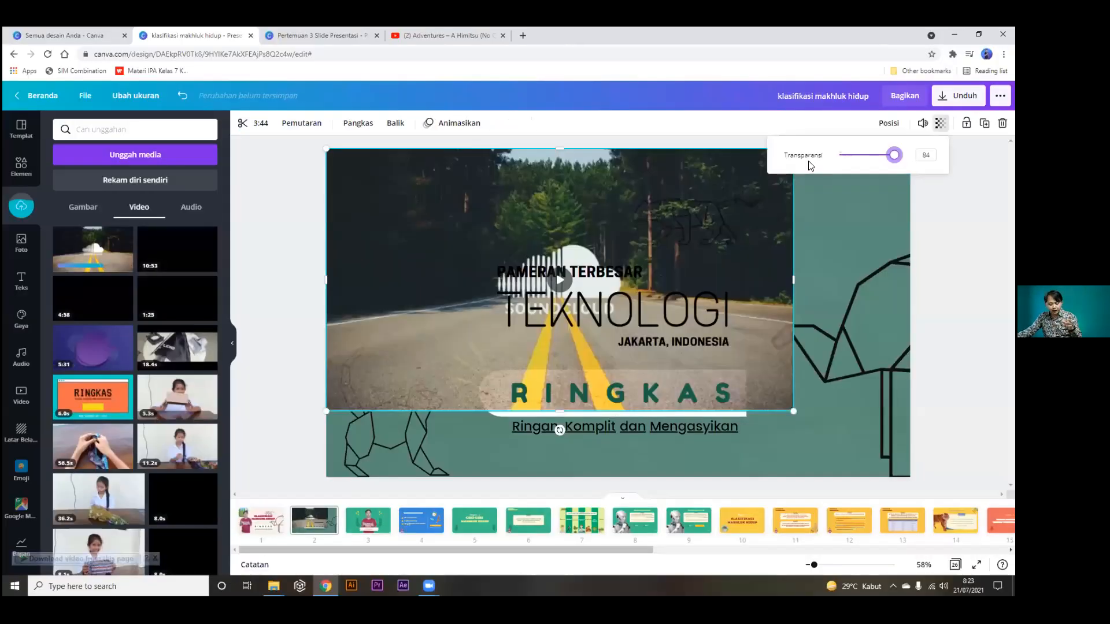
key("ctrl+y")
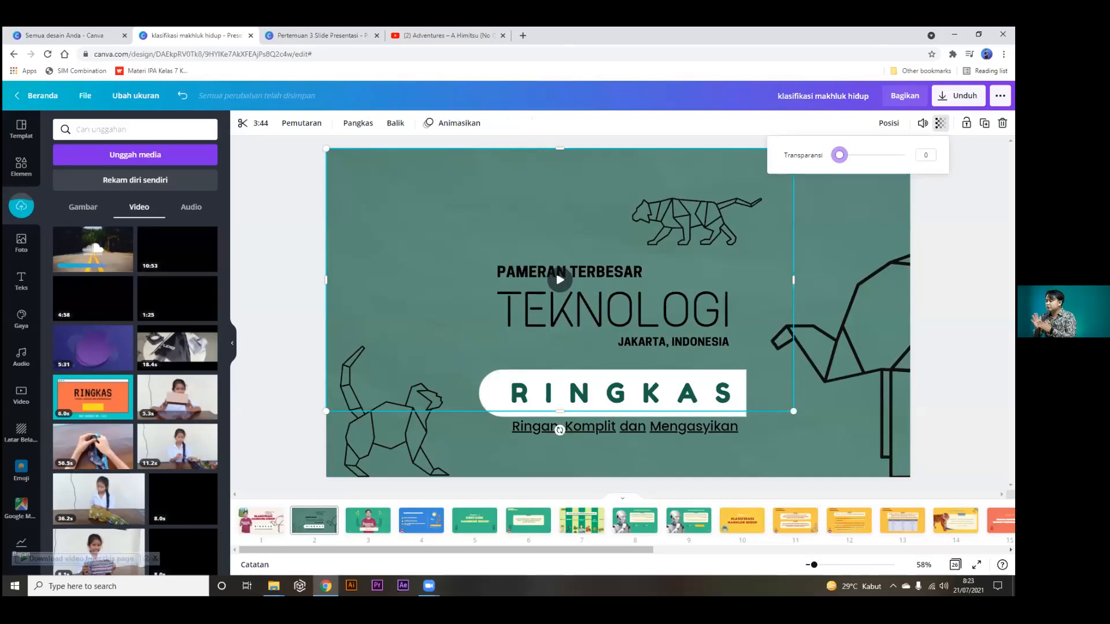
left_click(922, 123)
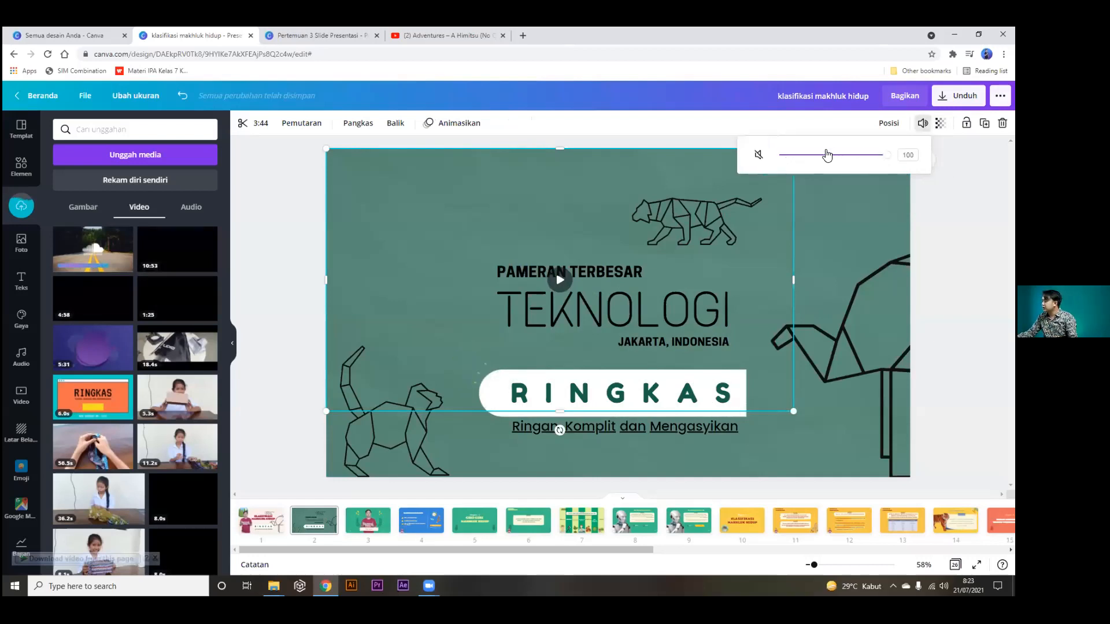
mouse_move(888, 155)
left_mouse_down()
mouse_move(822, 155)
mouse_move(887, 164)
left_mouse_up()
left_click(941, 123)
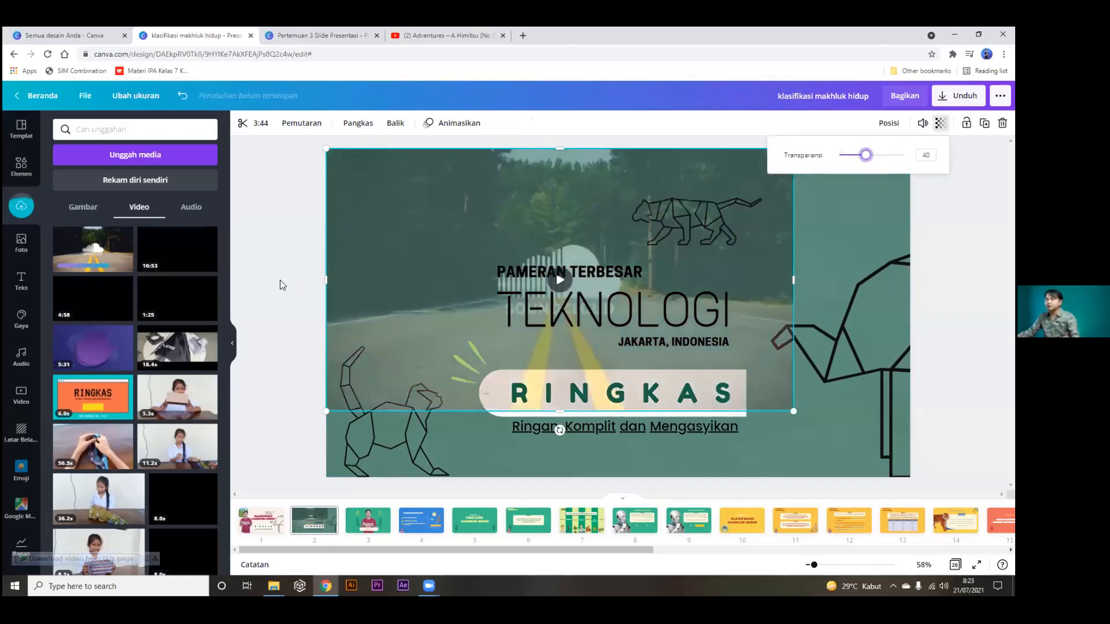
key("ctrl+z")
key("ctrl+z")
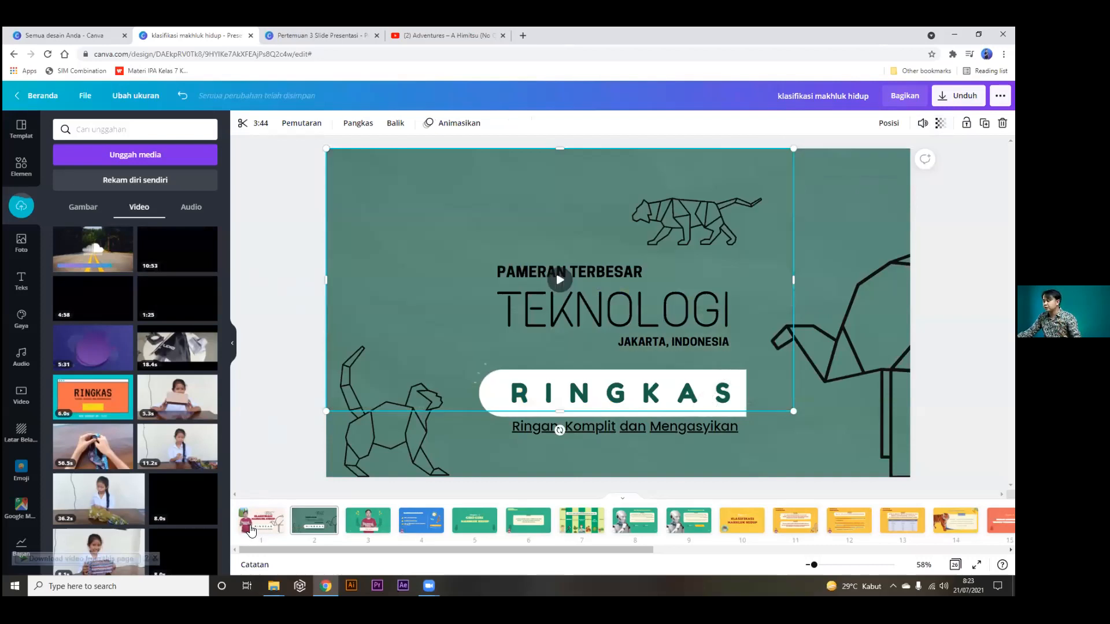
left_click(261, 521)
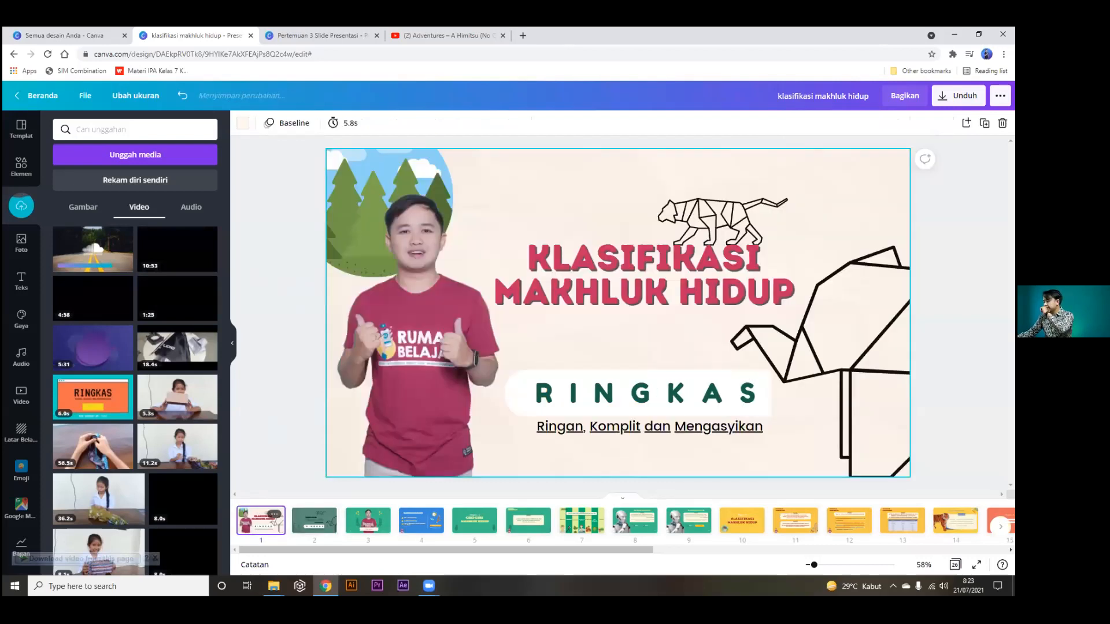
Present the deck full screen from slide 1 through the opening slides, then exit back to the editor on slide 3.
key("ctrl+alt+p")
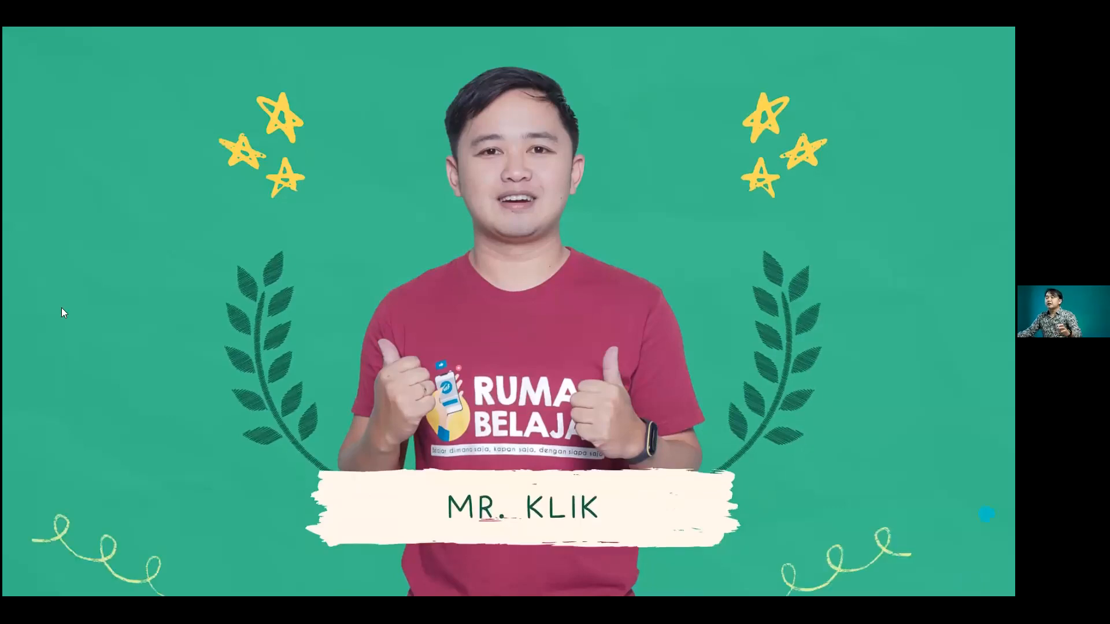
key("Escape")
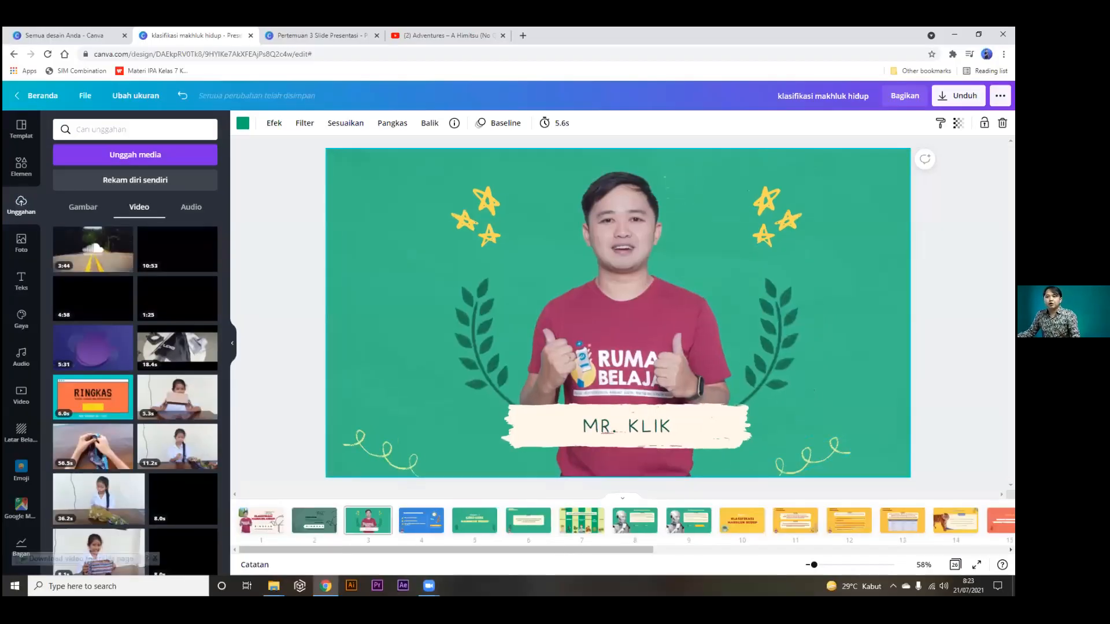
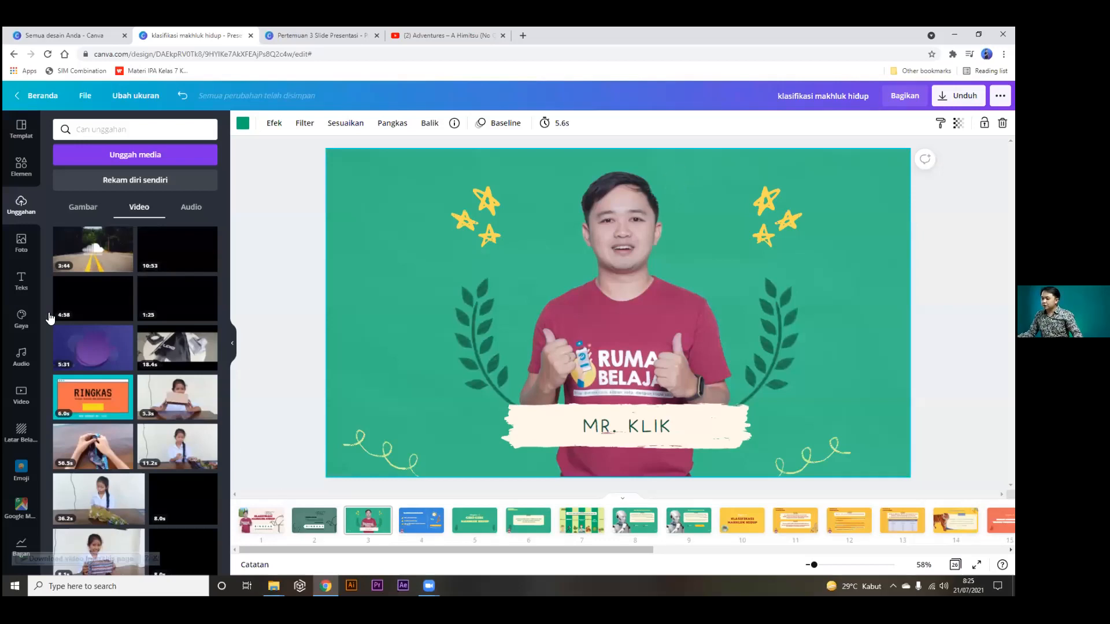
Leave the deck editor for the 'Semua desain Anda' browser tab listing all designs.
left_click(23, 395)
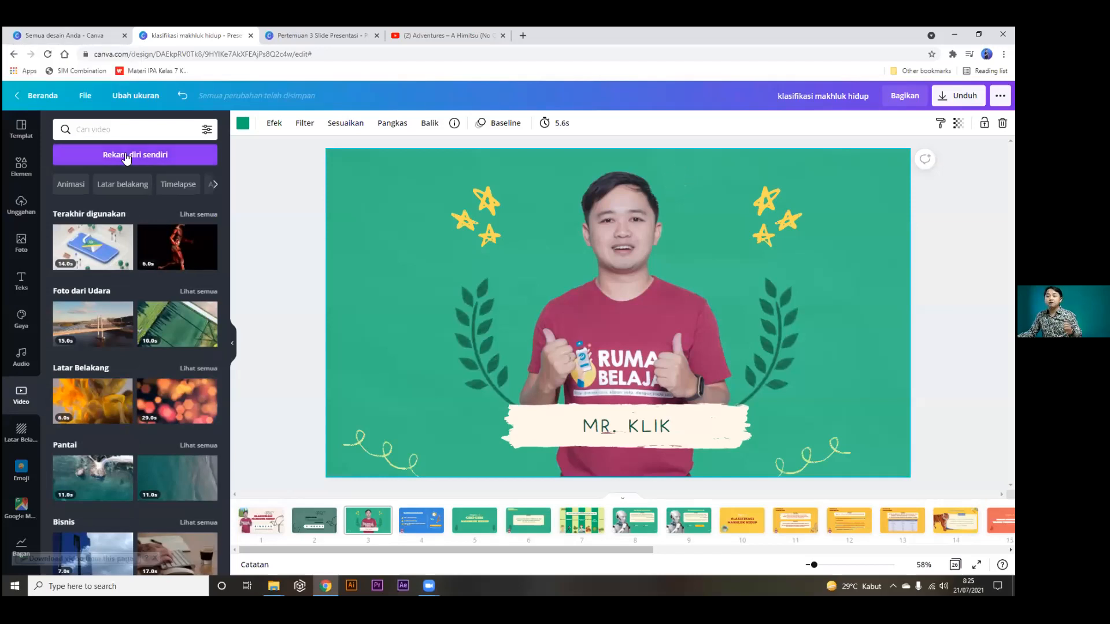
left_click(85, 27)
left_click(162, 28)
left_click(90, 28)
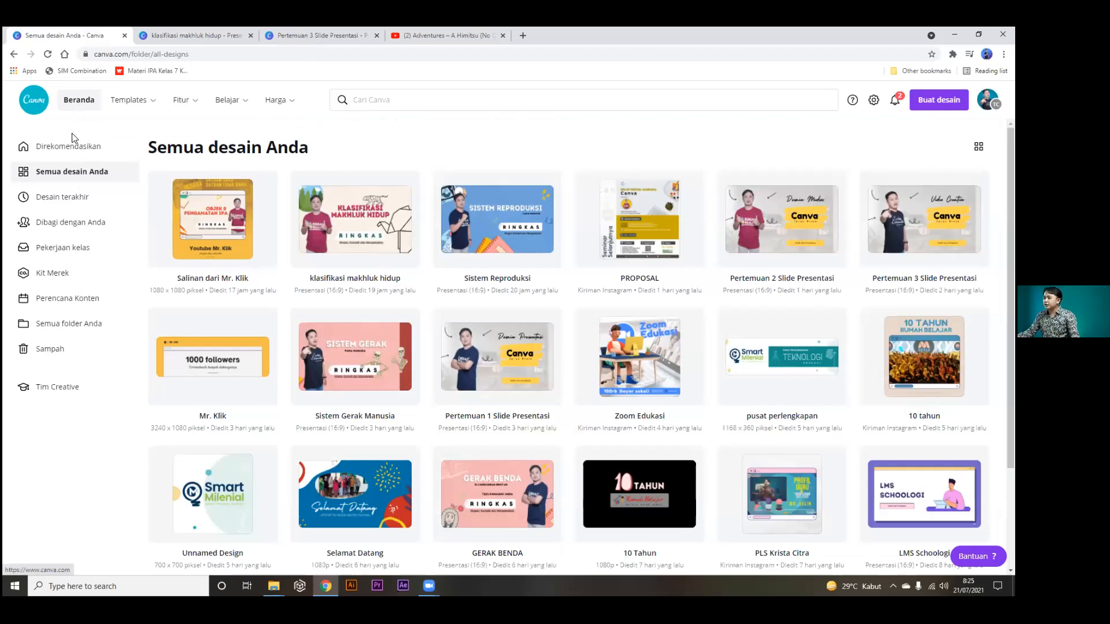
Browse Direkomendasikan, Semua desain Anda and Desain terakhir, then return to the 'klasifikasi makhluk hidup' editor.
left_click(66, 158)
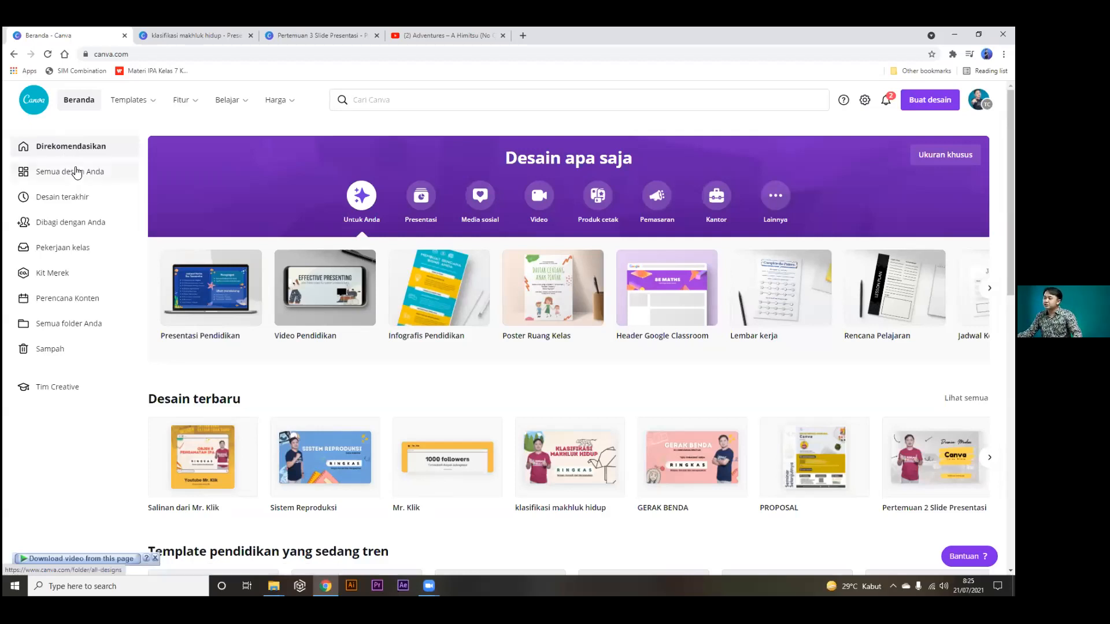
left_click(75, 172)
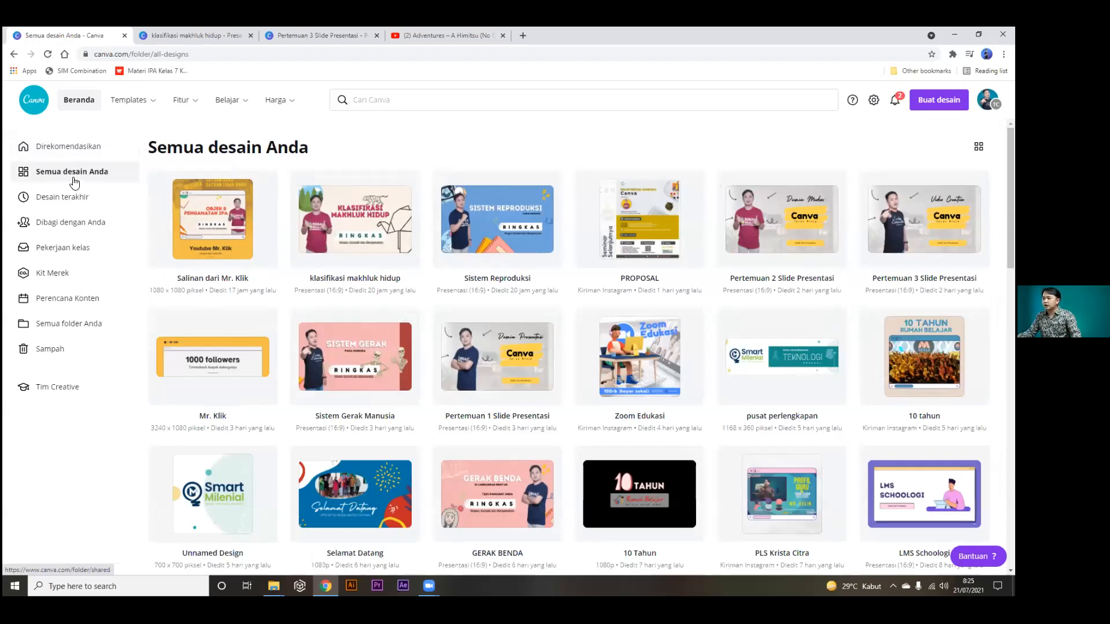
left_click(76, 202)
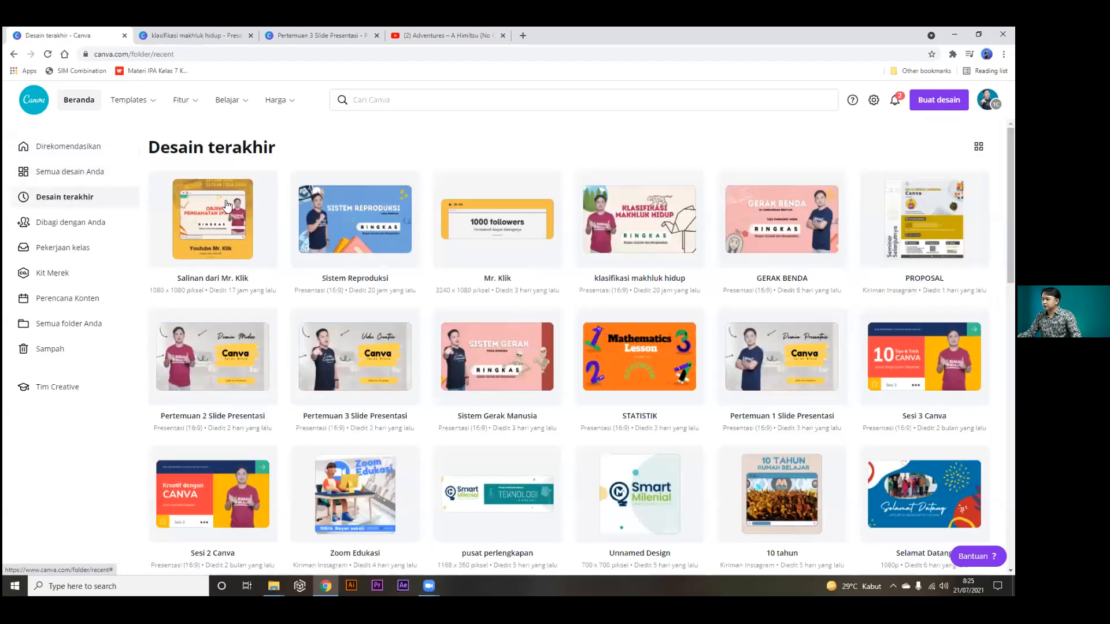
left_click(82, 173)
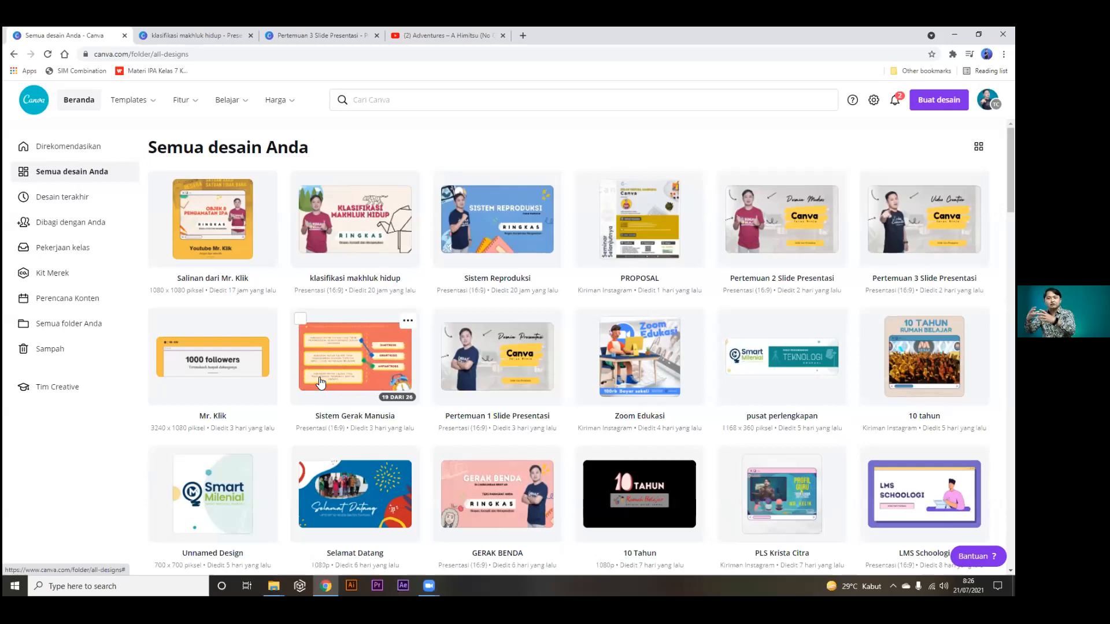
left_click(197, 35)
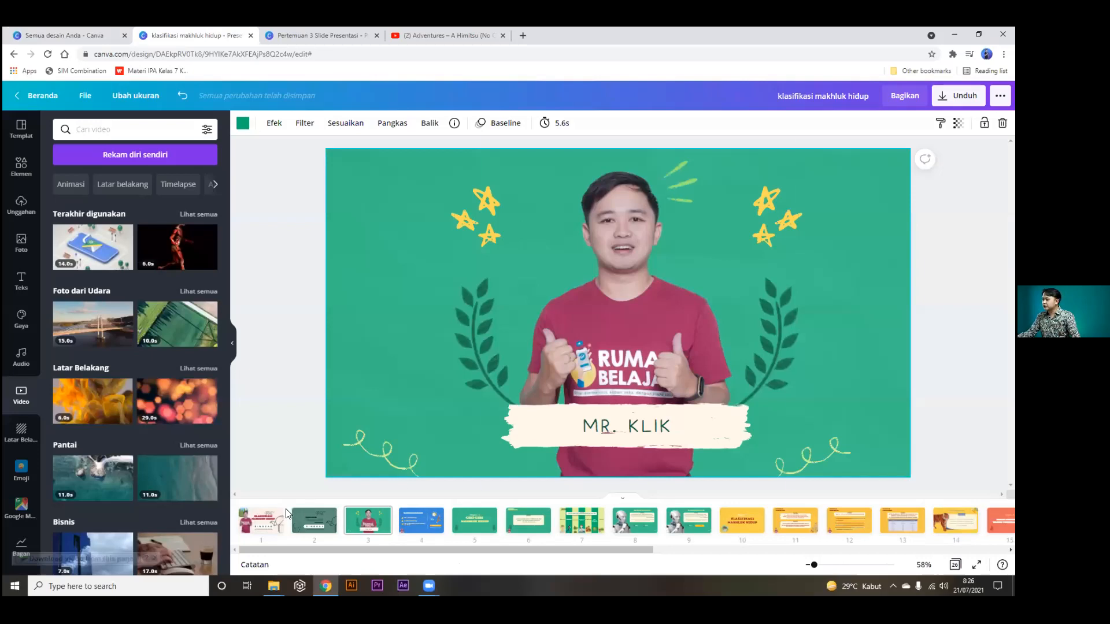
Preview title slide 1 full screen, then exit the presentation.
left_click(261, 522)
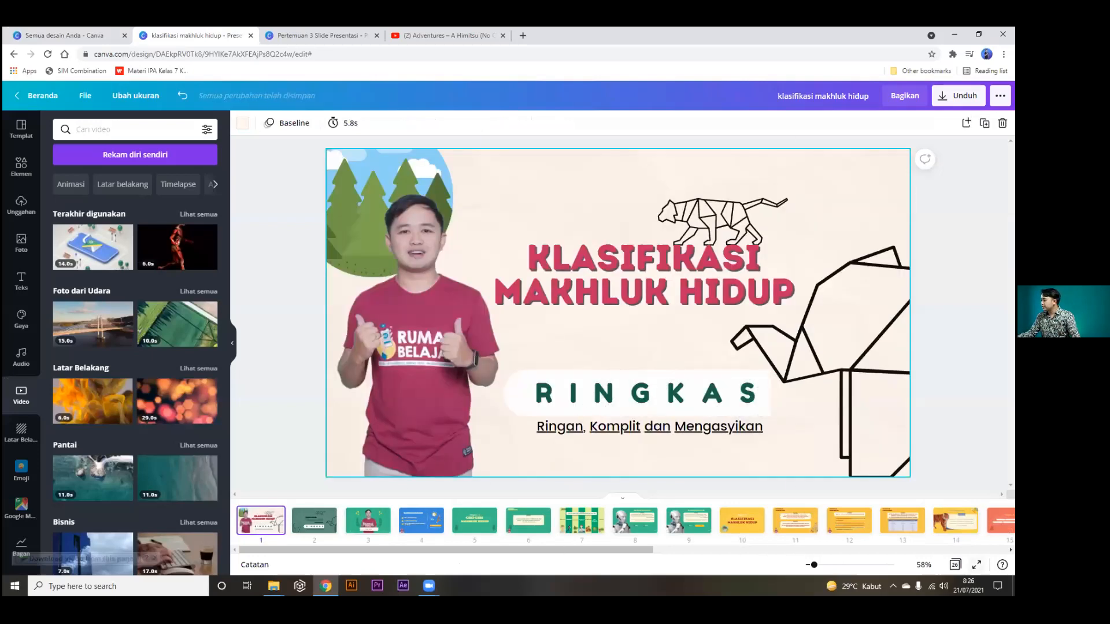
left_click(977, 565)
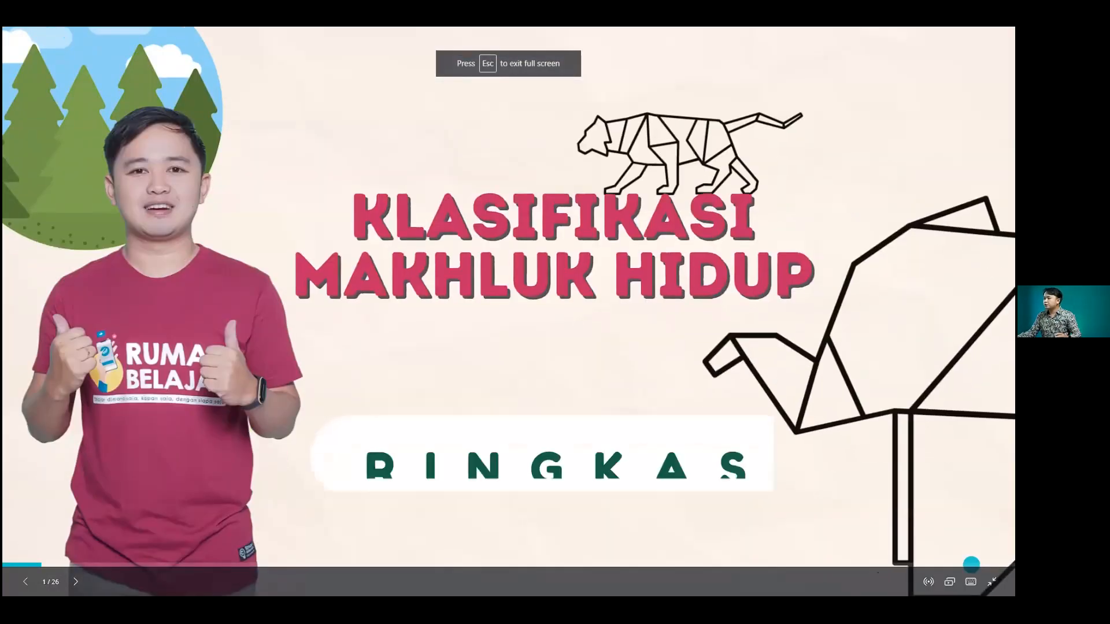
key("Escape")
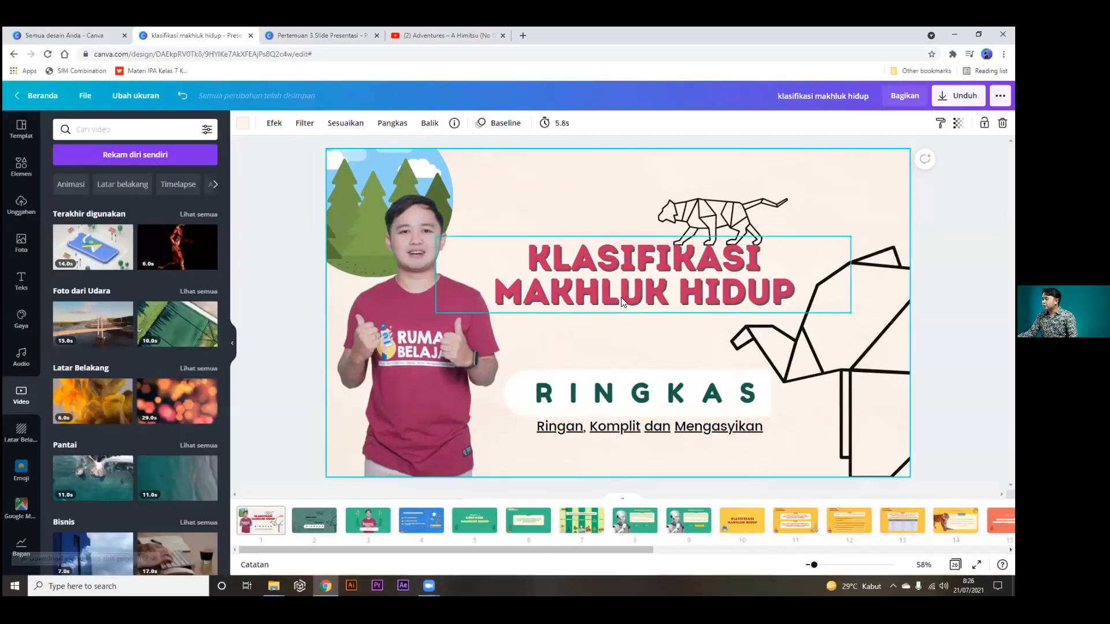
Select the line-art animal on slide 1 and bring up its animation effects.
left_click(623, 302)
left_click(438, 371)
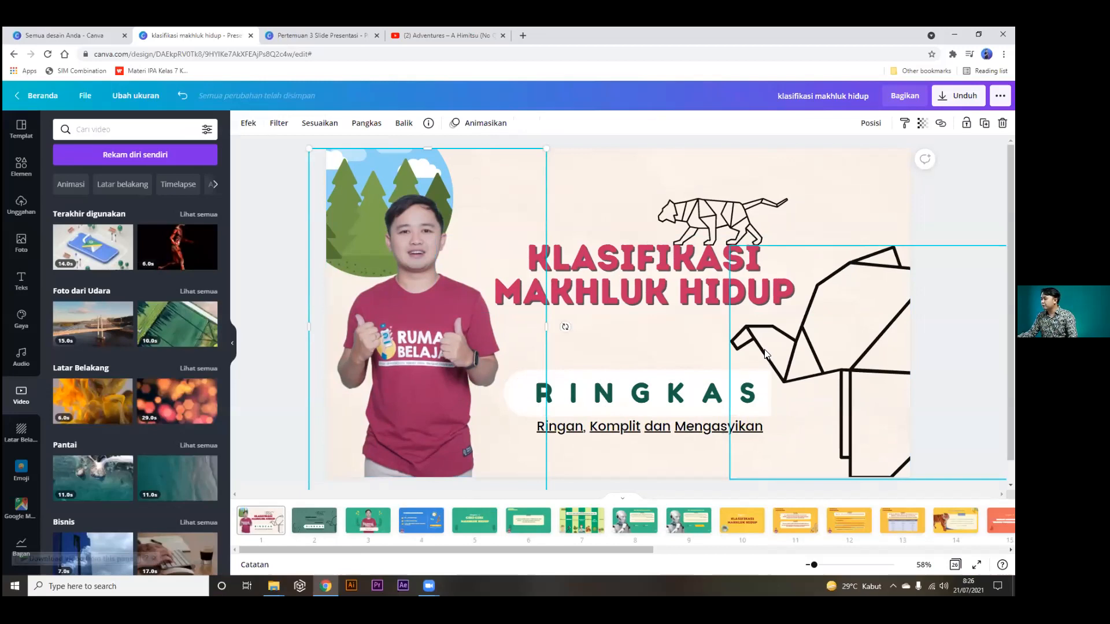
left_click(792, 348)
left_click(399, 123)
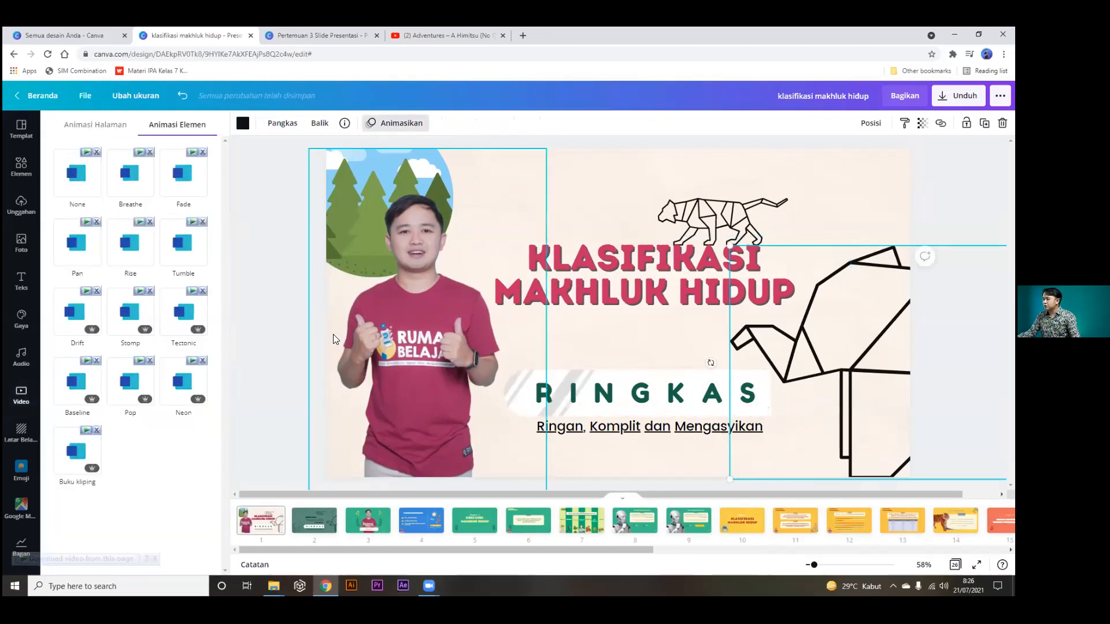
Try the Pop, Baseline and Tectonic element animations, then dismiss the options.
left_click(133, 380)
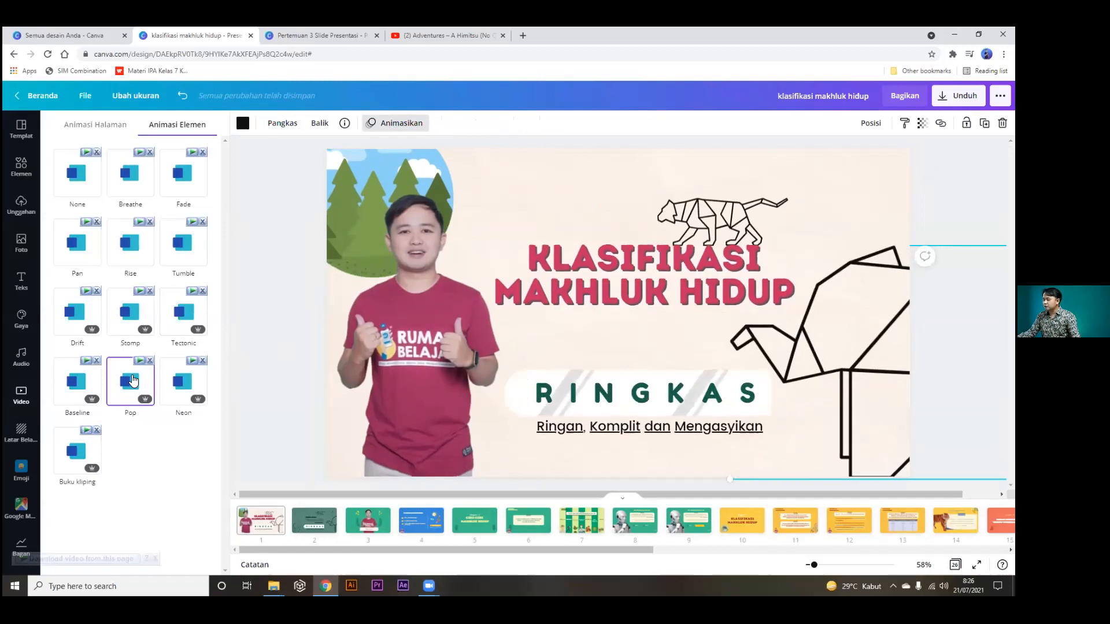
left_click(82, 389)
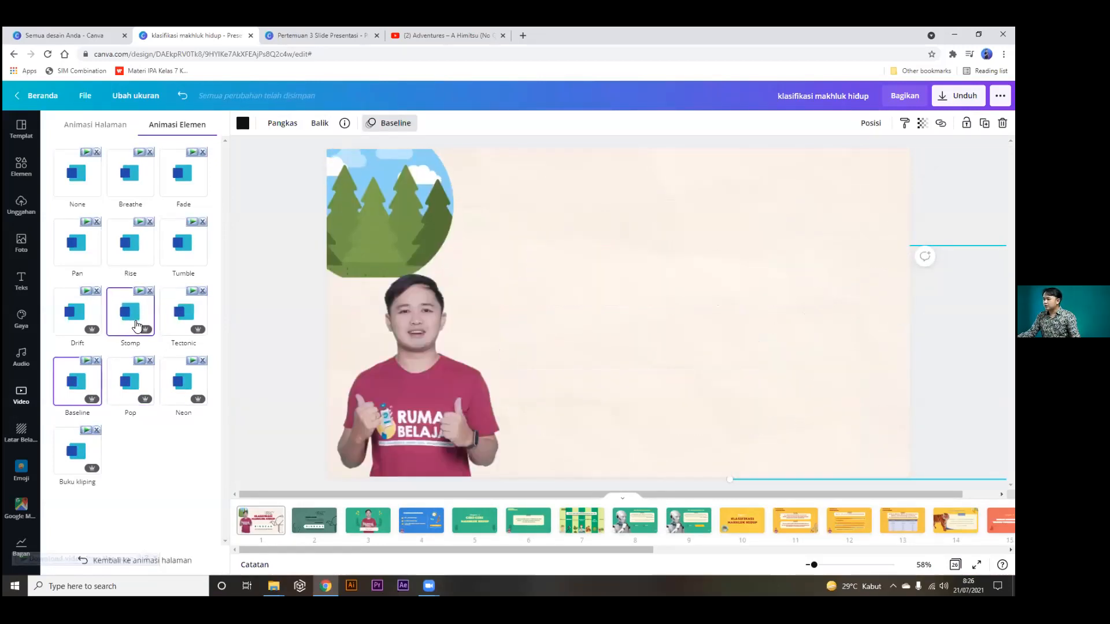
left_click(193, 329)
left_click(331, 313)
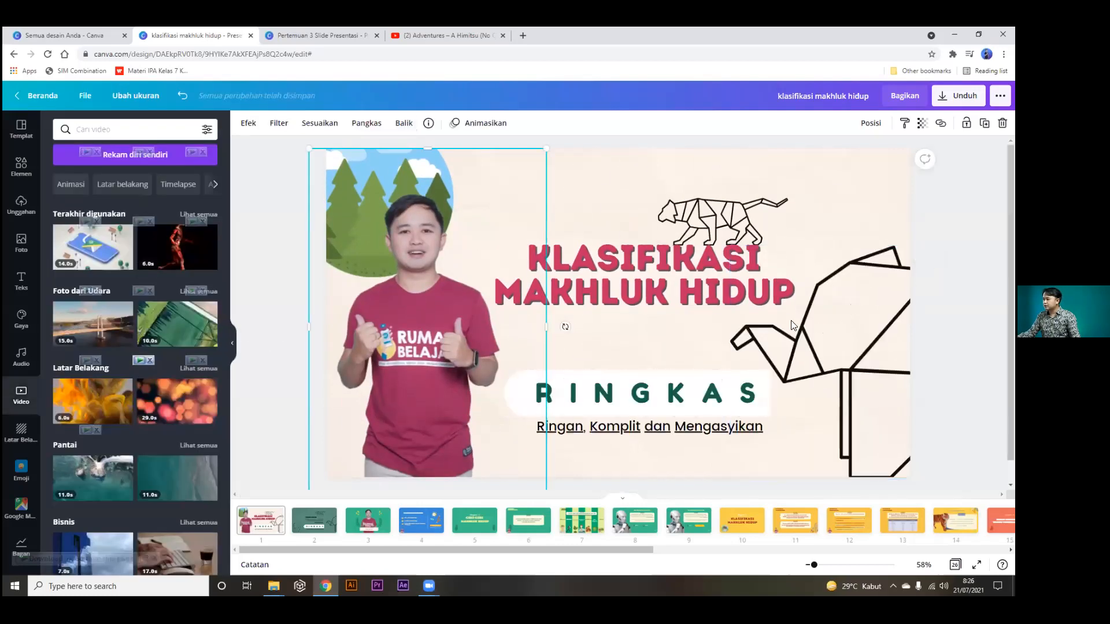
Apply the Pop page animation to slide 1 and preview it full screen.
left_click(499, 123)
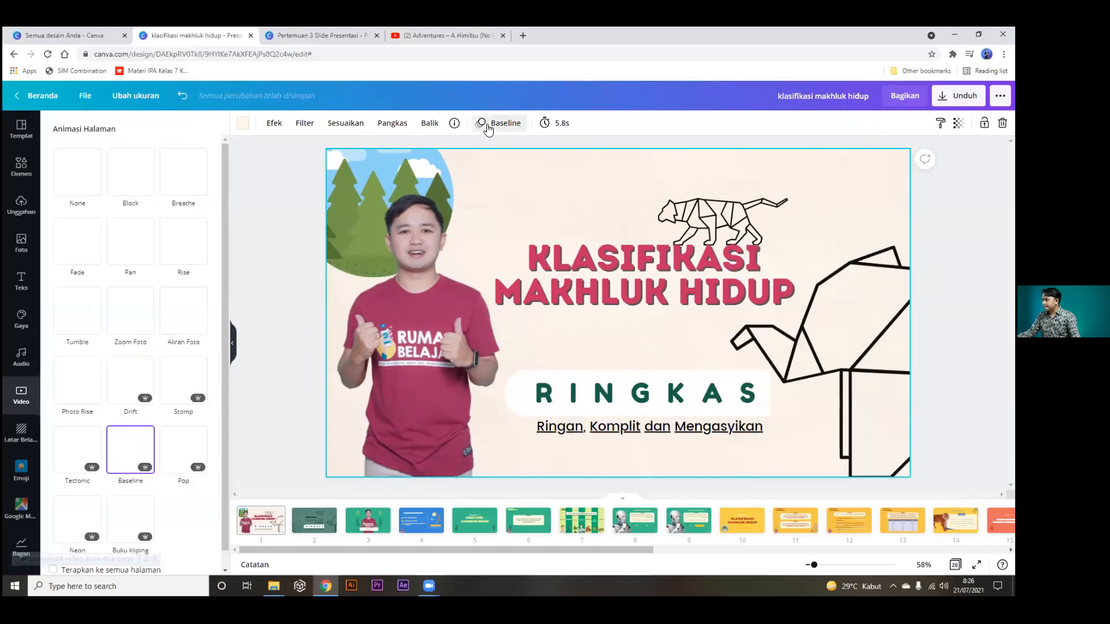
left_click(185, 462)
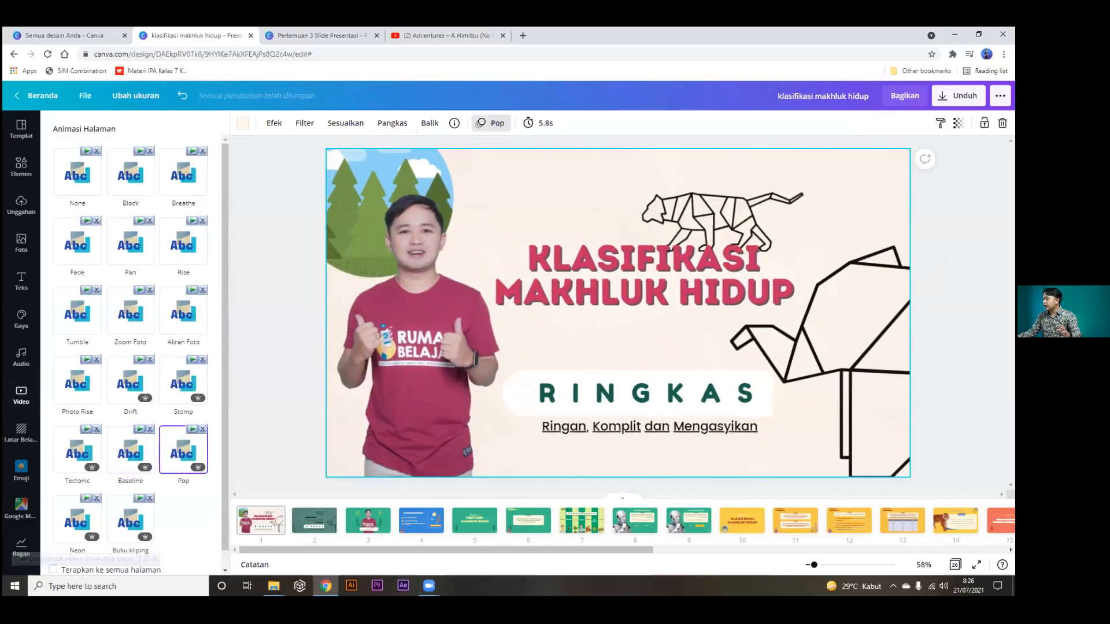
left_click(976, 565)
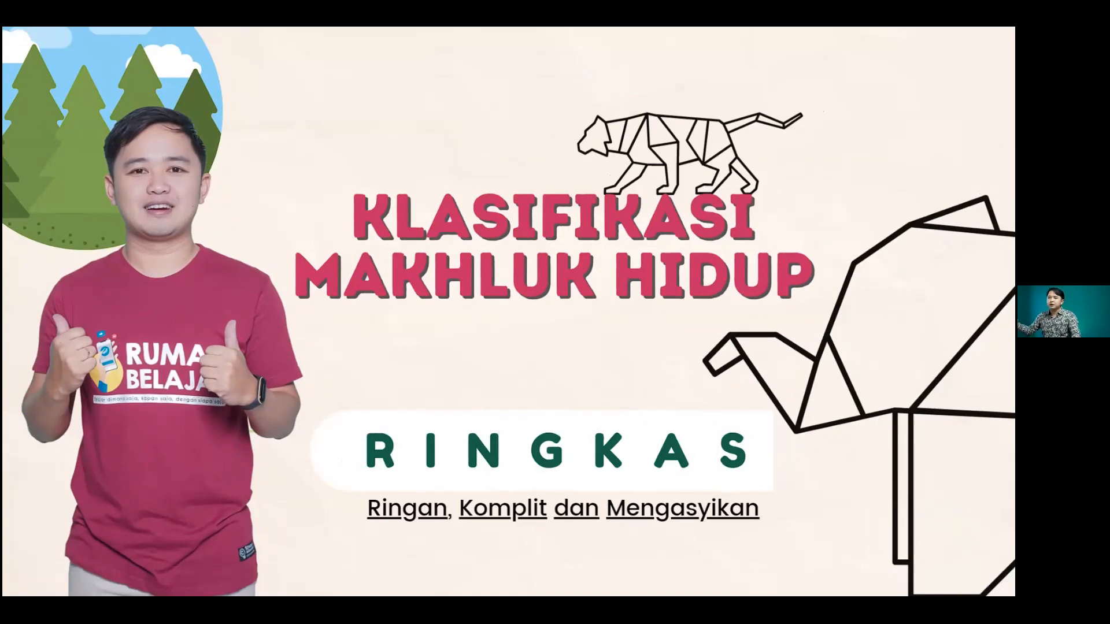
key("Escape")
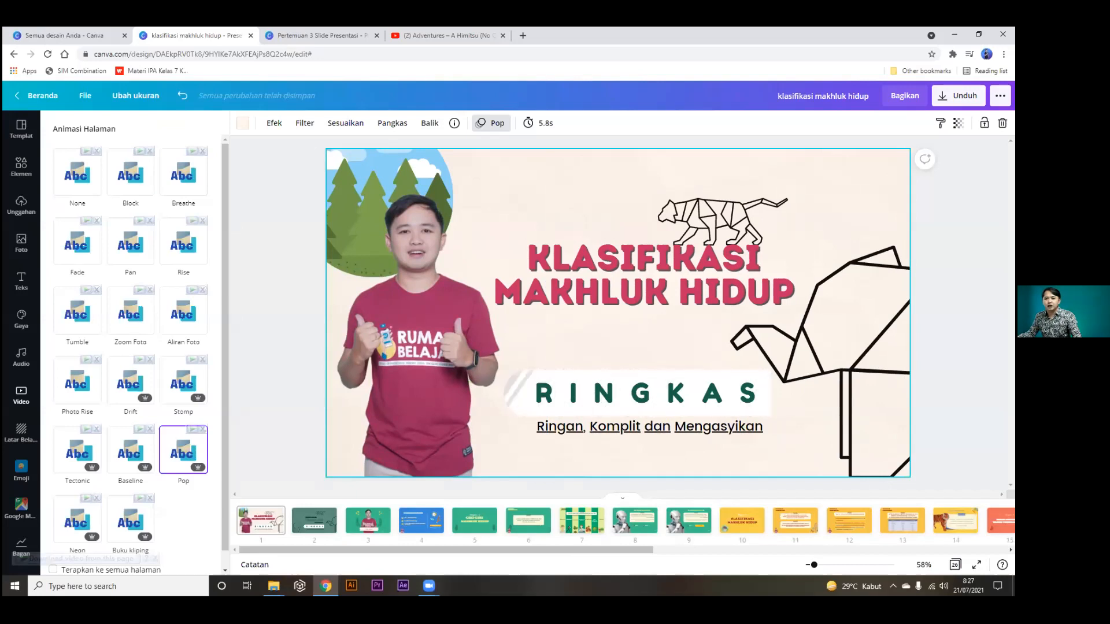
On slide 2, search elements for 'bingkai' and add a laptop frame.
left_click(19, 166)
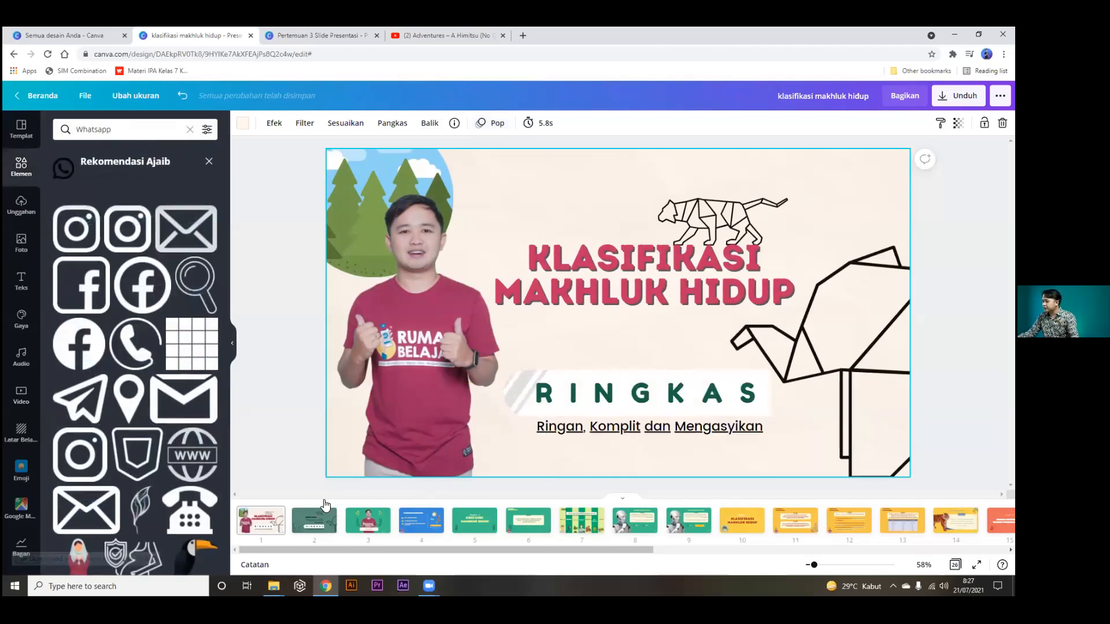
left_click(315, 520)
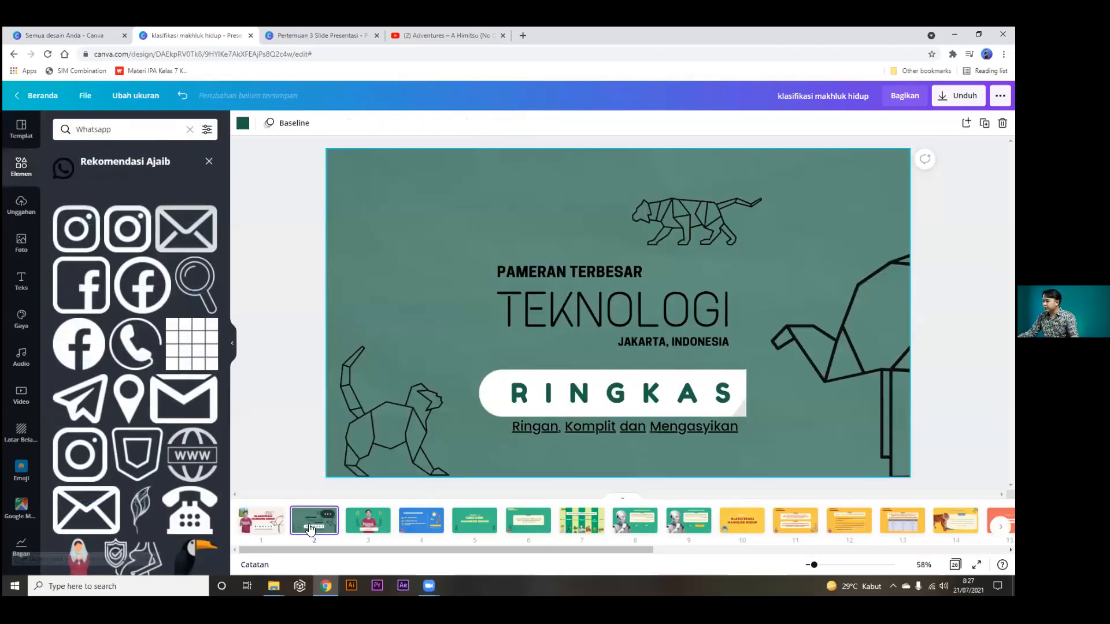
left_click(190, 130)
left_click(151, 129)
type("b")
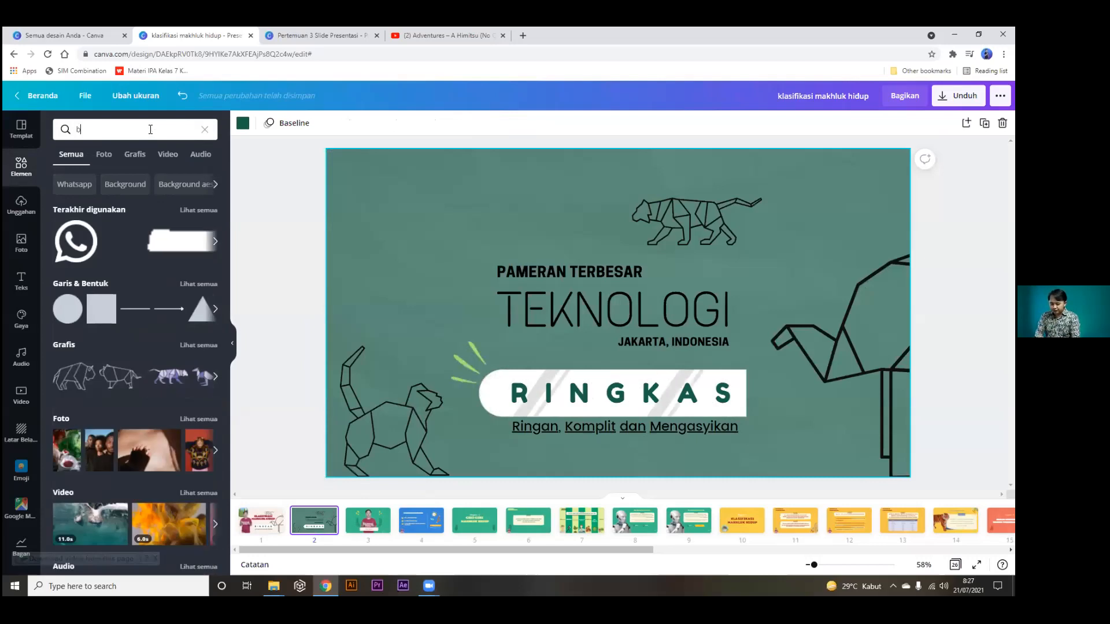
type("ingkai")
key("Return")
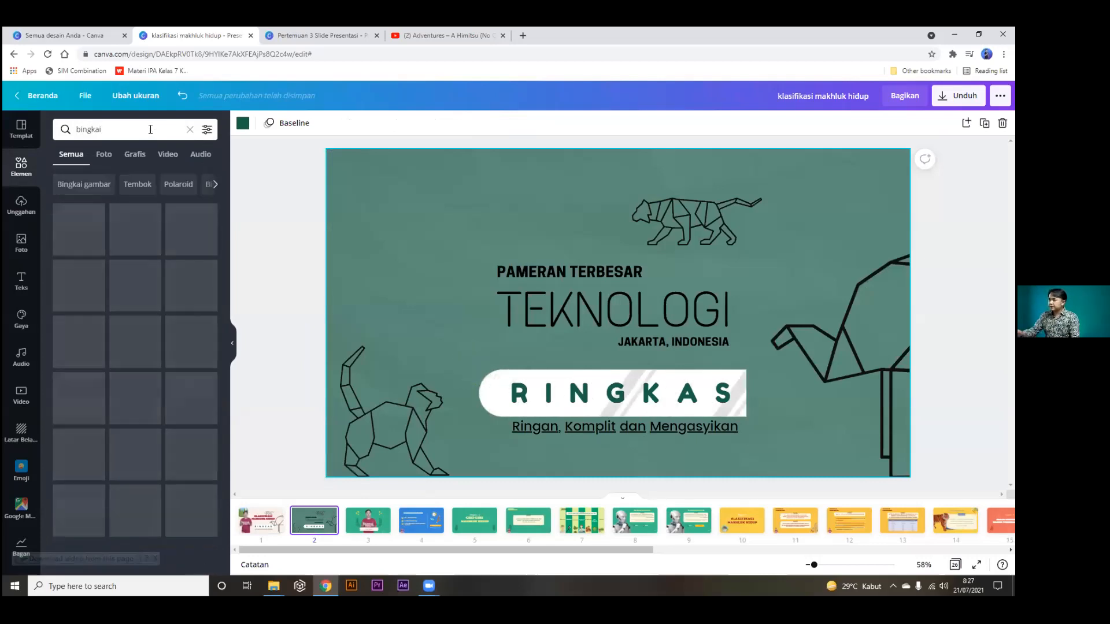
scroll(151, 297, "down", 4)
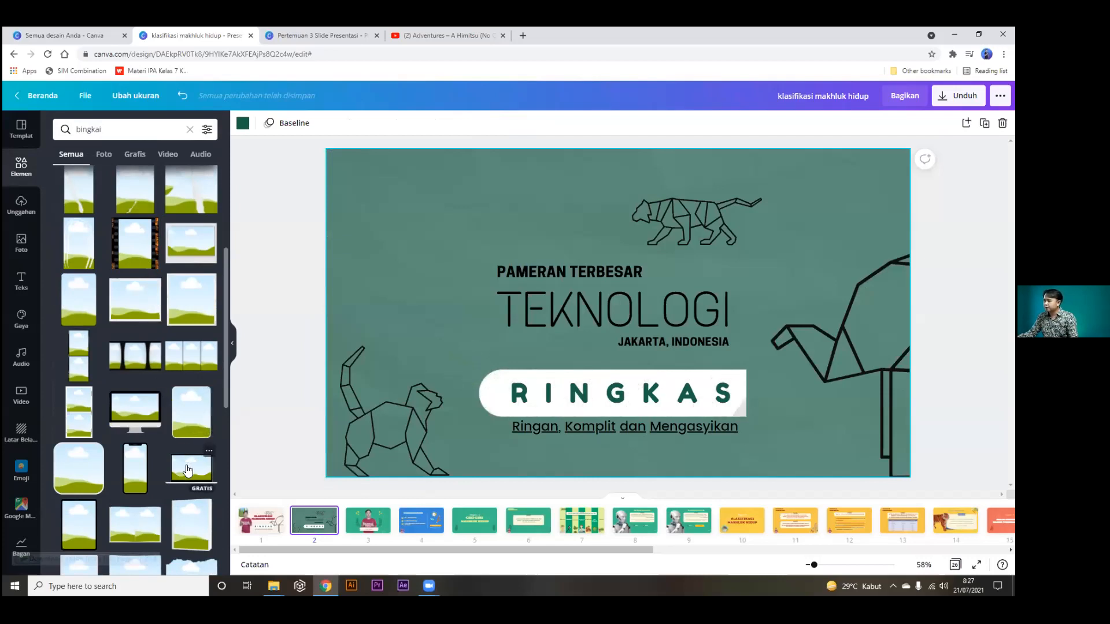
left_click(191, 469)
Rearrange the laptop frame, Teknologi text, giraffe line-art and video on slide 2.
left_click_drag(587, 245, 479, 207)
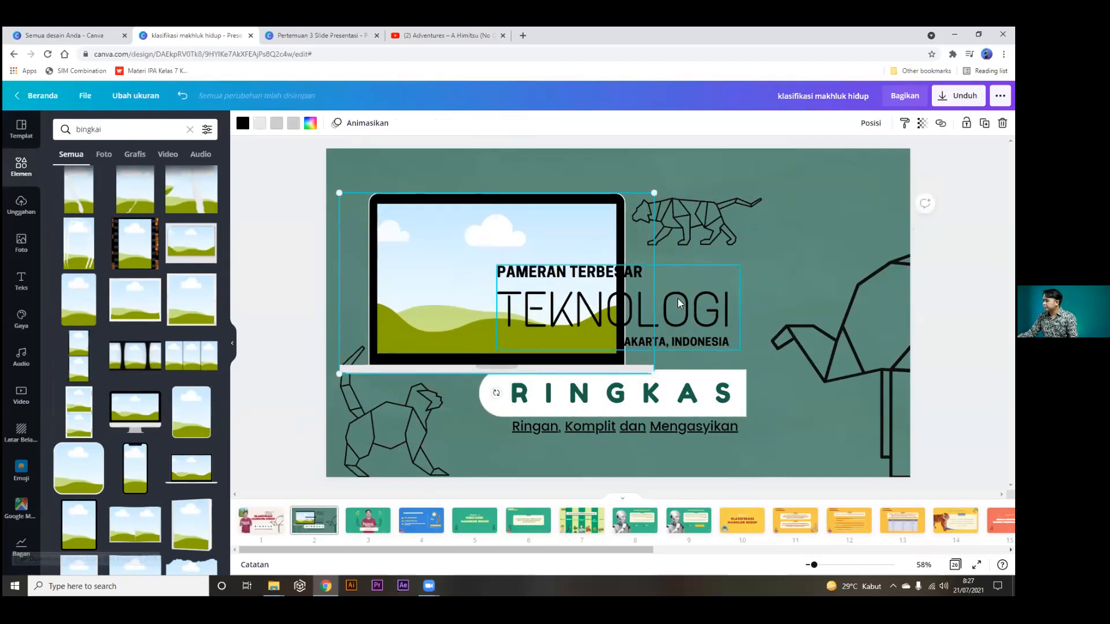
left_click_drag(682, 300, 839, 300)
left_click_drag(850, 373, 899, 449)
left_click(759, 234)
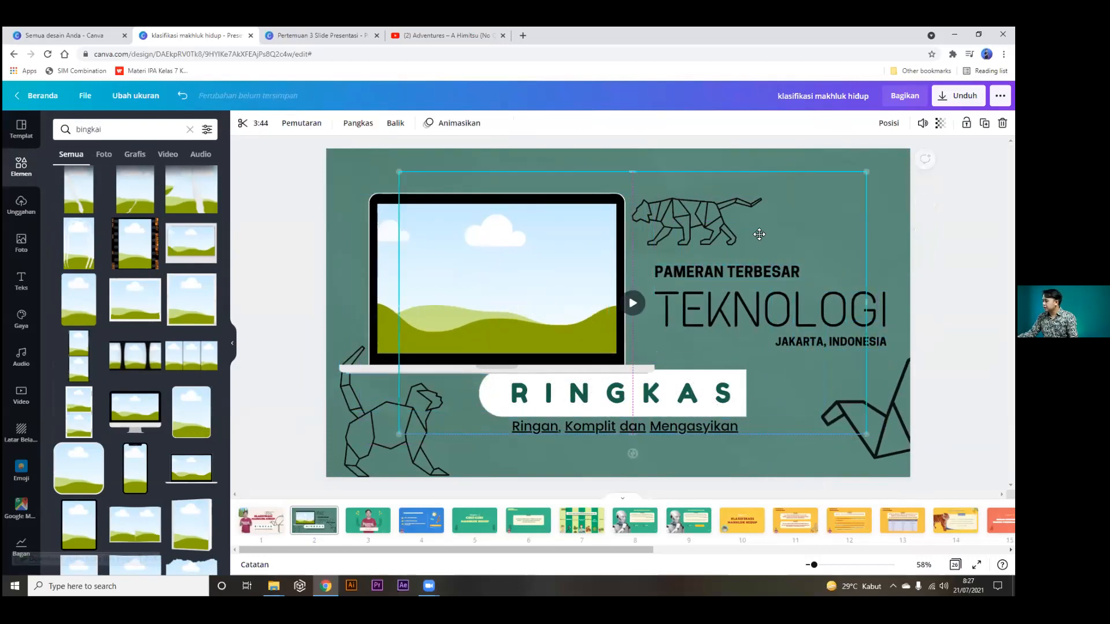
left_click_drag(727, 228, 655, 205)
With the laptop frame selected, search the stock videos for 'orang'.
left_click(528, 324)
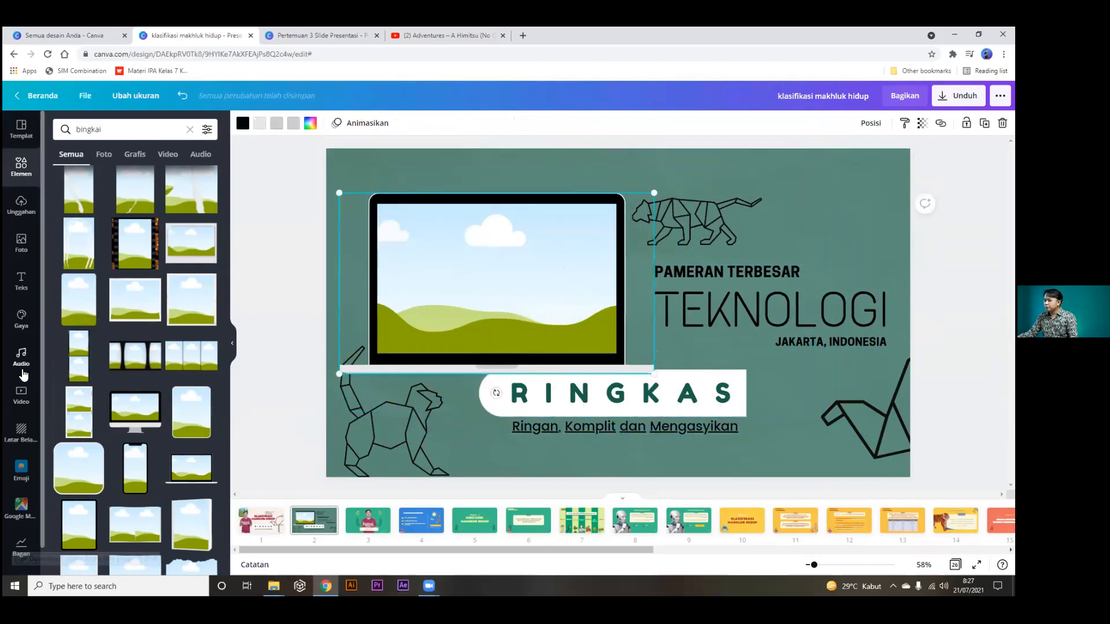
left_click(21, 396)
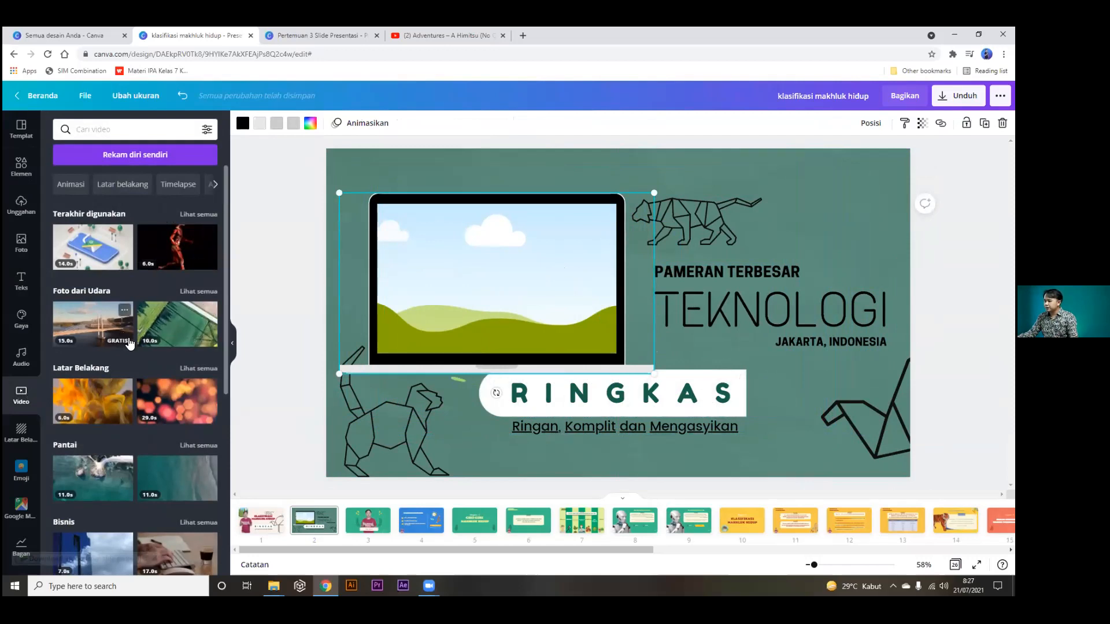
scroll(133, 345, "down", 2)
left_click(91, 130)
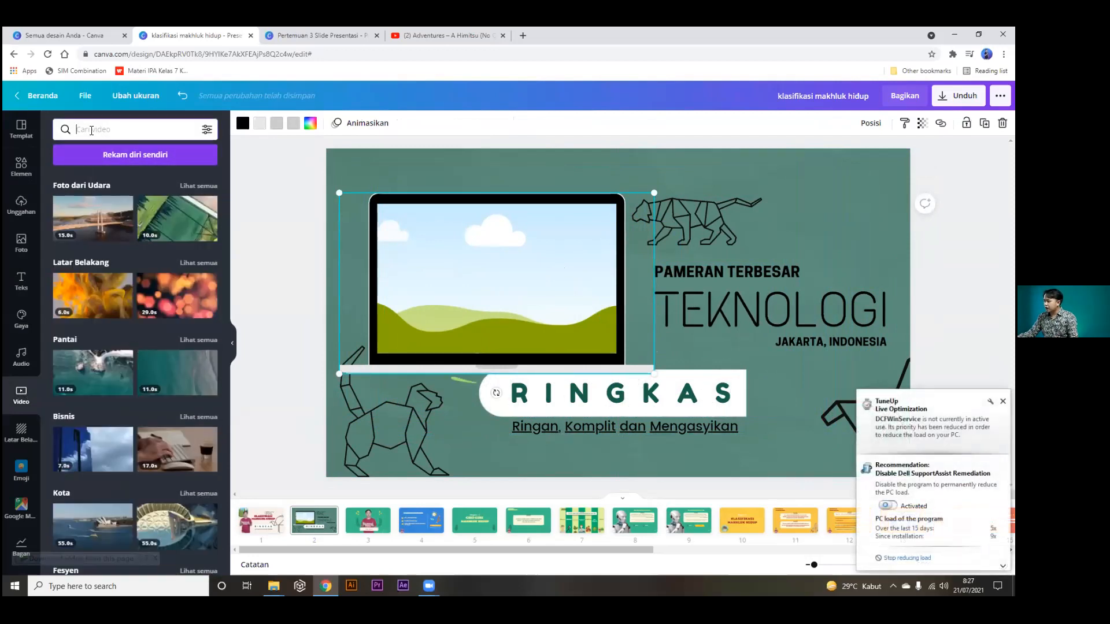
type("orang")
key("Return")
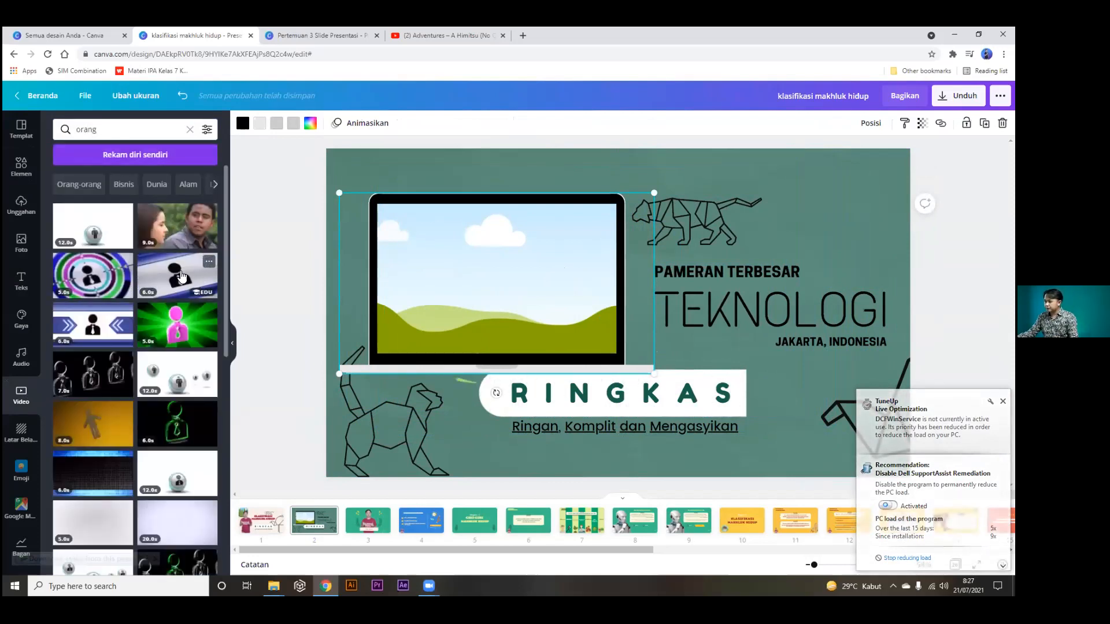
Drop the 9-second people clip into the laptop screen and preview it full screen.
left_click(164, 234)
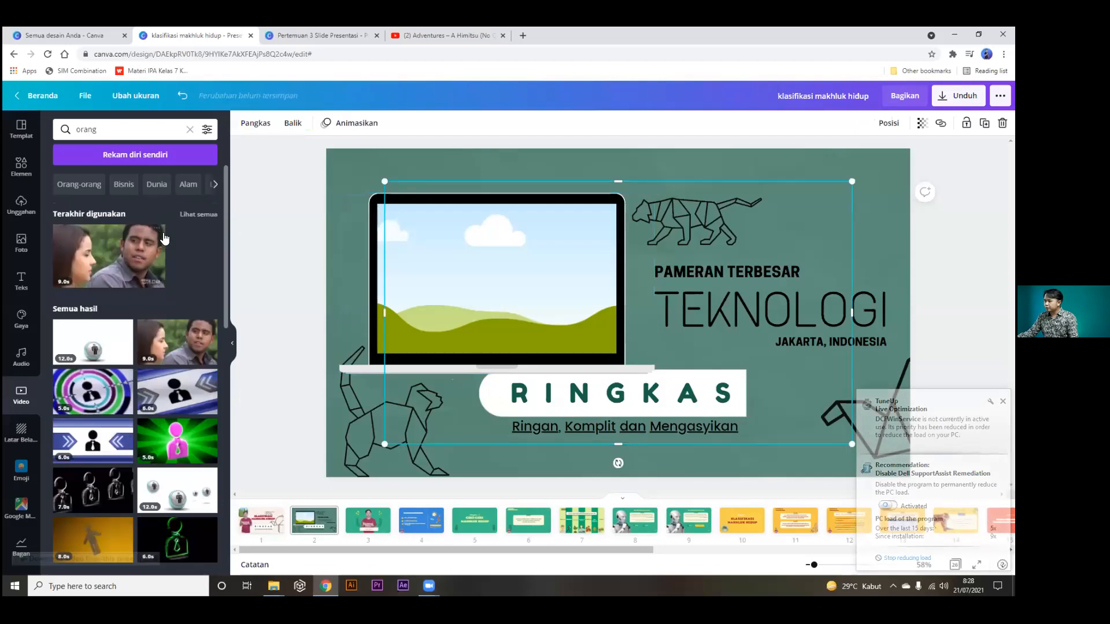
left_click_drag(546, 239, 561, 278)
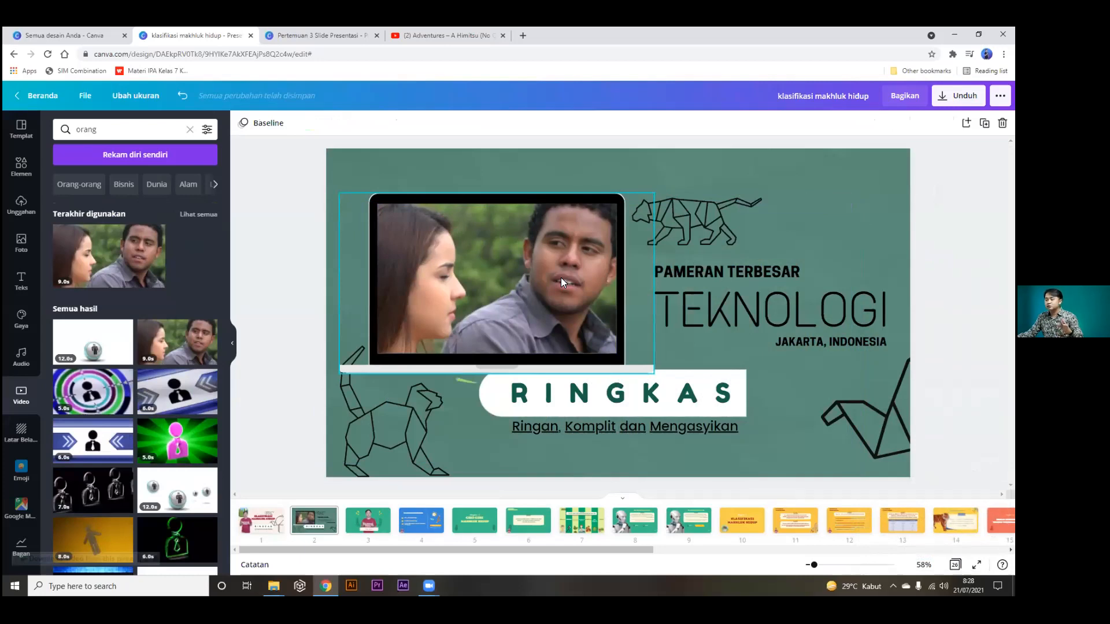
left_click(977, 565)
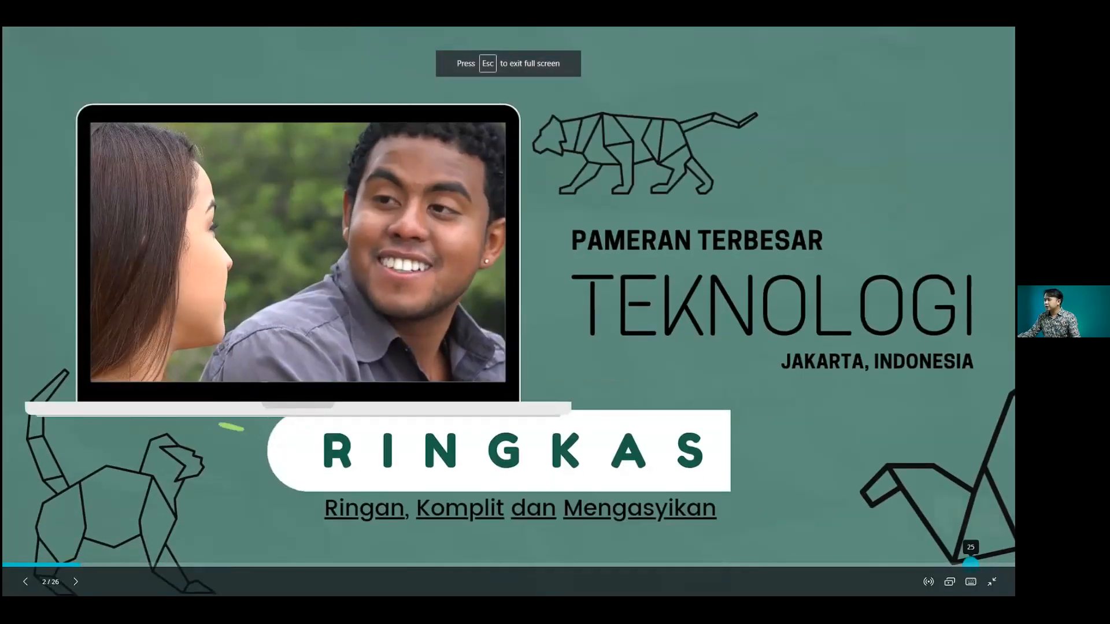
key("Escape")
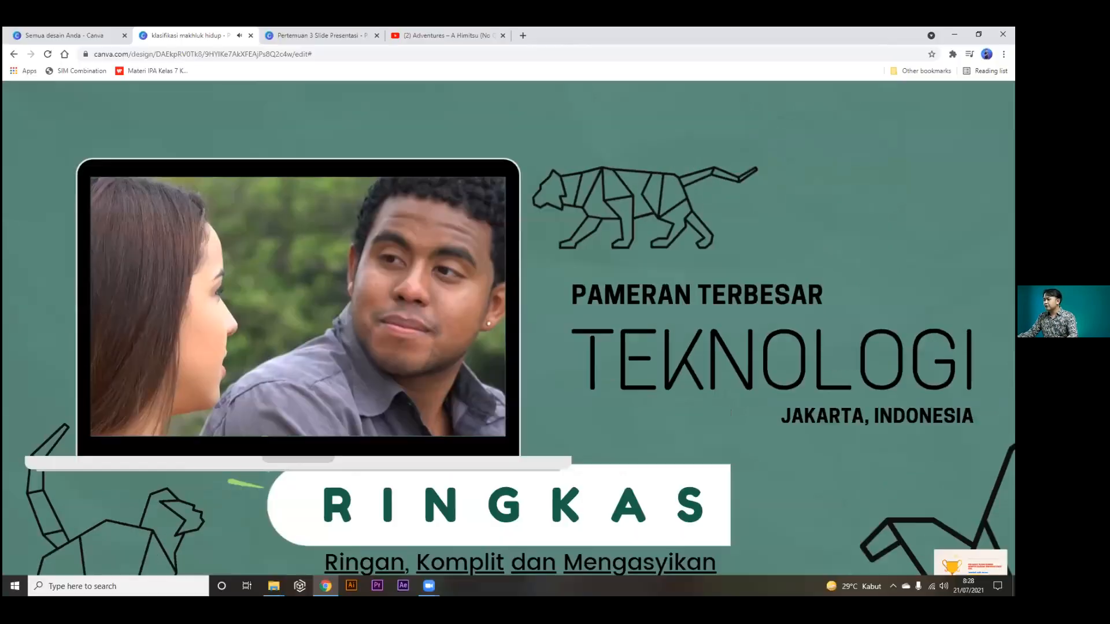
key("Escape")
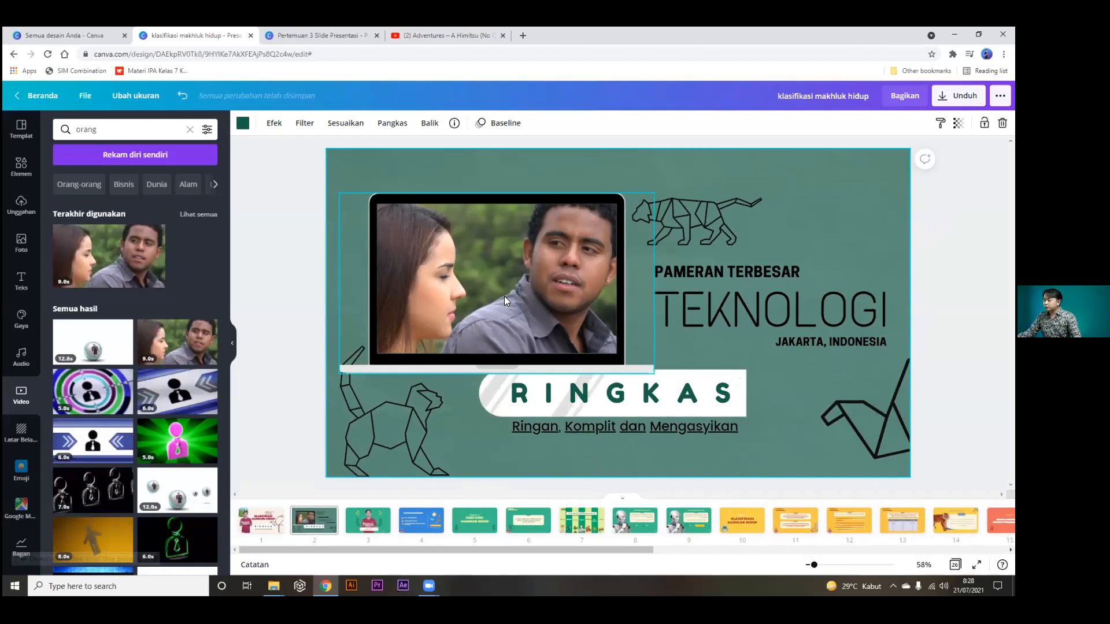
Recrop the clip within the laptop screen, shift the laptop up-left, and preview full screen.
double_click(504, 296)
left_click_drag(504, 296, 517, 298)
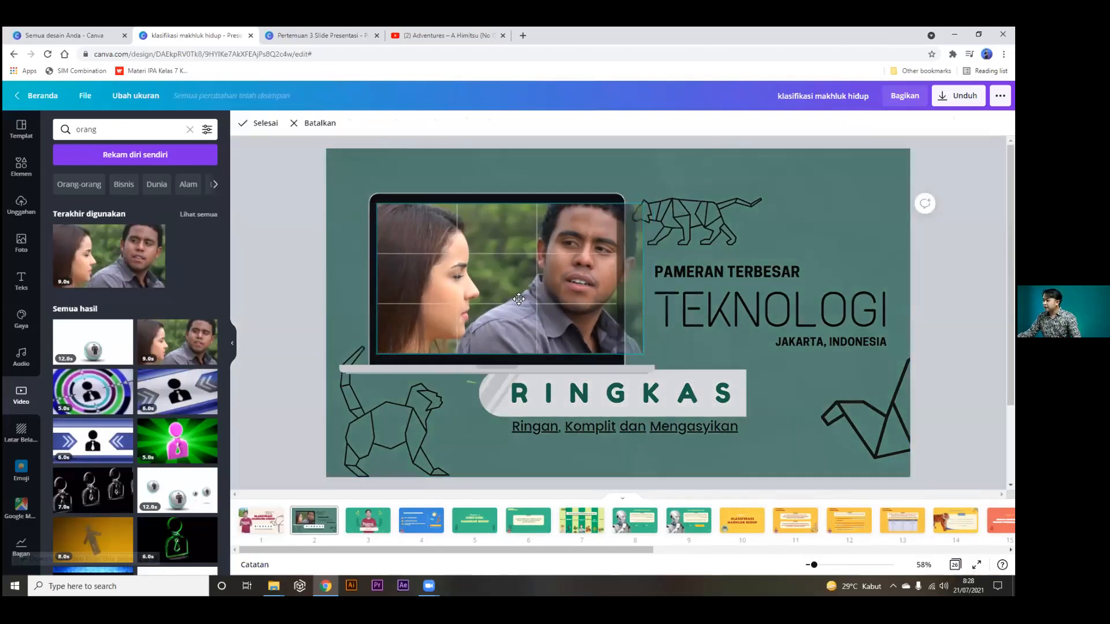
double_click(413, 290)
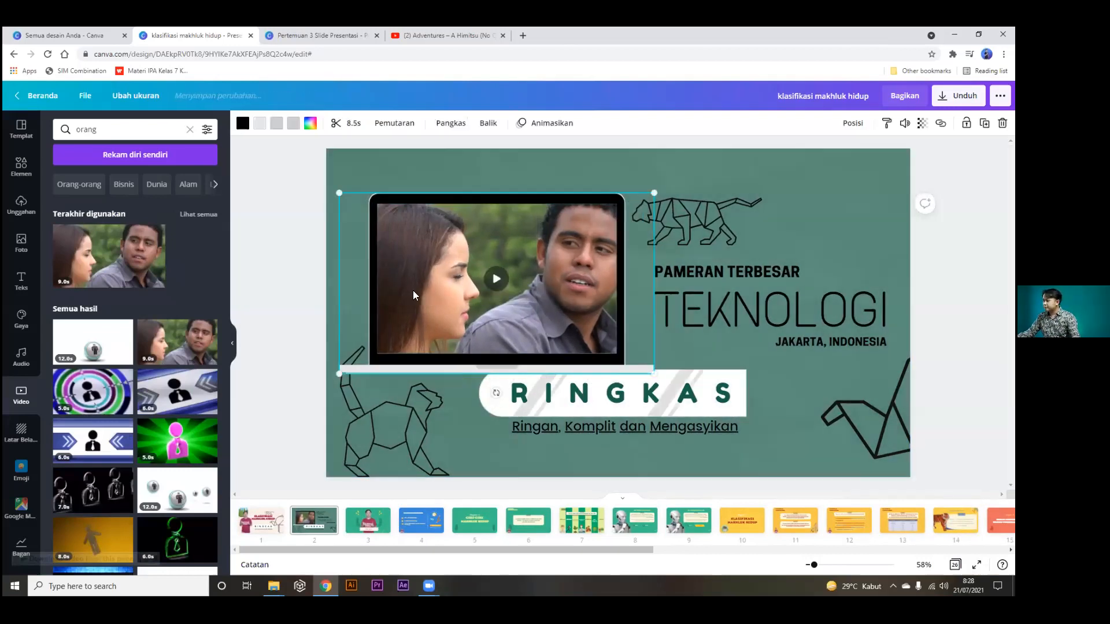
double_click(437, 290)
left_click_drag(466, 290, 626, 298)
left_click_drag(551, 299, 516, 298)
left_click(263, 124)
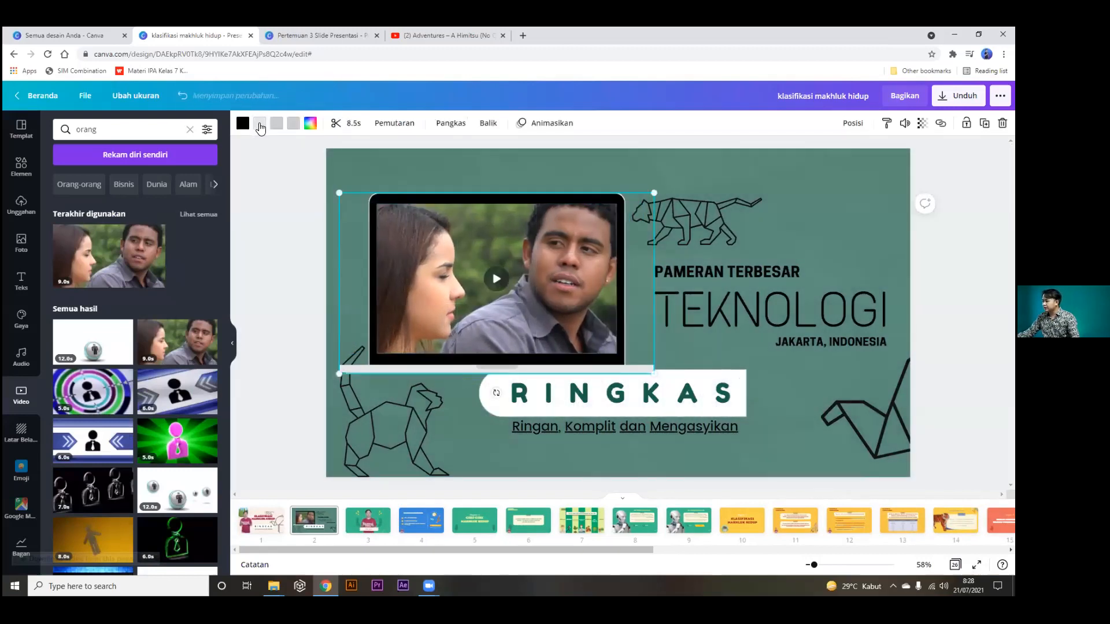
left_click_drag(555, 355, 545, 336)
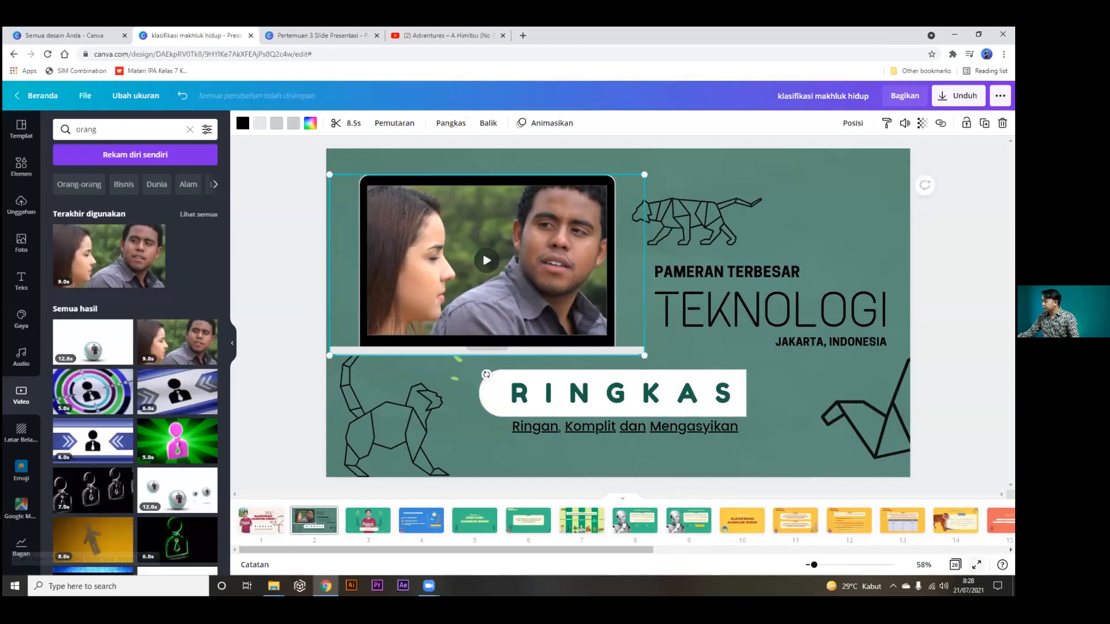
left_click(977, 565)
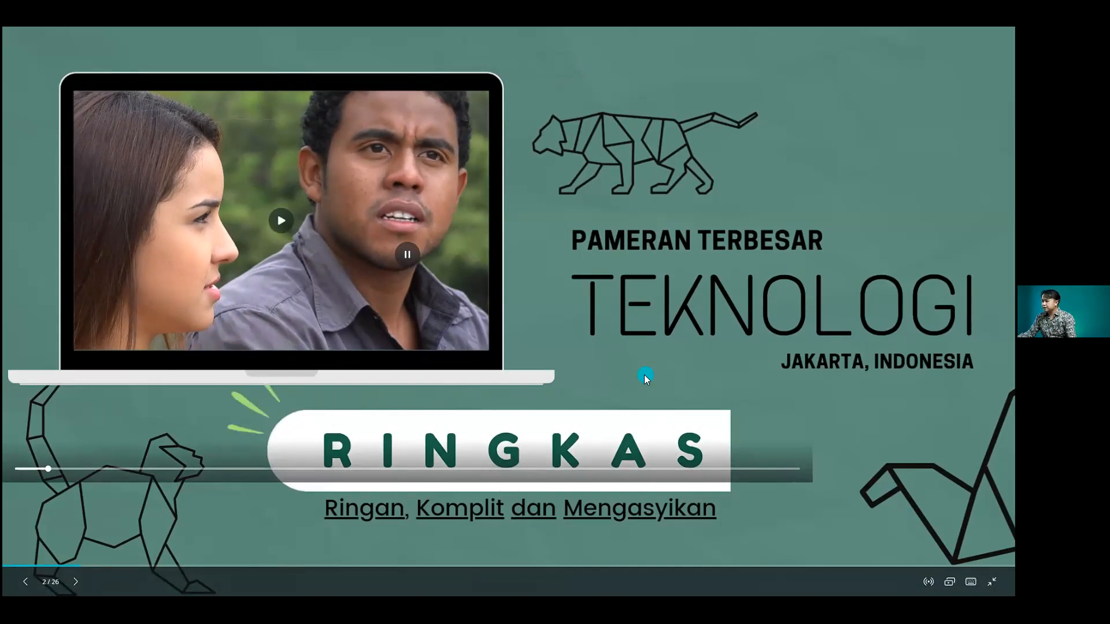
key("Escape")
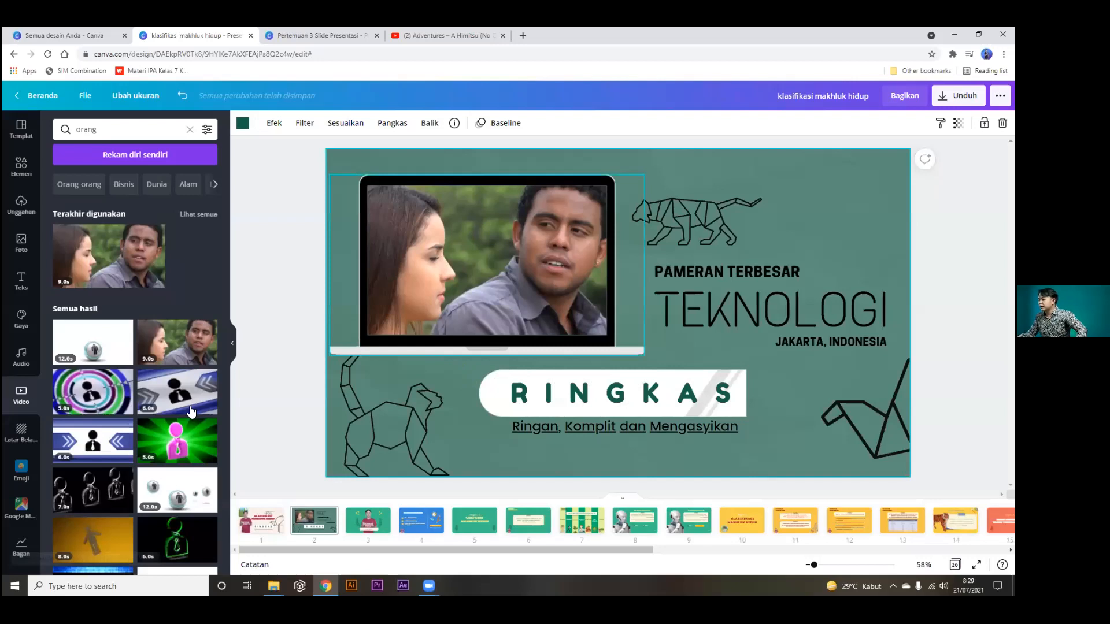
Add the presenter photo from uploaded images and move it to the slide's right half.
left_click(33, 292)
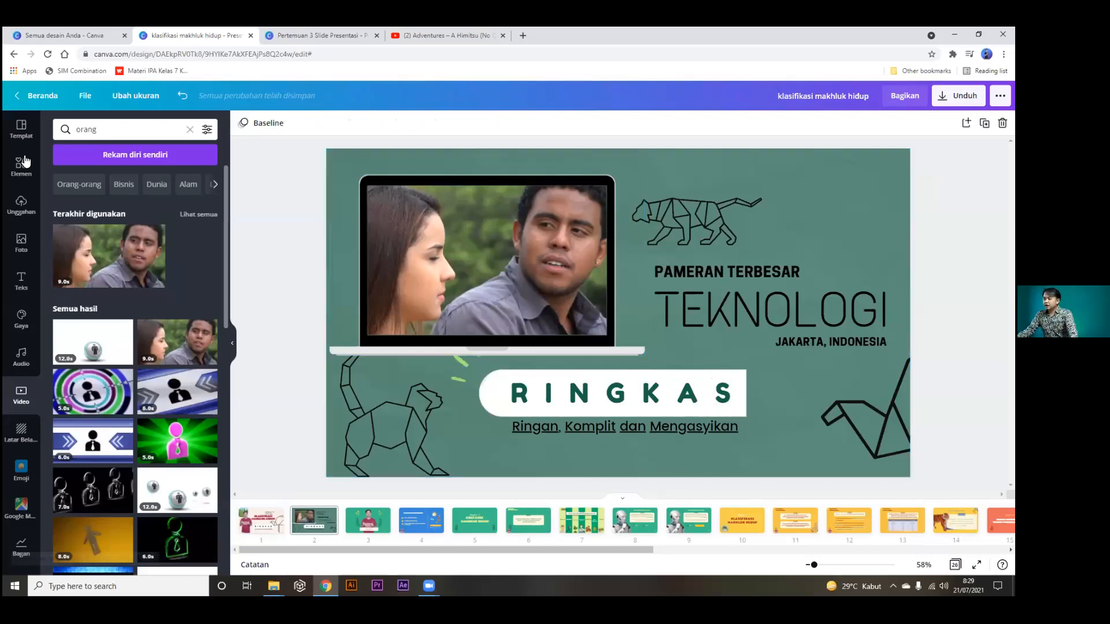
left_click(22, 165)
left_click(22, 202)
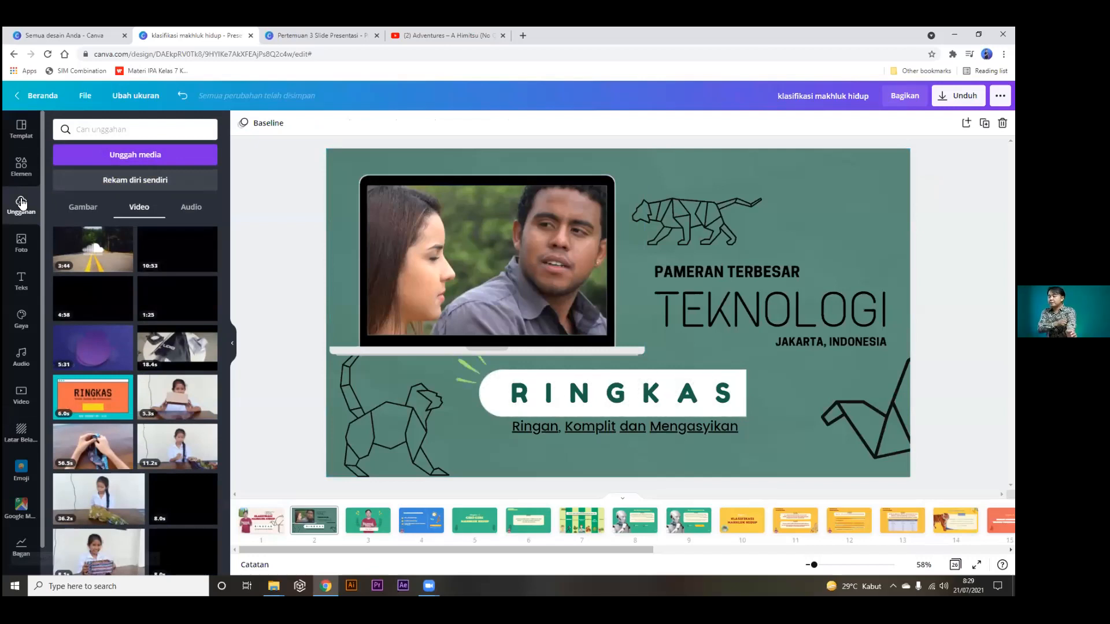
left_click(81, 208)
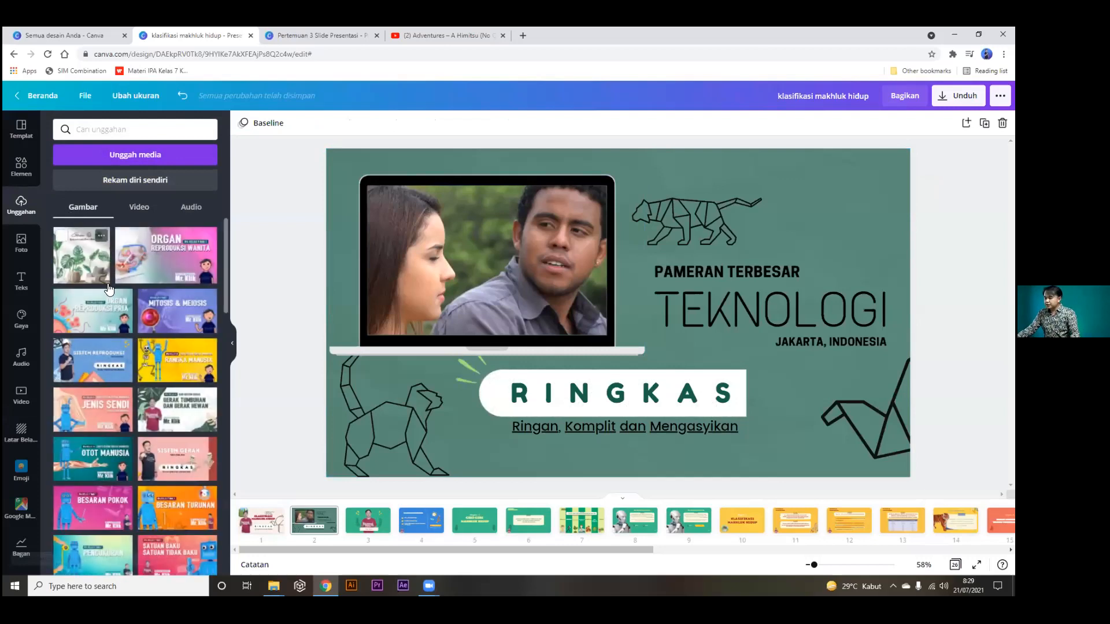
scroll(109, 289, "down", 10)
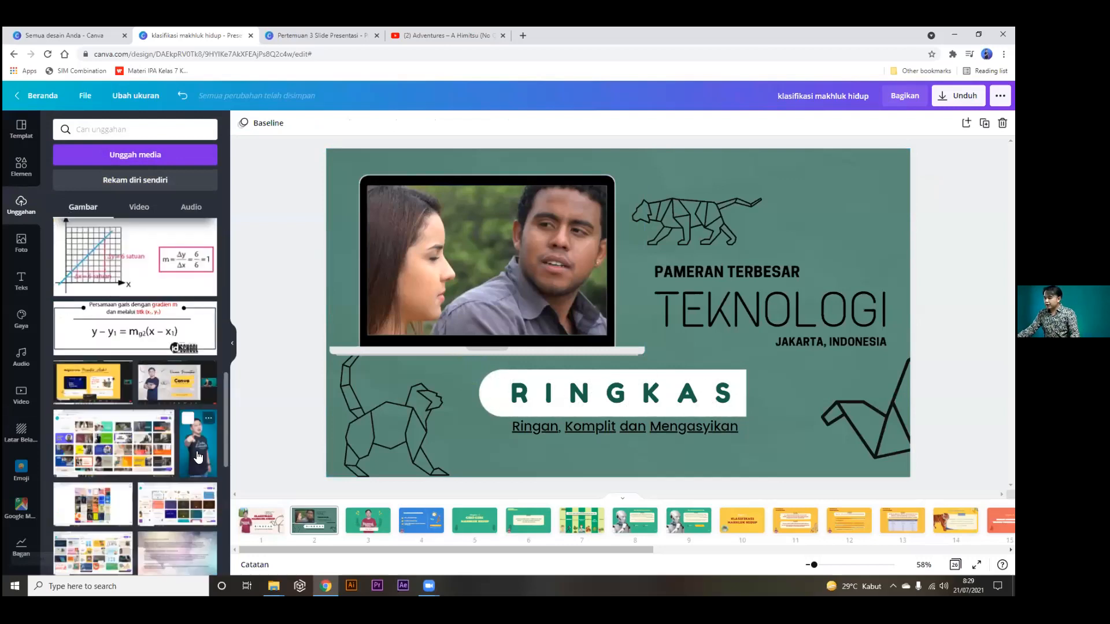
left_click(198, 455)
left_click_drag(664, 265, 931, 293)
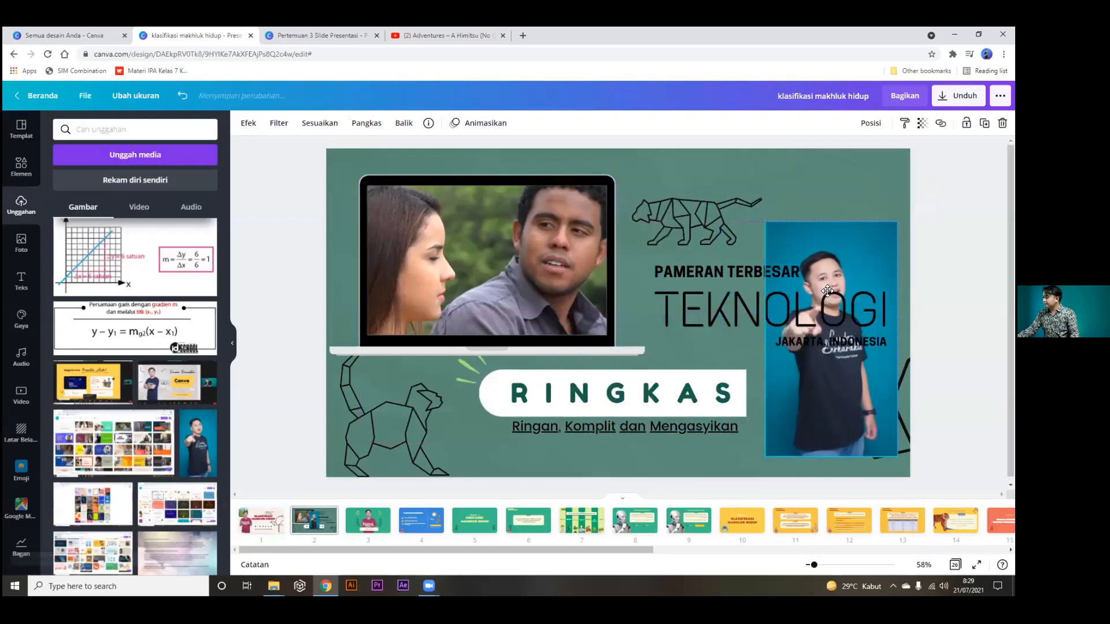
Delete the TEKNOLOGI, PAMERAN TERBESAR and JAKARTA, INDONESIA texts; enlarge and place the photo right.
left_click(694, 292)
key("Delete")
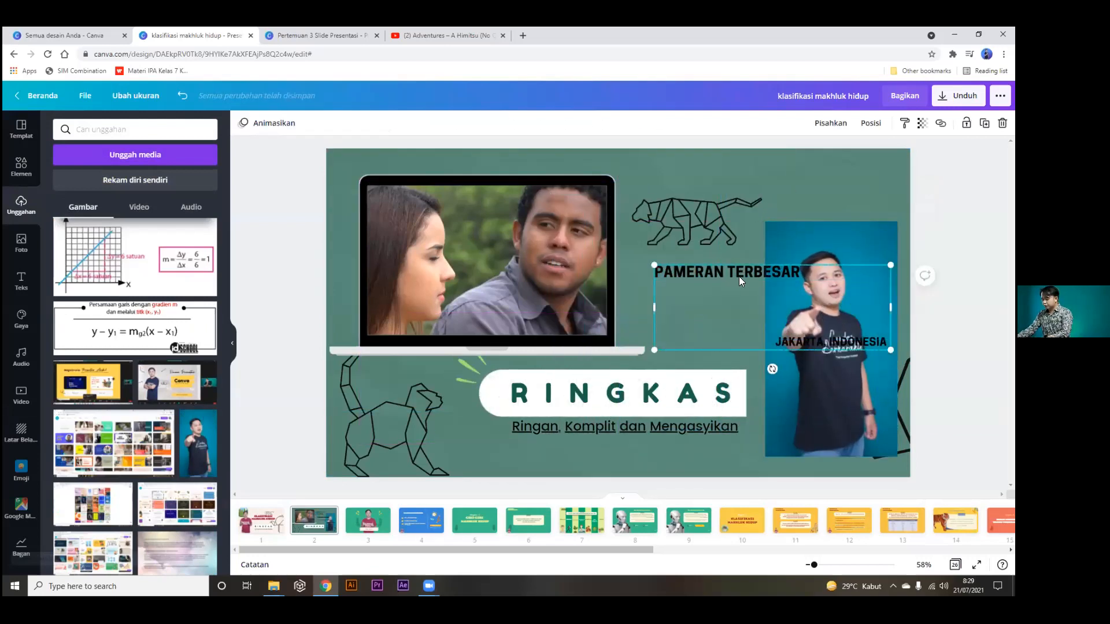
key("Delete")
left_click(818, 278)
left_click_drag(897, 222, 942, 141)
left_click_drag(869, 289, 849, 309)
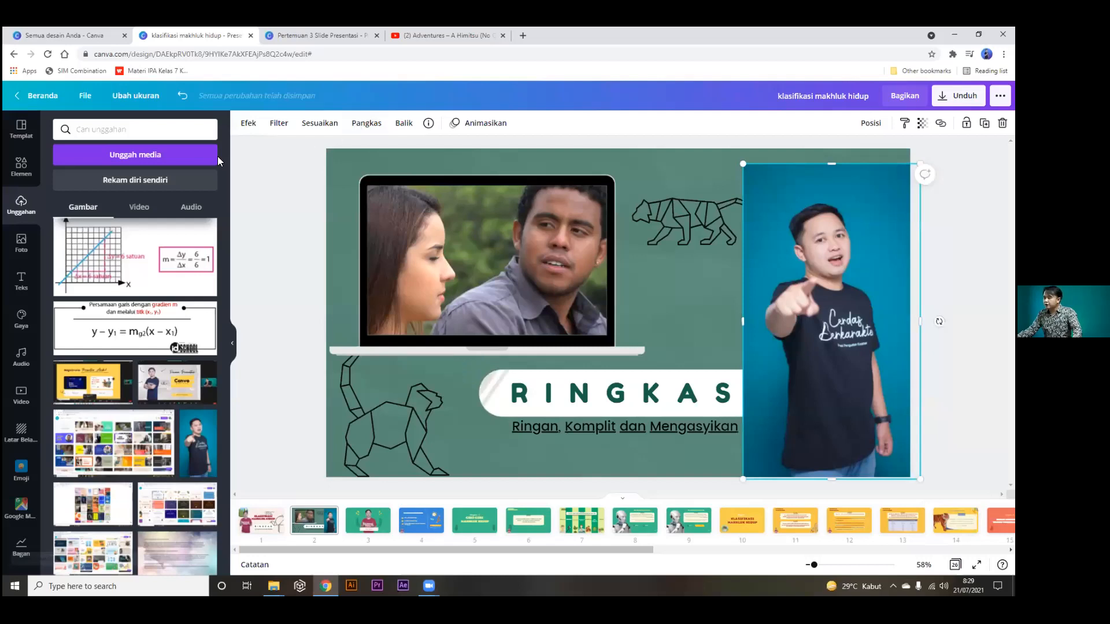
Apply the Penghapus Latar Belakang effect to strip the presenter photo's blue background.
left_click(247, 124)
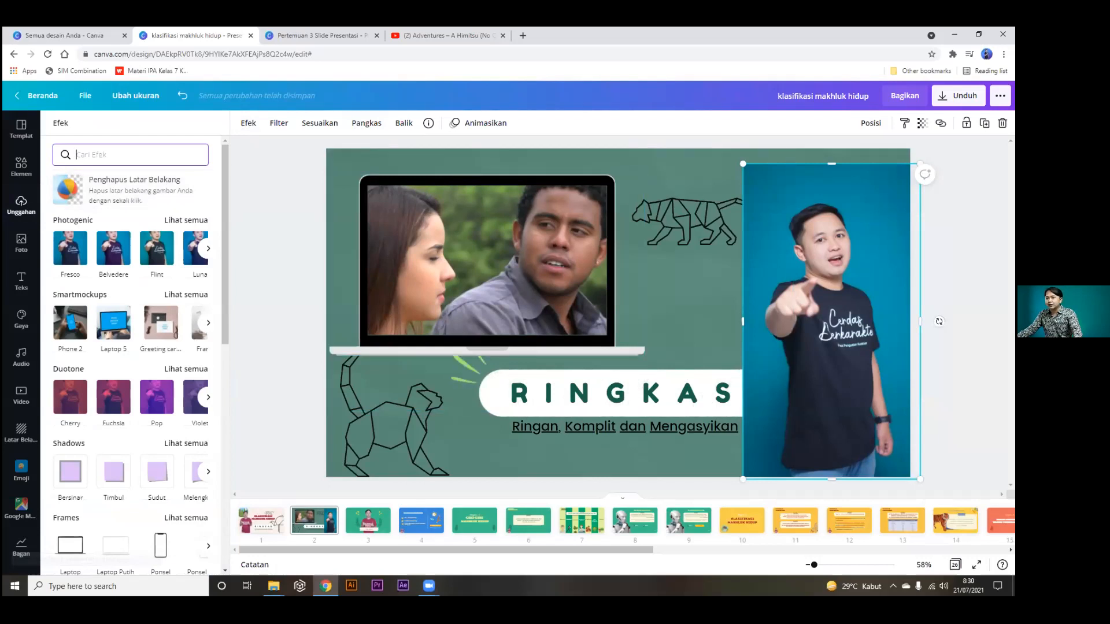
left_click(872, 276)
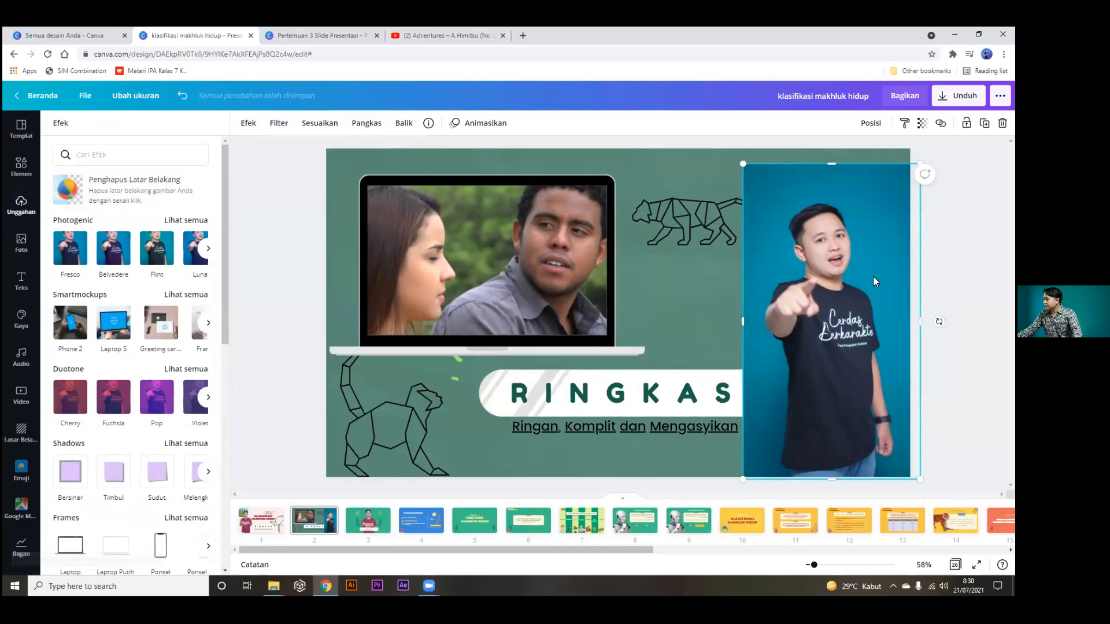
left_click(143, 192)
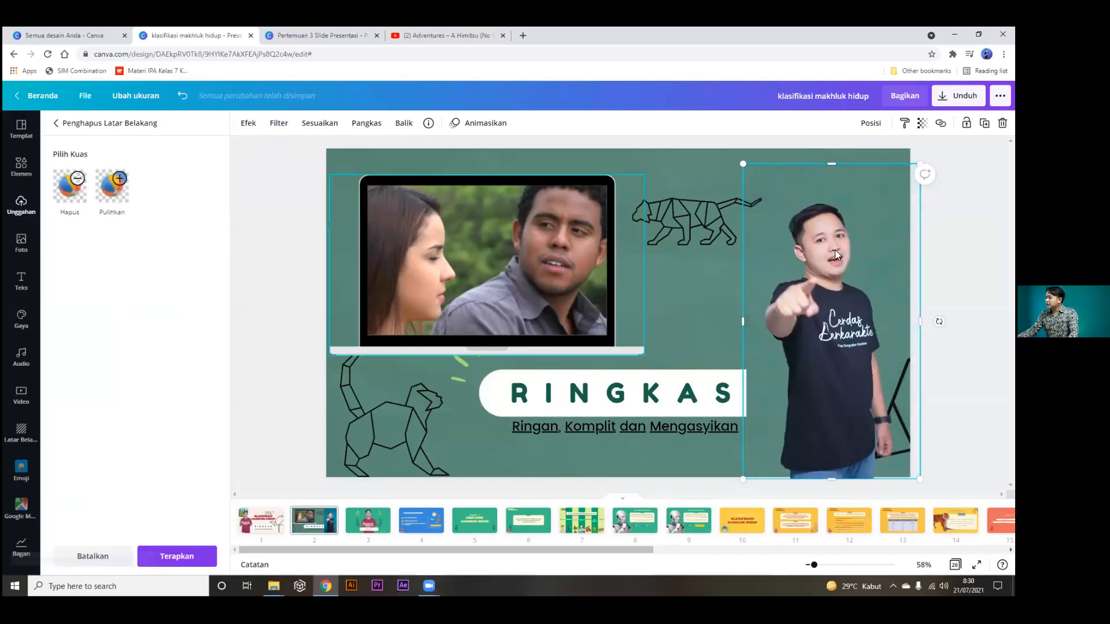
left_click(177, 556)
left_click(278, 358)
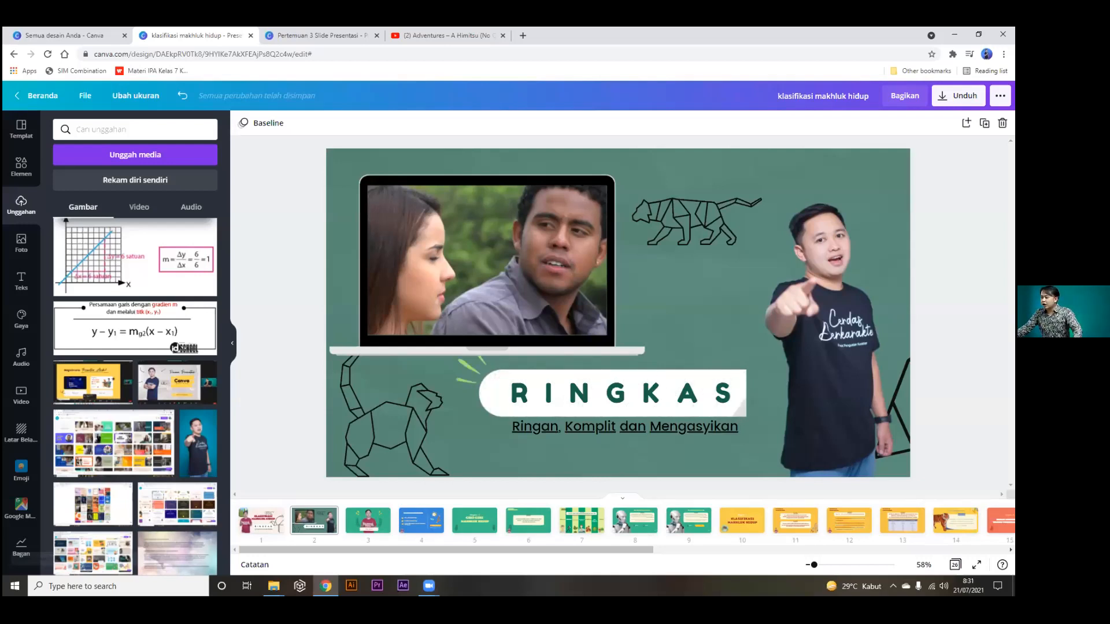
left_click(779, 270)
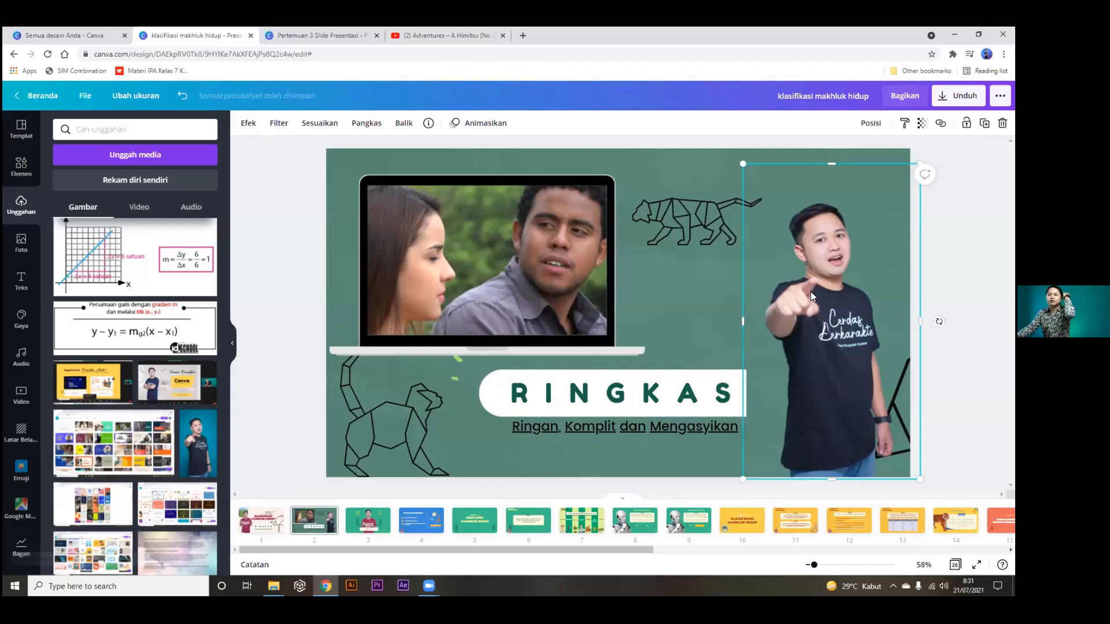
left_click(305, 277)
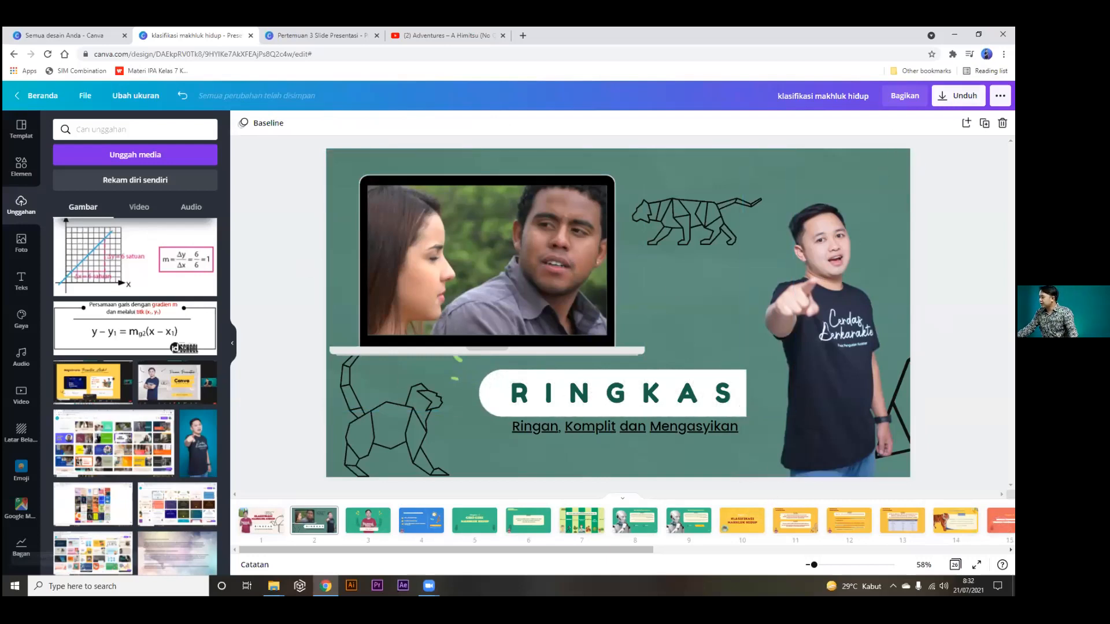
left_click(958, 96)
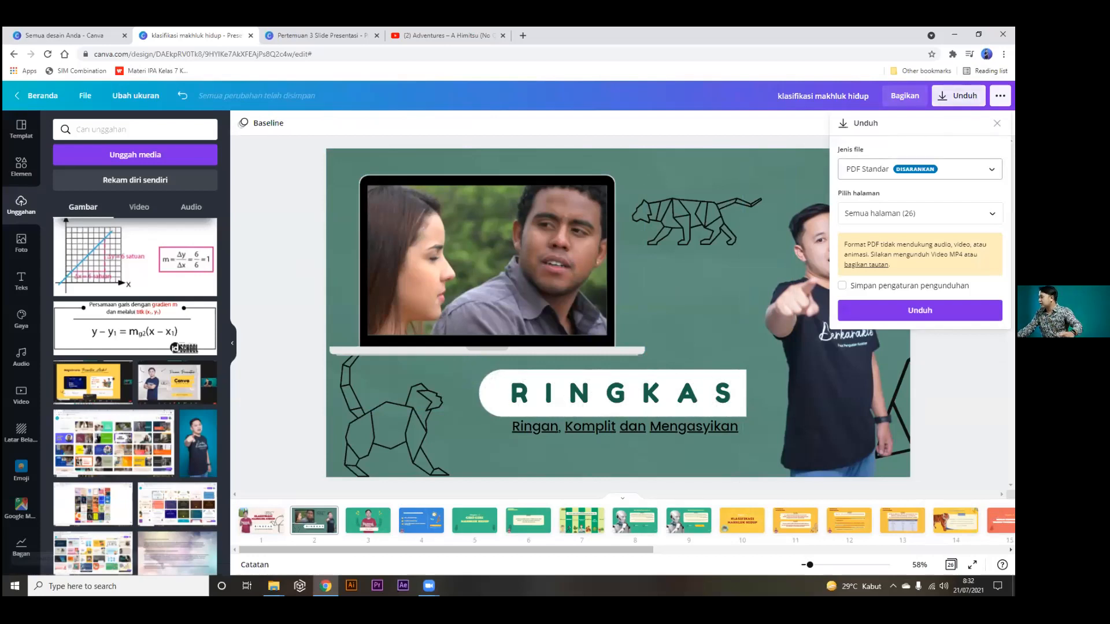
left_click(920, 170)
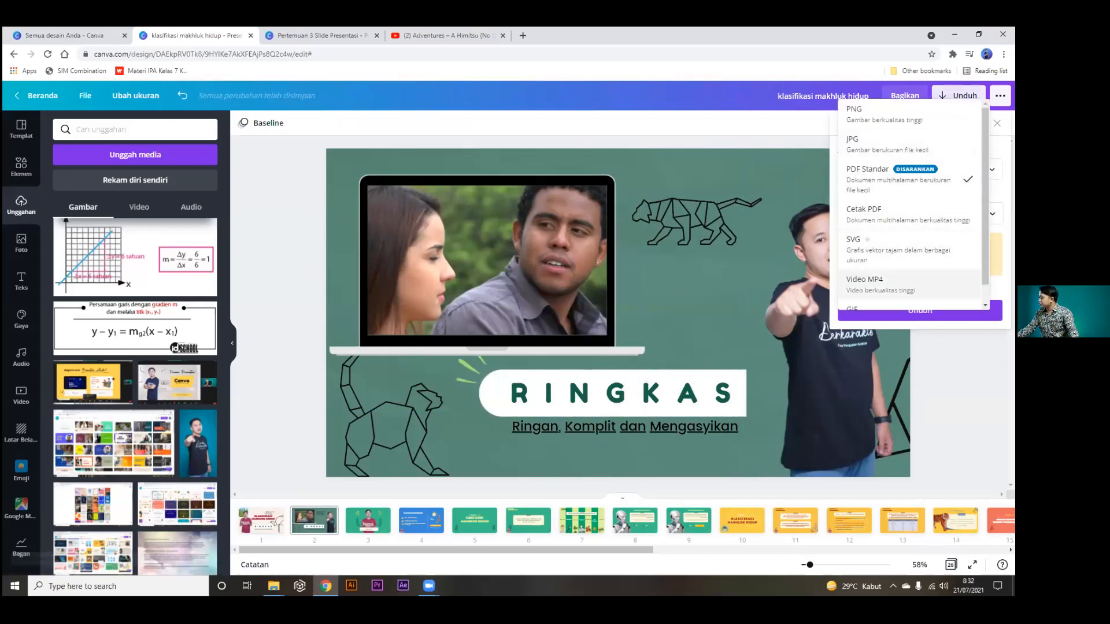
scroll(911, 286, "down", 1)
left_click(909, 159)
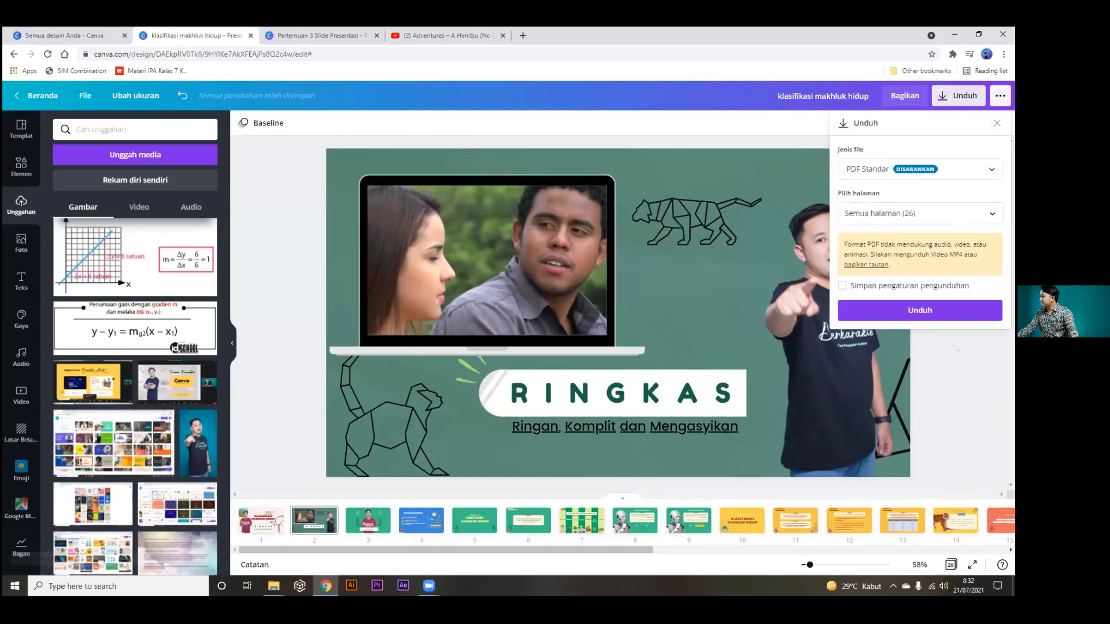
key("Escape")
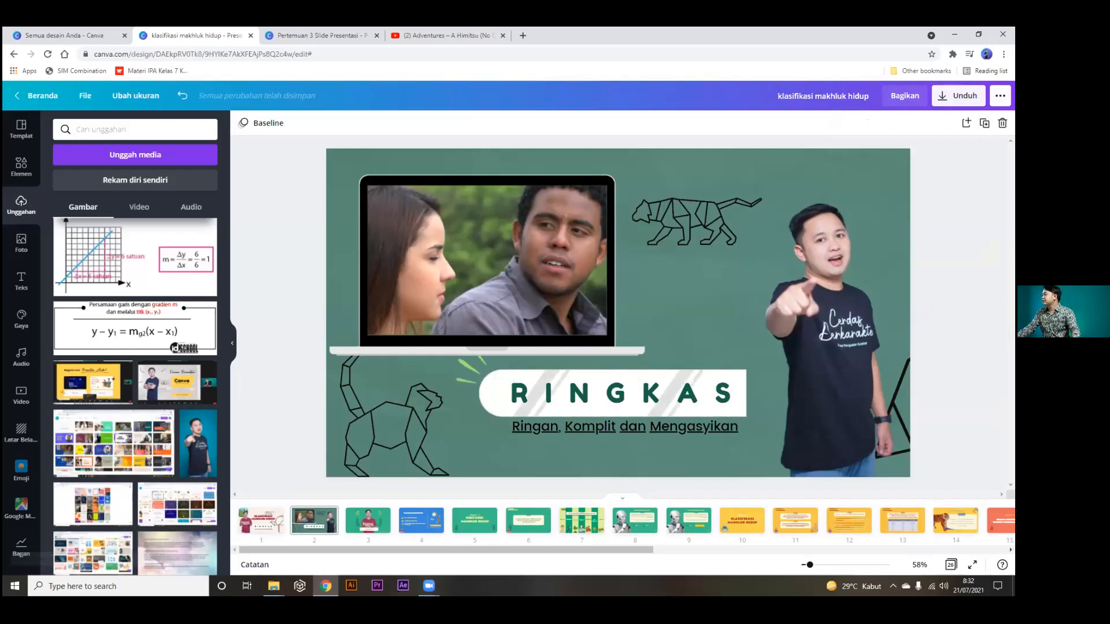
left_click(1001, 96)
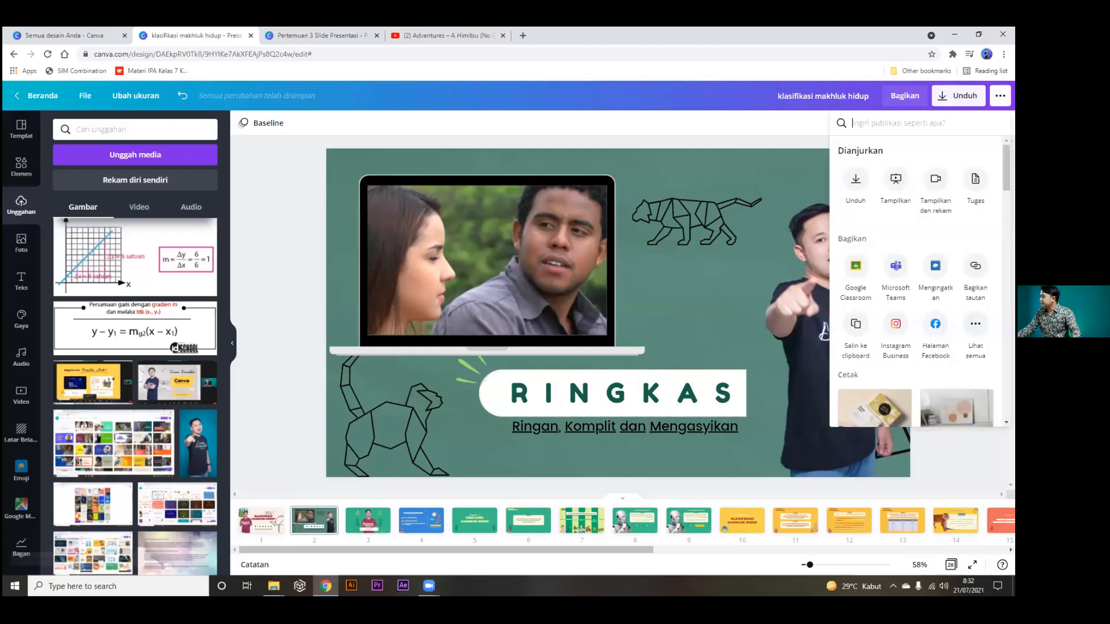
scroll(919, 283, "down", 2)
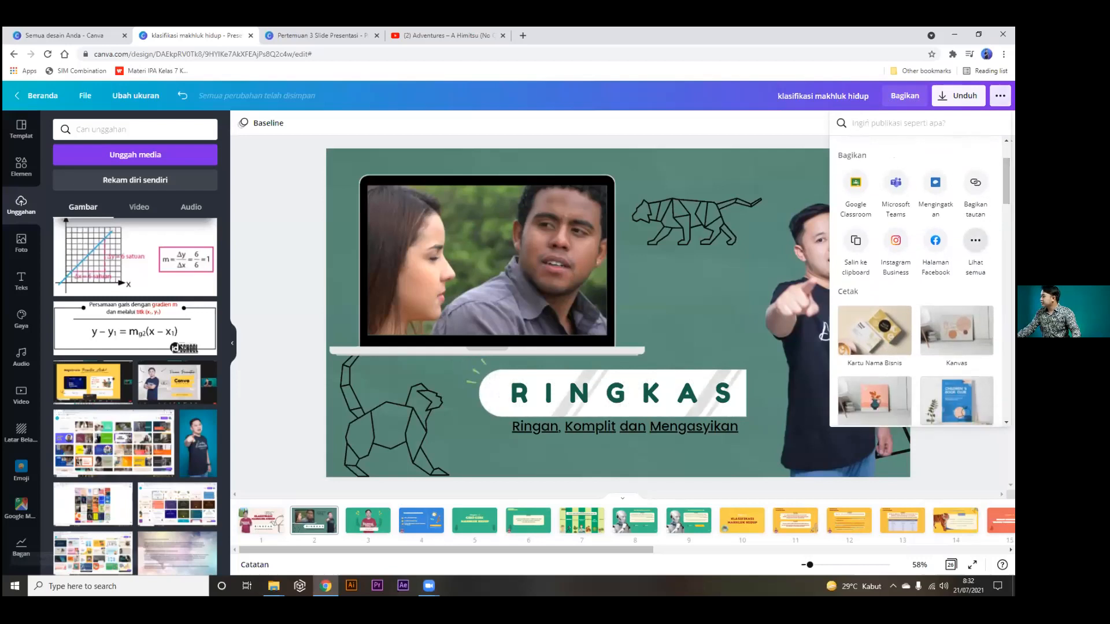
scroll(919, 284, "up", 2)
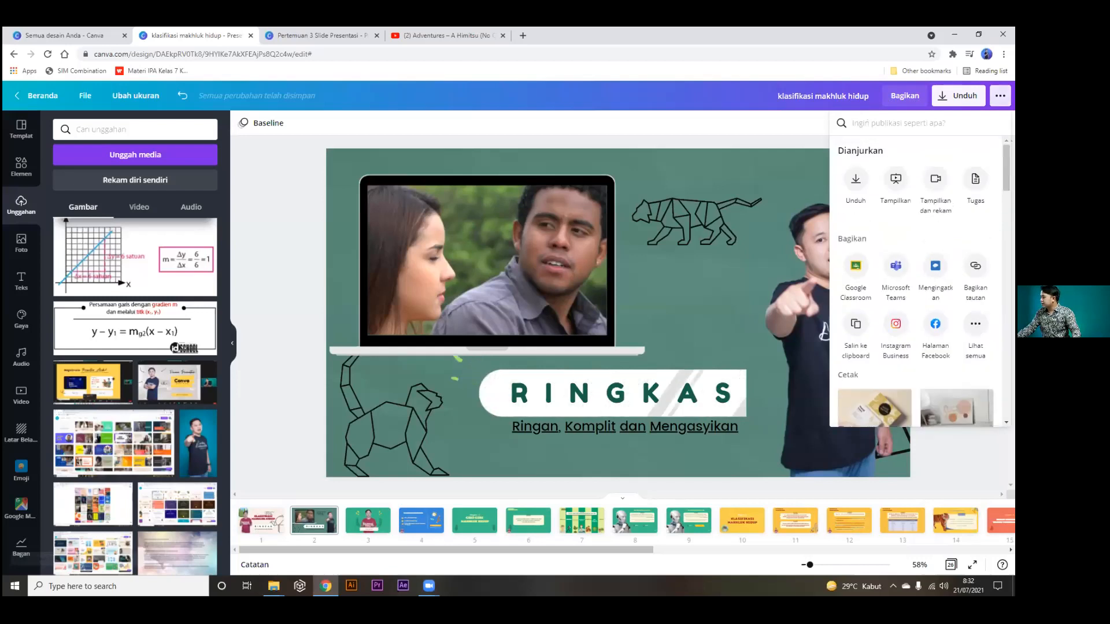
left_click(1000, 96)
left_click(1000, 96)
left_click(976, 324)
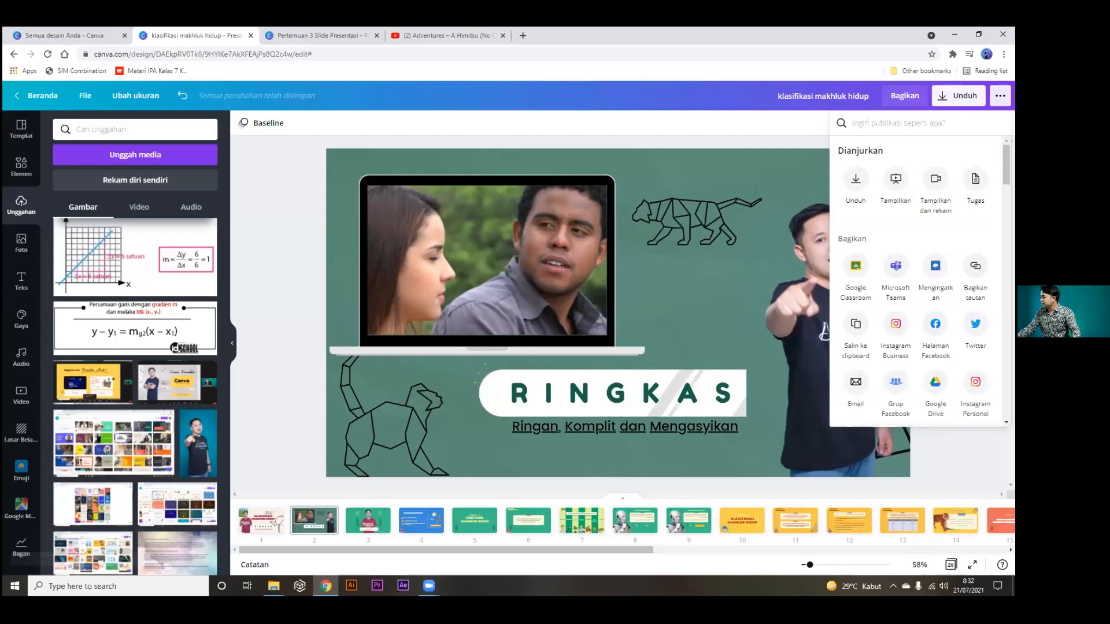
scroll(919, 283, "down", 5)
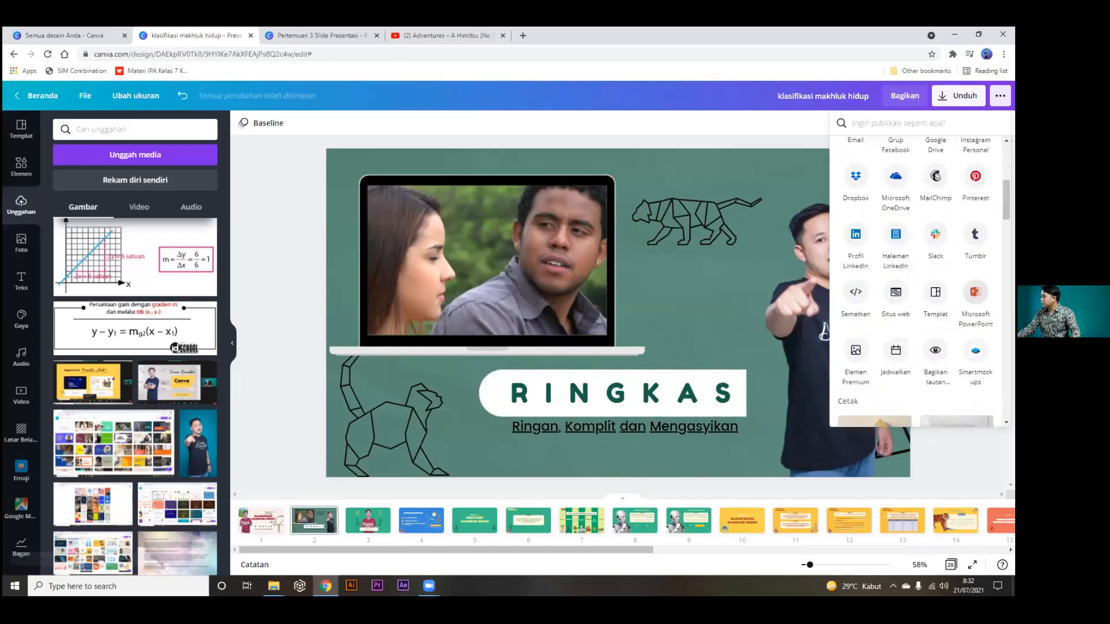
left_click(976, 294)
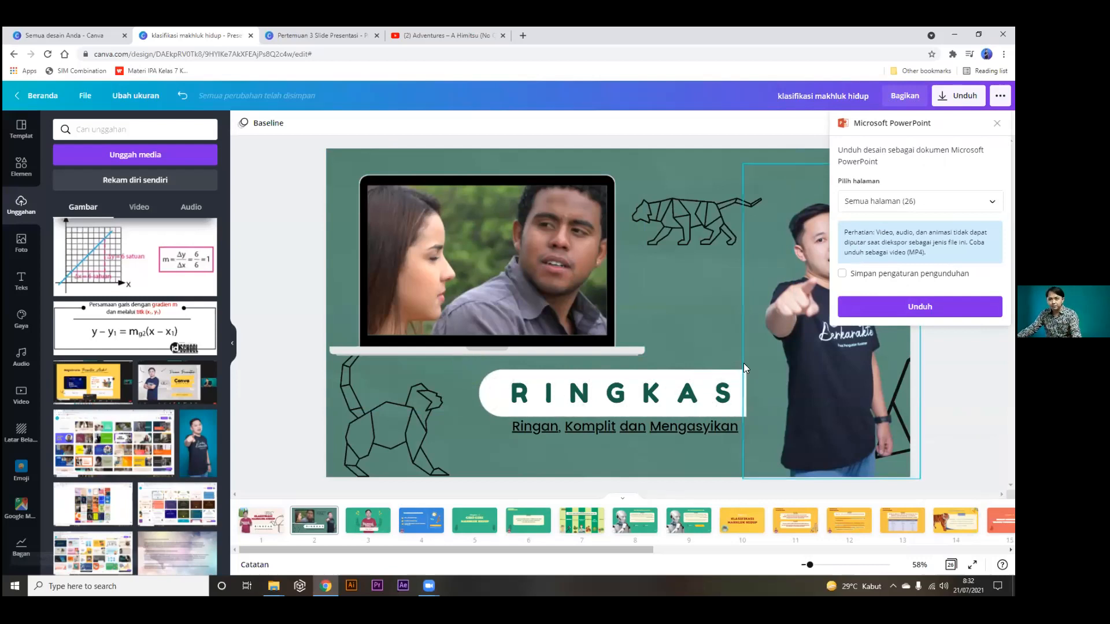
left_click(1000, 96)
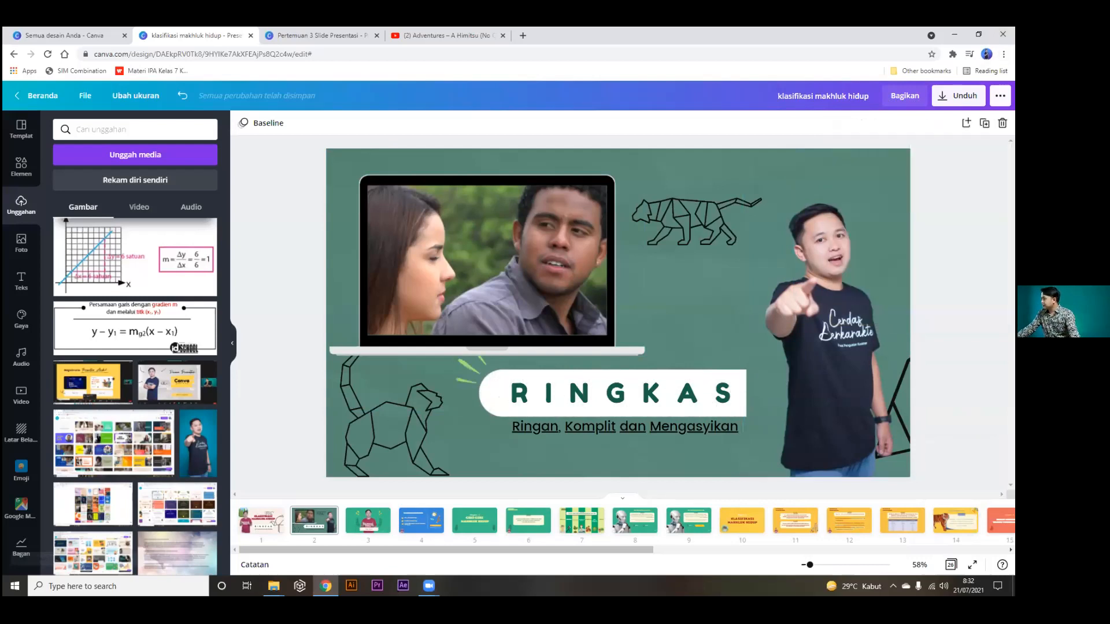
left_click(1000, 96)
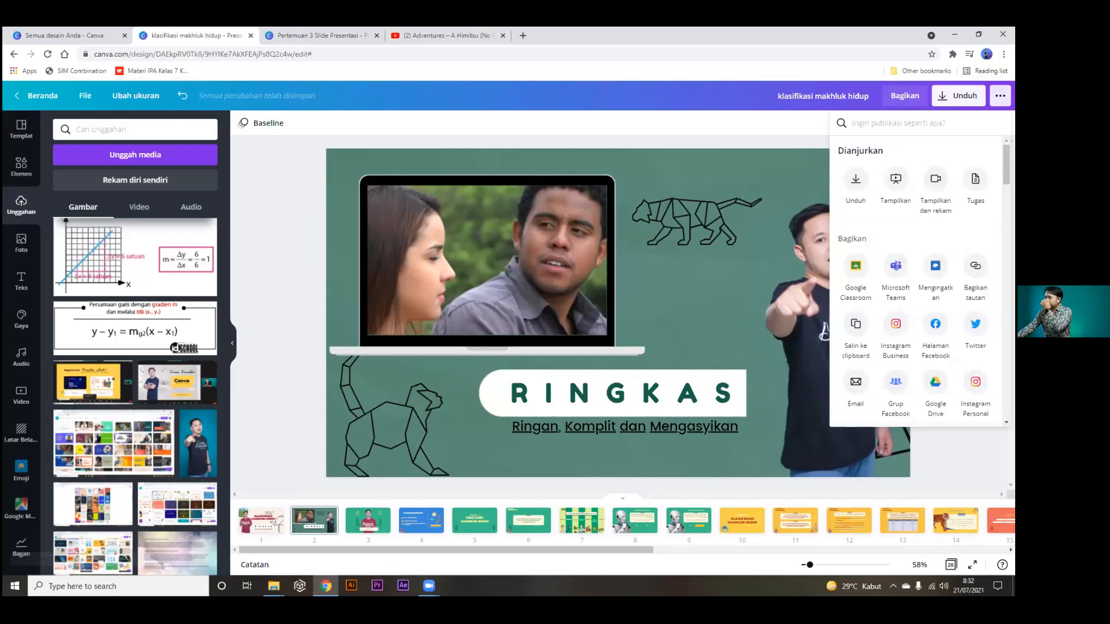
Delete the deck's existing presentation recording in Tampilkan dan rekam.
left_click(936, 179)
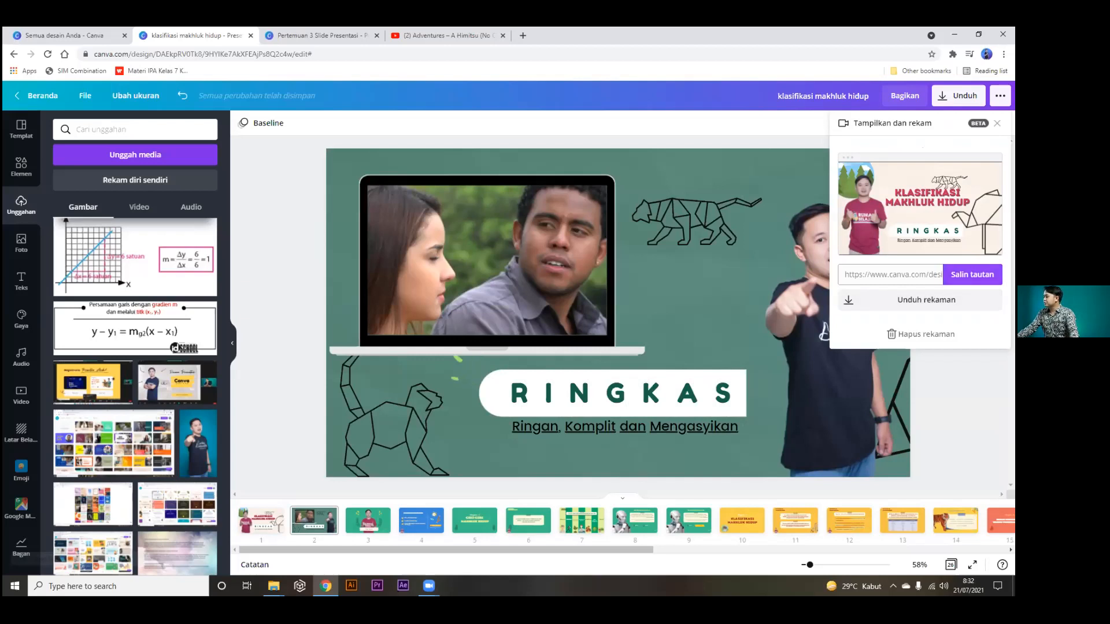
left_click(902, 346)
left_click(565, 125)
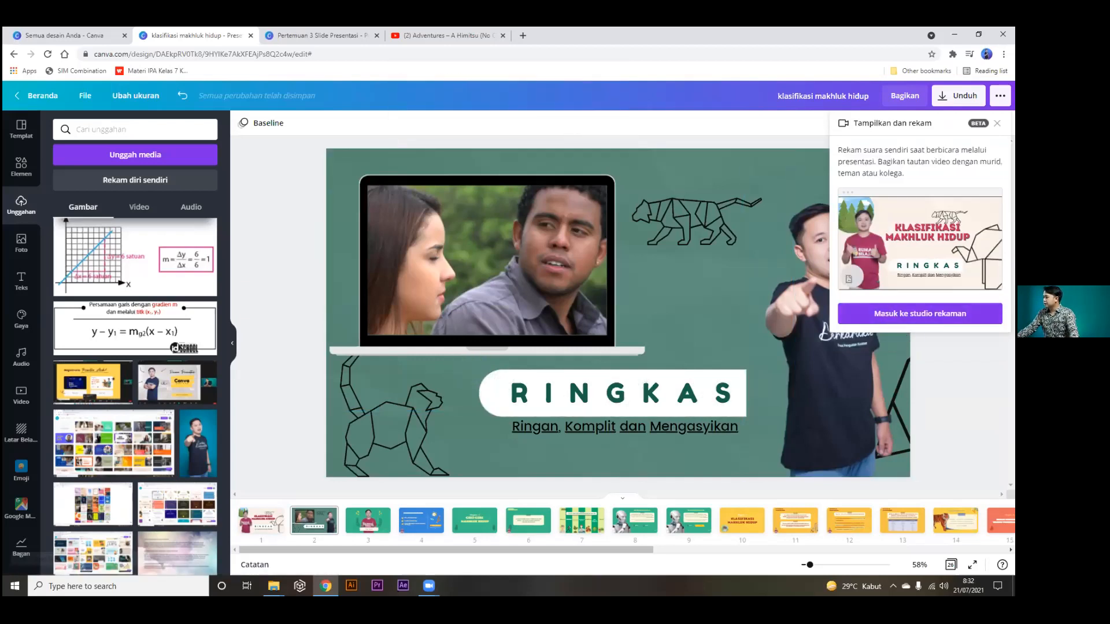
left_click(997, 123)
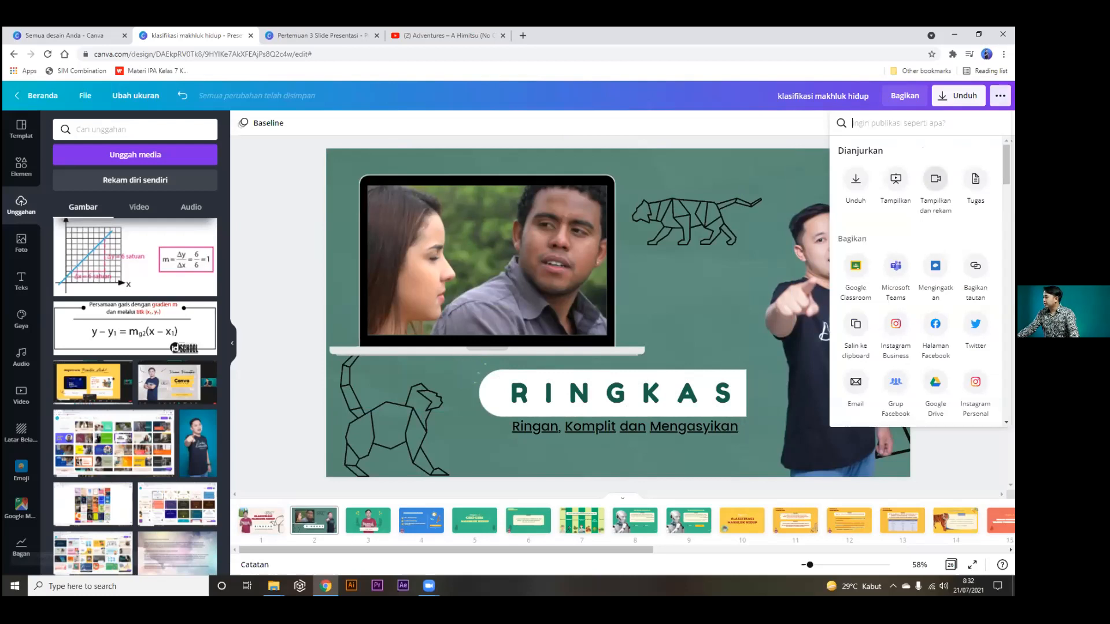
Look over the recording studio's camera options with the camera off, then return to editing.
left_click(936, 179)
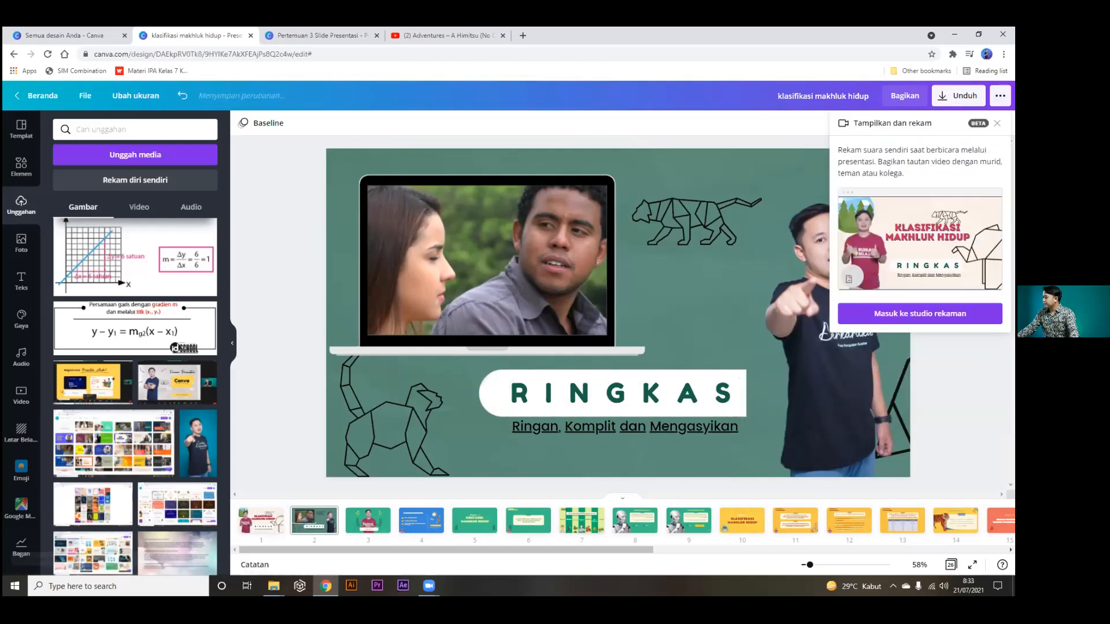
left_click(867, 313)
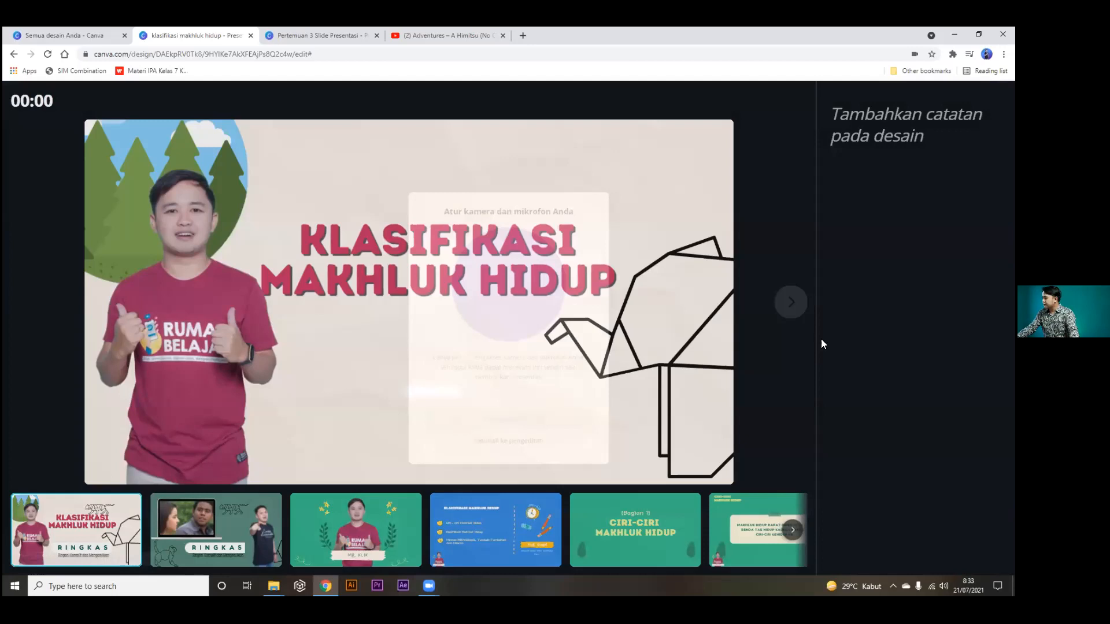
left_click(491, 361)
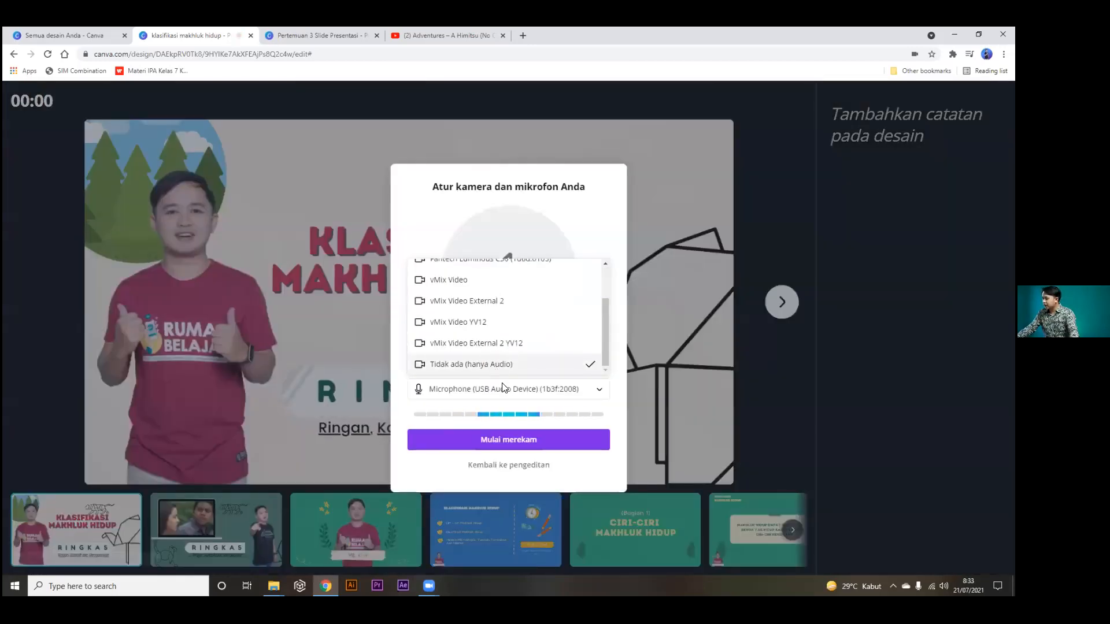
left_click(503, 388)
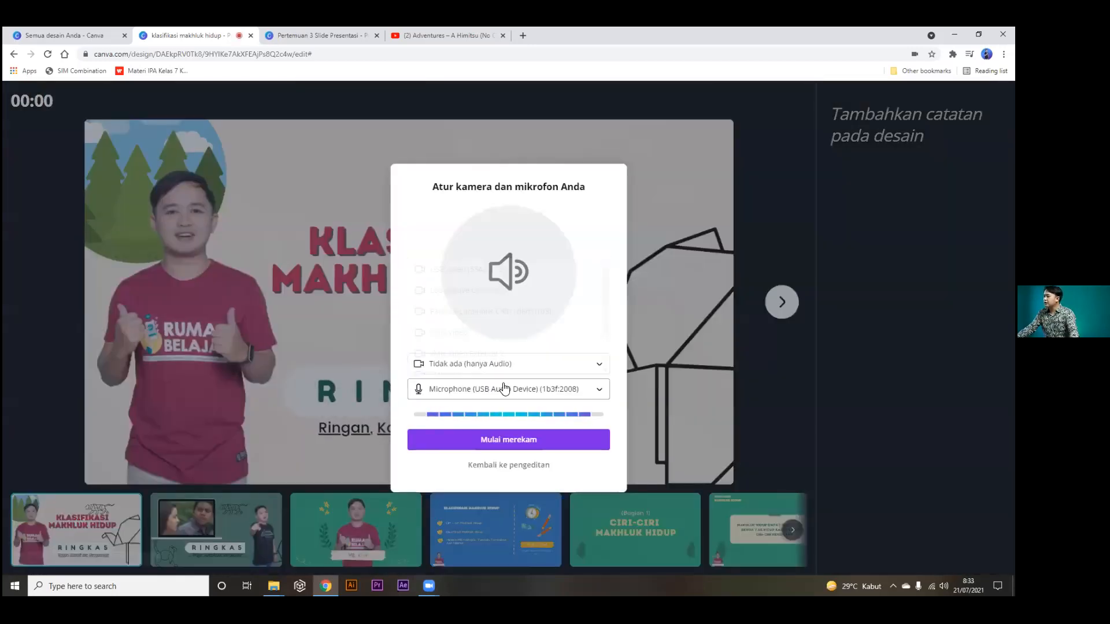
left_click(474, 464)
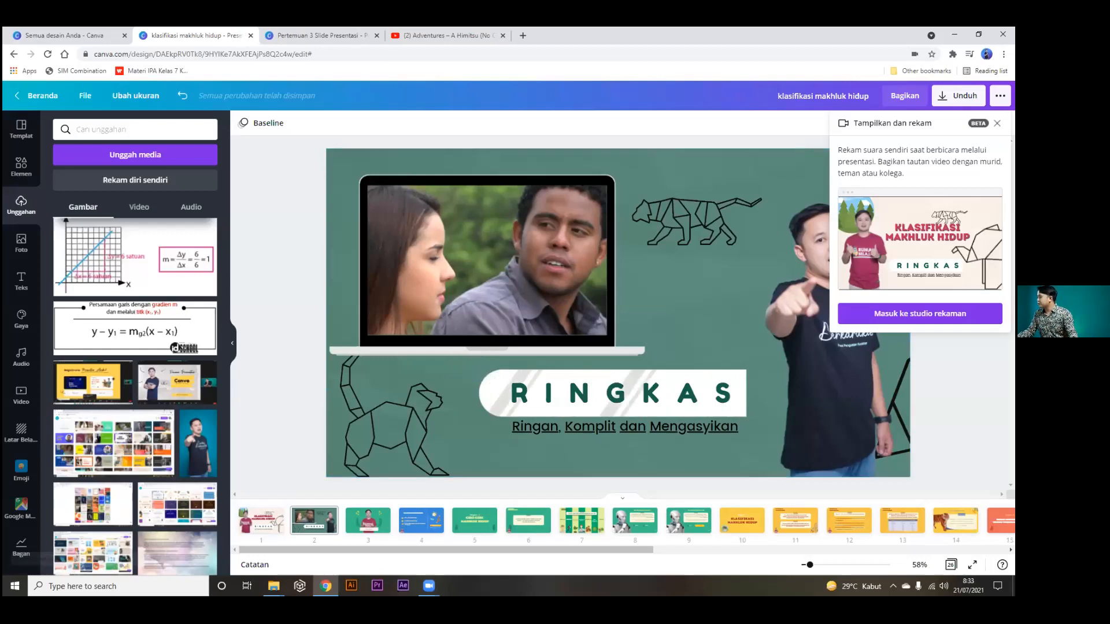
left_click(997, 123)
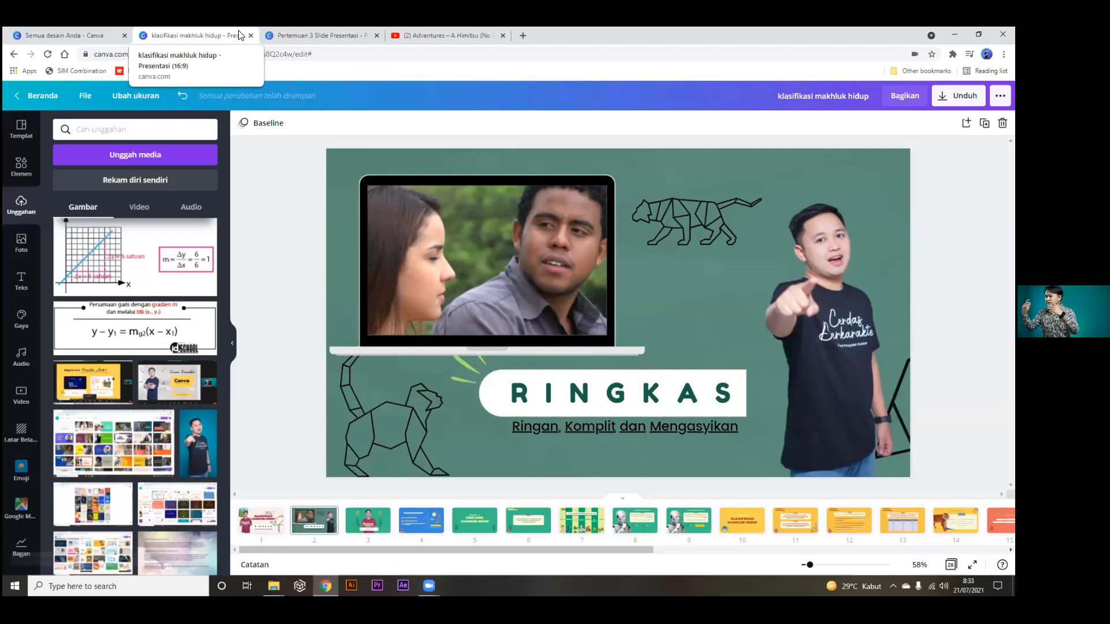
Present the 'Pertemuan 3 Slide Presentasi' deck full screen and advance to Agenda Hari ini.
left_click(319, 29)
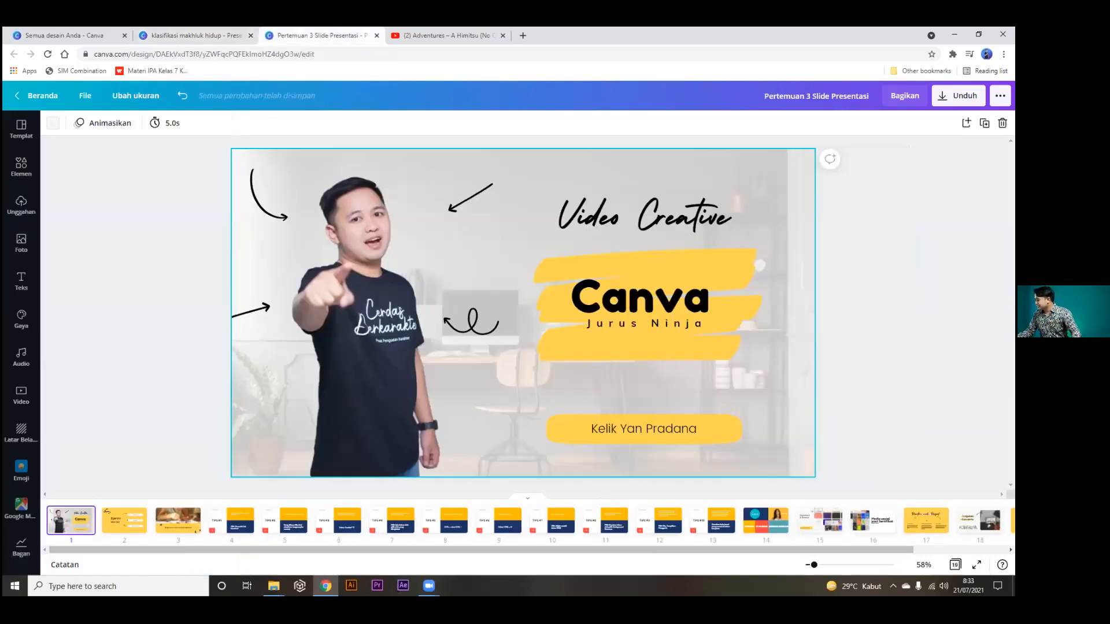
left_click(976, 565)
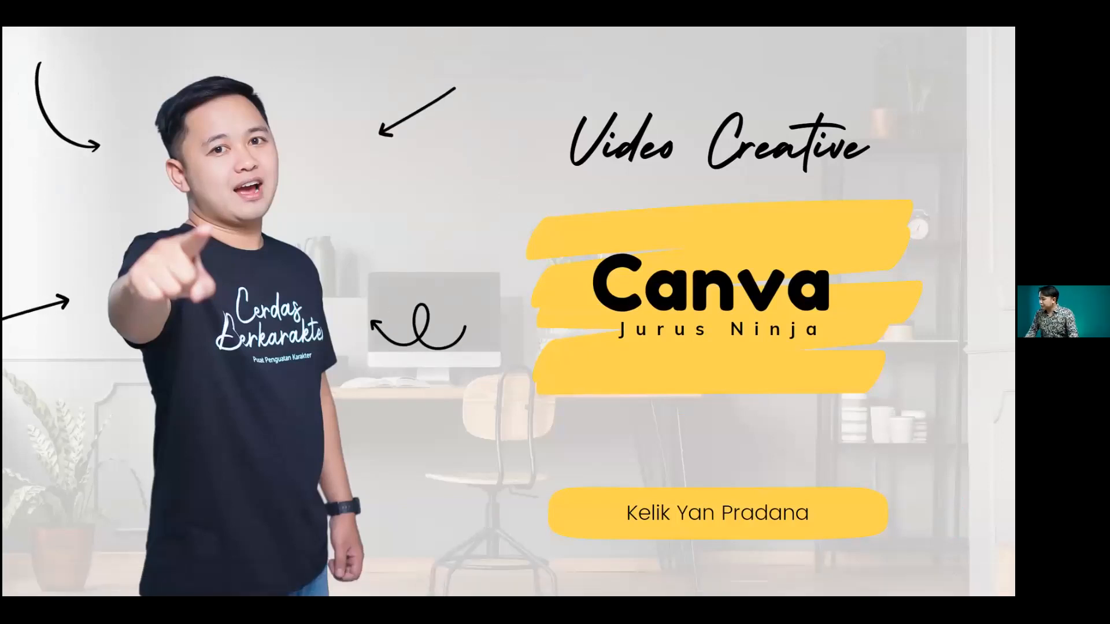
left_click(954, 503)
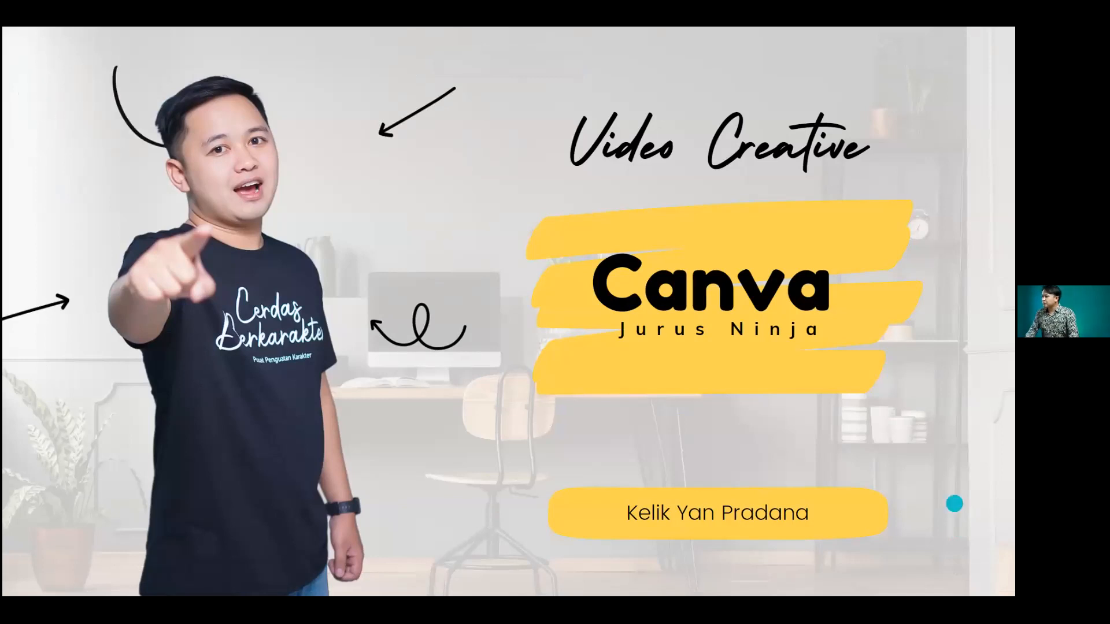
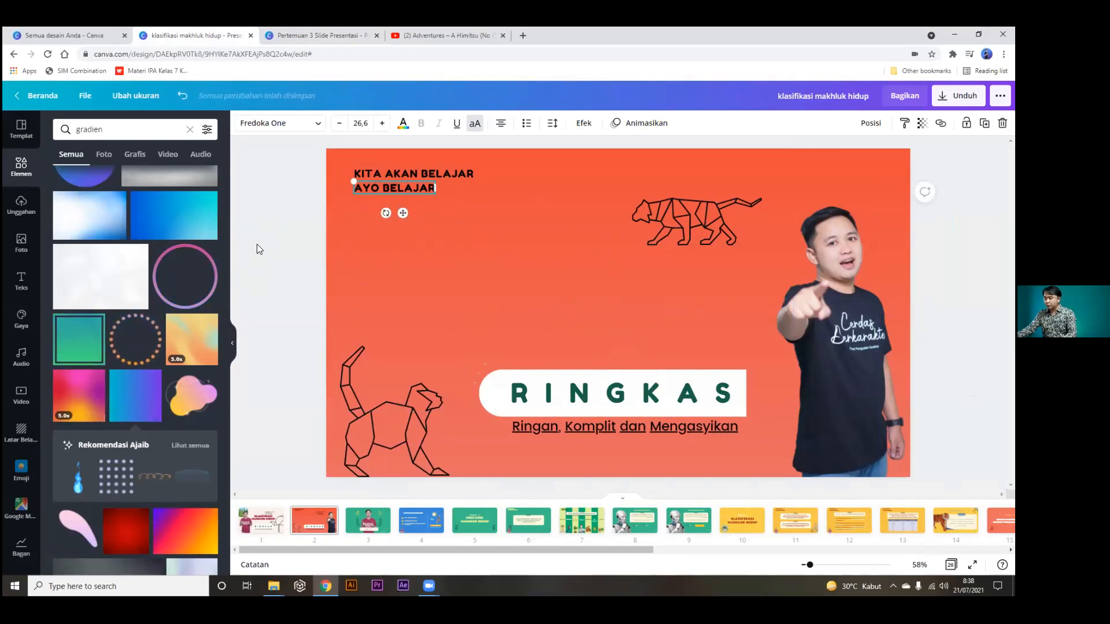
Add a paragraph text box on the RINGKAS slide, then view TIPS #4 in the Pertemuan 3 deck.
key("t")
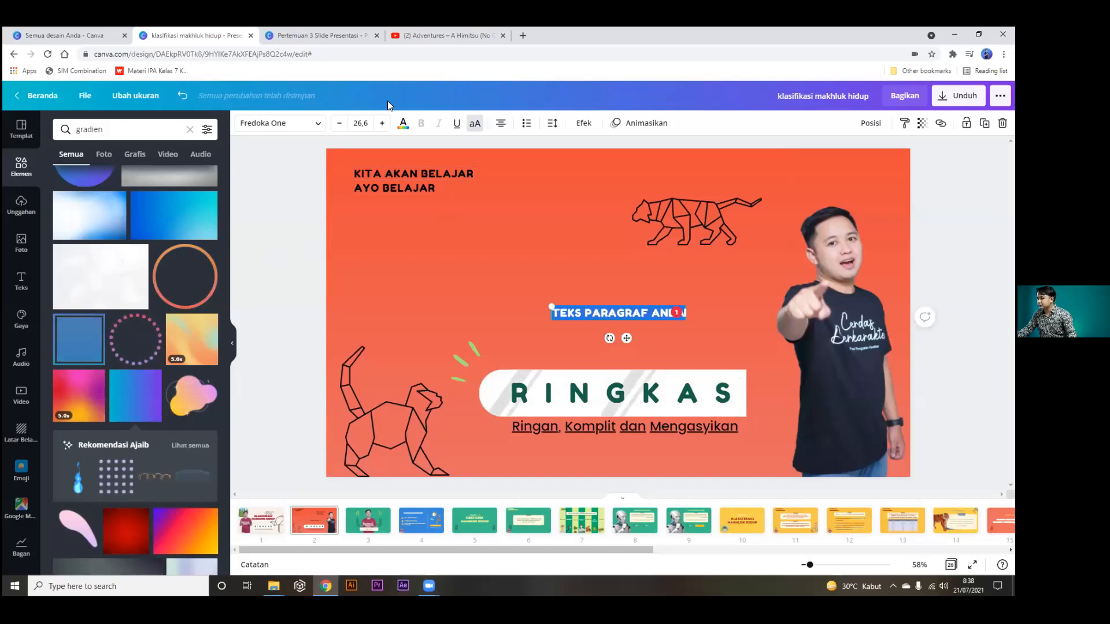
left_click(313, 37)
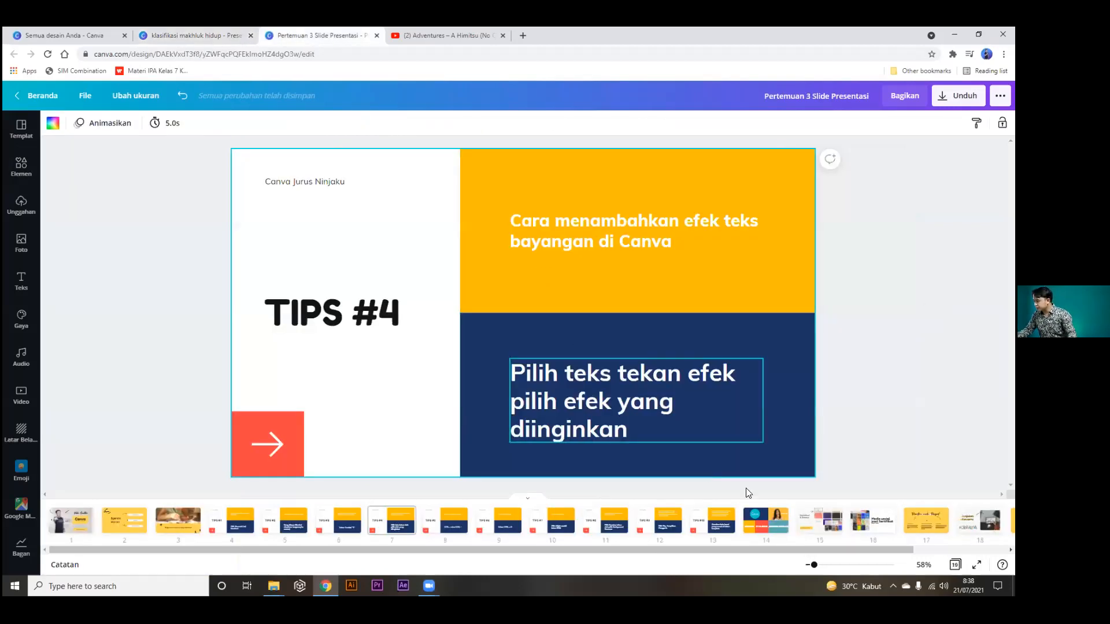
Show TIPS #4 full screen, exit, and go back to the klasifikasi makhluk hidup design.
left_click(976, 565)
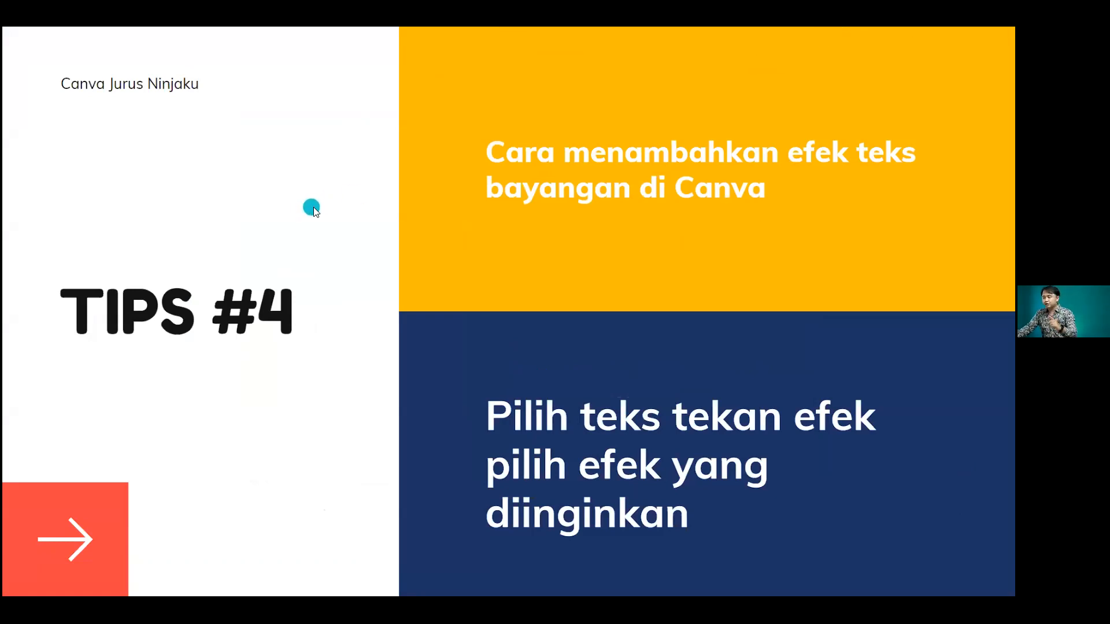
key("Escape")
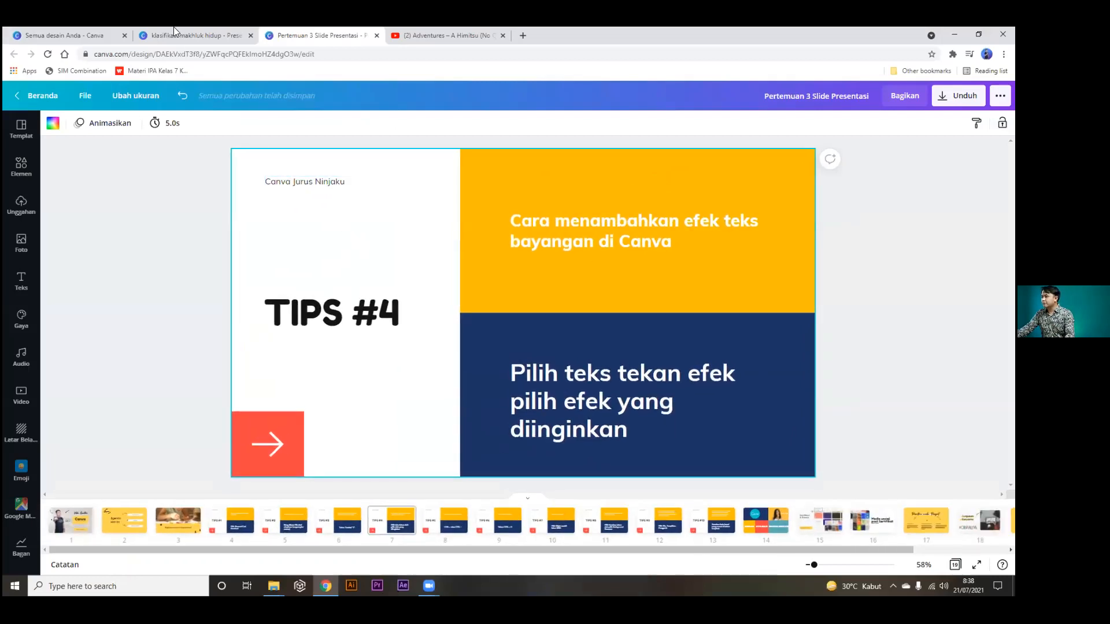
left_click(175, 33)
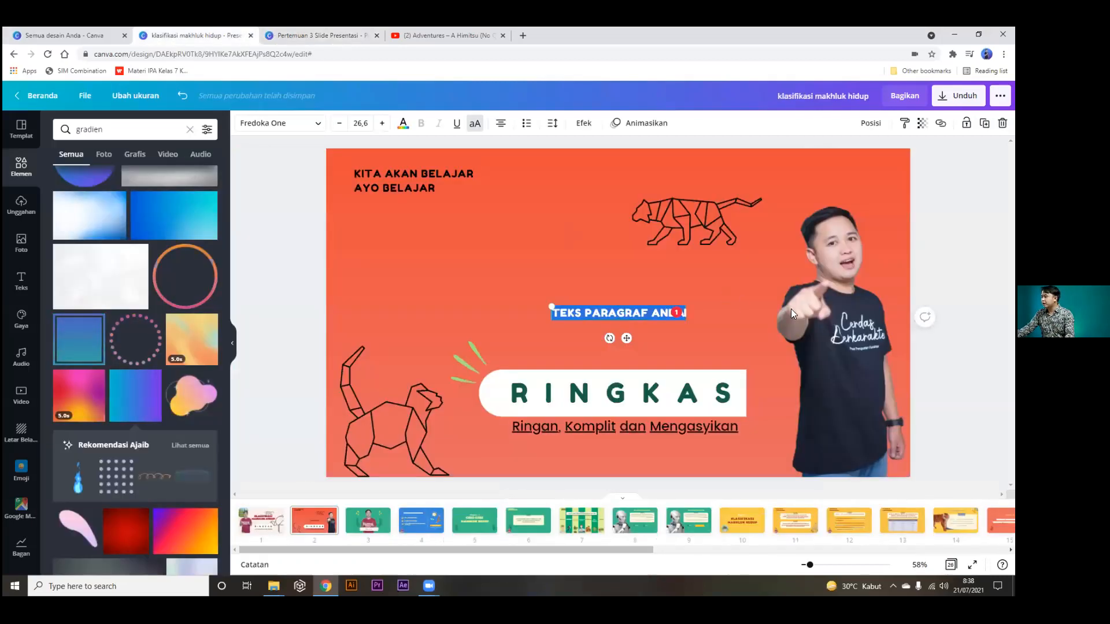
Try the Timbul, Sudut and Lipatan Halaman shadows and Photogenic filters on the person photo.
left_click(848, 309)
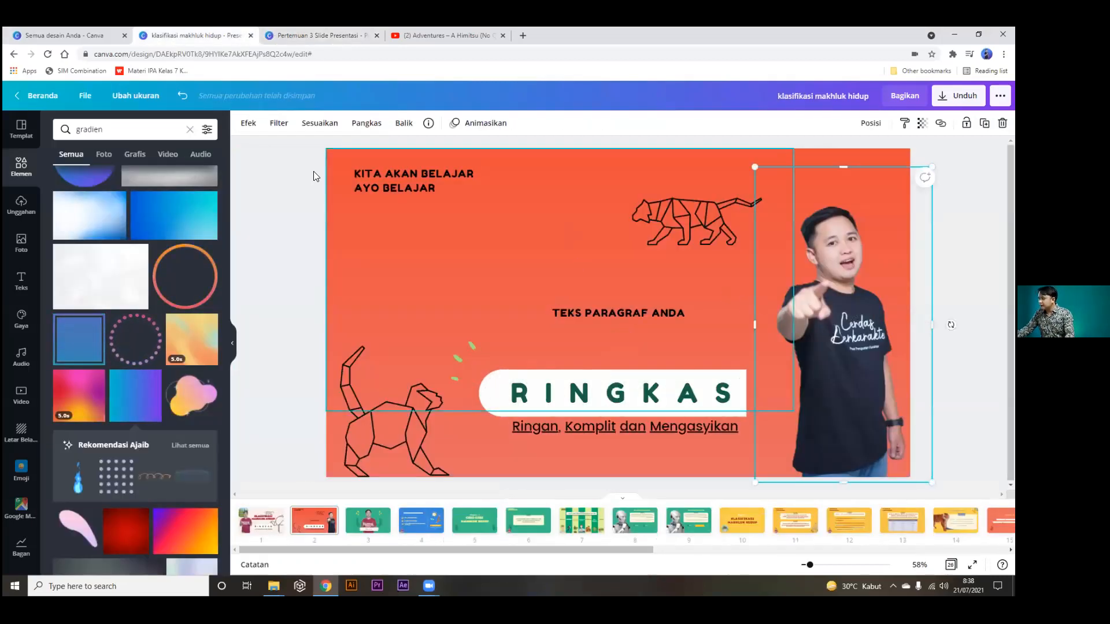
left_click(249, 123)
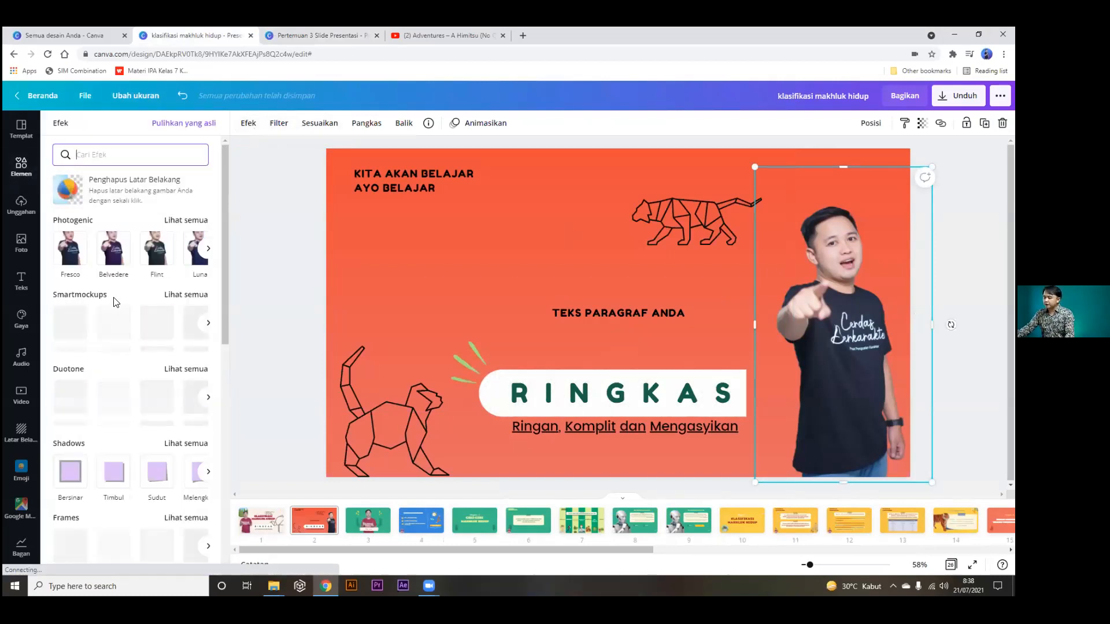
left_click(111, 477)
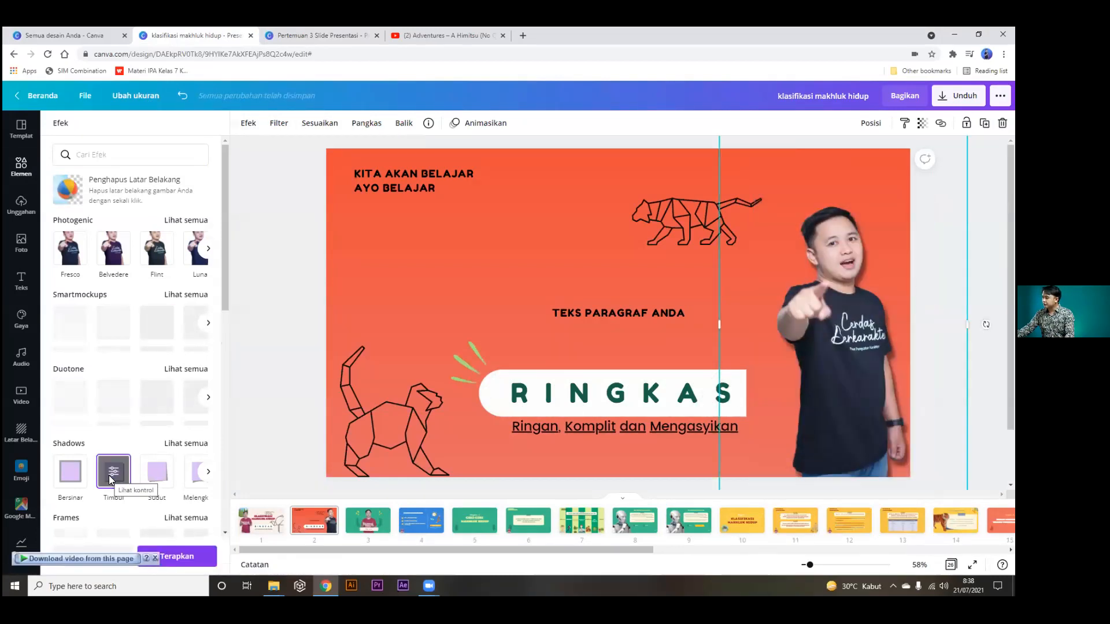
left_click(154, 480)
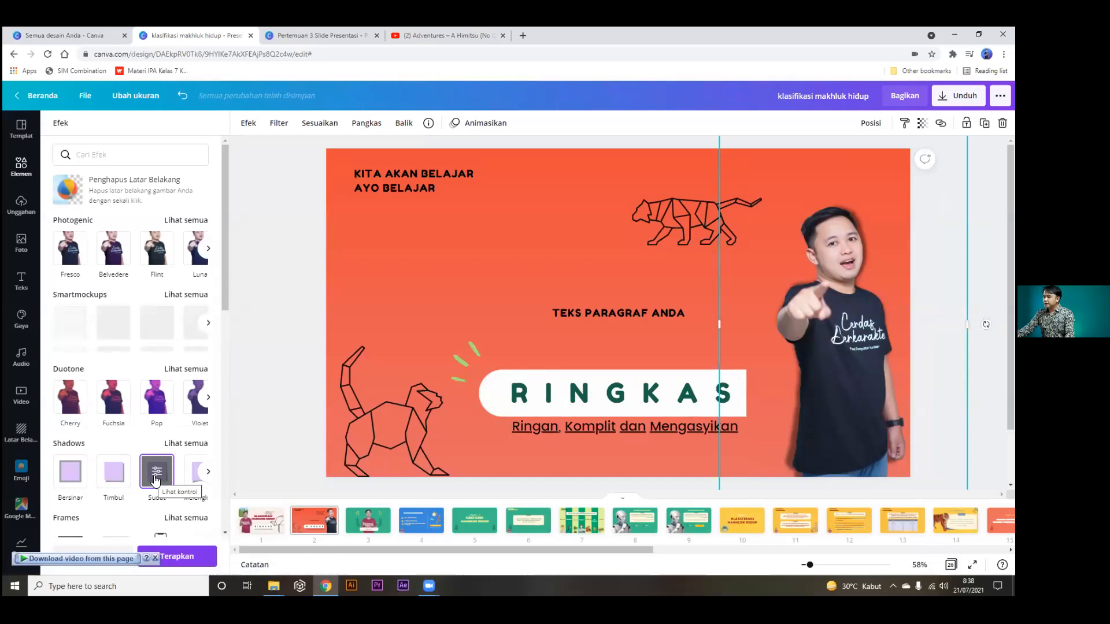
left_click(208, 472)
left_click(143, 477)
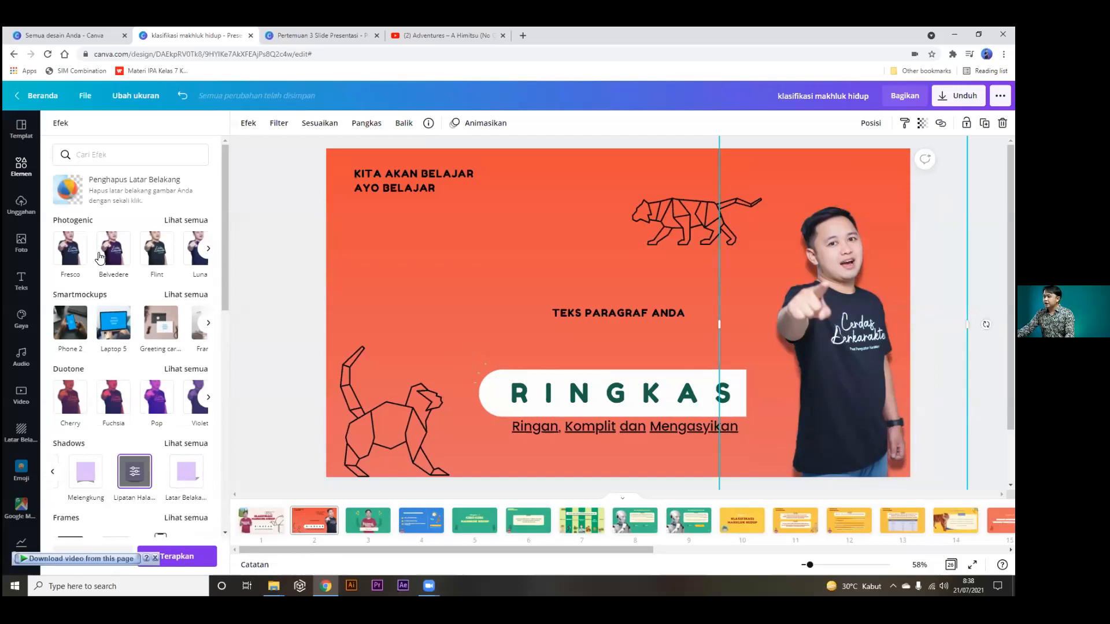
left_click(184, 224)
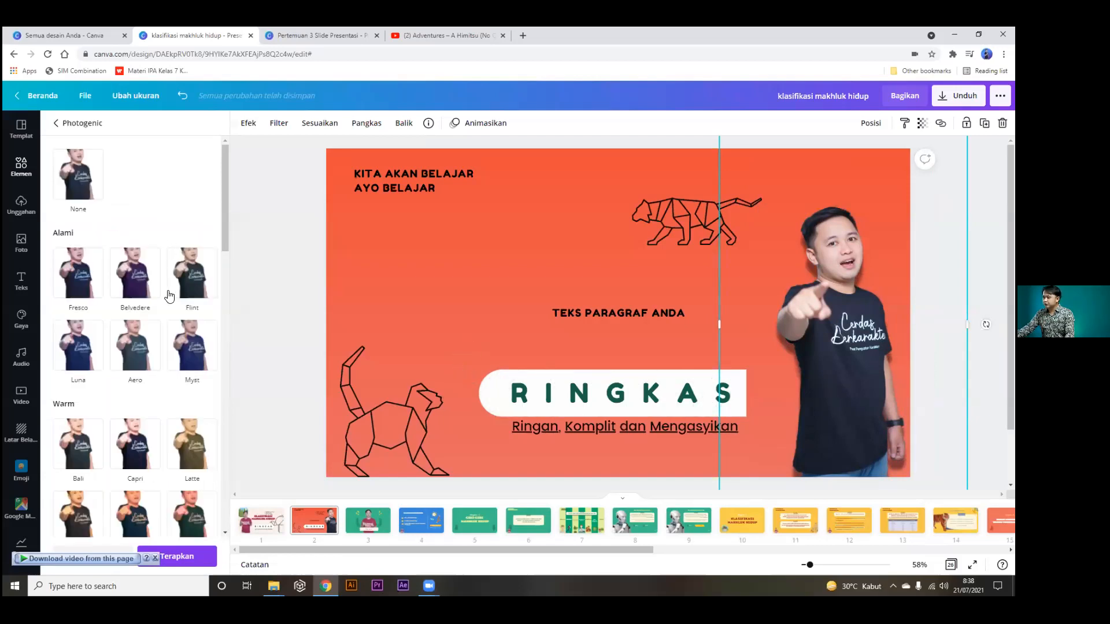
left_click(56, 122)
Try the Trace and Radiate glitch effects and the Shake and Flow liquify effects on the photo.
scroll(161, 302, "down", 4)
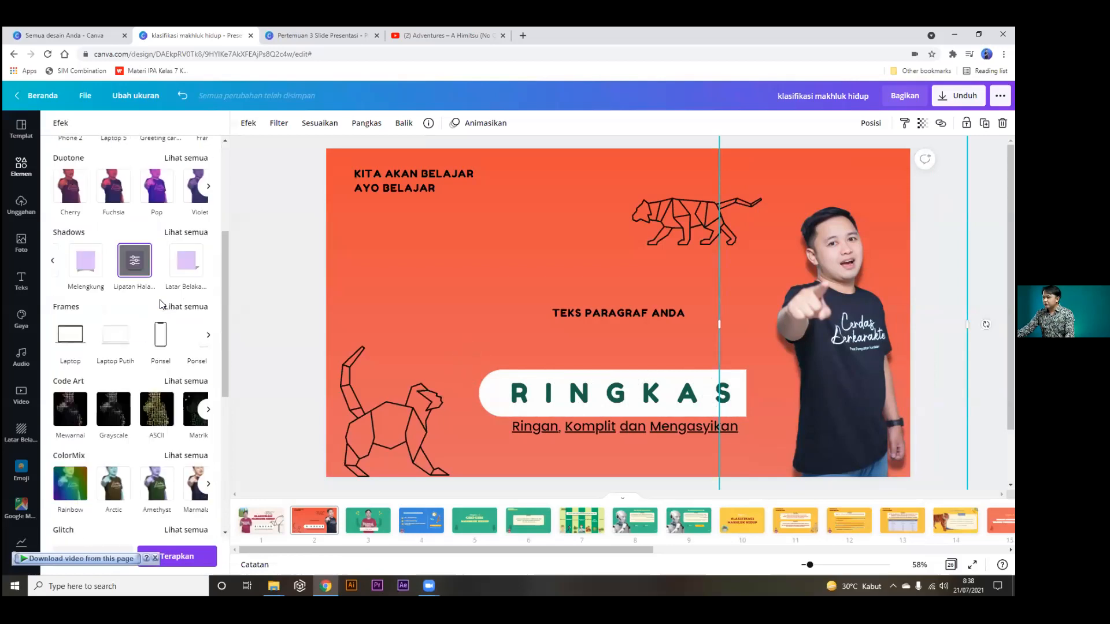
scroll(161, 305, "down", 2)
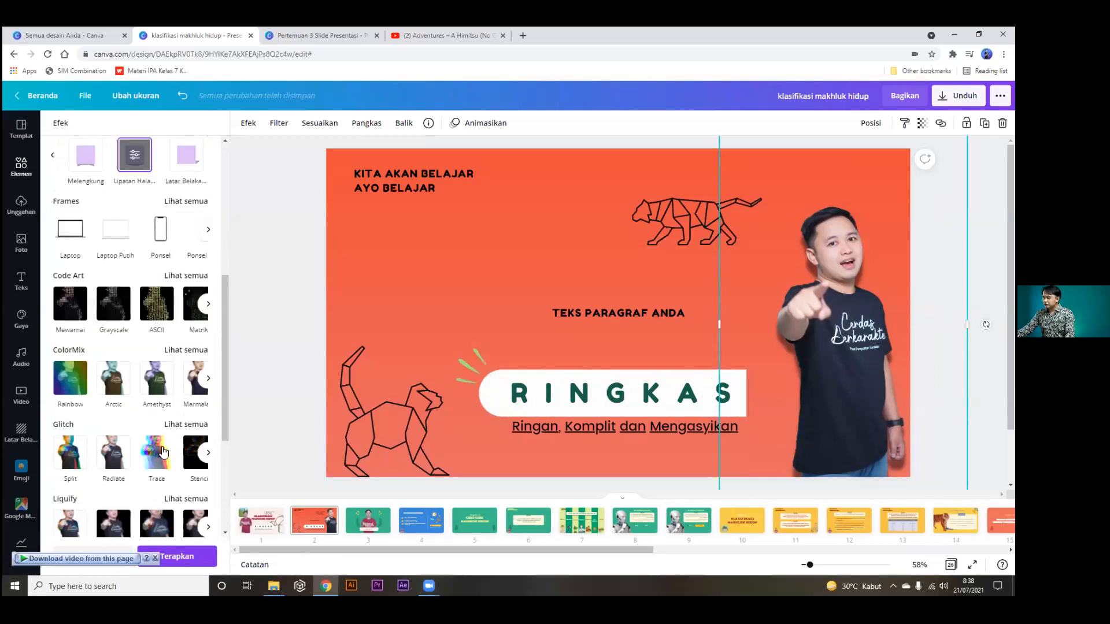
left_click(157, 453)
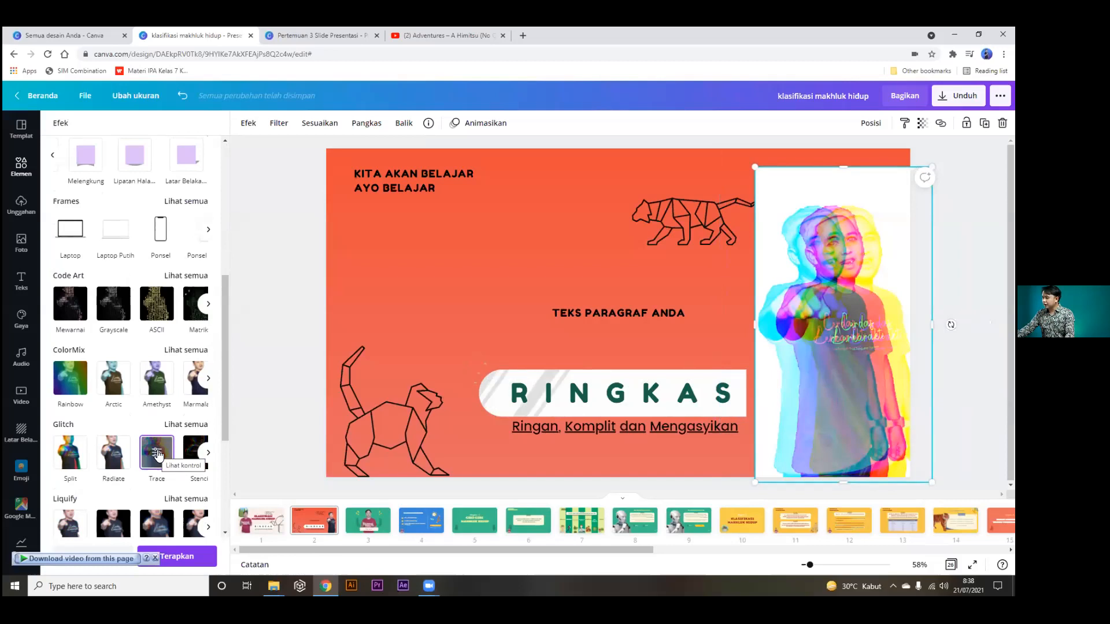
left_click(102, 460)
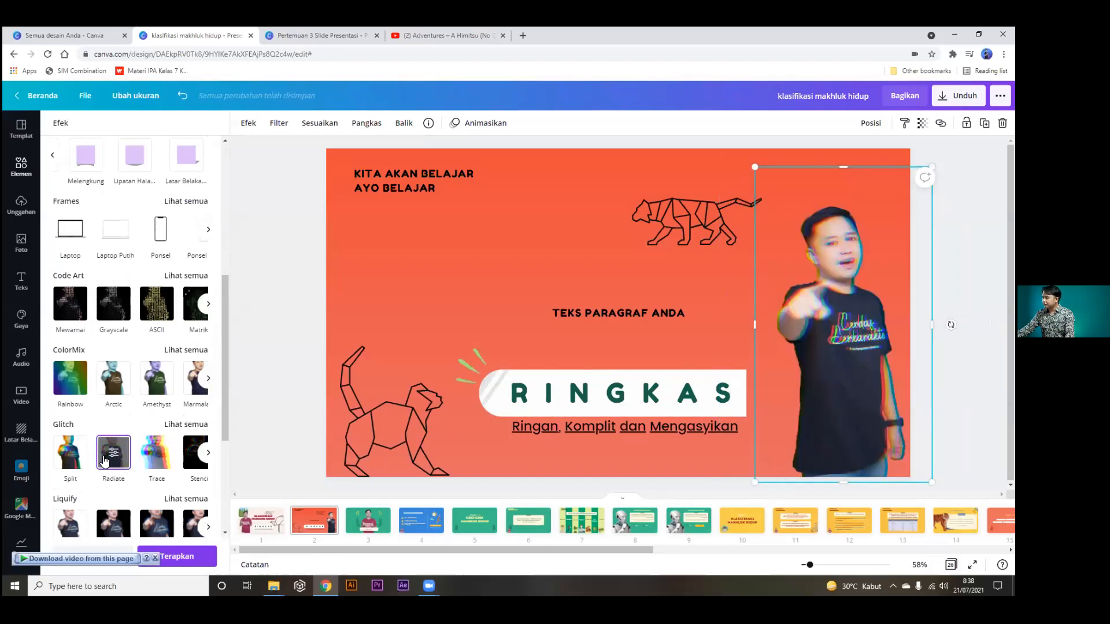
scroll(137, 400, "down", 3)
left_click(71, 369)
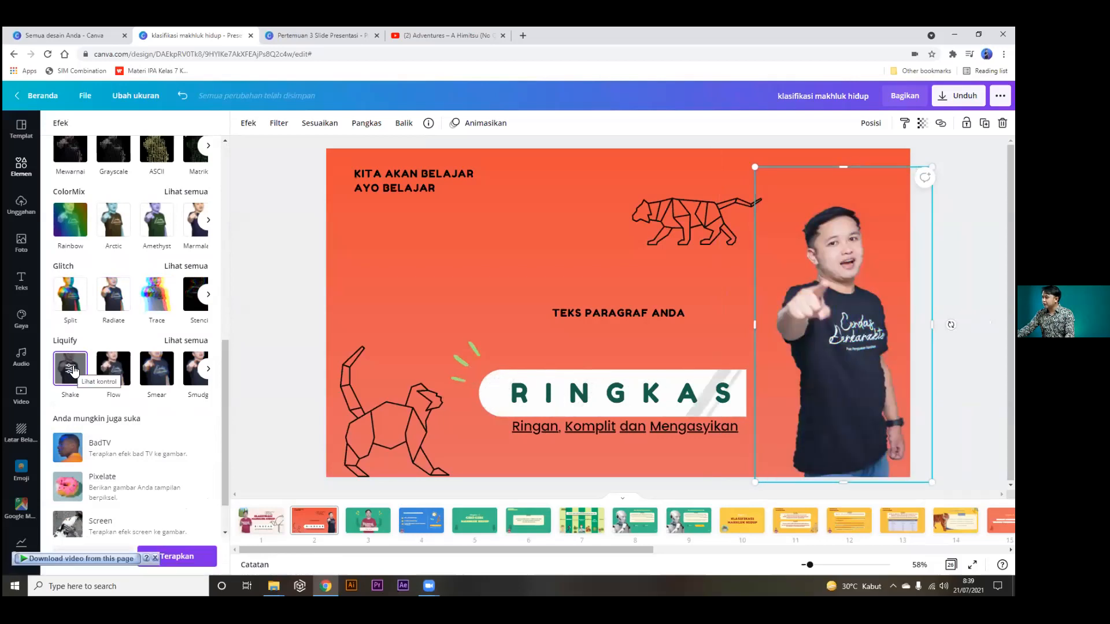
left_click(115, 371)
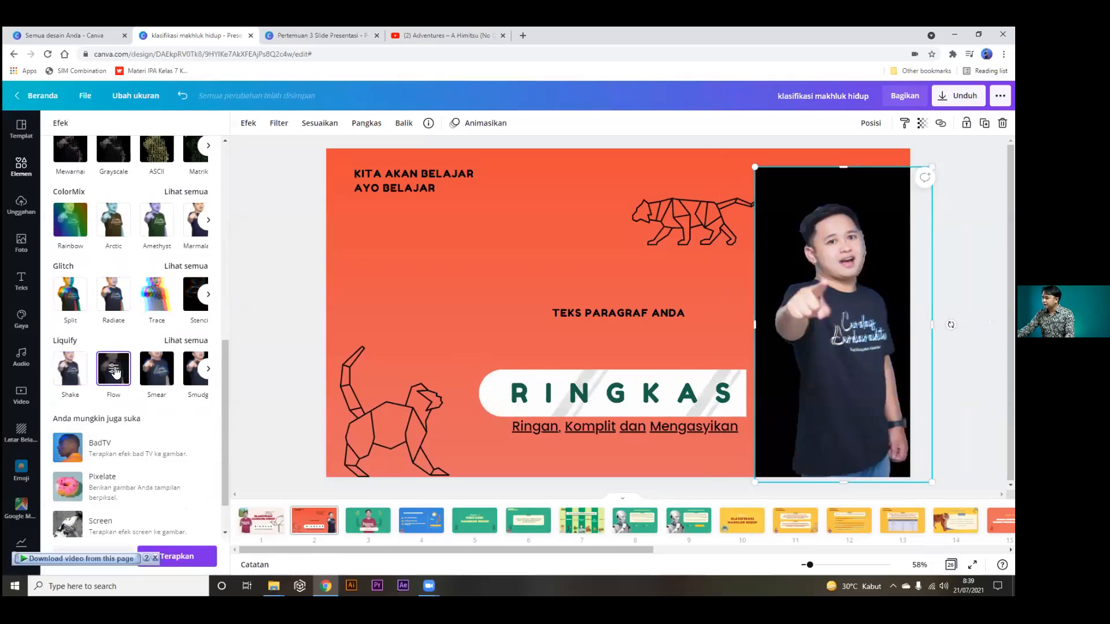
left_click(72, 370)
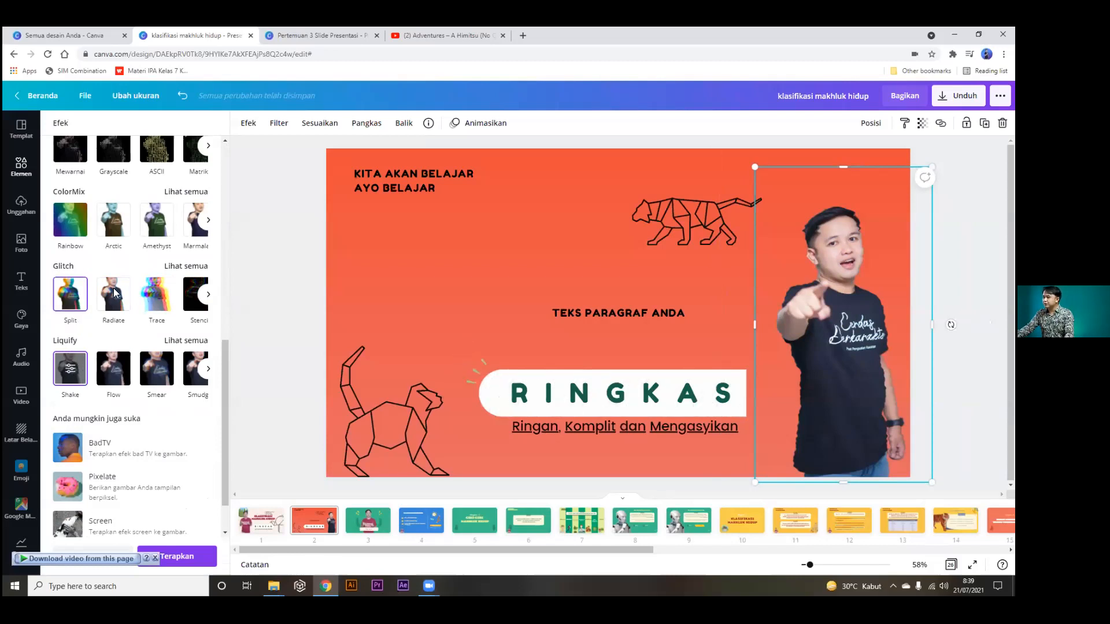
Settle on the Trace glitch effect for the photo and switch to the Pertemuan 3 deck.
left_click(159, 296)
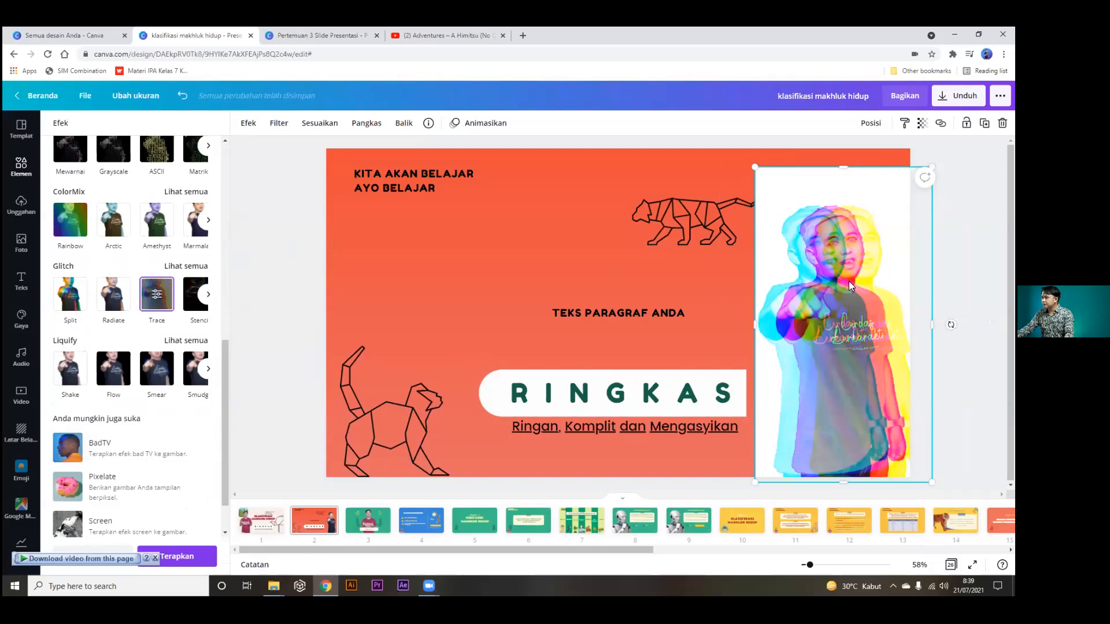
left_click(250, 124)
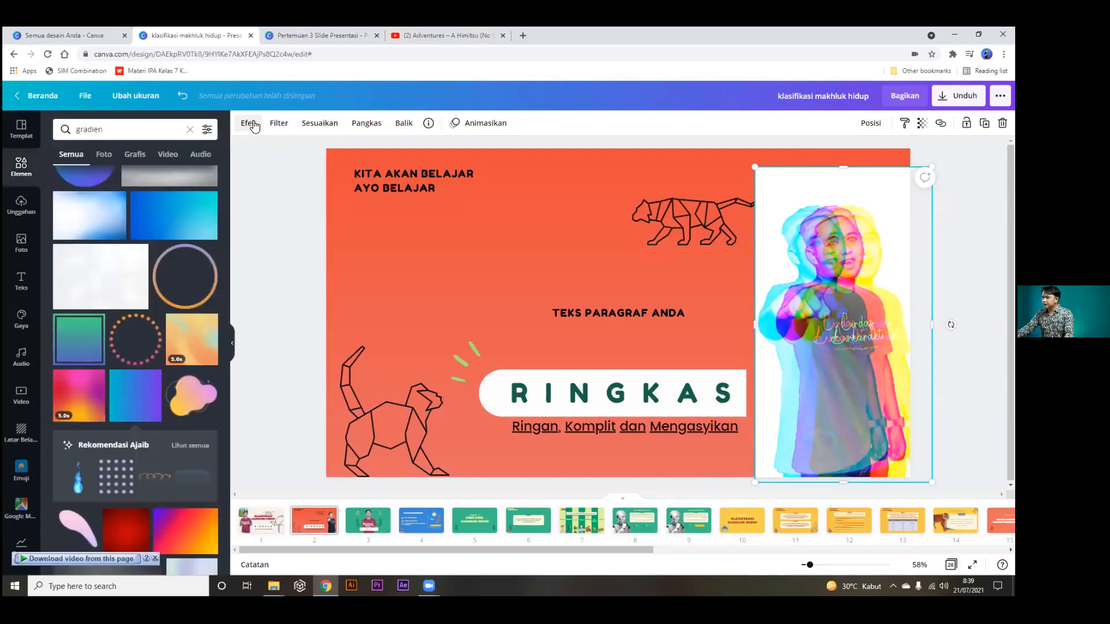
left_click(252, 124)
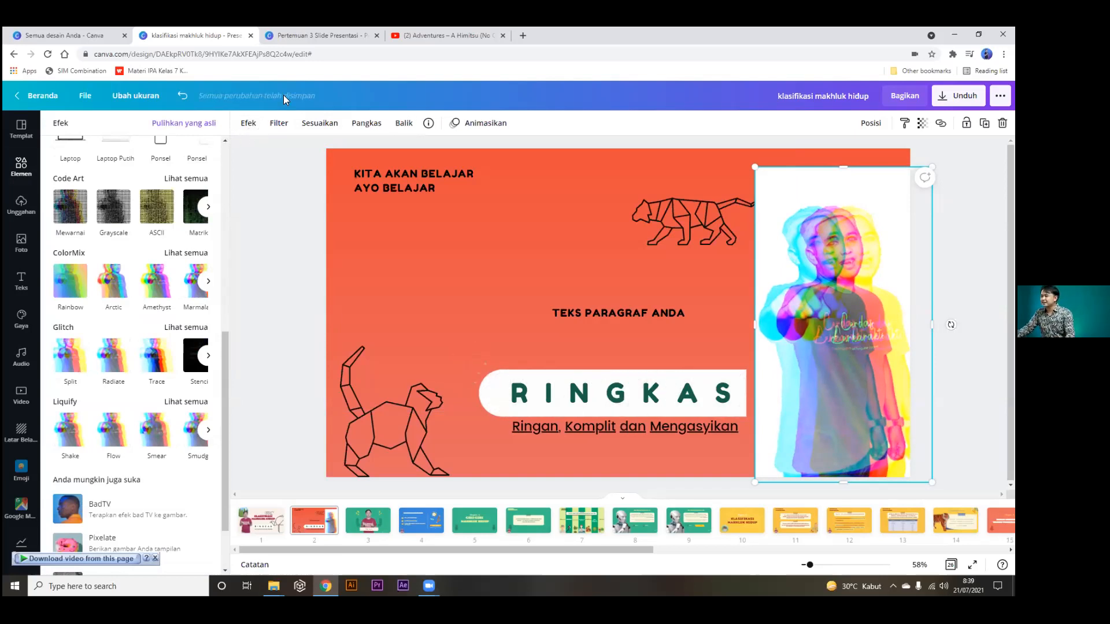
left_click(305, 35)
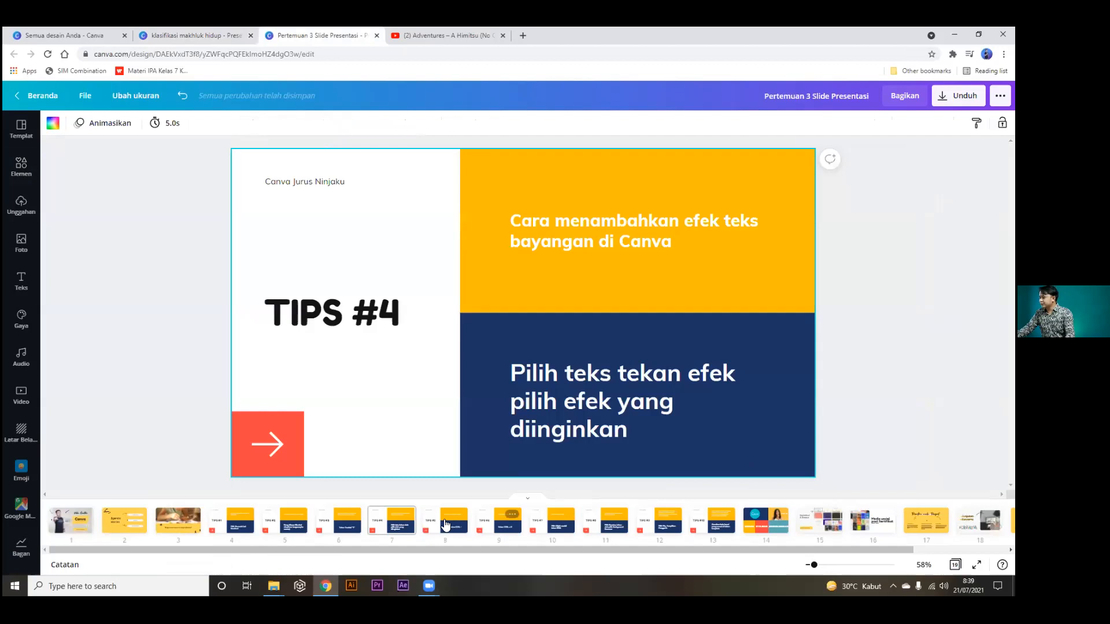
Zoom TIPS #5 out and in with Ctrl+minus/plus, then return to TIPS #4 and the klasifikasi design.
left_click(445, 525)
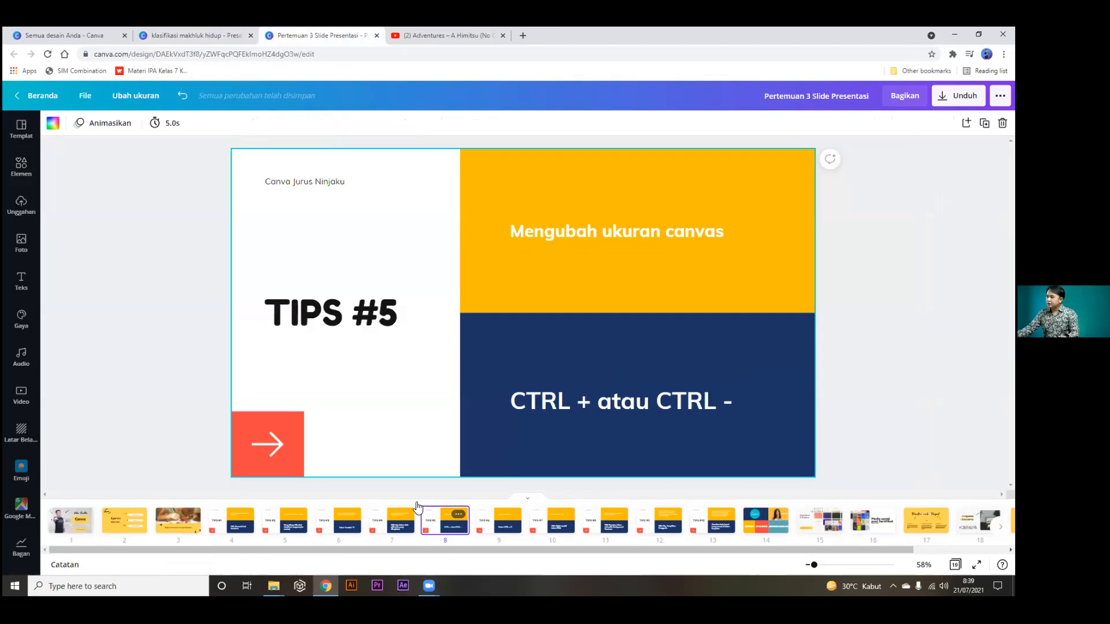
key("ctrl+minus")
key("ctrl+minus")
key("ctrl+minus")
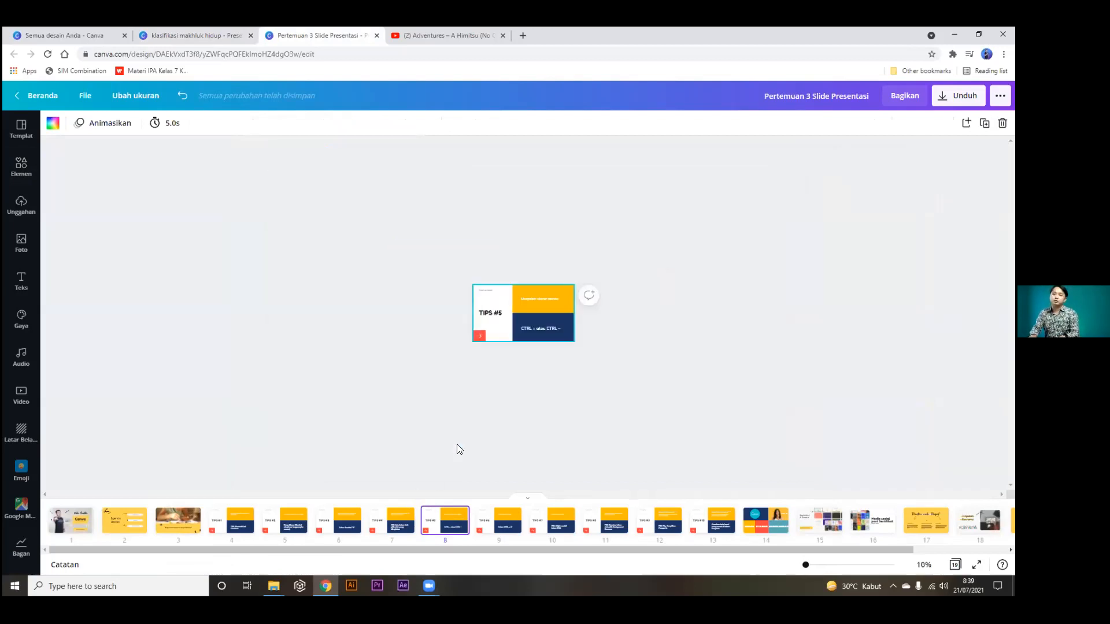
key("ctrl+plus")
key("ctrl+plus")
key("ctrl+plus")
key("ctrl+plus")
key("ctrl+plus")
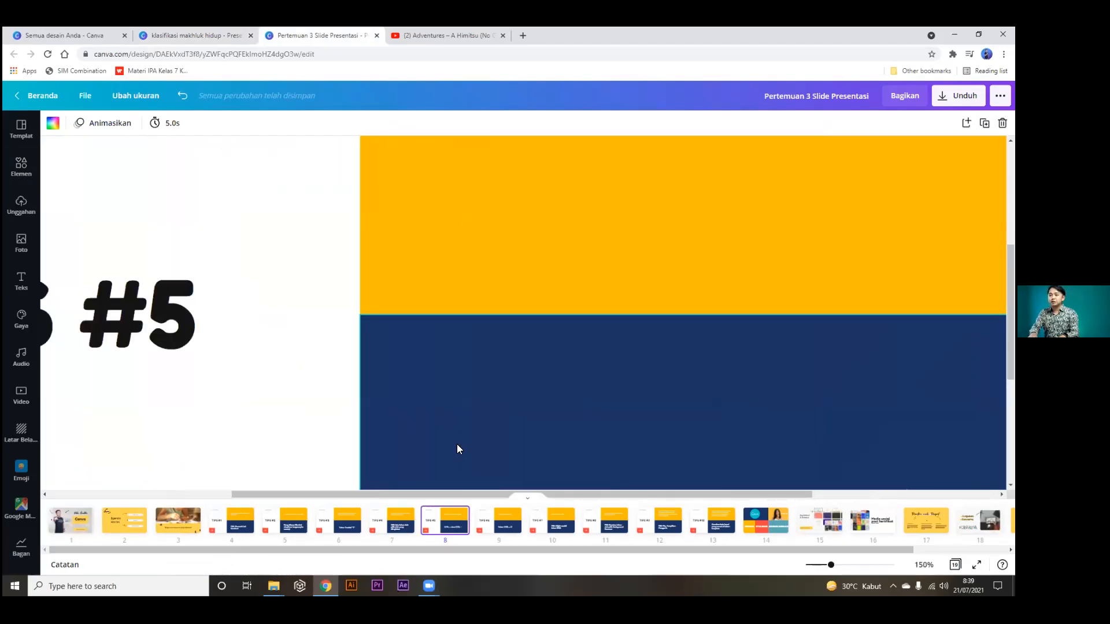
key("ctrl+minus")
key("ctrl+minus")
key("ctrl+minus")
key("ctrl+minus")
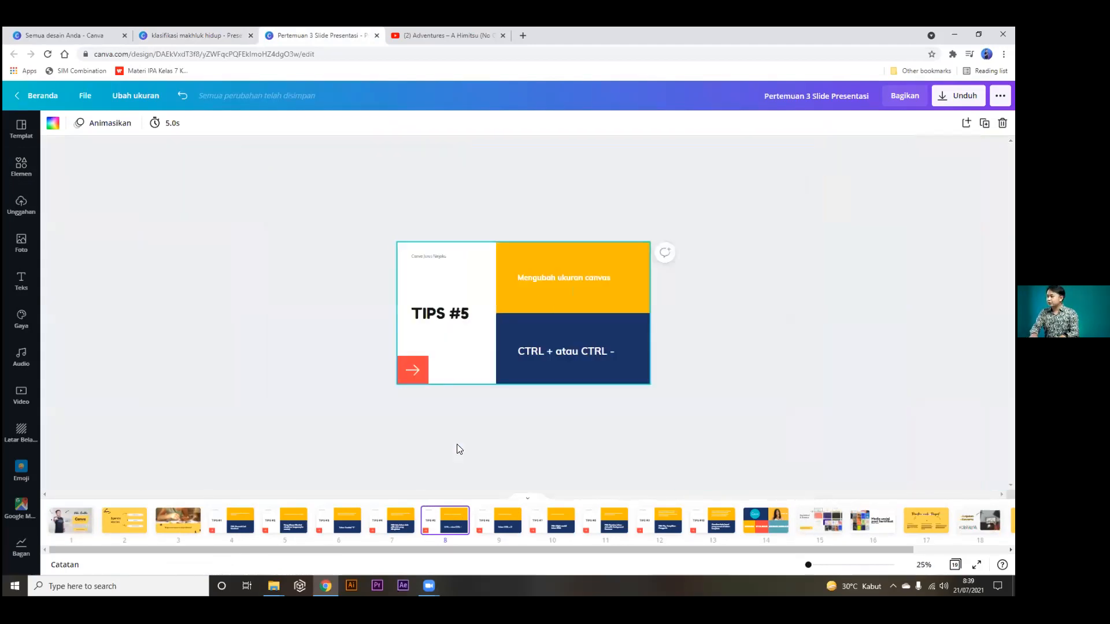
key("ctrl+plus")
key("ctrl+plus")
key("ctrl+plus")
key("ctrl+minus")
key("ctrl+minus")
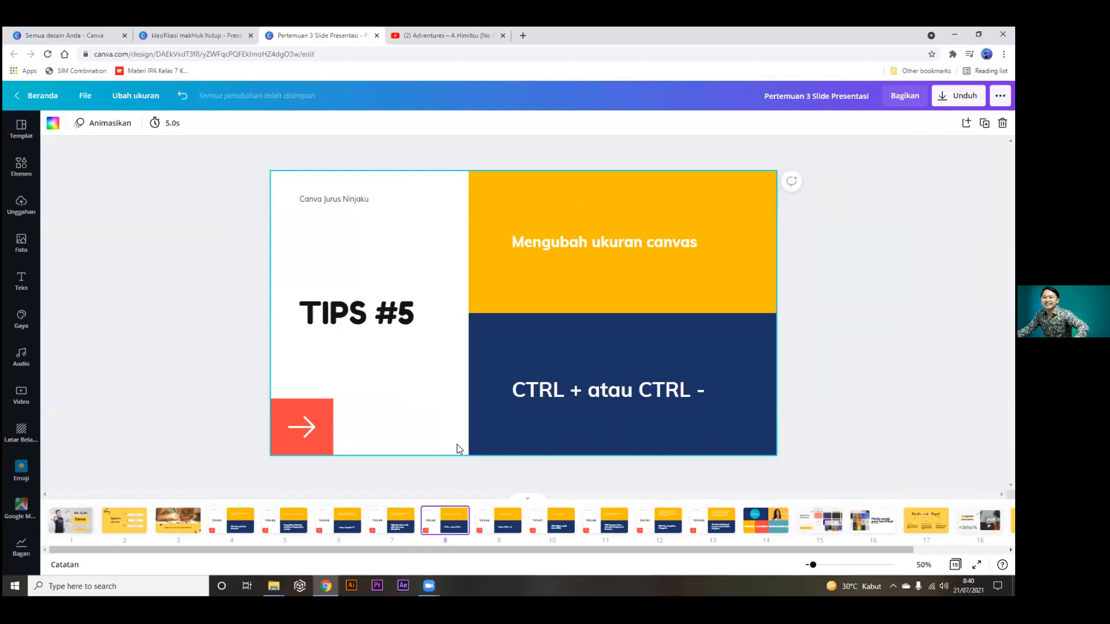
left_click(388, 524)
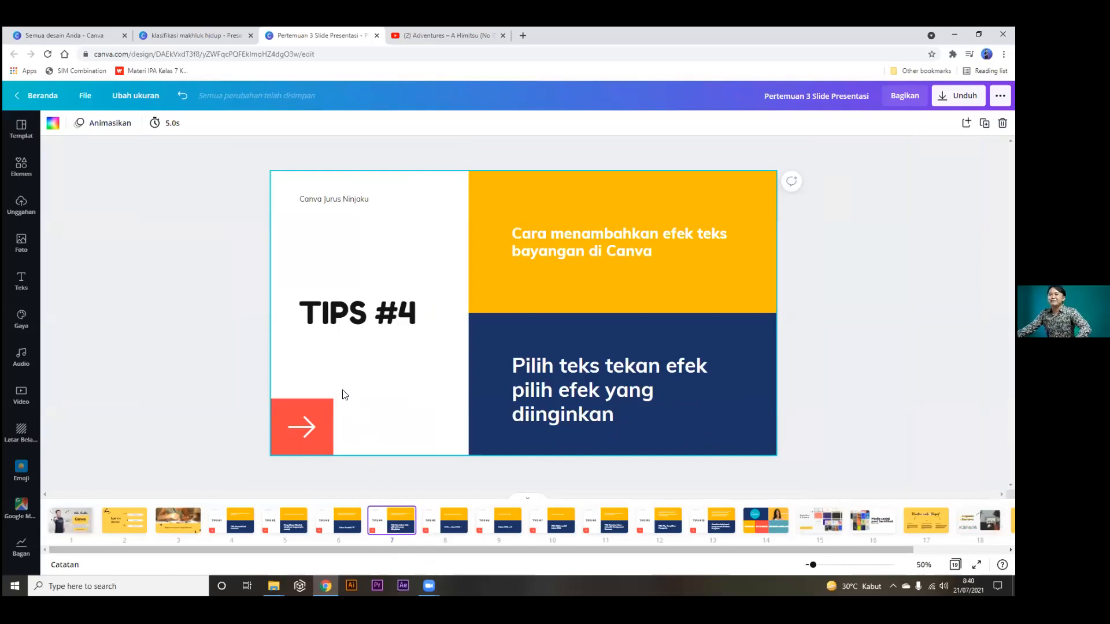
left_click(193, 28)
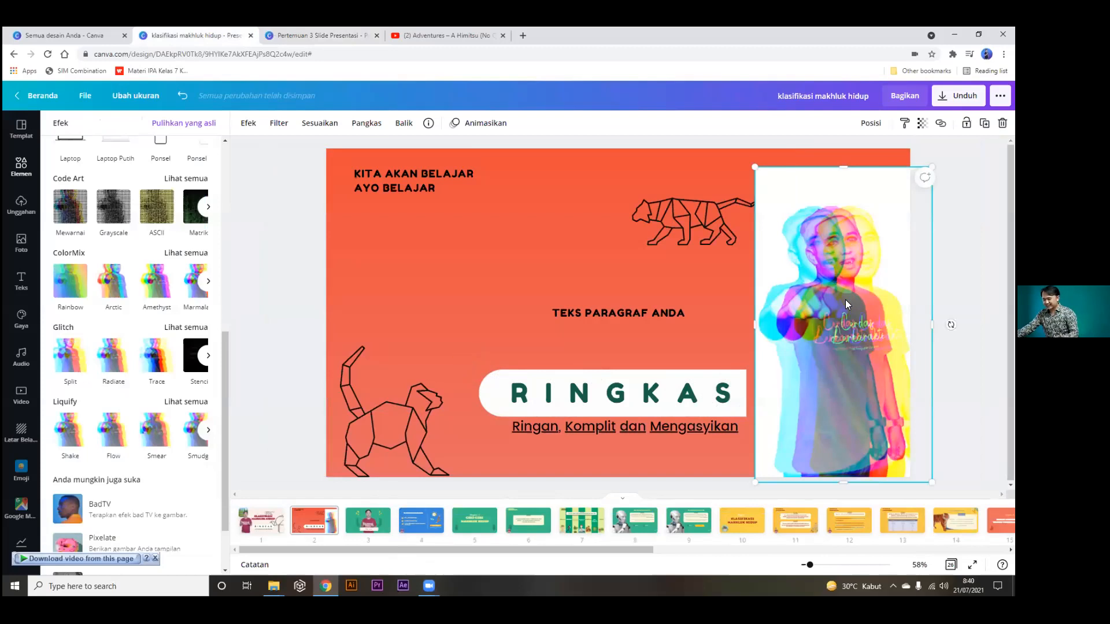
Undo the glitch effect and reposition and shrink the presenter photo to show the full figure.
key("ctrl+z")
key("ctrl+z")
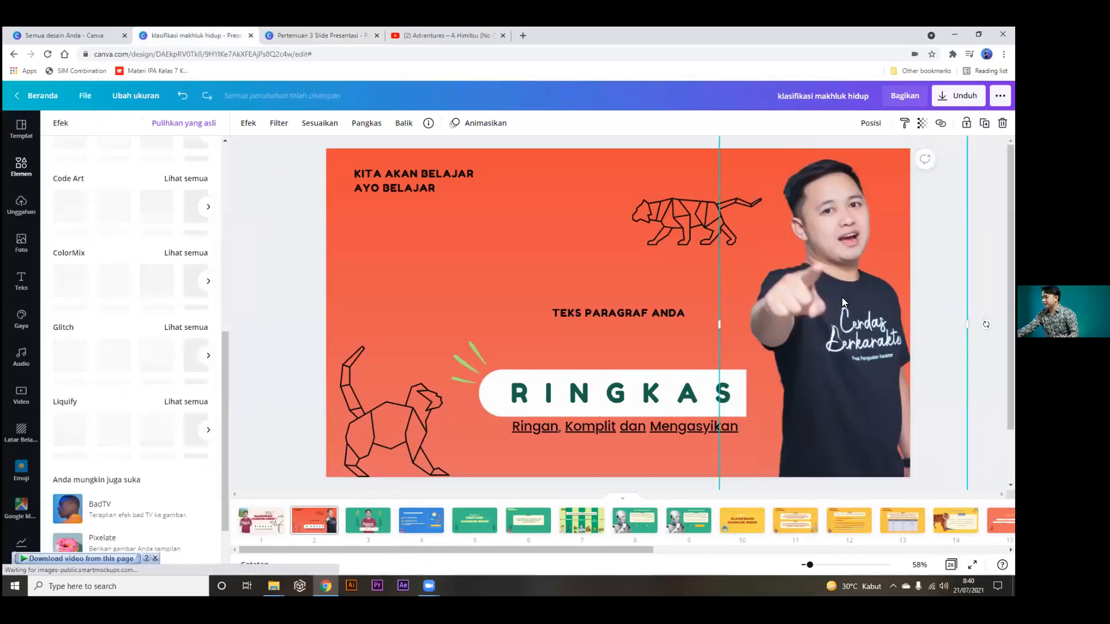
left_click_drag(812, 235, 816, 346)
left_click_drag(724, 214, 825, 361)
left_click_drag(894, 457, 851, 315)
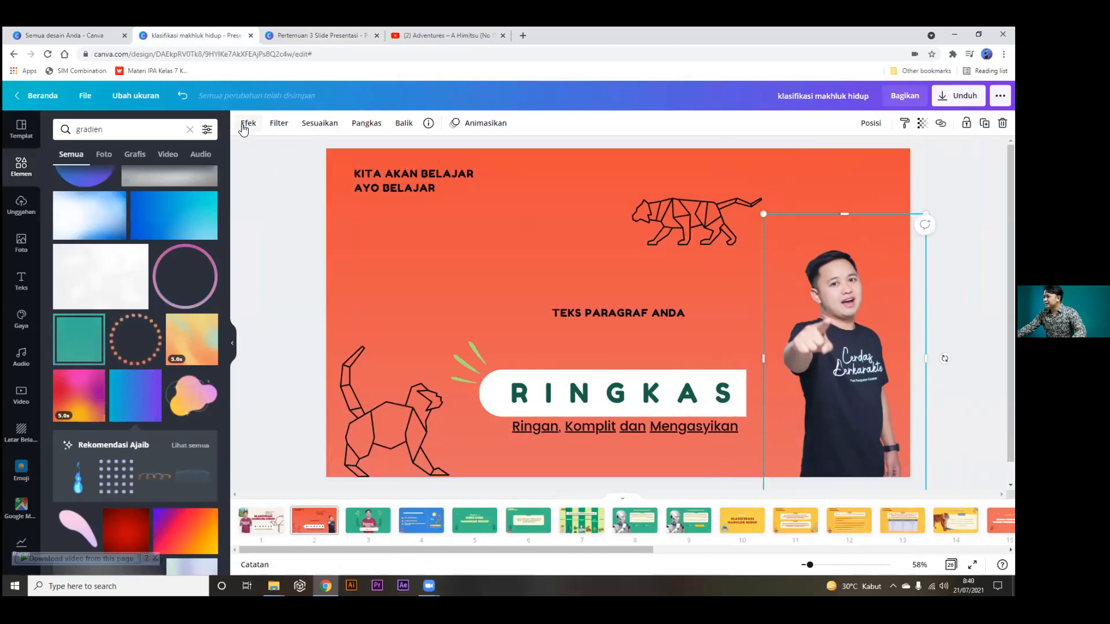
left_click(247, 123)
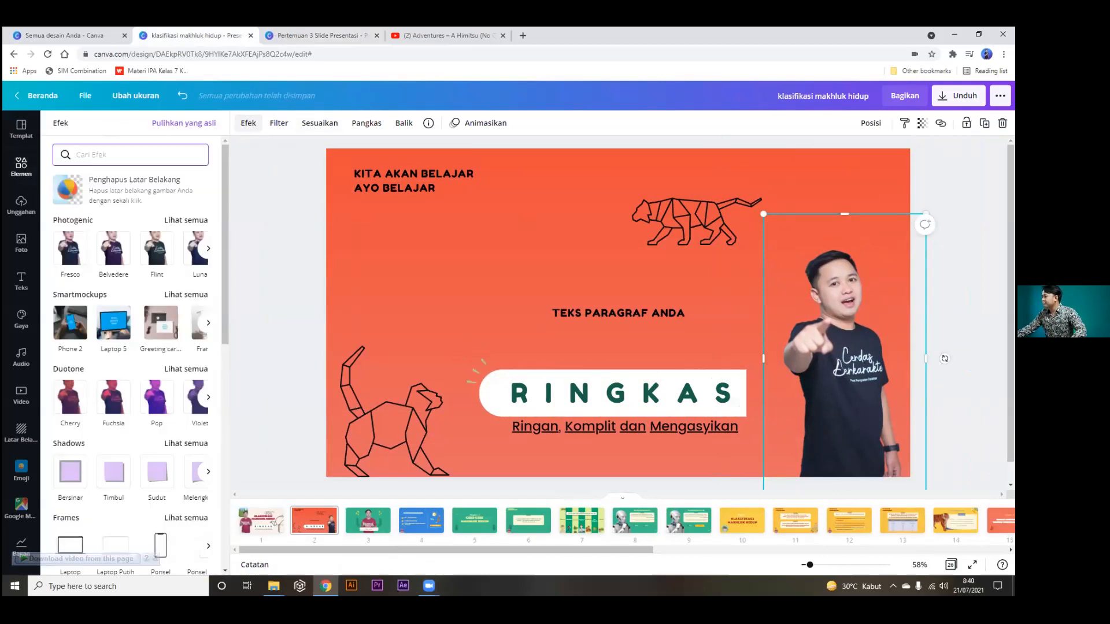
left_click(248, 123)
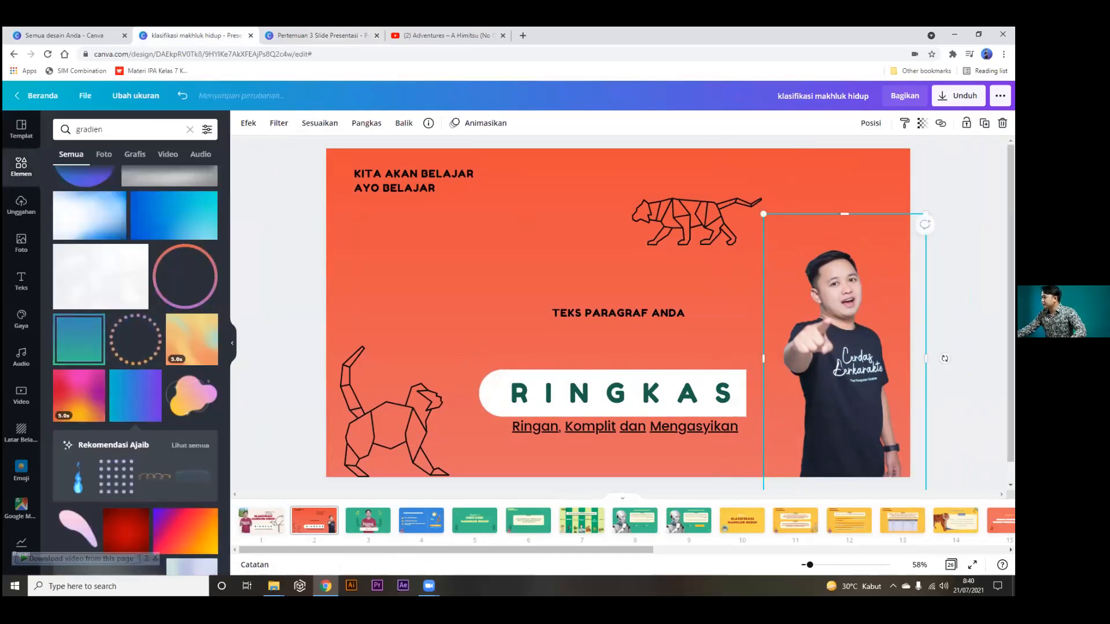
left_click(838, 183)
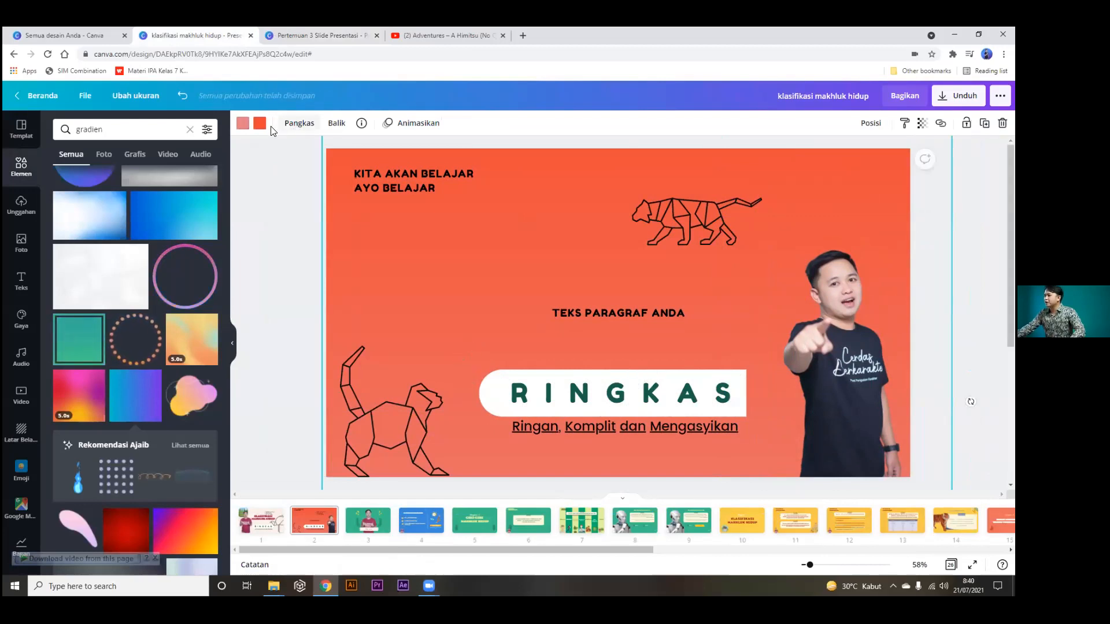
left_click(825, 300)
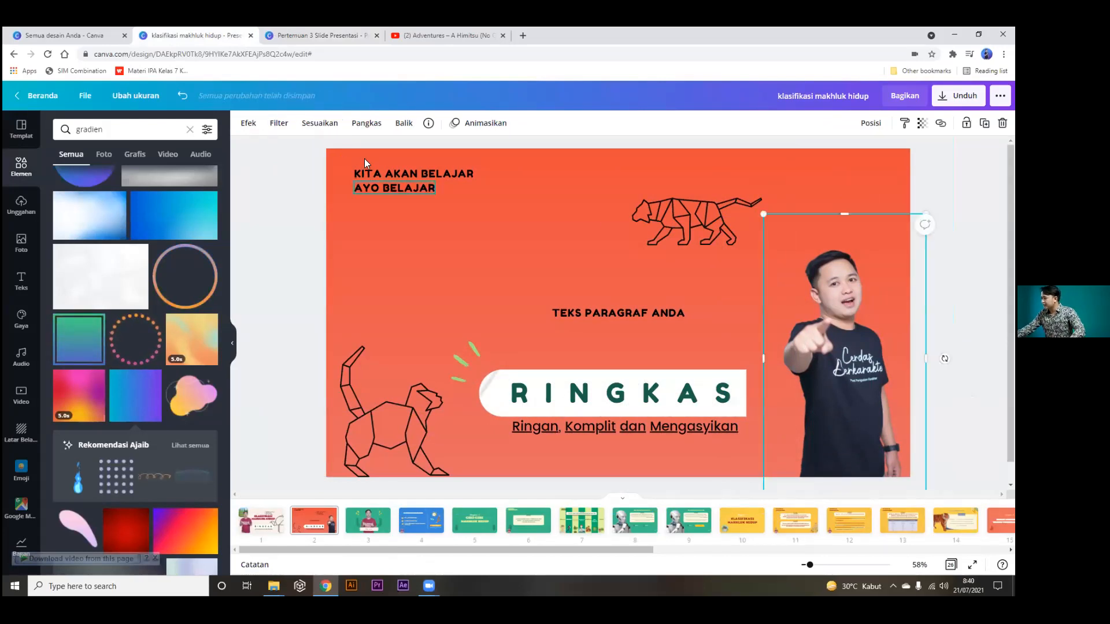
Connect the BadTV effect and apply its Blear scanline style to the presenter photo.
left_click(248, 123)
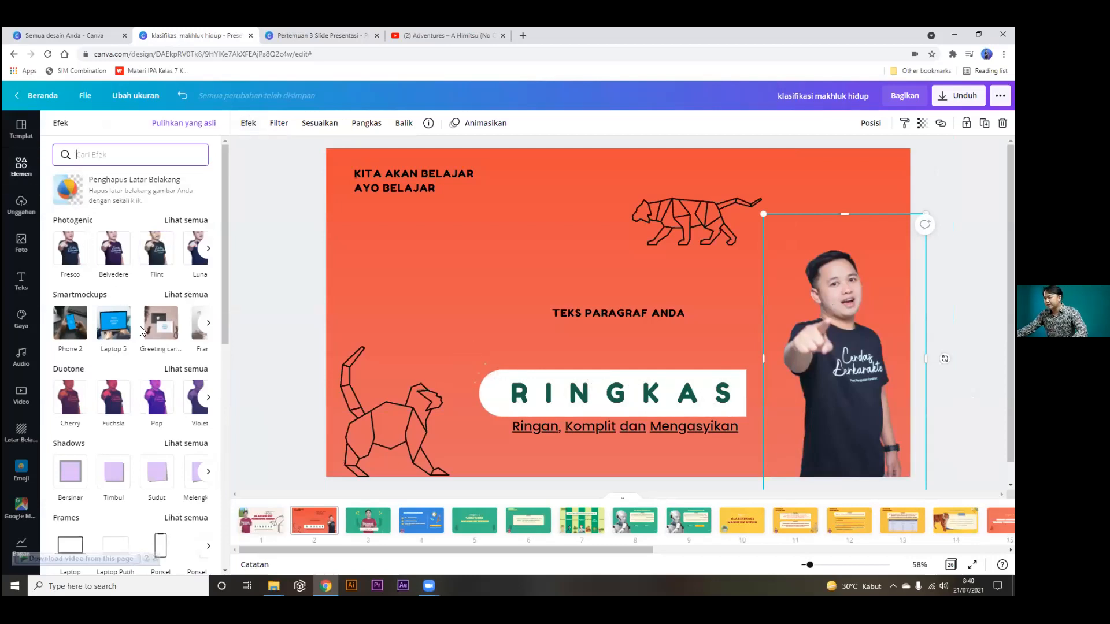
scroll(141, 330, "down", 10)
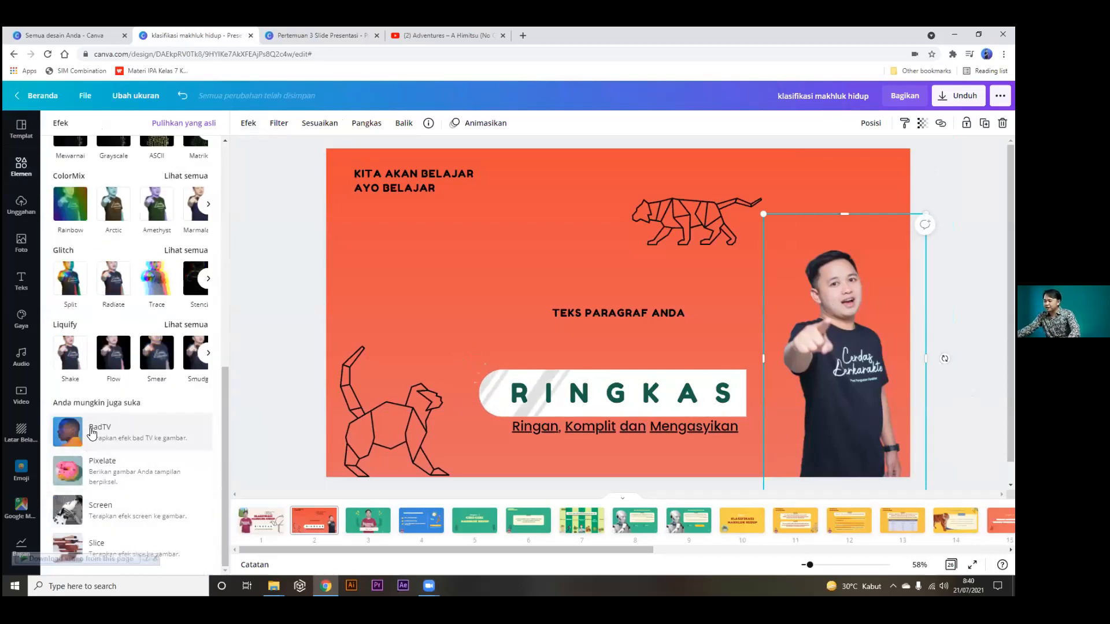
left_click(92, 432)
left_click(131, 516)
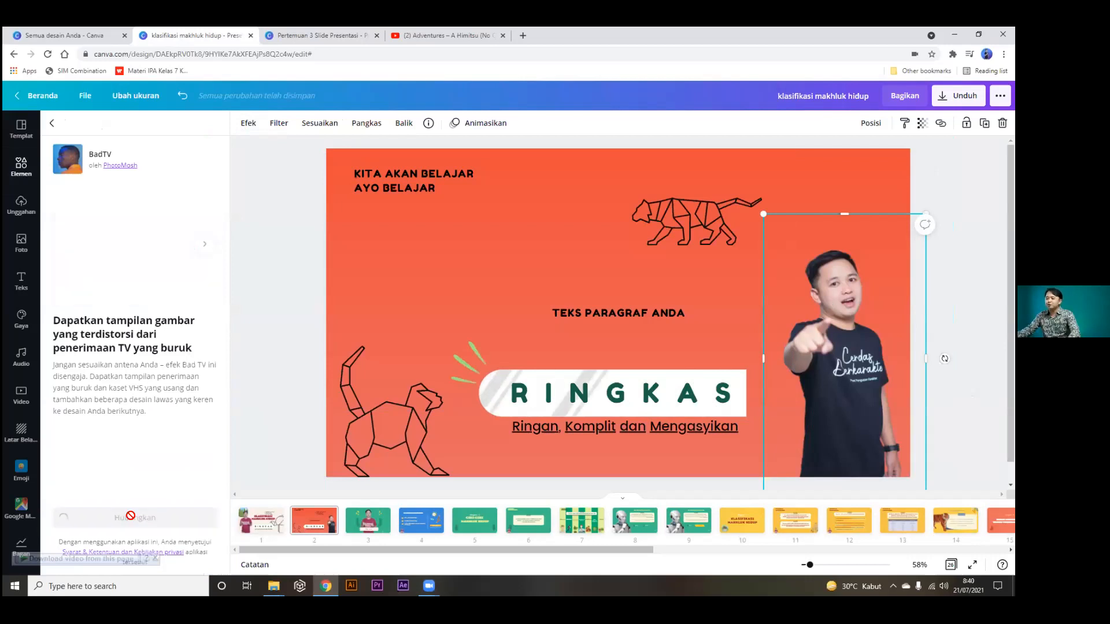
scroll(151, 474, "down", 5)
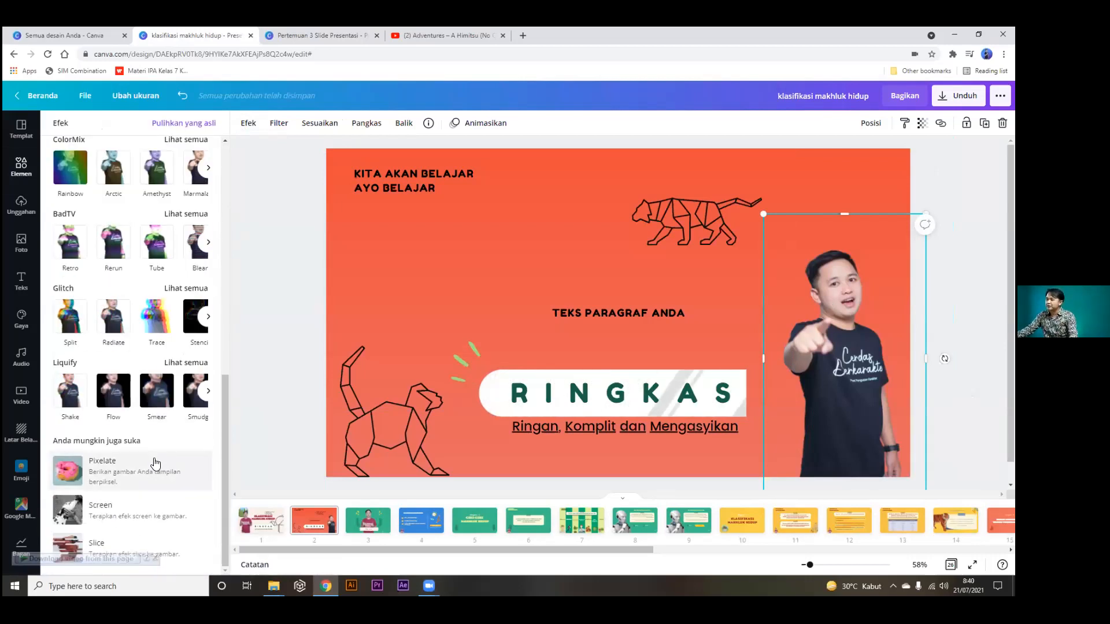
left_click(196, 243)
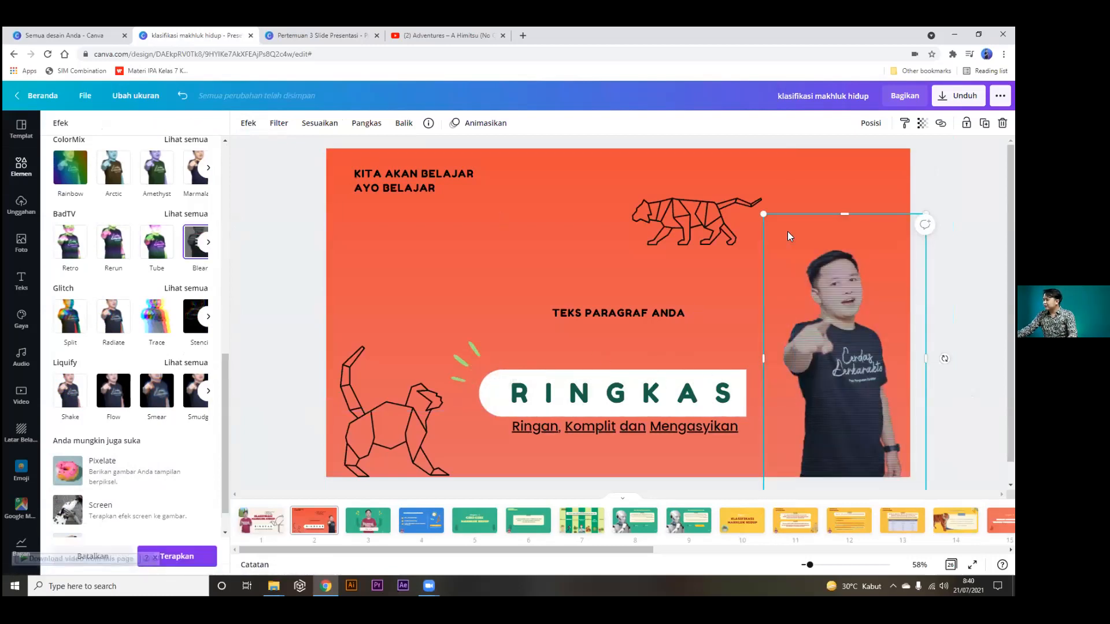
left_click(177, 557)
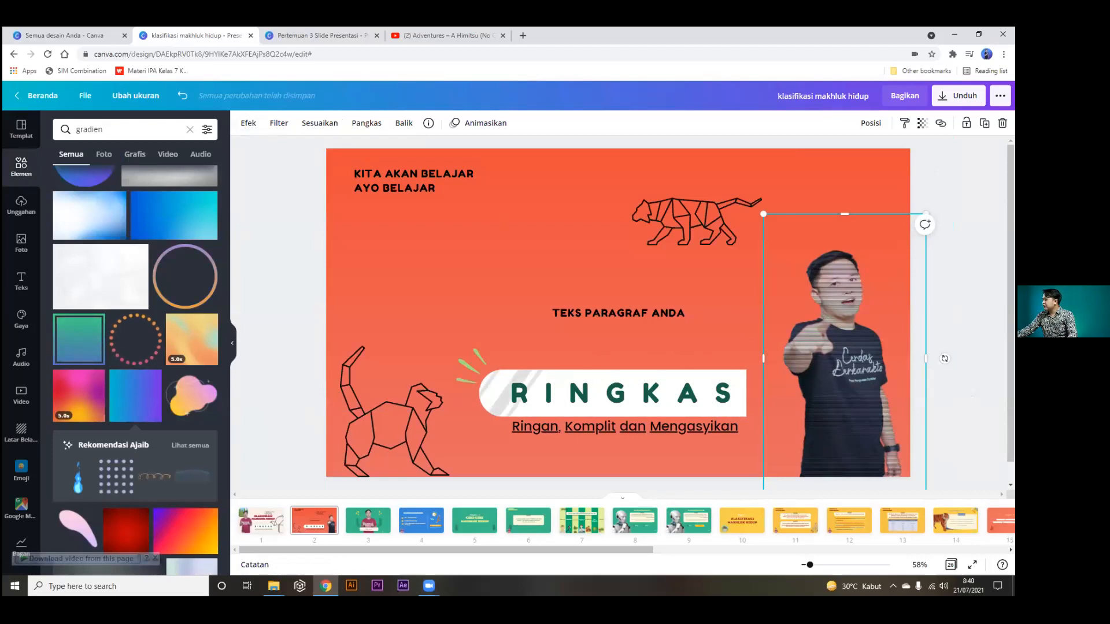
Enlarge the presenter photo into a close-up running off the slide's right edge.
left_click_drag(926, 214, 955, 163)
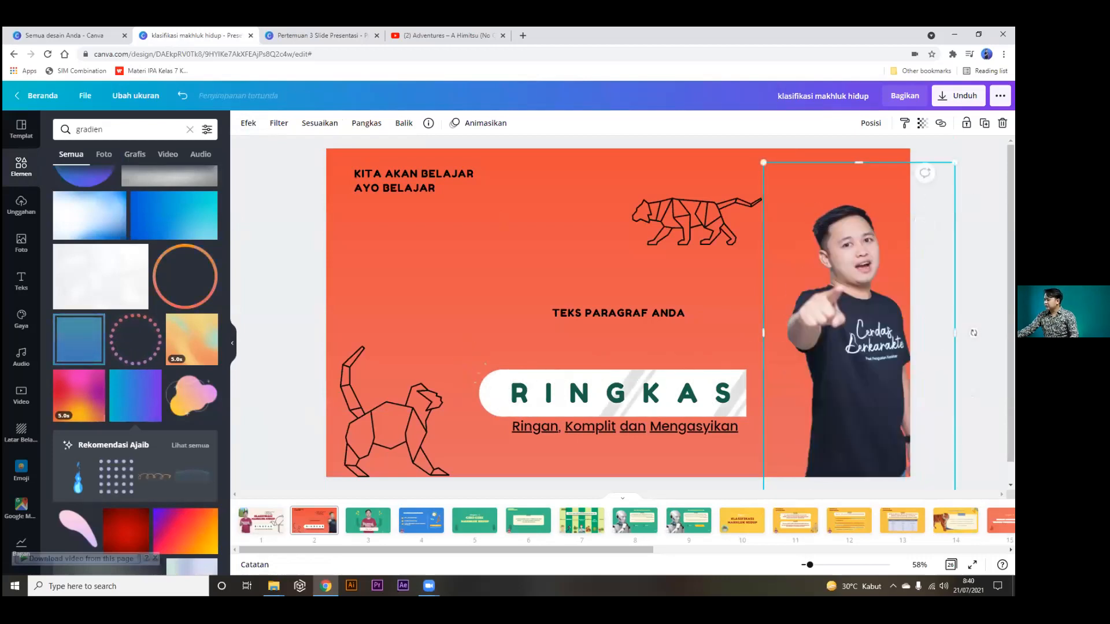
scroll(782, 317, "down", 5)
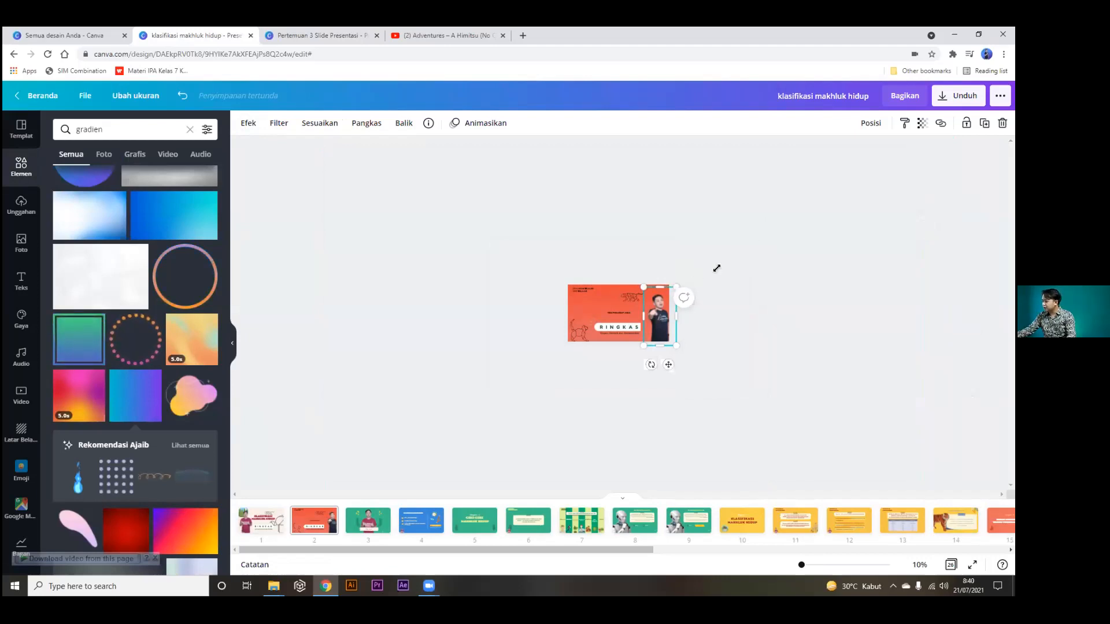
left_click_drag(717, 268, 775, 239)
left_click_drag(686, 364, 635, 380)
left_click(803, 298)
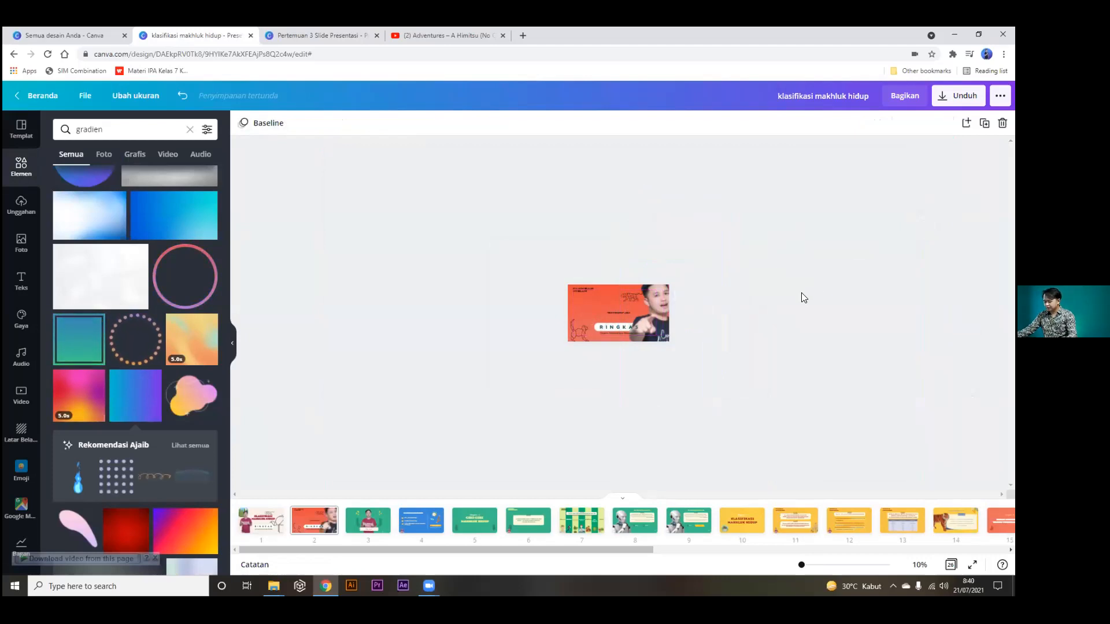
scroll(803, 298, "up", 2)
scroll(803, 297, "down", 1)
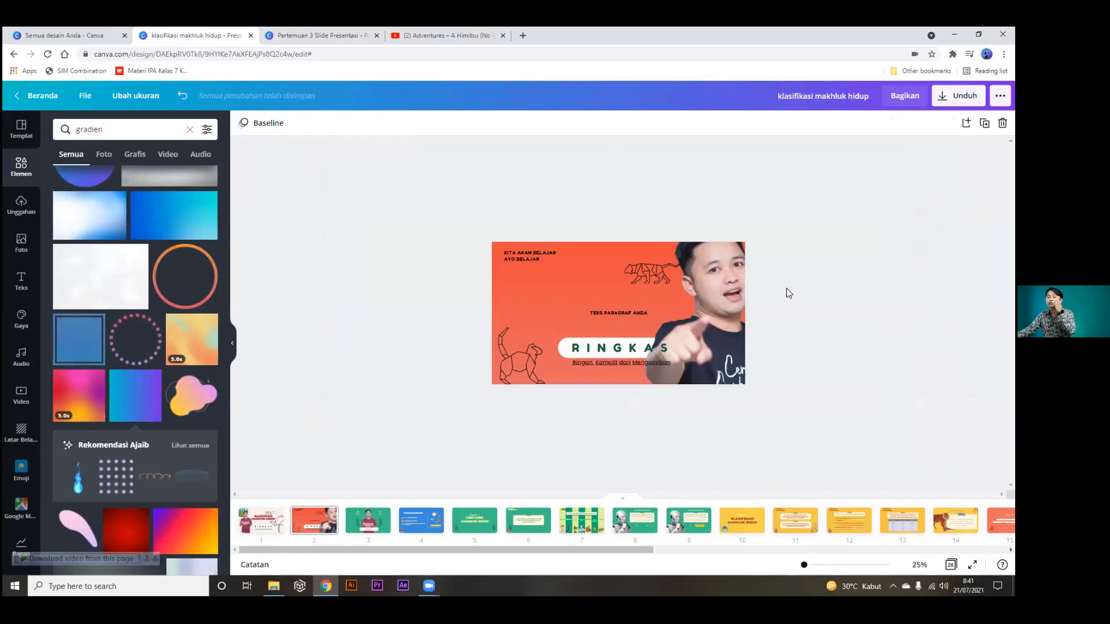
Open the Pertemuan 3 deck and step from TIPS #5 to the TIPS #6 duplicating slide.
left_click(316, 35)
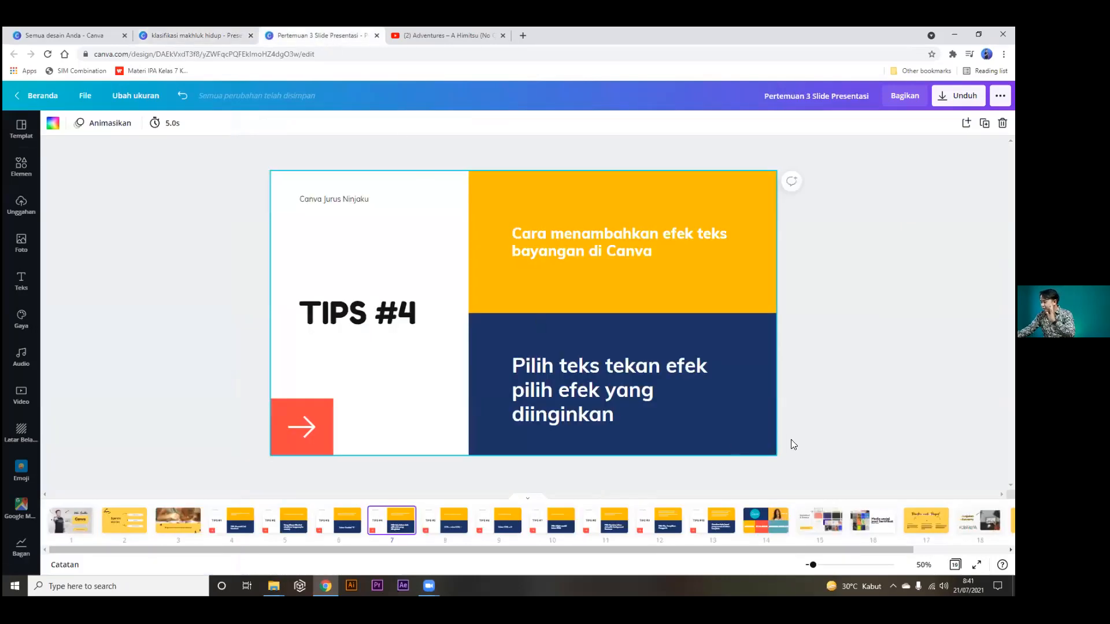
left_click(439, 528)
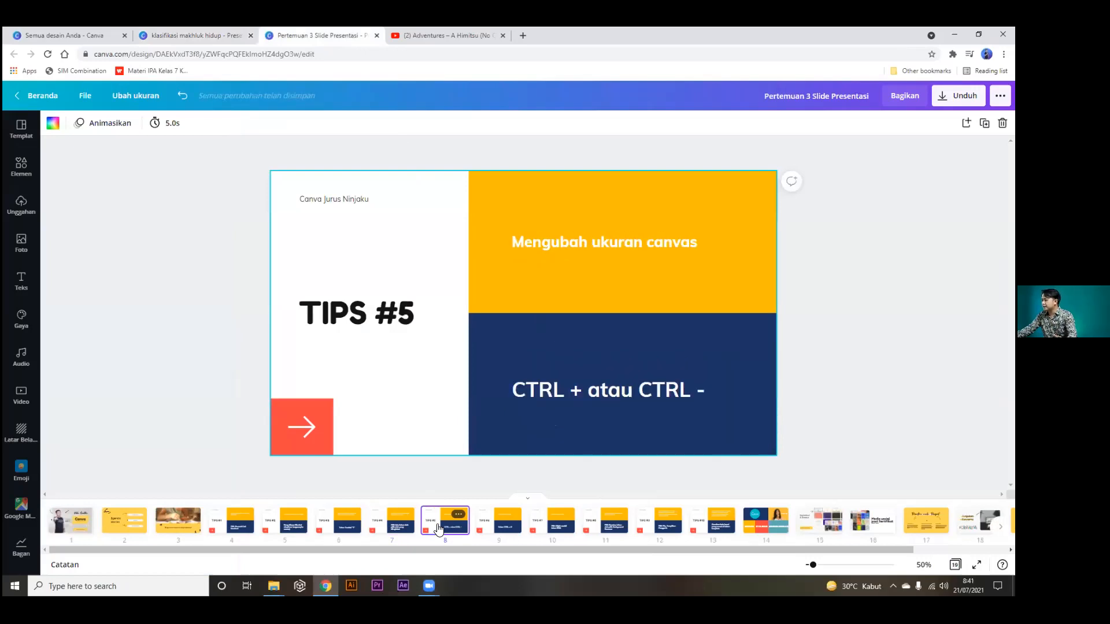
left_click(487, 530)
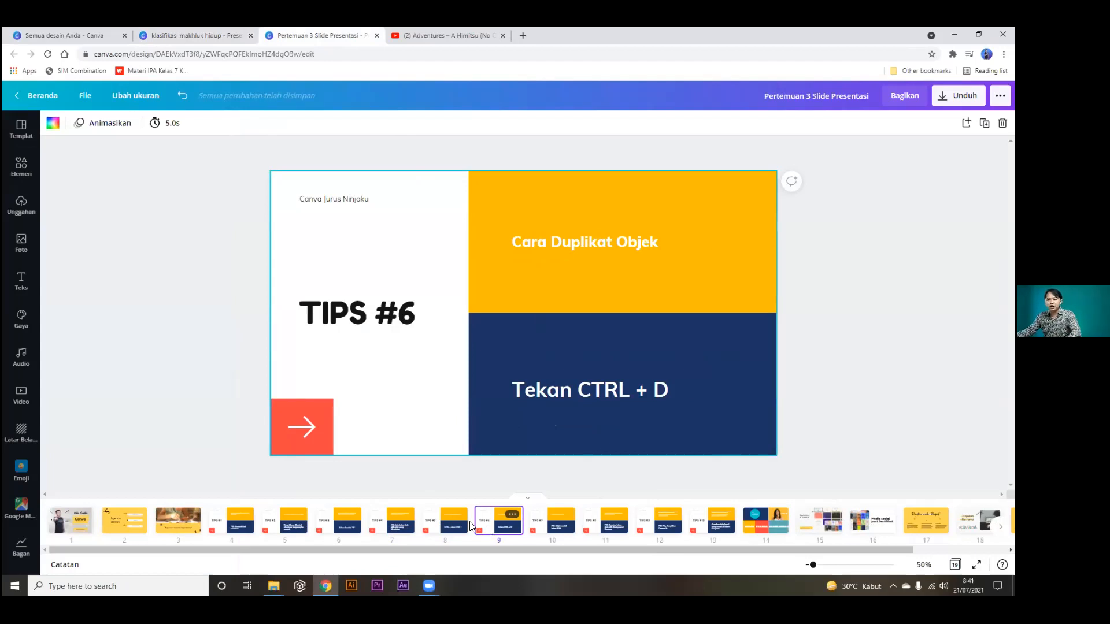
Paste a copy of the presenter photo on the RINGKAS slide, then shrink and position it.
left_click(176, 29)
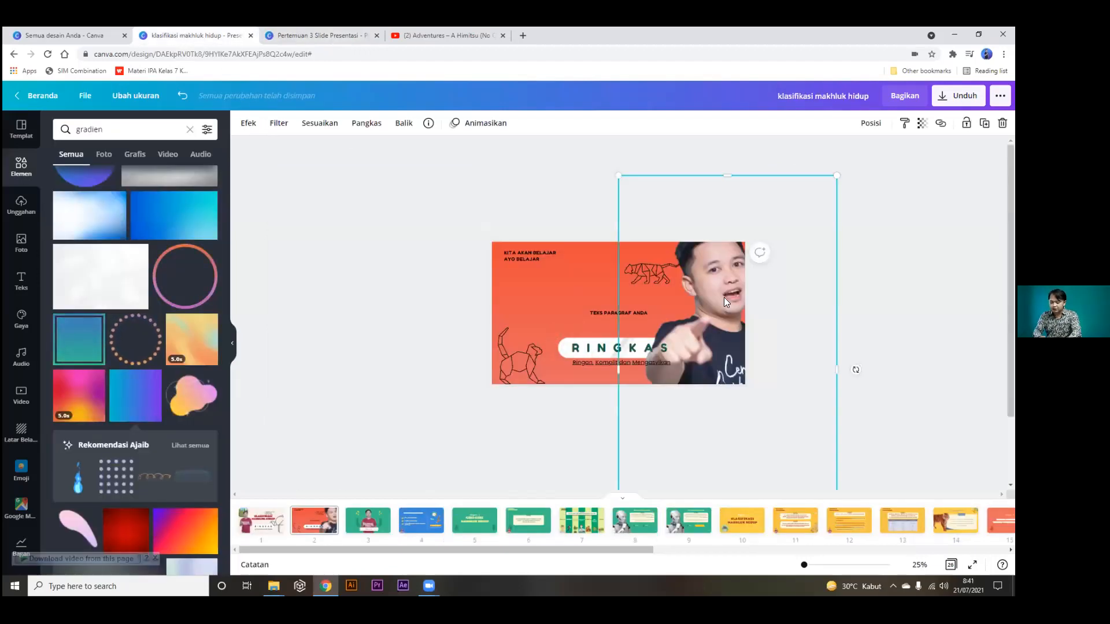
key("ctrl+v")
mouse_move(723, 296)
left_mouse_down()
mouse_move(632, 310)
mouse_move(547, 305)
mouse_move(723, 307)
left_mouse_up()
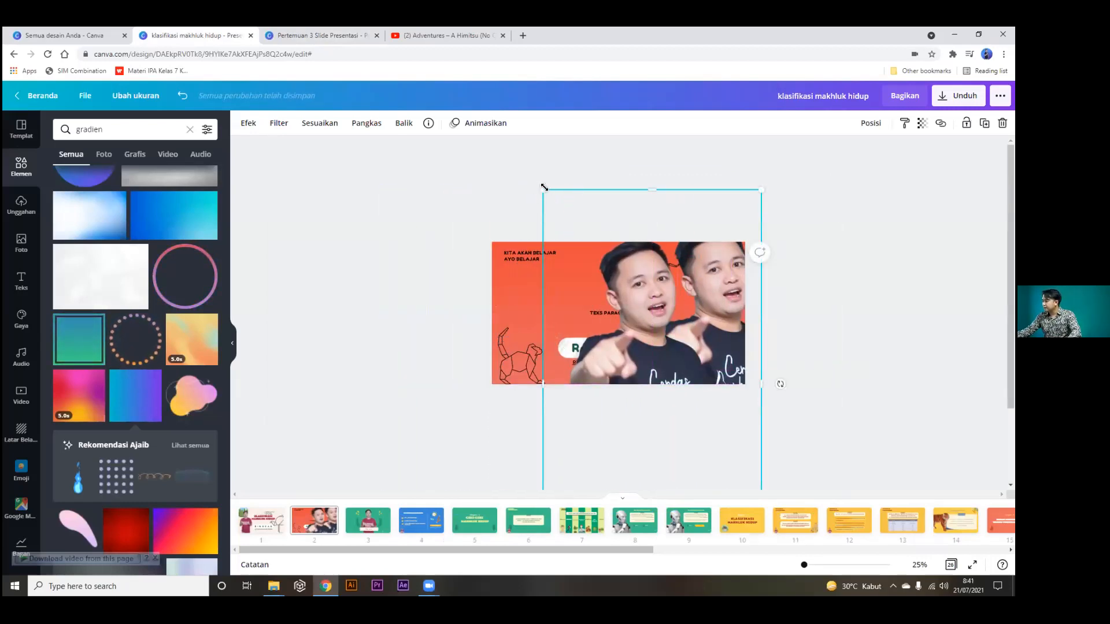
left_click_drag(544, 189, 608, 302)
left_click_drag(691, 357, 590, 286)
left_click(807, 298)
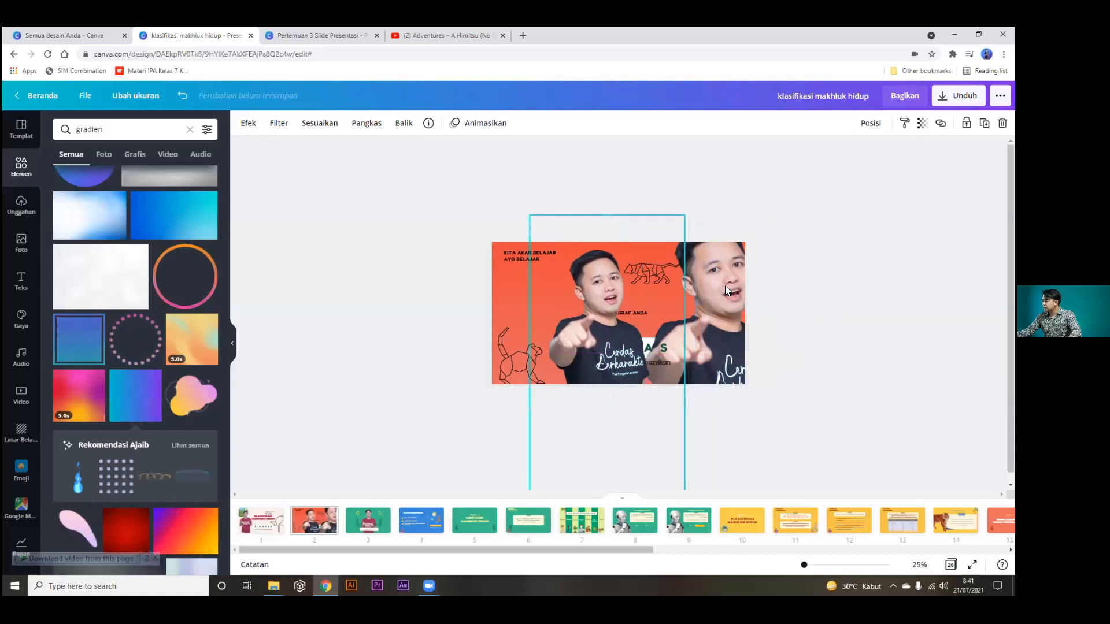
Give the larger photo the Blear scanline effect, shift it right, then return to TIPS #6.
left_click(737, 301)
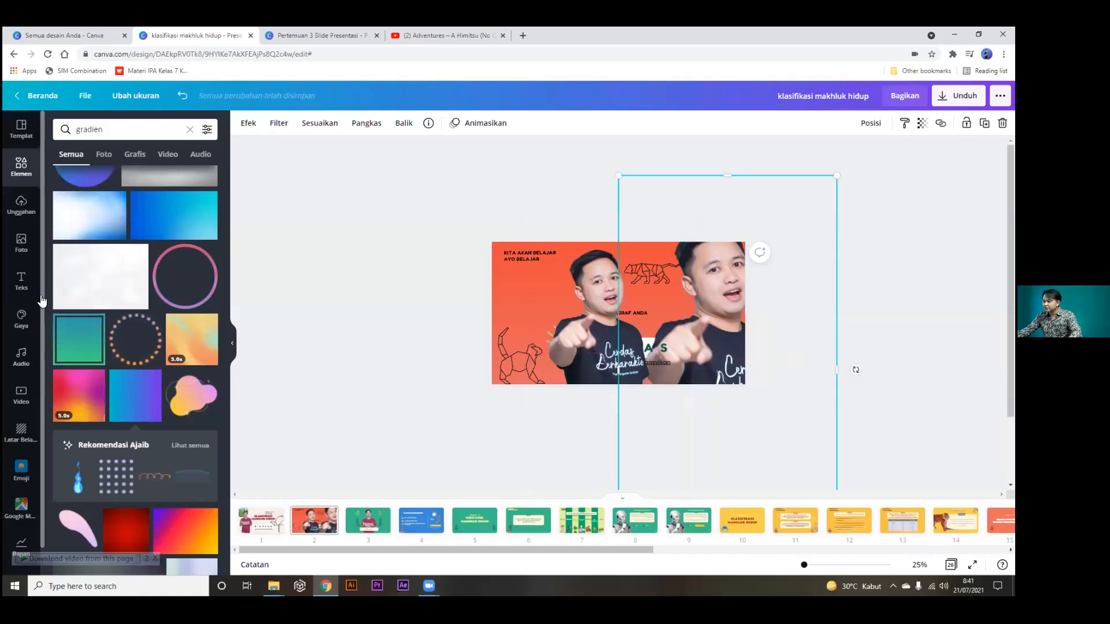
left_click(248, 123)
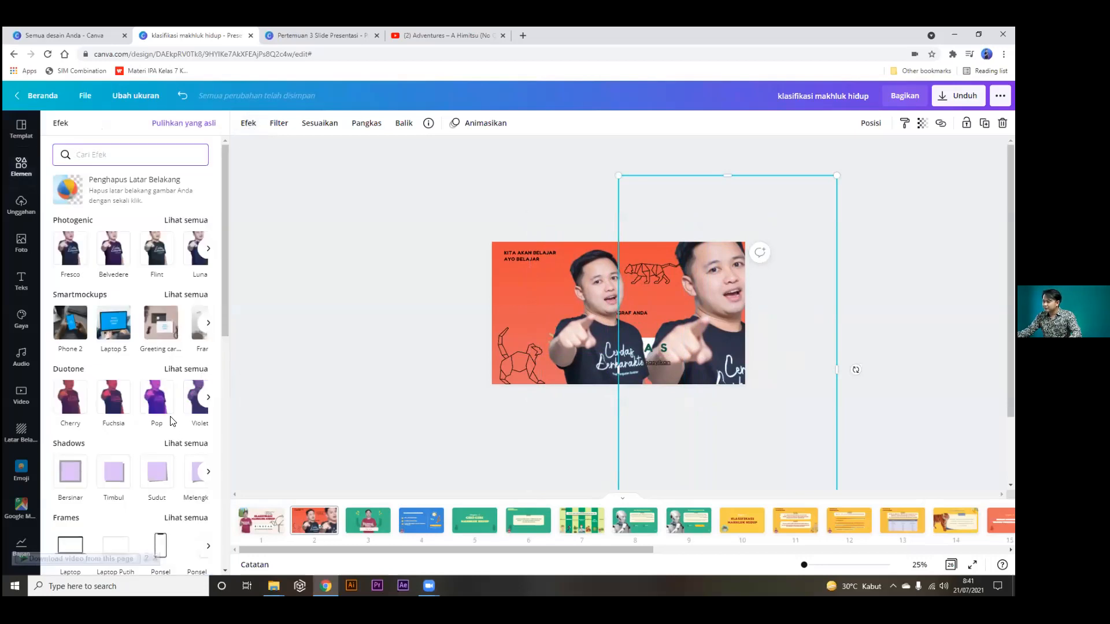
scroll(171, 423, "down", 5)
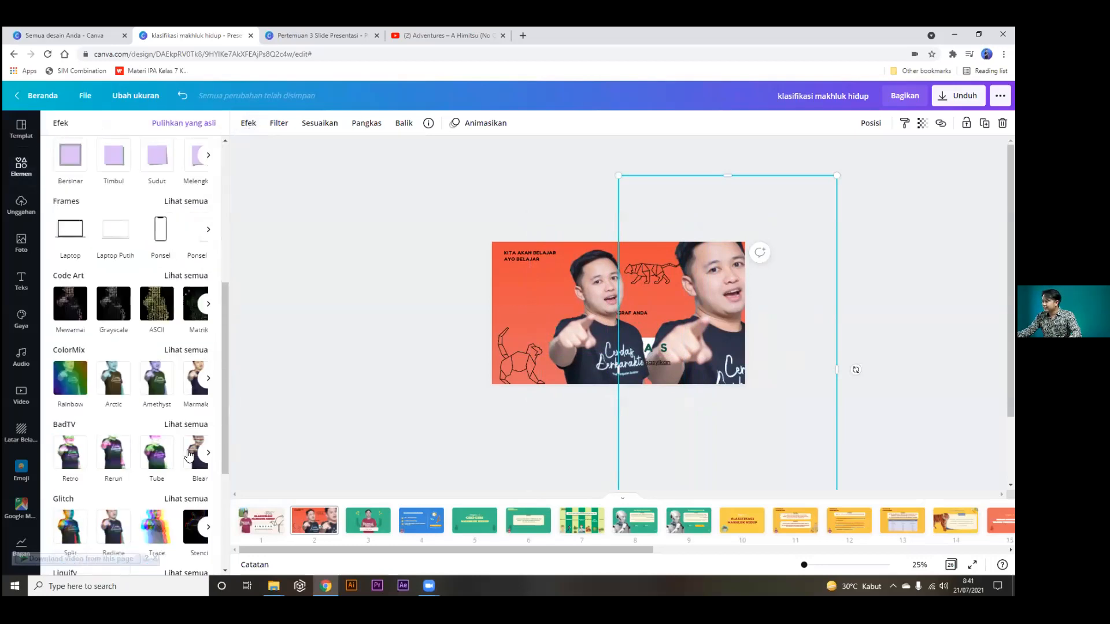
left_click(188, 453)
left_click(365, 359)
left_click_drag(593, 306, 685, 301)
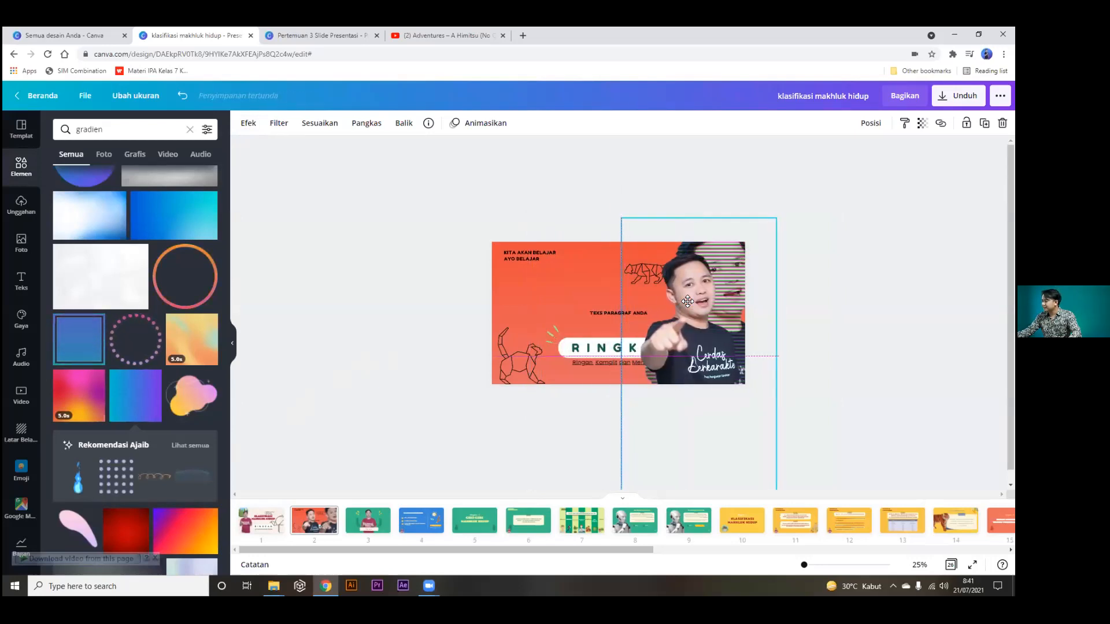
left_click_drag(688, 301, 695, 301)
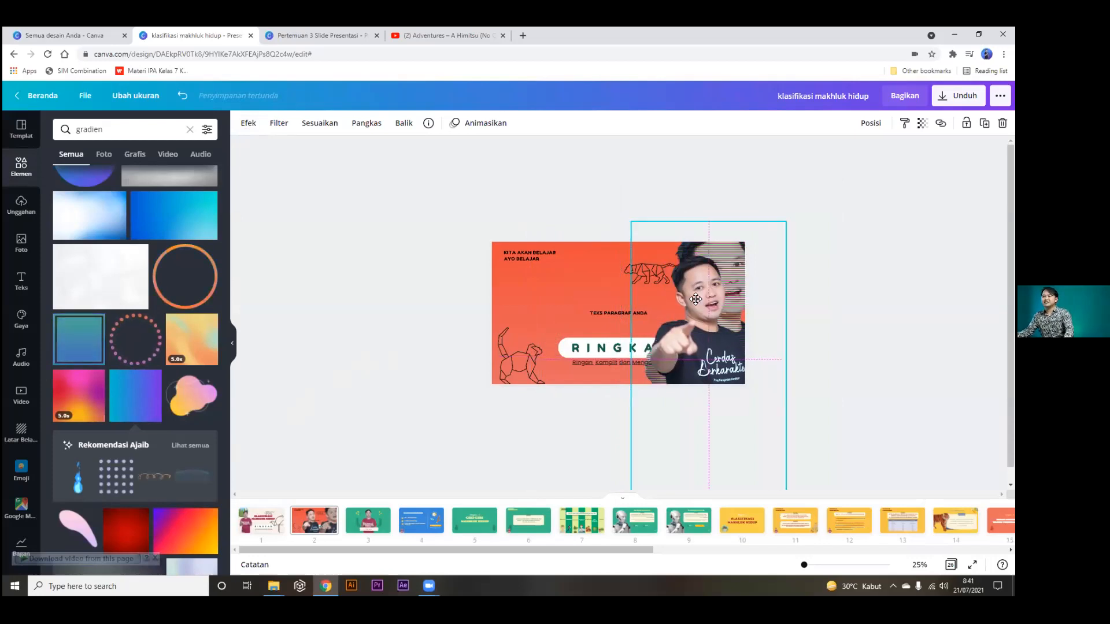
left_click(845, 280)
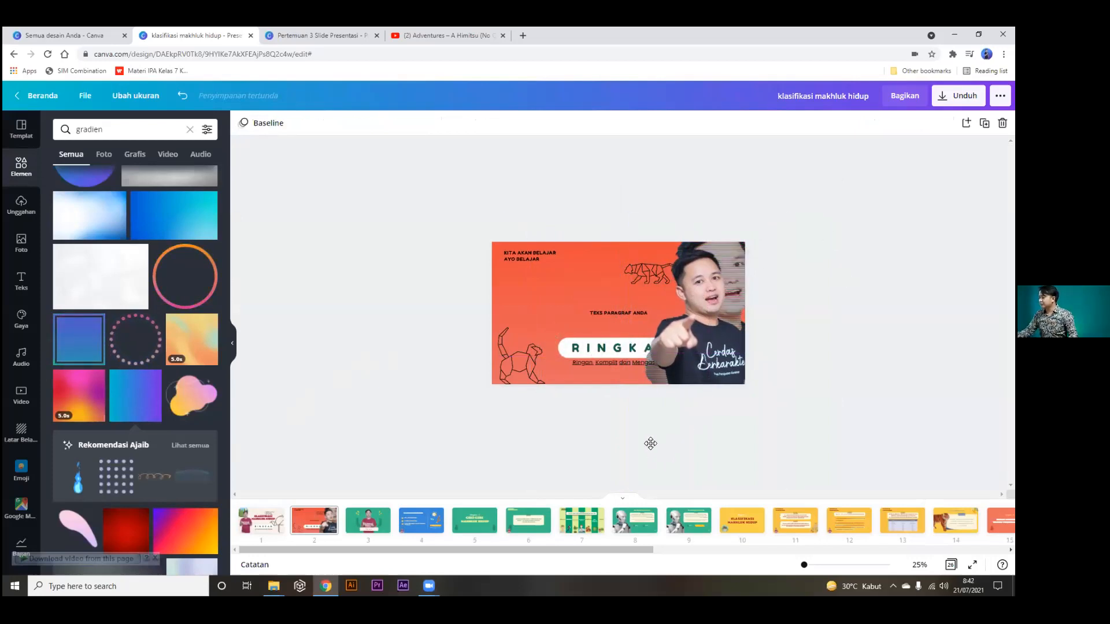
left_click(338, 34)
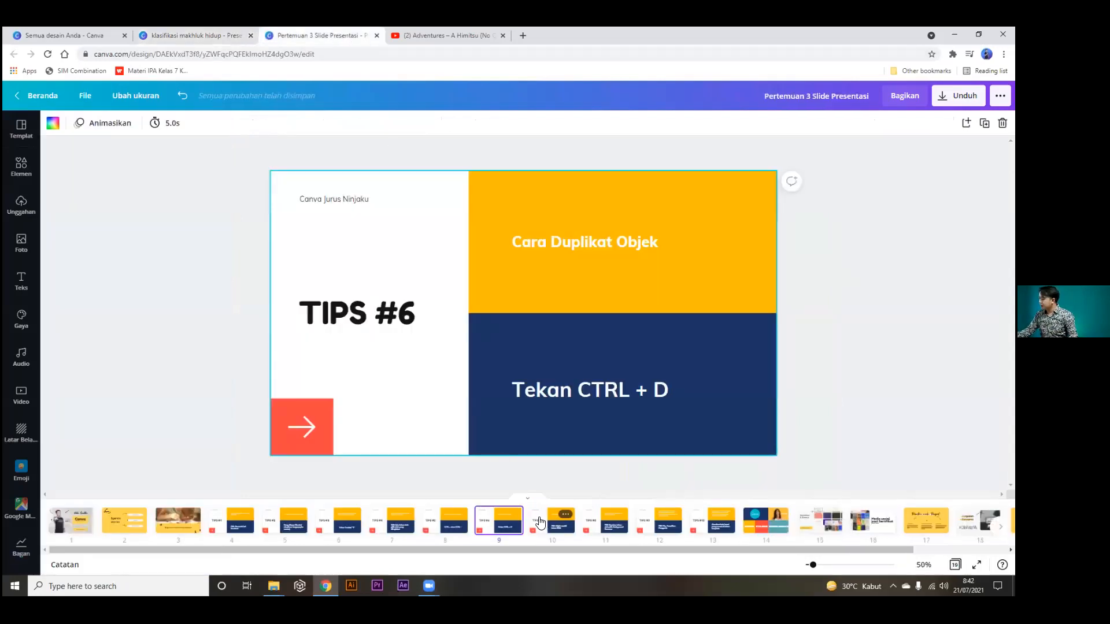
View TIPS #7 on grouping, then move the presenter photo left on the klasifikasi slide.
left_click(540, 524)
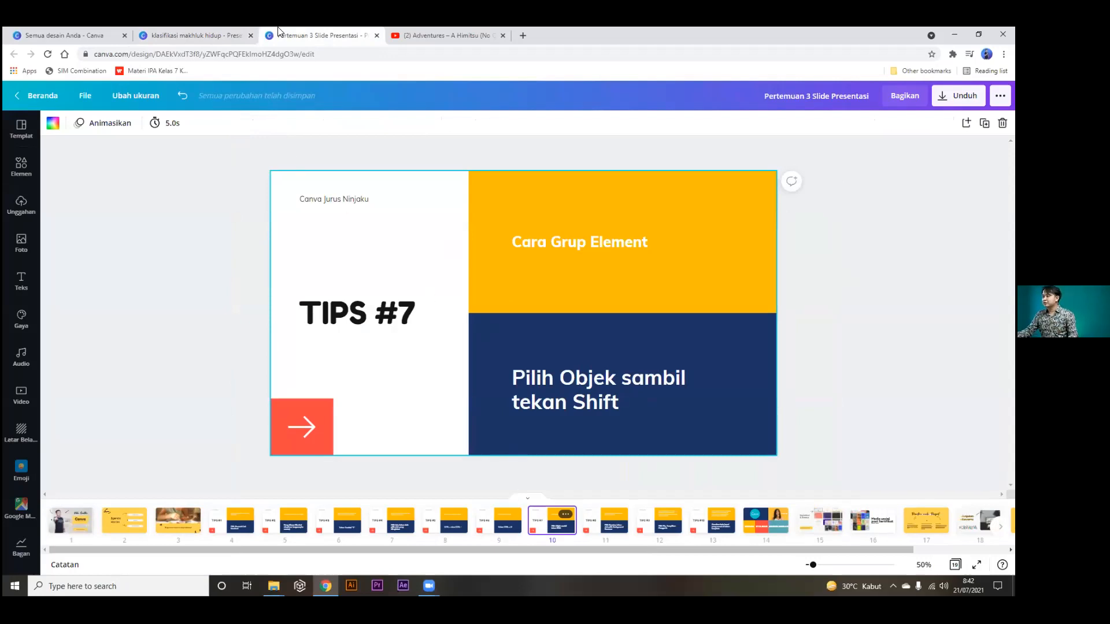
left_click(201, 33)
left_click(703, 301)
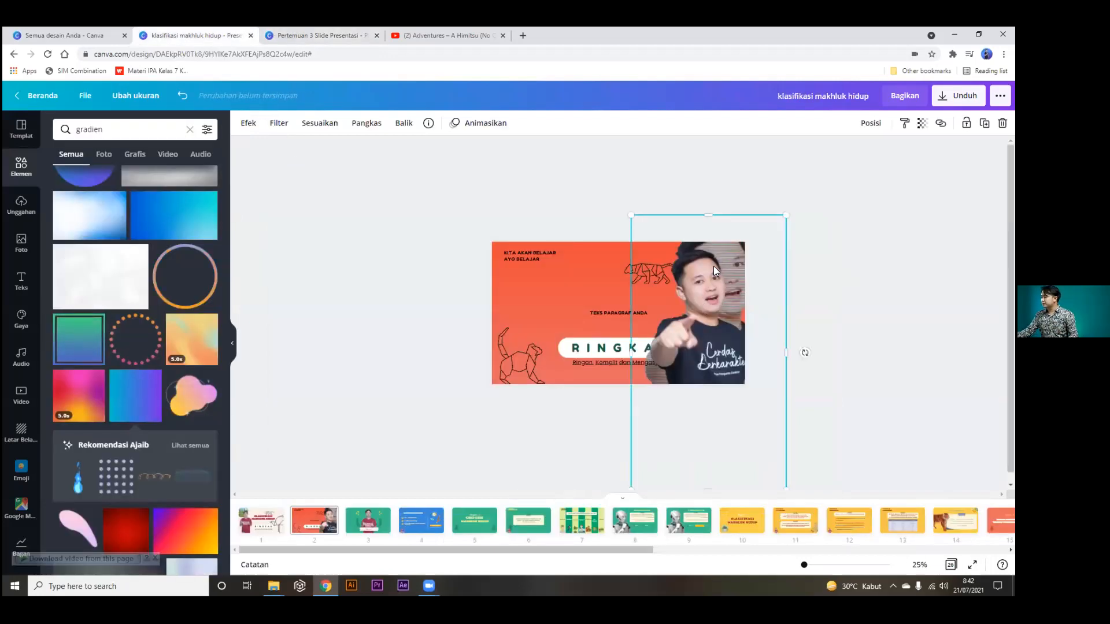
left_click_drag(703, 276, 725, 309)
left_click_drag(605, 322, 550, 327)
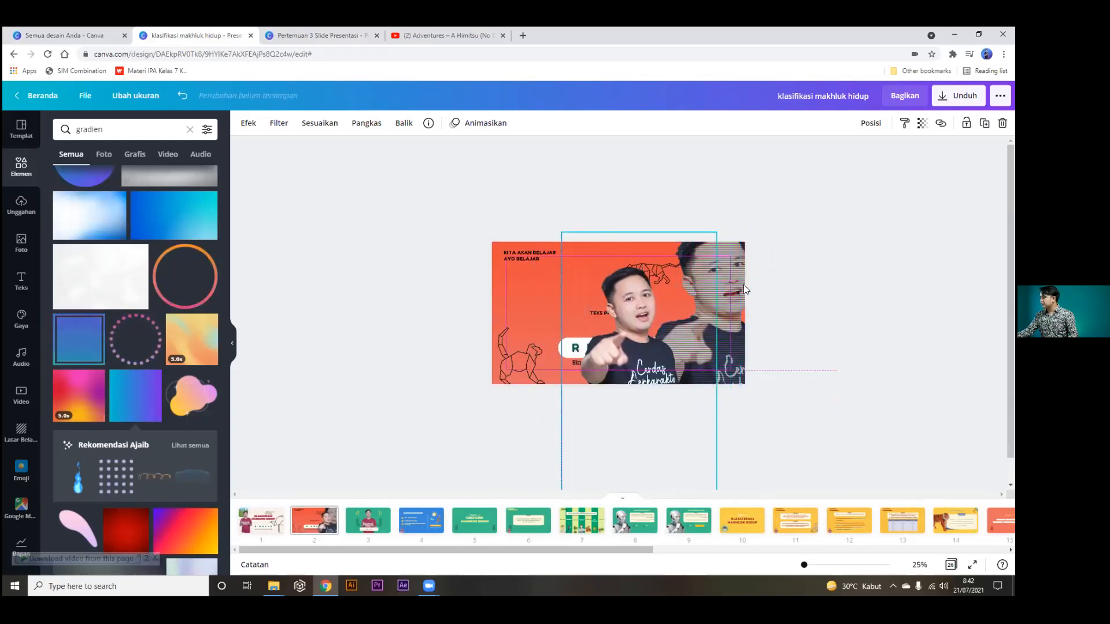
Shrink both presenter photos together, nudge the front one right, and open TIPS #8.
left_click(736, 267)
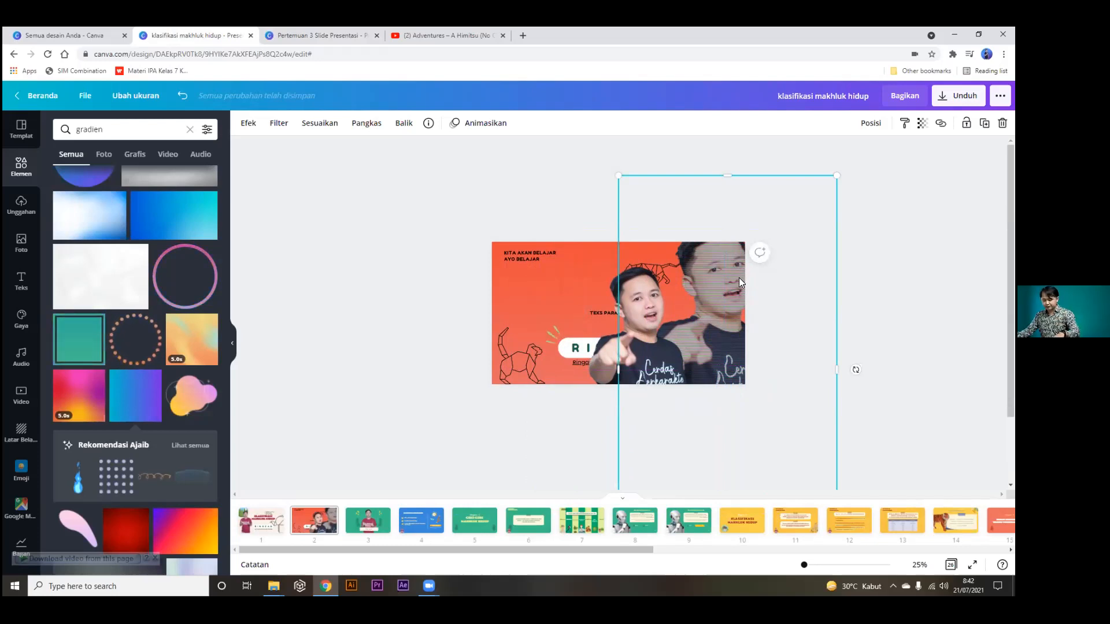
left_click(632, 309, "shift")
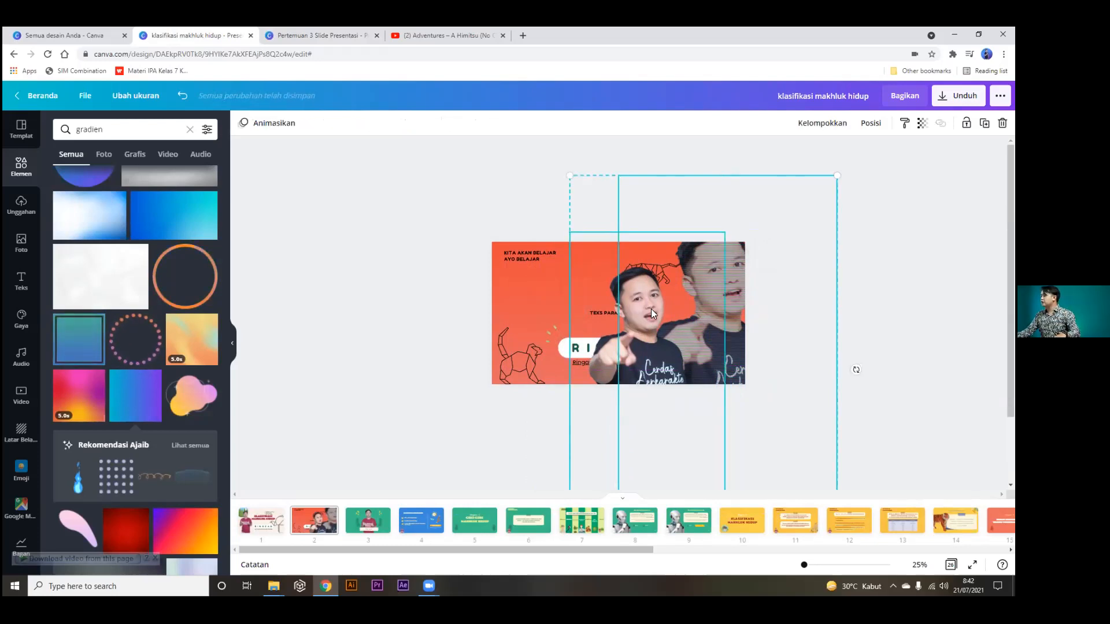
left_click_drag(570, 175, 657, 282)
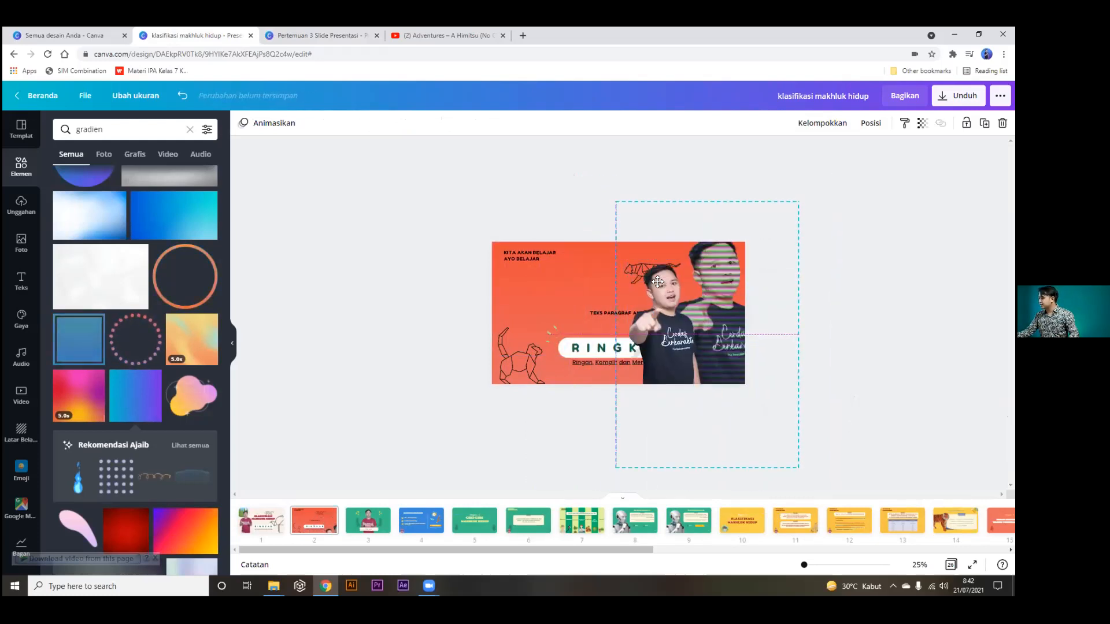
left_click(884, 298)
left_click_drag(674, 342, 702, 336)
left_click(810, 311)
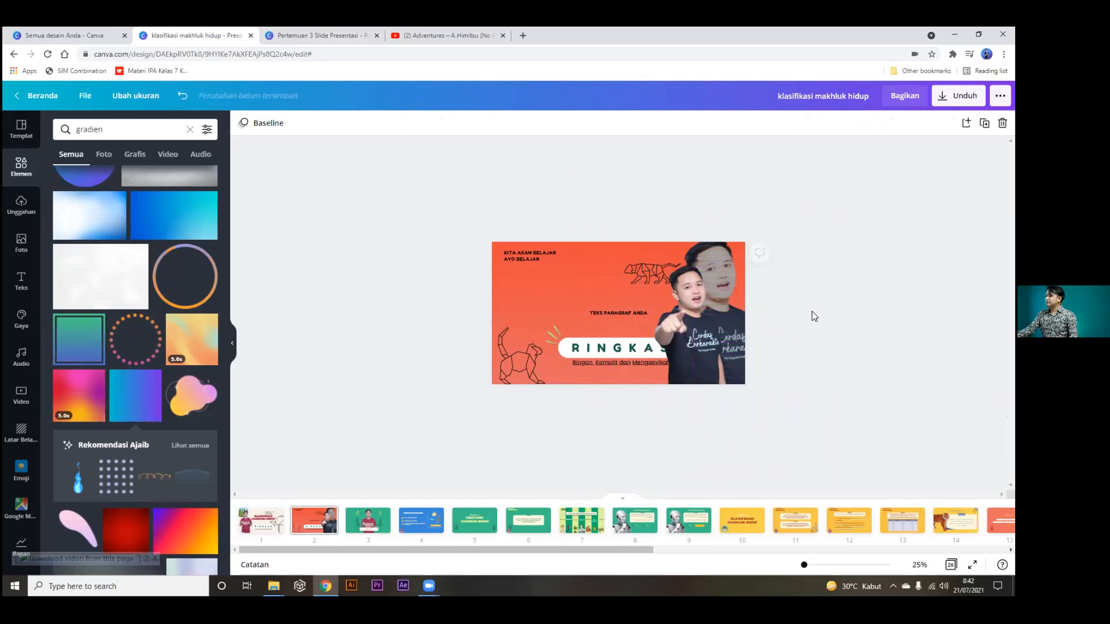
left_click(285, 34)
left_click(598, 530)
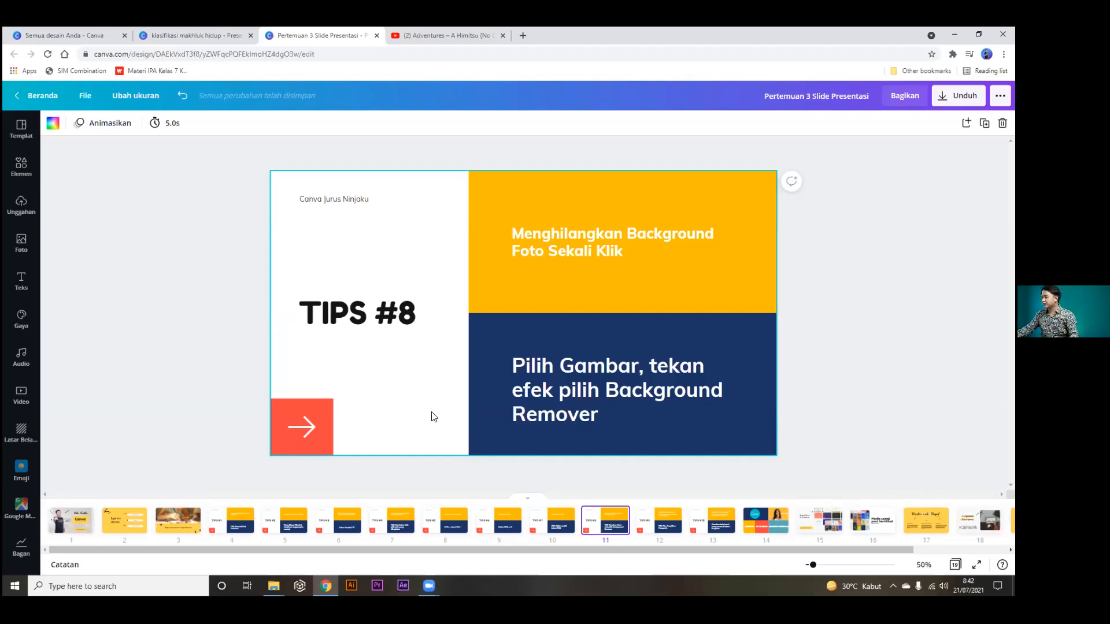
View the TIPS #9 slide on rulers, then return to the klasifikasi makhluk hidup design.
left_click(657, 529)
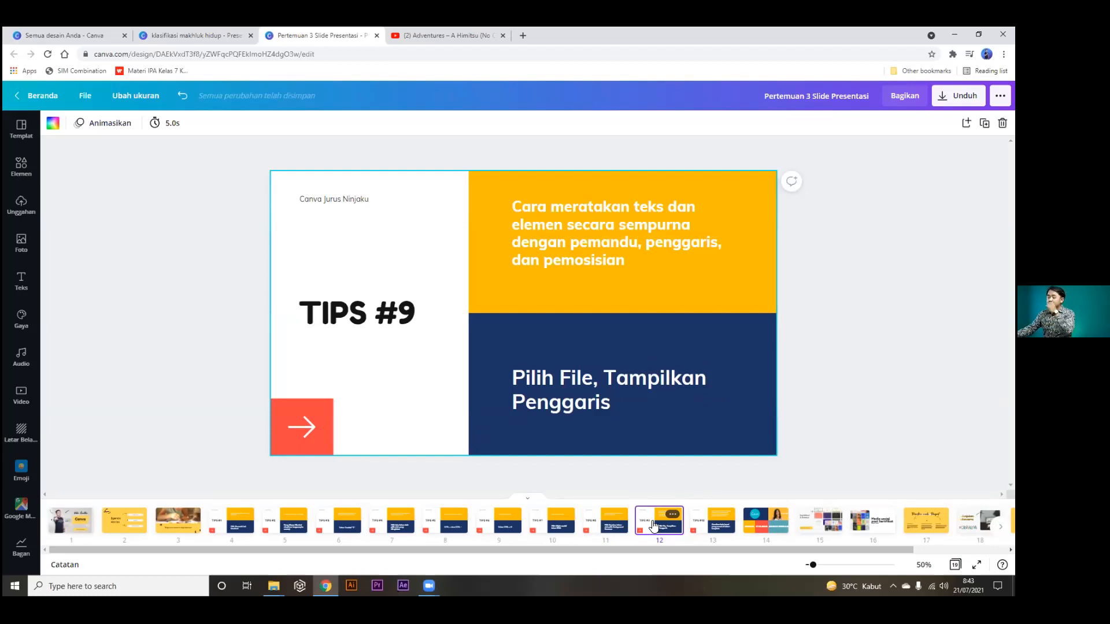
left_click(203, 41)
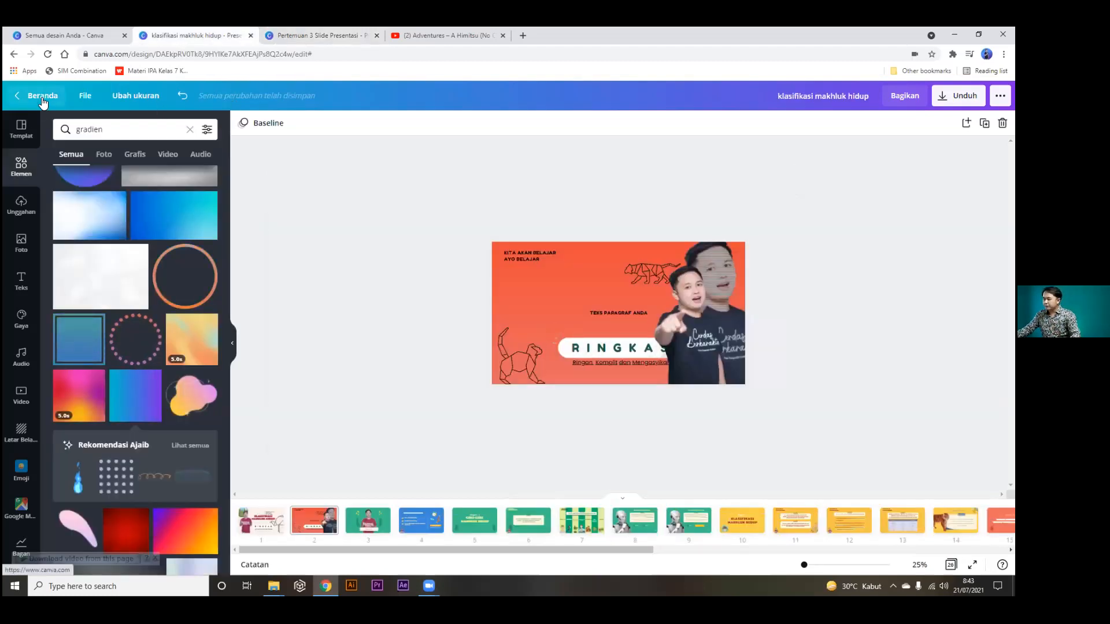
Turn on Tampilkan penggaris and Tampilkan petunjuk from the File menu.
left_click(83, 97)
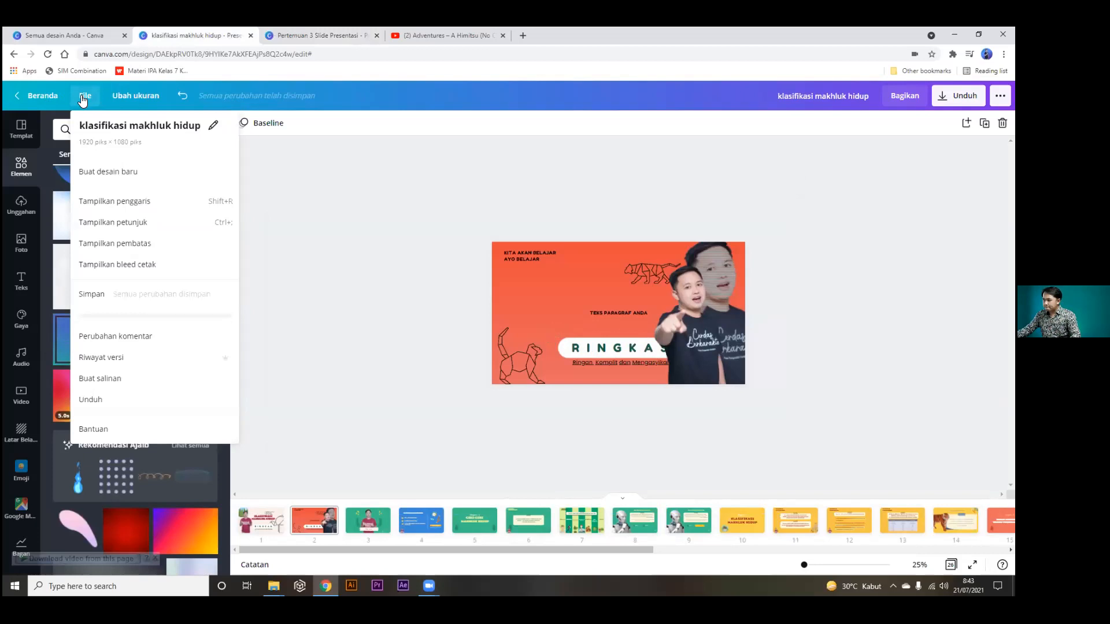
left_click(121, 205)
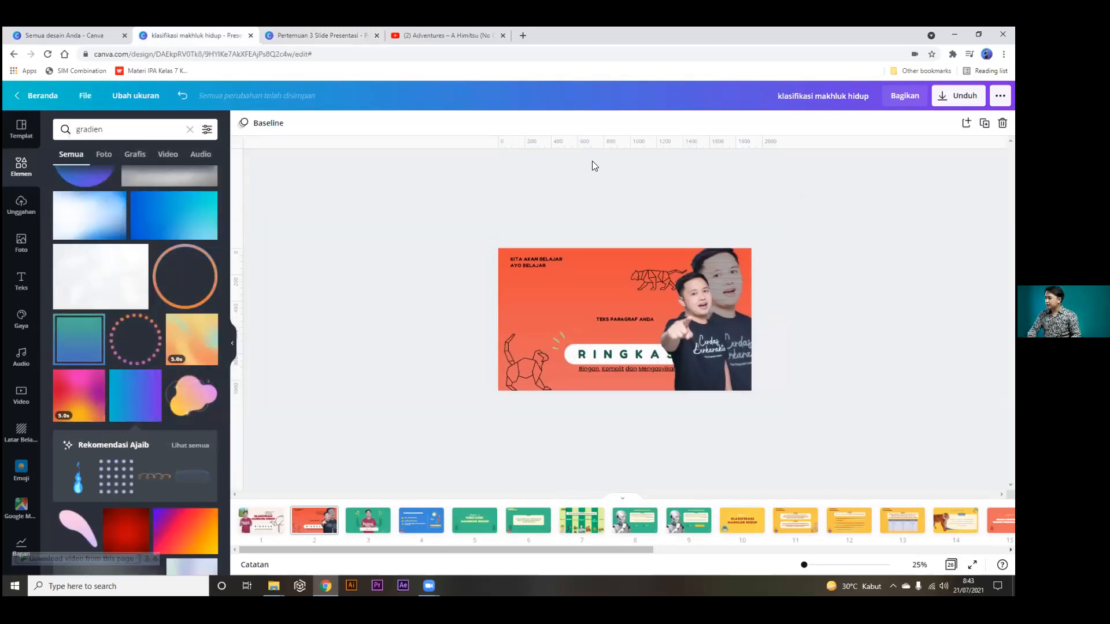
scroll(592, 160, "up", 3)
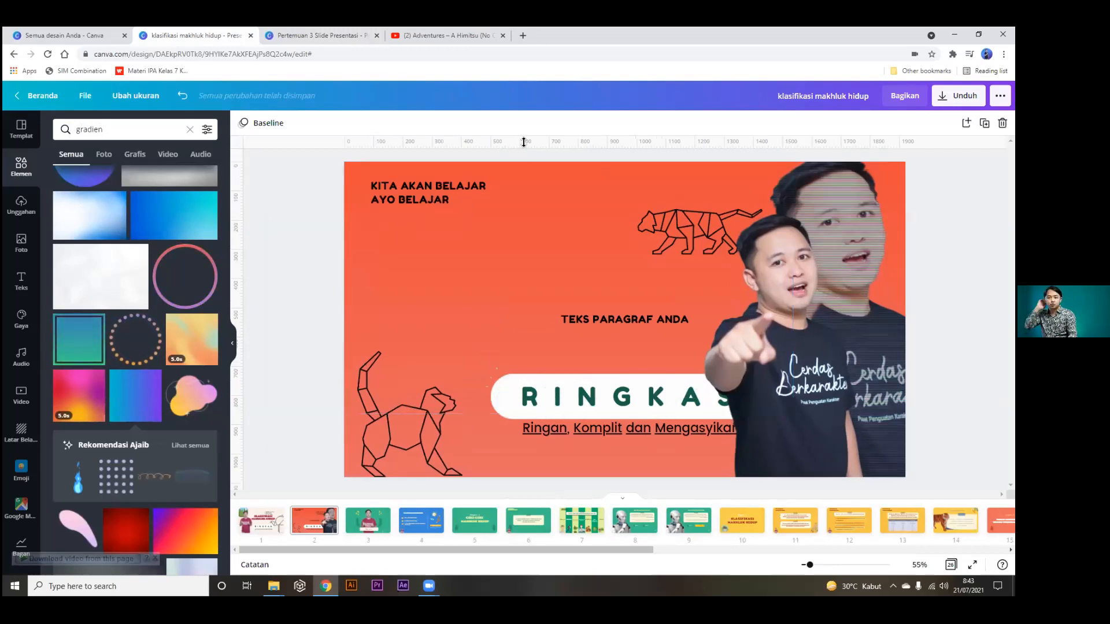
left_click(82, 99)
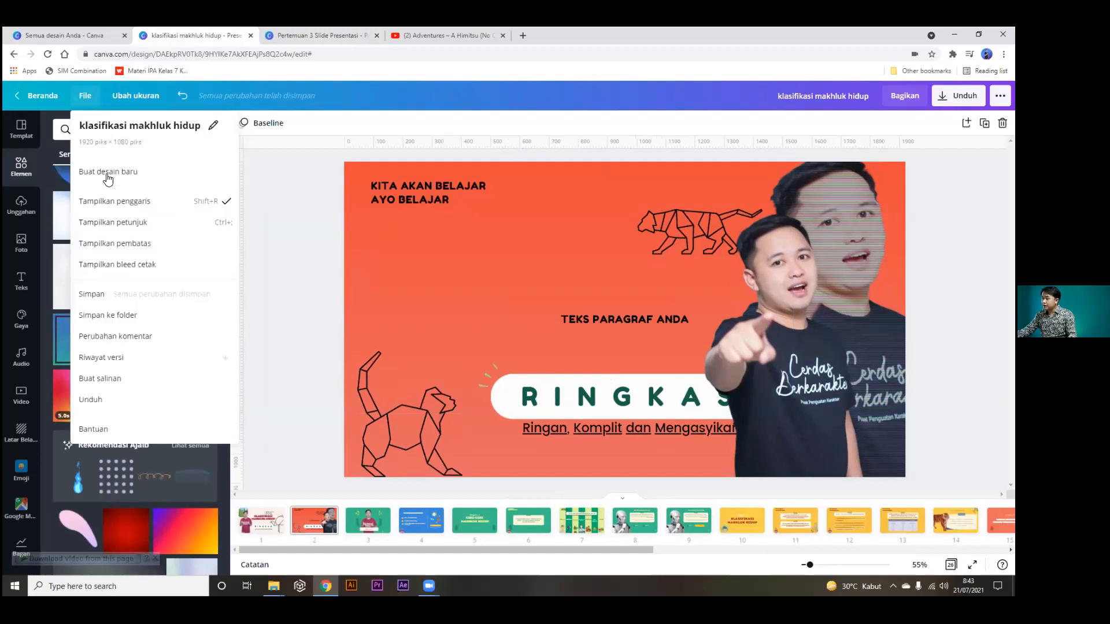
left_click(109, 224)
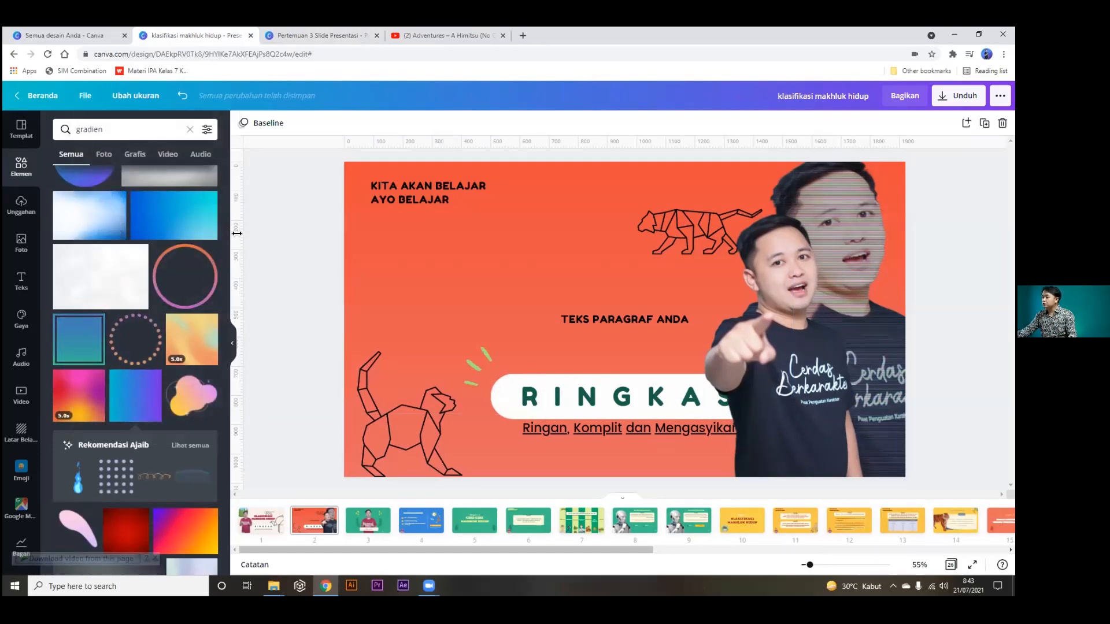
Drag vertical and horizontal guides from the rulers near the slide's left and top edges.
left_click_drag(237, 233, 371, 244)
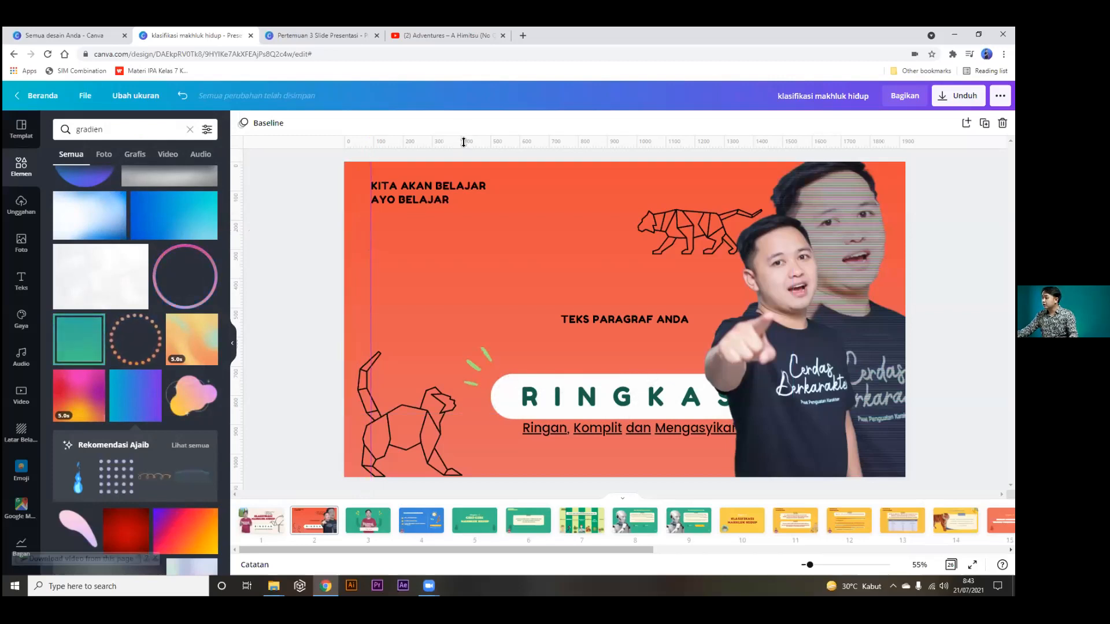
left_click_drag(464, 139, 425, 217)
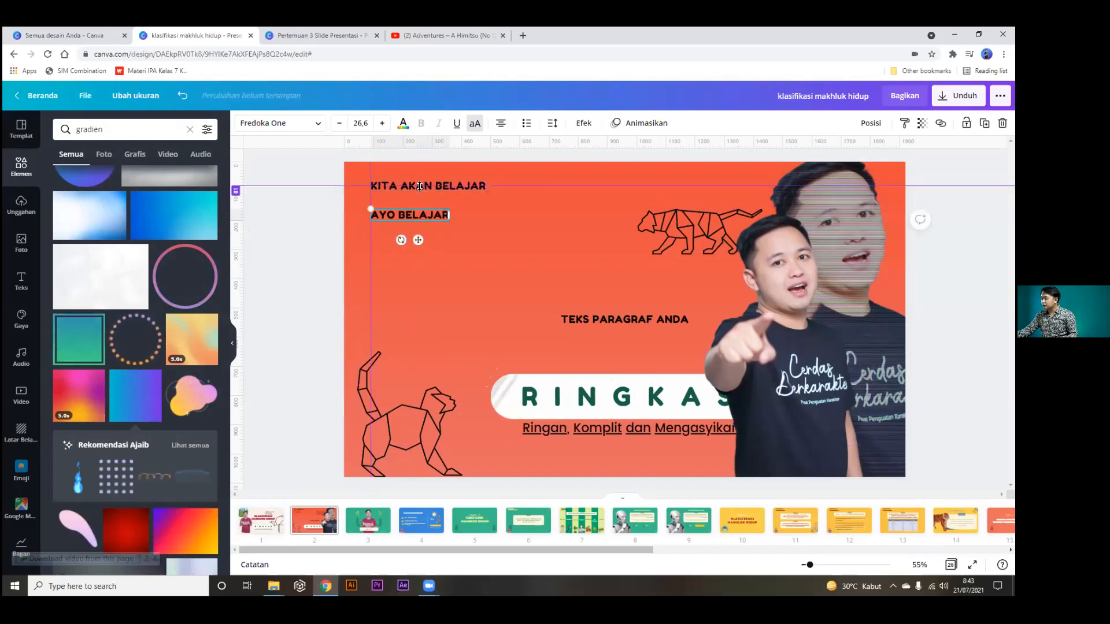
left_click_drag(420, 187, 415, 205)
key("ctrl+z")
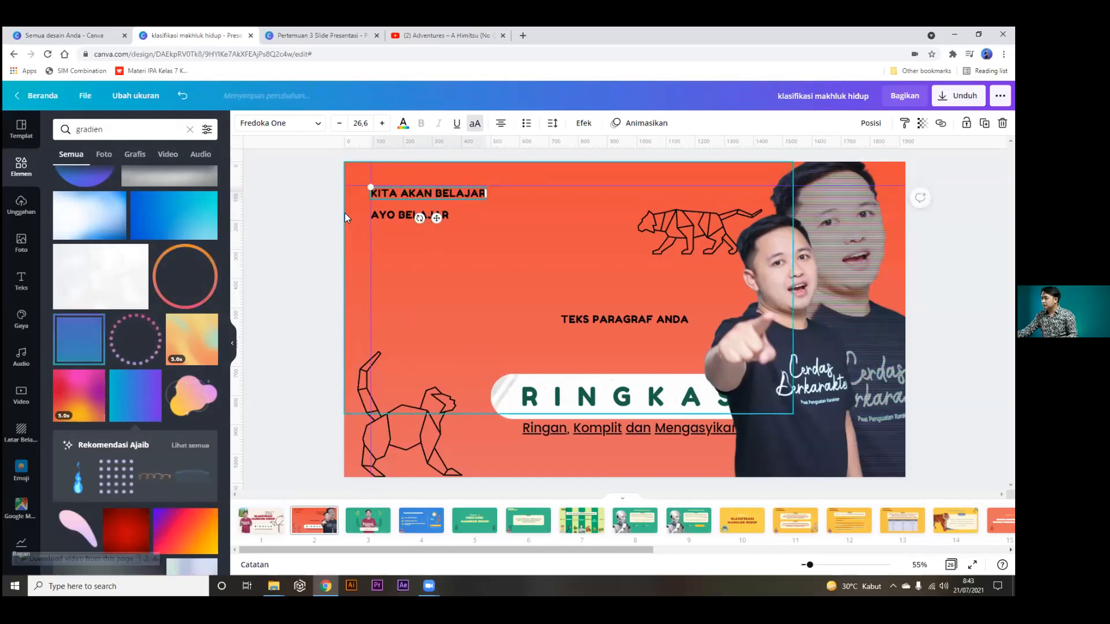
left_click(281, 215)
mouse_move(237, 222)
left_mouse_down()
mouse_move(347, 226)
mouse_move(219, 233)
left_mouse_up()
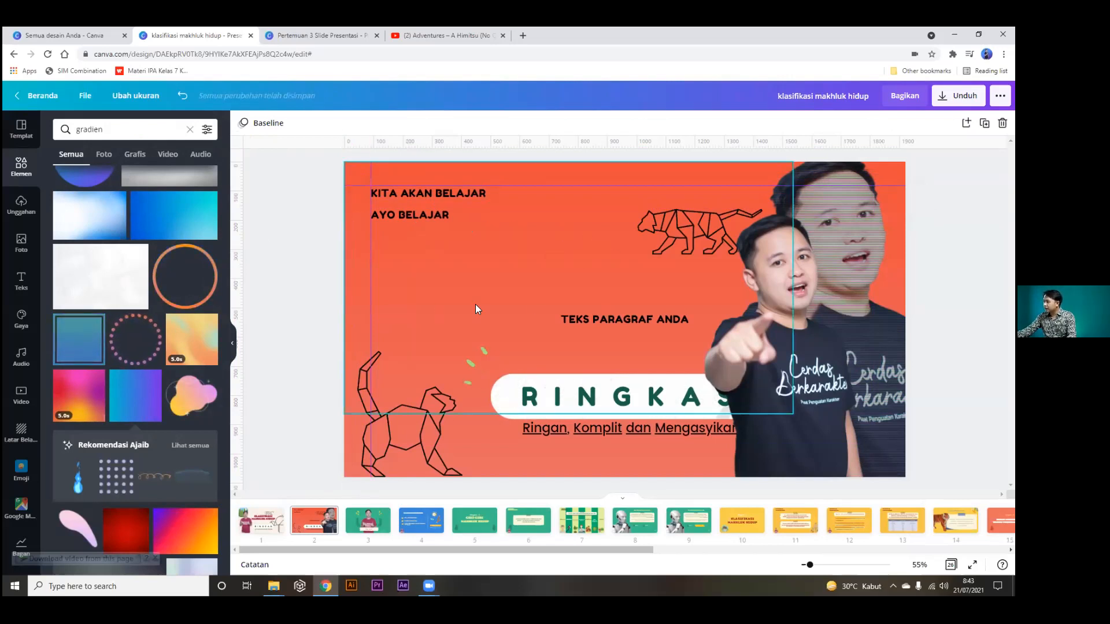
Snap the presenter photo and cat drawing to the guides and present the slide full screen.
left_click_drag(698, 229, 705, 198)
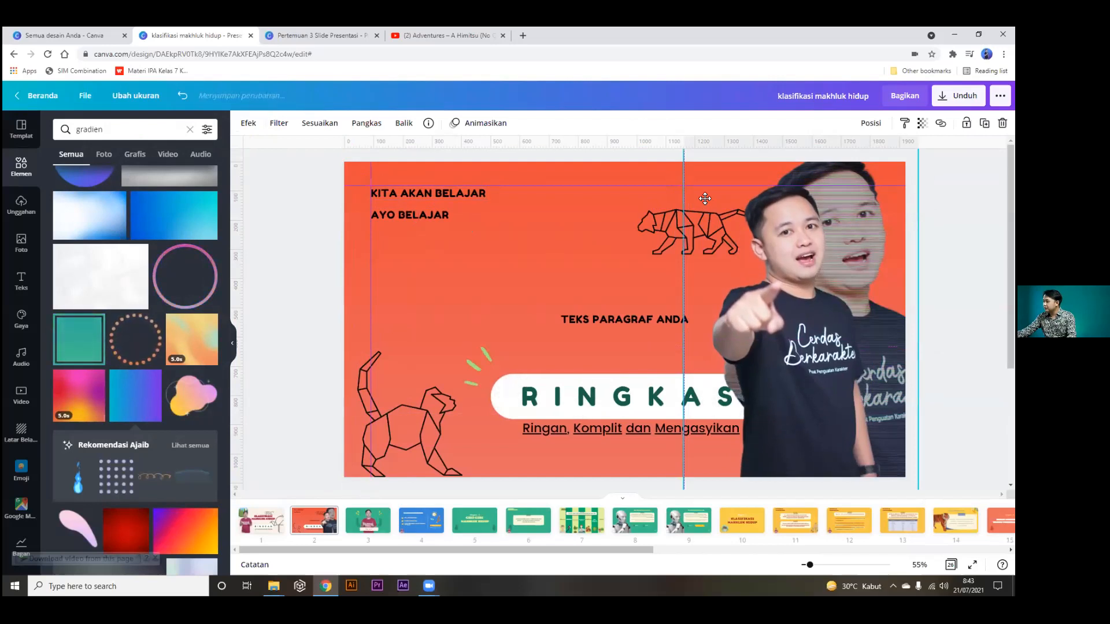
left_click(957, 260)
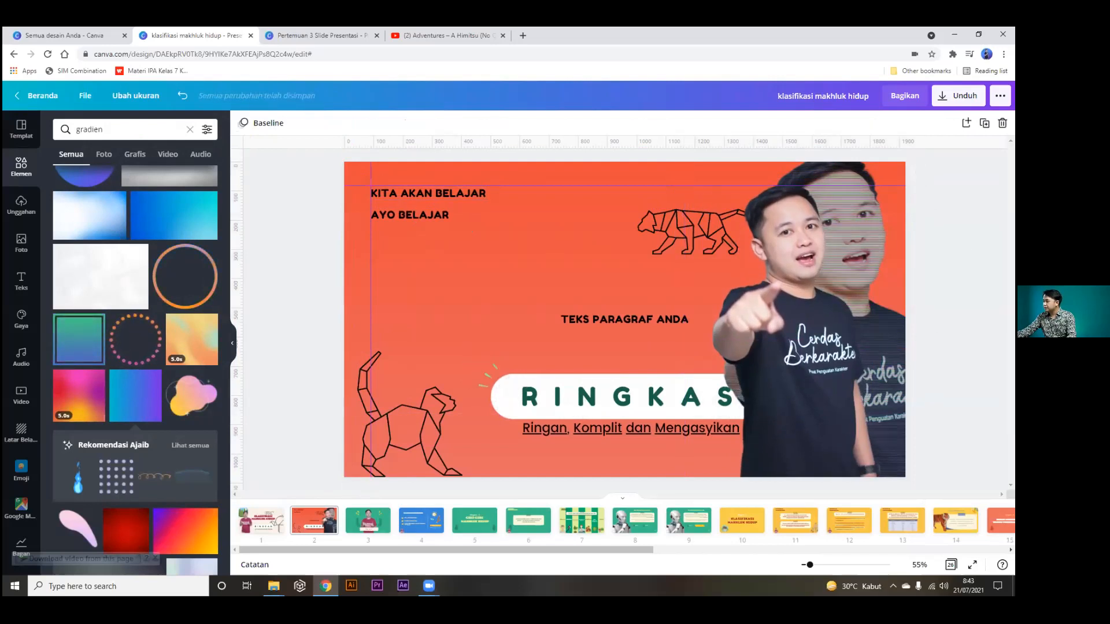
mouse_move(401, 425)
left_mouse_down()
mouse_move(422, 407)
mouse_move(412, 408)
left_mouse_up()
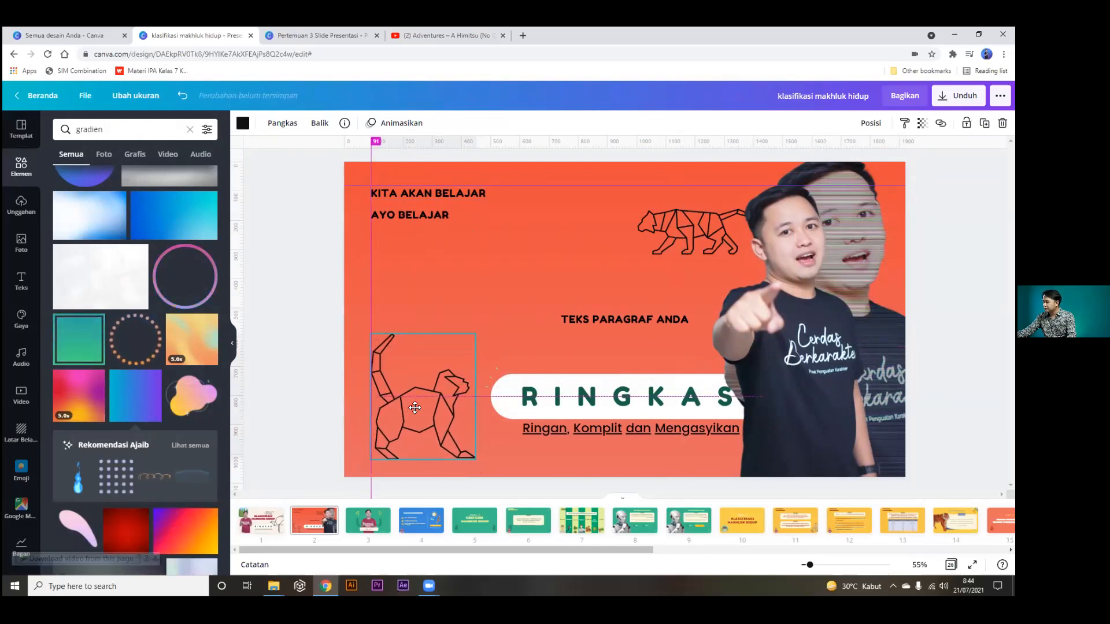
left_click(973, 565)
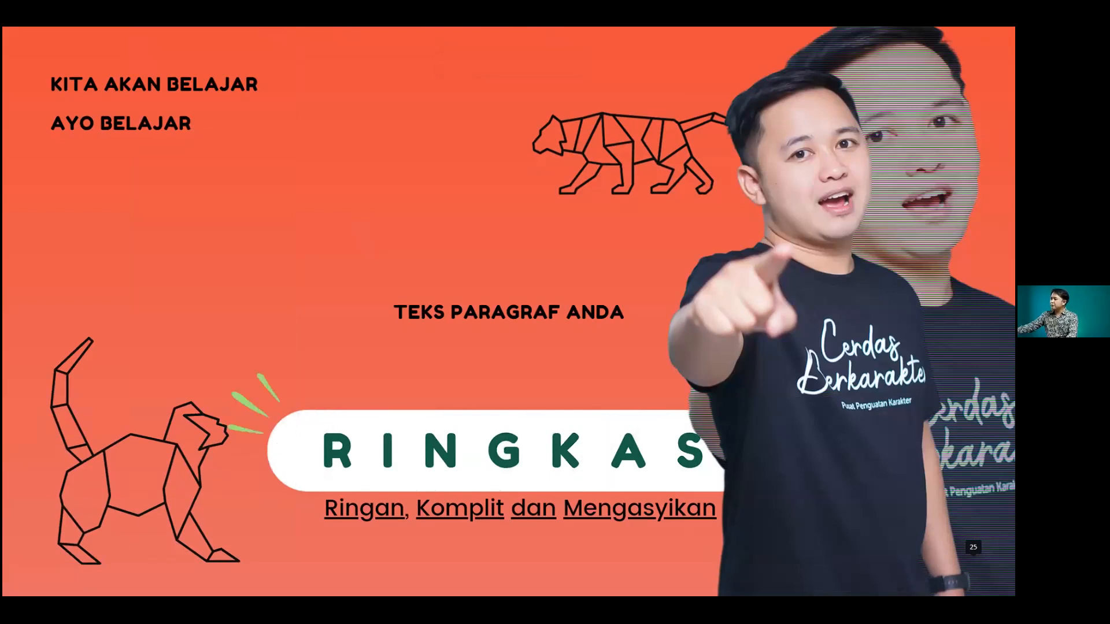
Exit the presentation, view the TIPS #10 templates slide, then return to klasifikasi makhluk hidup.
key("Escape")
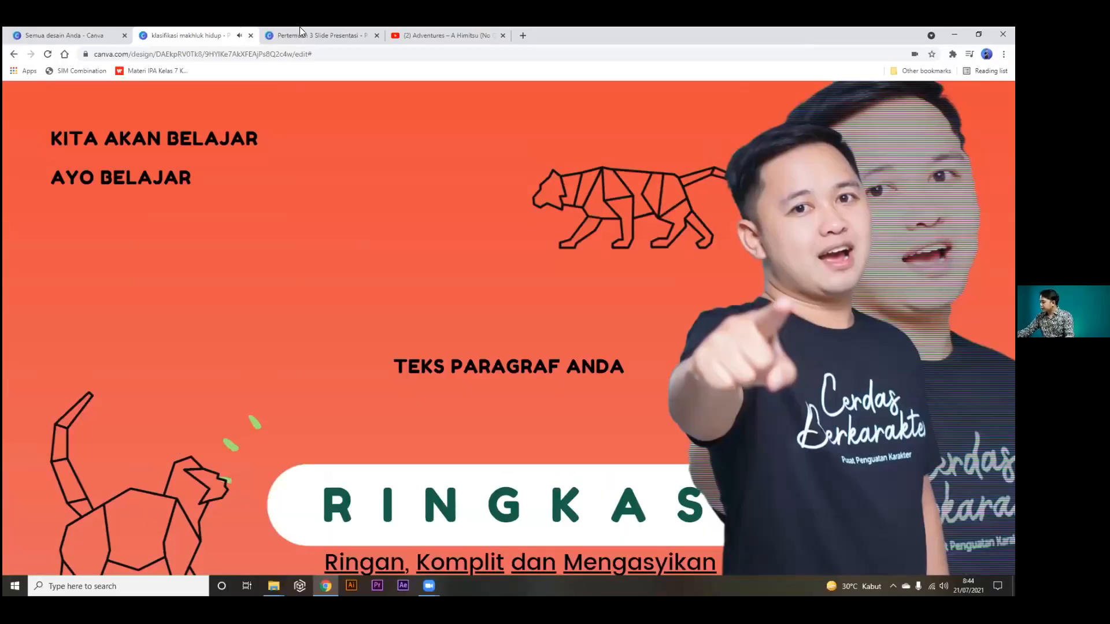
key("ctrl+Tab")
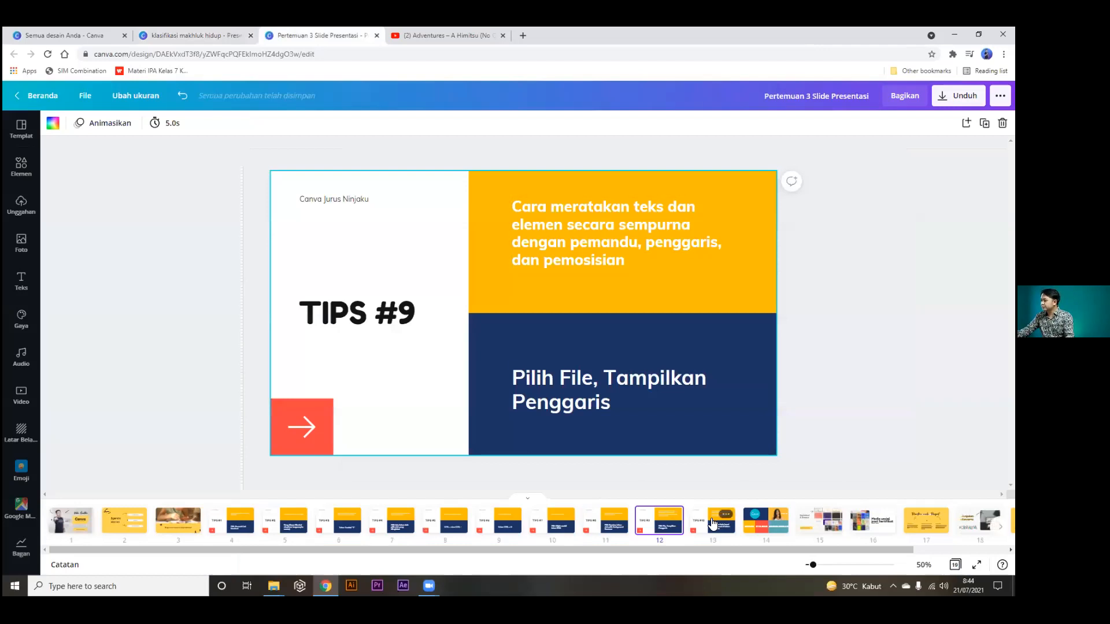
left_click(713, 523)
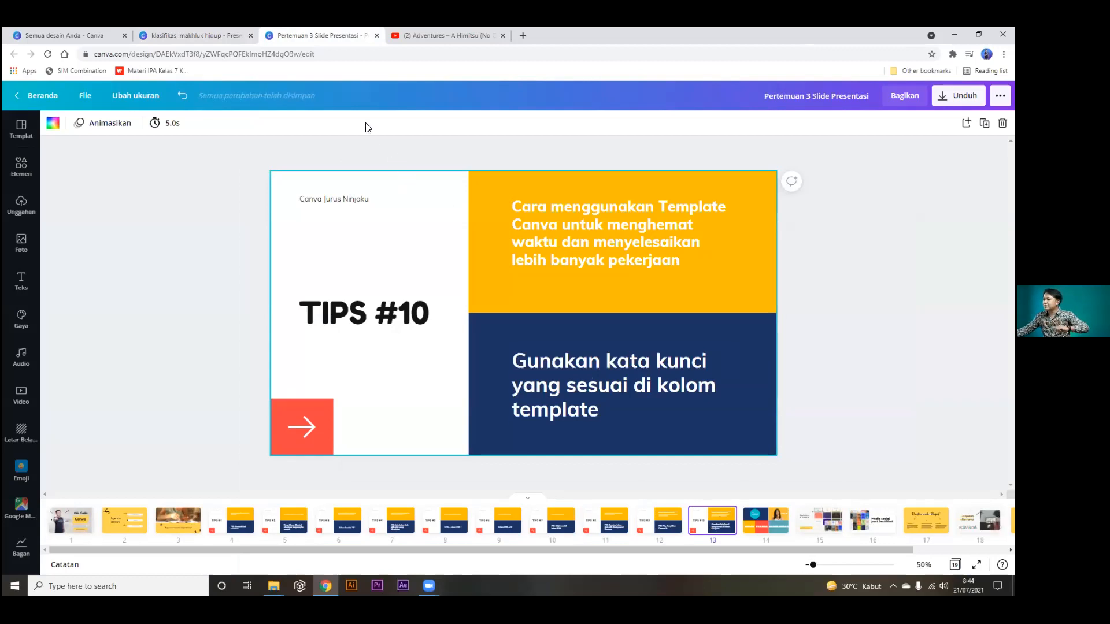
left_click(211, 35)
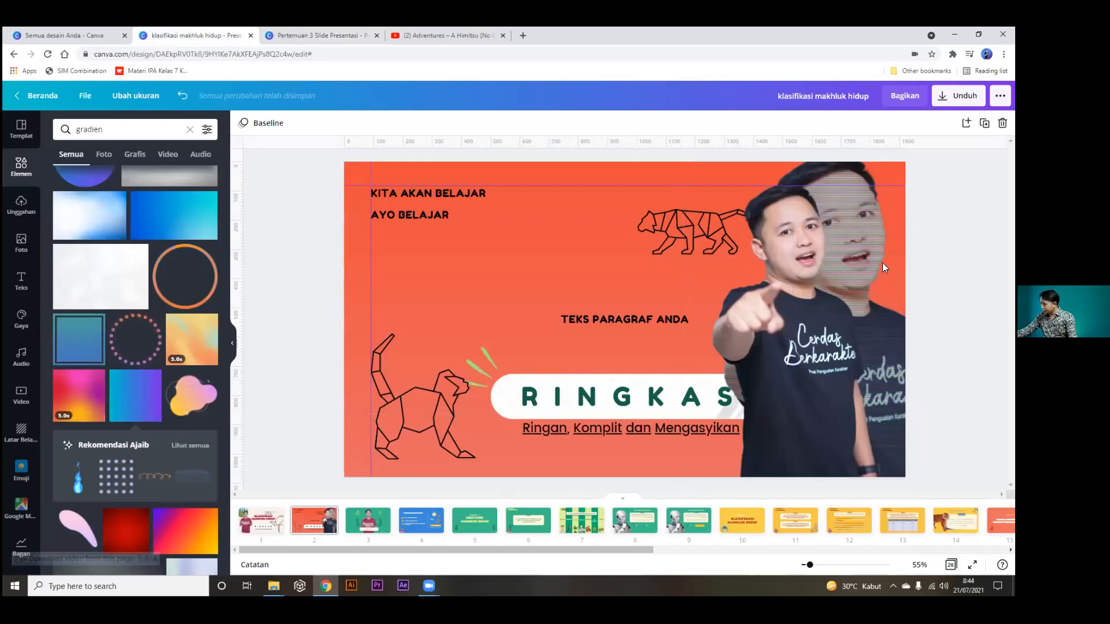
Select both presenter photos on the RINGKAS slide and shift them left.
left_click_drag(818, 307, 766, 308)
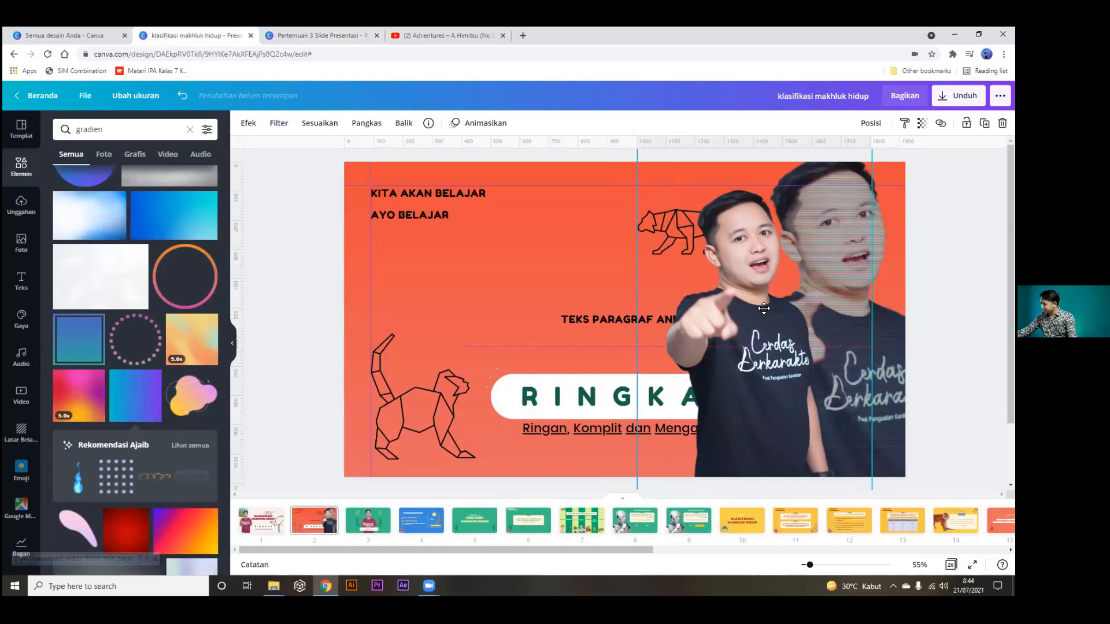
left_click(896, 341)
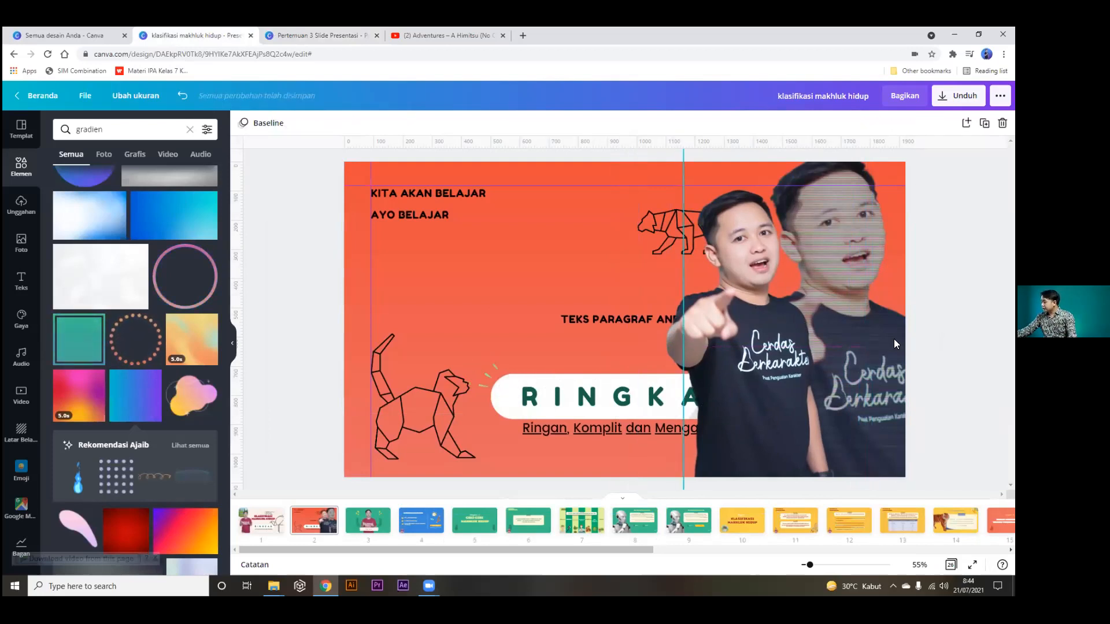
left_click(890, 337)
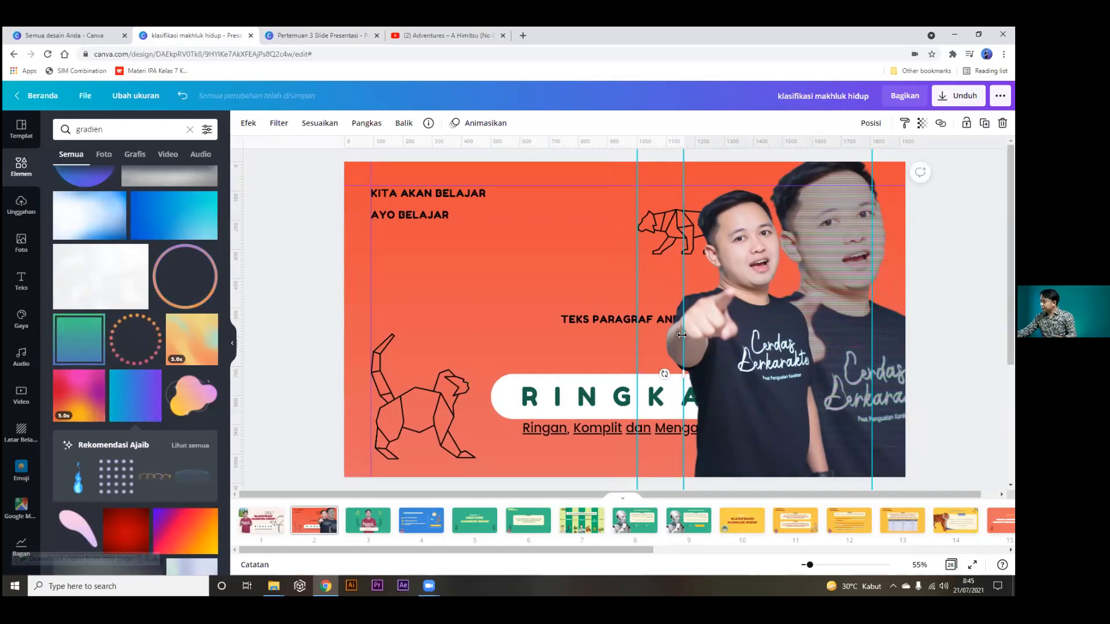
left_click(713, 336, "shift")
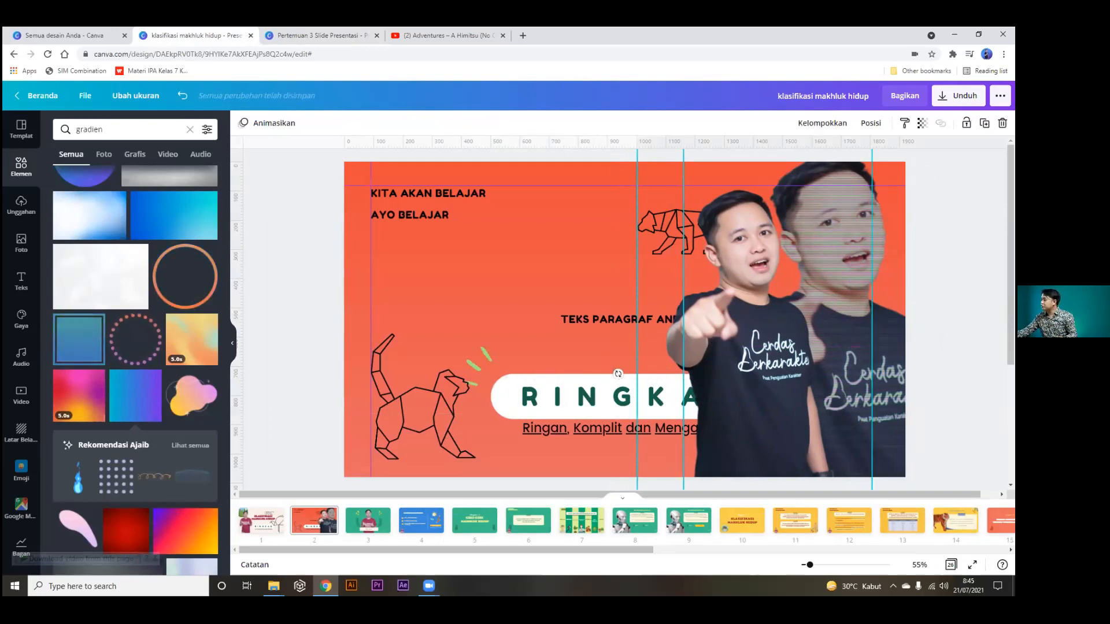
left_click_drag(752, 362, 776, 353)
Nudge the front presenter photo further left, then check the slide's element selections.
left_click(957, 382)
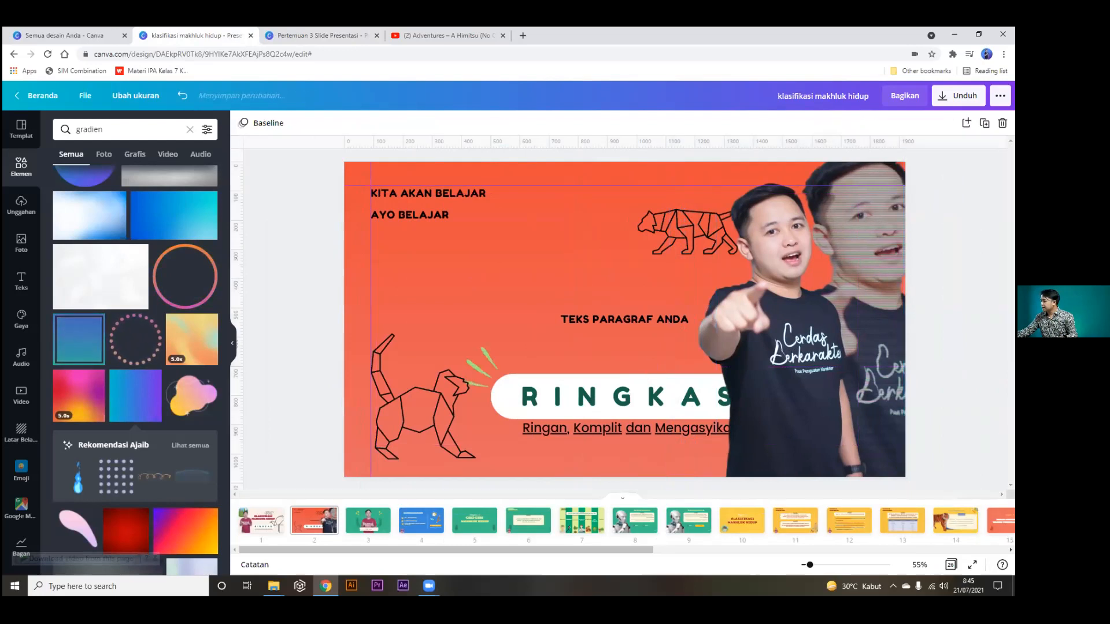
left_click(878, 379)
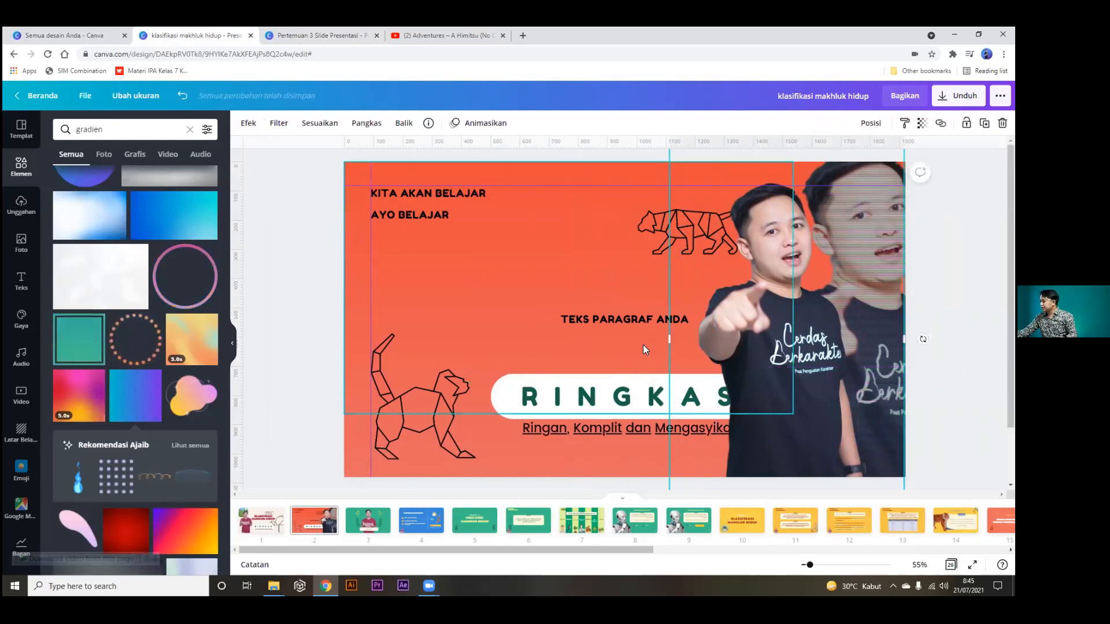
left_click(948, 365)
left_click_drag(828, 367, 804, 368)
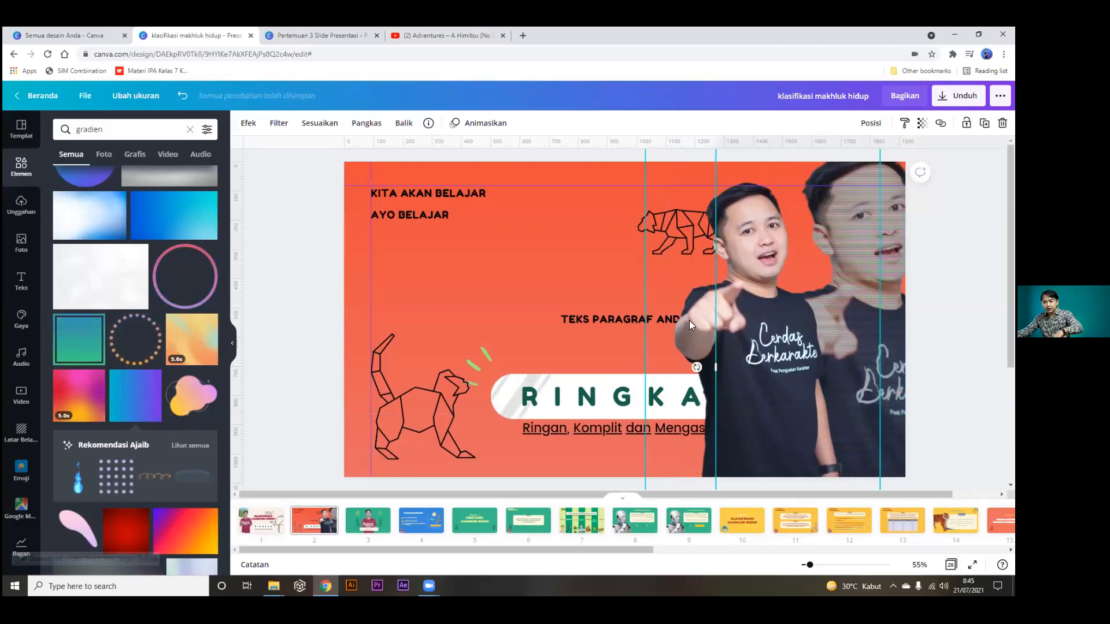
key("ctrl+a")
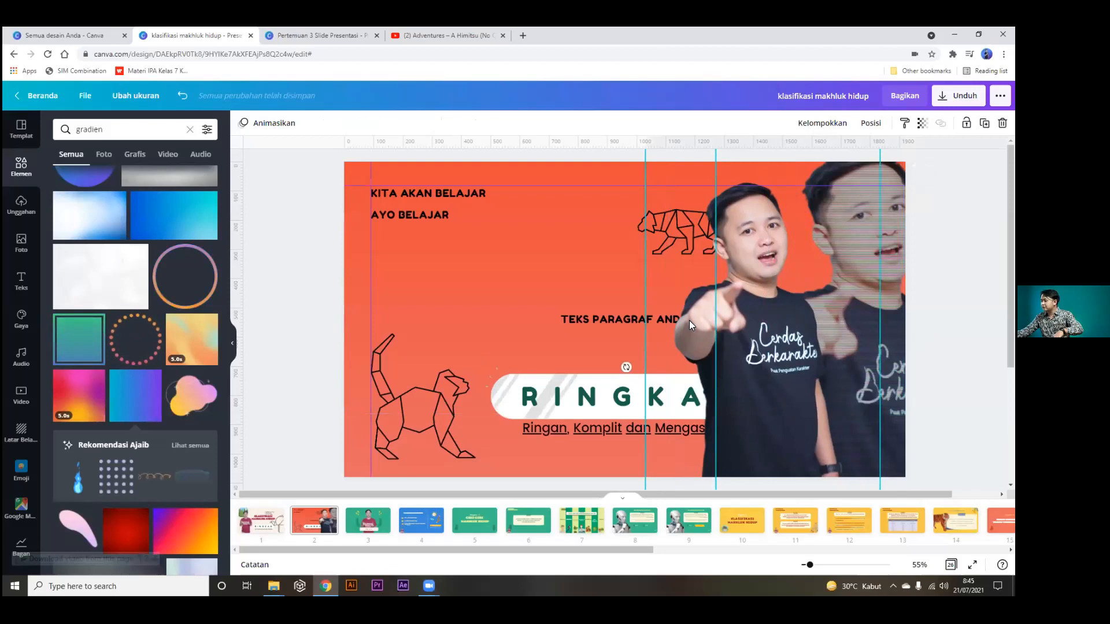
left_click(960, 312)
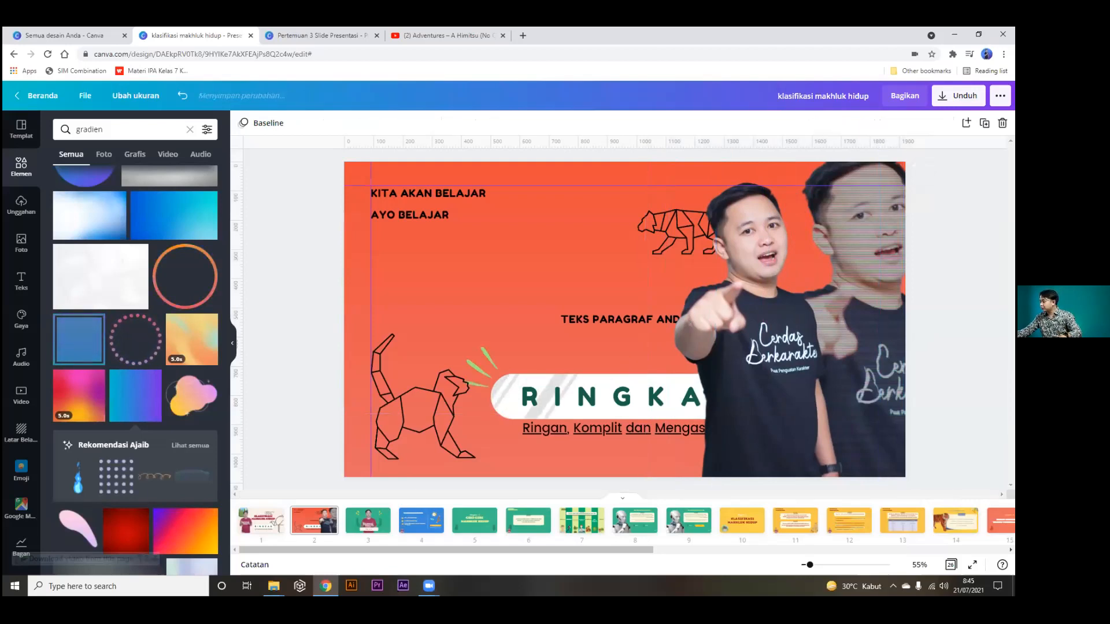
left_click(893, 314)
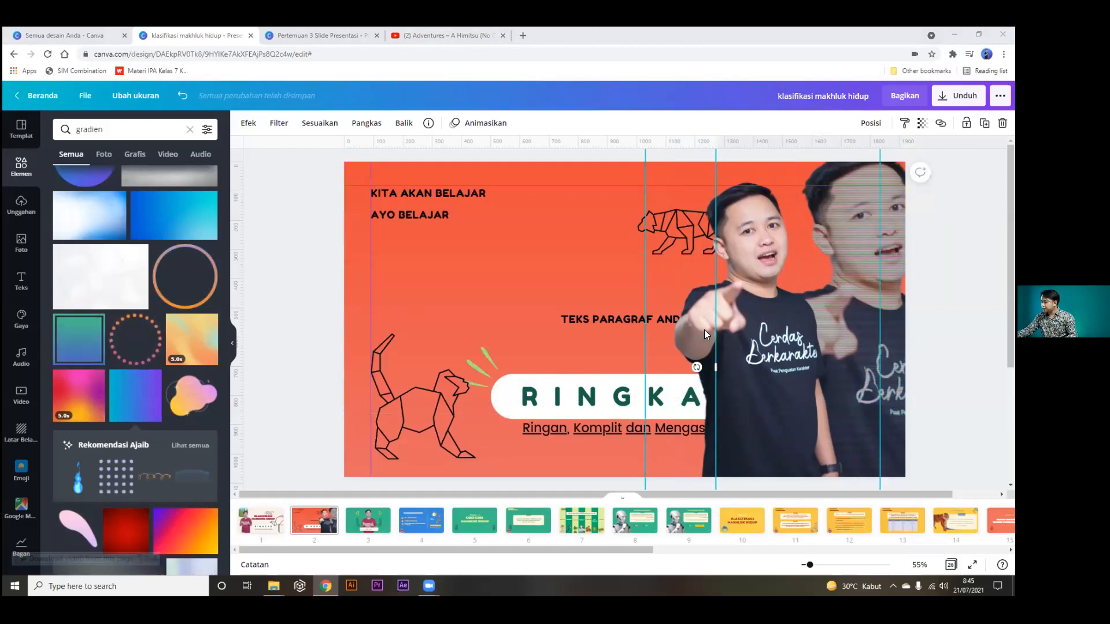
left_click(528, 398)
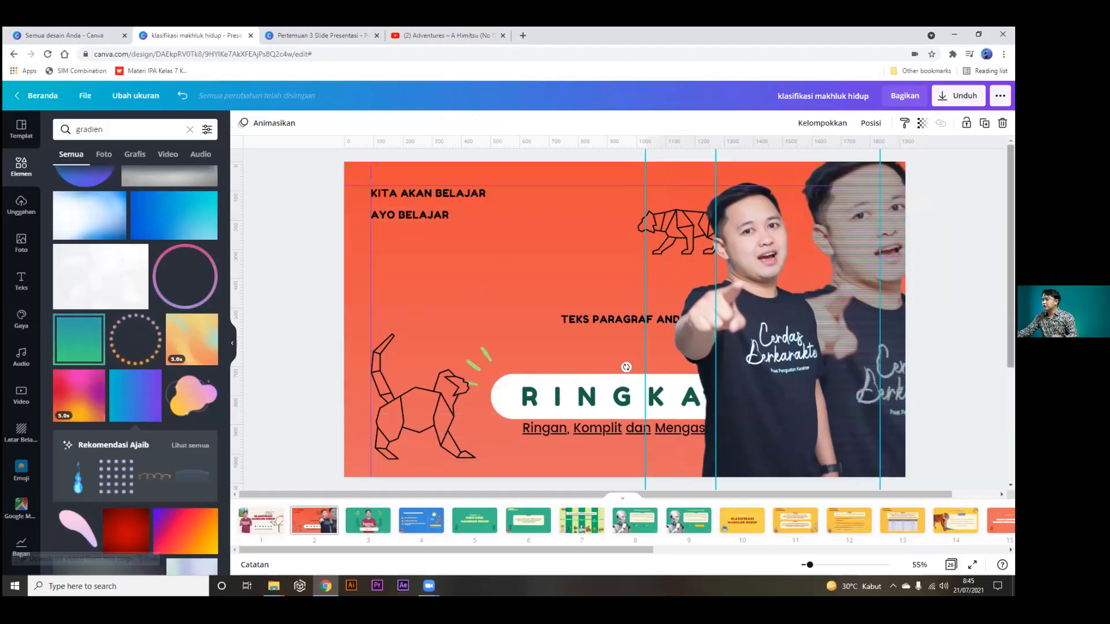
left_click(963, 323)
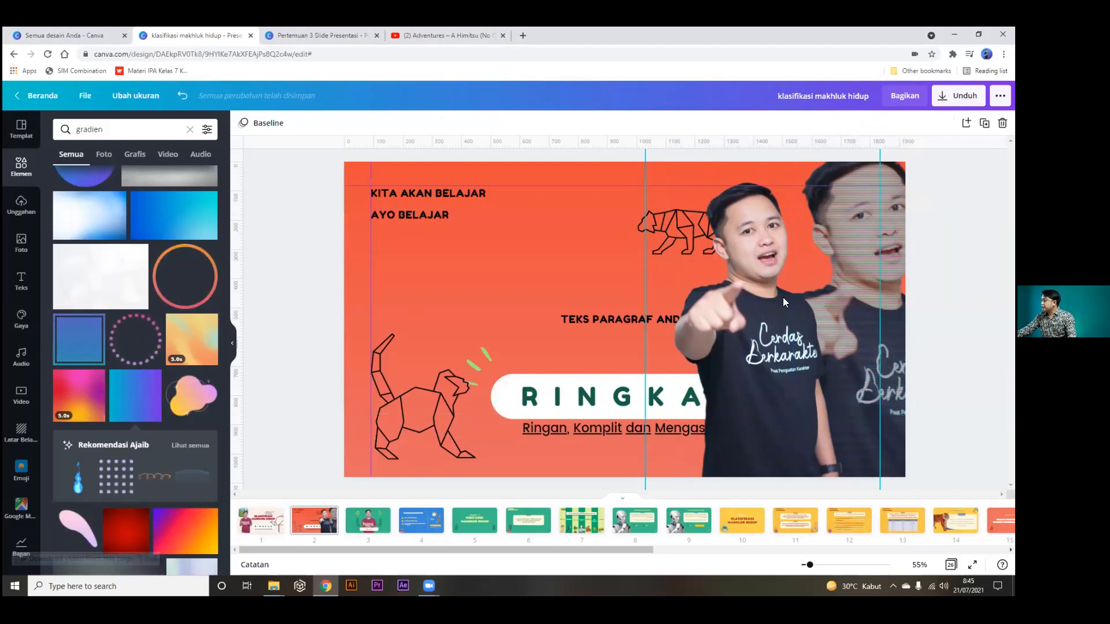
Nudge the pointing photo right and move it one layer down, undoing a send-to-back.
left_click_drag(779, 332, 794, 334)
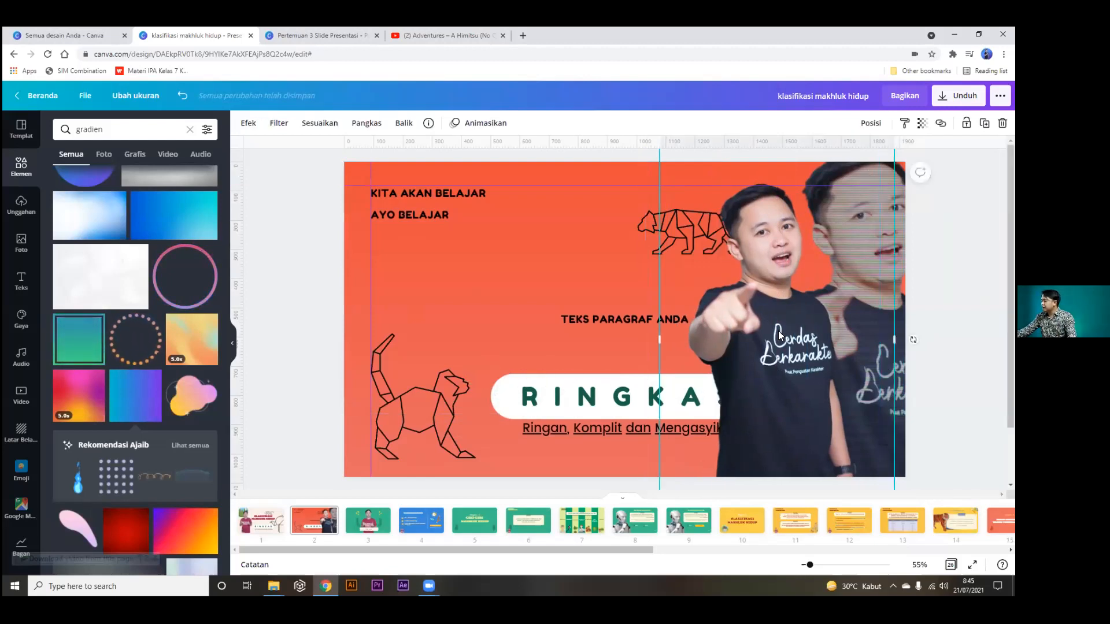
right_click(779, 334)
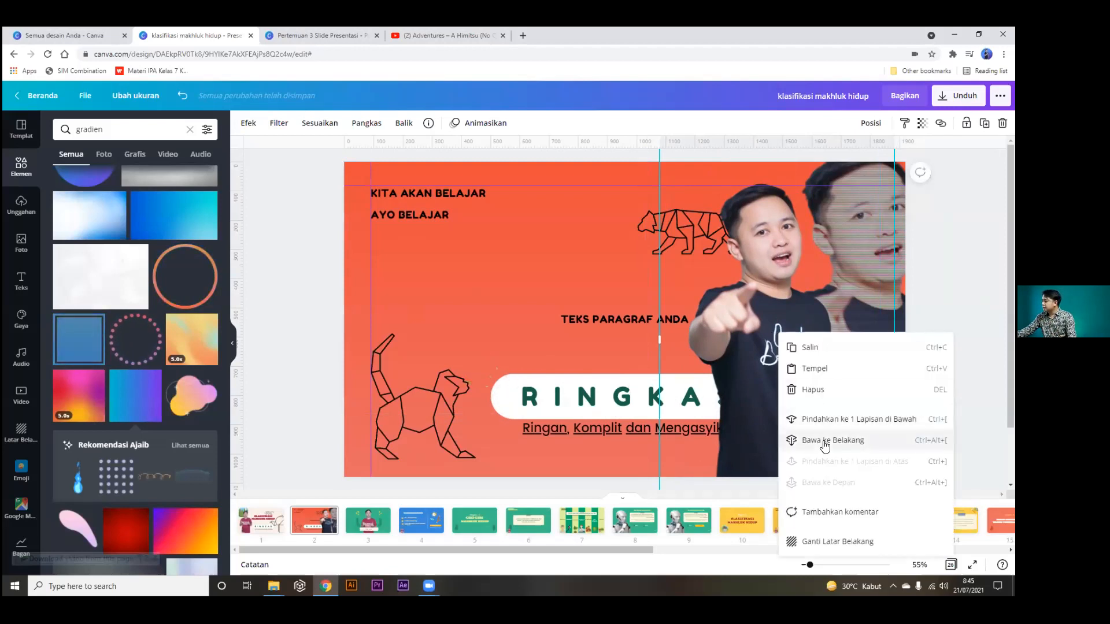
right_click(757, 299)
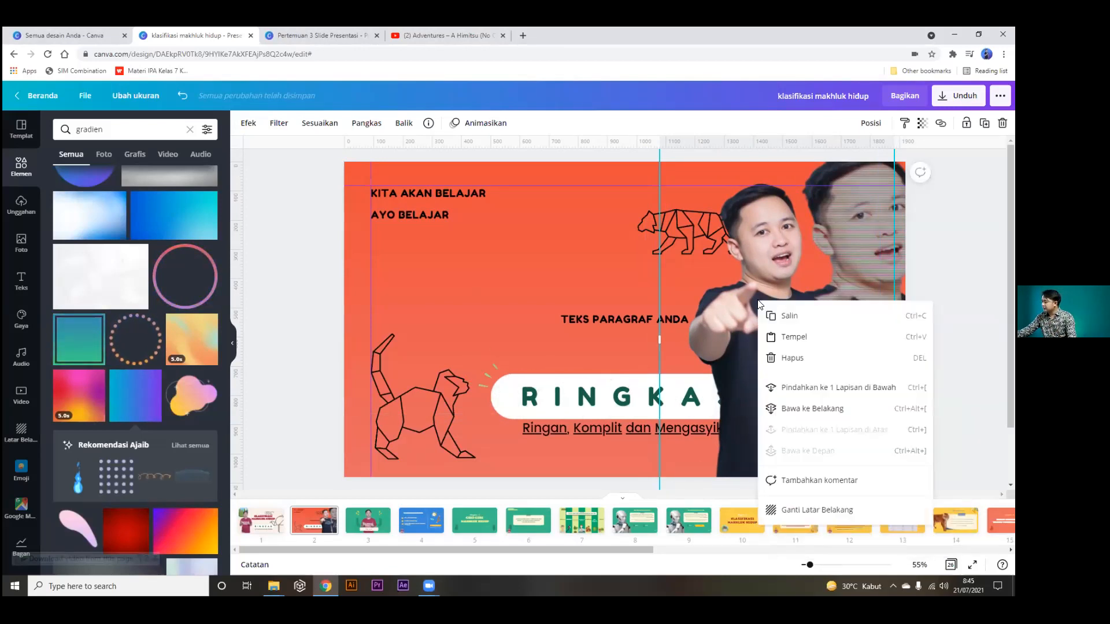
left_click(794, 387)
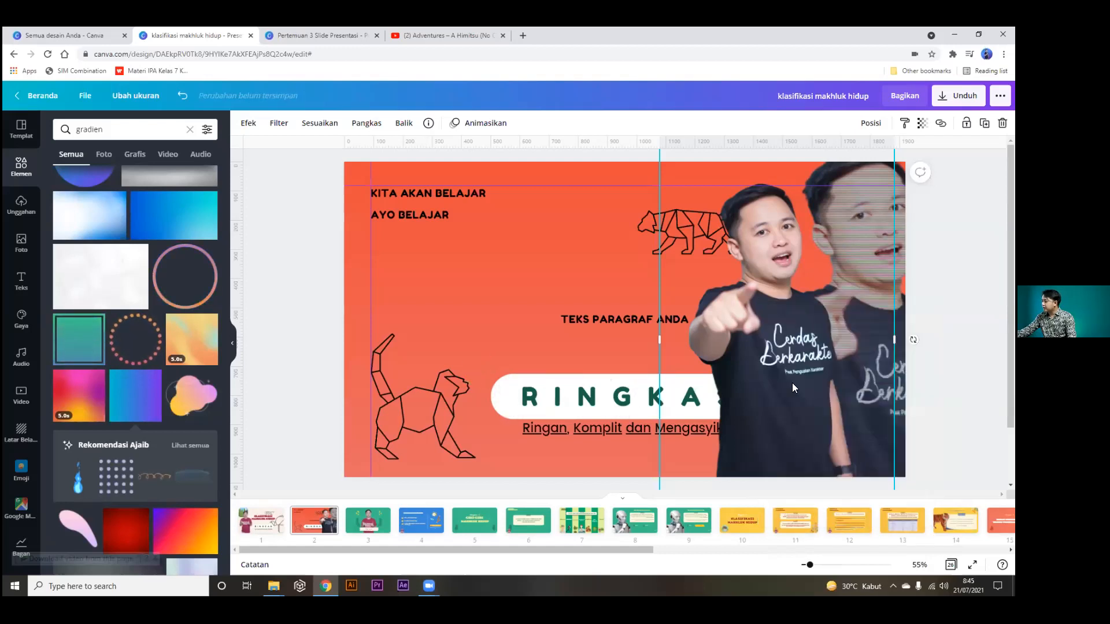
right_click(764, 304)
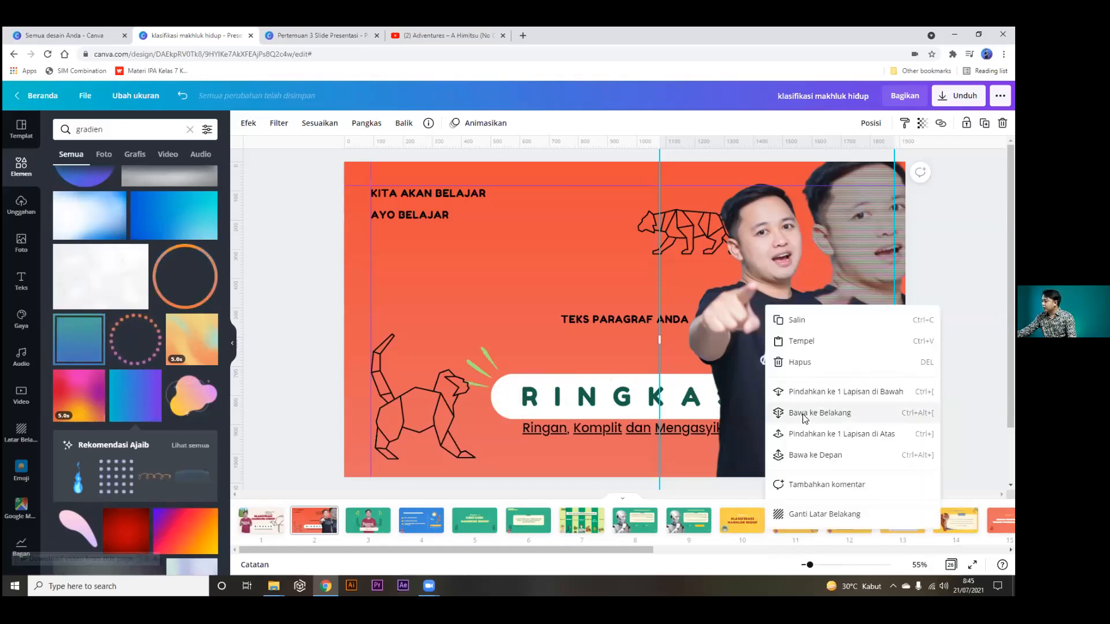
left_click(795, 412)
key("ctrl+z")
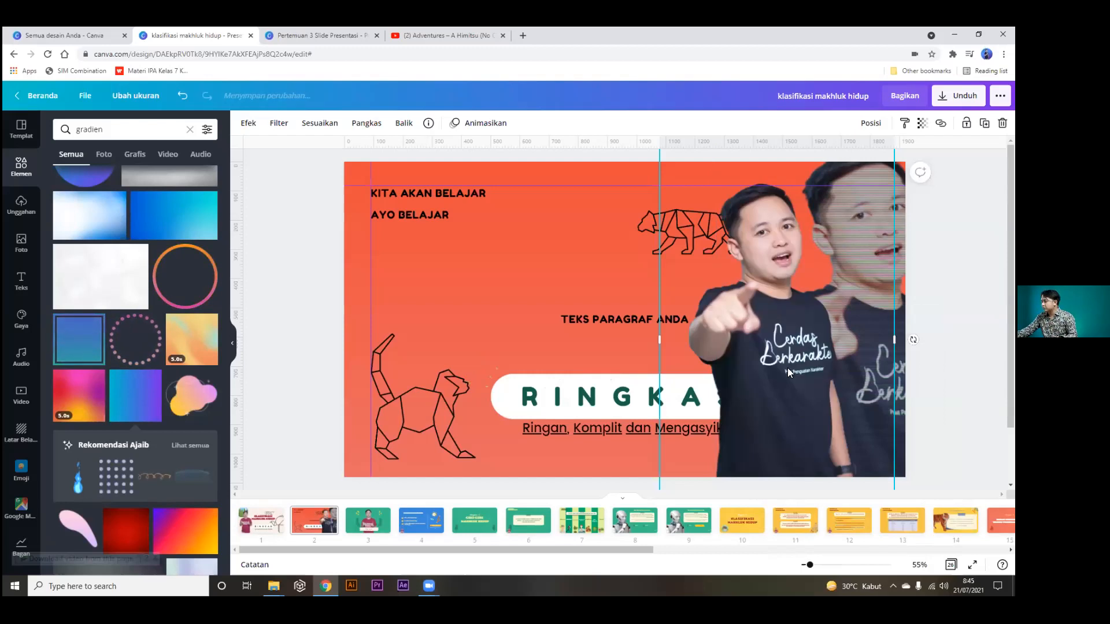
Move the photo down three more layers so the RINGKAS title and subtitle show in front.
right_click(779, 322)
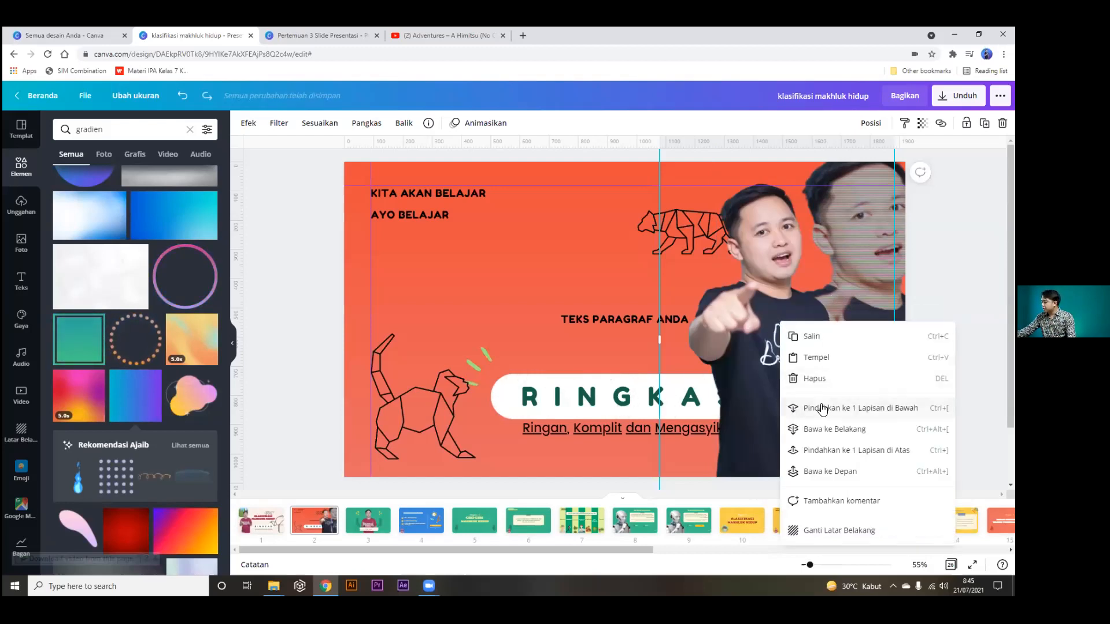
left_click(824, 407)
right_click(768, 333)
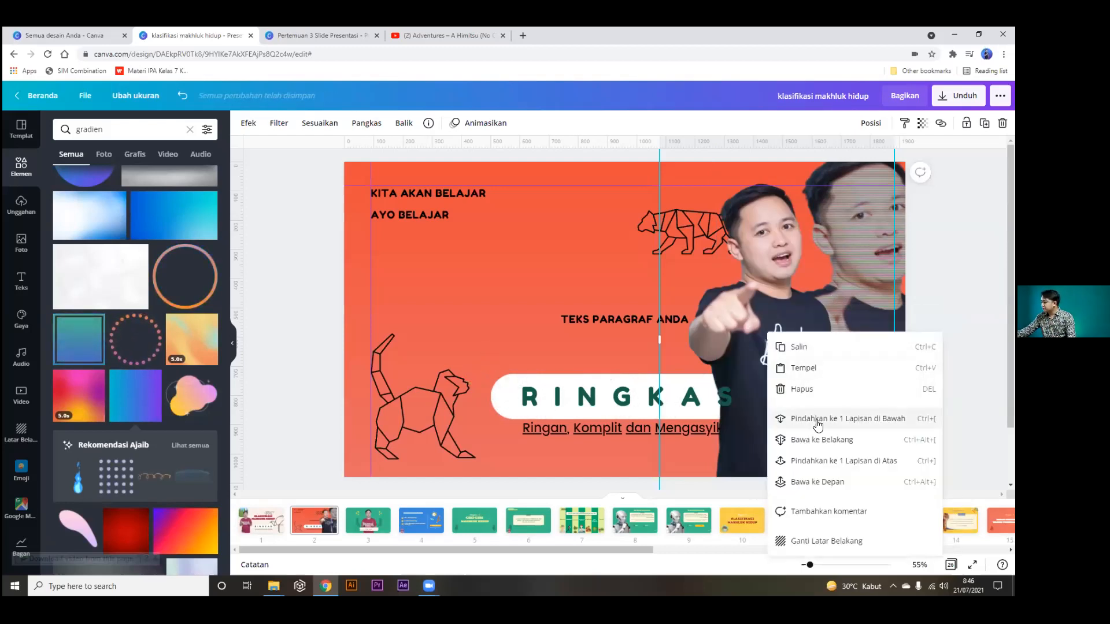
left_click(817, 420)
right_click(775, 312)
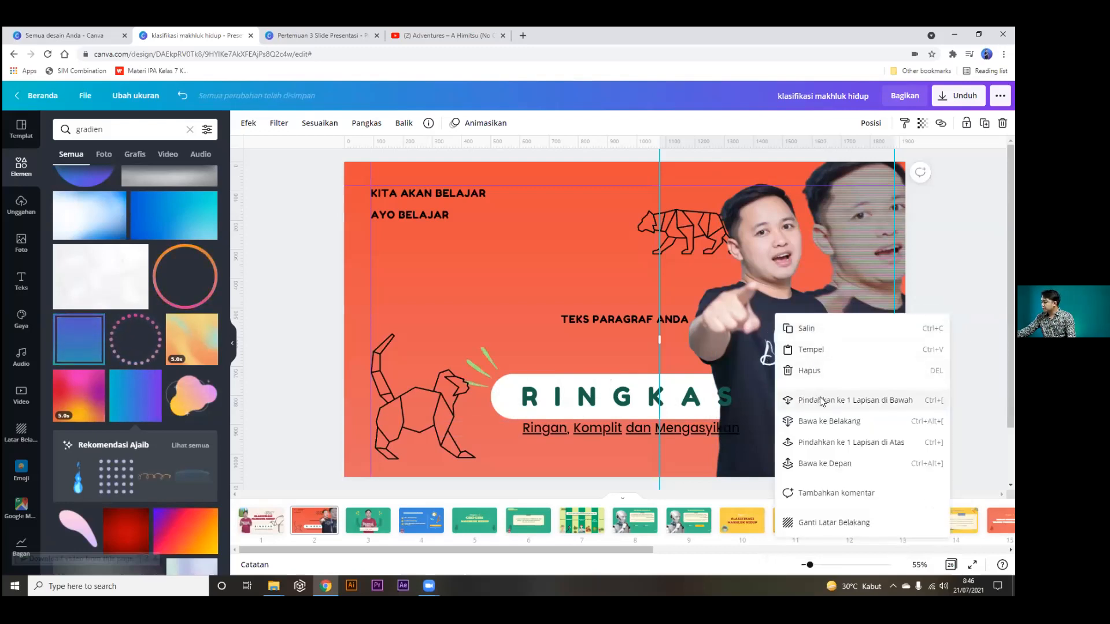
left_click(821, 398)
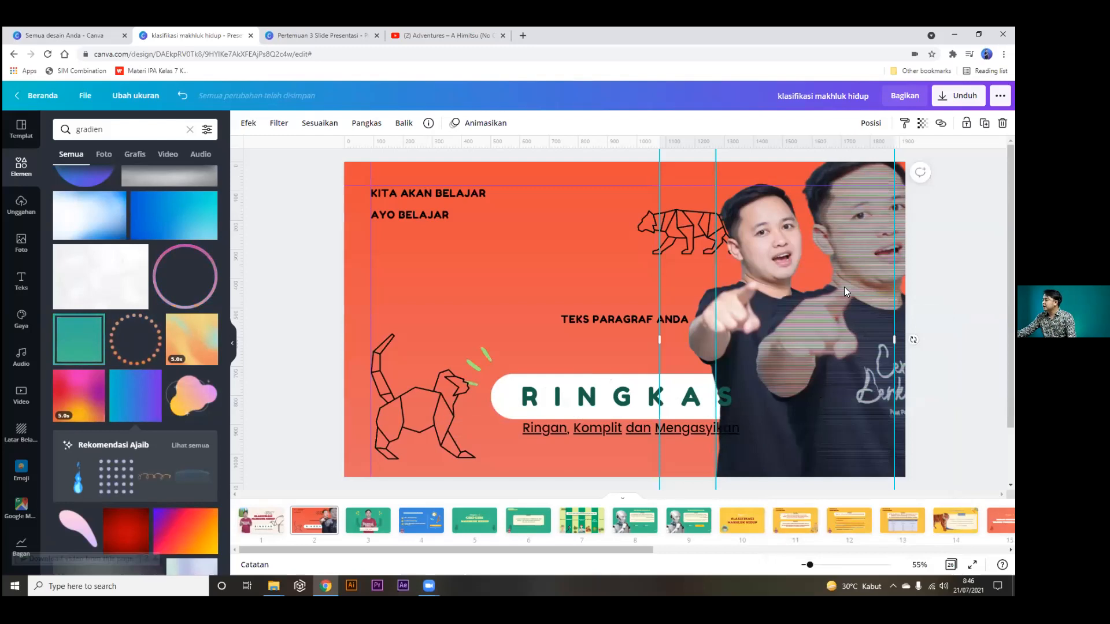
left_click(955, 284)
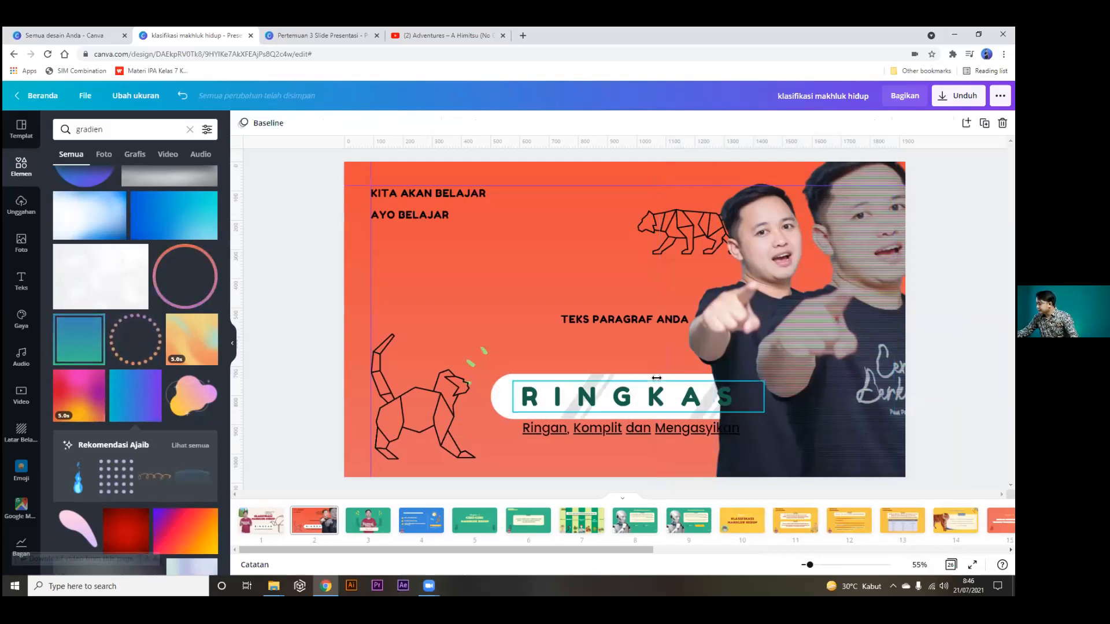
left_click(325, 30)
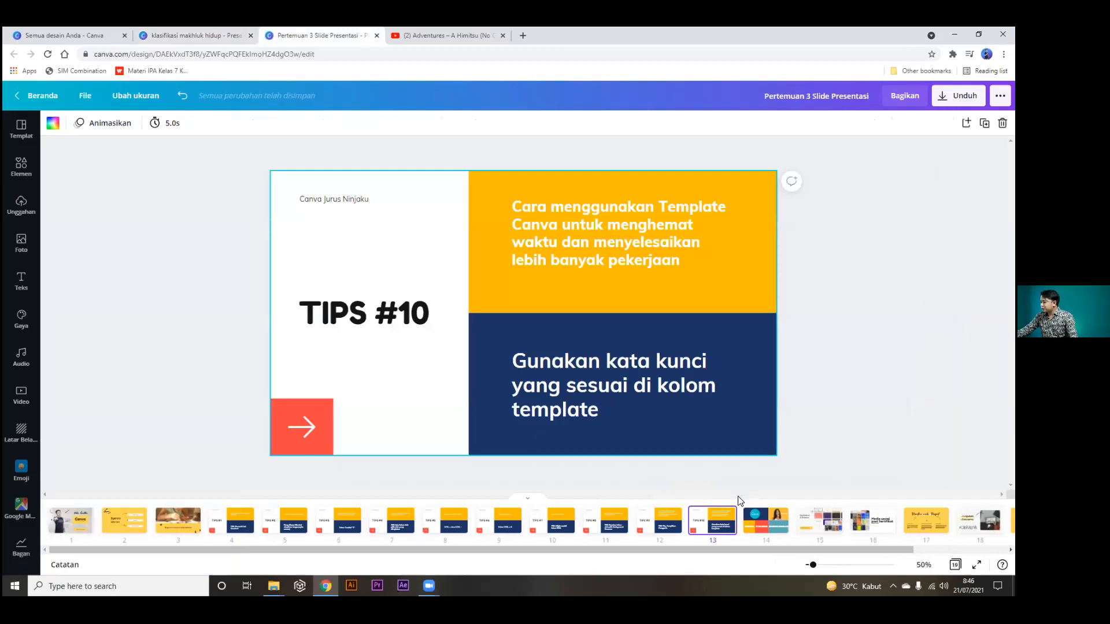
Present slide 14 of the Pertemuan 3 Slide Presentasi deck full screen.
left_click(762, 523)
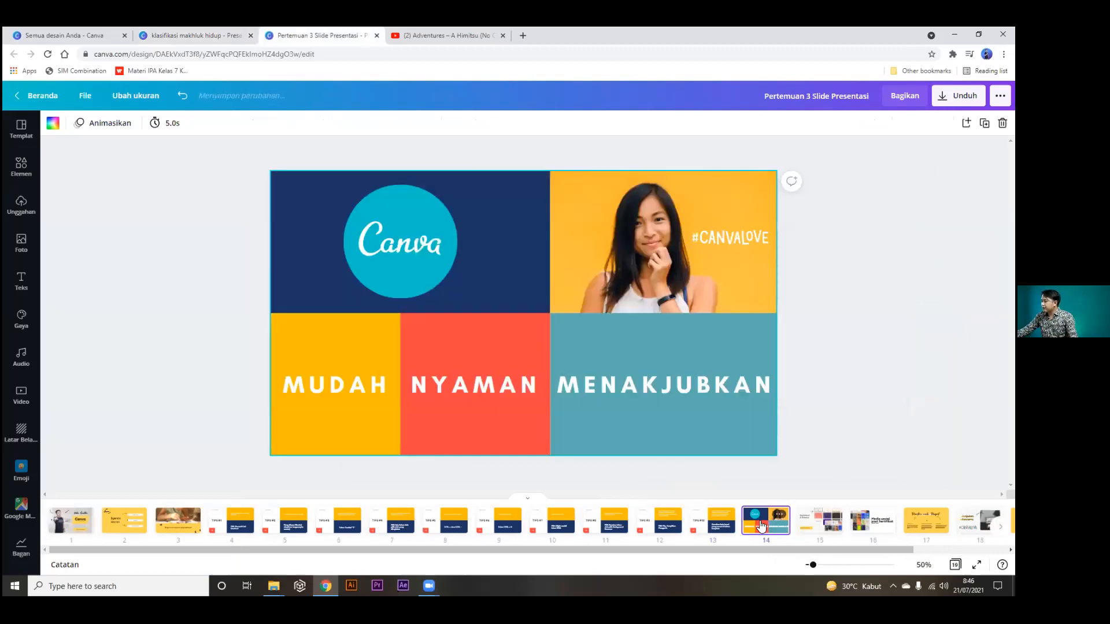
left_click(977, 565)
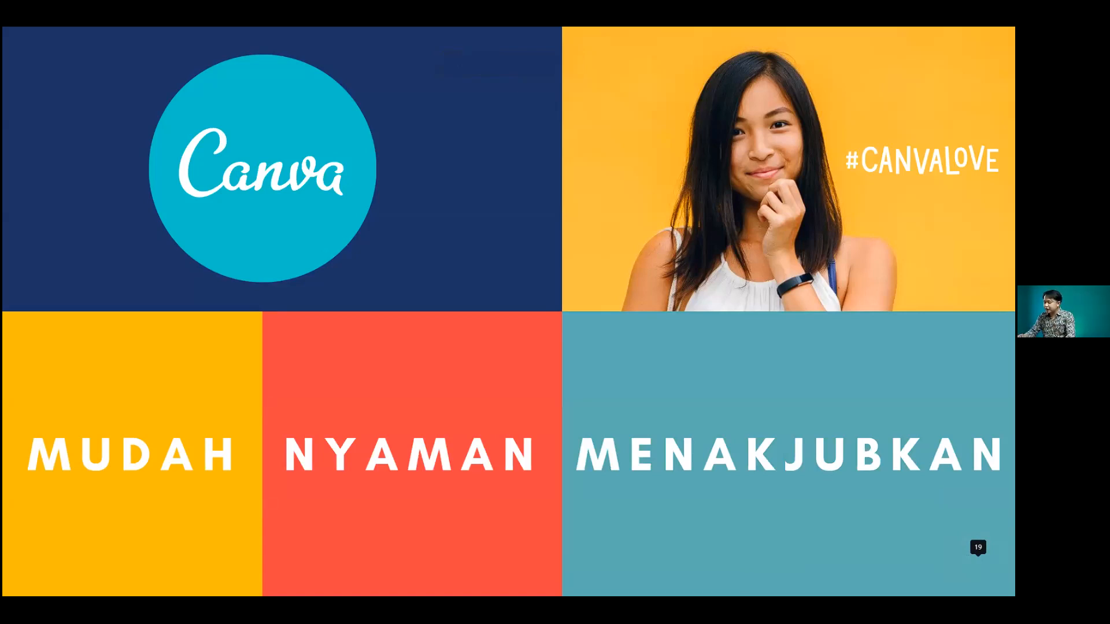
Advance one slide in the presentation, then exit full screen back to the editor.
key("Right")
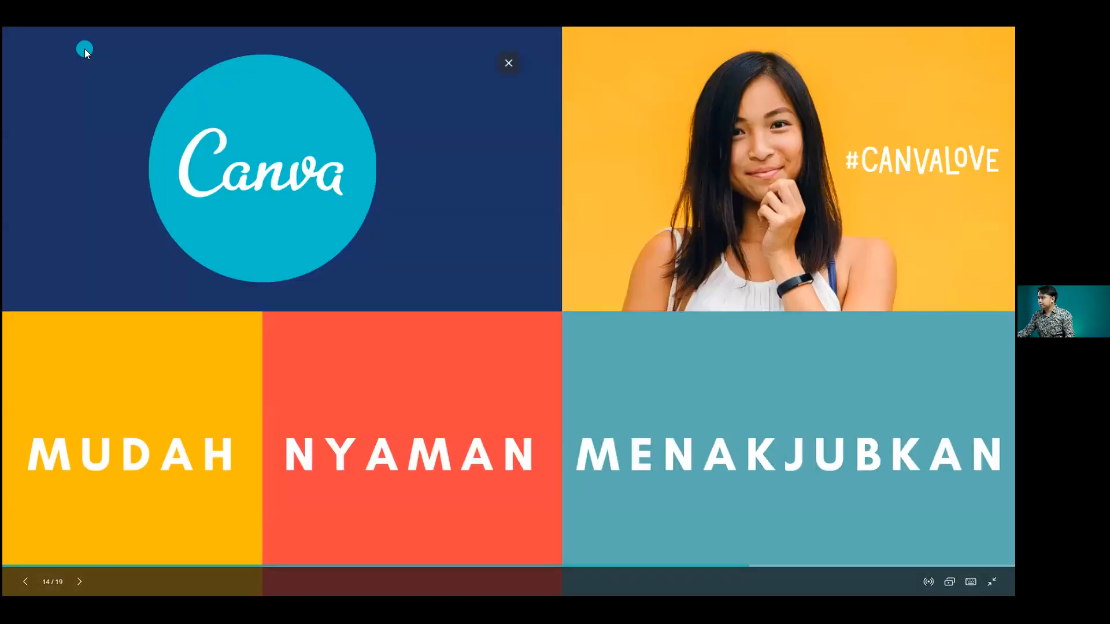
key("Escape")
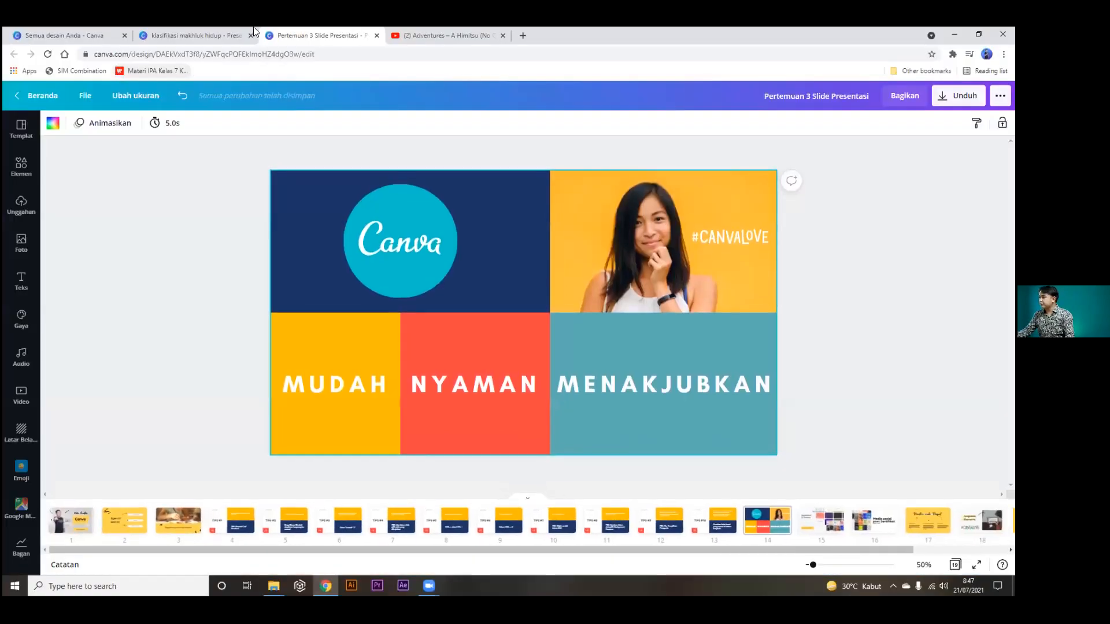
Go from the klasifikasi makhluk hidup design to the Canva home page and open Buat desain.
left_click(206, 32)
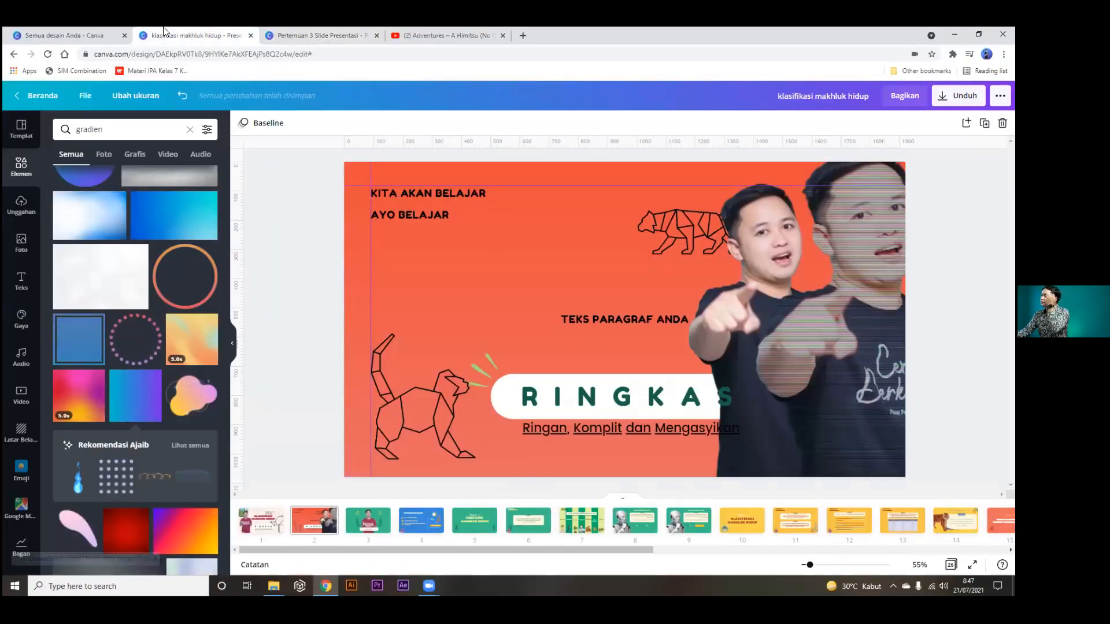
left_click(77, 32)
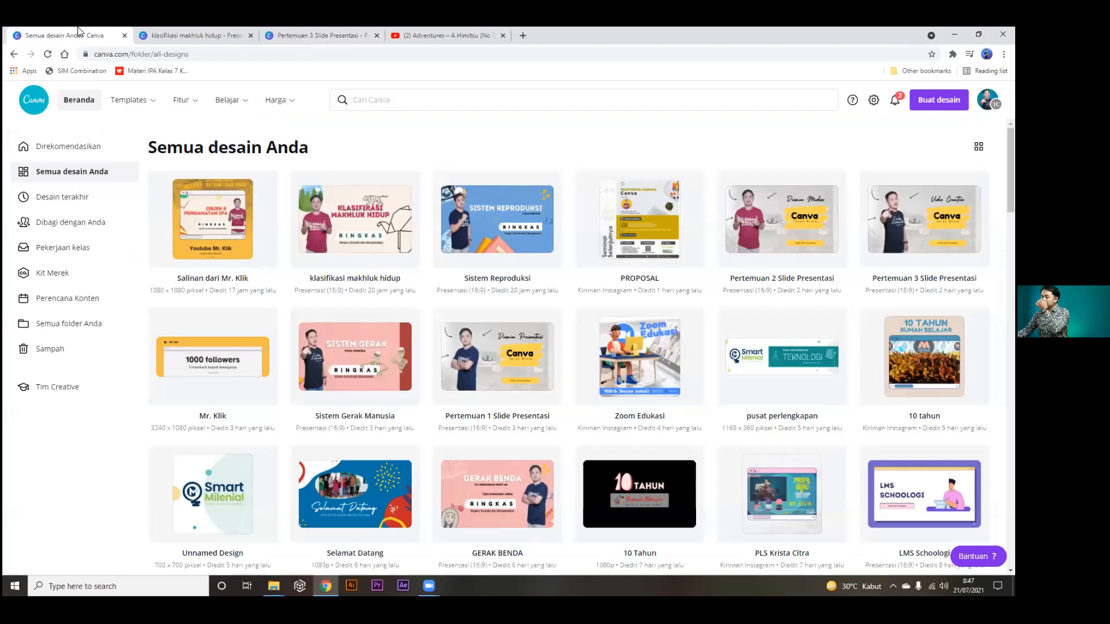
left_click(86, 102)
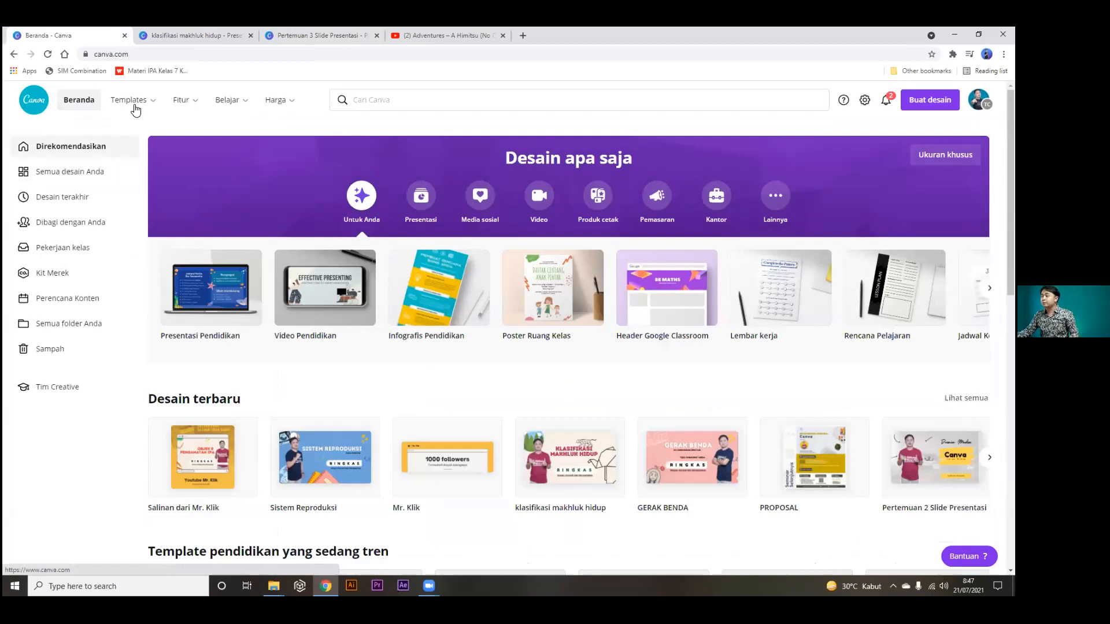
mouse_move(138, 108)
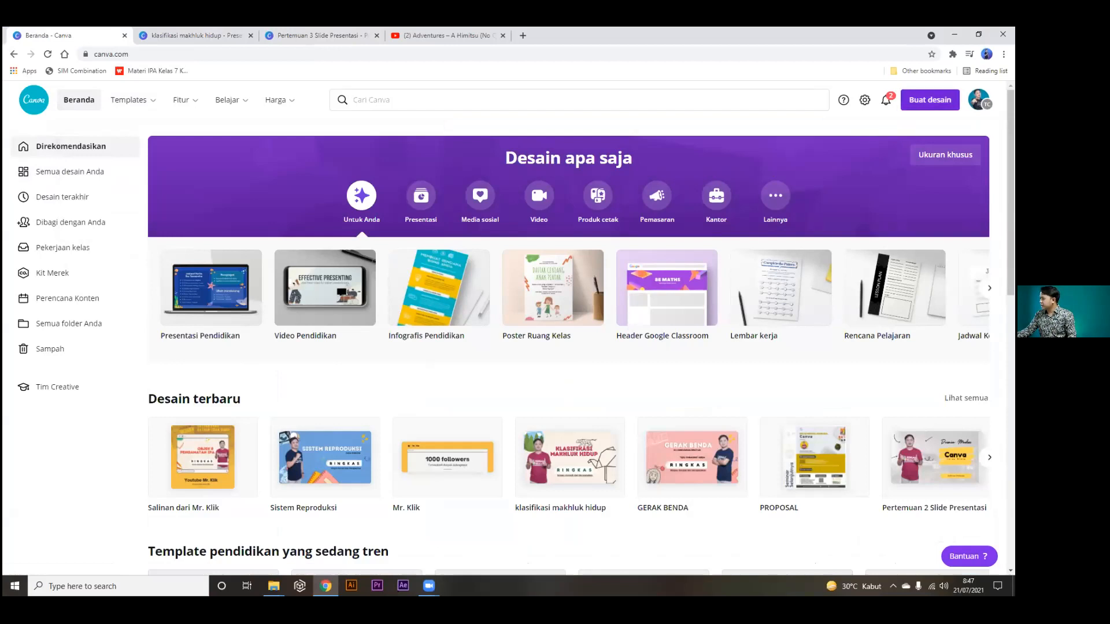
left_click(930, 100)
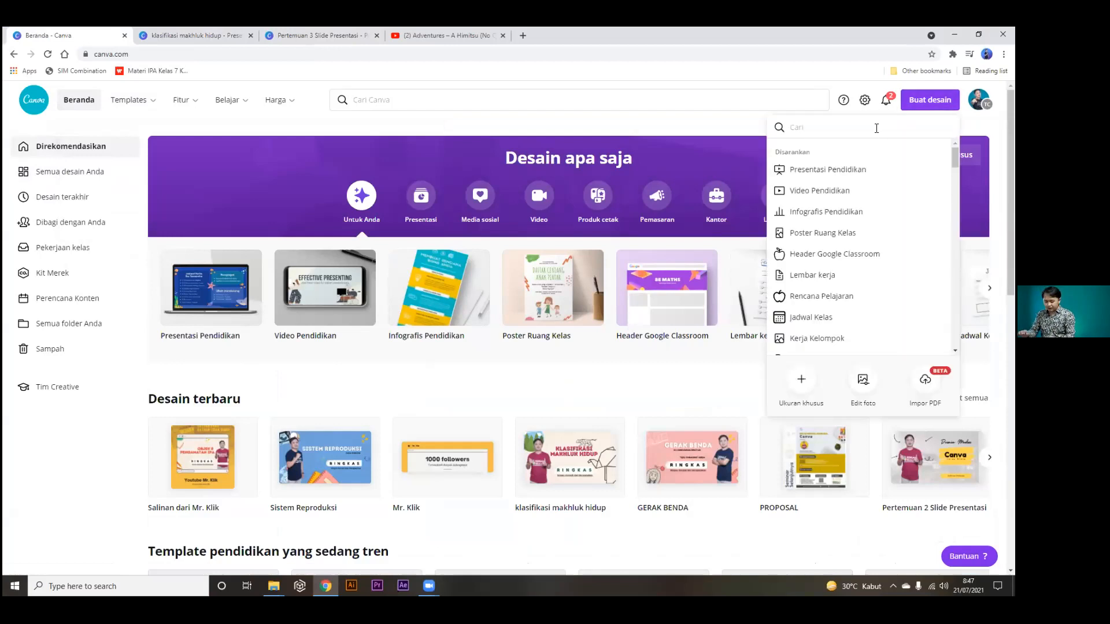
Search 'sertifikat' and create a new A4 landscape certificate design.
type("sertifikat")
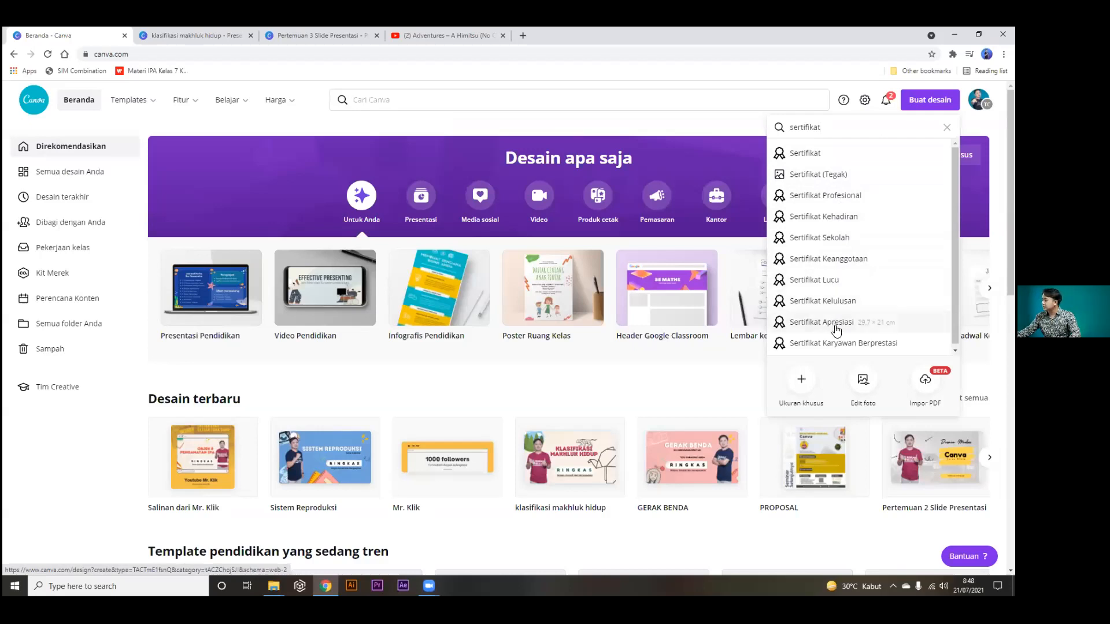
left_click(813, 153)
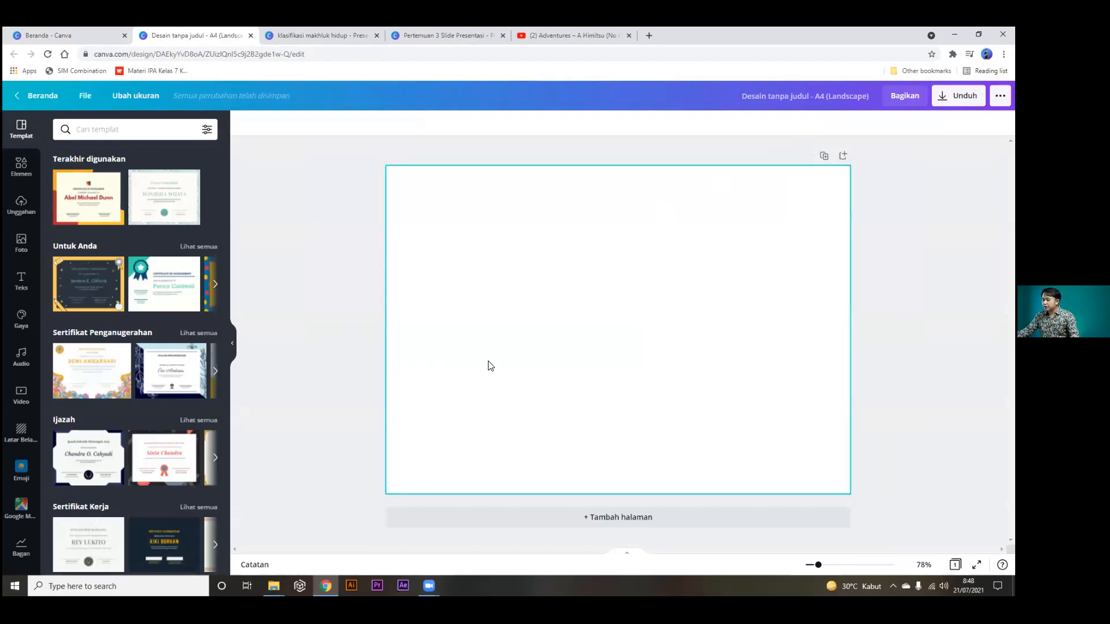
Browse the certificate templates and apply Sertifikat Apresiasi to the blank page.
left_click(216, 284)
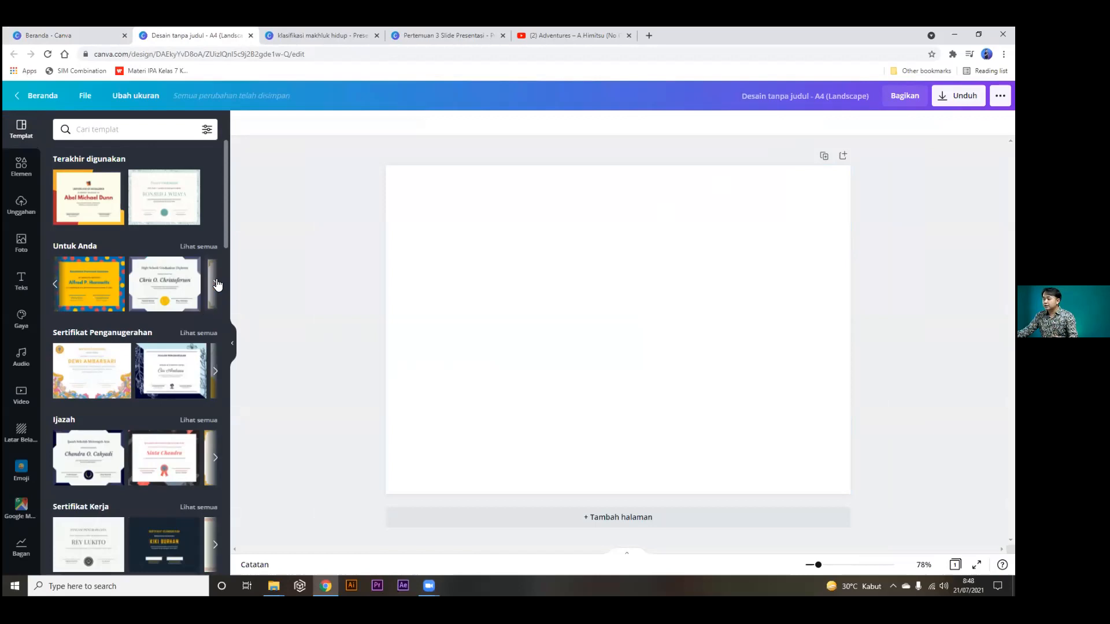
left_click(217, 284)
left_click_drag(224, 217, 225, 306)
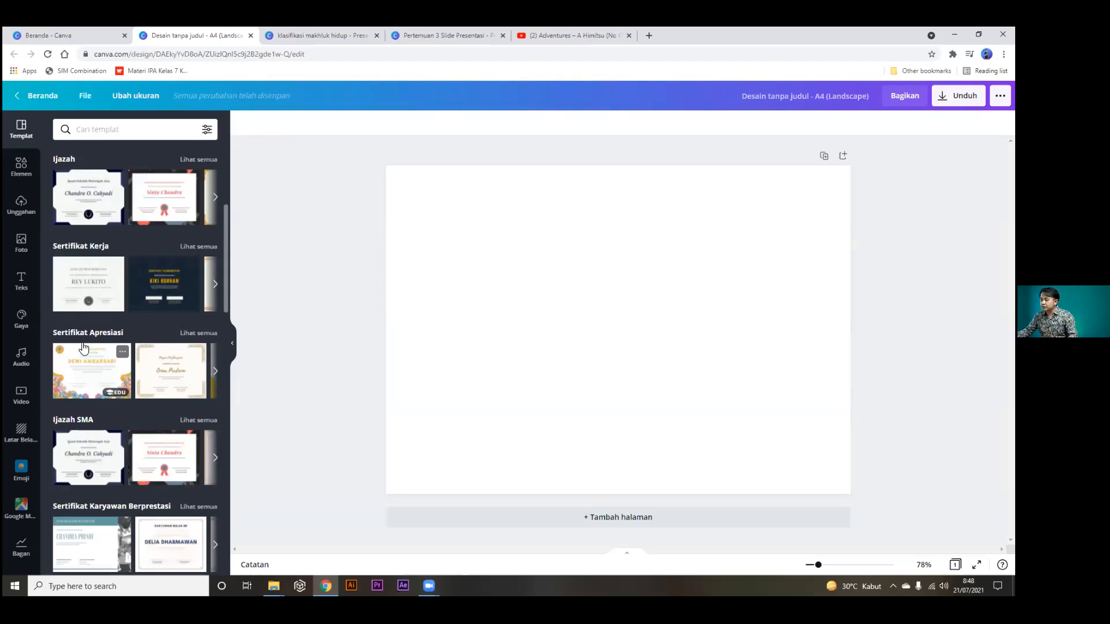
left_click(97, 383)
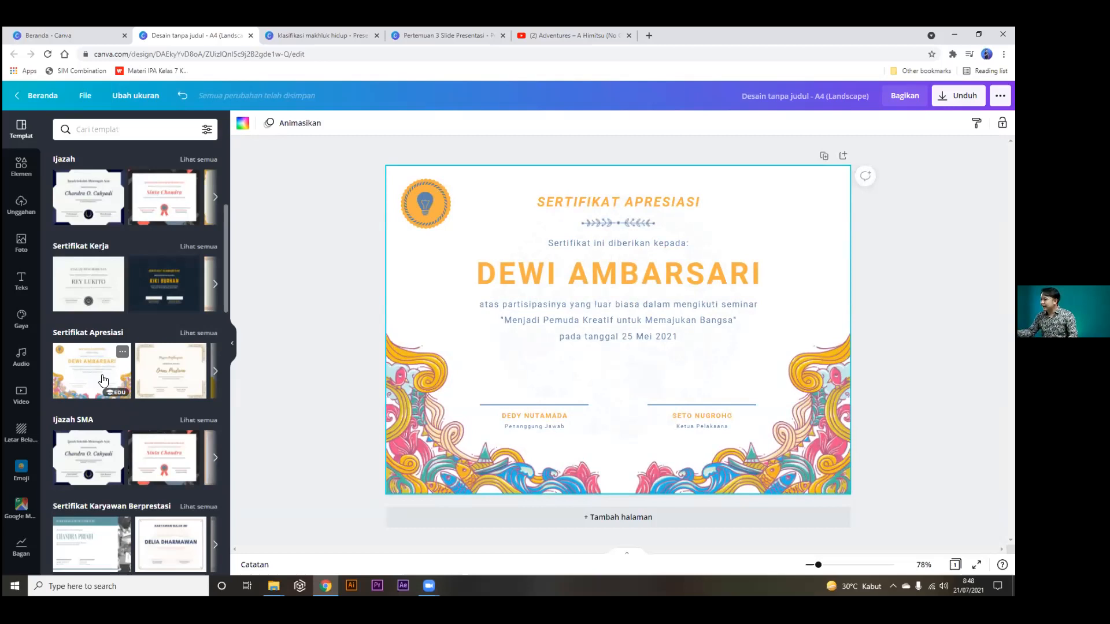
Delete the light-bulb picture from the round top-left logo.
left_click(433, 207)
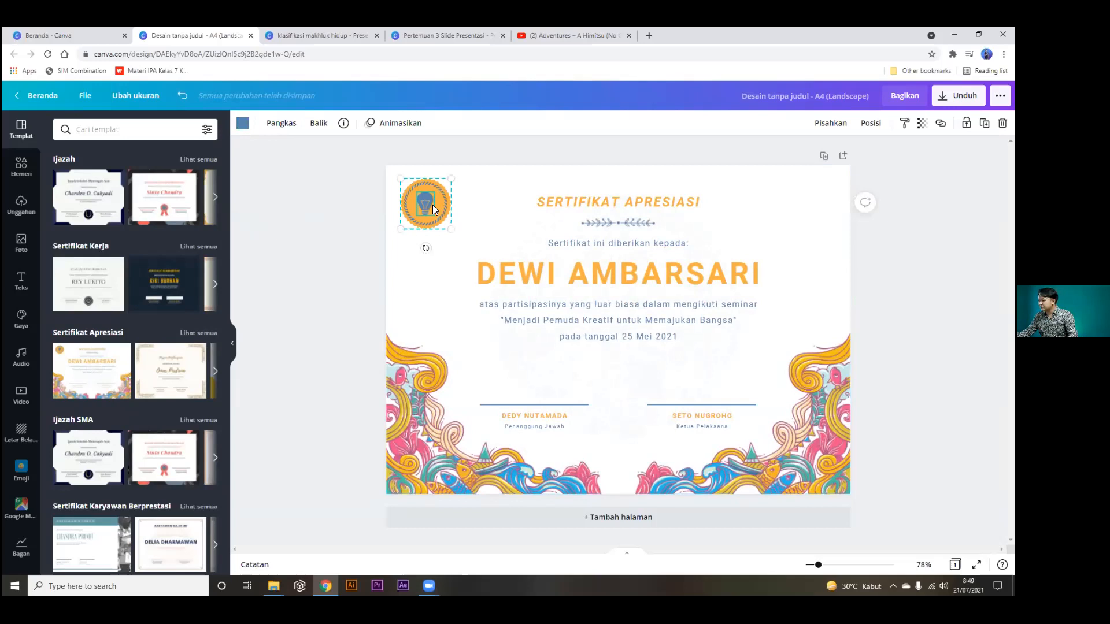
double_click(433, 206)
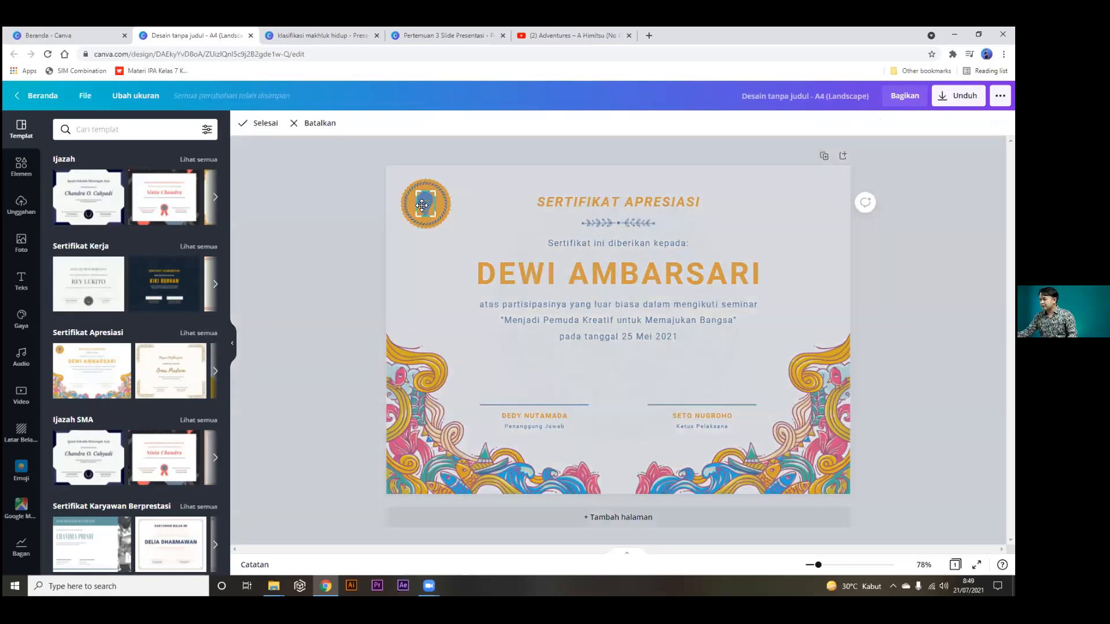
key("Delete")
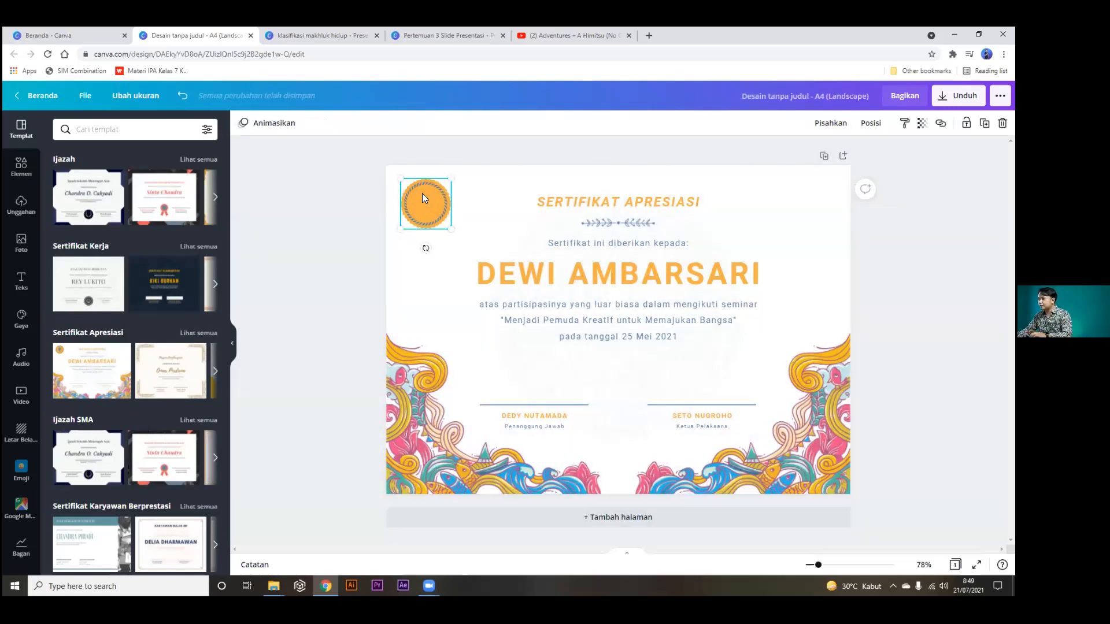
left_click(329, 217)
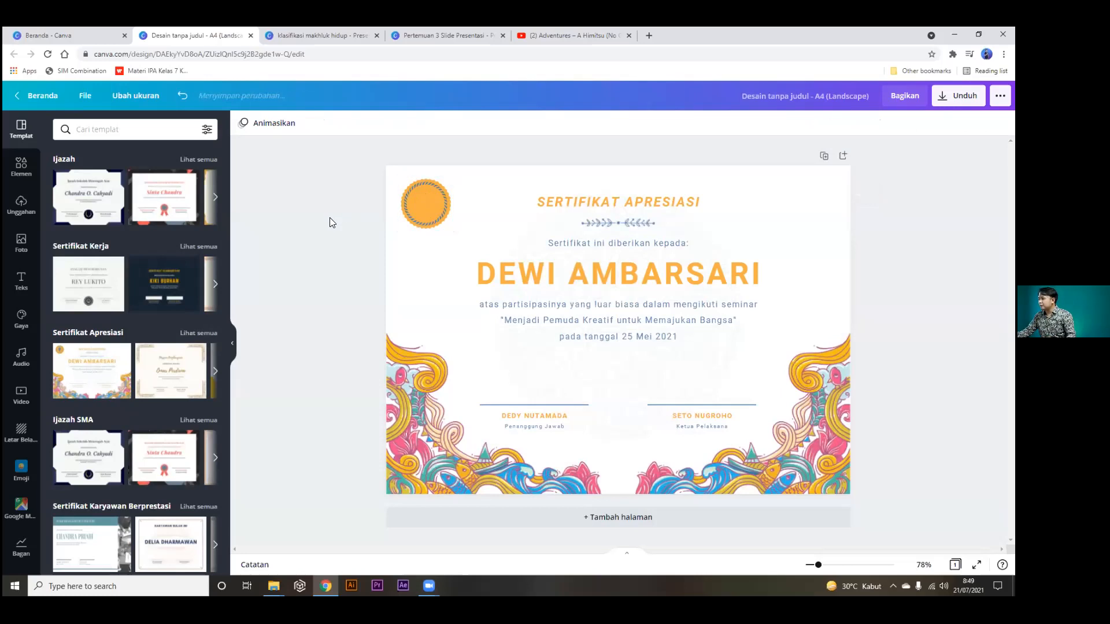
left_click(650, 34)
Search Google for 'sekolah krista citra logo' and copy the school logo image.
type("seko")
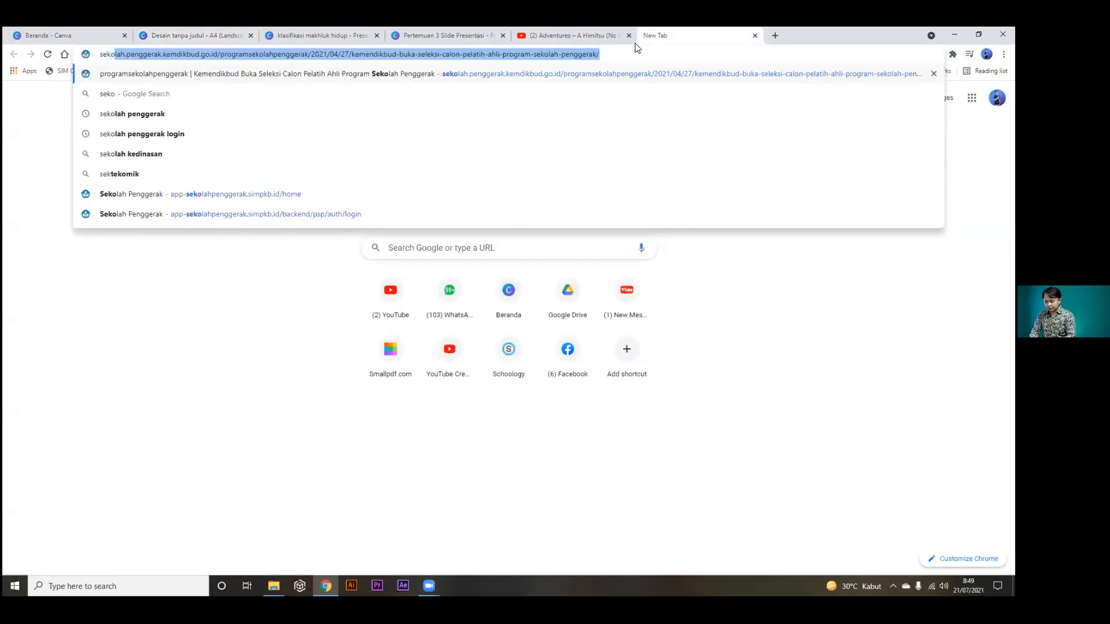
type("lah krista c")
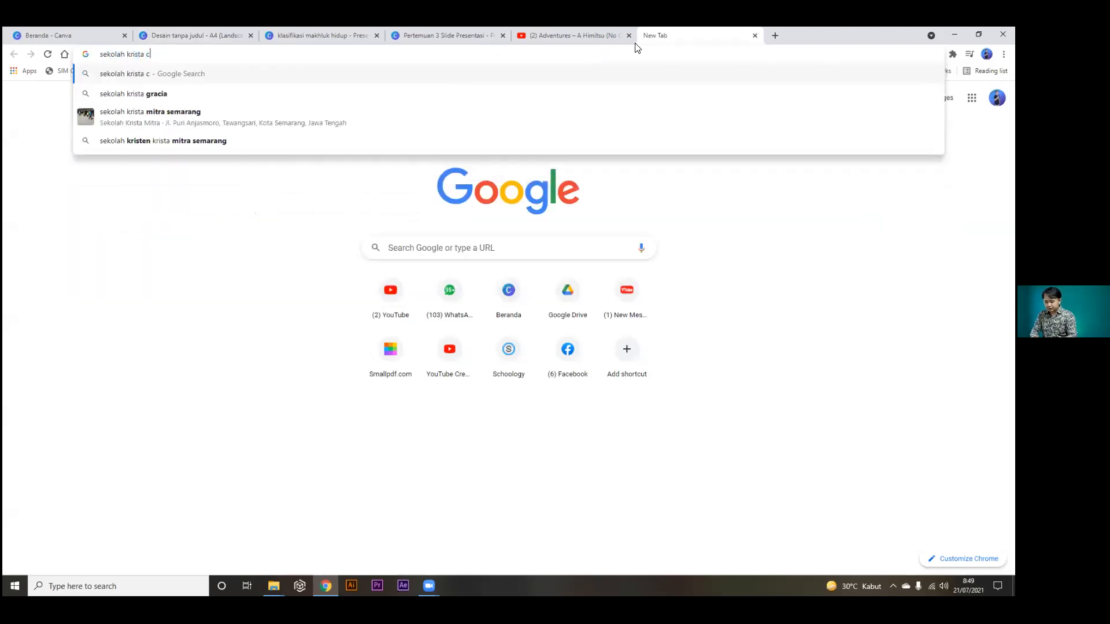
type("itra logo")
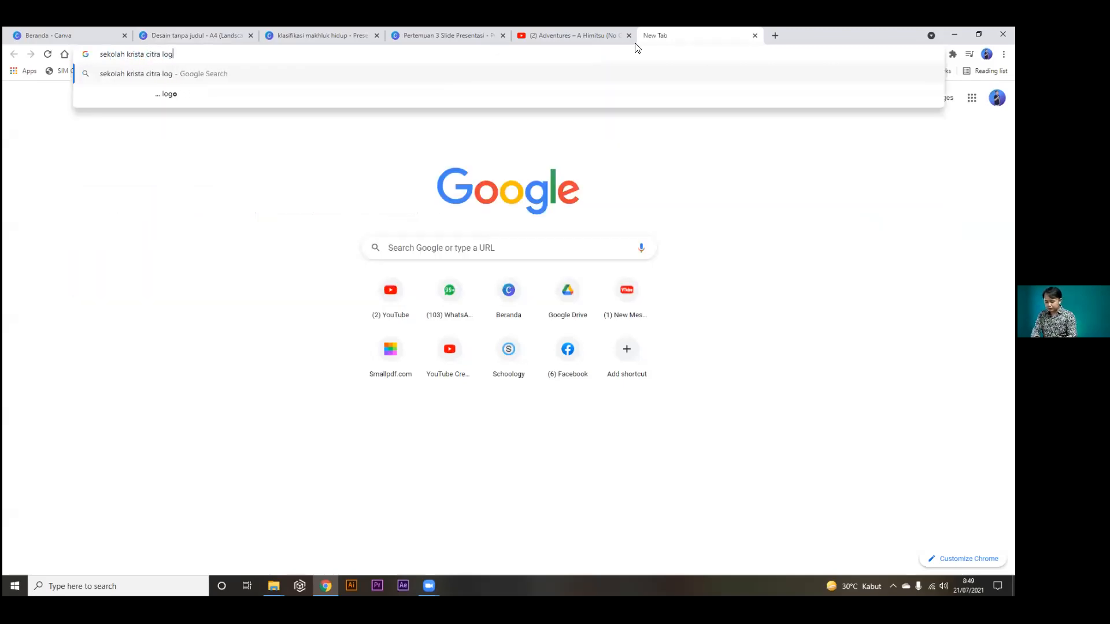
key("Return")
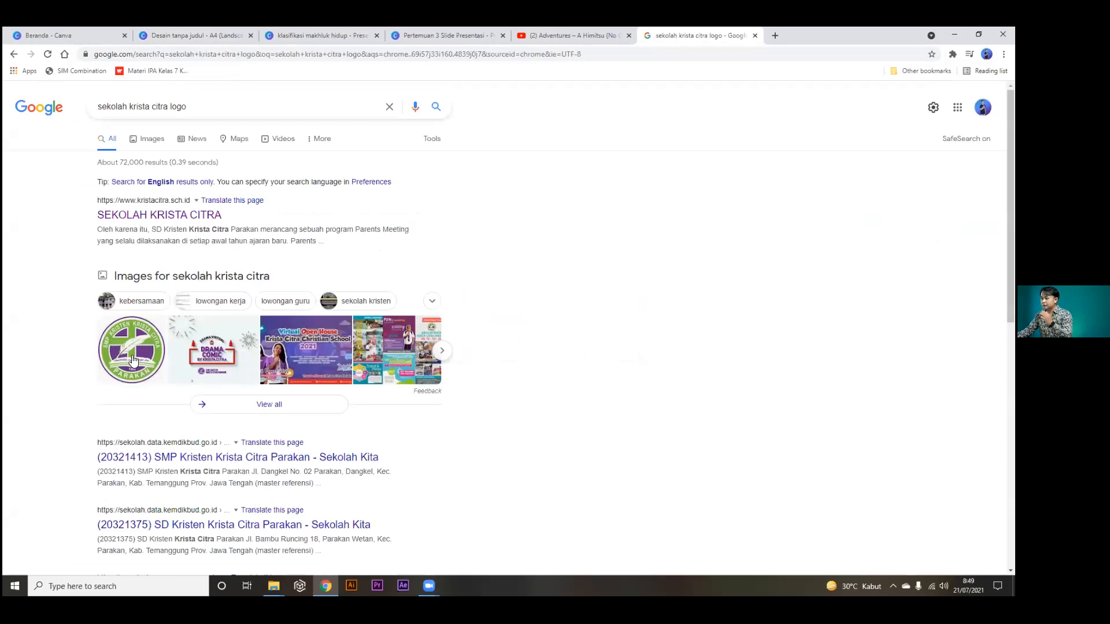
left_click(139, 355)
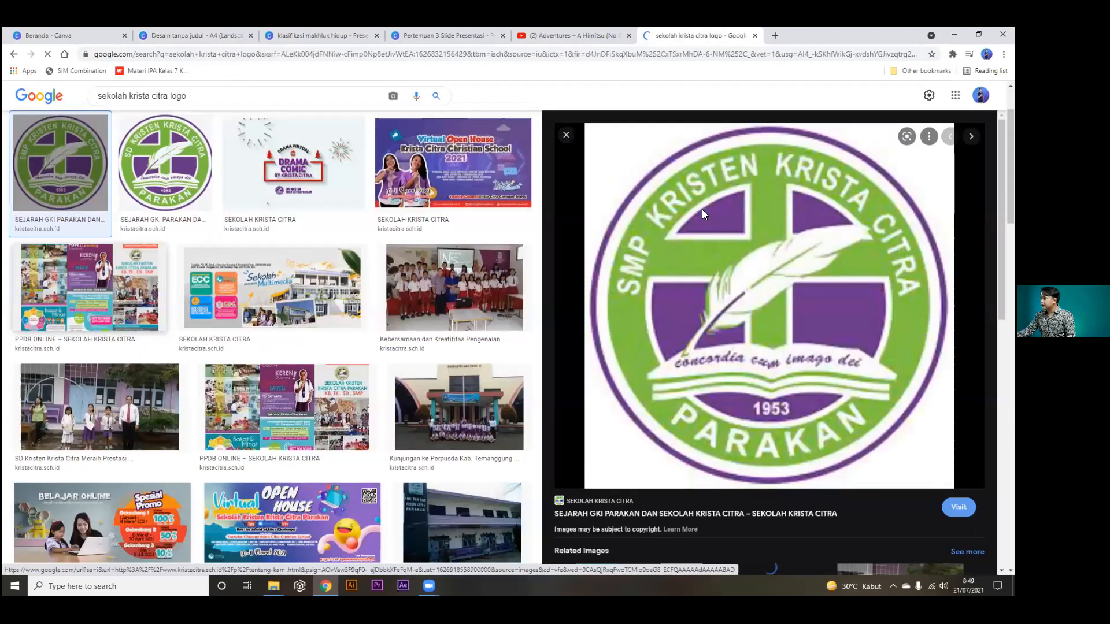
right_click(704, 213)
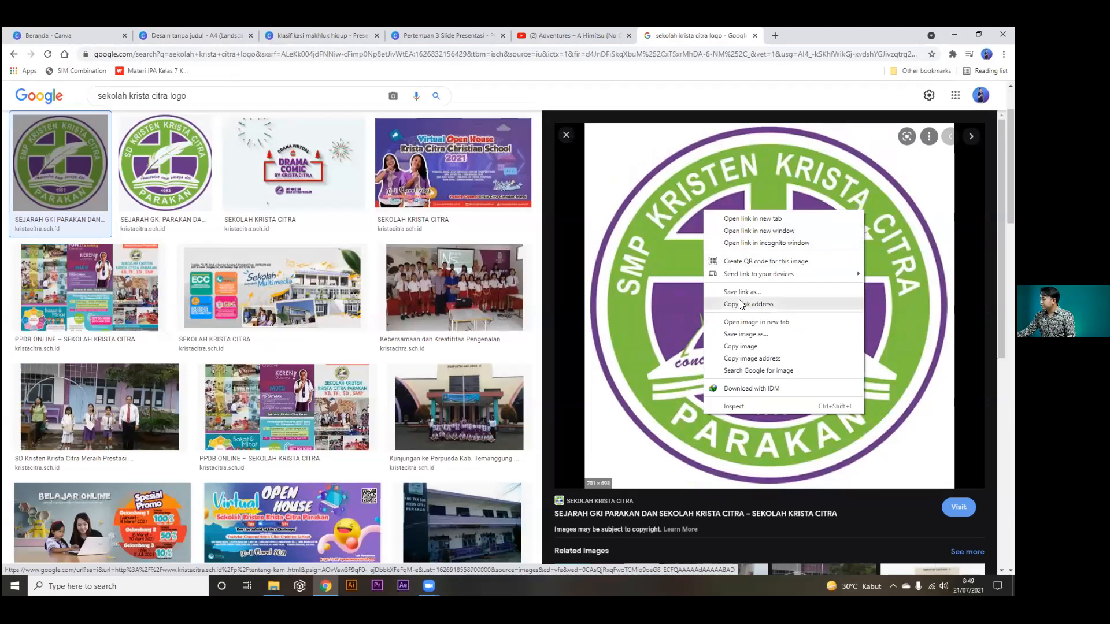
left_click(745, 347)
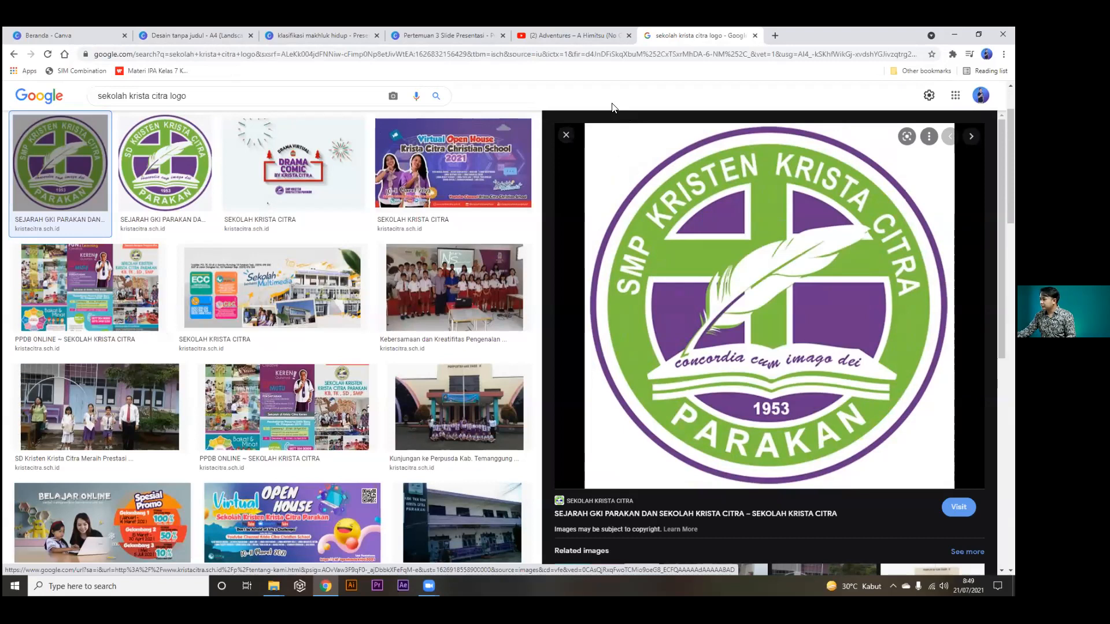
left_click(435, 29)
Paste the school logo into the certificate, moving it top-left and shrinking it.
left_click(293, 29)
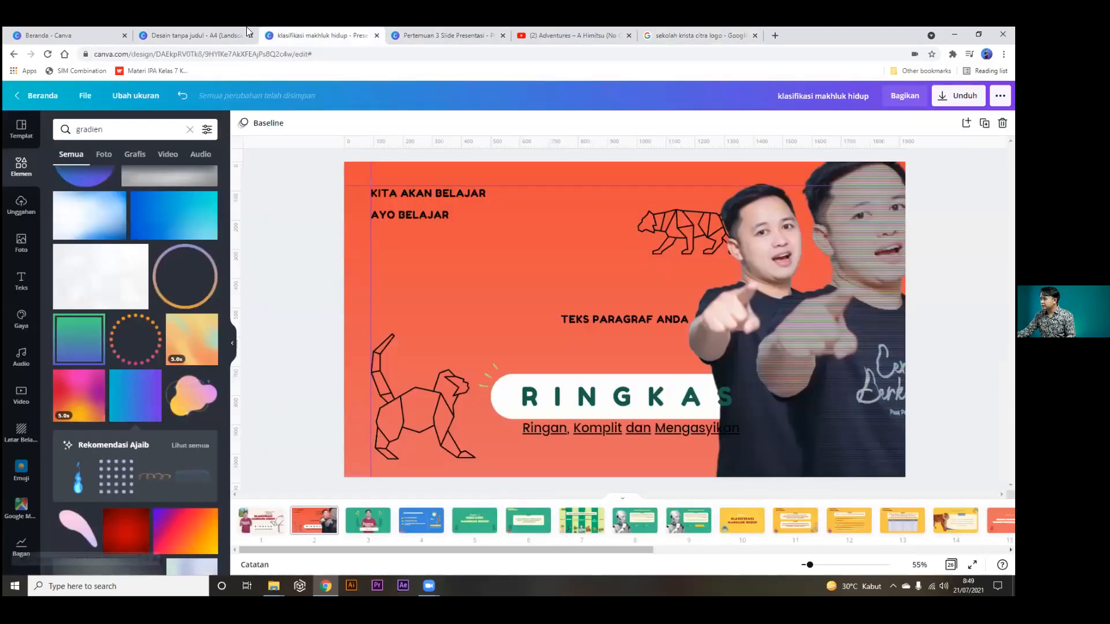
left_click(201, 29)
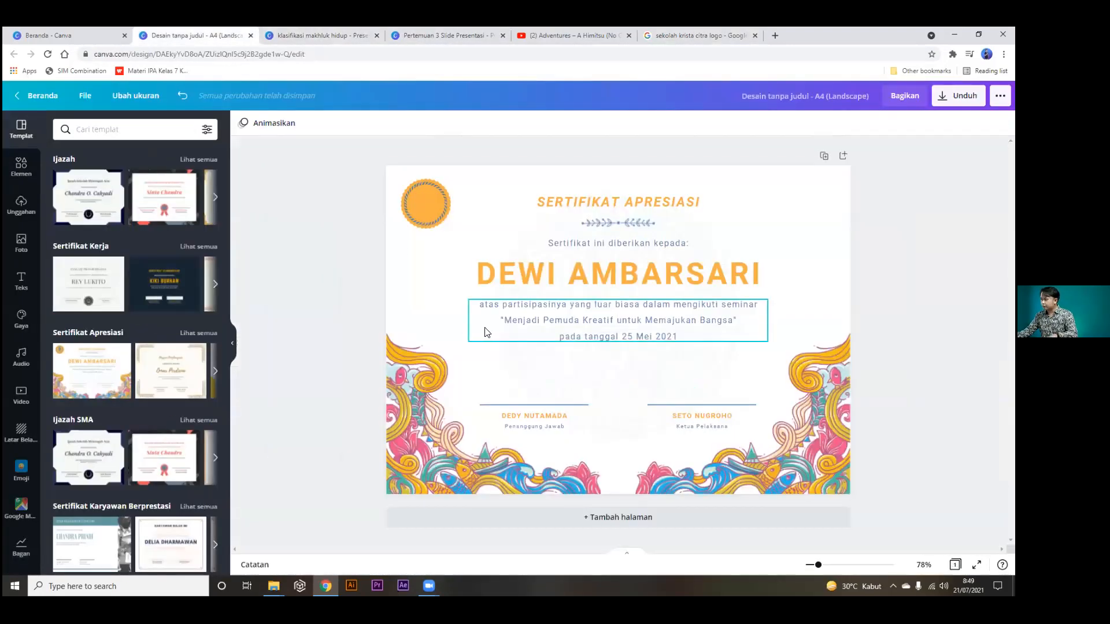
key("ctrl+v")
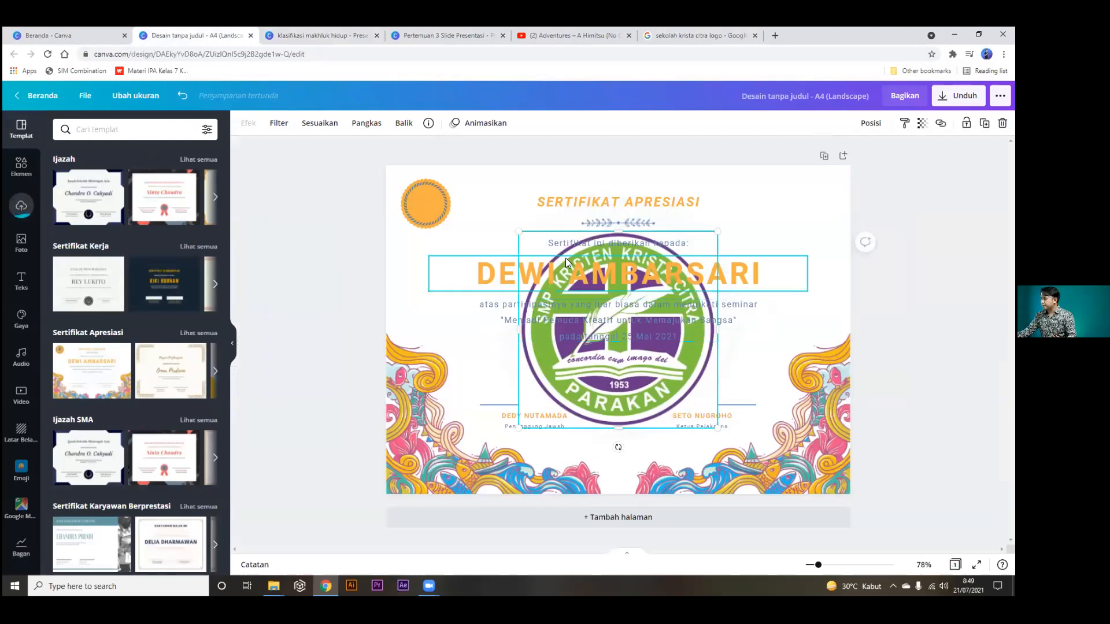
left_click_drag(589, 409, 458, 282)
left_click_drag(578, 310, 443, 171)
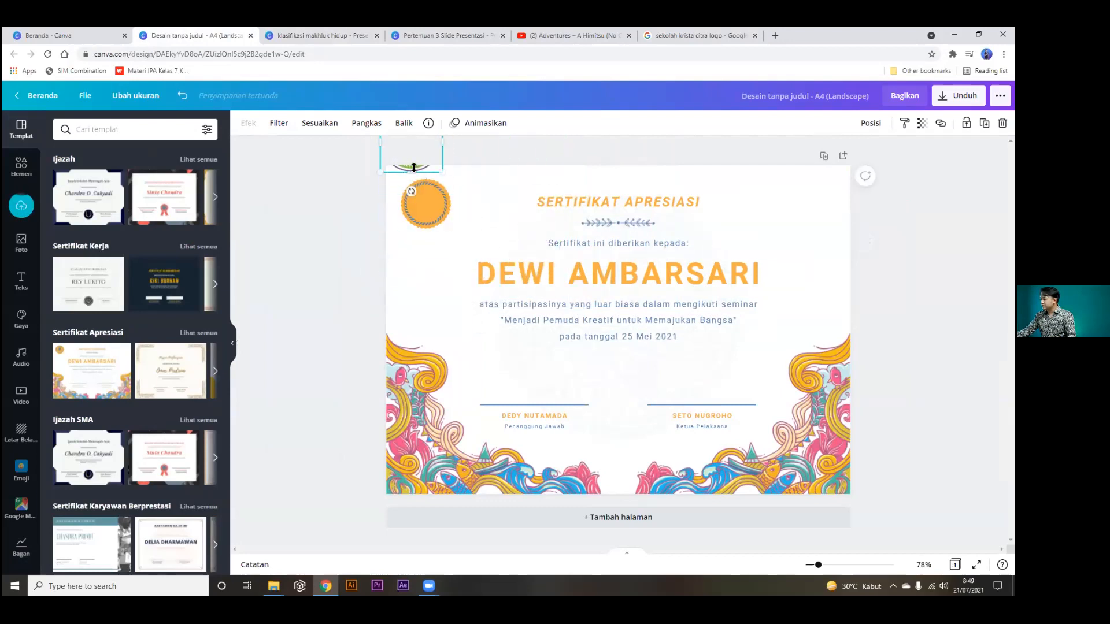
Position the logo over the orange seal and resize it to fit.
left_click(325, 209)
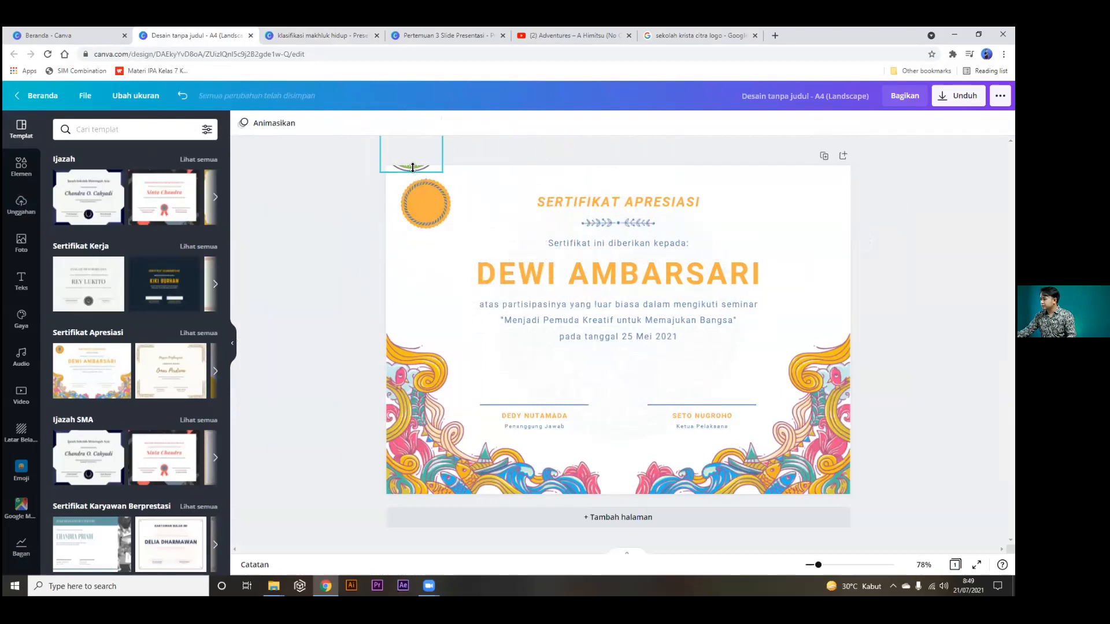
left_click(412, 168)
left_click_drag(412, 168, 427, 216)
left_click(325, 238)
left_click(417, 196)
left_click_drag(395, 171, 454, 233)
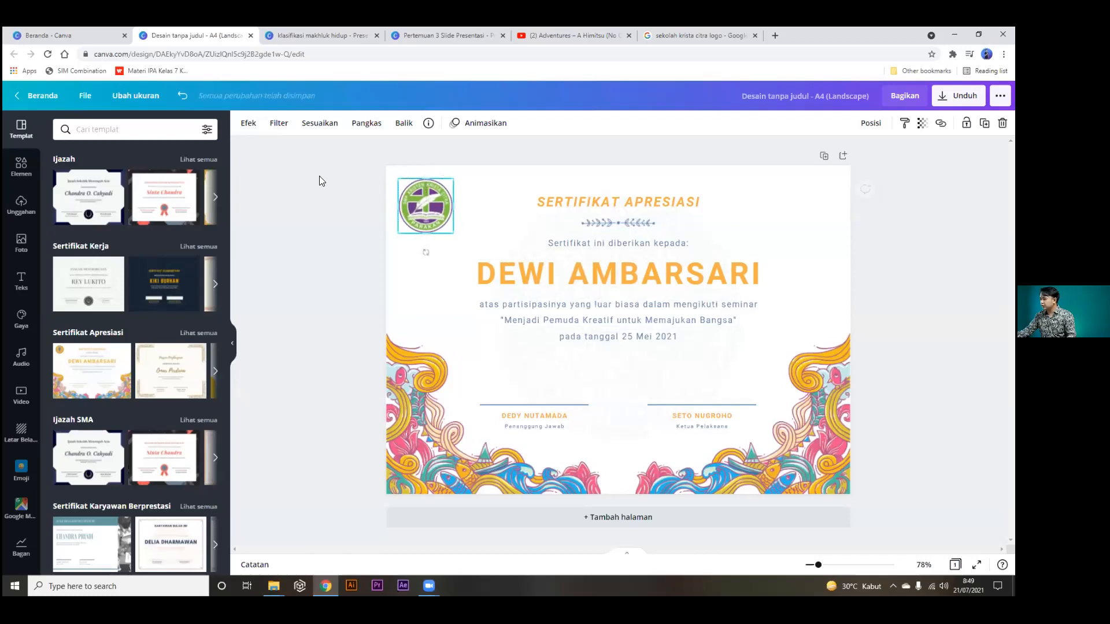
left_click(243, 124)
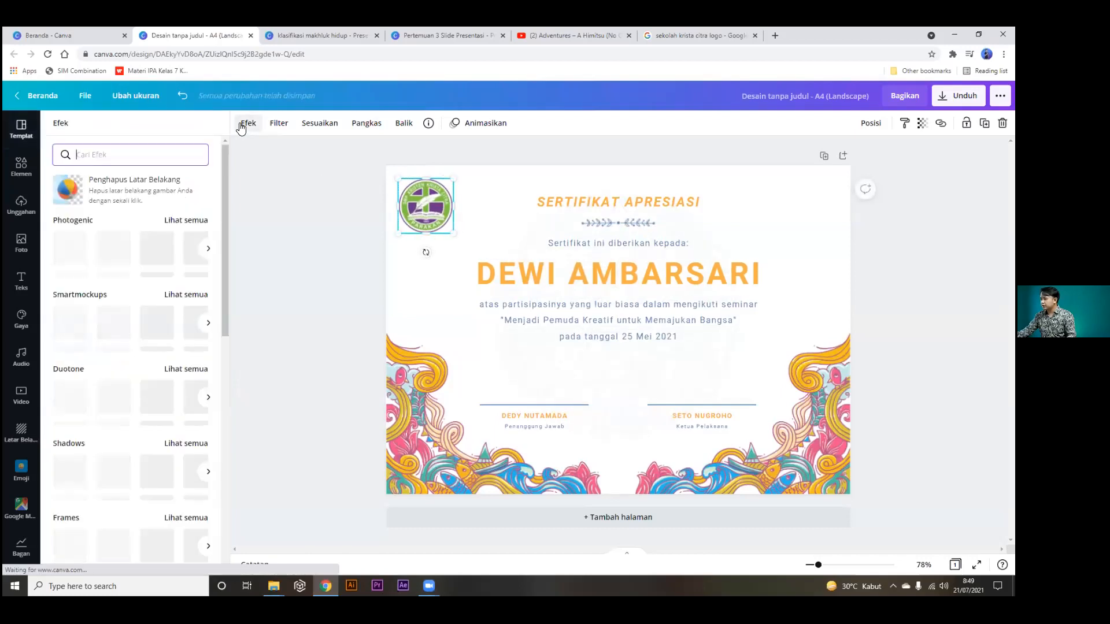
Apply Penghapus Latar Belakang to the school logo so only the round emblem remains.
left_click(102, 190)
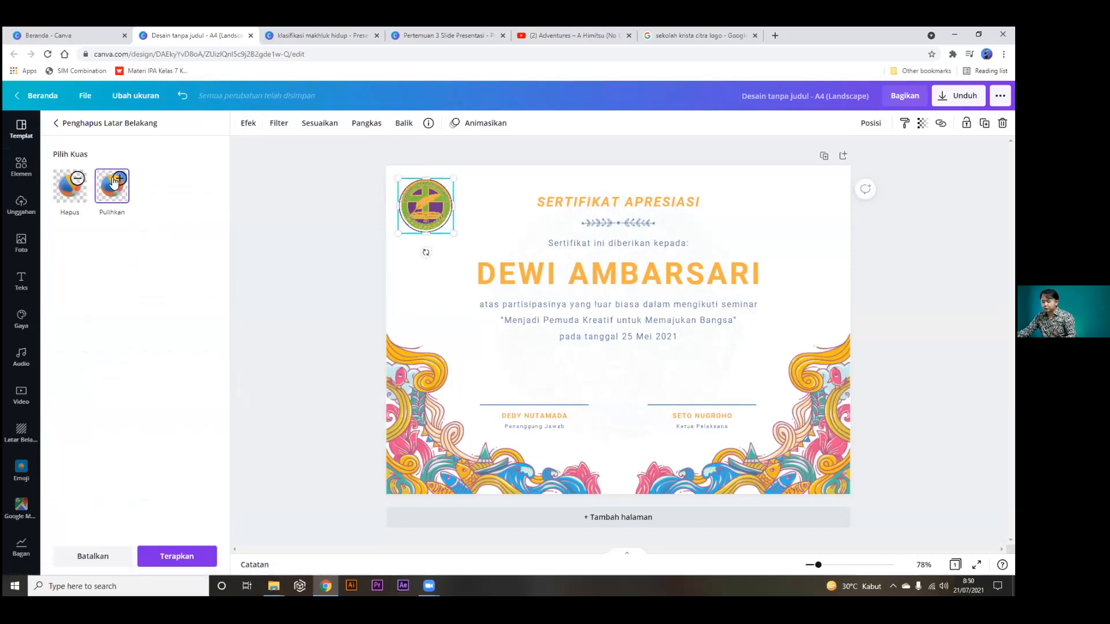
left_click(248, 228)
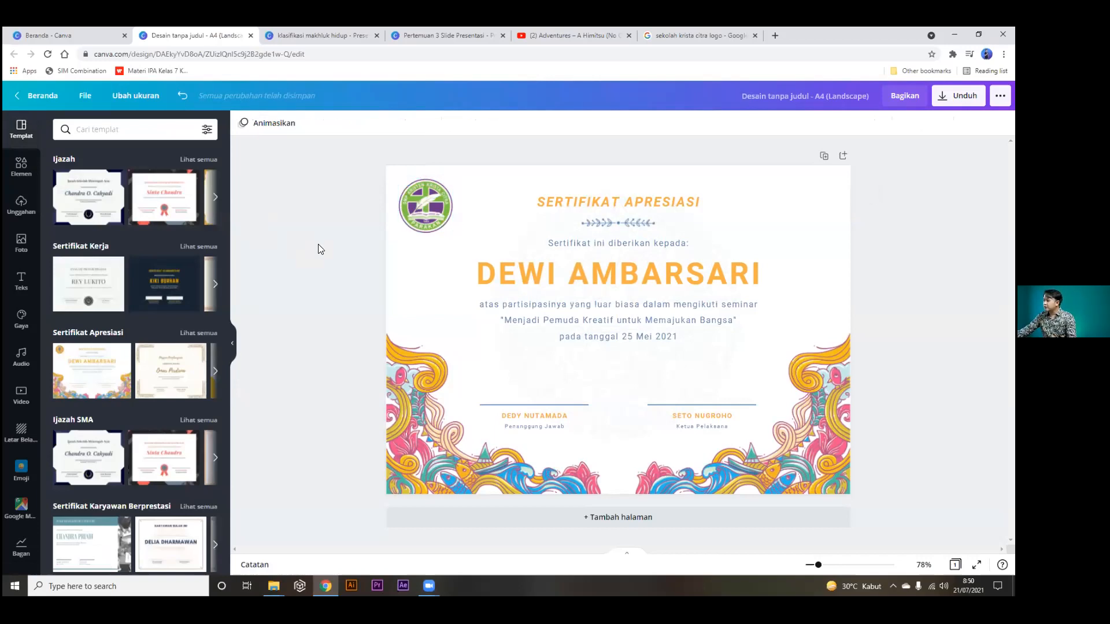
Restore the deleted recipient name text on the certificate with an undo.
left_click(564, 274)
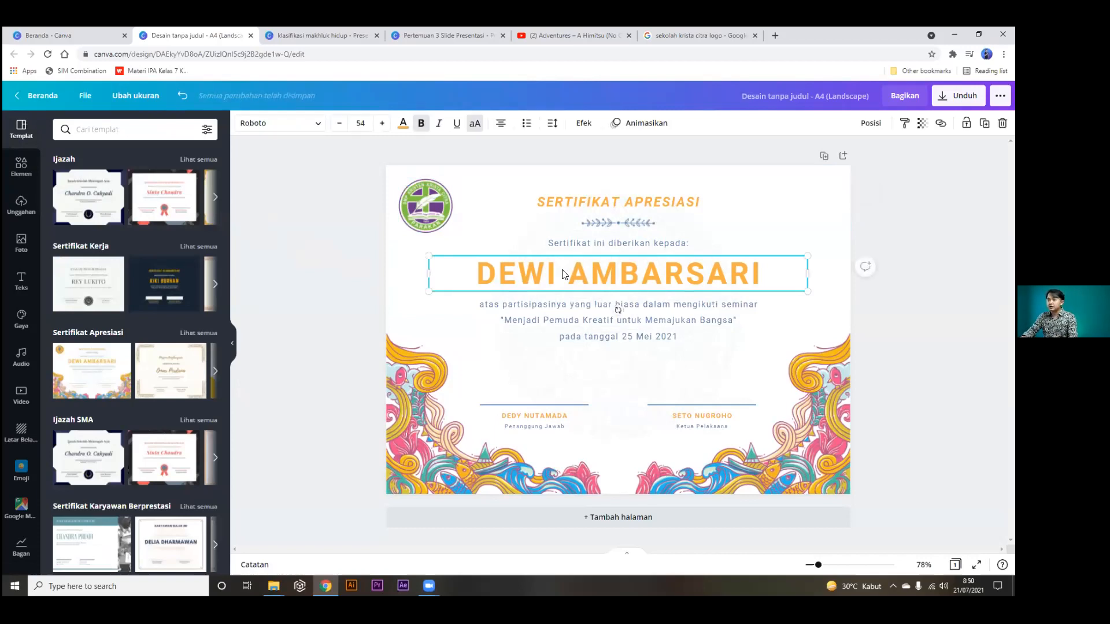
key("Delete")
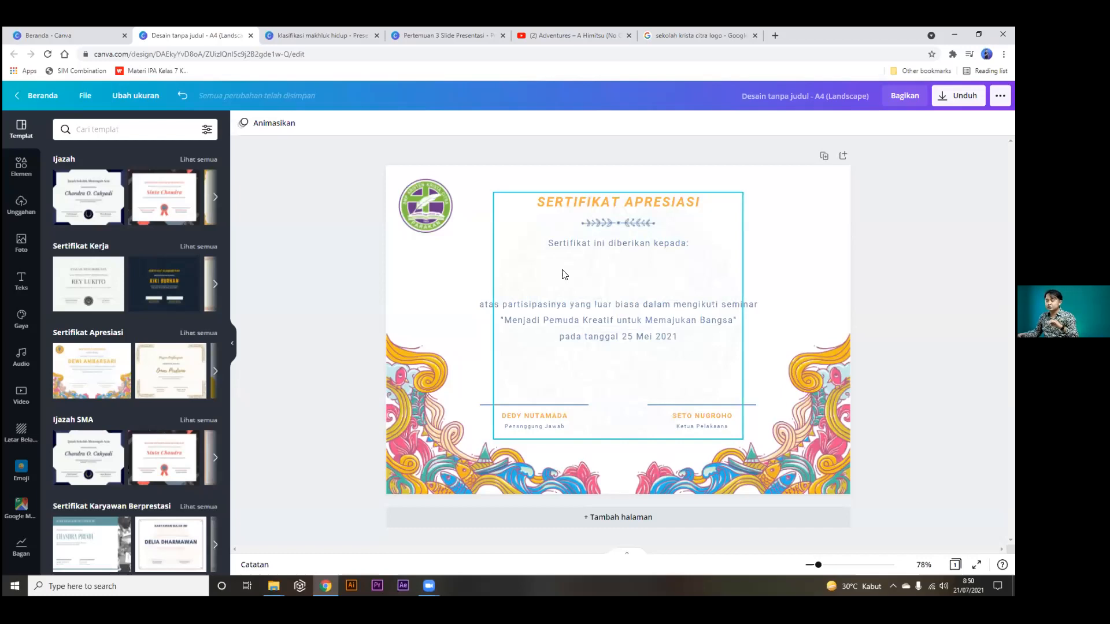
key("ctrl+z")
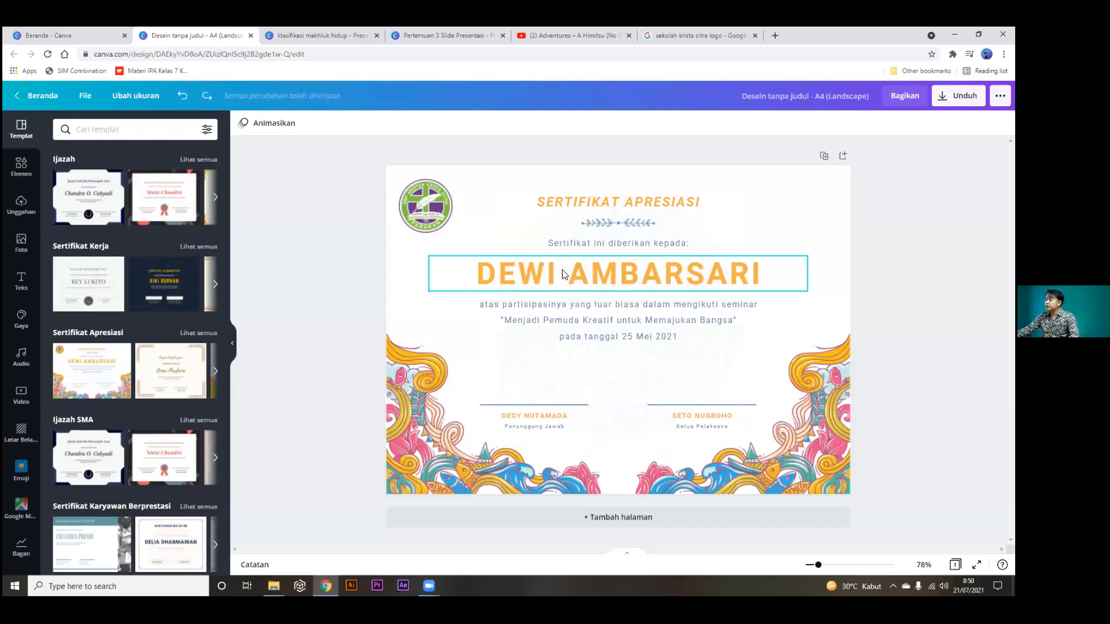
left_click(608, 278)
left_click(608, 279)
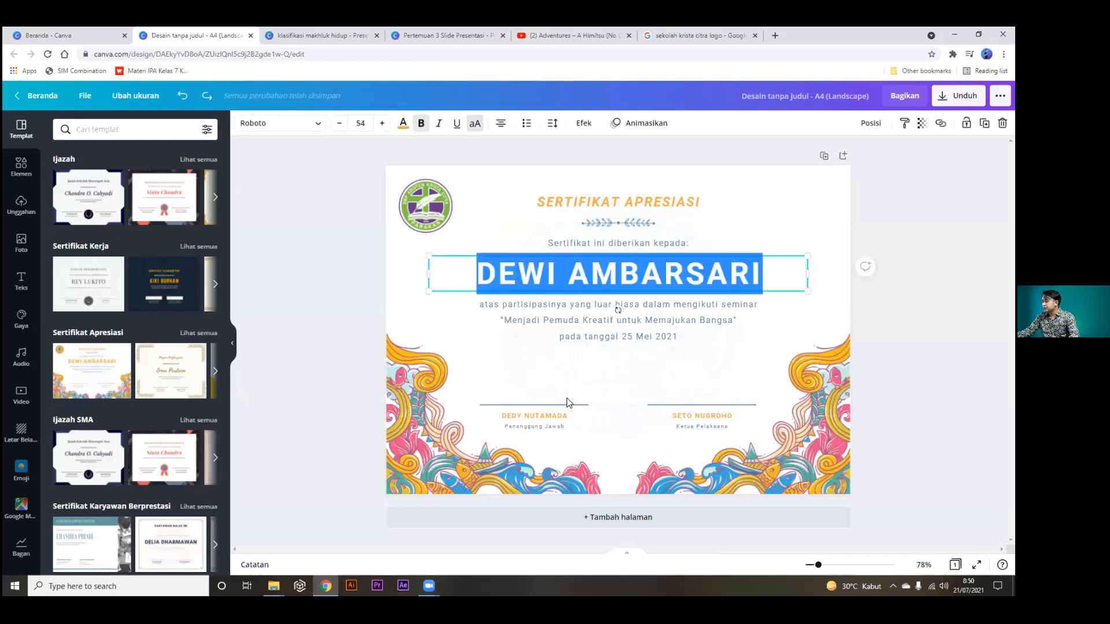
Replace the Penanggung Jawab and Ketua Pelaksana signature names with the new signatories' names.
double_click(552, 416)
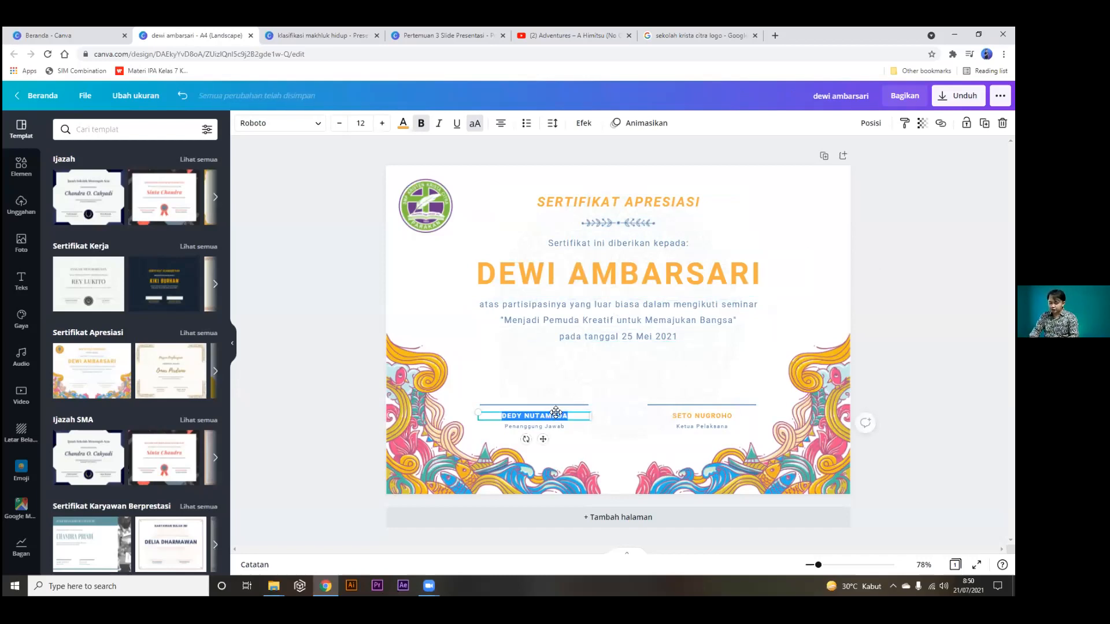
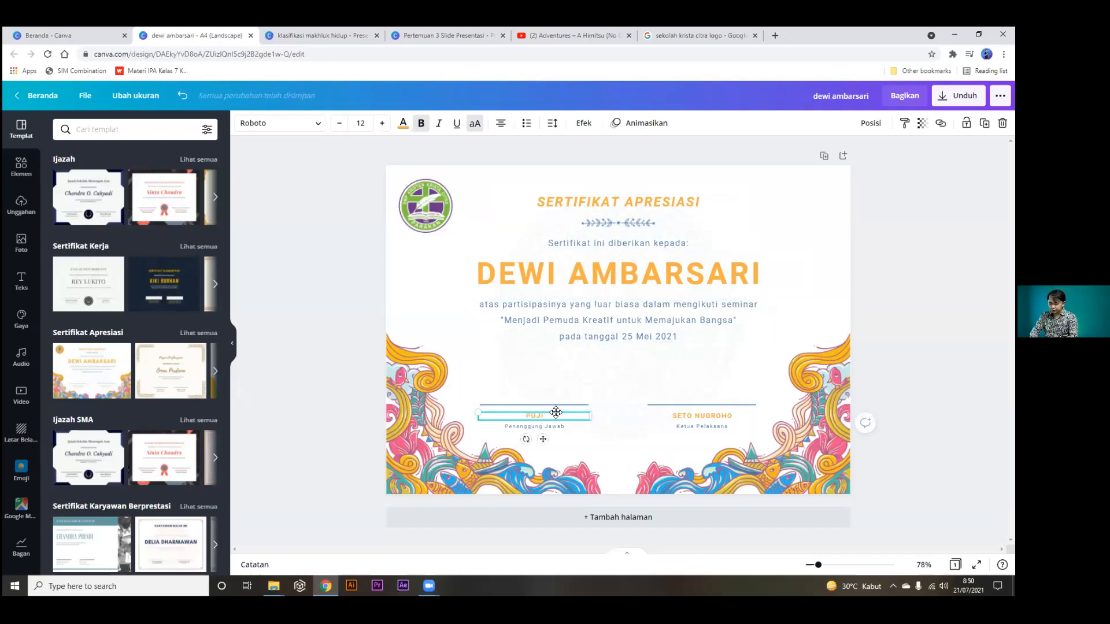
double_click(689, 414)
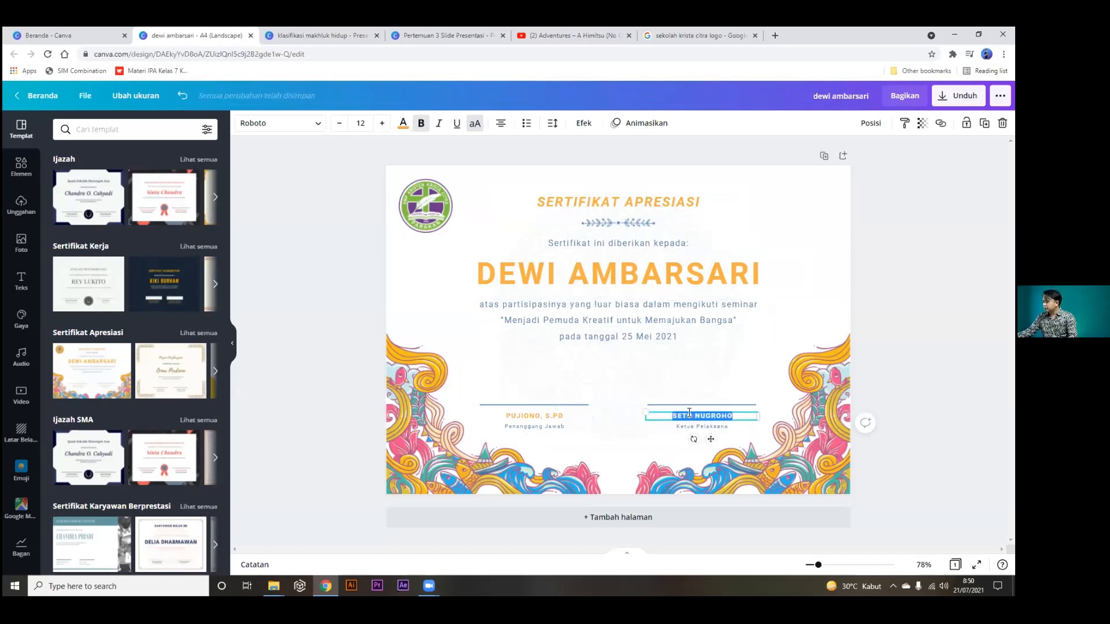
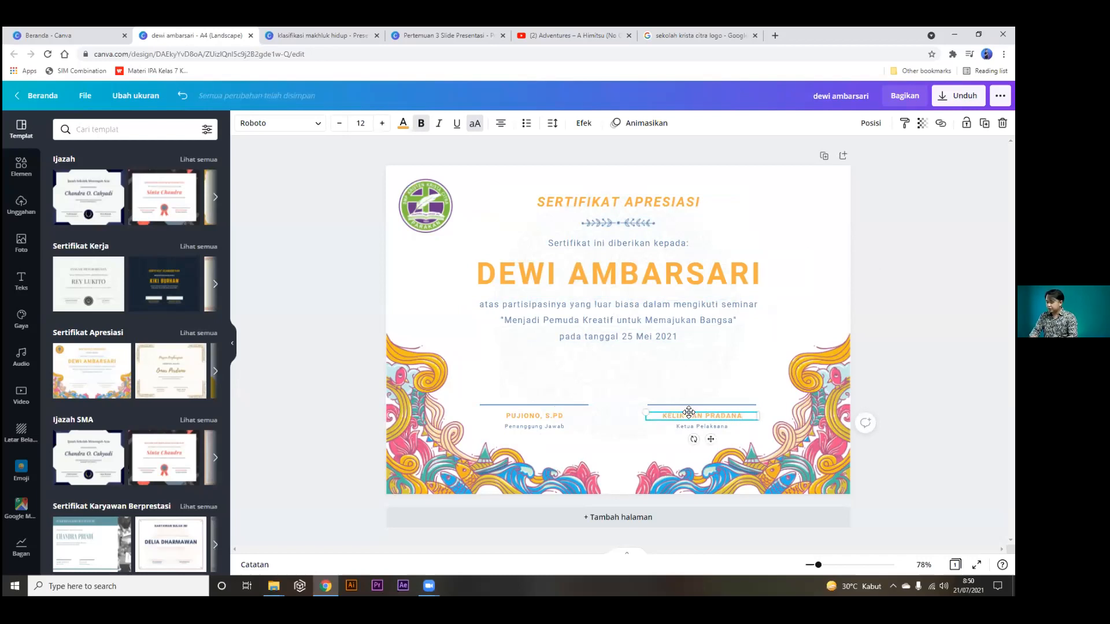
left_click(684, 358)
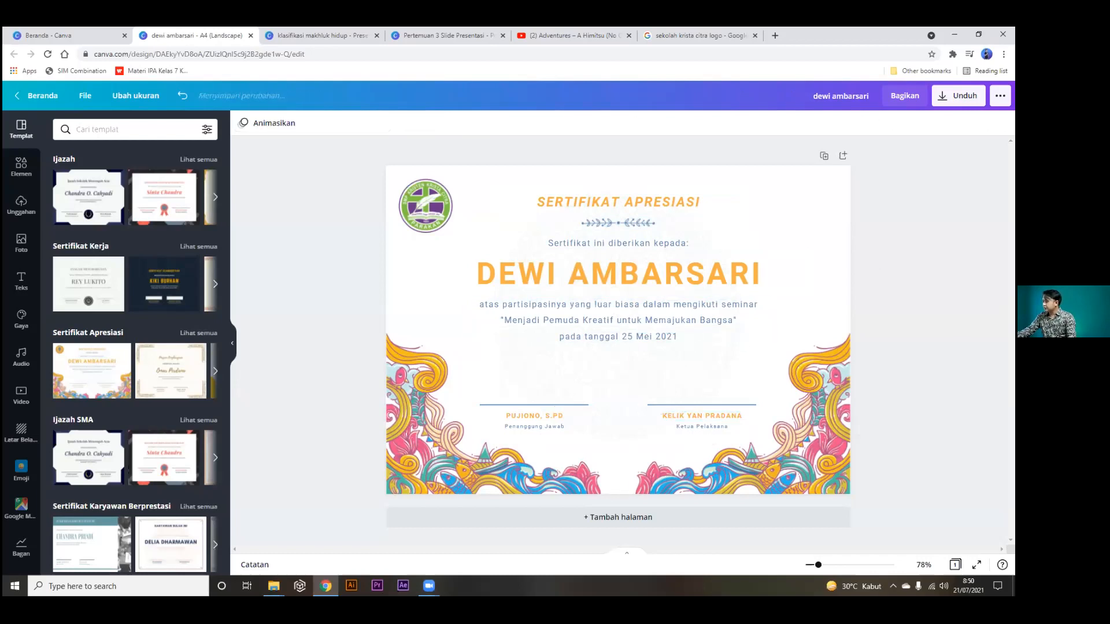
Change the date in the seminar paragraph from '25 Mei 2021' to '21 Juli 2021'.
double_click(631, 341)
left_click(638, 336)
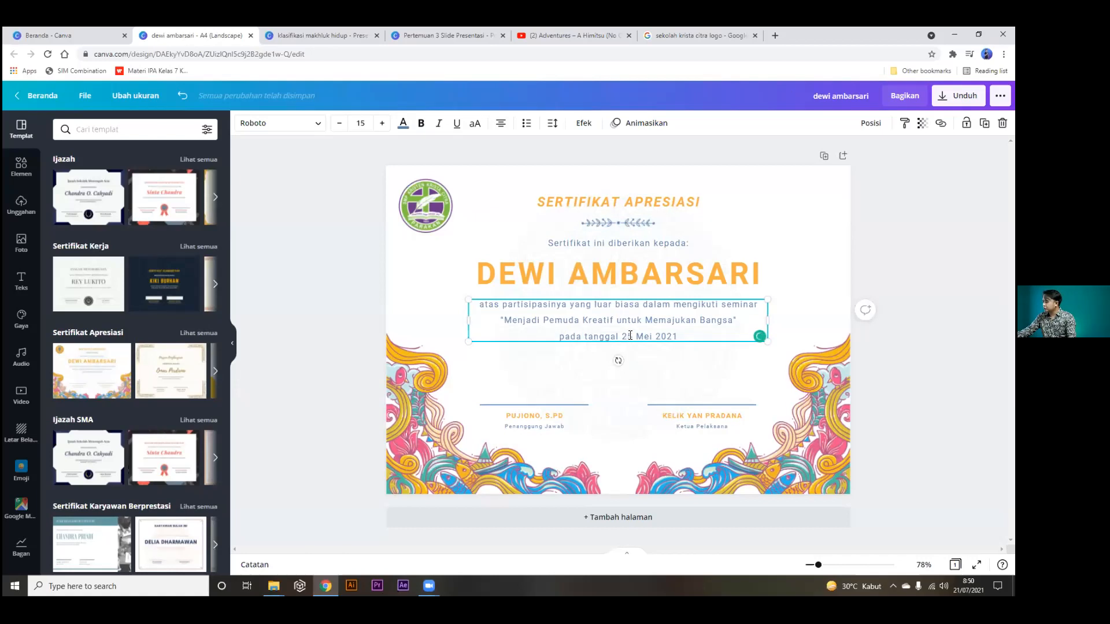
left_click_drag(632, 336, 623, 336)
type("21")
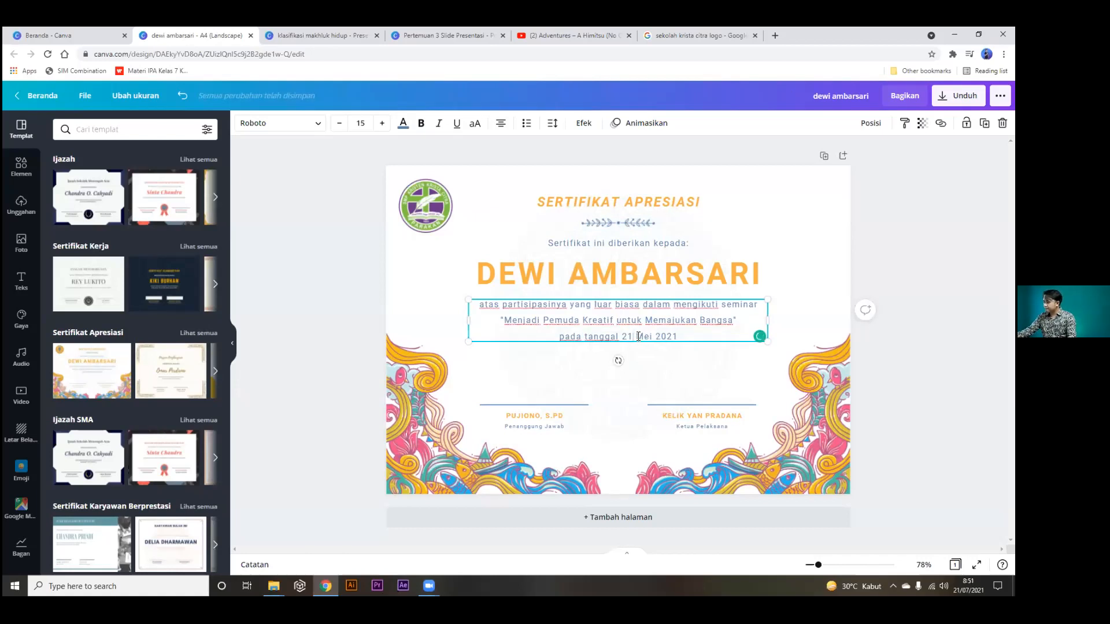
double_click(639, 337)
type("Juli")
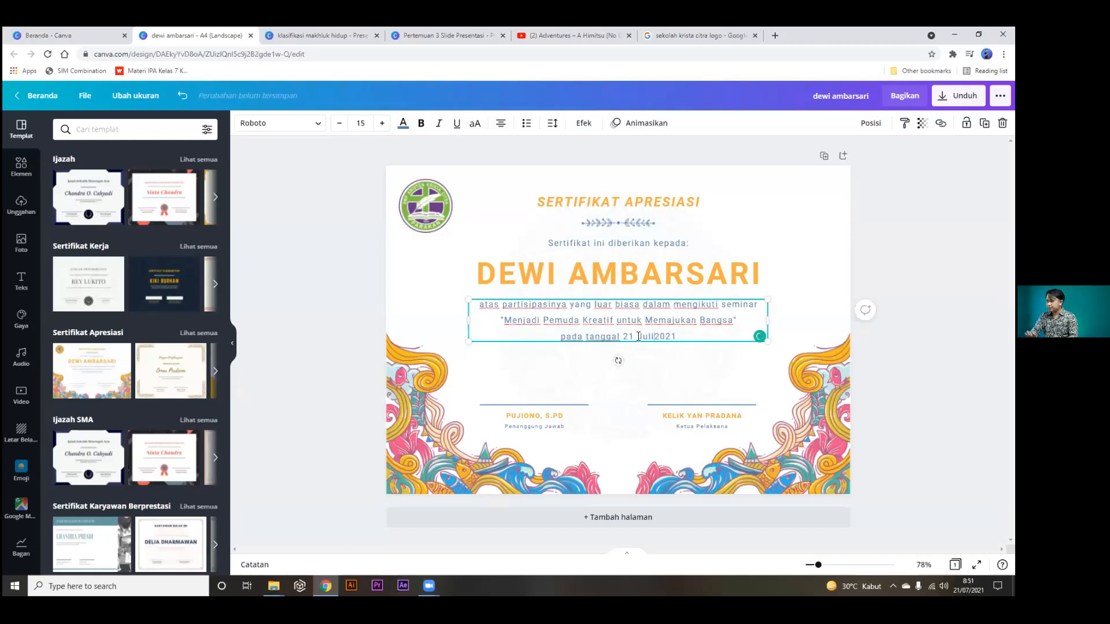
key("Escape")
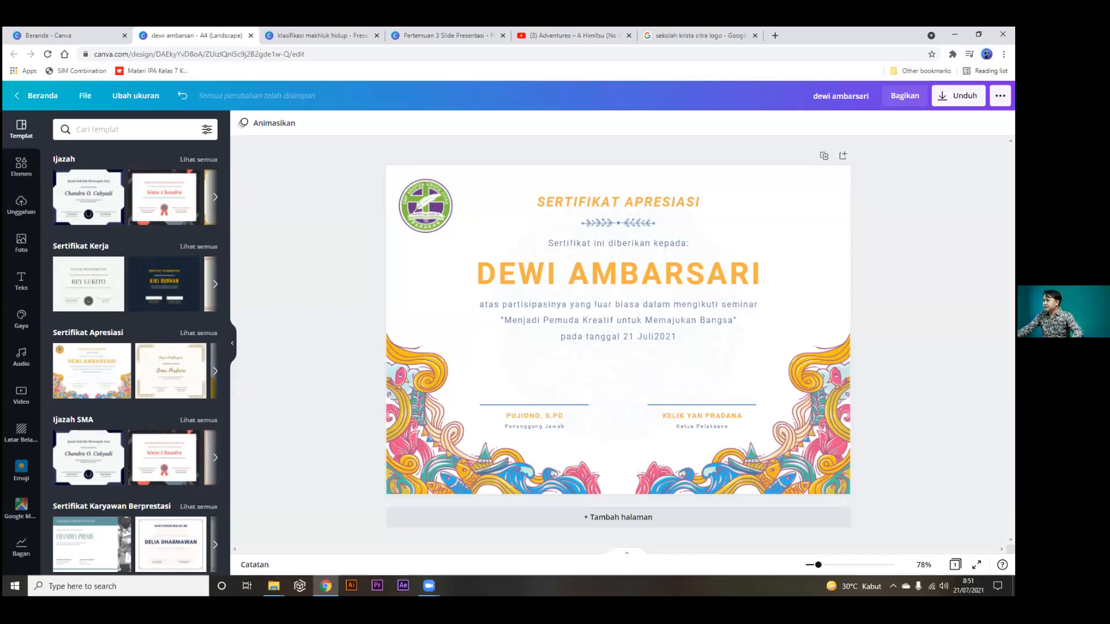
left_click(784, 194)
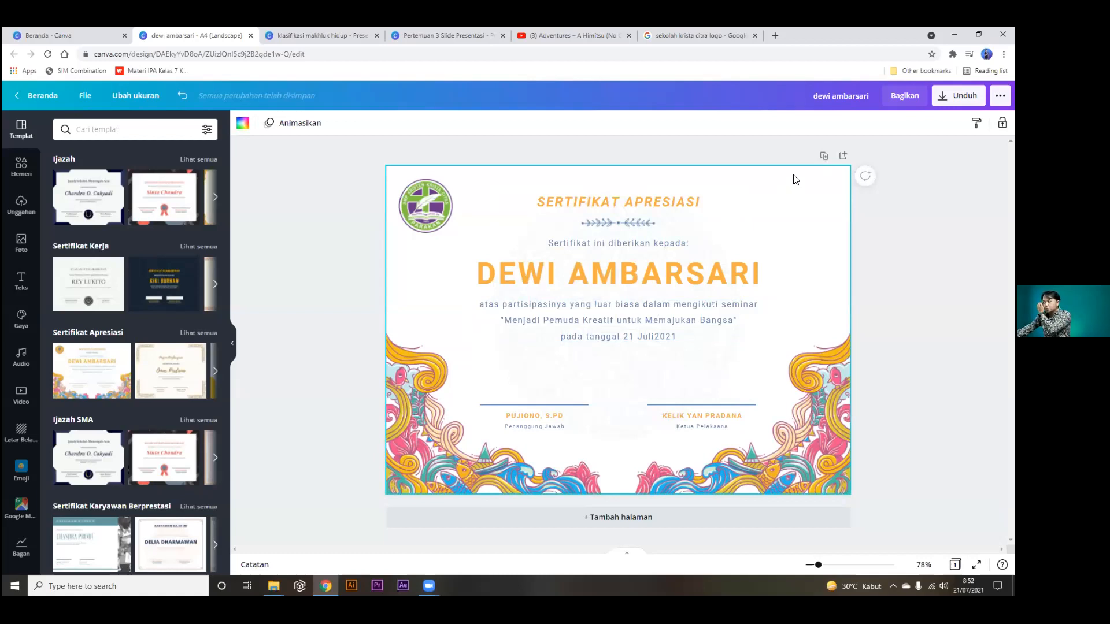
Duplicate the certificate into a third page and enter a new recipient name on page 2.
left_click(824, 157)
scroll(820, 254, "up", 5)
left_click(659, 264)
left_click(659, 263)
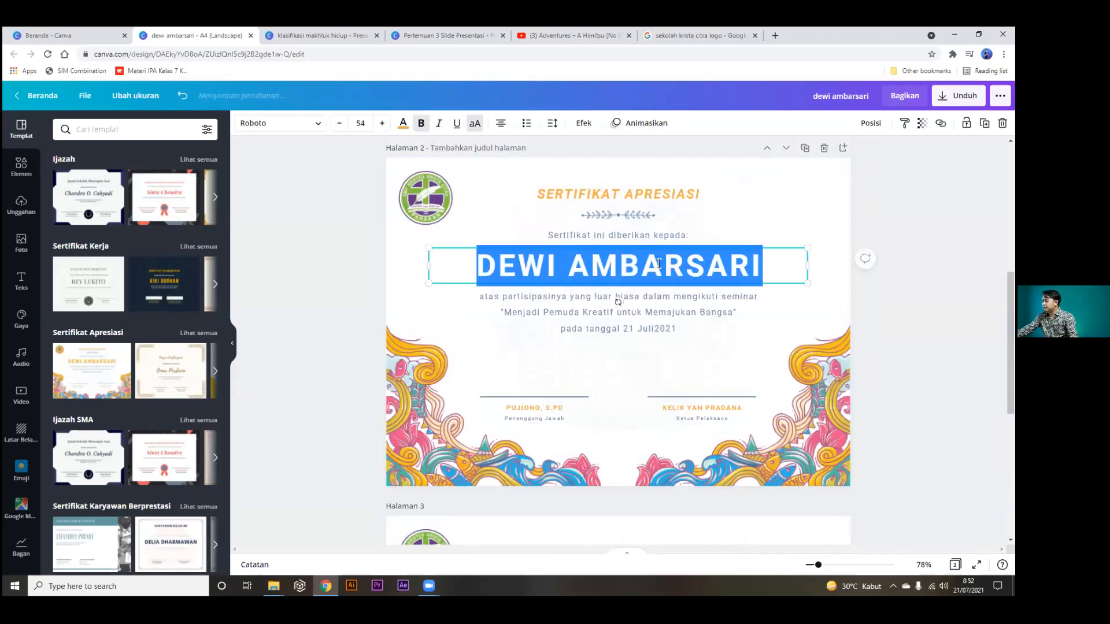
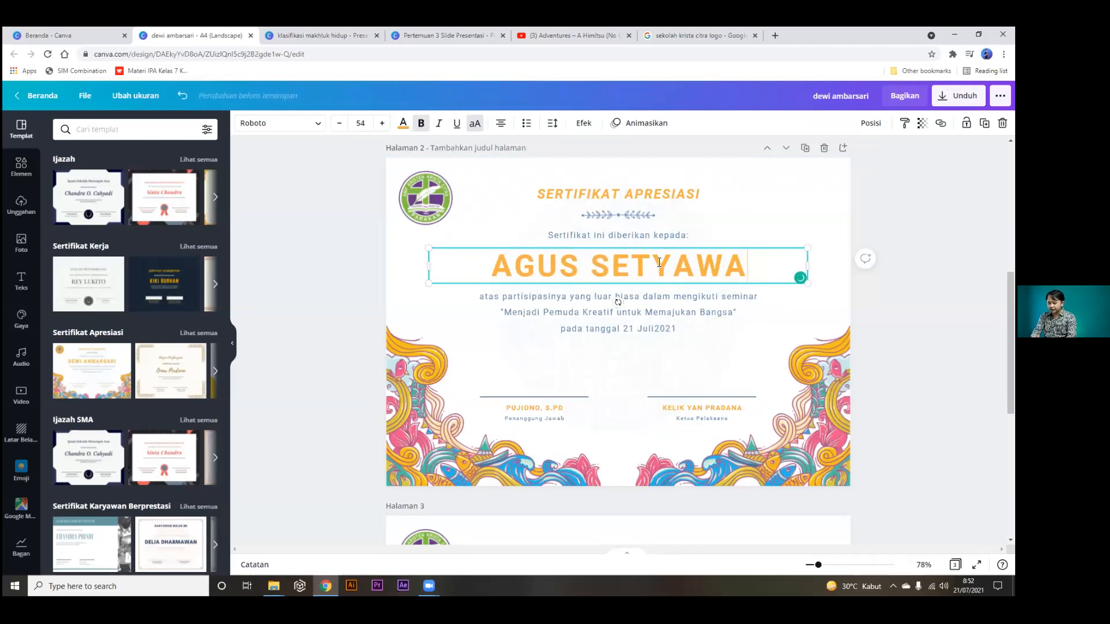
Enter a different recipient name on page 3, fixing a typo, and show all pages in grid view.
scroll(647, 307, "down", 3)
left_click(598, 469)
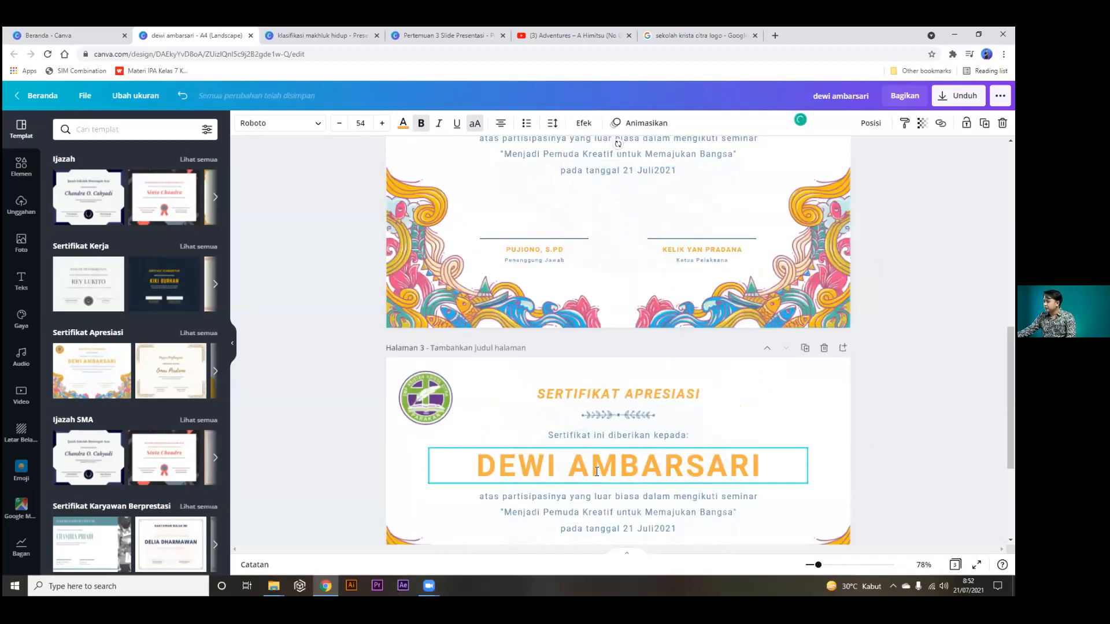
double_click(599, 469)
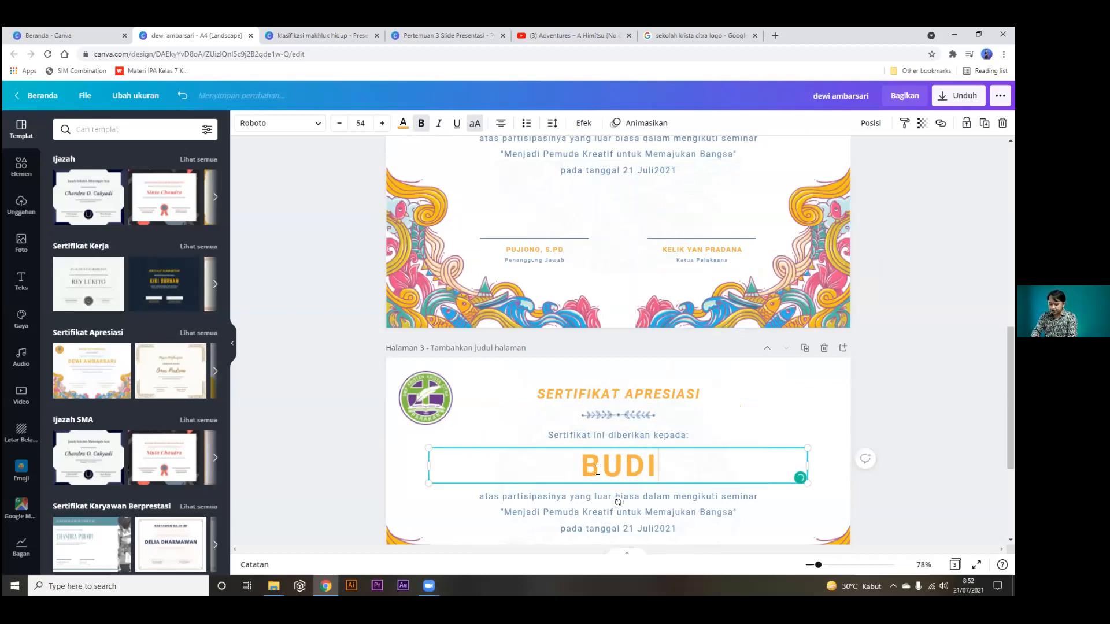
key("BackSpace")
key("BackSpace")
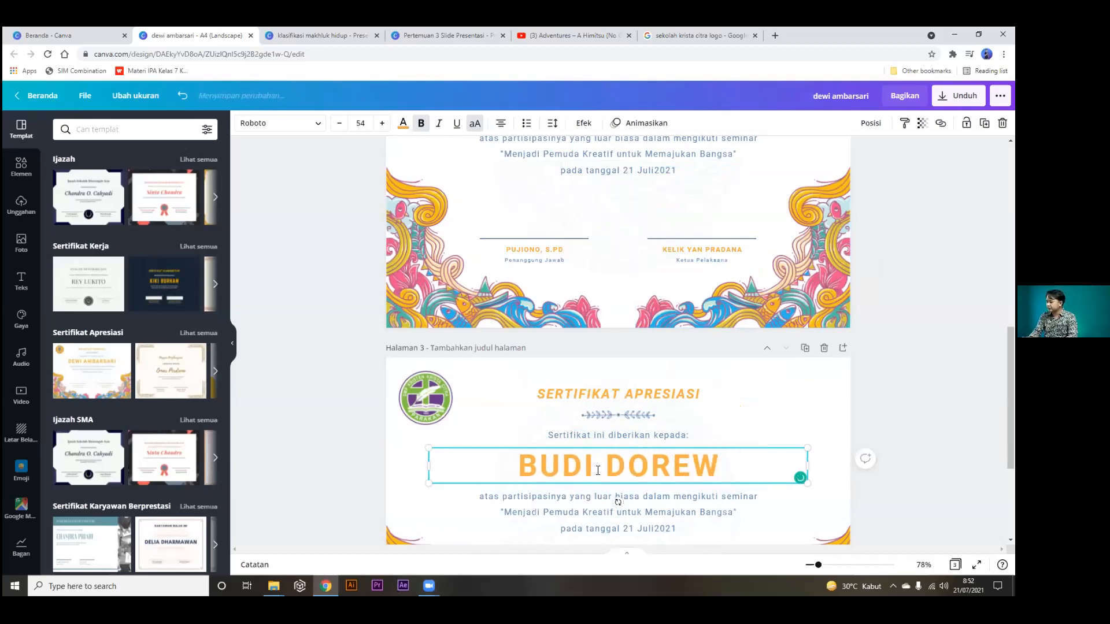
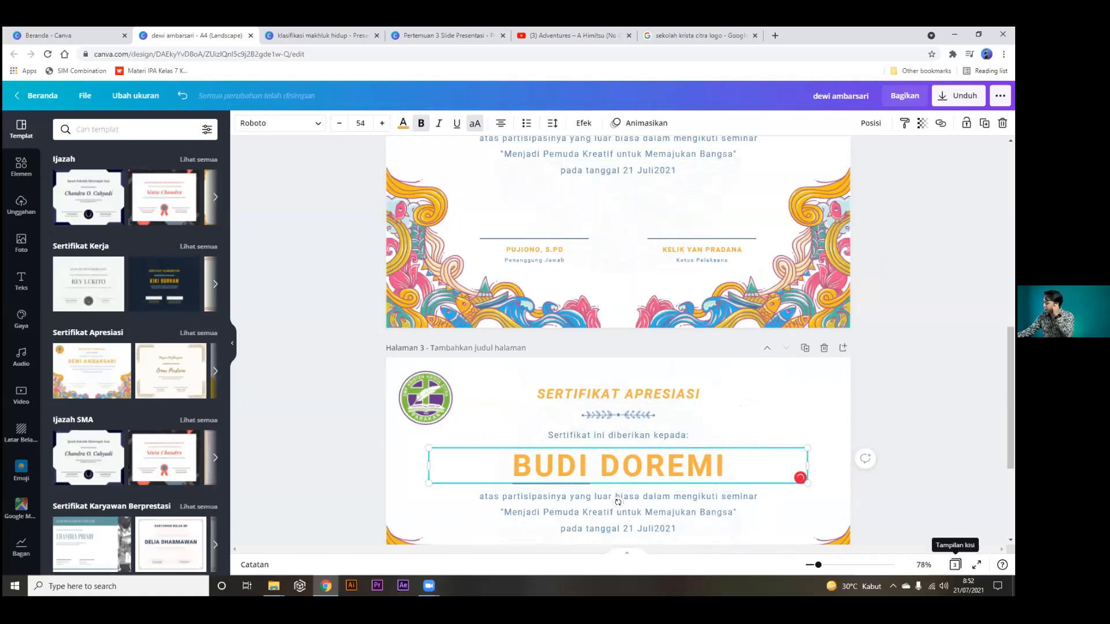
left_click(955, 564)
left_click(95, 196, "shift")
left_click(199, 198, "shift")
left_click(347, 200, "shift")
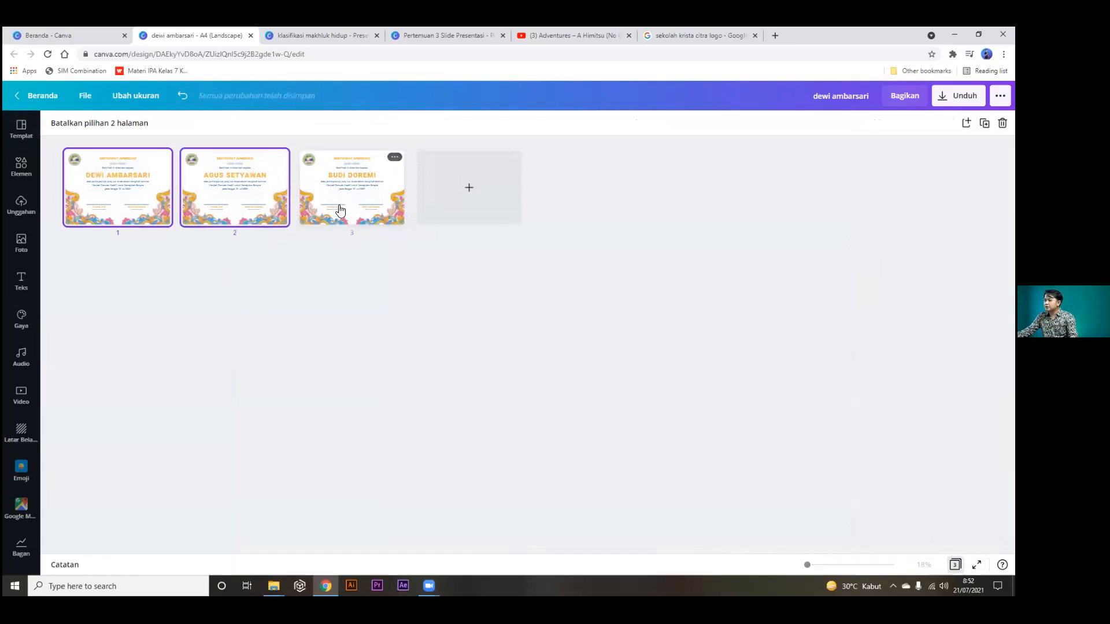
left_click(337, 255)
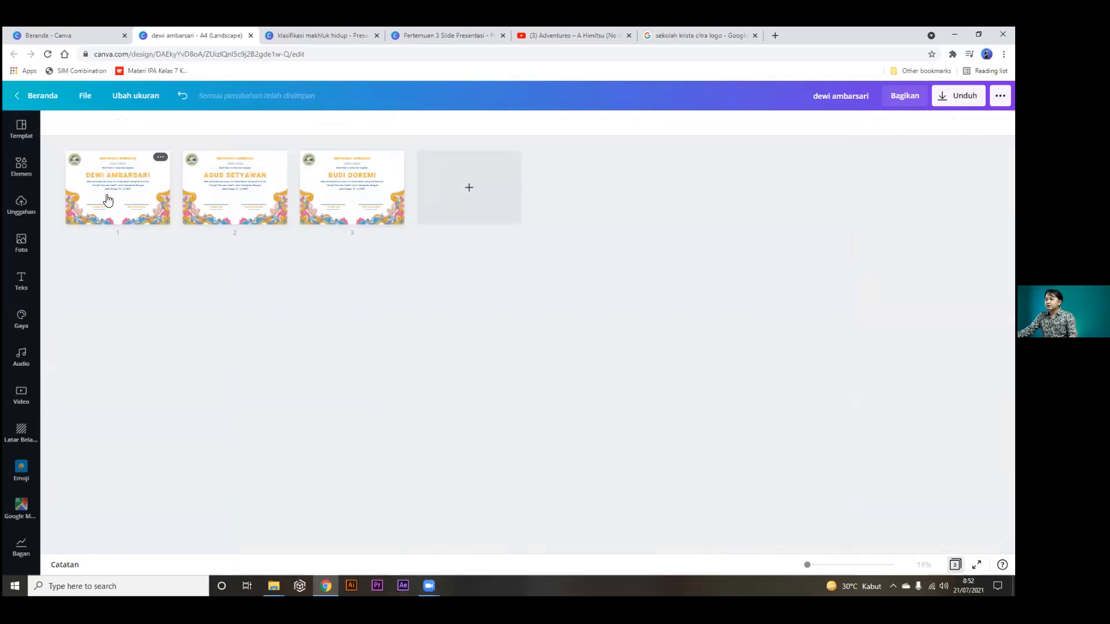
left_click(87, 168)
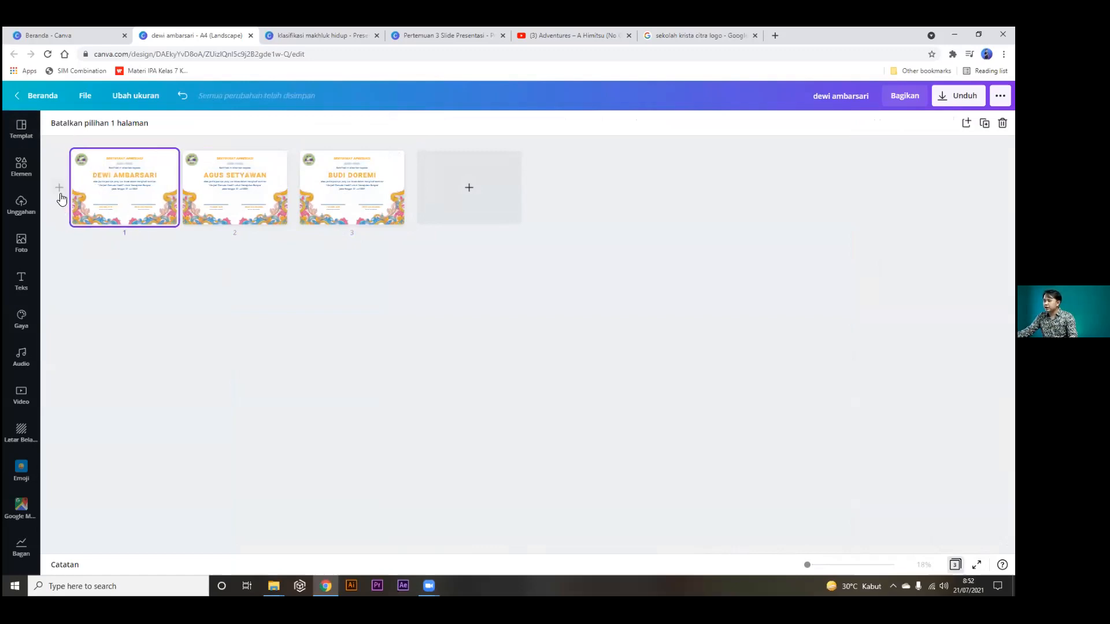
left_click(955, 564)
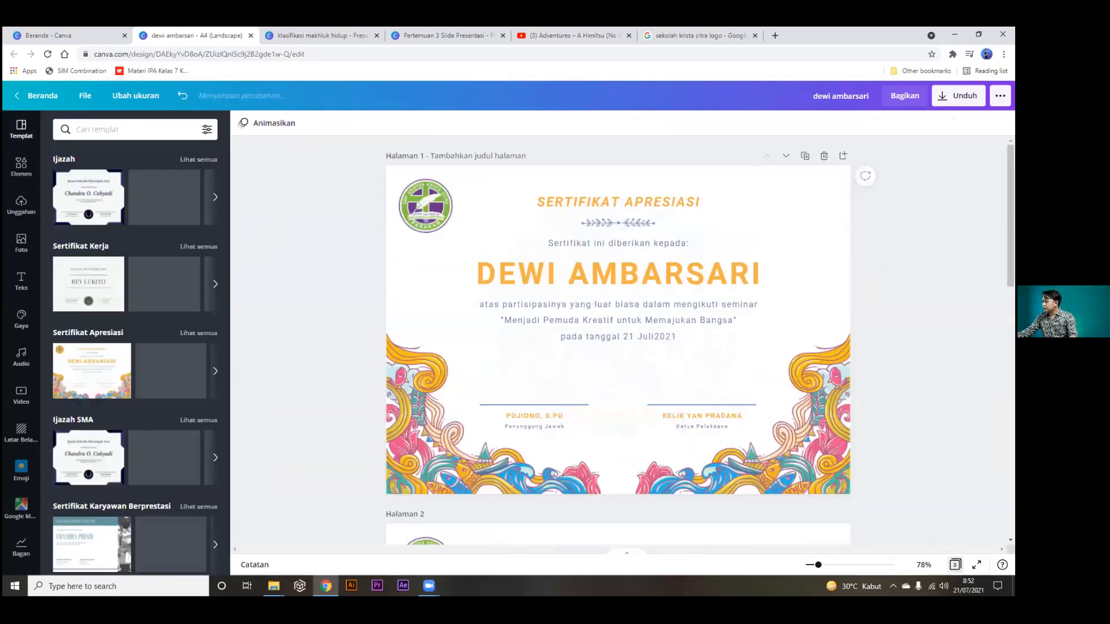
left_click(827, 196)
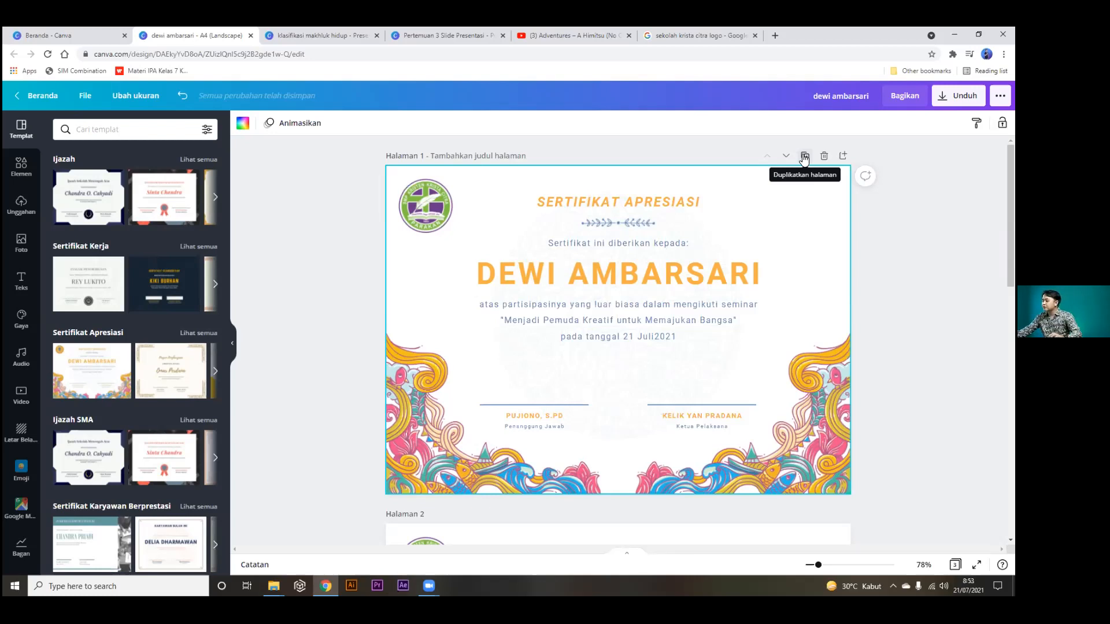
left_click(904, 318)
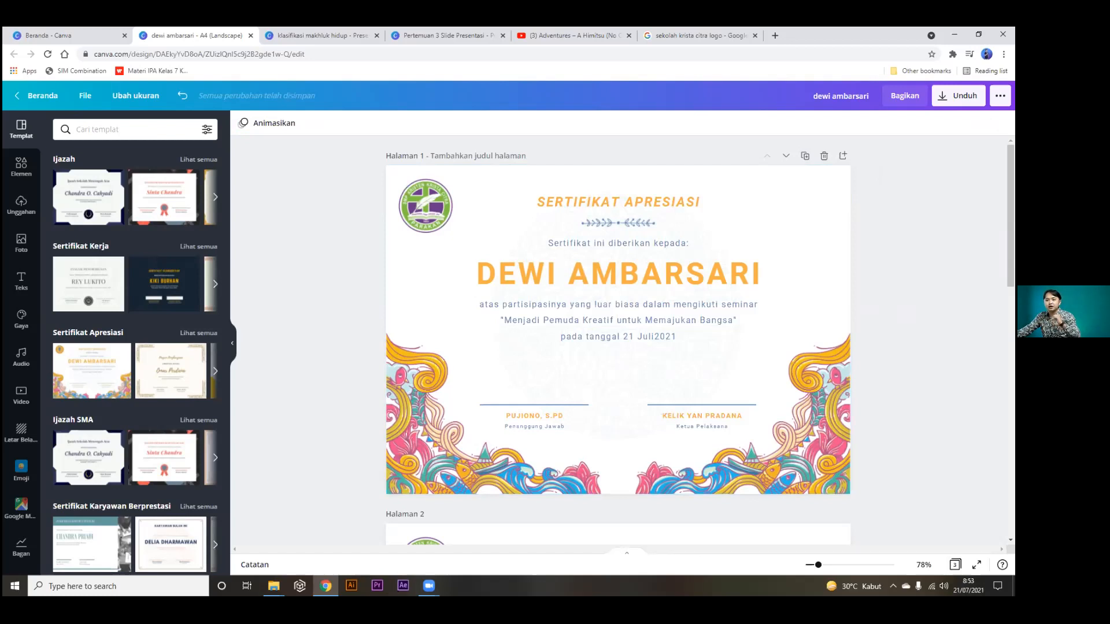
left_click(821, 211)
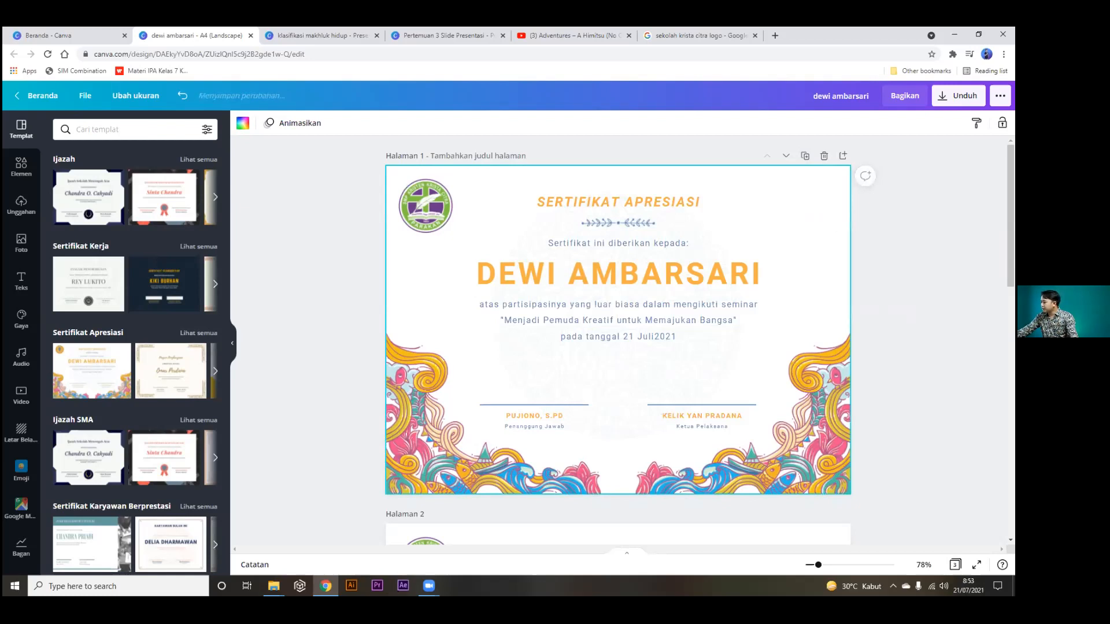
left_click(955, 565)
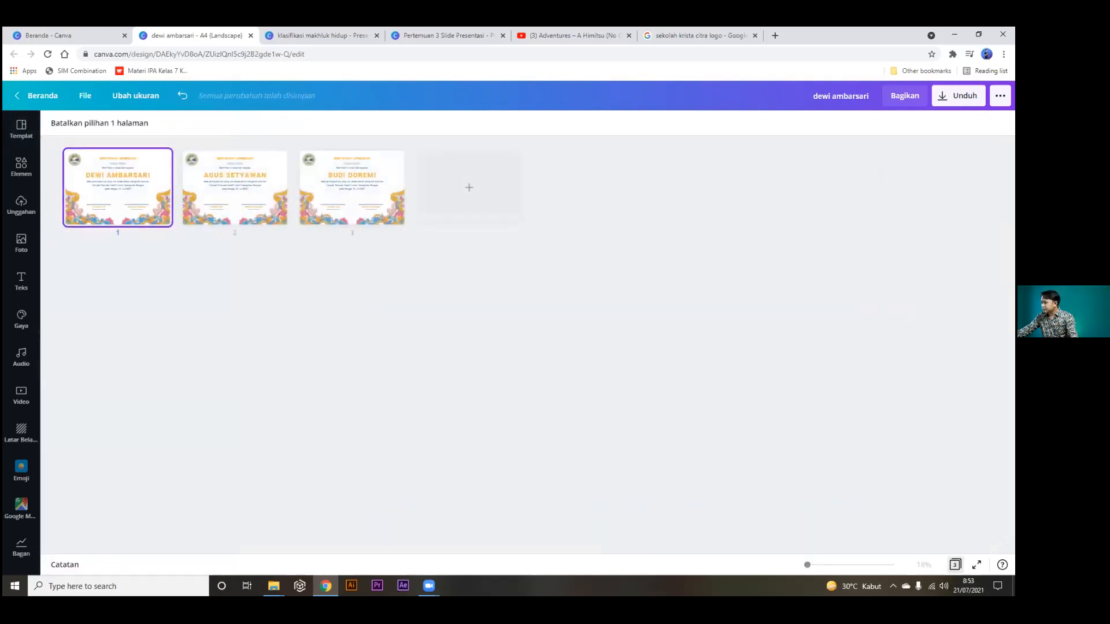
Select all three pages and keep PNG as the download file type.
left_click(216, 196, "shift")
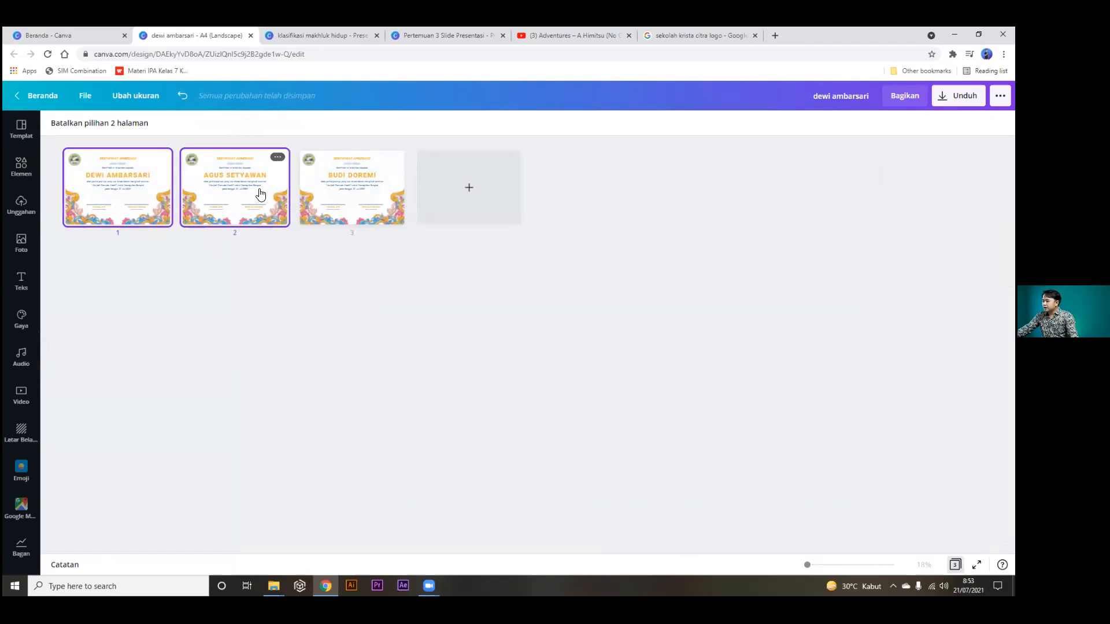
left_click(324, 200, "shift")
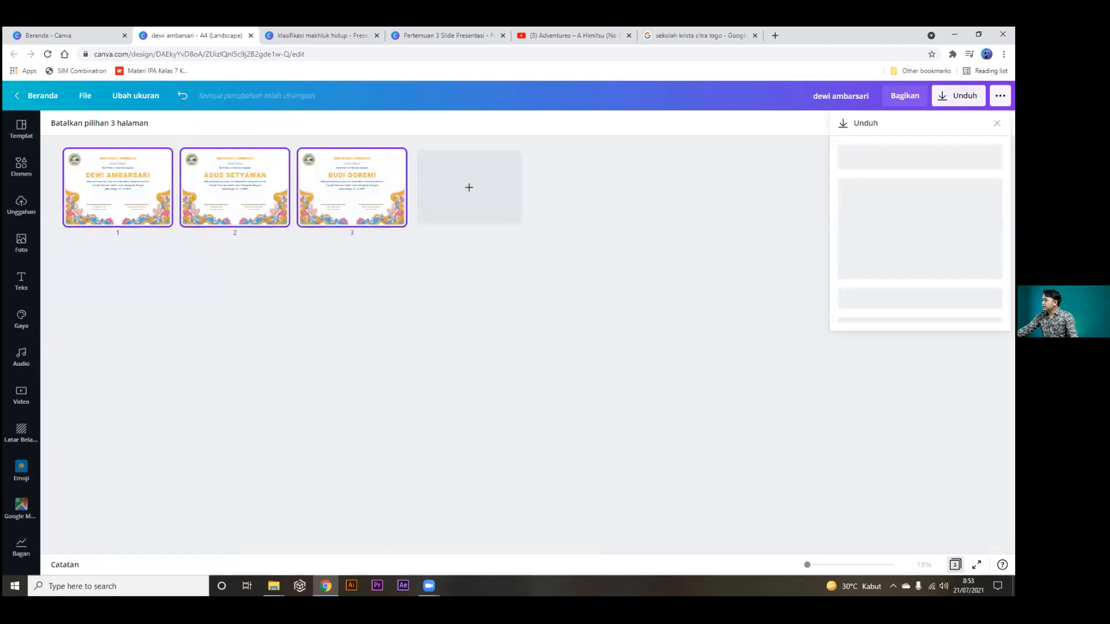
left_click(958, 96)
left_click(920, 169)
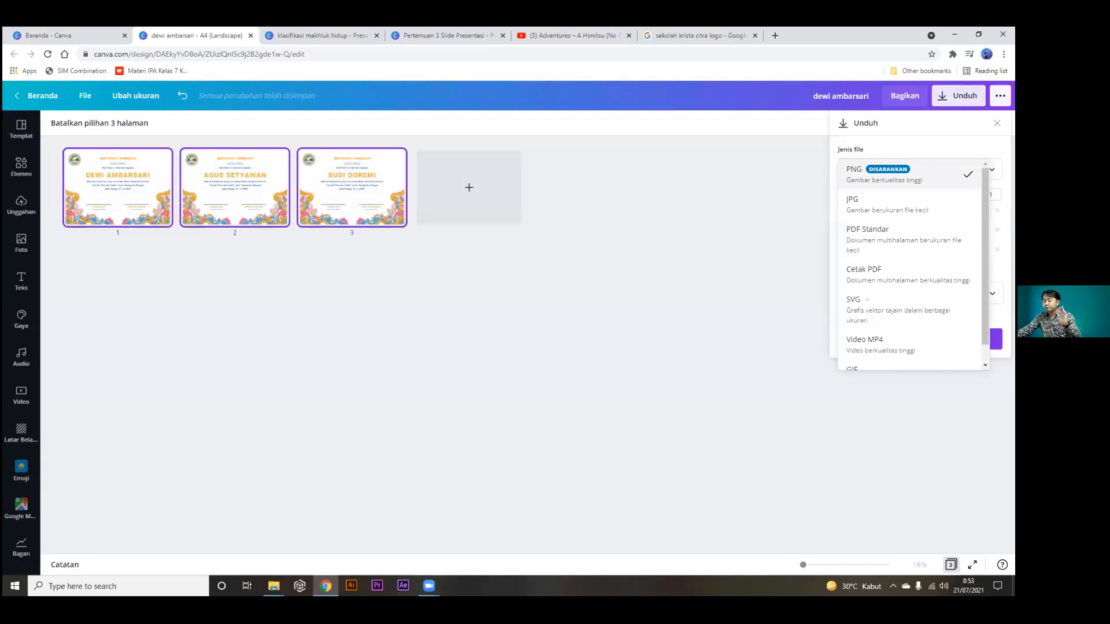
left_click(909, 174)
Limit Pilih halaman to Halaman 1 only and download it as a PNG.
left_click(920, 293)
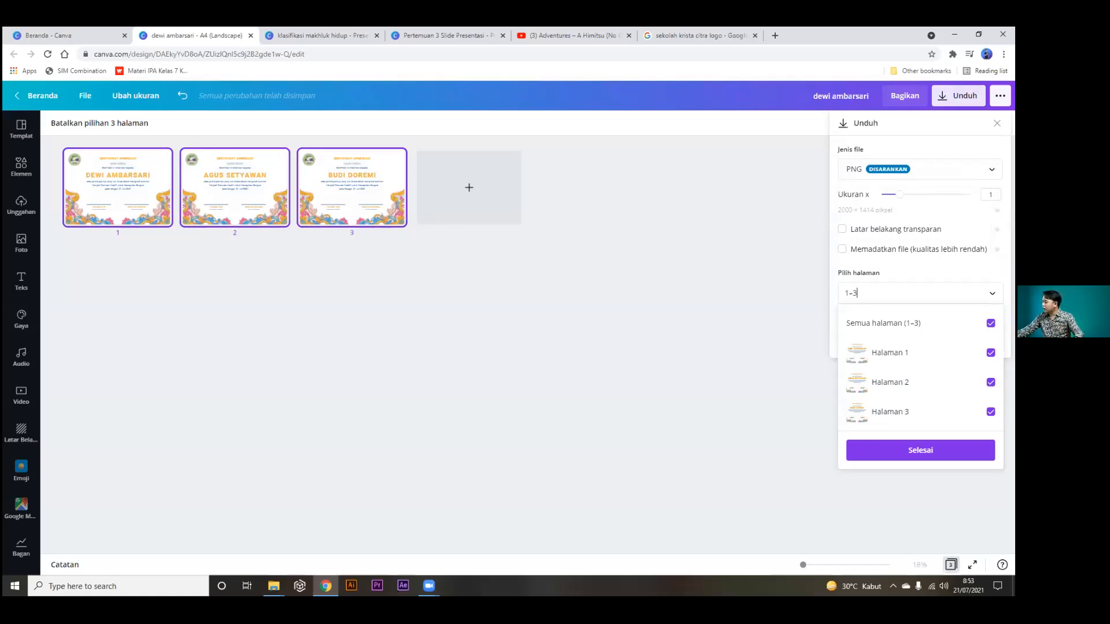
left_click(990, 323)
left_click(991, 324)
left_click(990, 323)
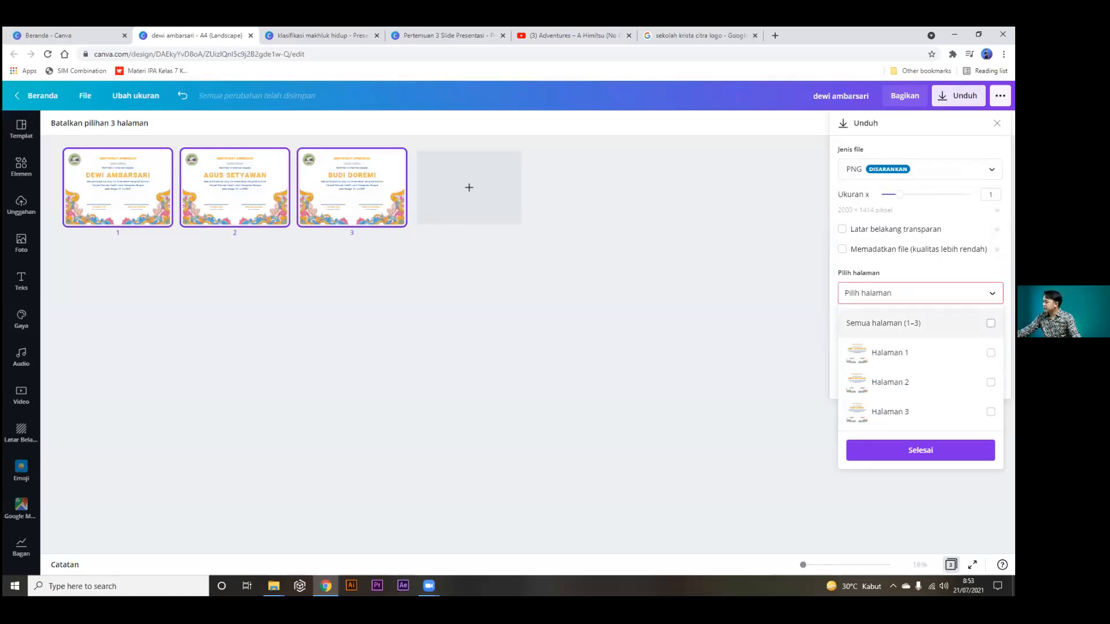
left_click(990, 352)
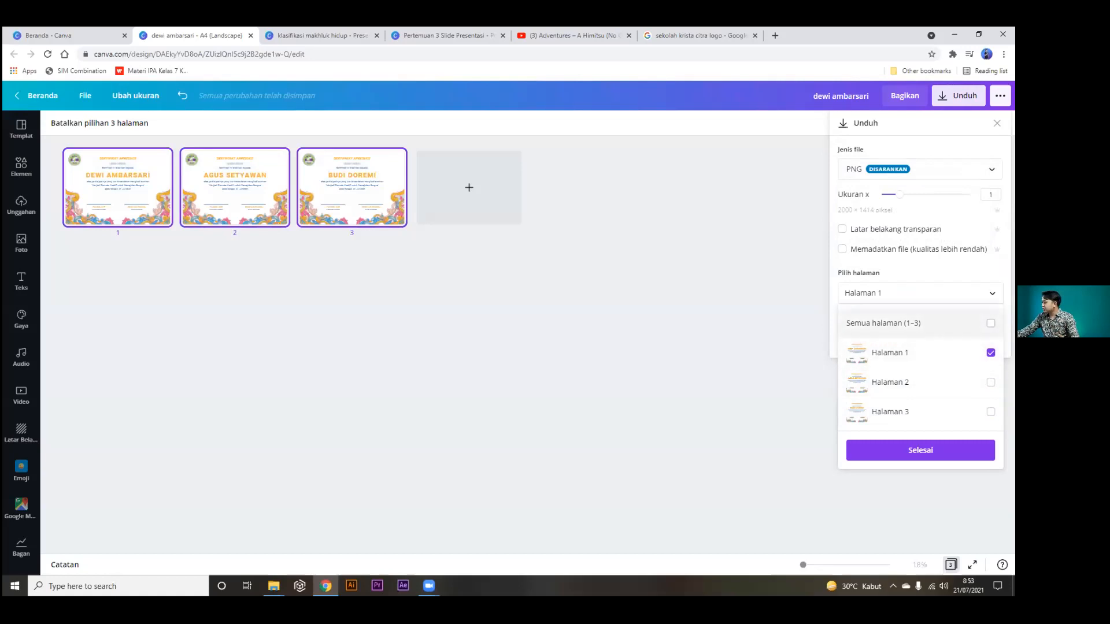
left_click(742, 360)
left_click(919, 339)
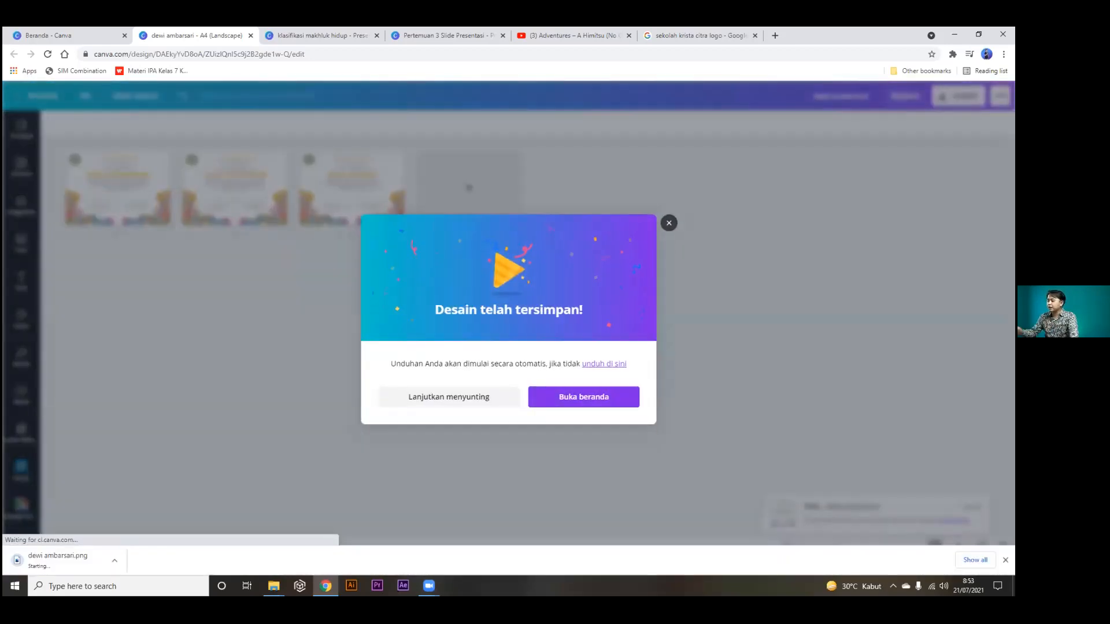
Check the downloaded page-1 PNG in Photos, then dismiss the 'Desain telah tersimpan!' confirmation.
left_click(70, 563)
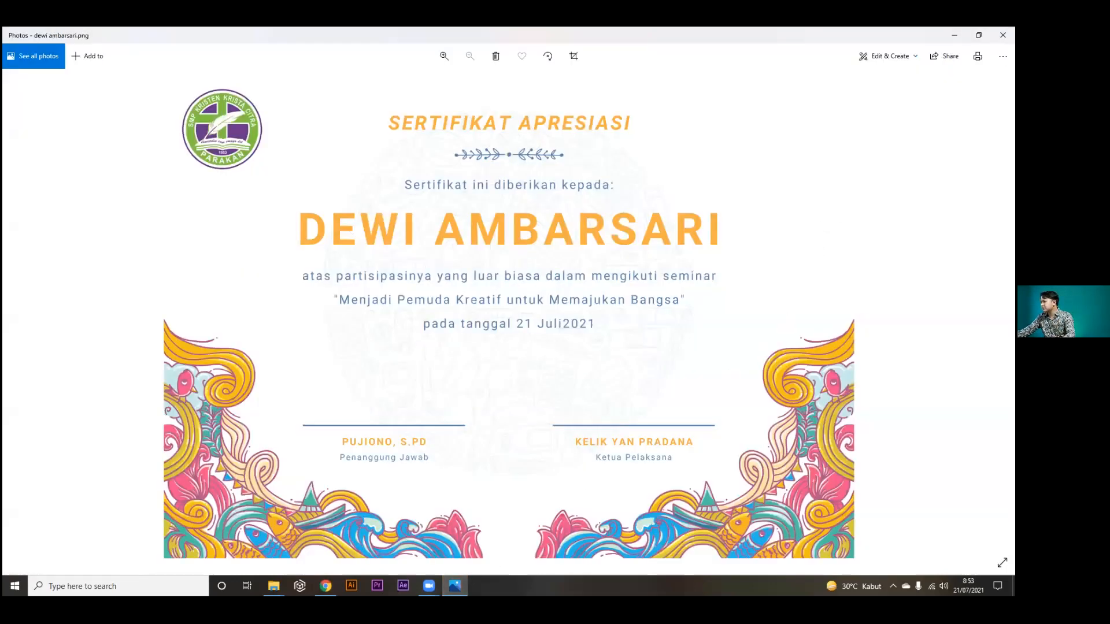
left_click(1003, 34)
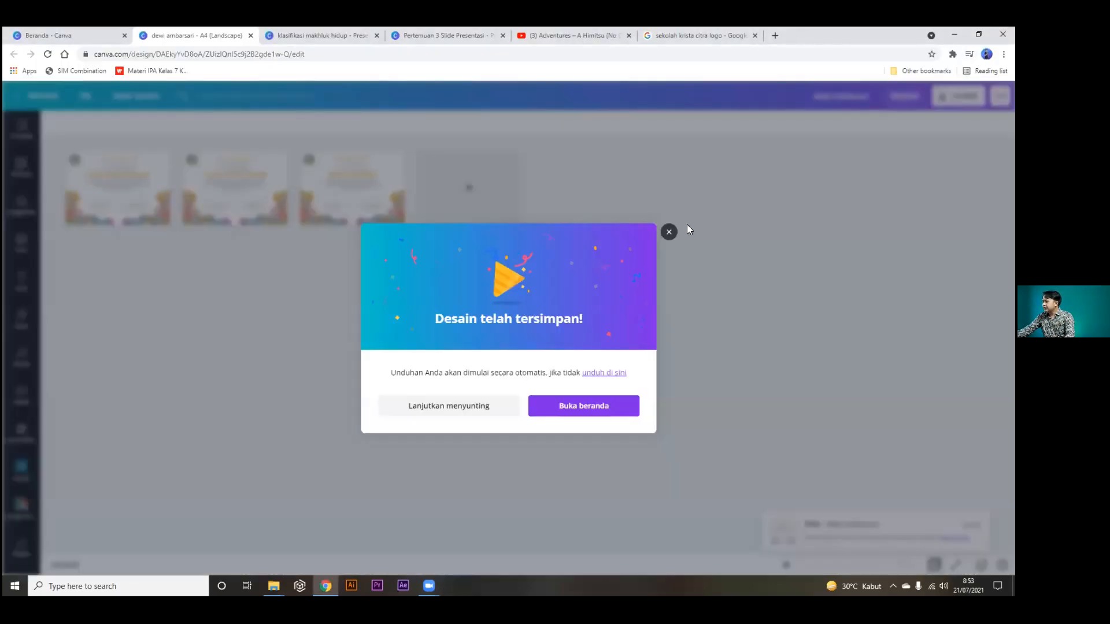
left_click(669, 231)
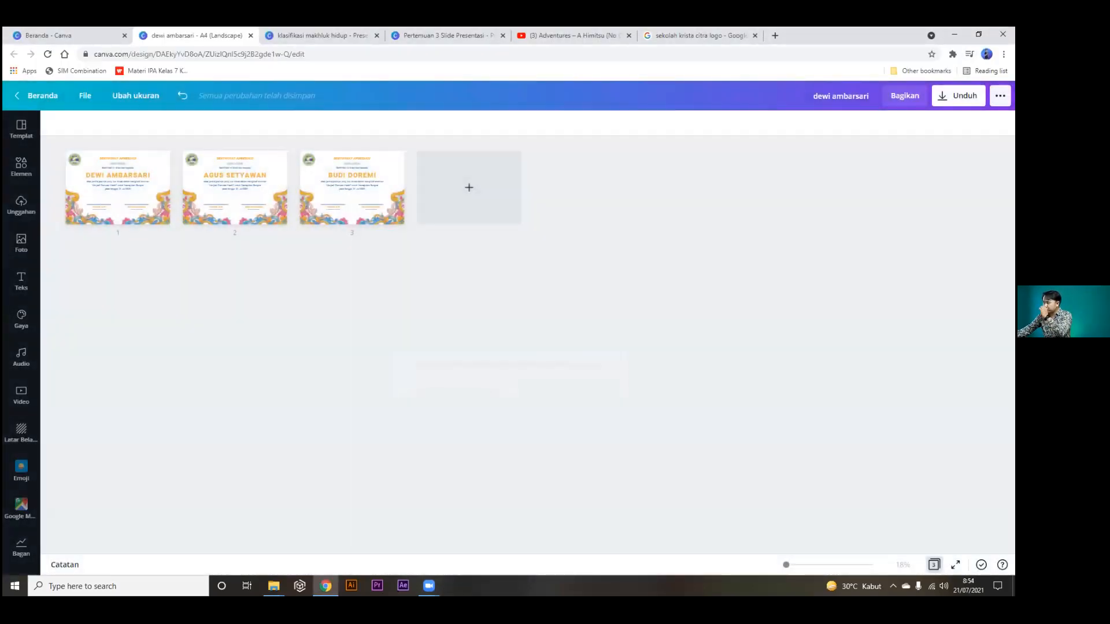
left_click(958, 96)
Download all pages (Semua halaman) as a PNG zip into Compressed downloads and open the archive.
left_click(856, 293)
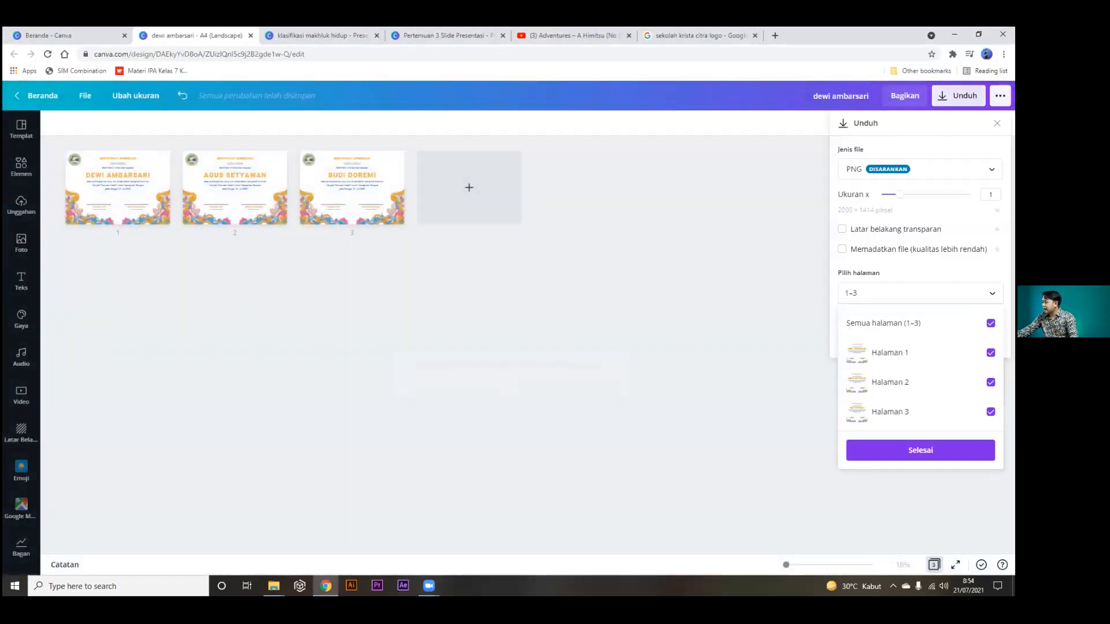
left_click(907, 293)
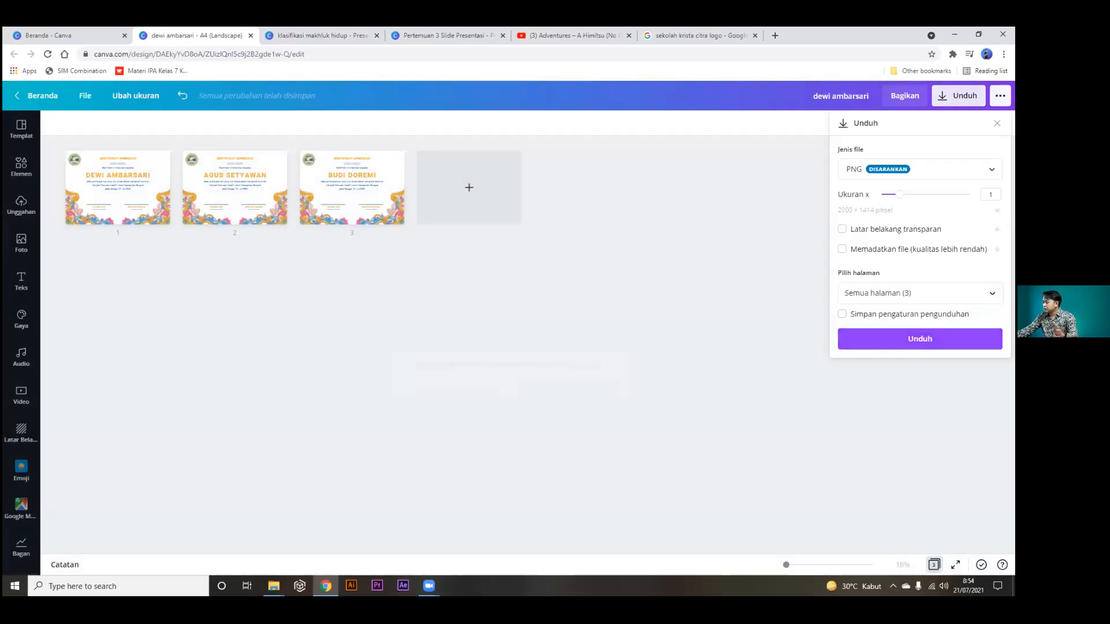
left_click(920, 339)
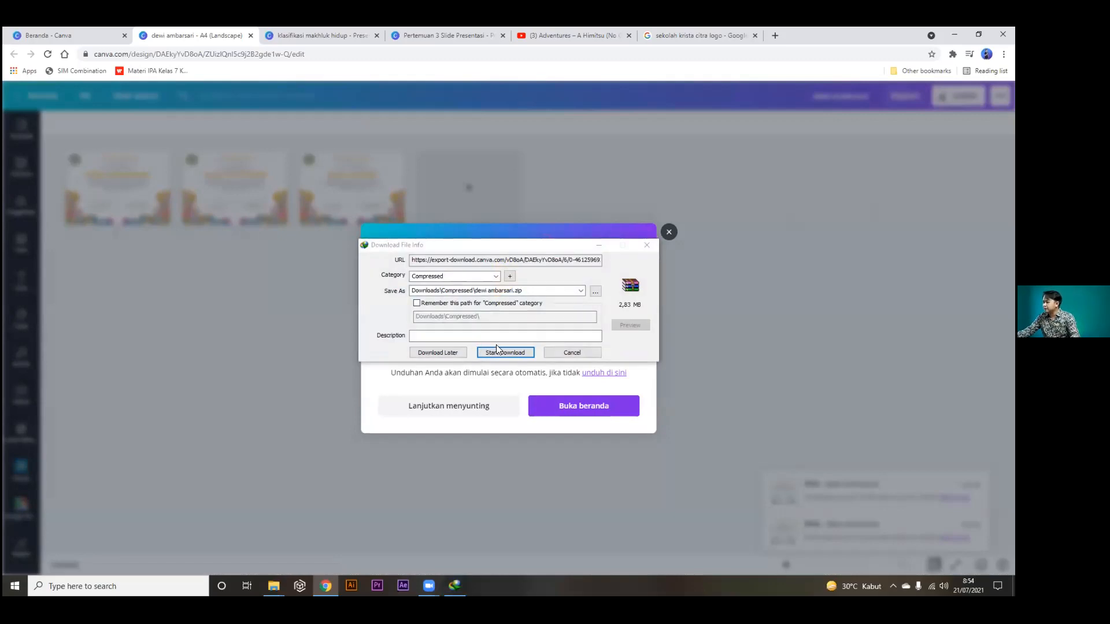
left_click(497, 352)
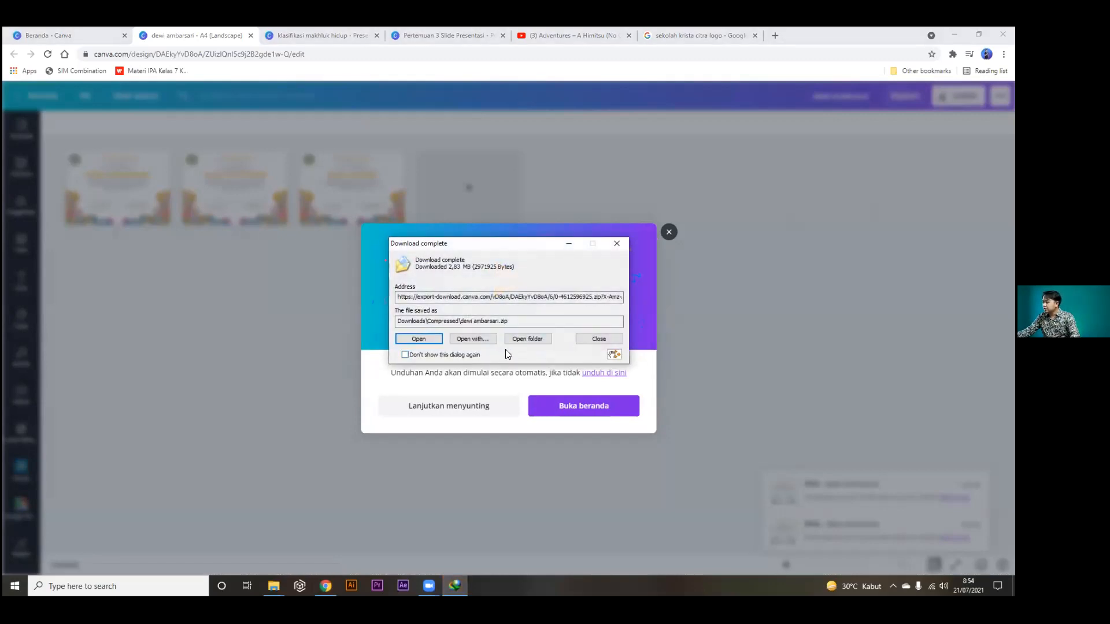
left_click(418, 339)
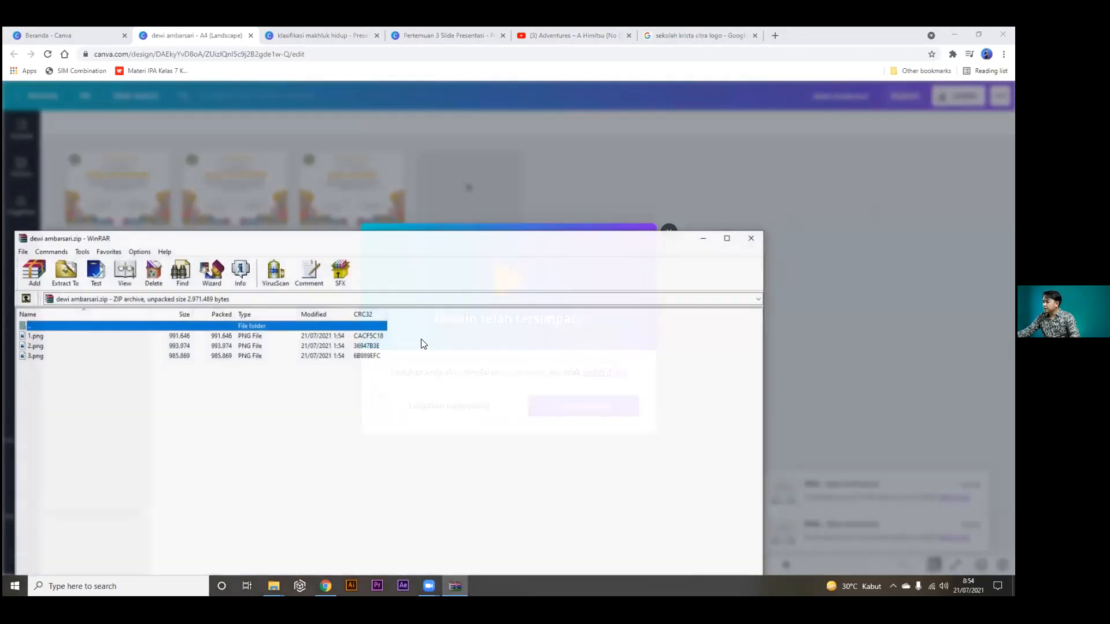
Extract 1.png, 2.png and 3.png from the archive to the Desktop.
left_click_drag(145, 242, 348, 172)
left_click_drag(272, 302, 246, 266)
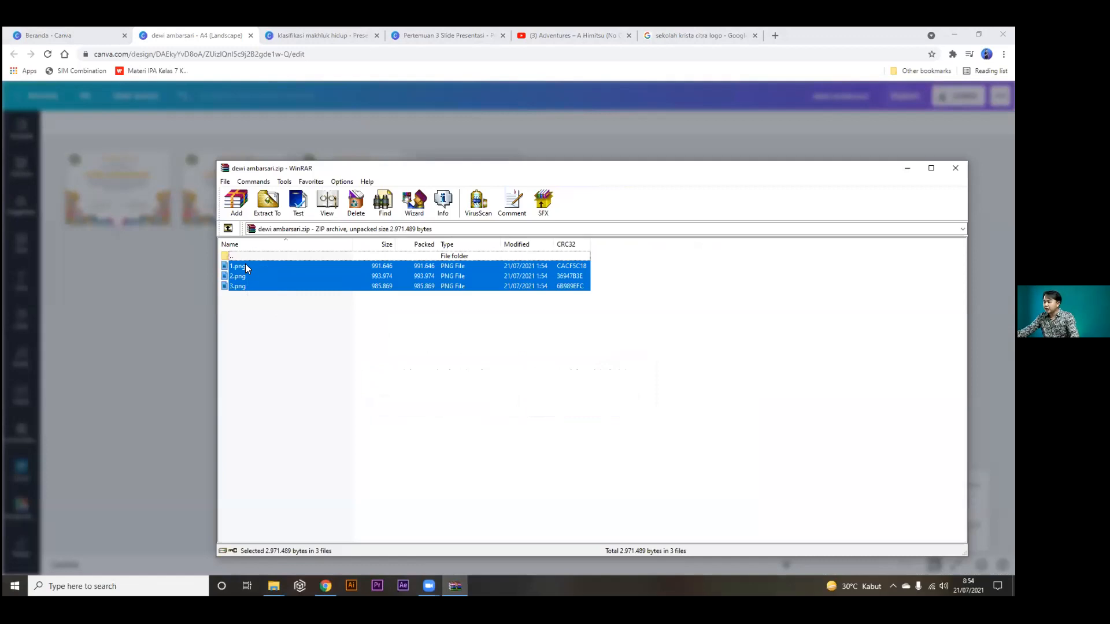
left_click(268, 212)
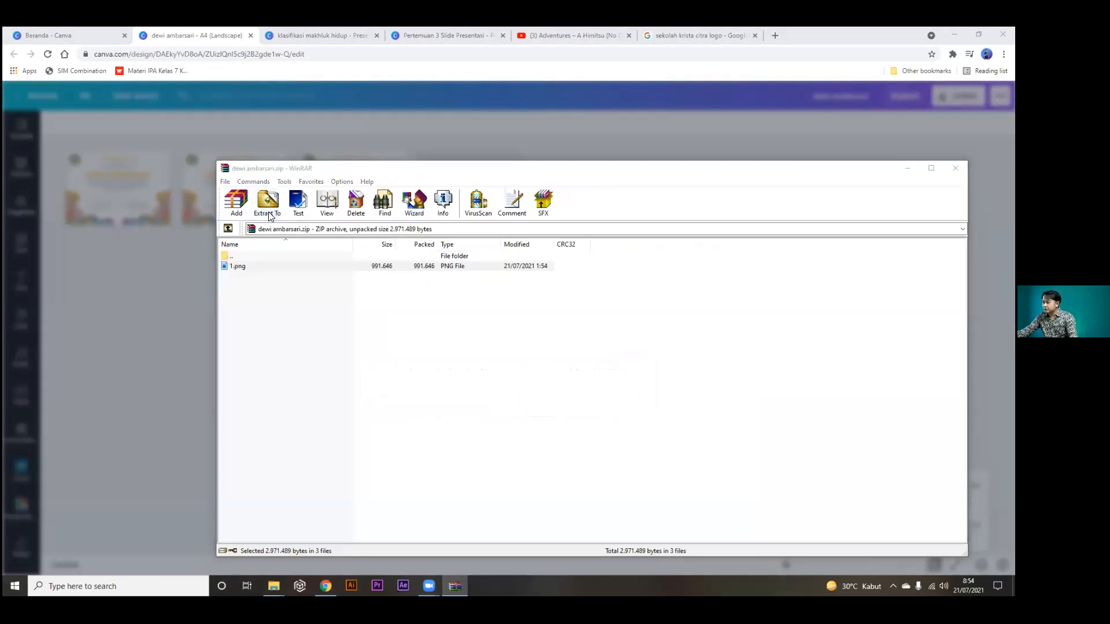
left_click(607, 303)
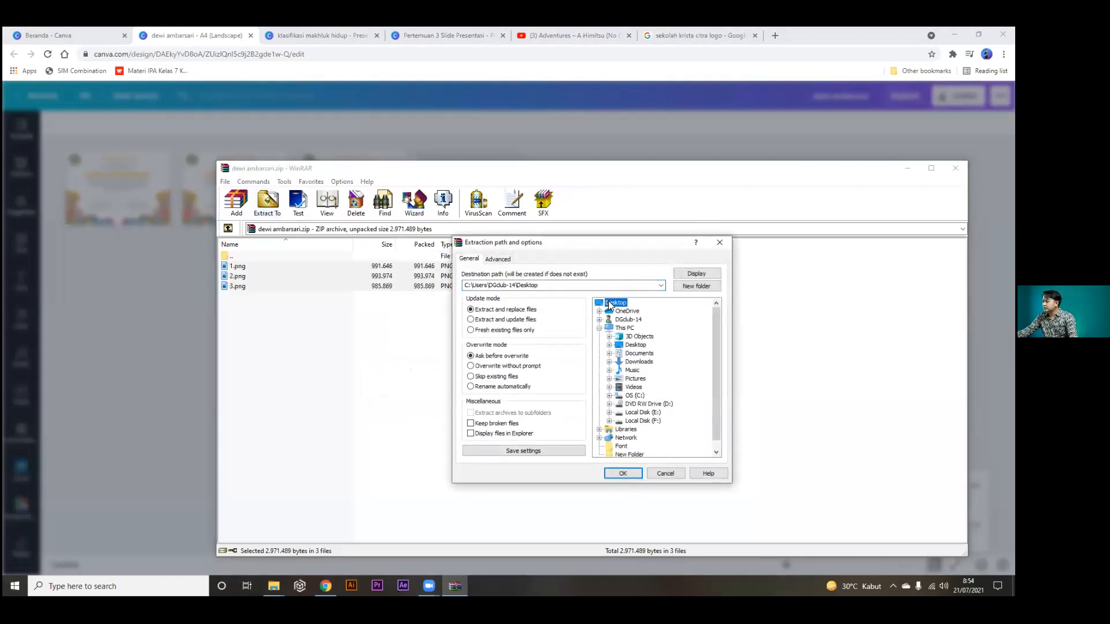
left_click(621, 474)
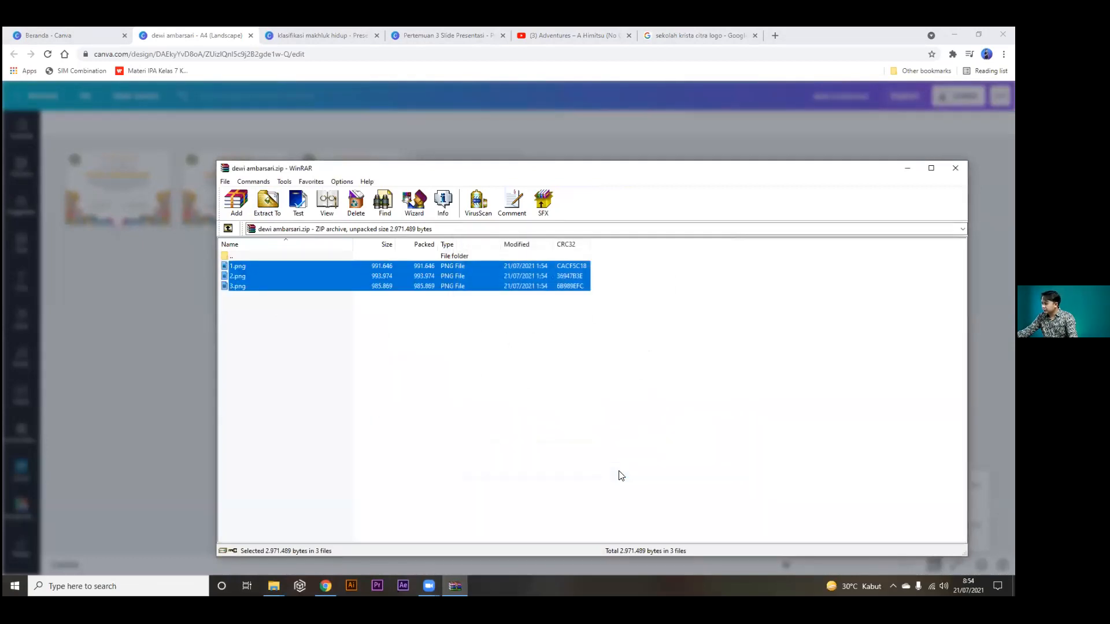
Minimise the browser, close the WinRAR archive window and bring up File Explorer.
left_click(954, 35)
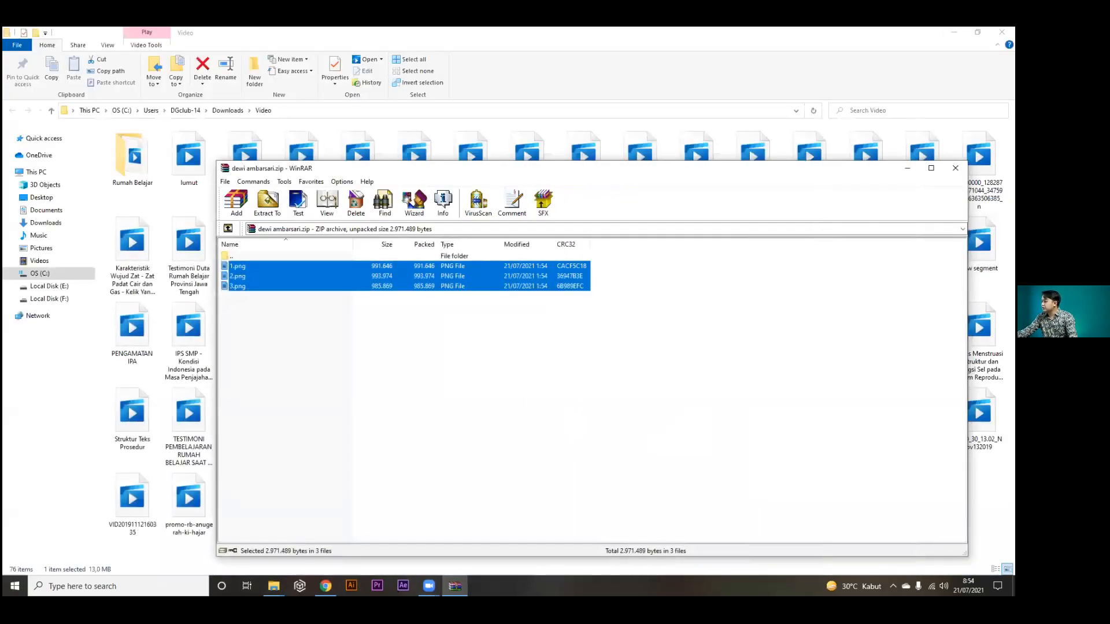
left_click(905, 169)
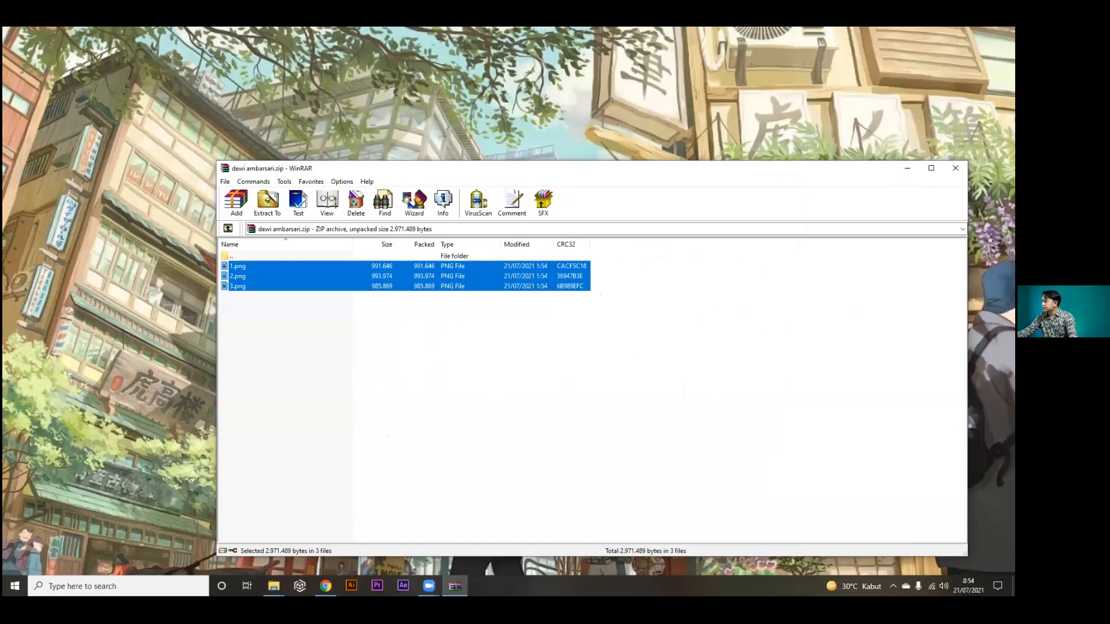
key("alt+F4")
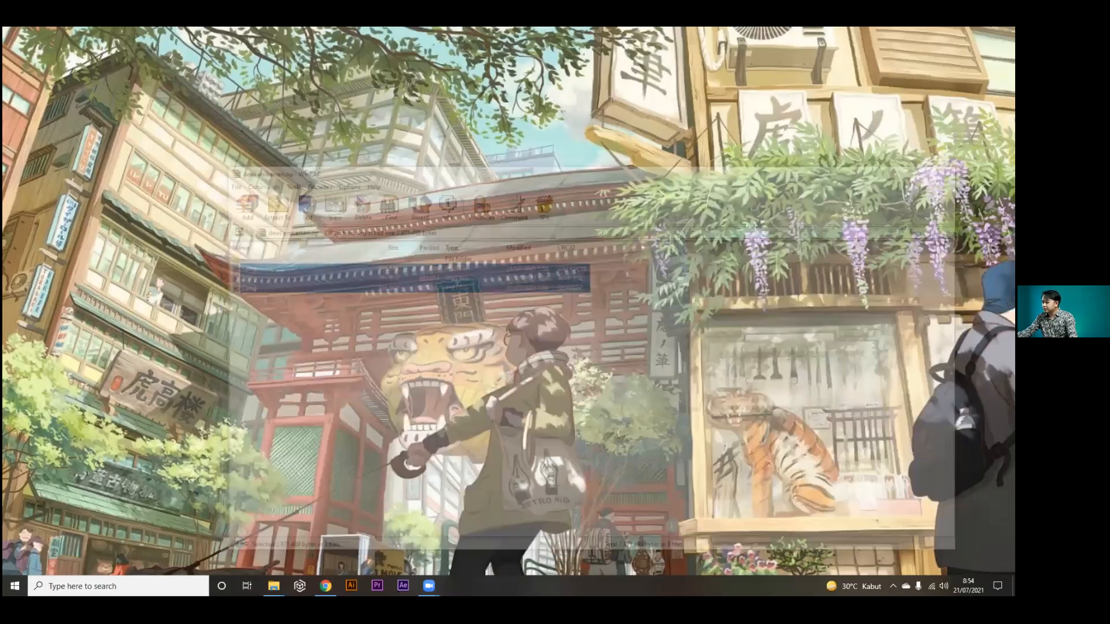
left_click(274, 586)
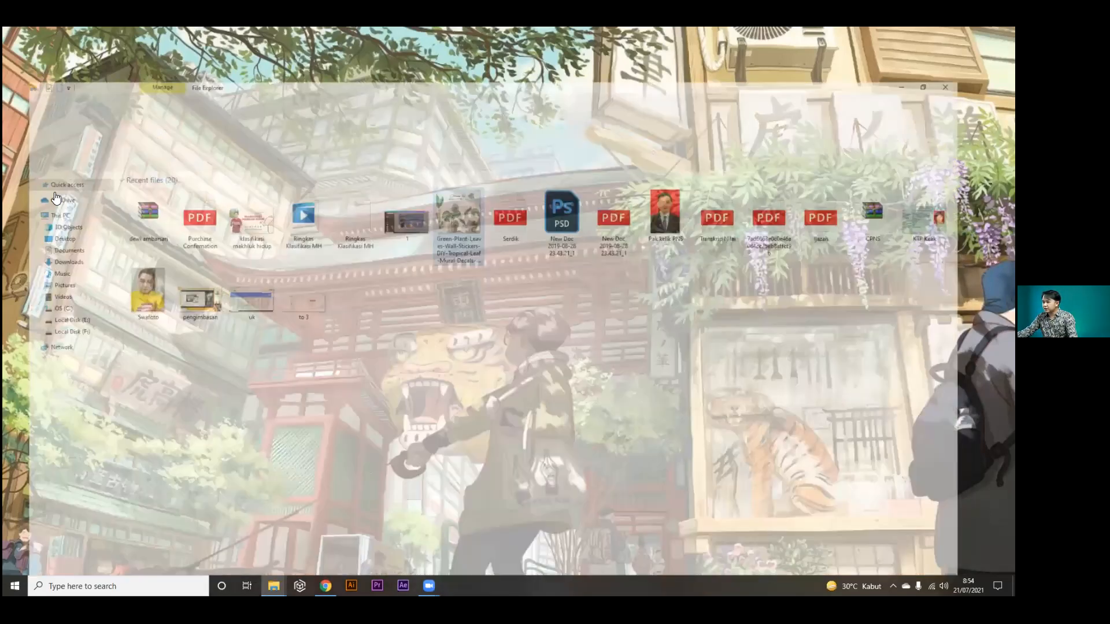
View certificate images 1–3 on the Desktop in Photos, then return to Canva and dismiss the saved notice.
left_click(41, 197)
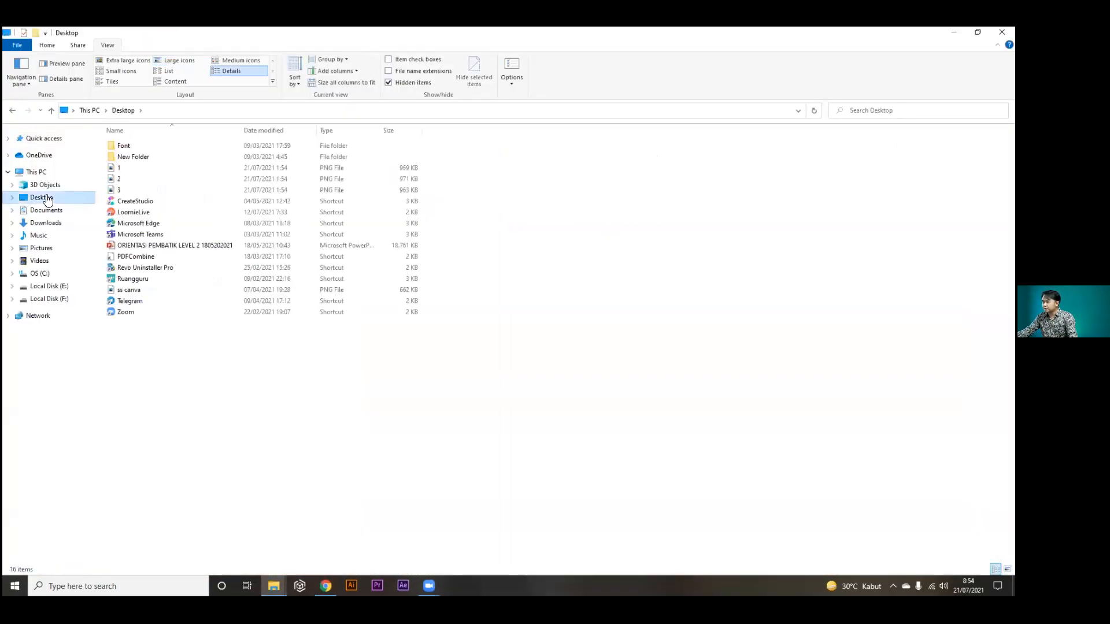
double_click(122, 167)
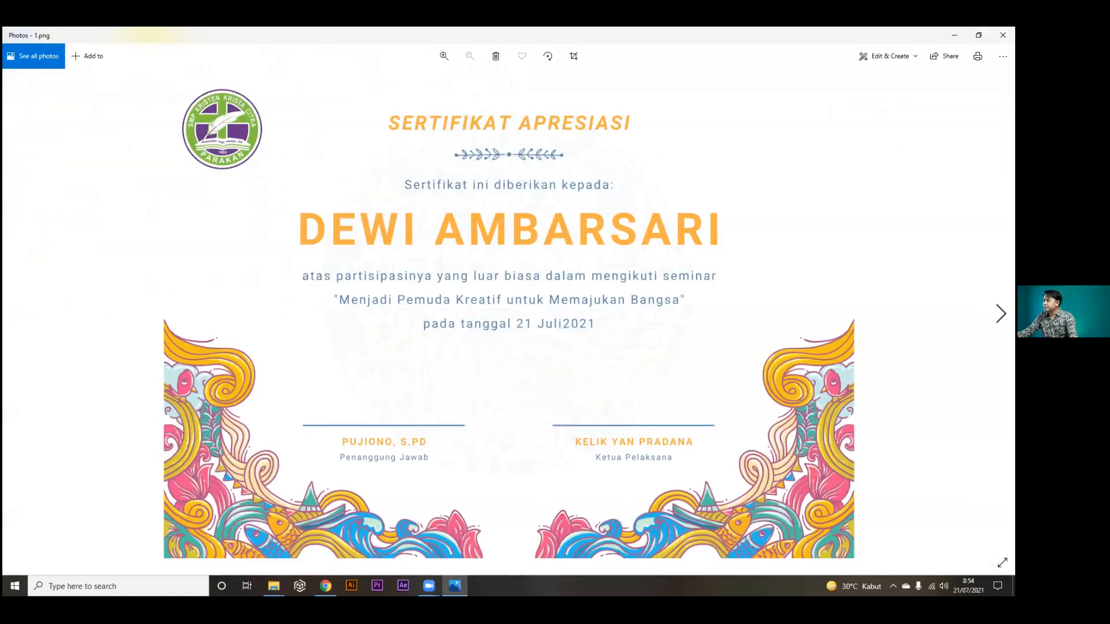
key("Right")
key("Right")
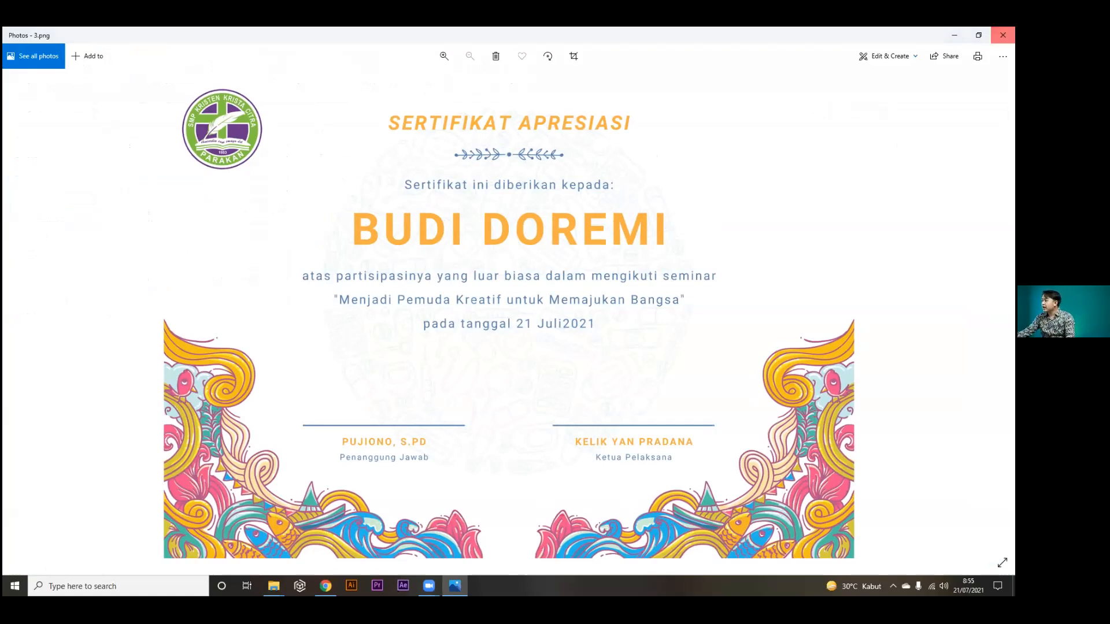
left_click(1003, 35)
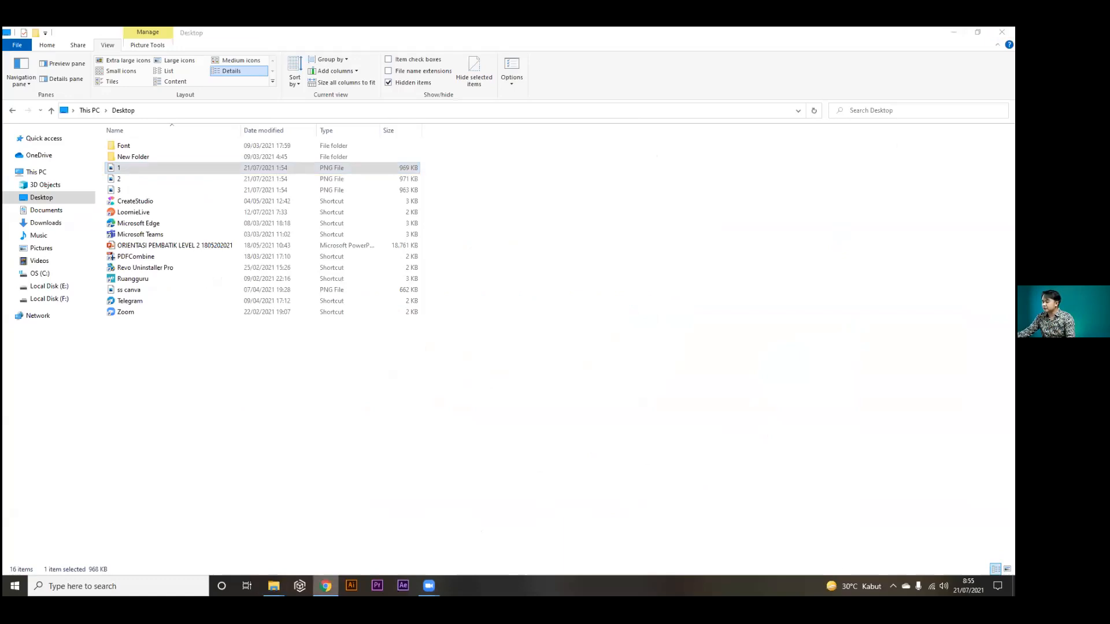
left_click(325, 585)
left_click(668, 233)
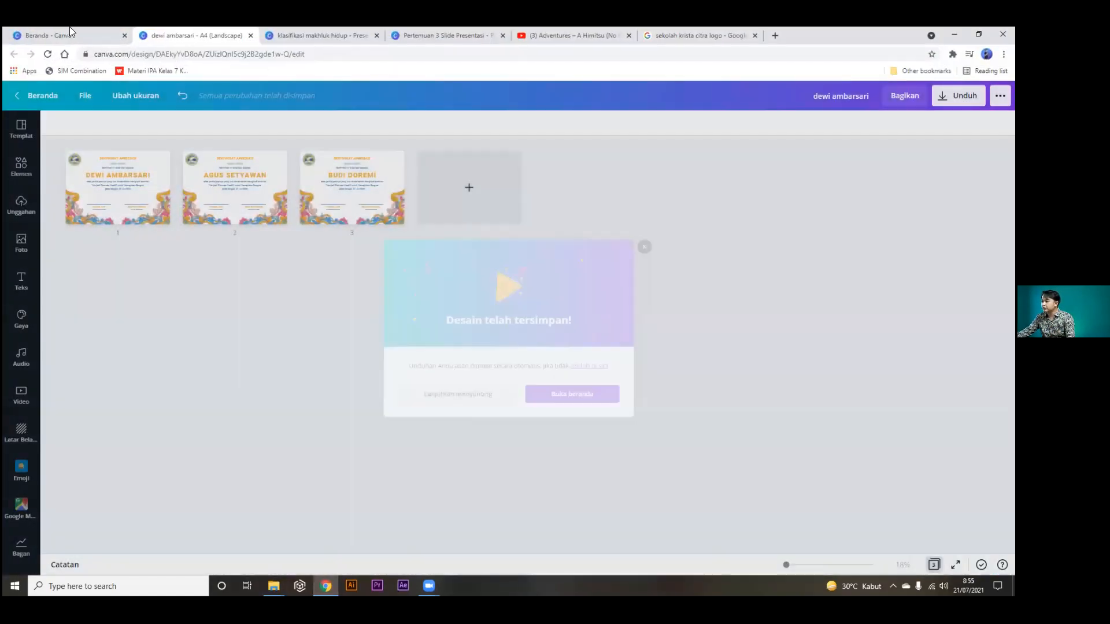
From the Canva home page, search new-design types for 'sertifika' to list certificate formats.
left_click(64, 28)
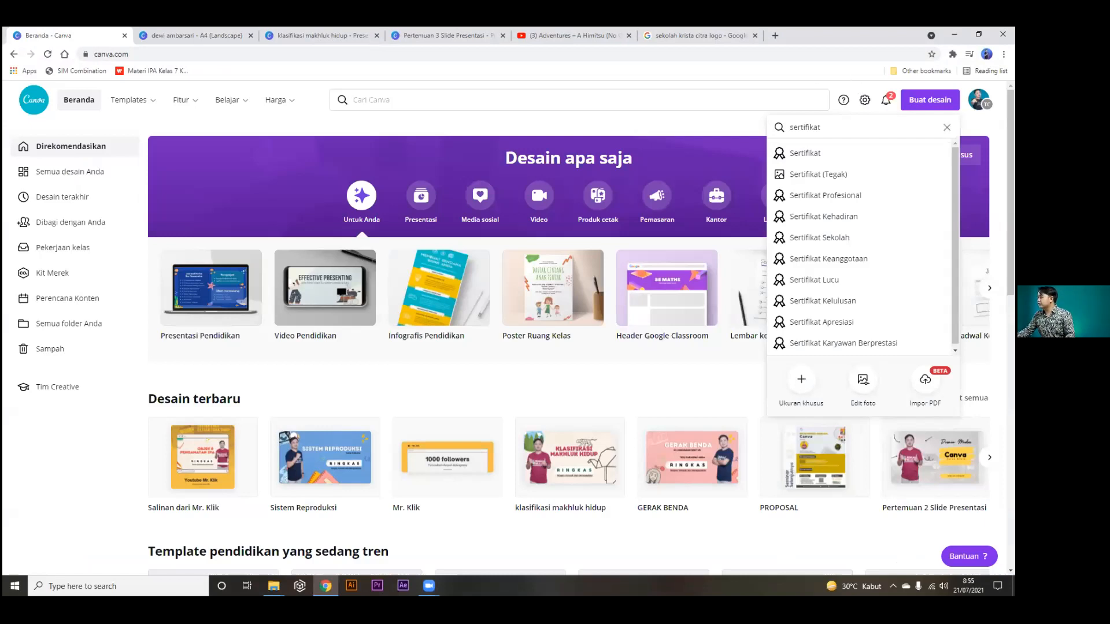
left_click(947, 127)
left_click(1010, 145)
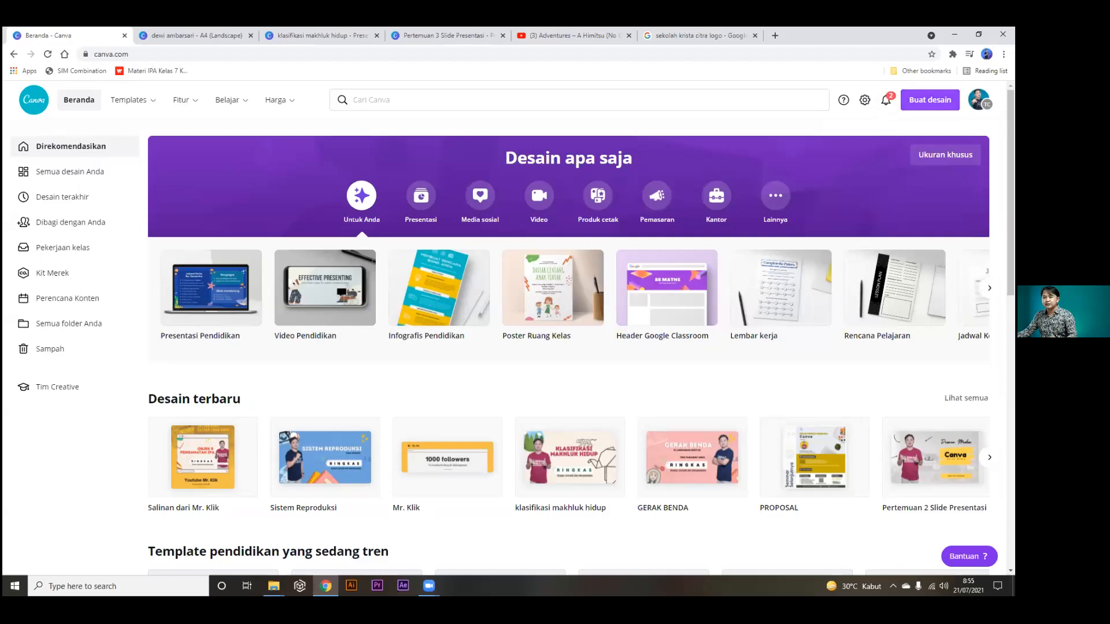
left_click(930, 99)
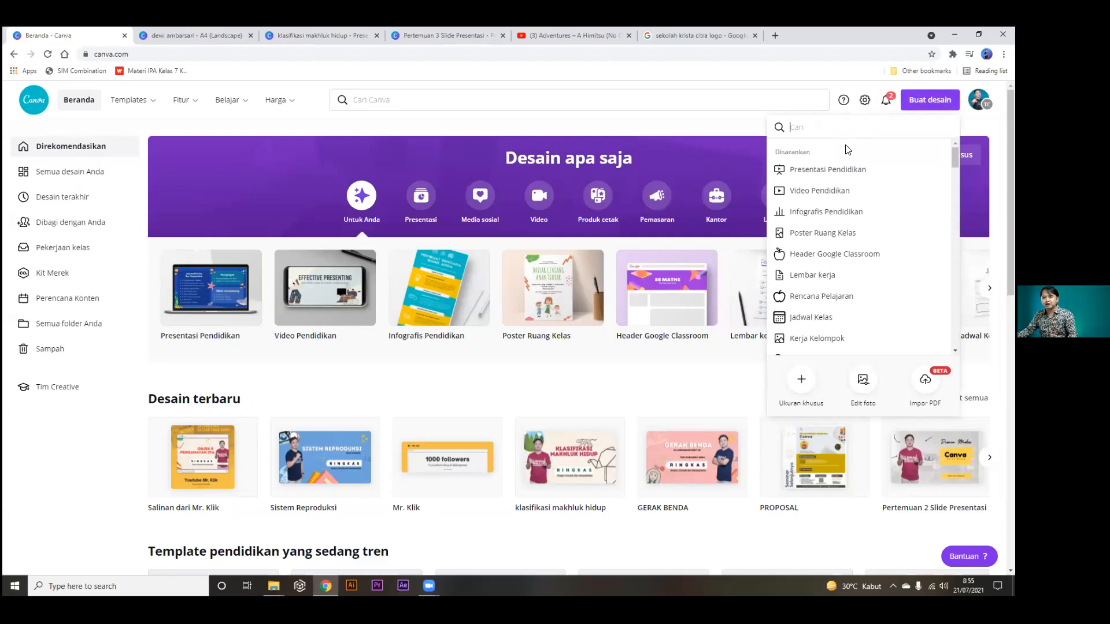
type("s")
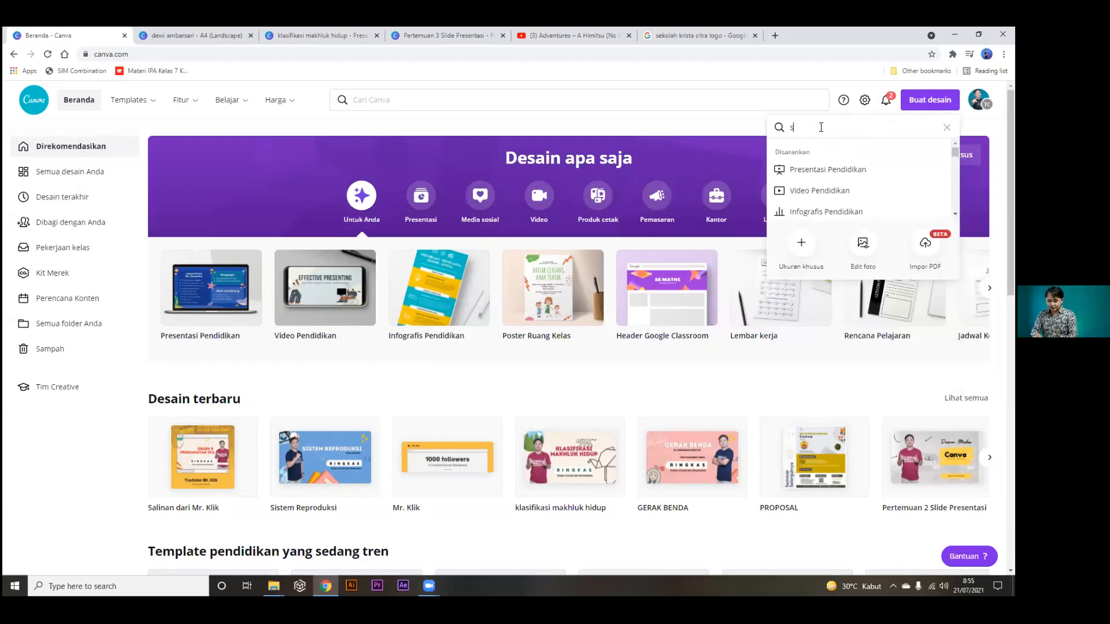
type("ertifikat")
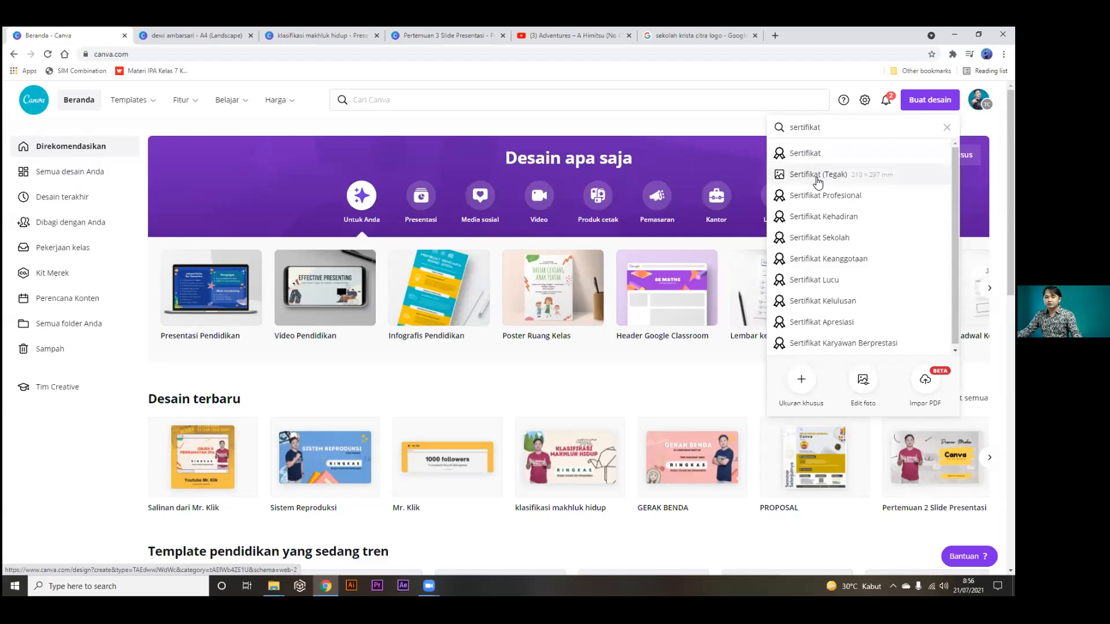
Create a new A4 landscape certificate design and show all Sertifikat Apresiasi templates.
left_click(805, 154)
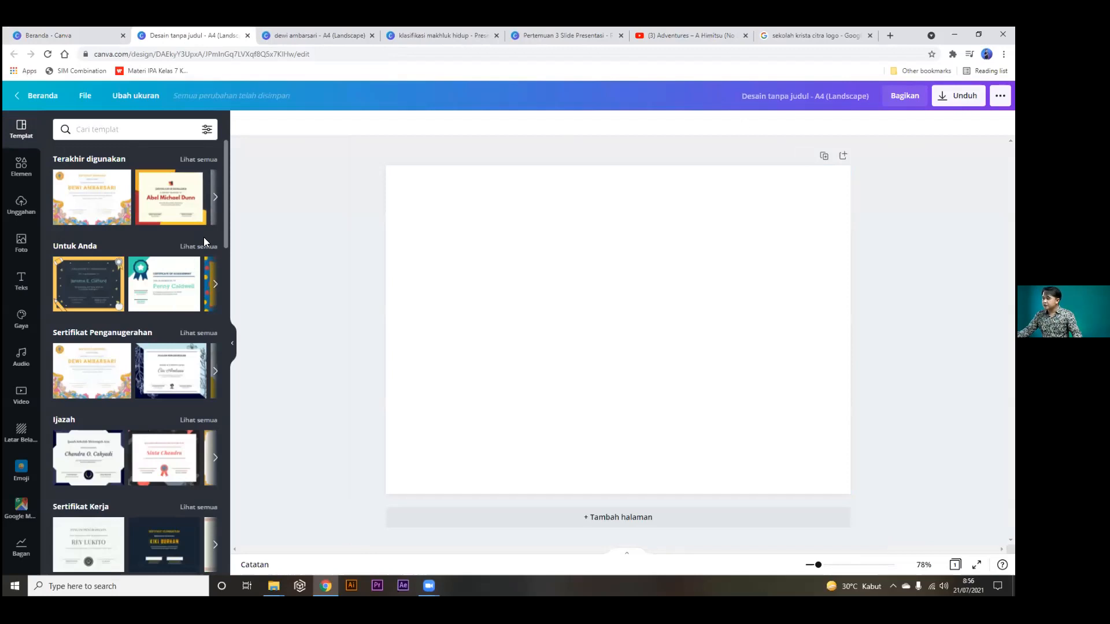
scroll(205, 238, "down", 5)
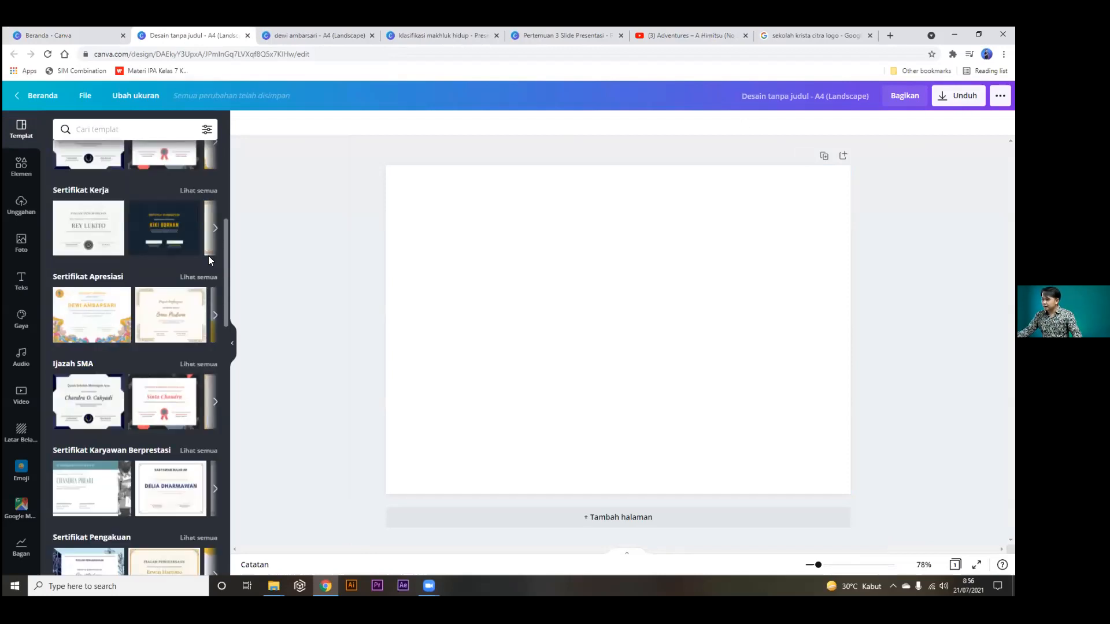
left_click(202, 278)
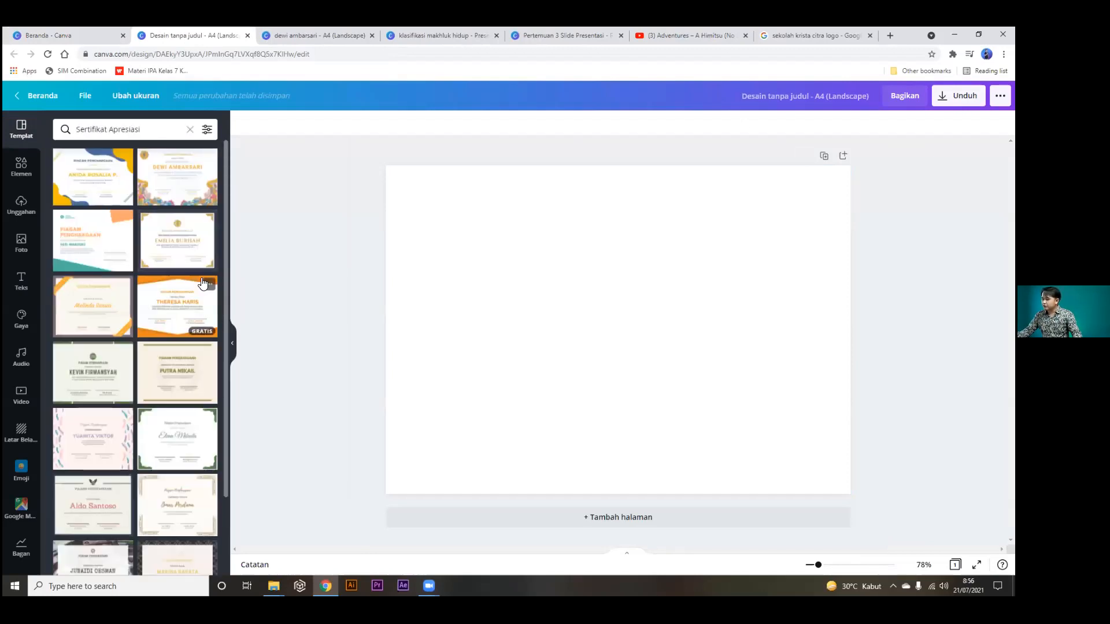
Apply the blue Certificate of Appreciation template with two classroom photos to the page.
scroll(166, 320, "down", 6)
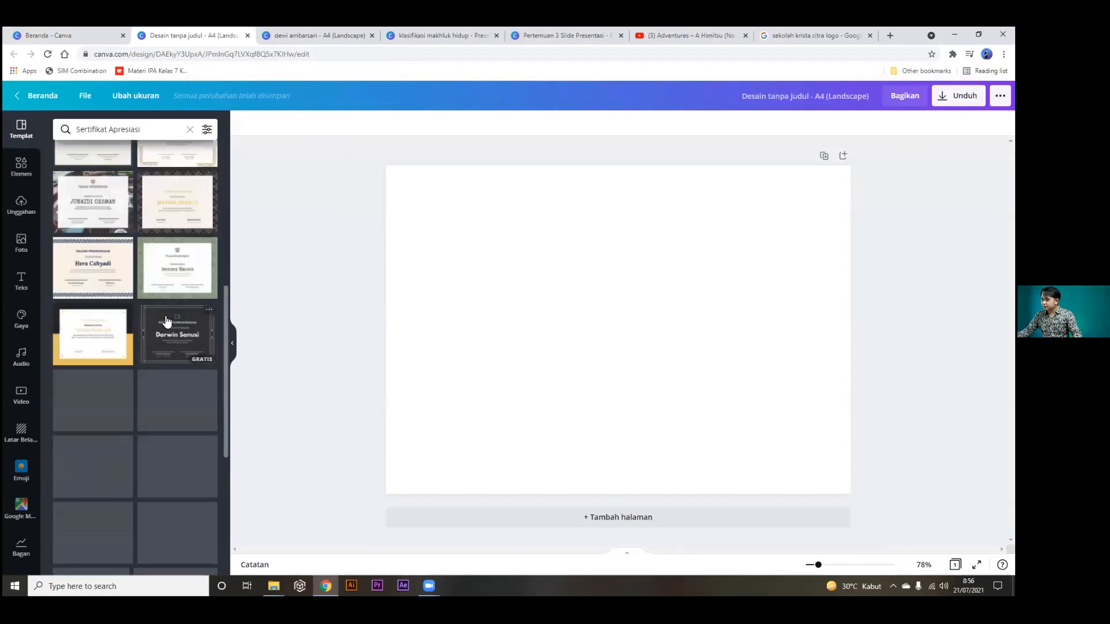
scroll(166, 319, "down", 8)
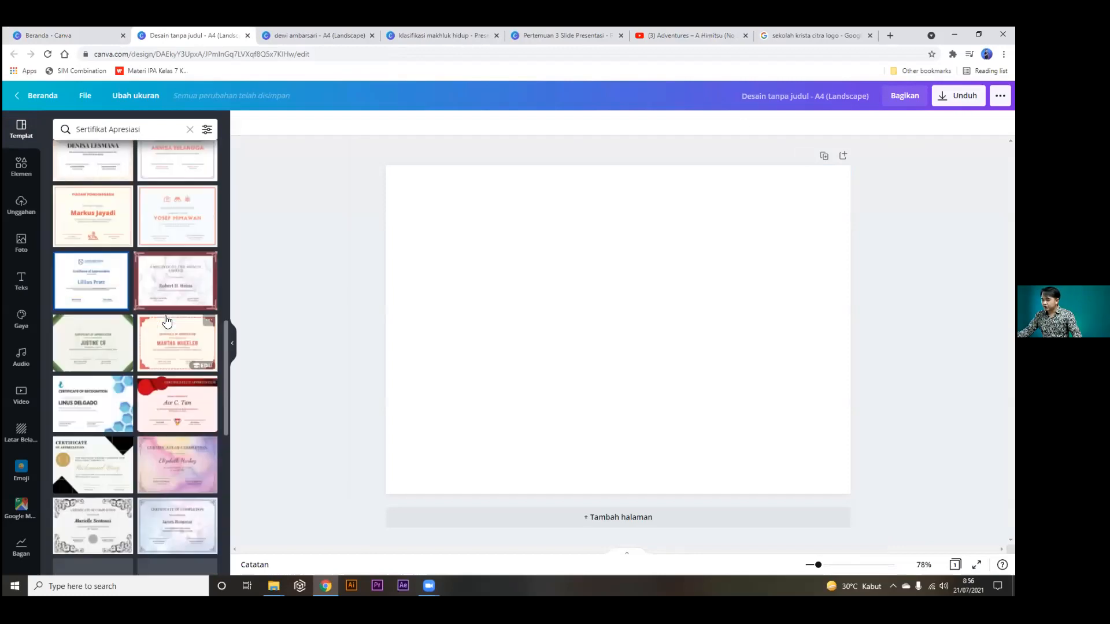
scroll(166, 320, "down", 4)
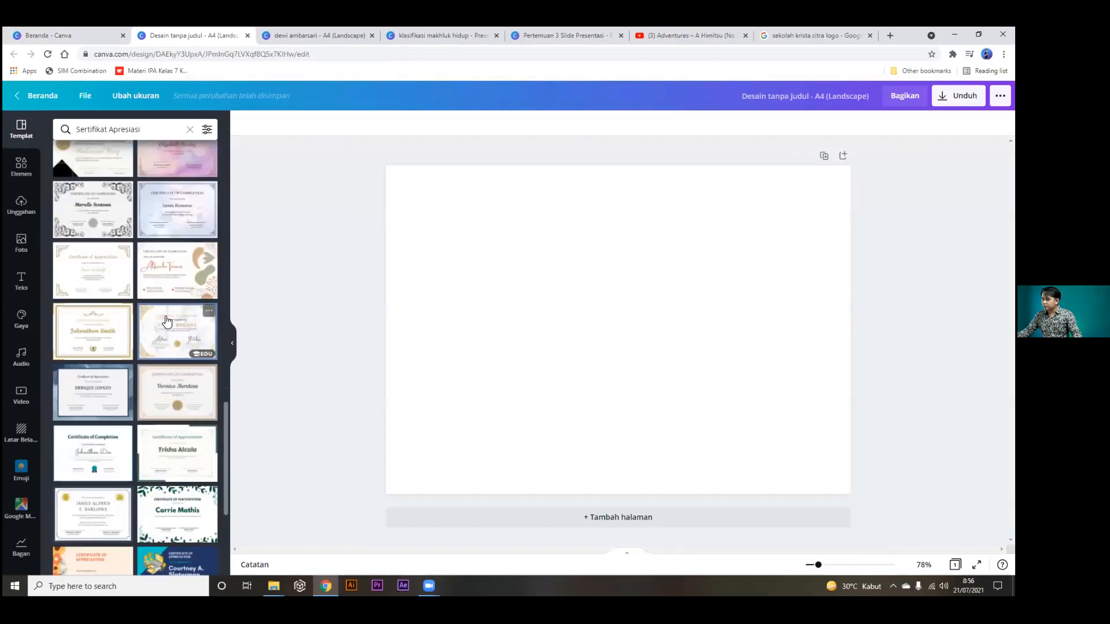
scroll(166, 320, "down", 7)
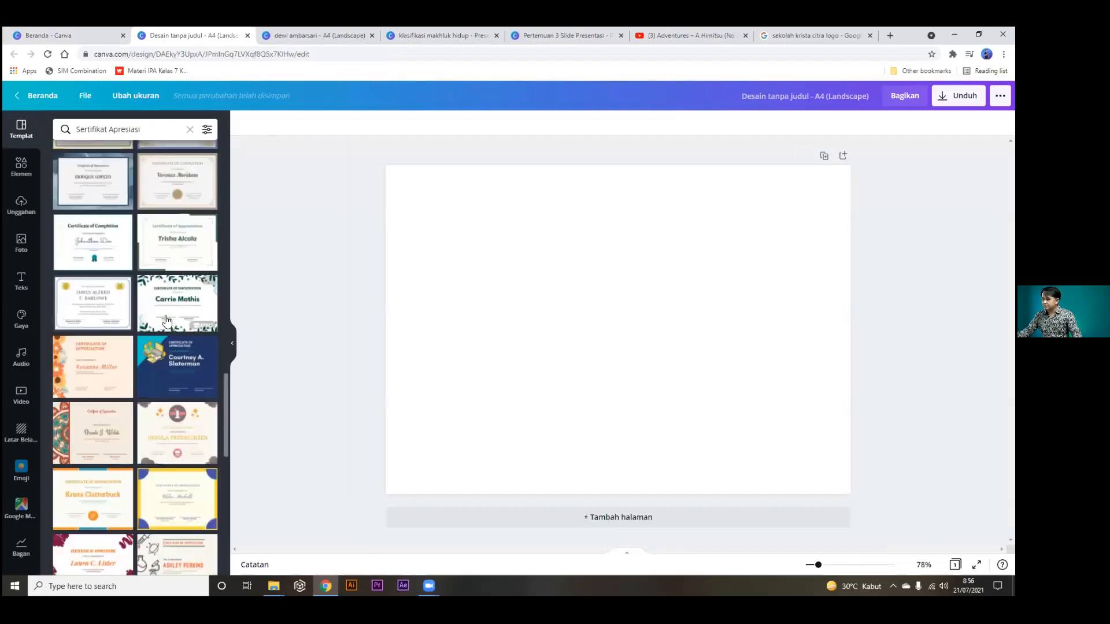
scroll(167, 321, "down", 7)
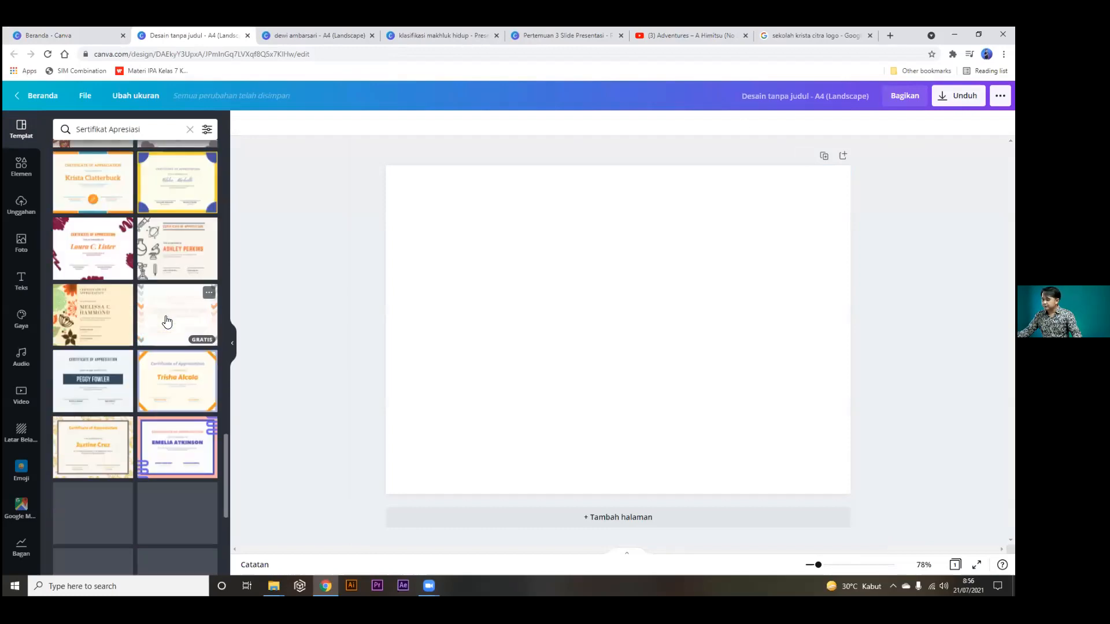
scroll(166, 321, "down", 1)
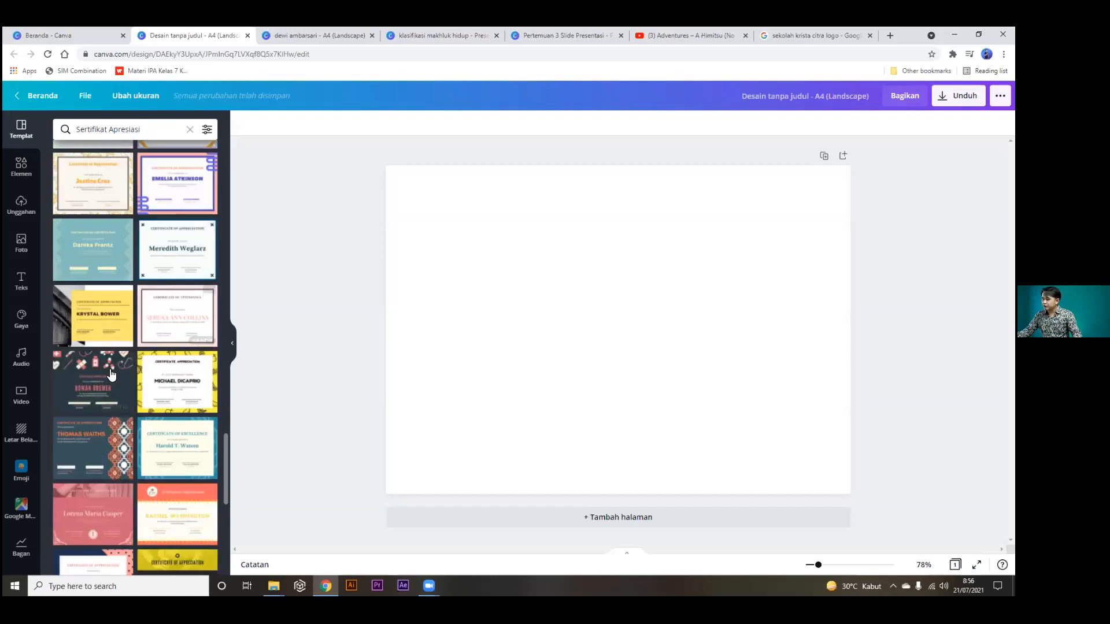
scroll(158, 315, "down", 2)
scroll(115, 375, "down", 7)
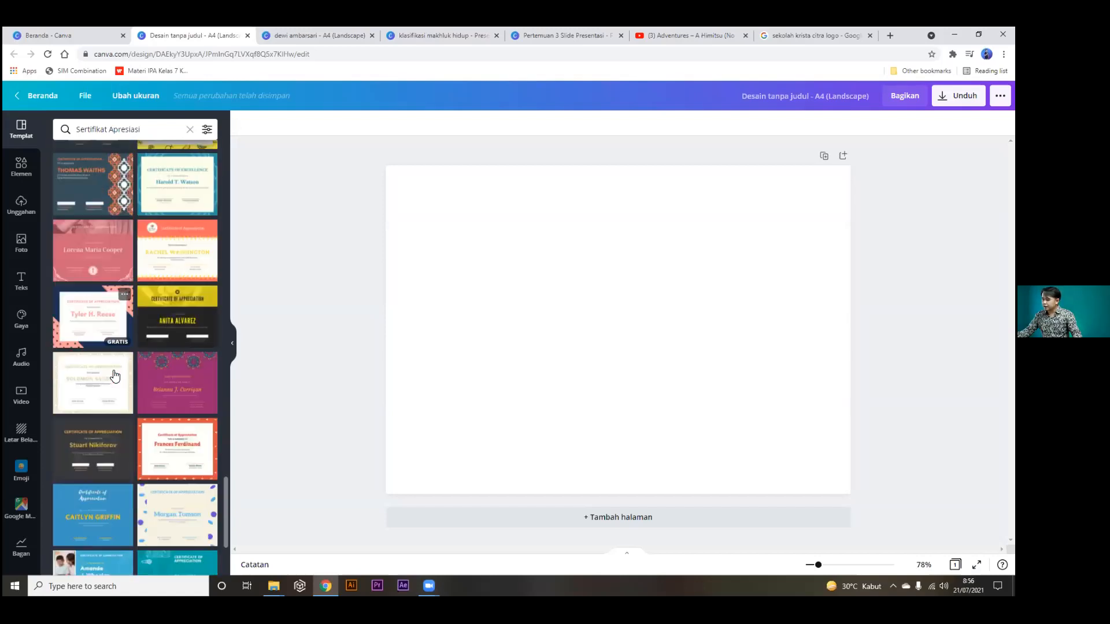
left_click(105, 372)
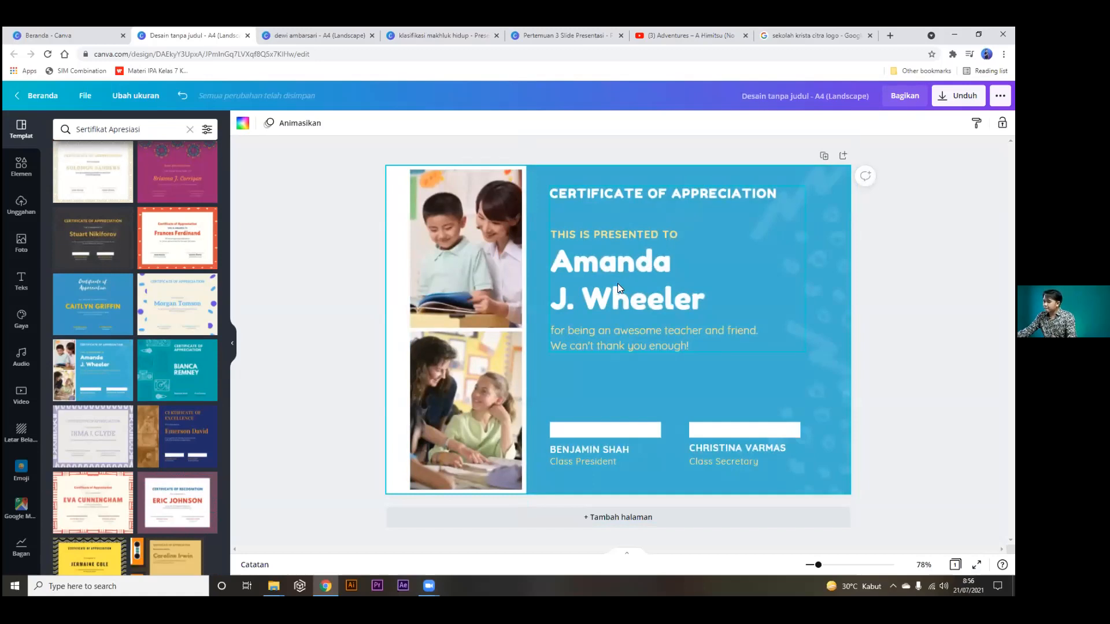
scroll(133, 400, "down", 1)
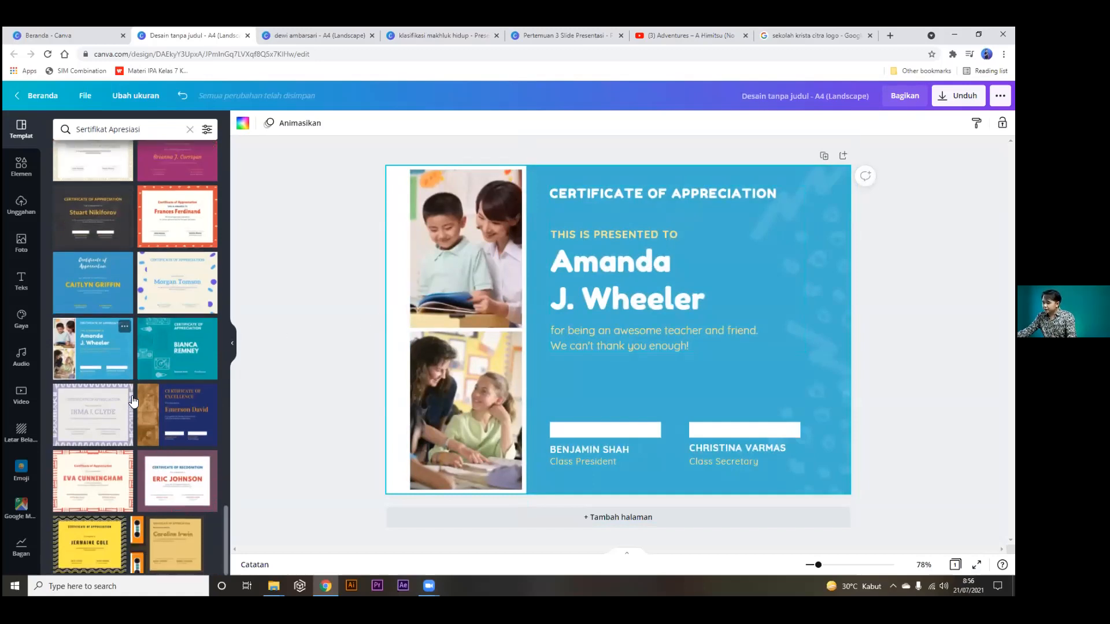
scroll(139, 347, "up", 5)
Replace the design with the first Sertifikat Workshop template, the dark-bordered PIAGAM PENGHARGAAN.
left_click(190, 130)
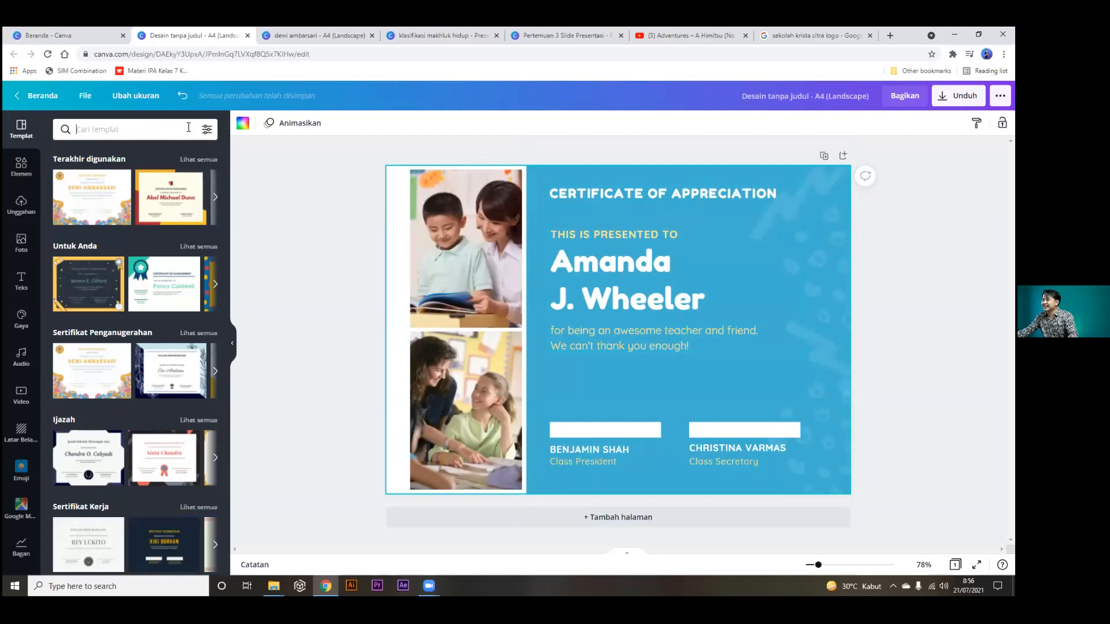
scroll(150, 271, "down", 3)
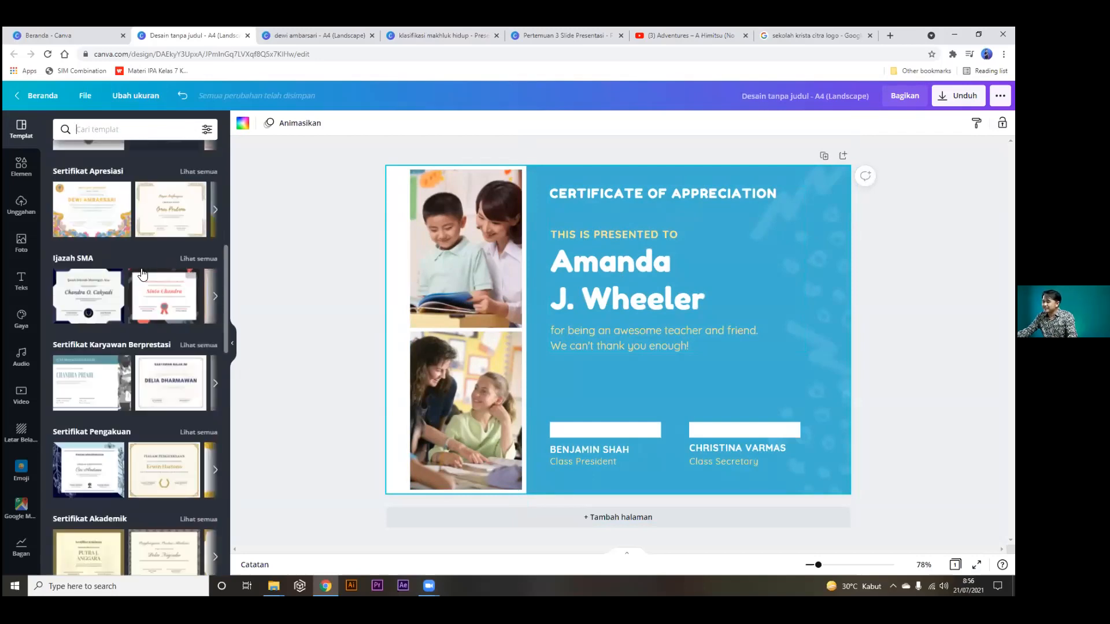
scroll(142, 273, "down", 10)
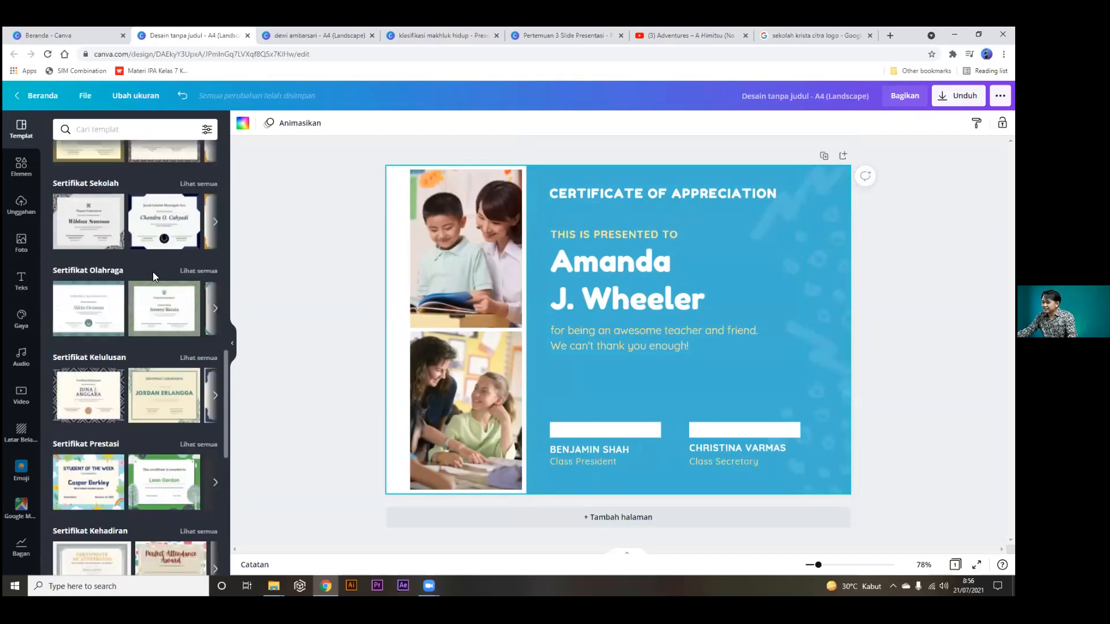
scroll(153, 271, "down", 5)
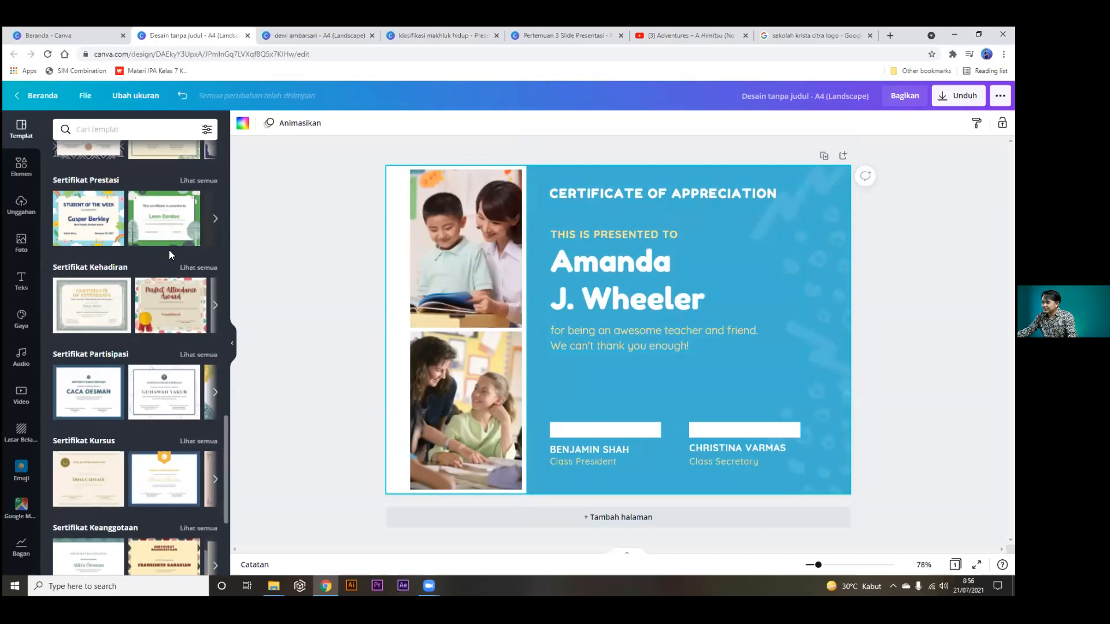
scroll(167, 260, "down", 5)
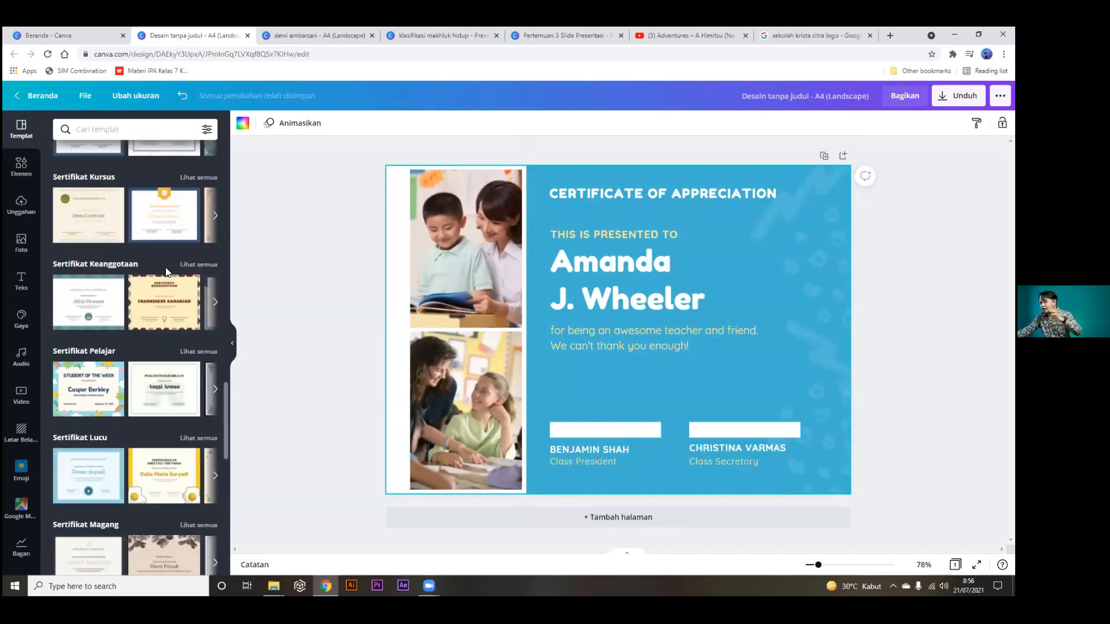
scroll(167, 270, "down", 3)
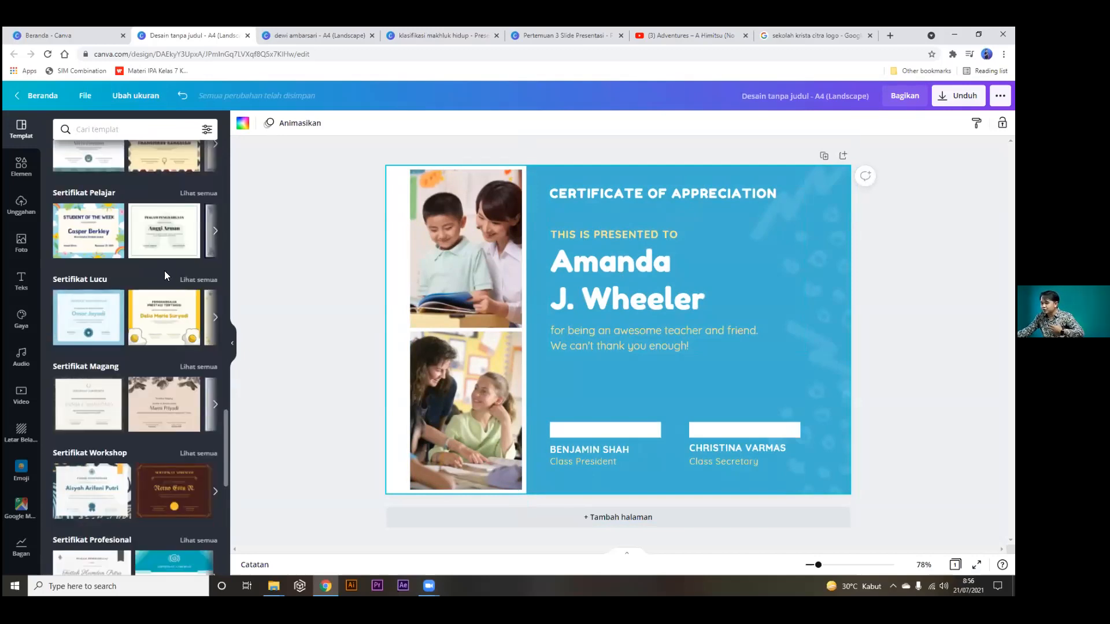
left_click(96, 495)
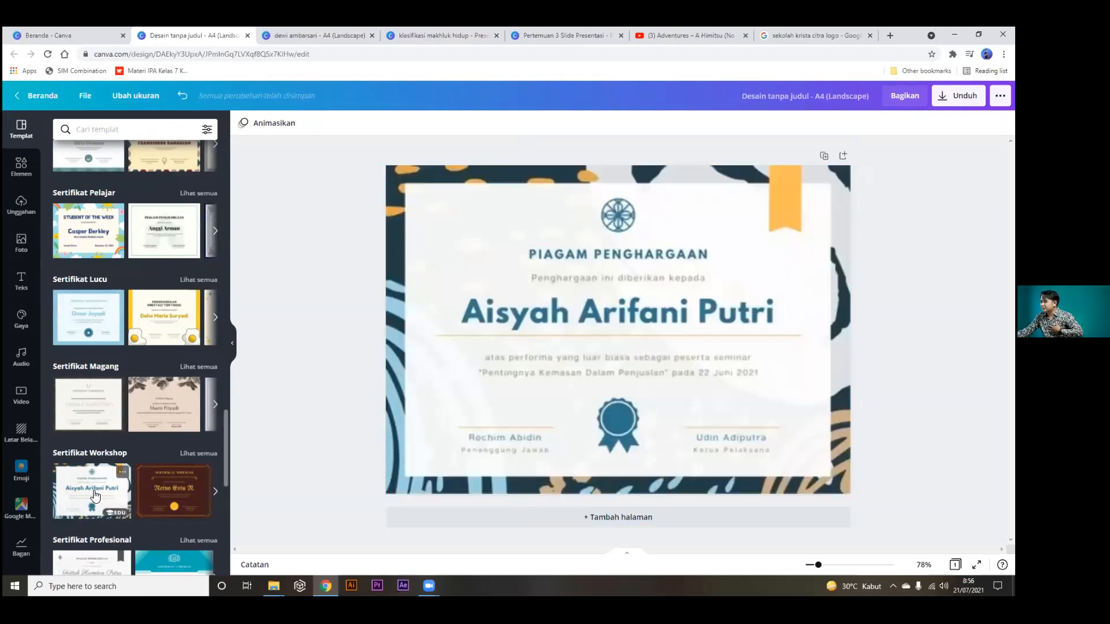
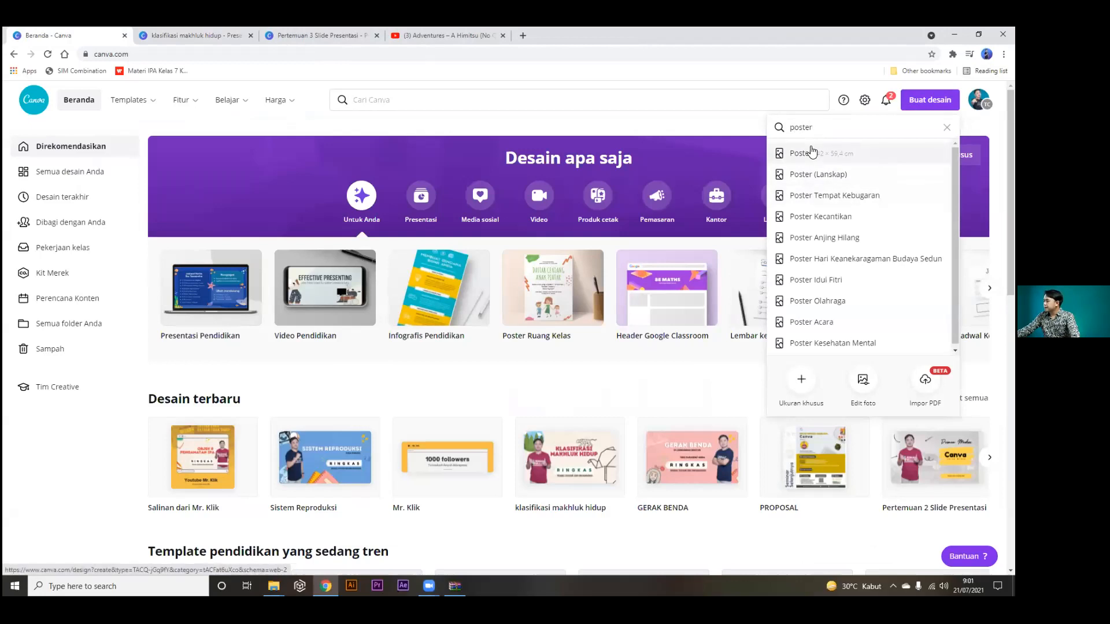
Choose the Poster format from the home page 'poster' design search to start a new poster.
left_click(811, 151)
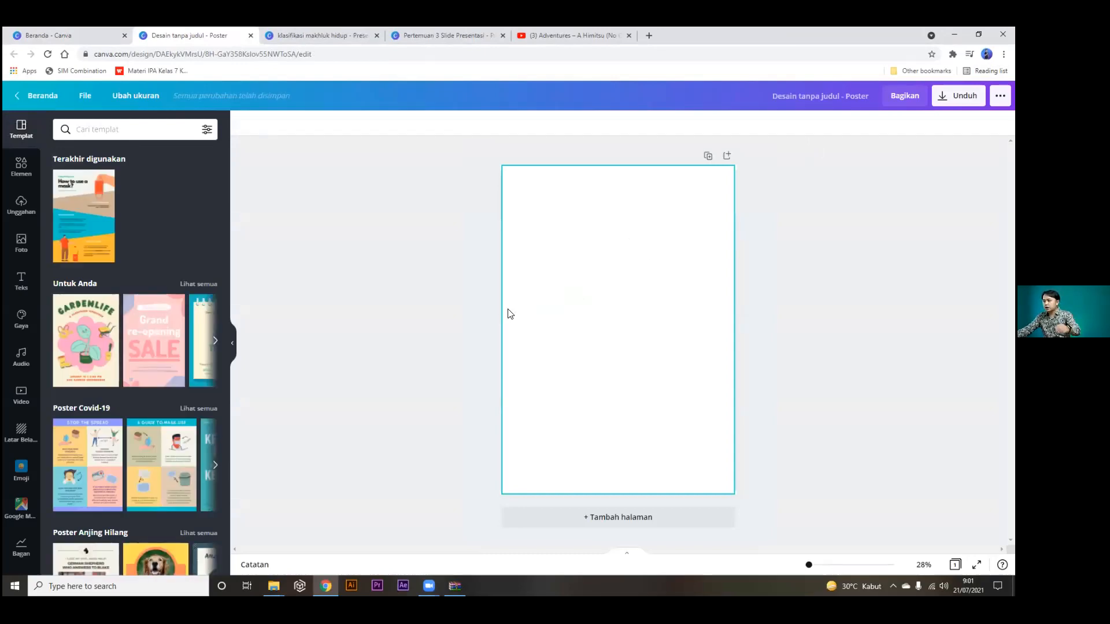
Search the poster templates for 'flyer'.
scroll(97, 379, "down", 4)
scroll(96, 380, "down", 3)
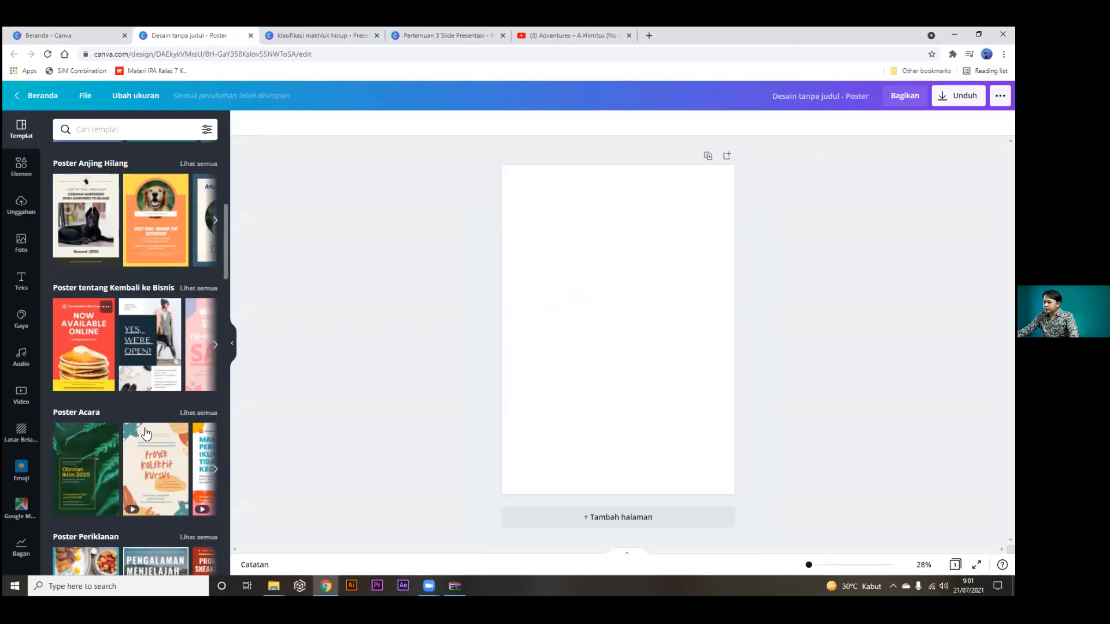
scroll(165, 374, "down", 2)
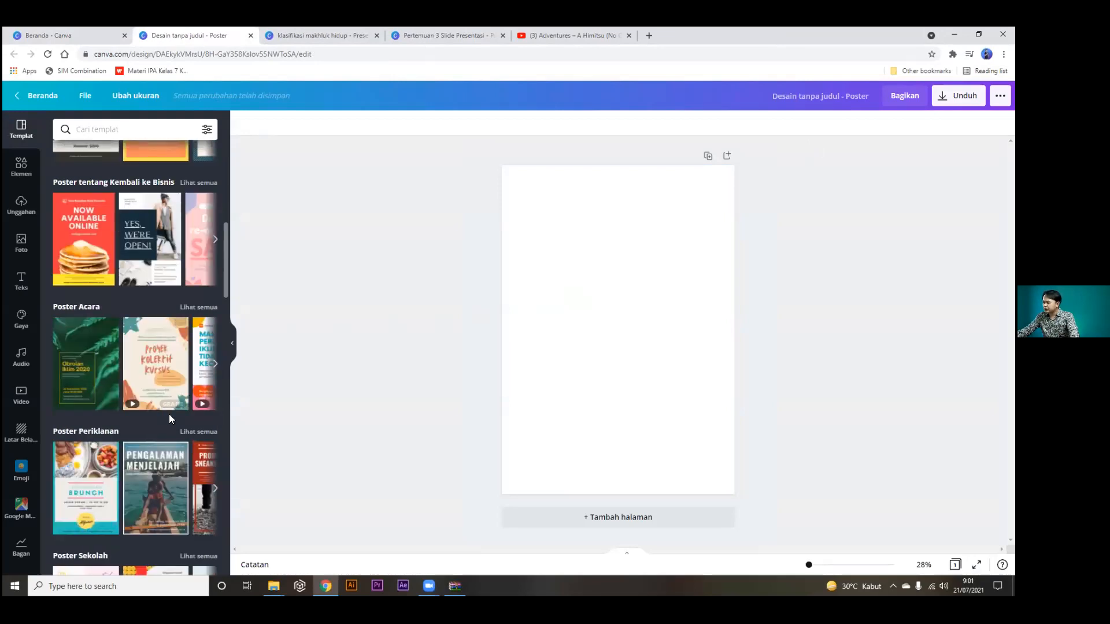
scroll(168, 414, "down", 4)
scroll(189, 428, "down", 3)
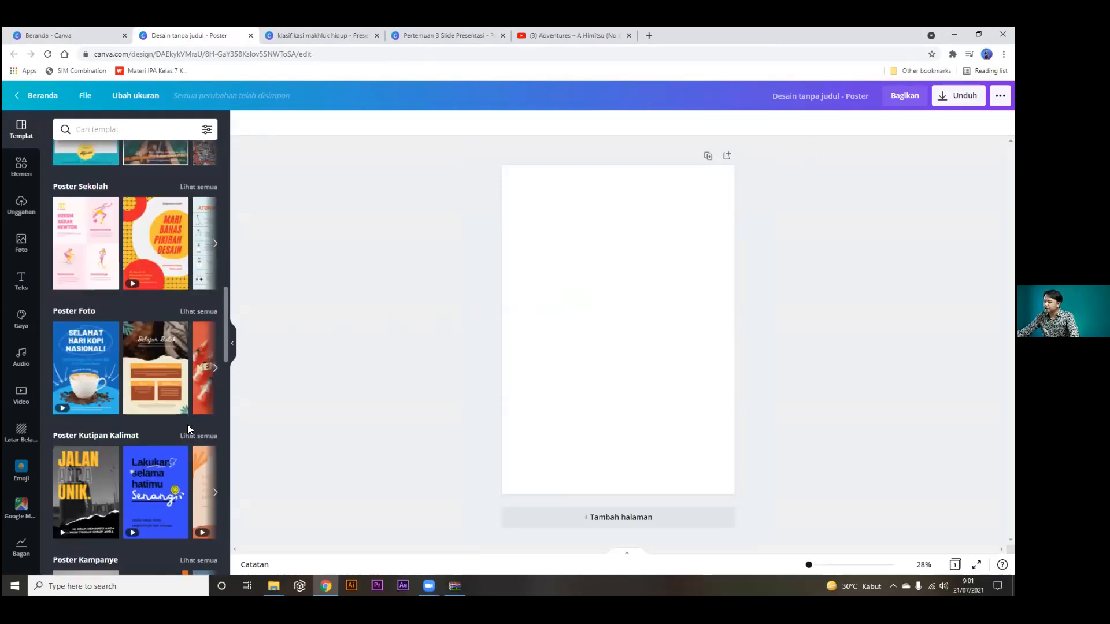
left_click(159, 129)
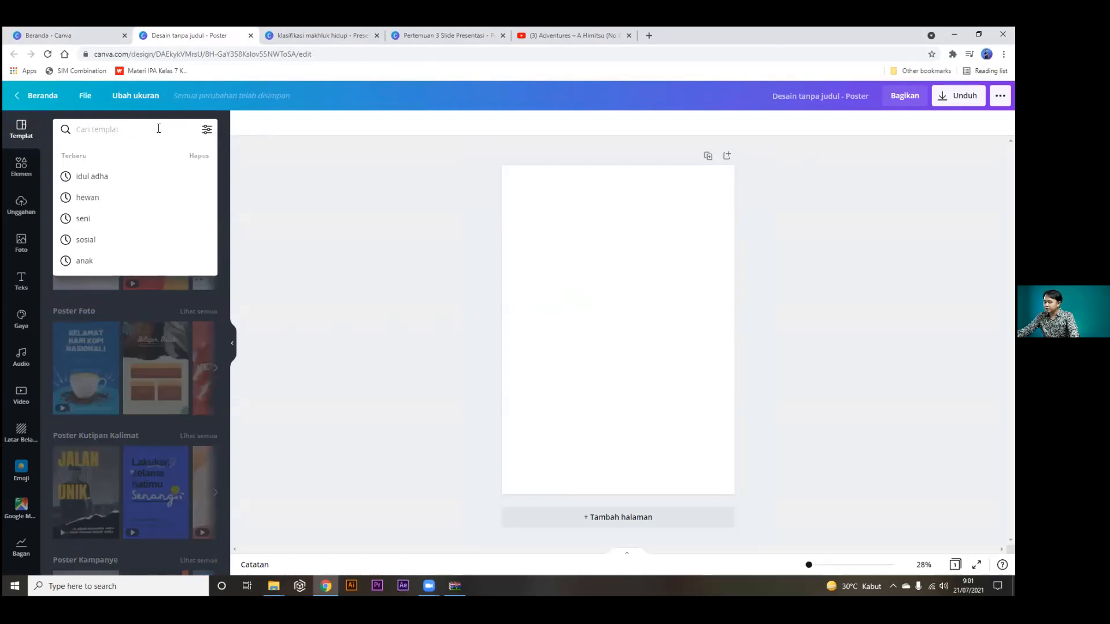
type("h")
key("BackSpace")
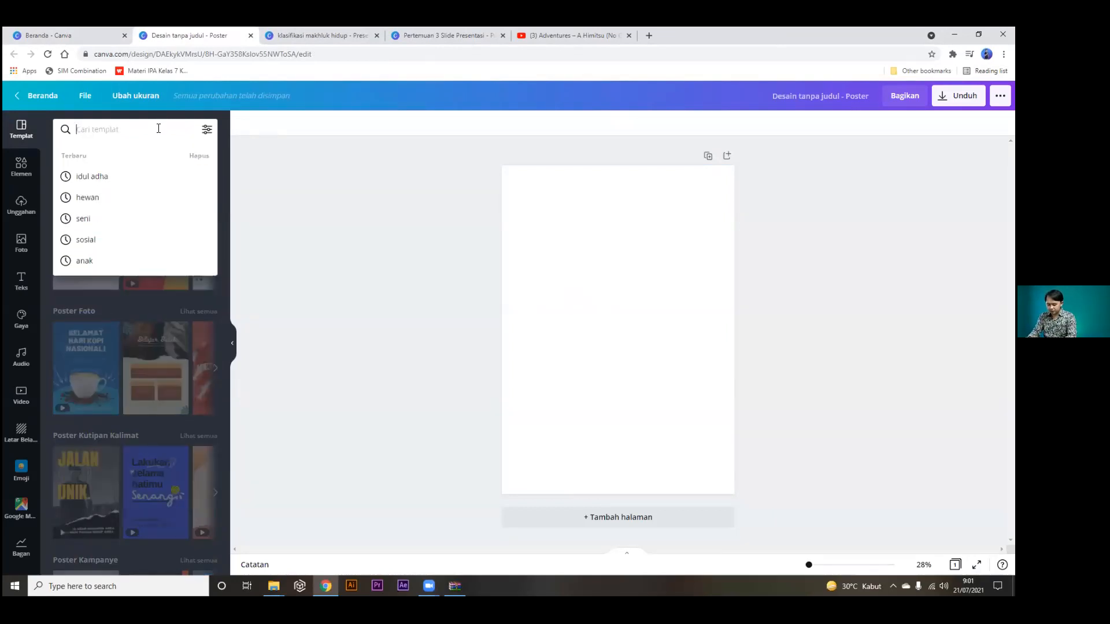
type("fl")
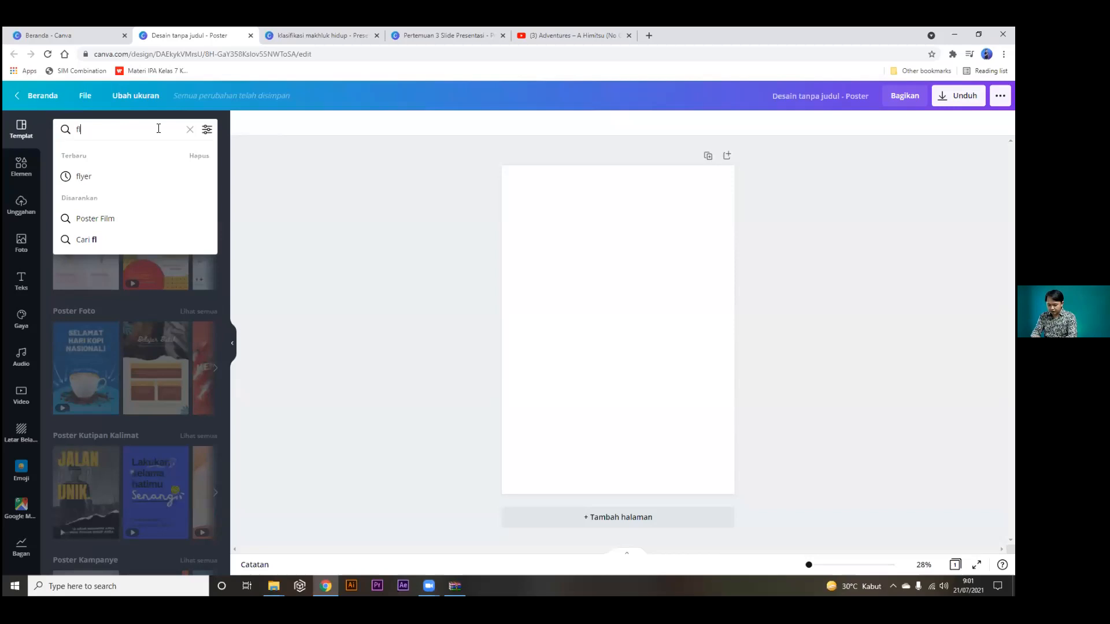
type("yer")
key("Return")
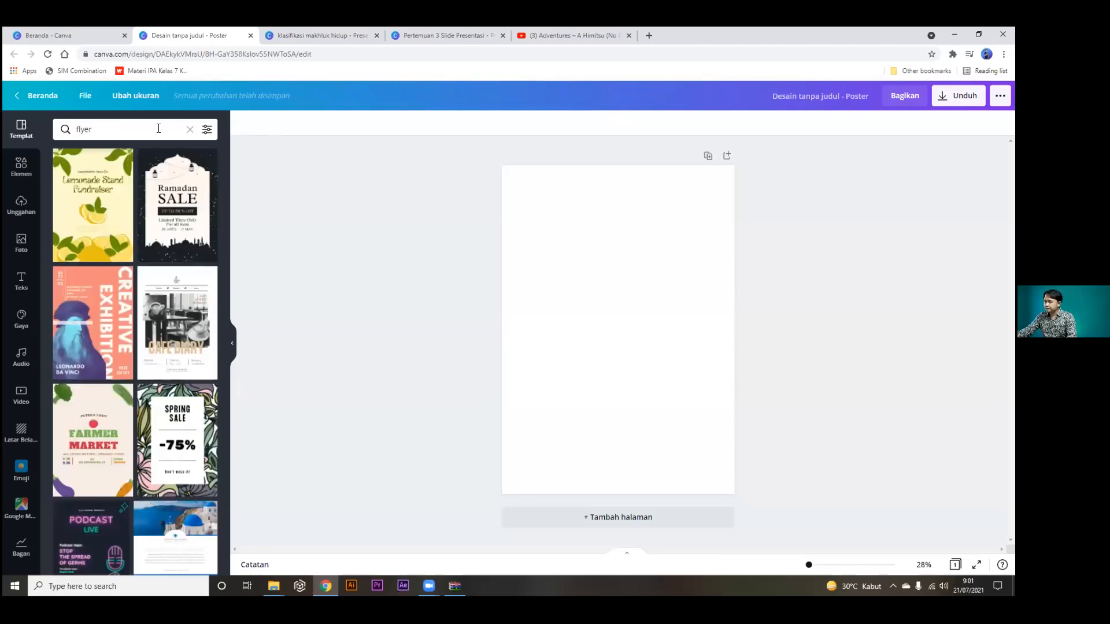
Change the template search to 'webinar' and apply the Small Business Strategies template.
scroll(137, 222, "down", 4)
scroll(137, 222, "up", 4)
left_click(62, 128)
key("ctrl+a")
type("webinar")
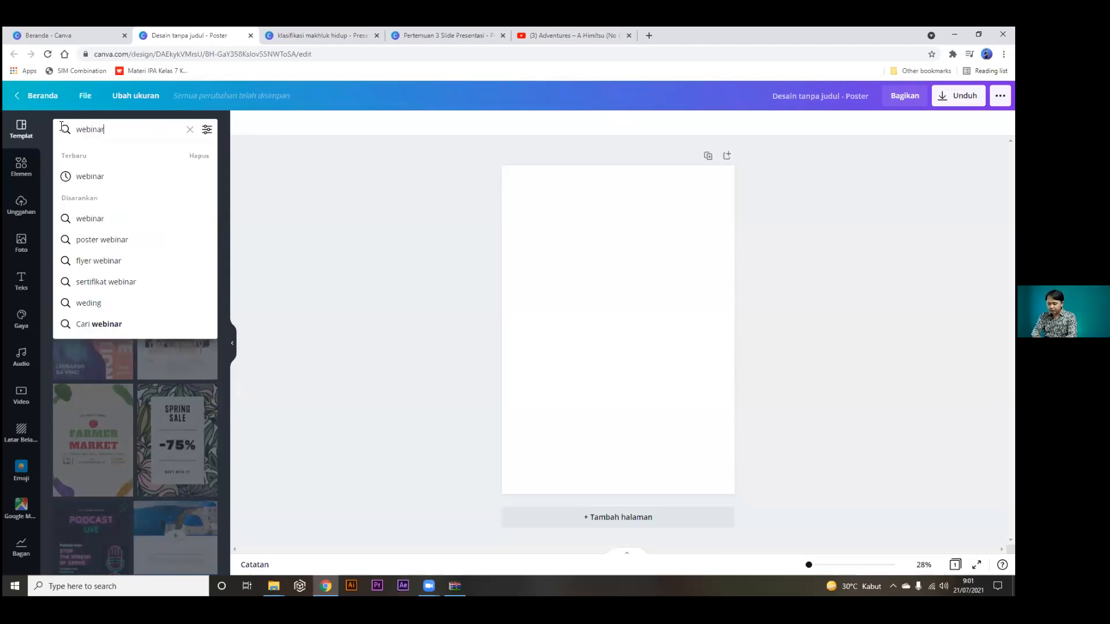
left_click(98, 324)
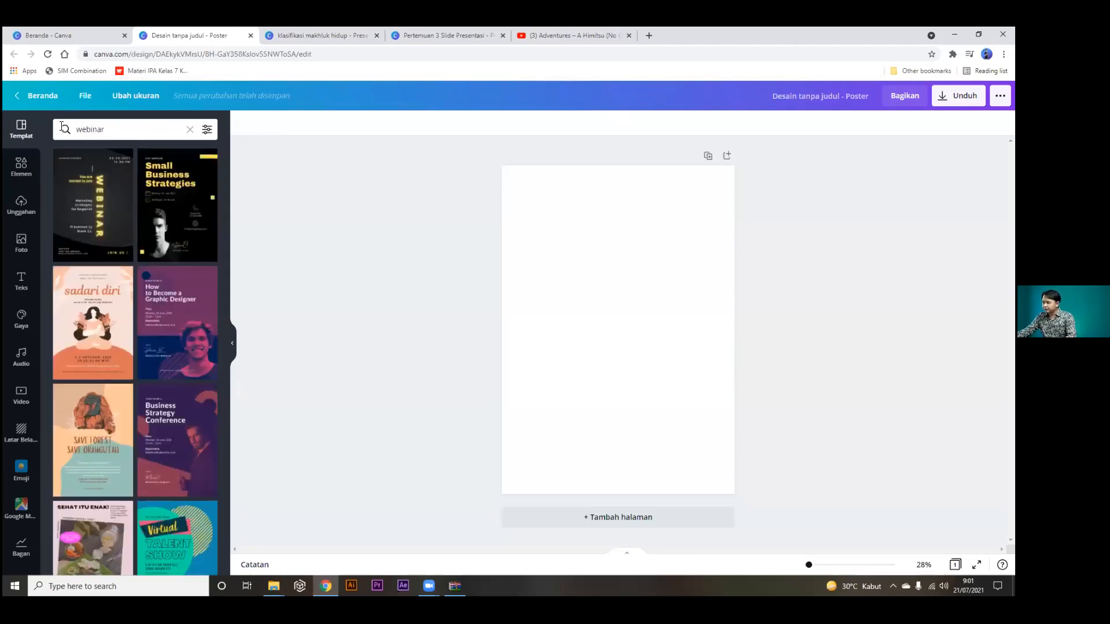
scroll(91, 255, "down", 1)
scroll(113, 266, "up", 1)
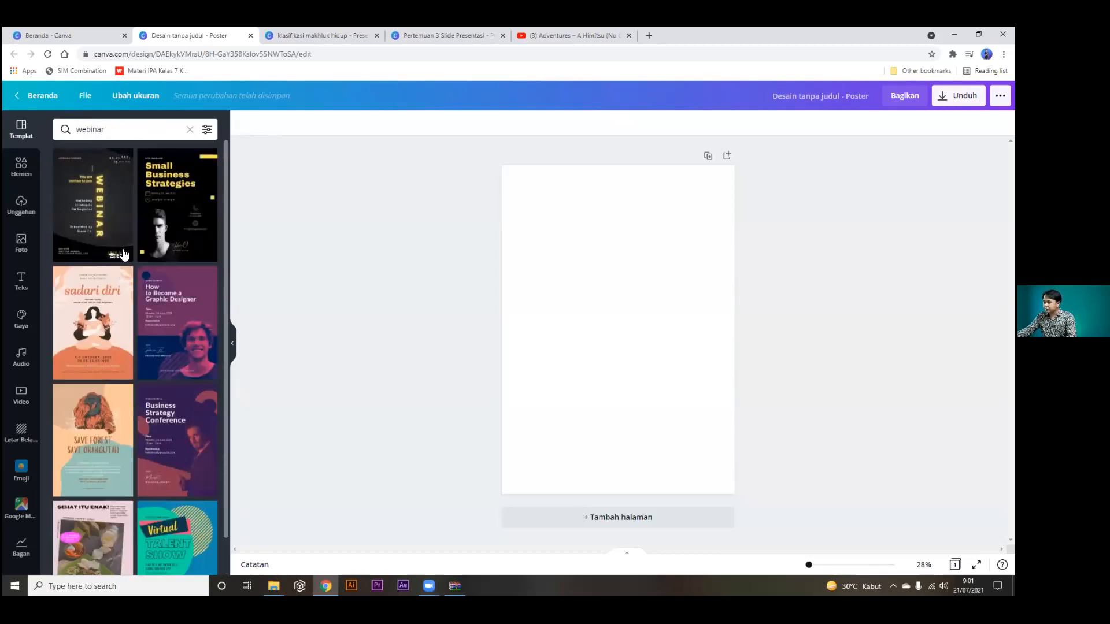
left_click(167, 197)
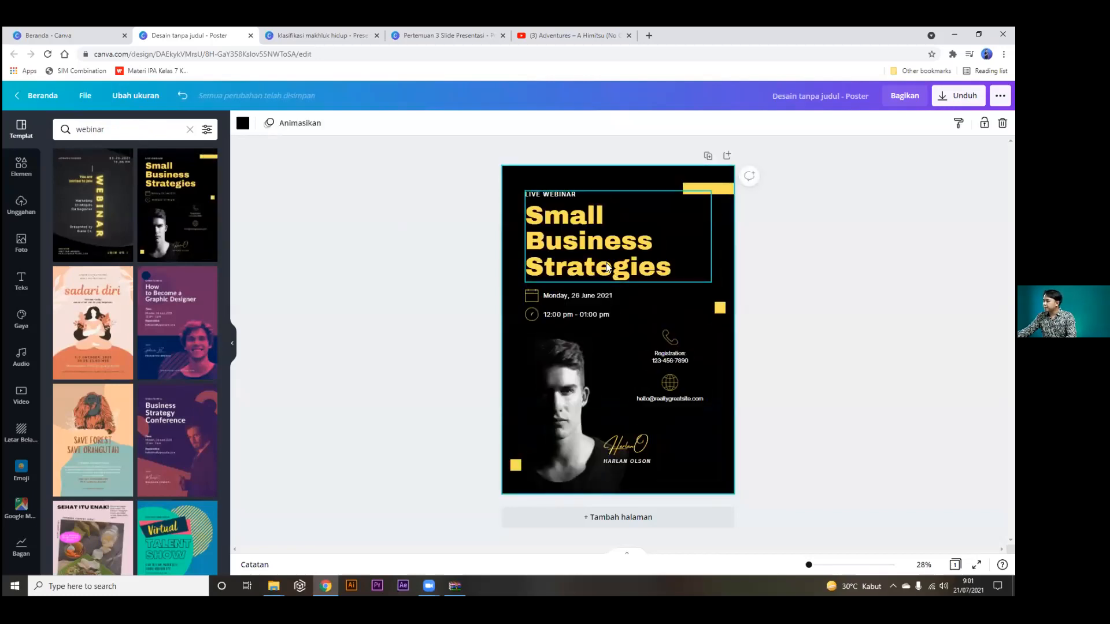
Change the headline to 'Desain Canva' and delete the man's photo from the oval frame.
left_click(573, 389)
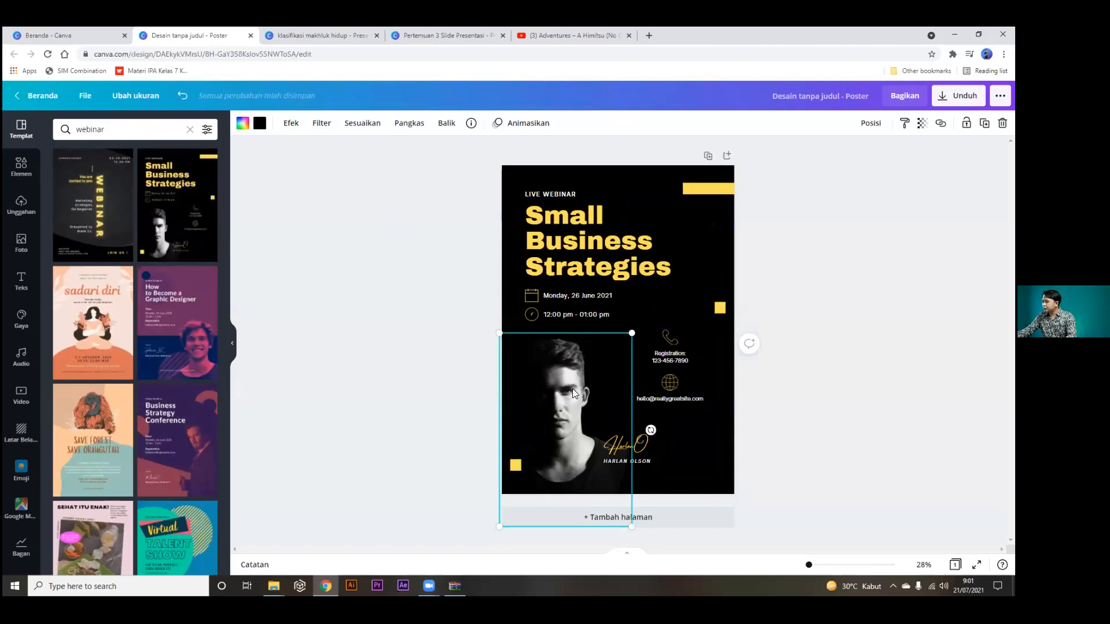
double_click(586, 250)
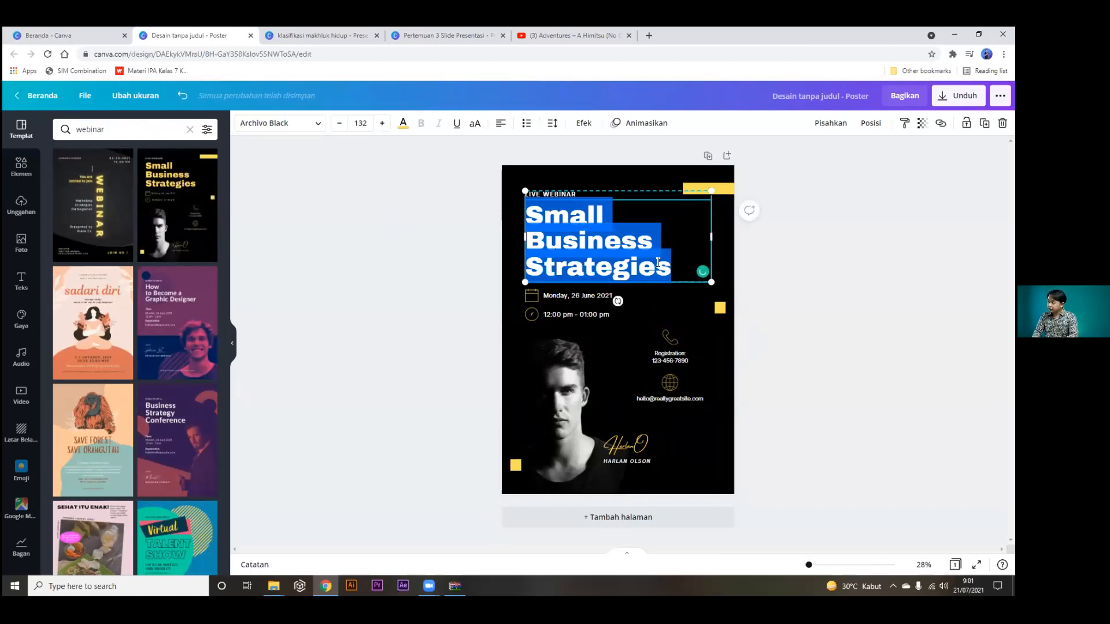
type("desain")
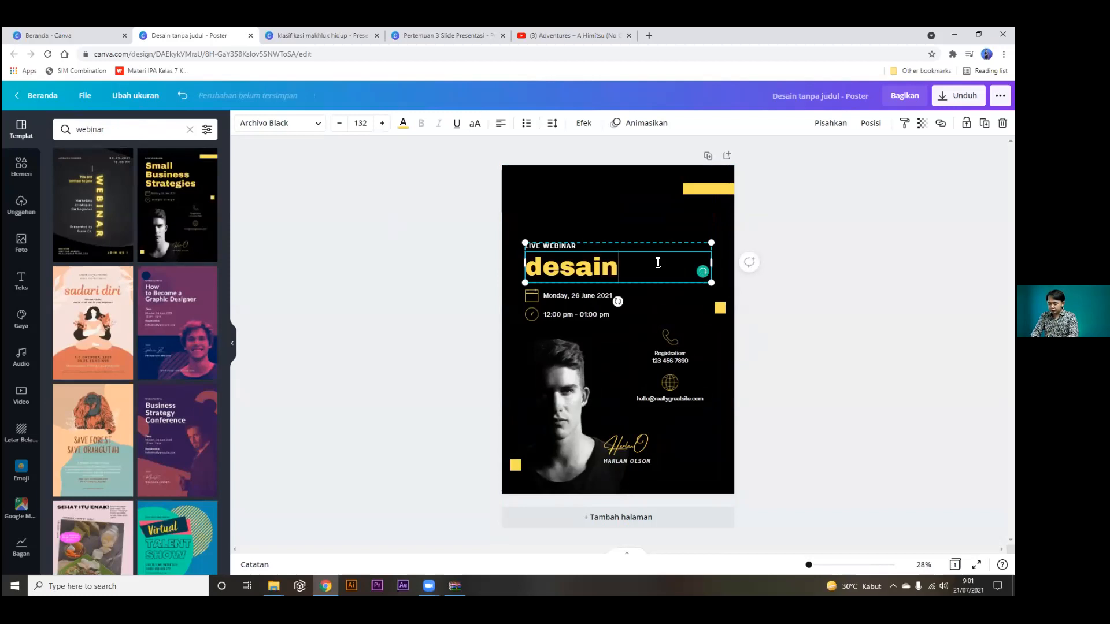
key("BackSpace")
key("BackSpace")
key("BackSpace")
key("BackSpace")
key("BackSpace")
key("BackSpace")
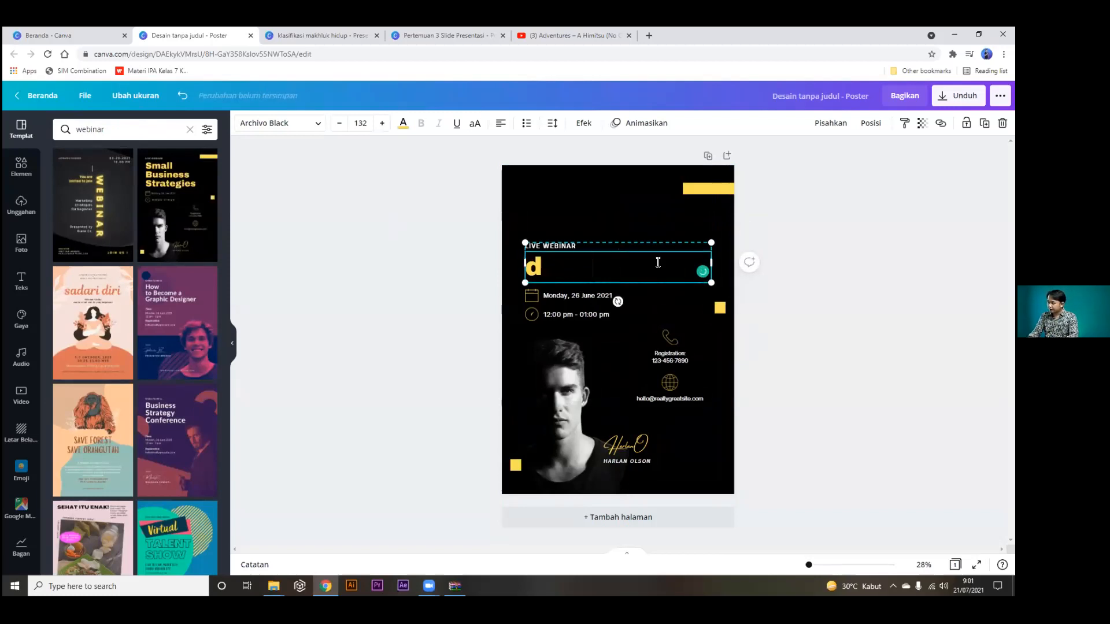
type("Desain ")
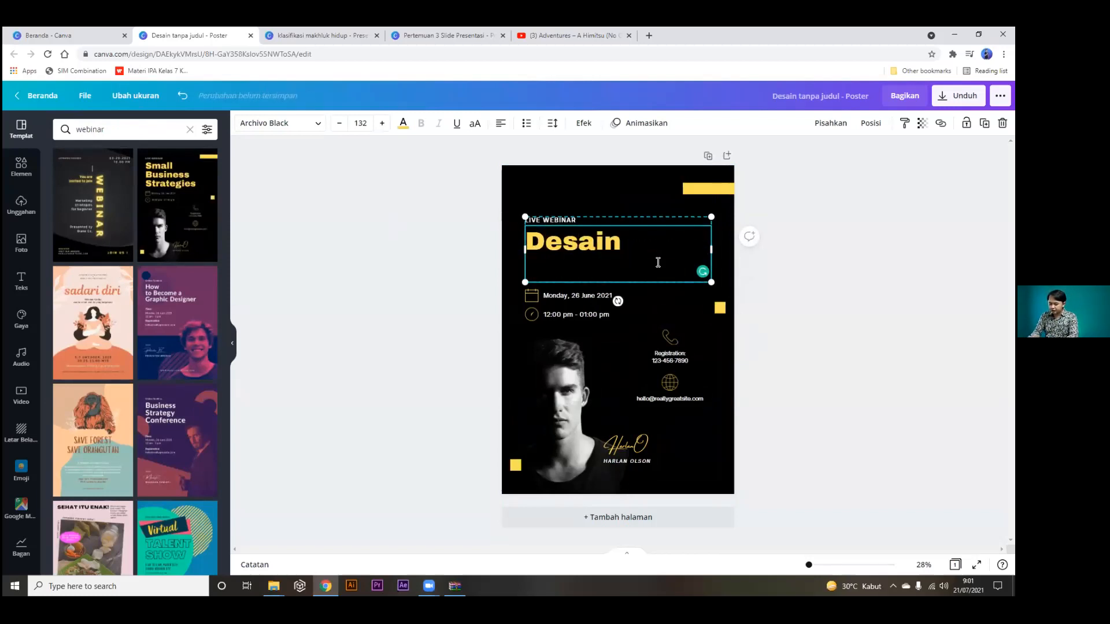
type("Canva")
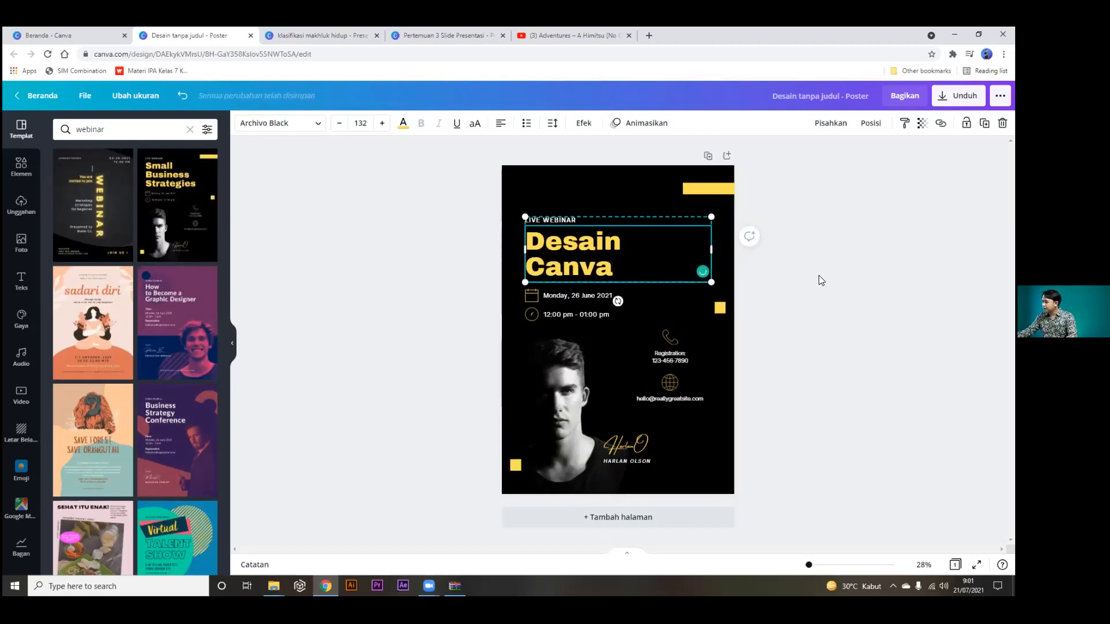
left_click(567, 414)
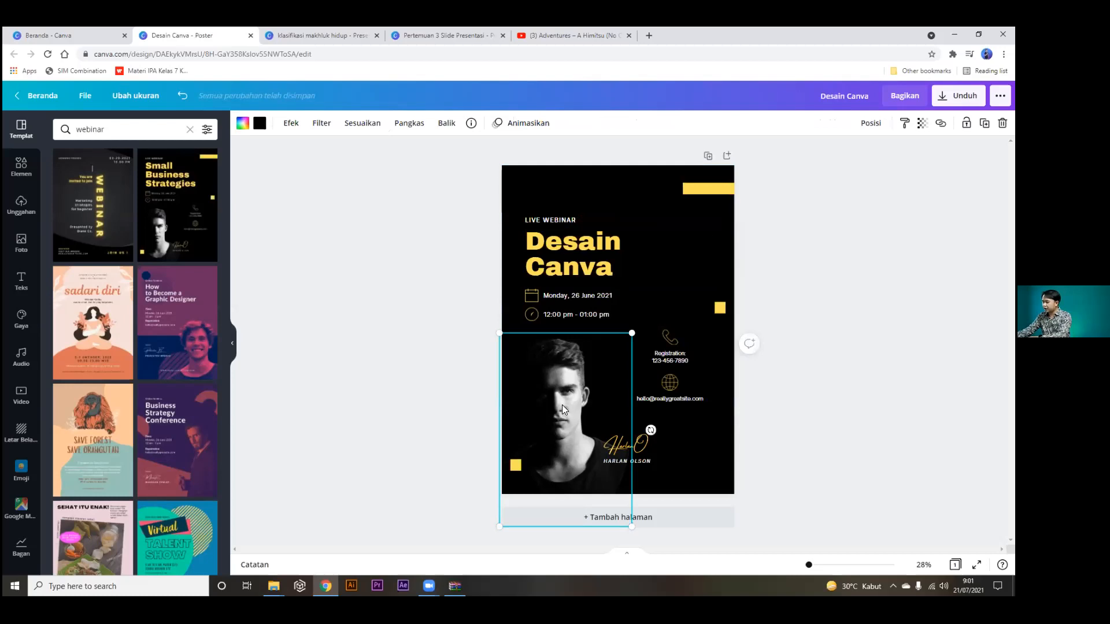
key("Delete")
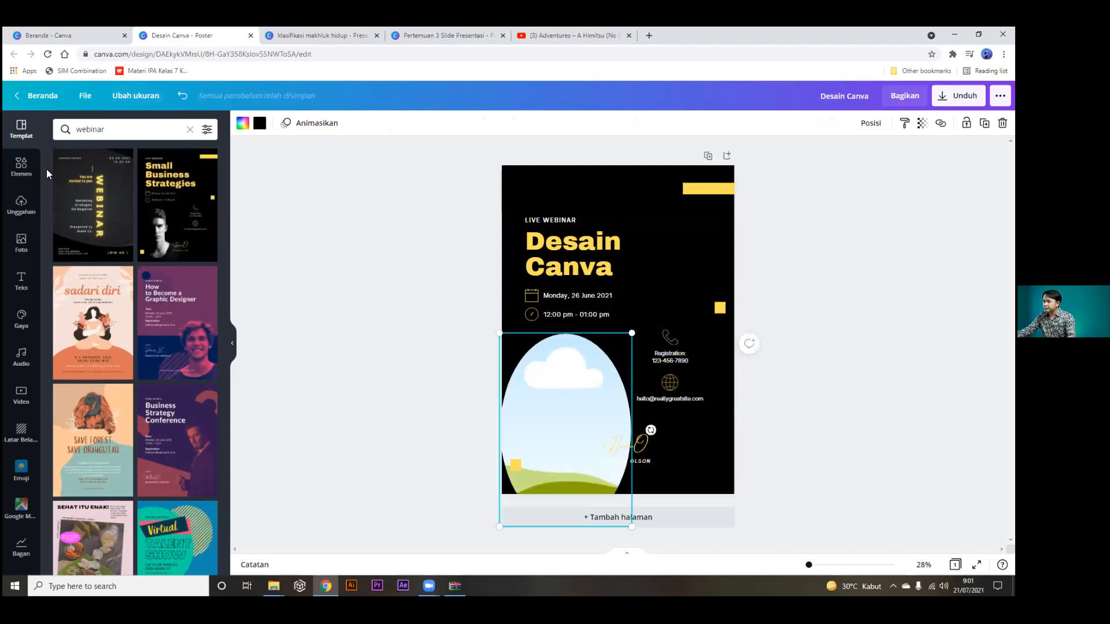
Place an uploaded photo of a man in the oval frame and remove its background.
left_click(20, 215)
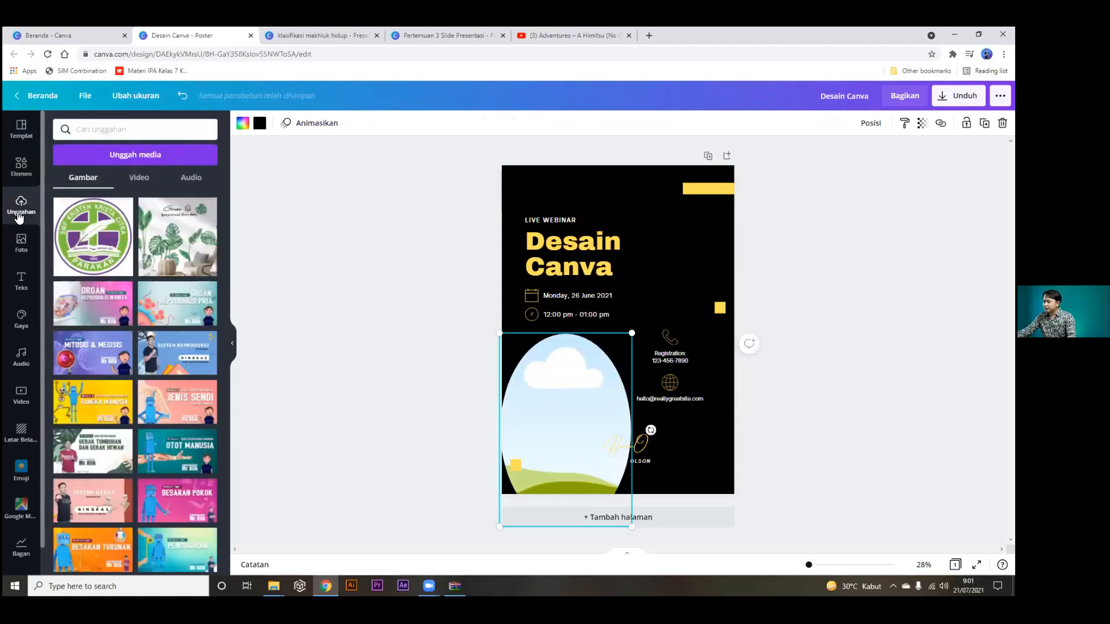
scroll(163, 330, "down", 3)
scroll(163, 330, "down", 10)
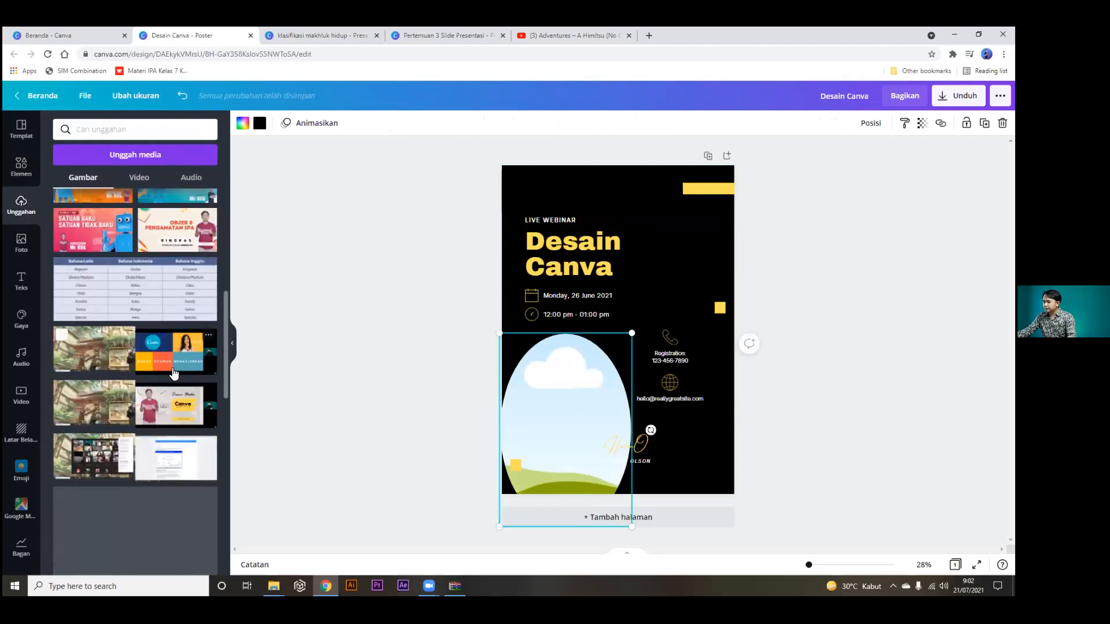
left_click_drag(363, 411, 566, 386)
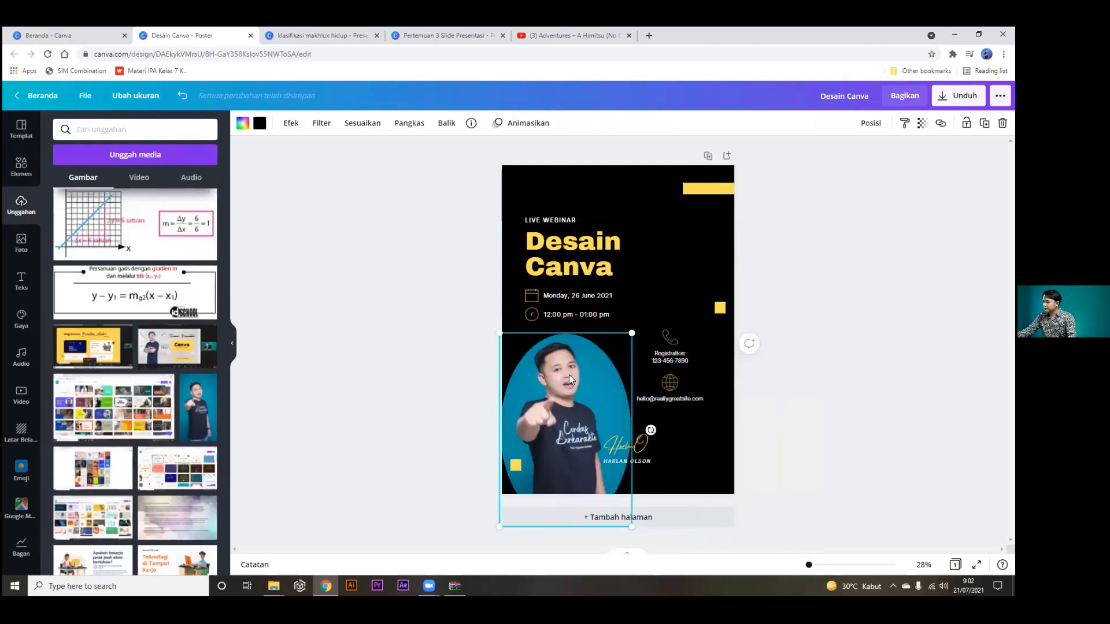
left_click(291, 125)
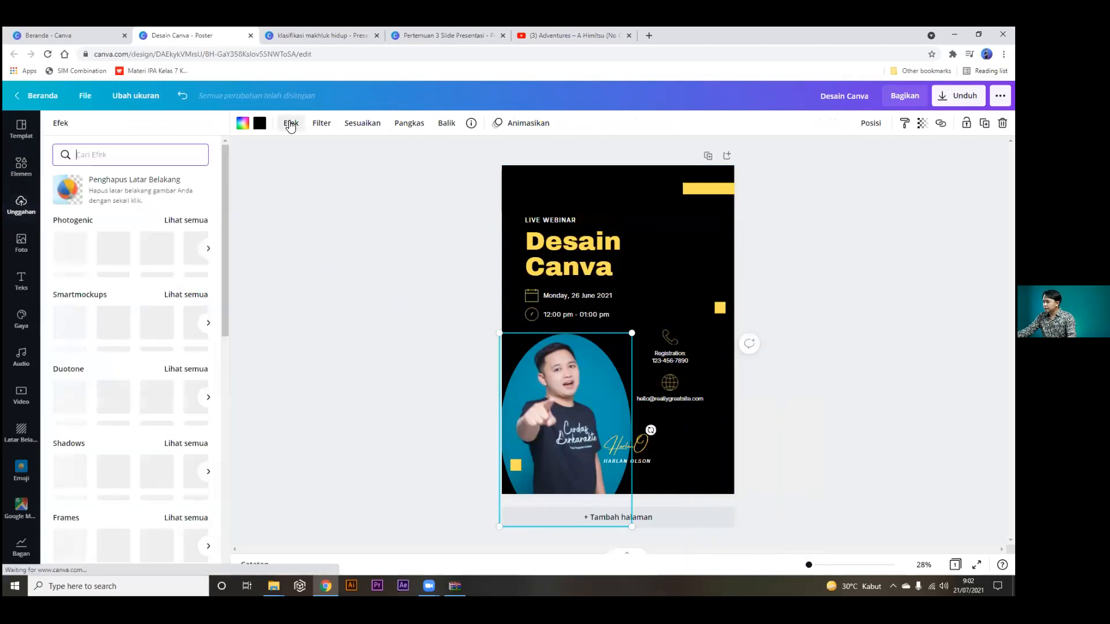
left_click(105, 185)
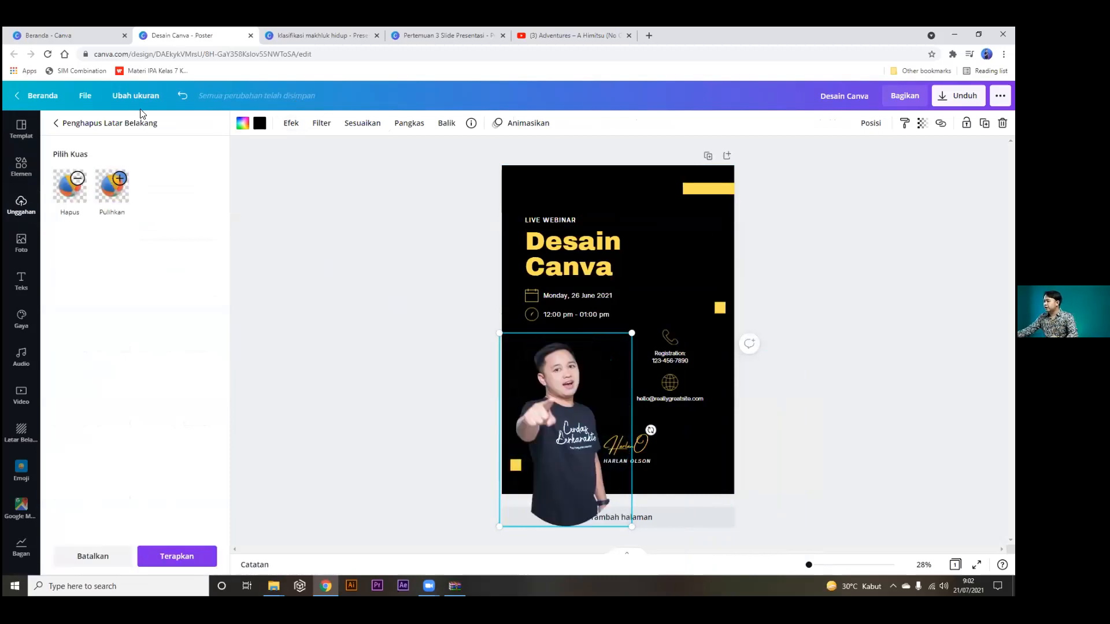
left_click(831, 434)
left_click(826, 426)
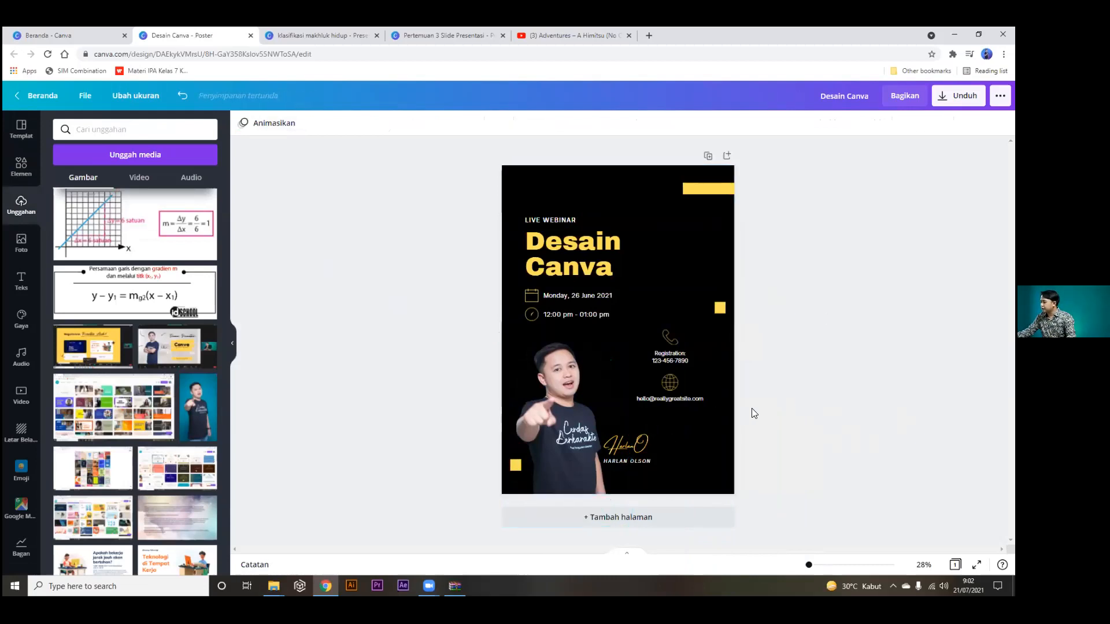
Type 'KEL' into the name line below the signature and return to the Canva home page.
double_click(636, 461)
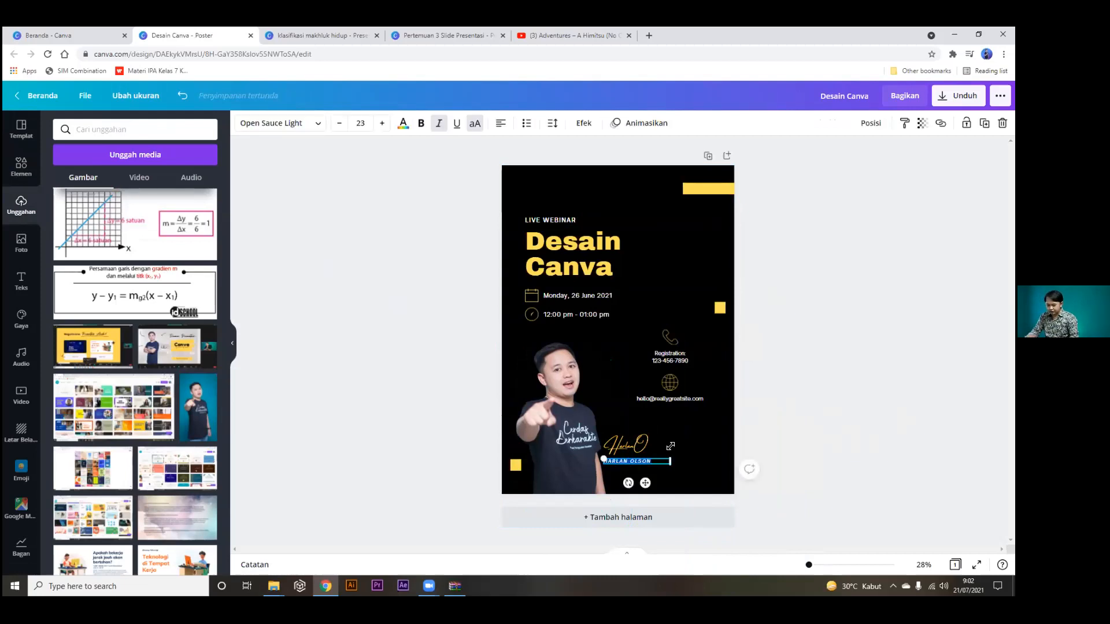
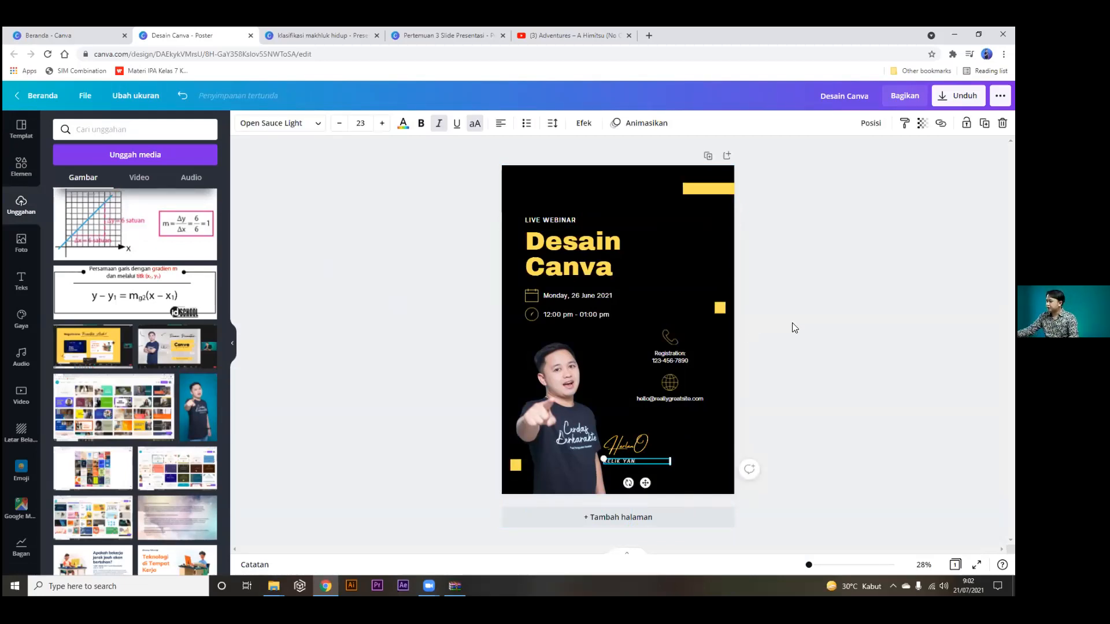
left_click(796, 327)
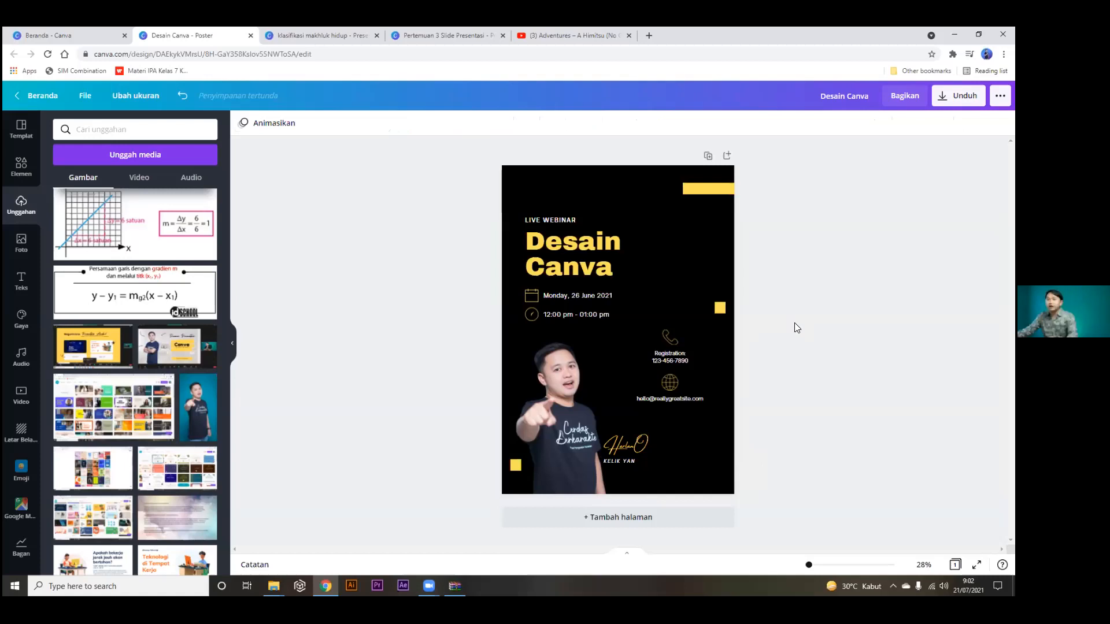
left_click(44, 27)
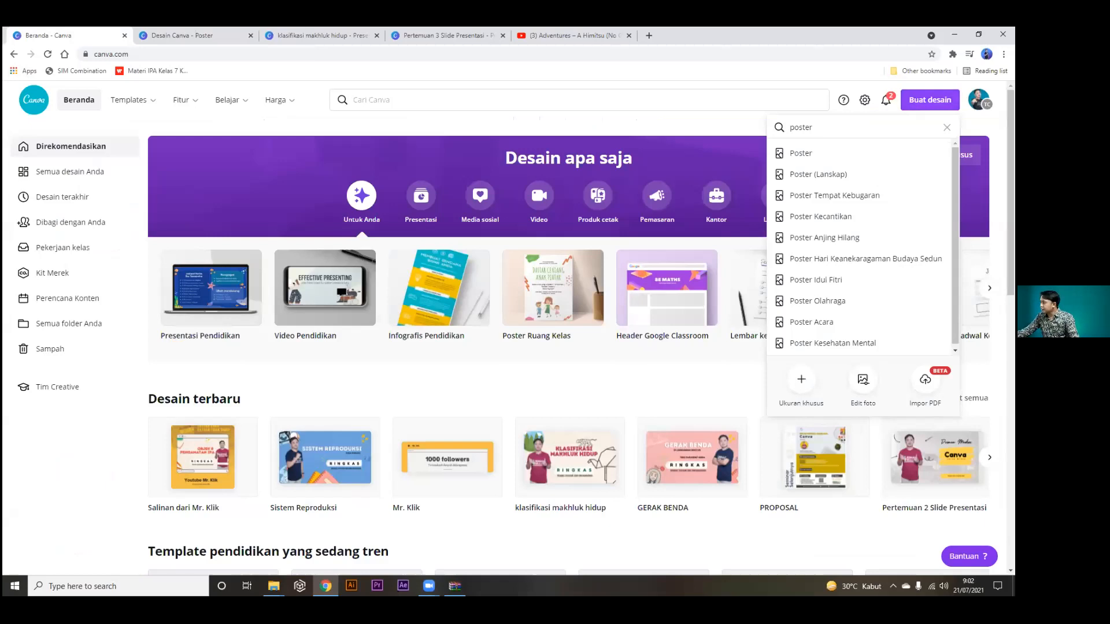
Search 'facebook' in the design search and create a new Kiriman Facebook post.
left_click(930, 100)
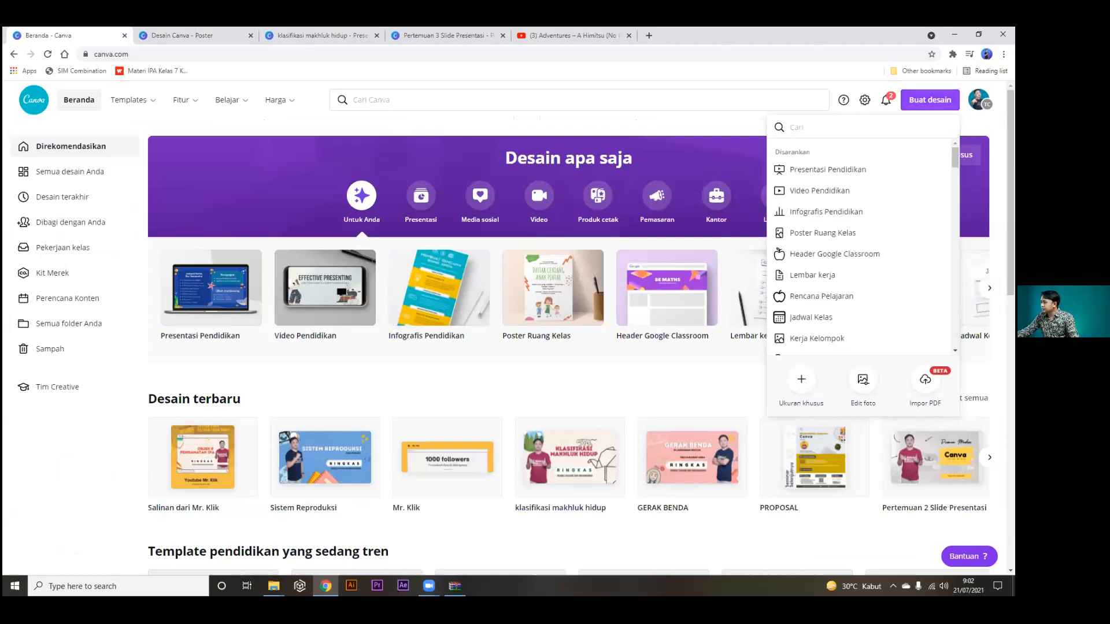
left_click(929, 100)
left_click(930, 100)
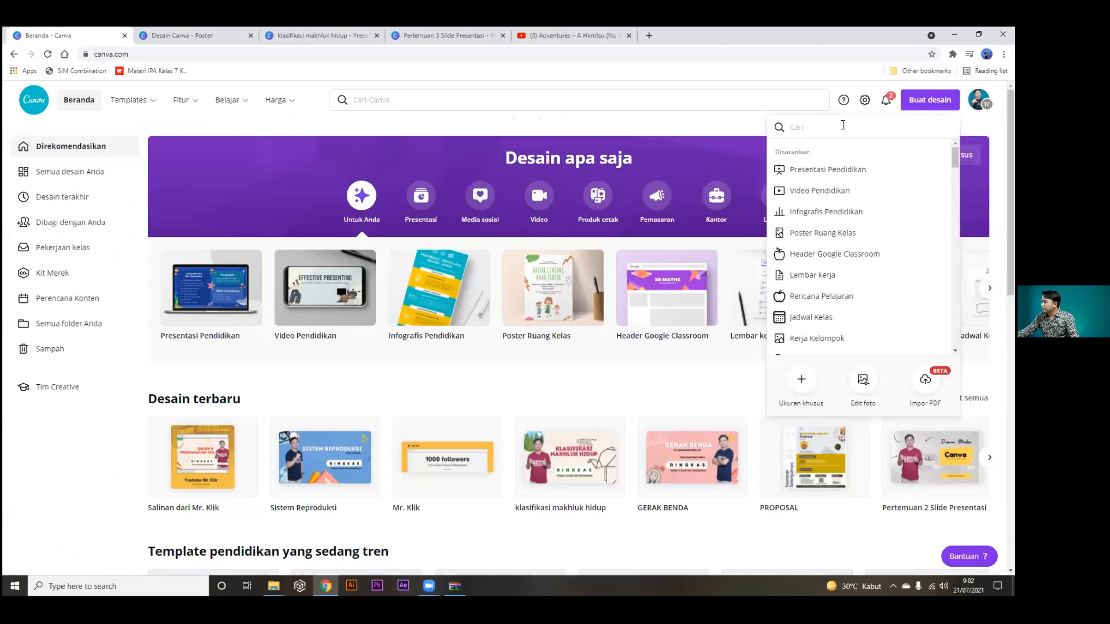
type("face")
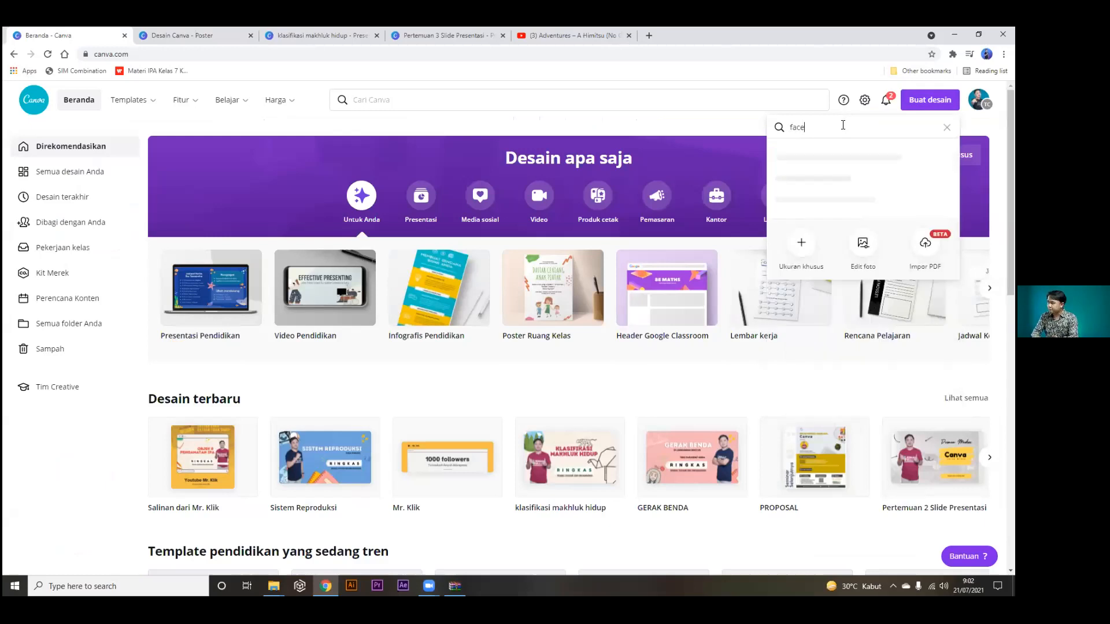
type("book")
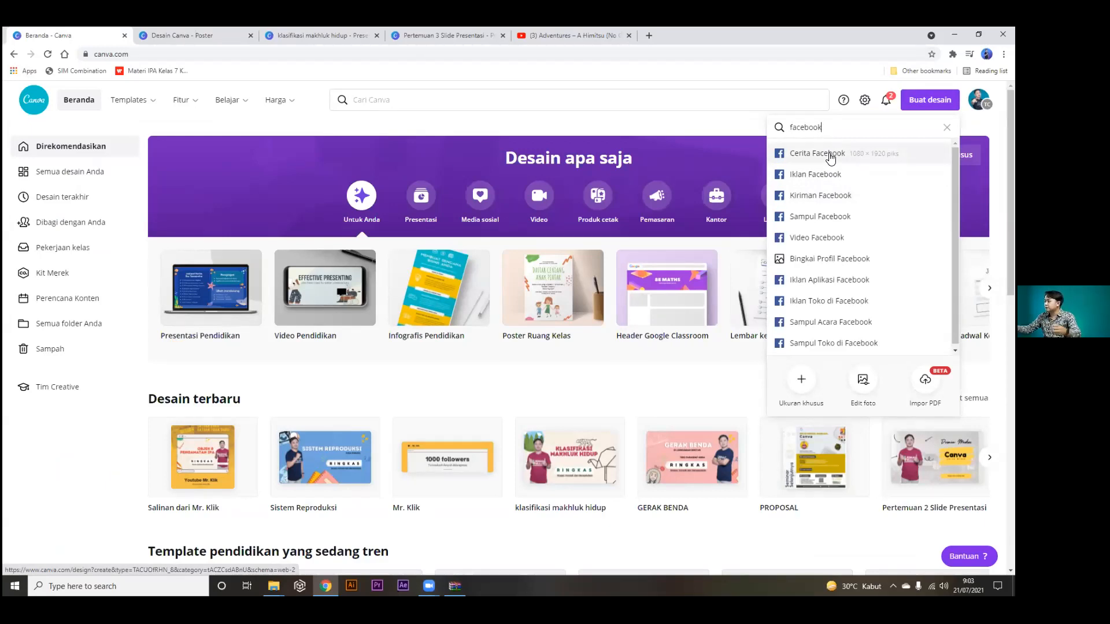
left_click(813, 196)
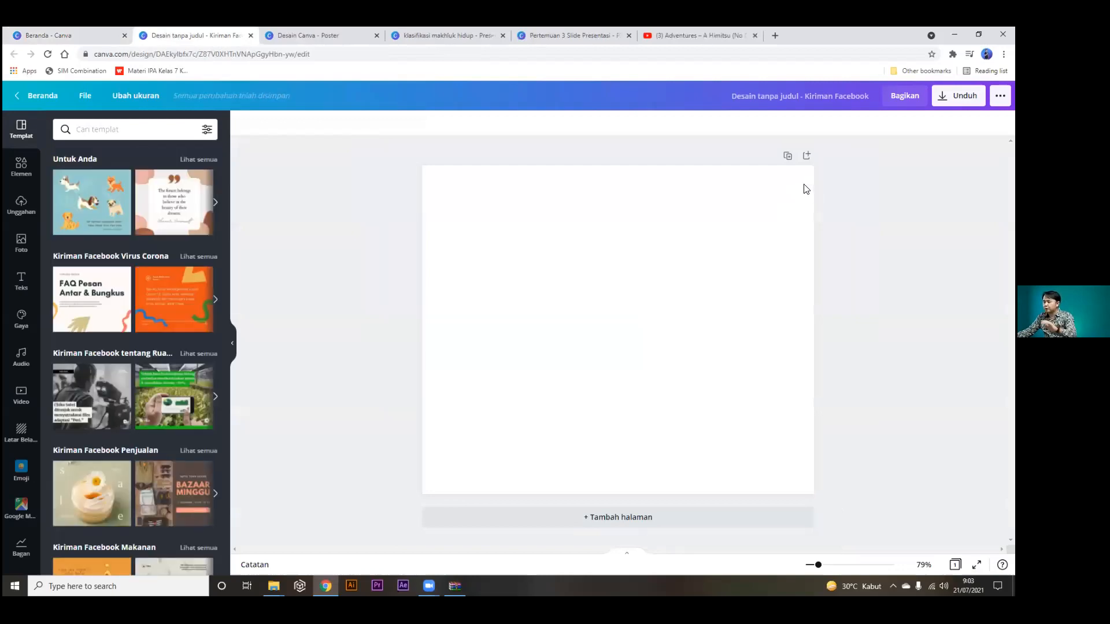
Try the Bazaar Minggu template, then apply the Obral Kilat 24 Jam Facebook sales template.
scroll(142, 404, "down", 2)
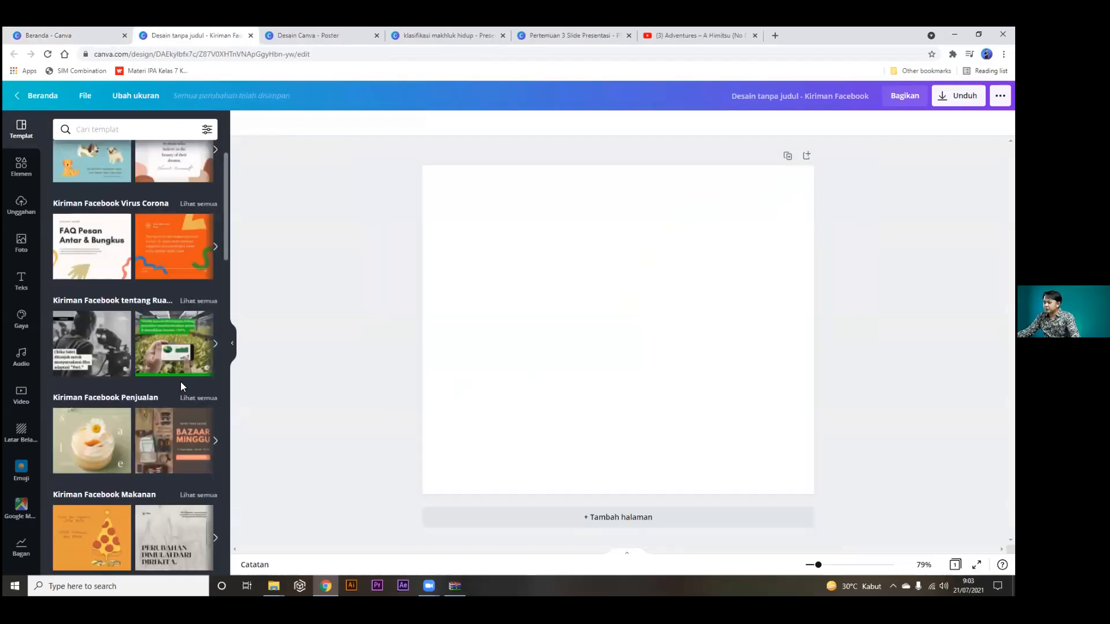
scroll(185, 404, "down", 1)
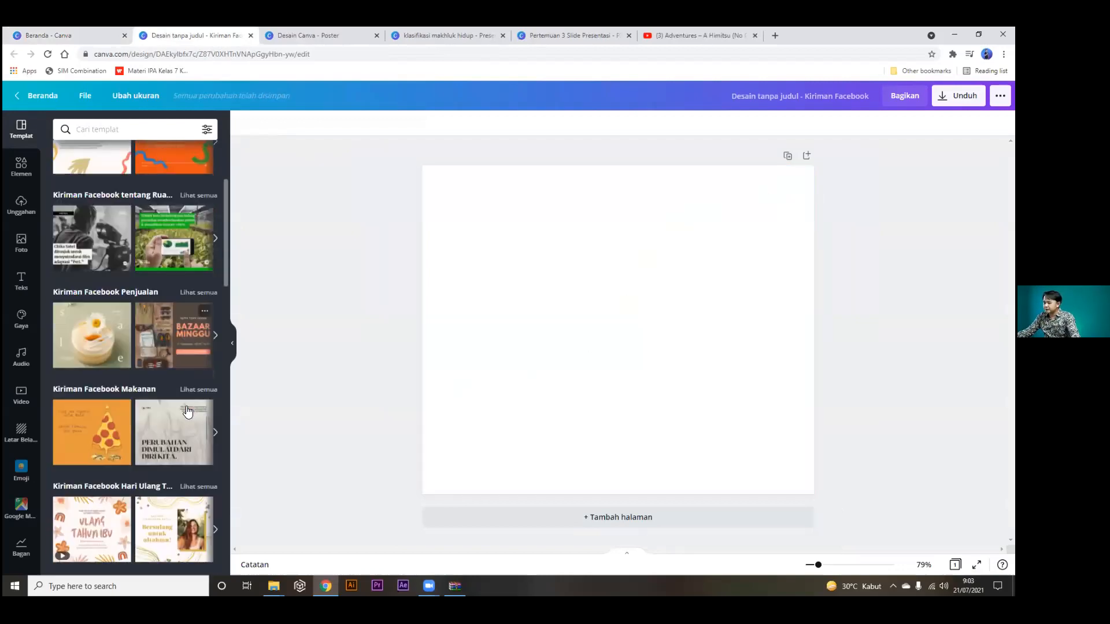
left_click(172, 349)
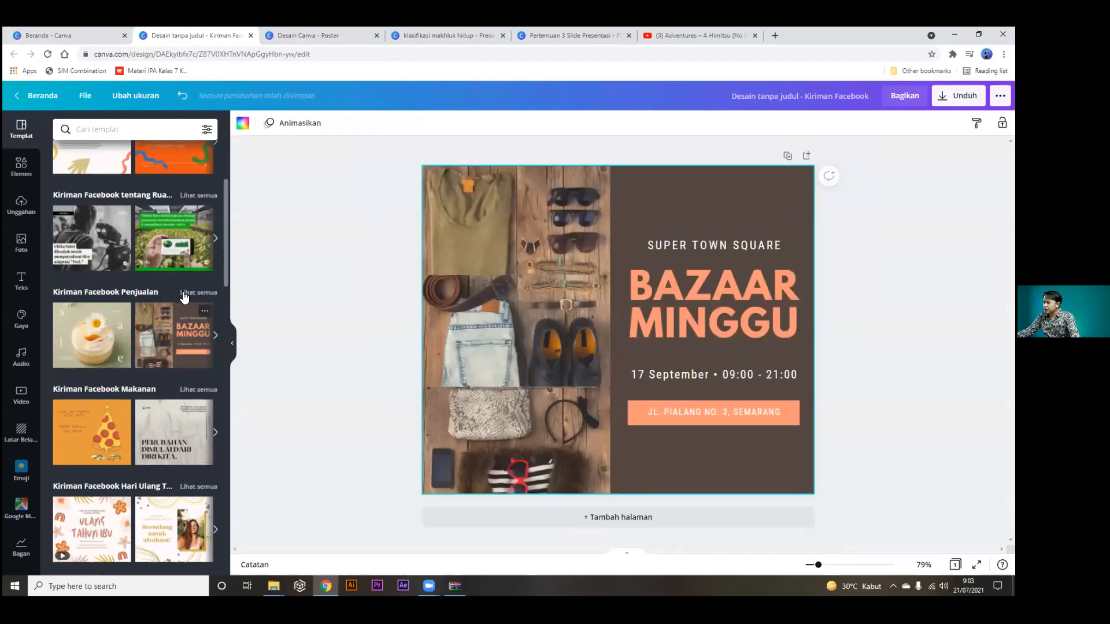
left_click(185, 292)
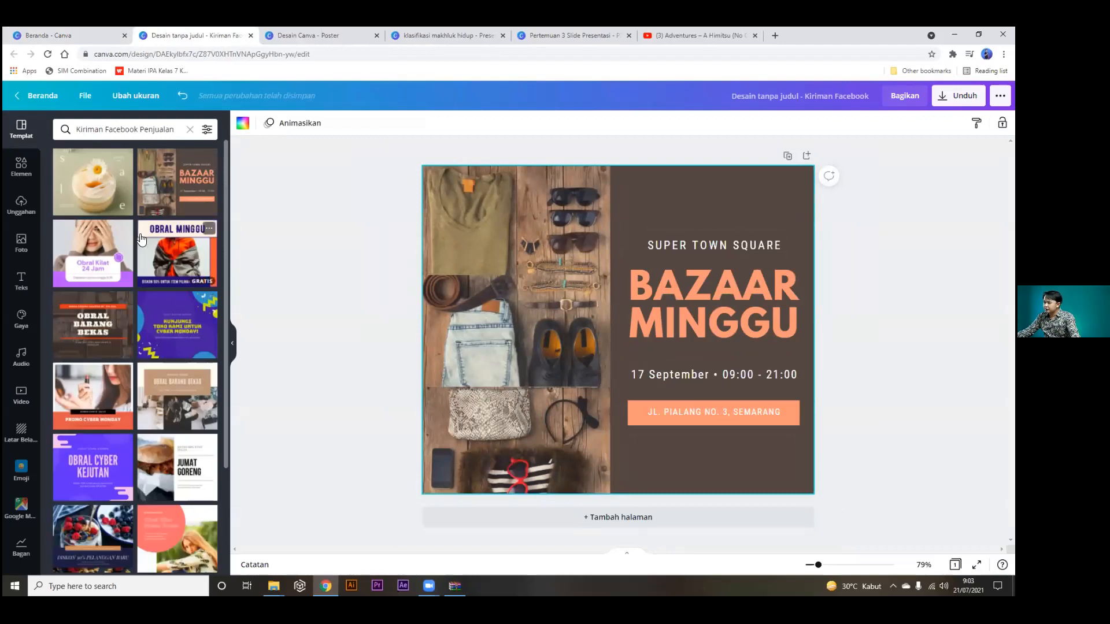
left_click(96, 254)
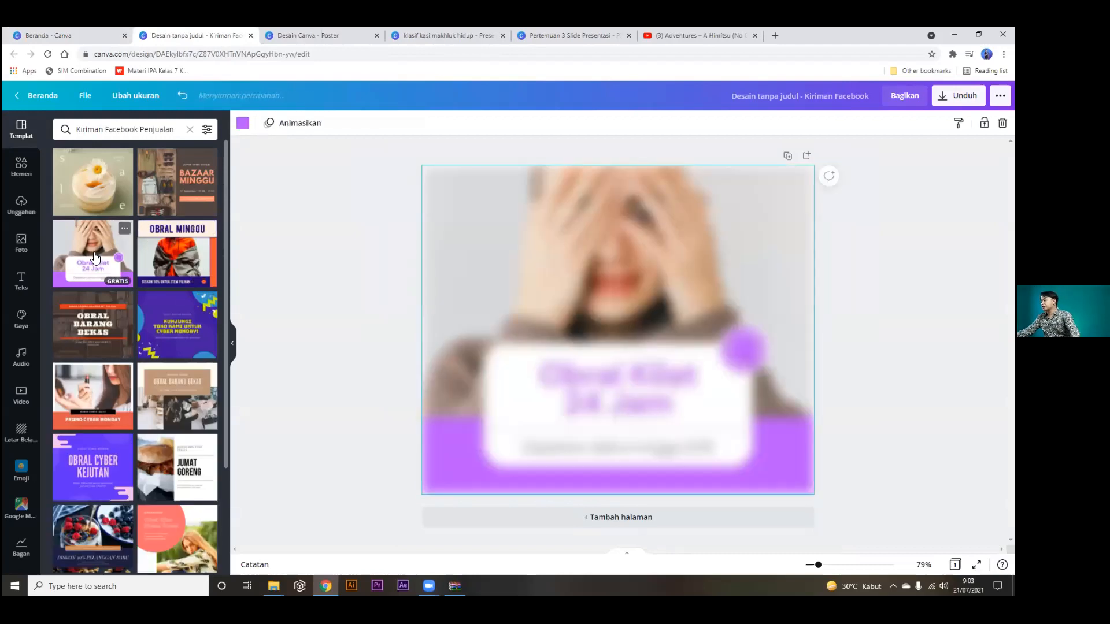
Change the title to 'Ngobrol Kilat Desain Canva' and the subtitle to 'Free'.
left_click(632, 366)
left_click(583, 373)
double_click(583, 374)
type("Ng")
type("obrol Kilat")
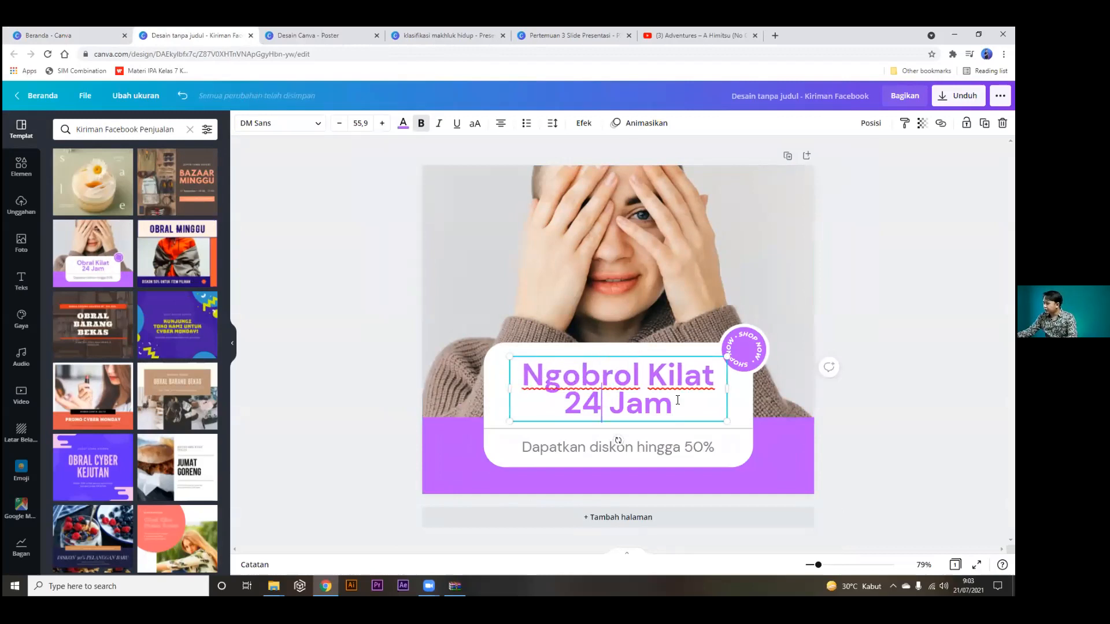
left_click_drag(673, 404, 562, 405)
type("De")
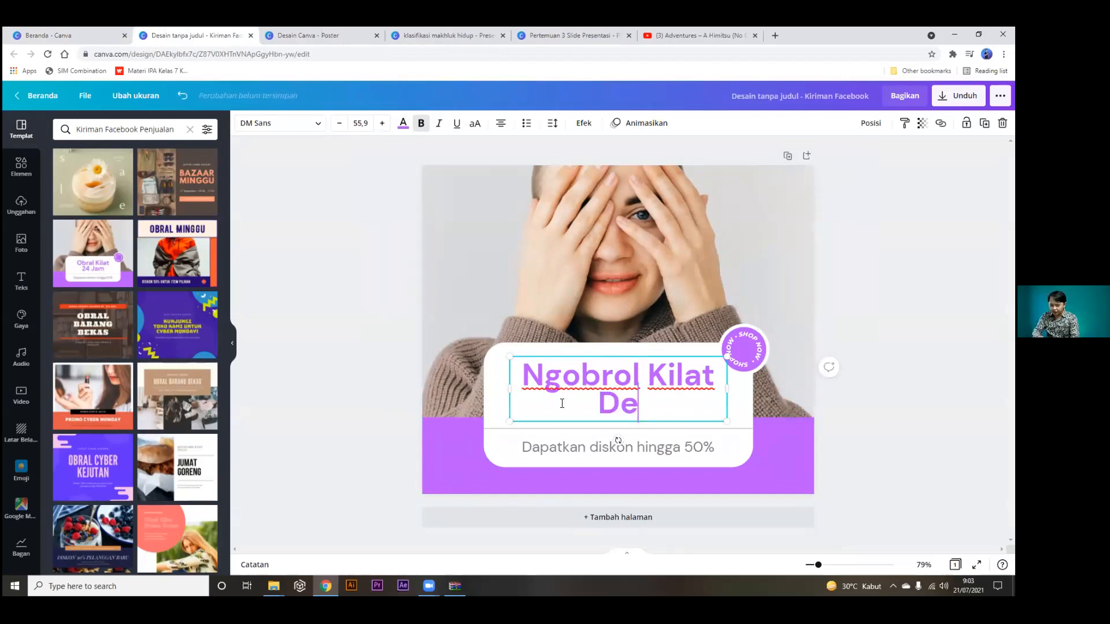
type("sain Canva")
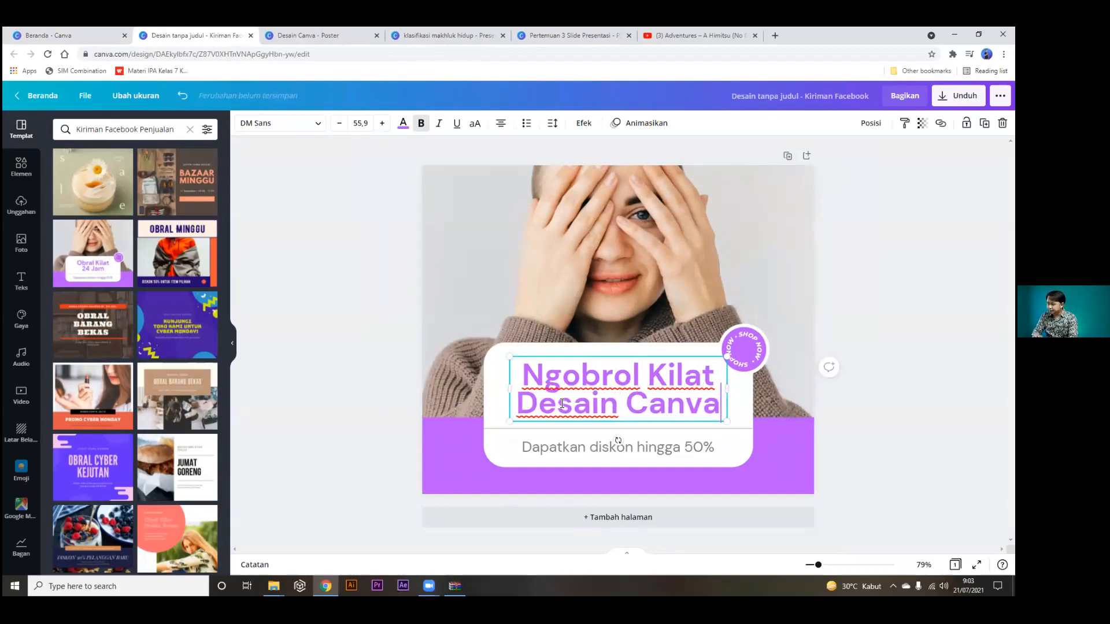
left_click(934, 277)
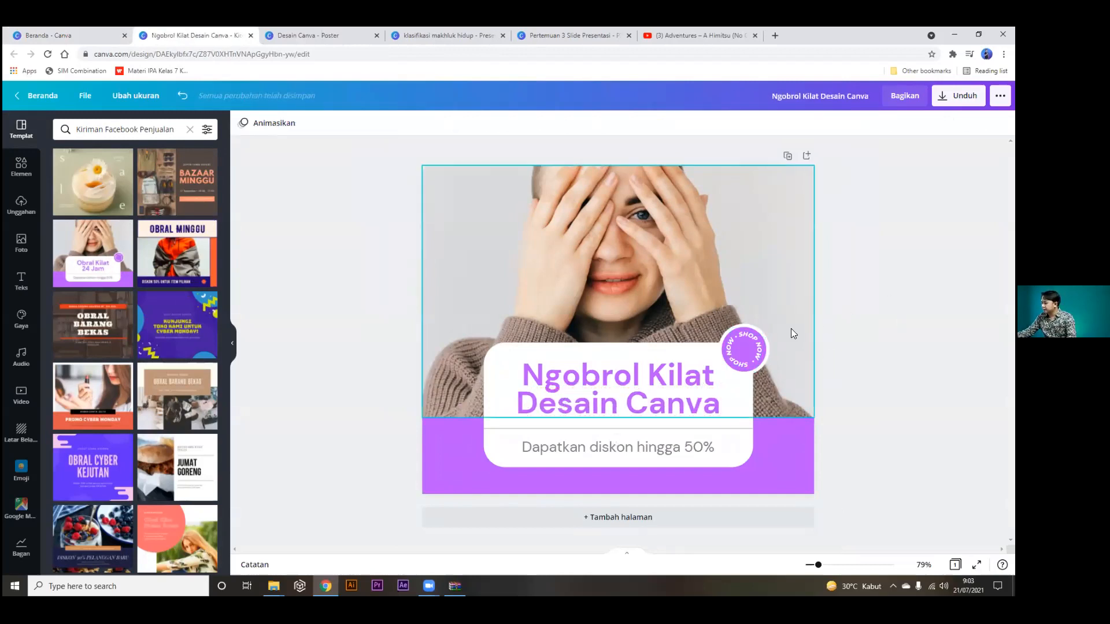
double_click(637, 444)
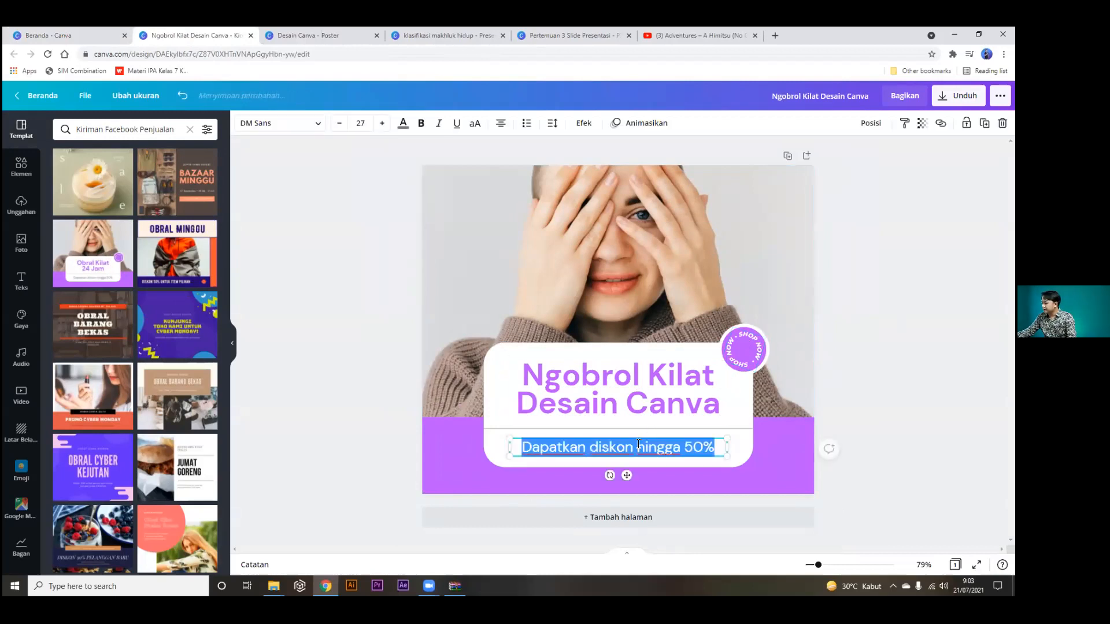
type("Free")
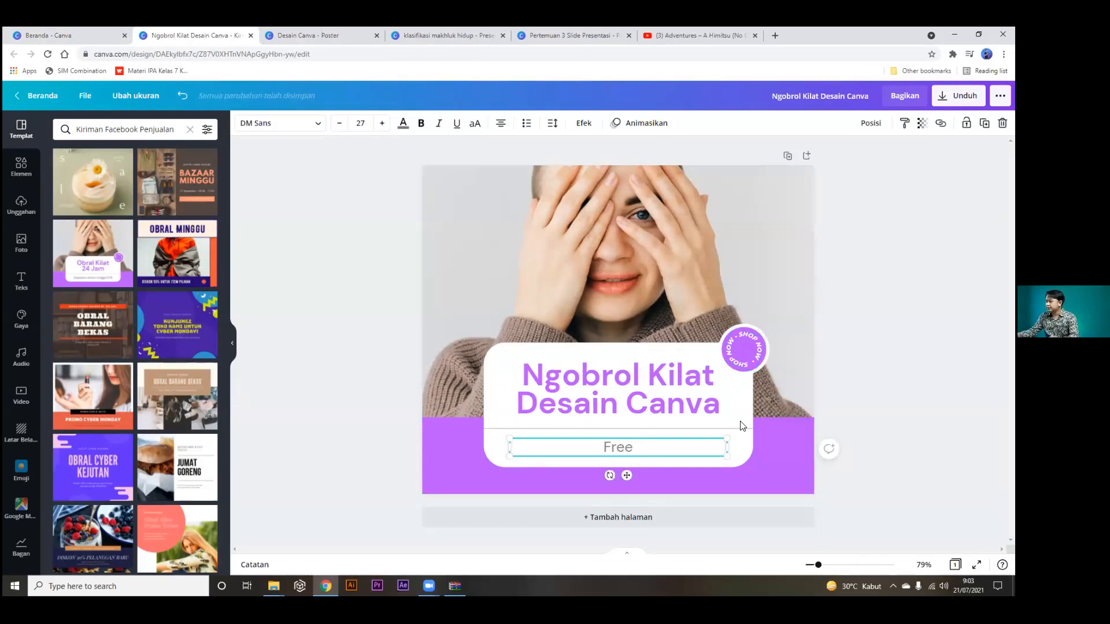
left_click(551, 235)
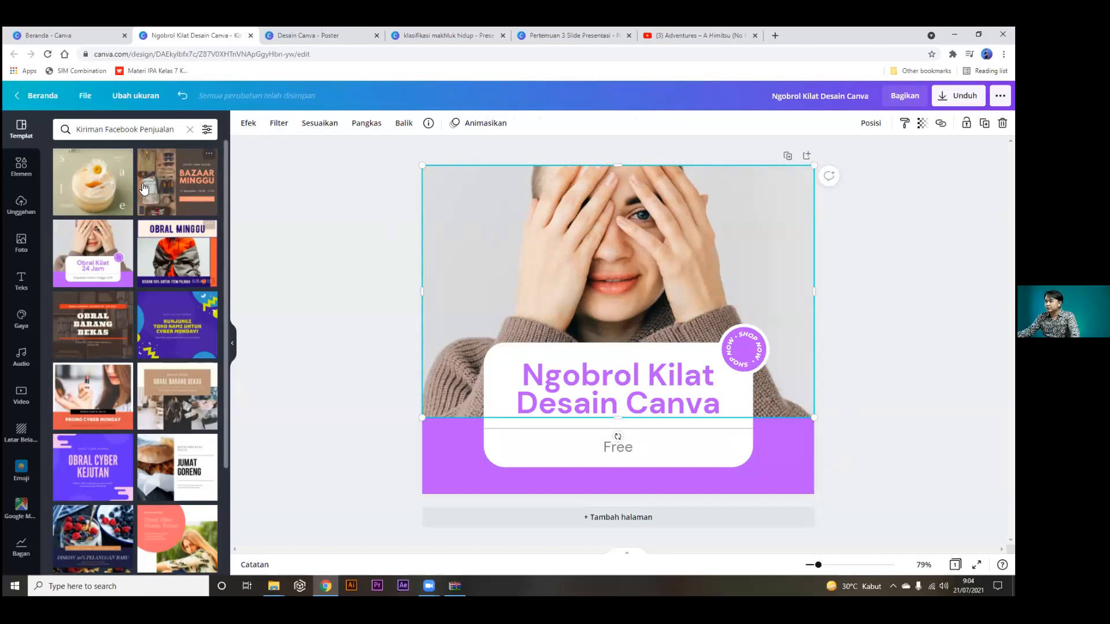
From the home page, search 'insta' and create a new Kiriman Instagram post.
left_click(71, 35)
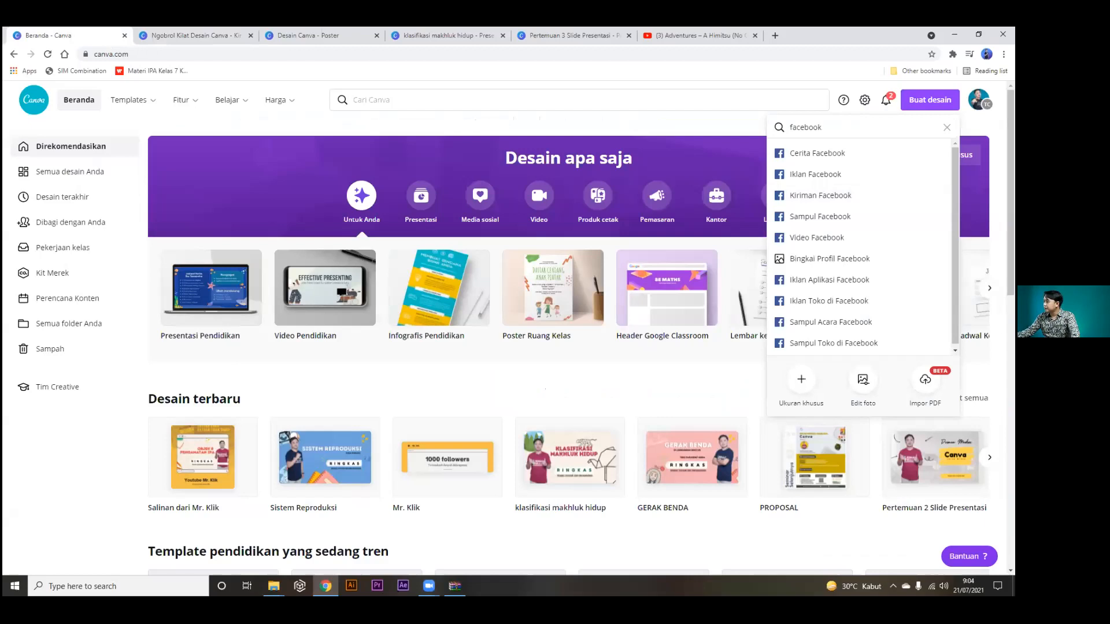
left_click(930, 100)
left_click(930, 100)
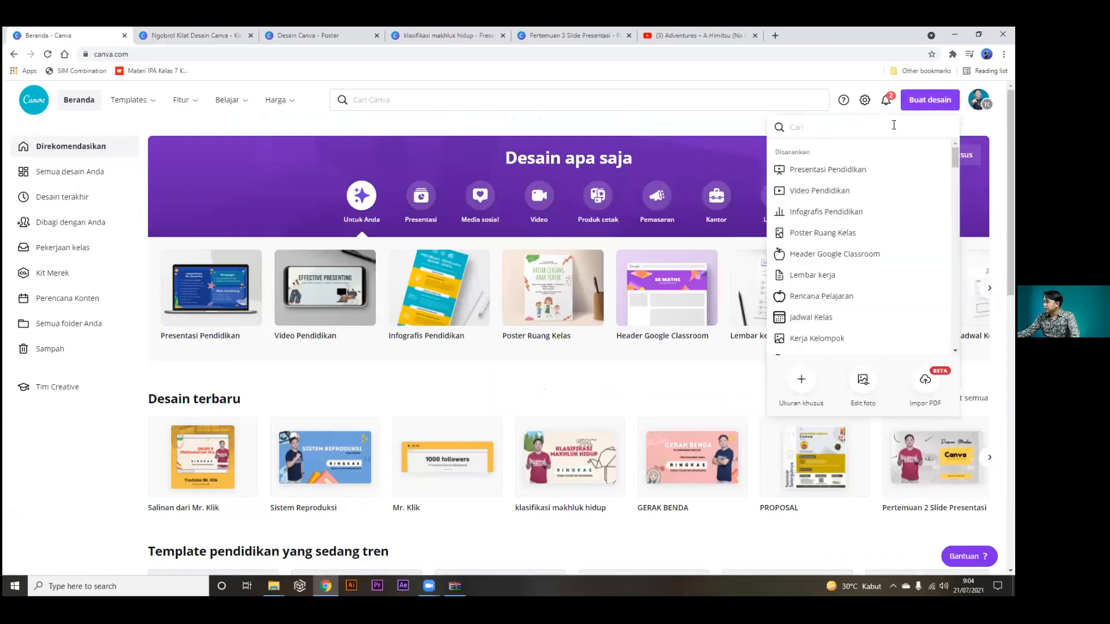
type("insta")
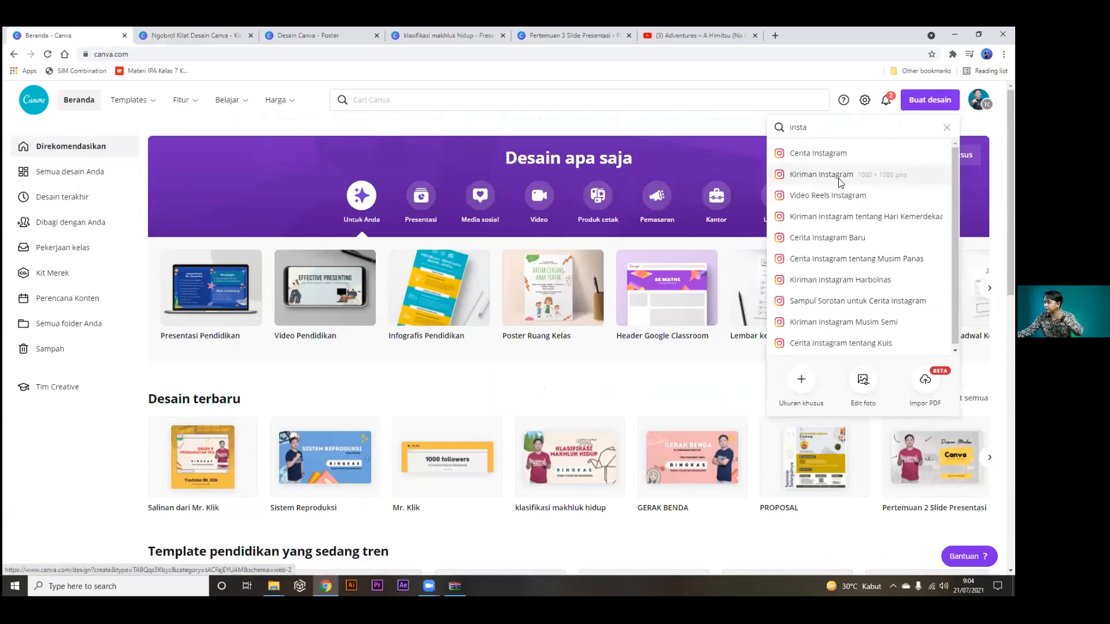
left_click(841, 176)
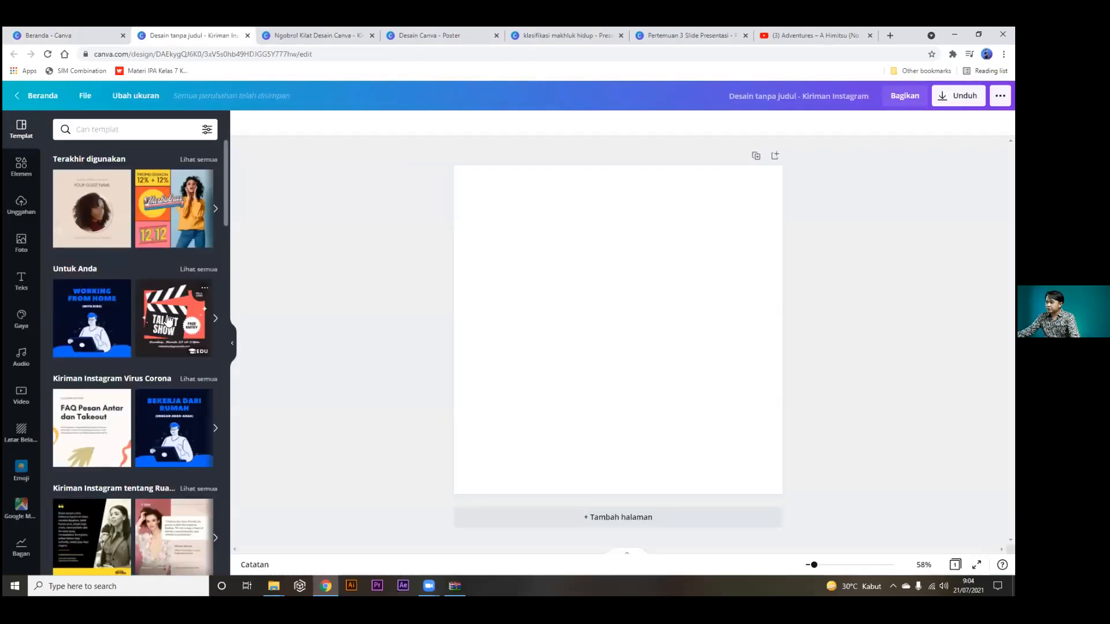
Search templates for 'video' and apply the Pesan Antar dan Ambil Tanpa Kontak template.
scroll(167, 320, "down", 5)
scroll(167, 319, "down", 5)
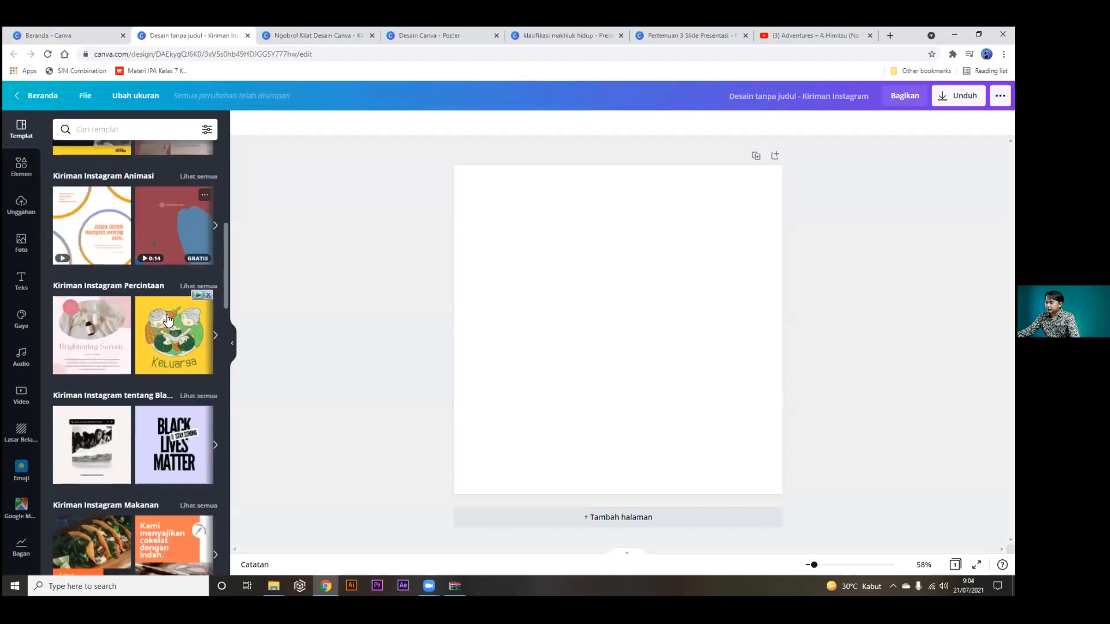
left_click(134, 121)
type("video")
key("Return")
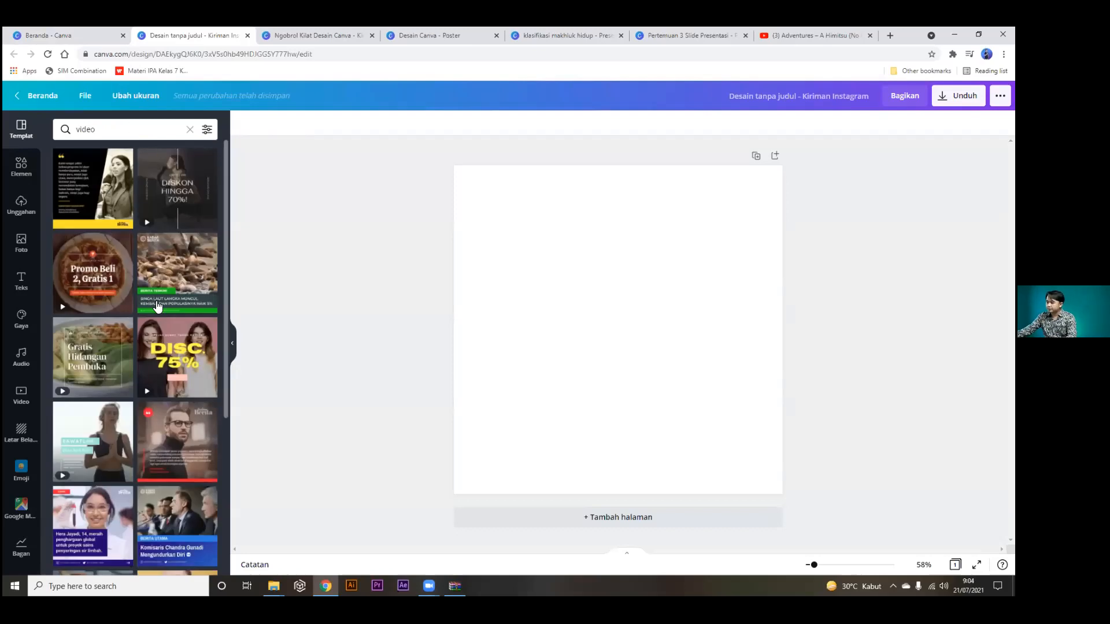
mouse_move(161, 350)
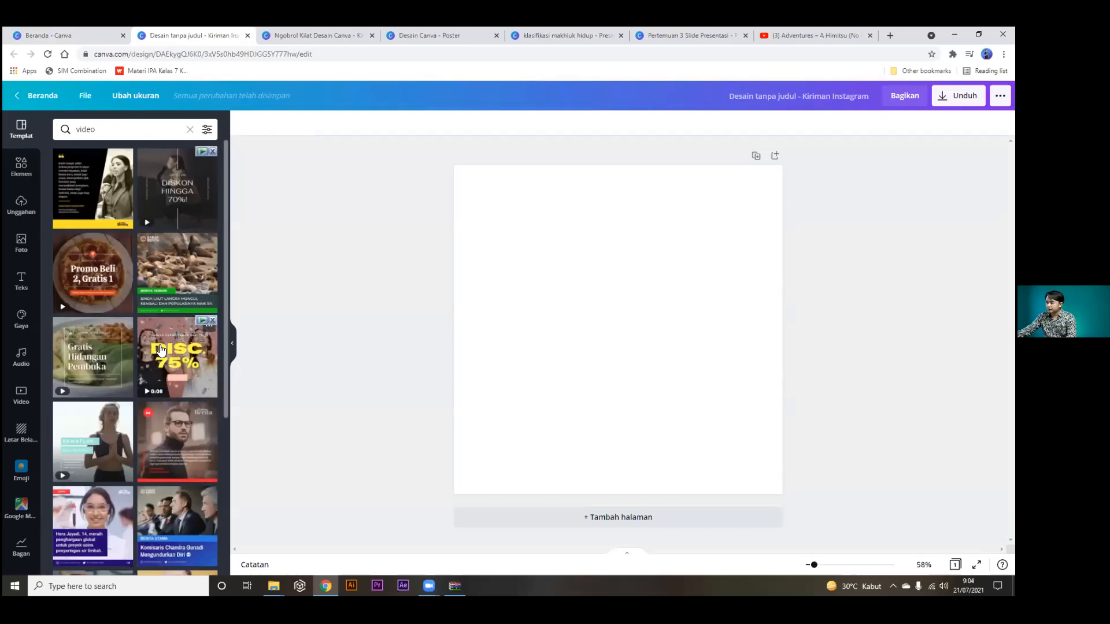
scroll(161, 354, "down", 5)
scroll(160, 361, "down", 1)
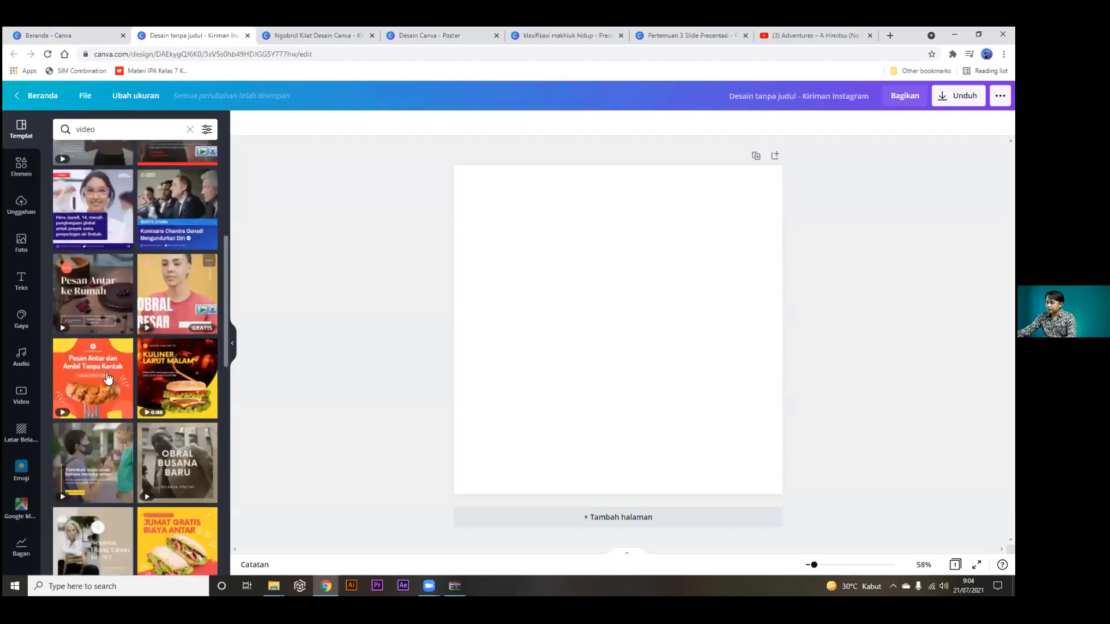
left_click(106, 378)
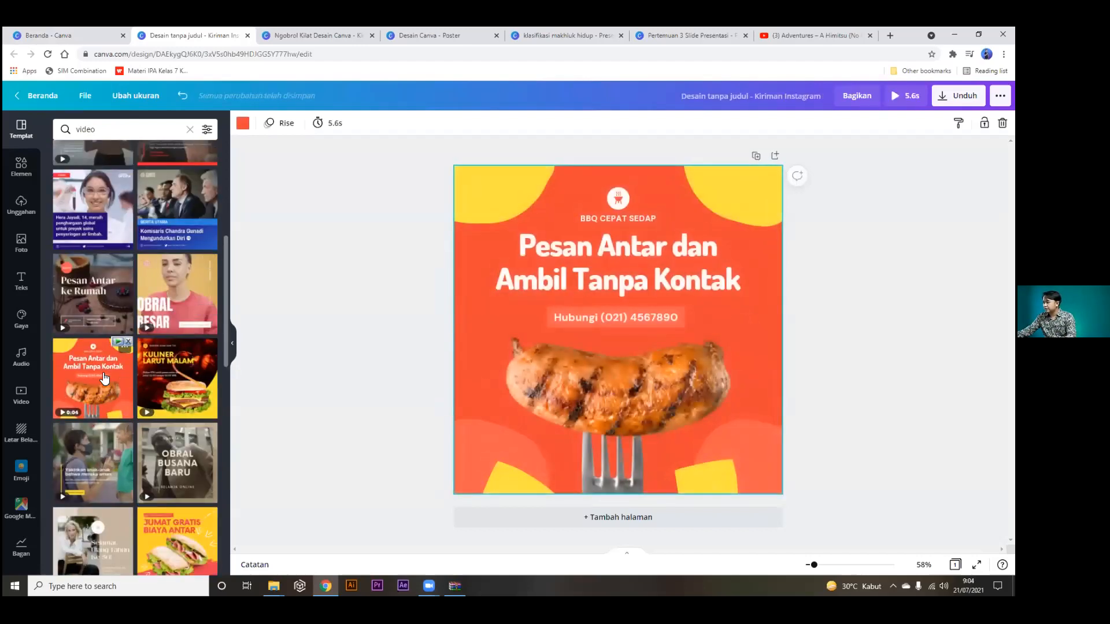
Play the BBQ delivery page's animation full screen twice.
double_click(614, 219)
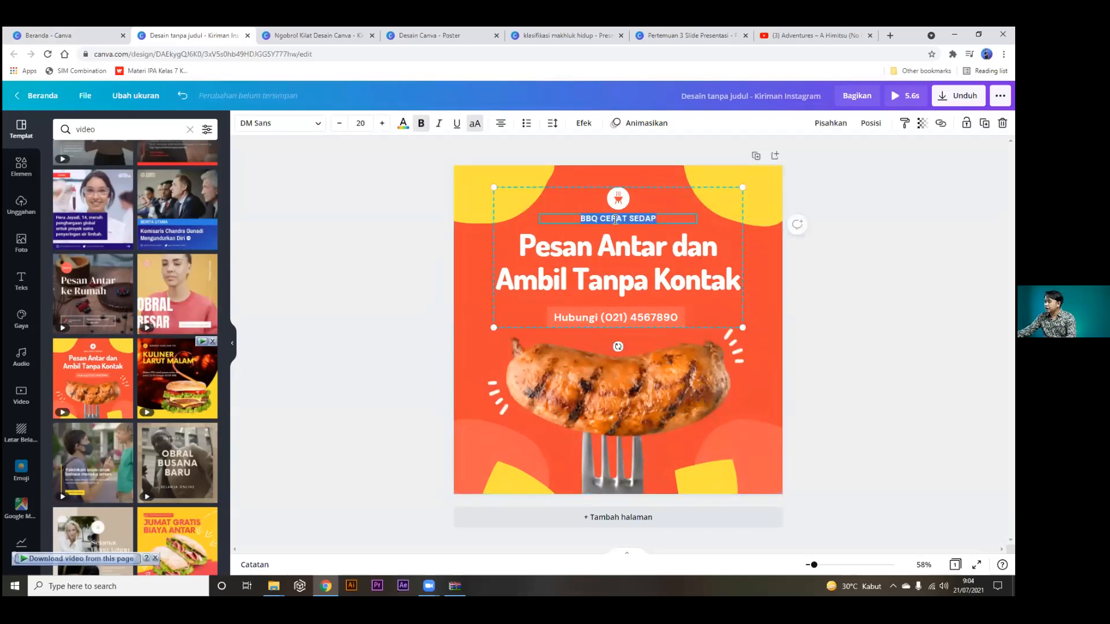
left_click(613, 379)
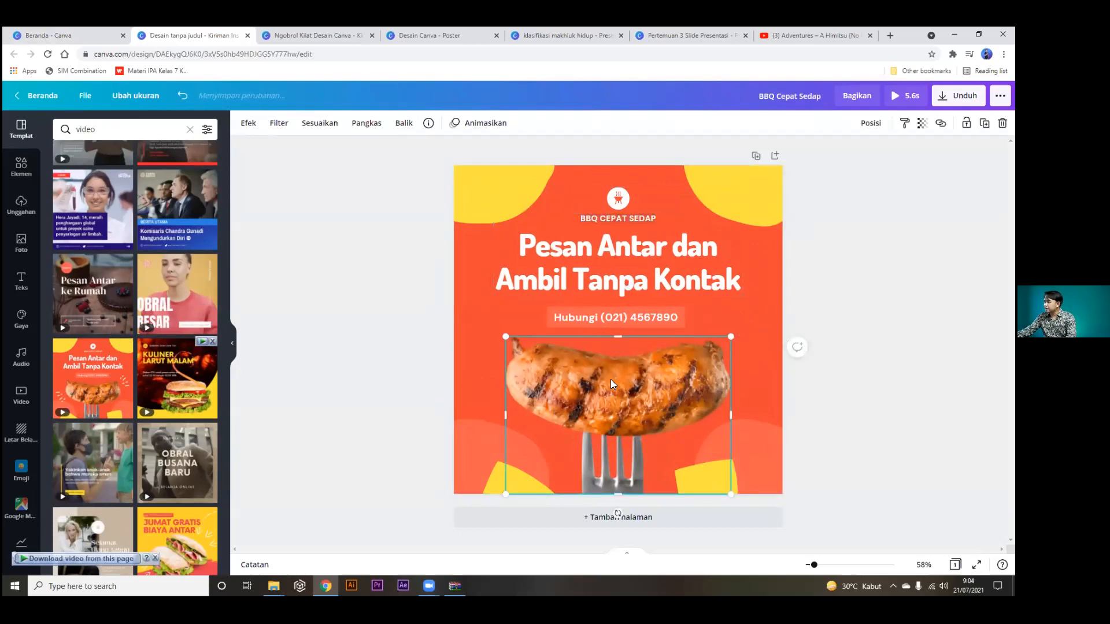
left_click(977, 565)
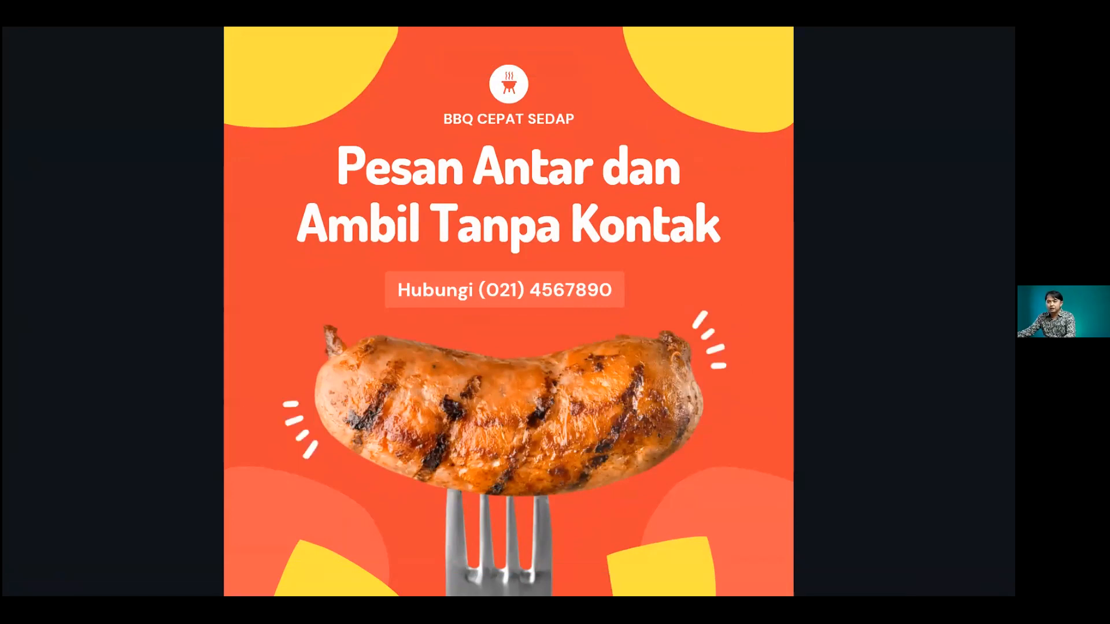
key("Escape")
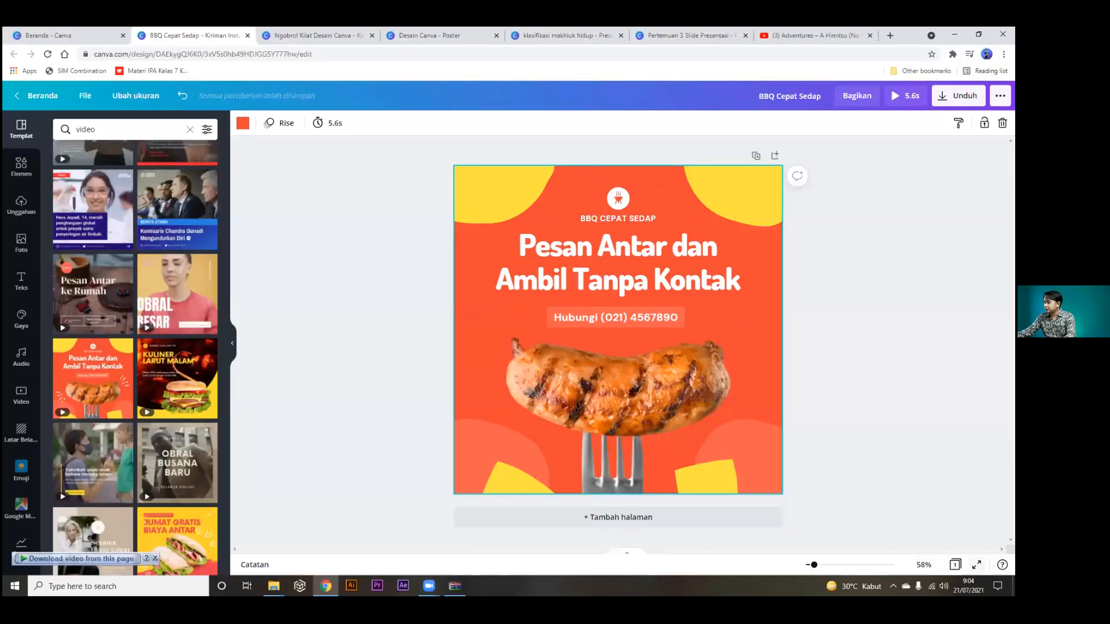
left_click(977, 565)
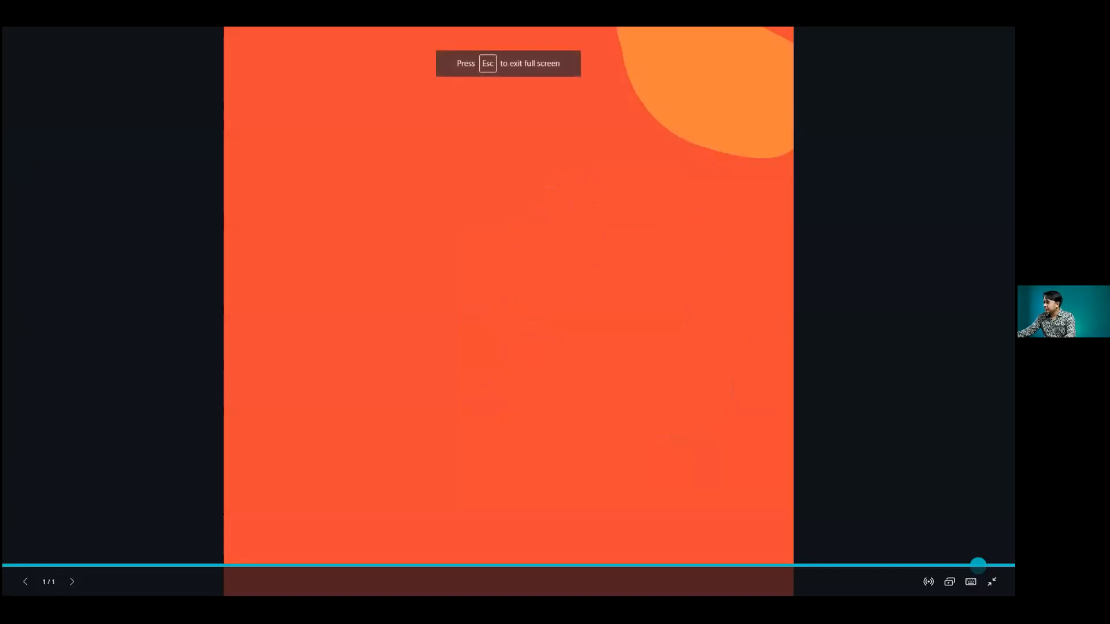
key("Escape")
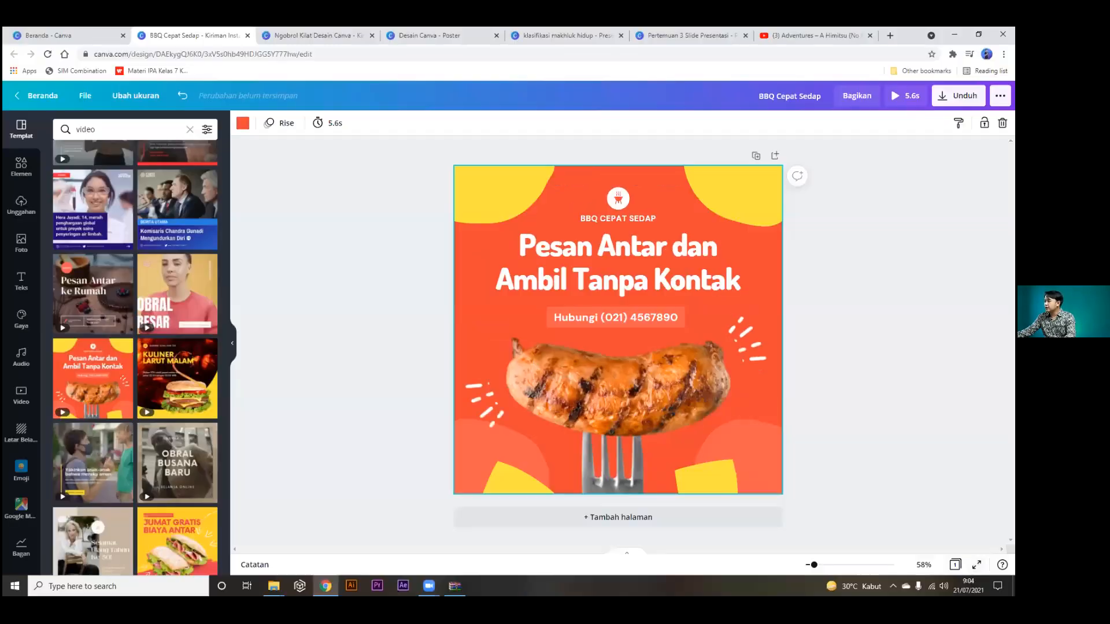
Try 30 and 20 second page durations, leaving the page at 5.6 seconds.
left_click(623, 294)
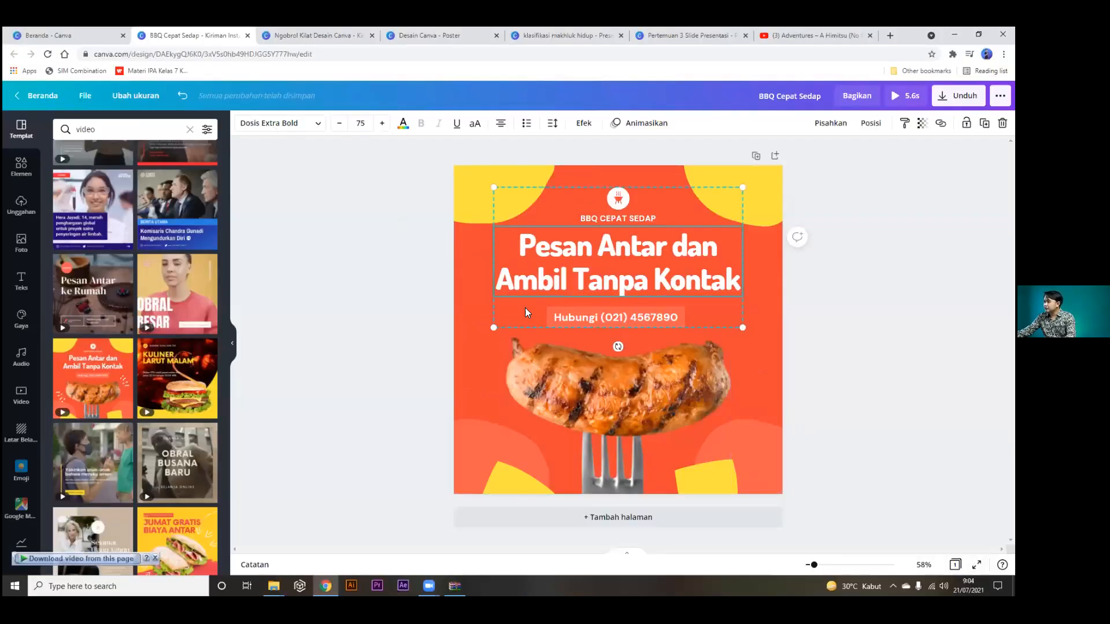
left_click(468, 370)
left_click(334, 124)
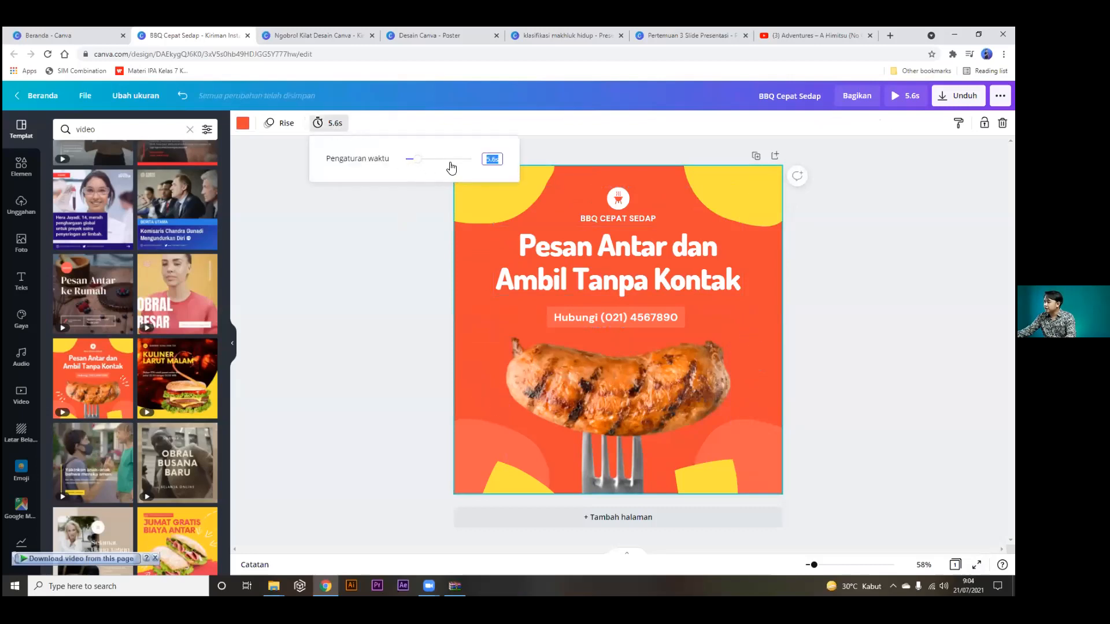
type("30")
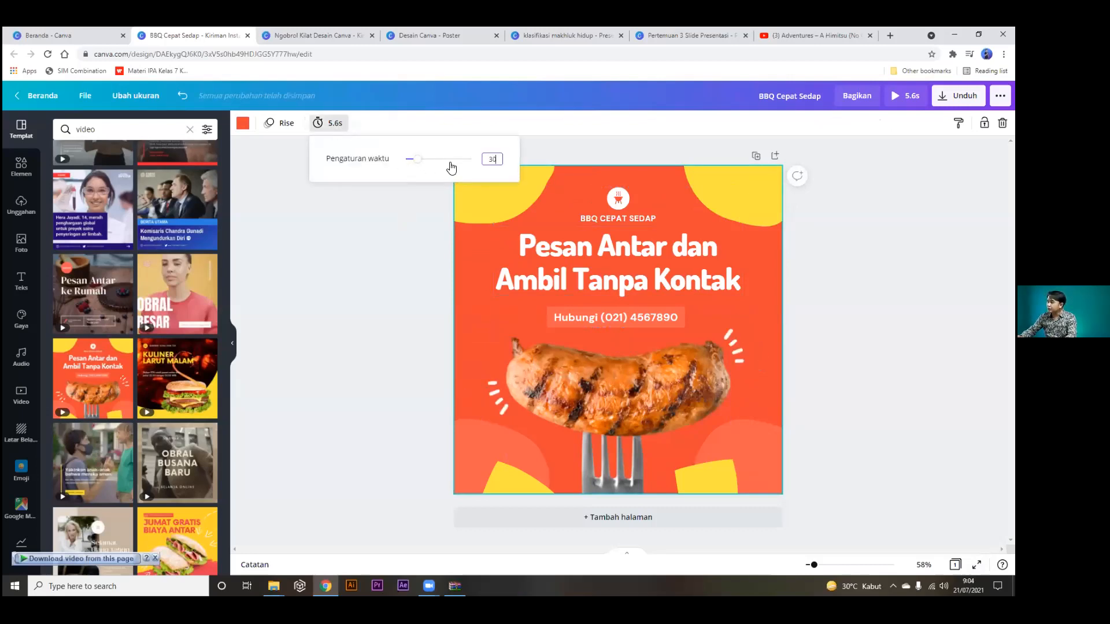
key("BackSpace")
key("BackSpace")
type("20")
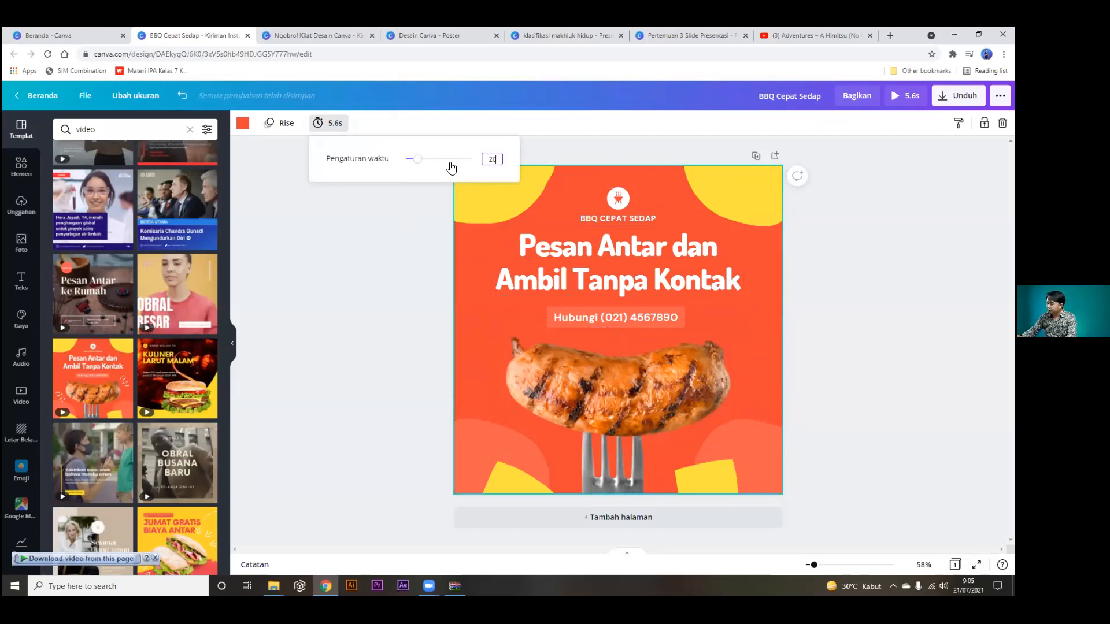
left_click(376, 253)
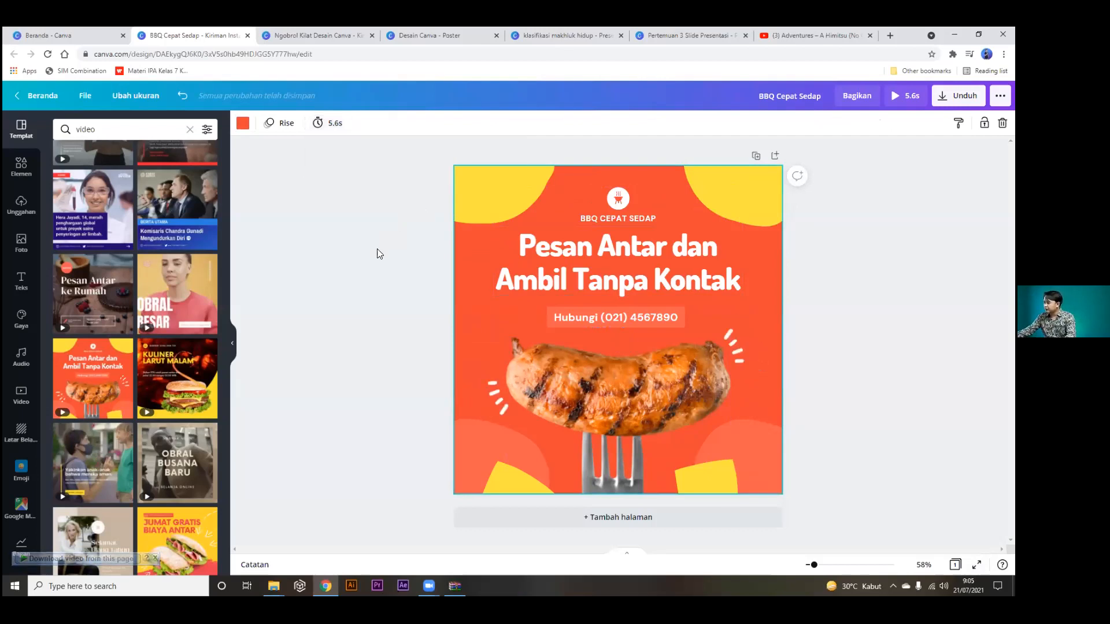
Switch the page animation from Rise to Tumble after trying Zoom Foto, and preview it full screen.
left_click(270, 125)
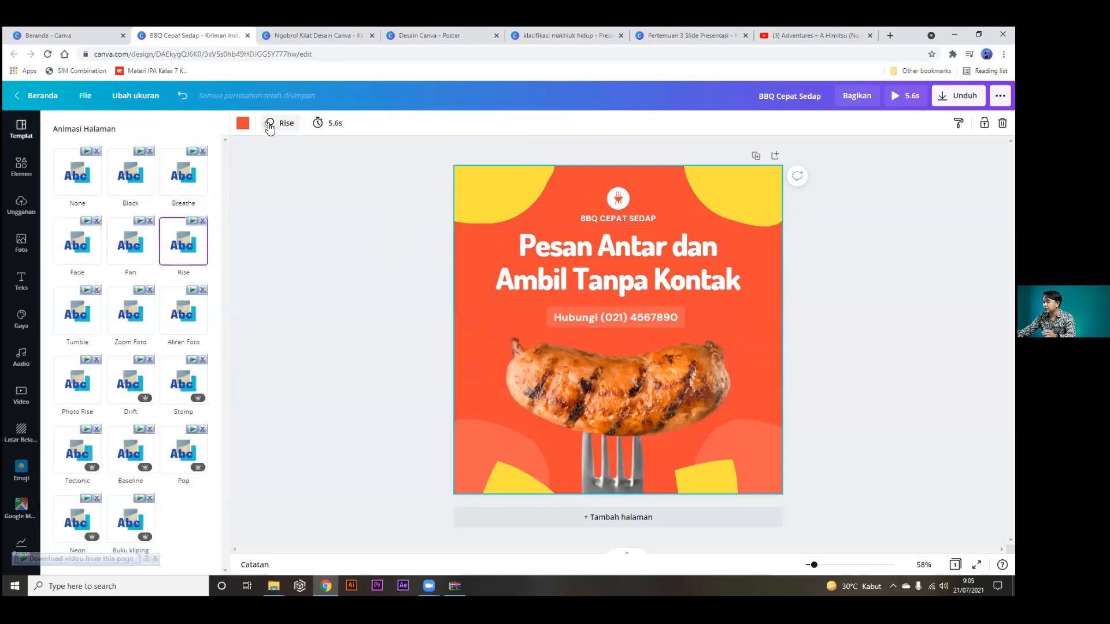
left_click(131, 312)
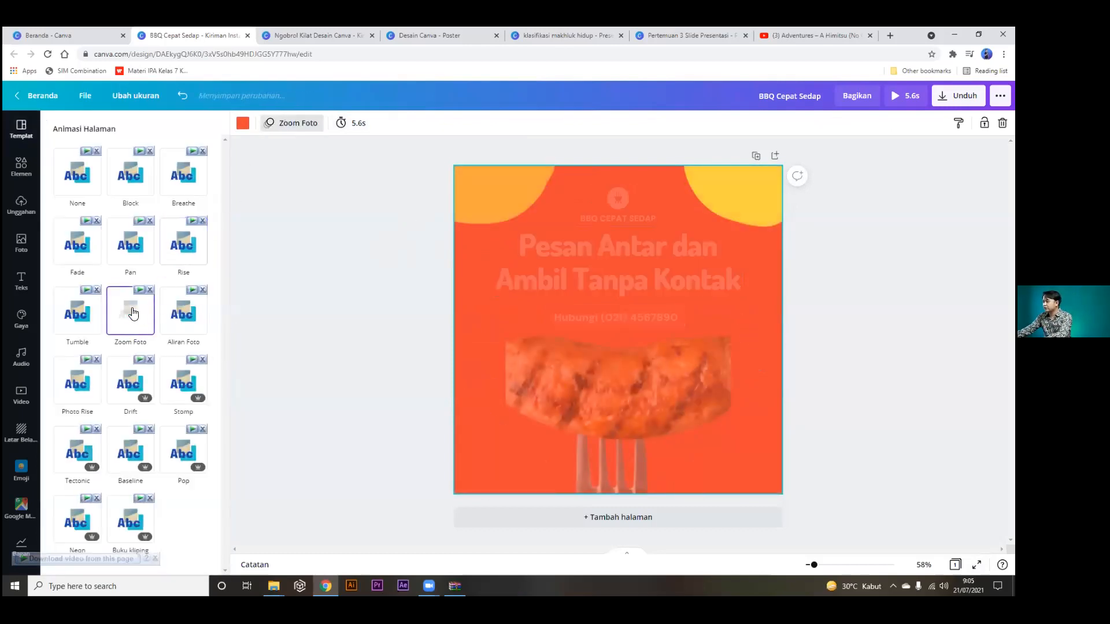
left_click(83, 307)
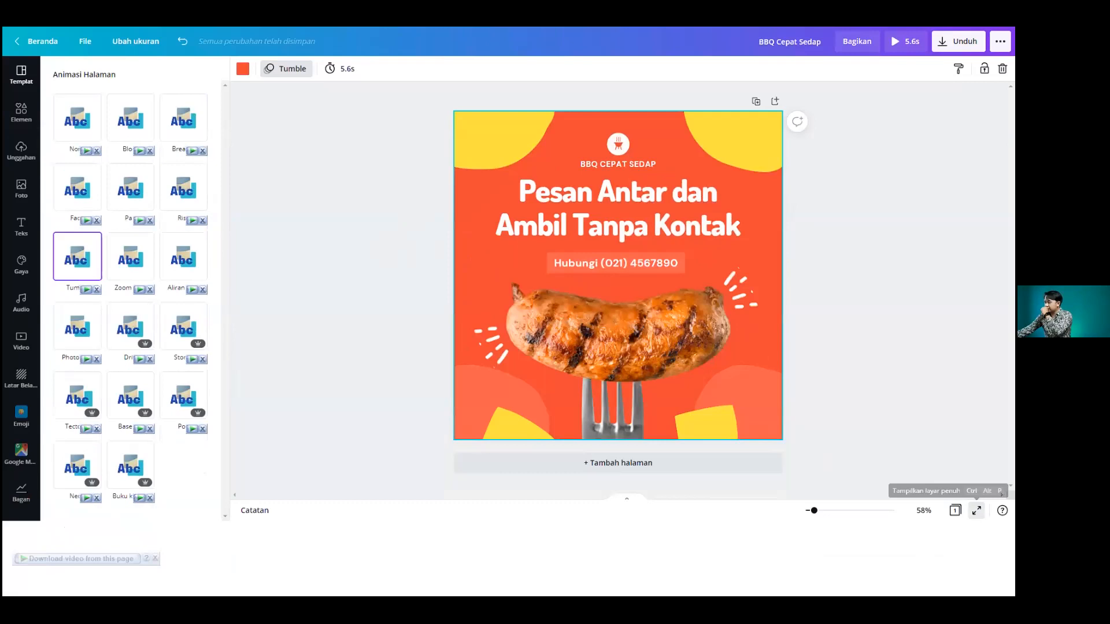
left_click(976, 565)
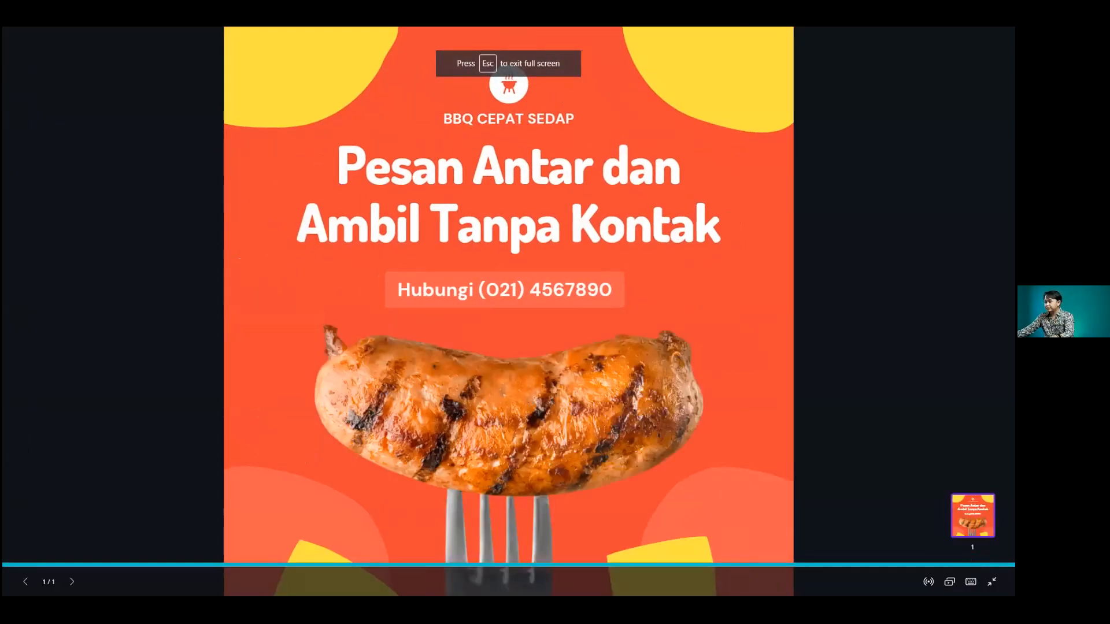
key("Escape")
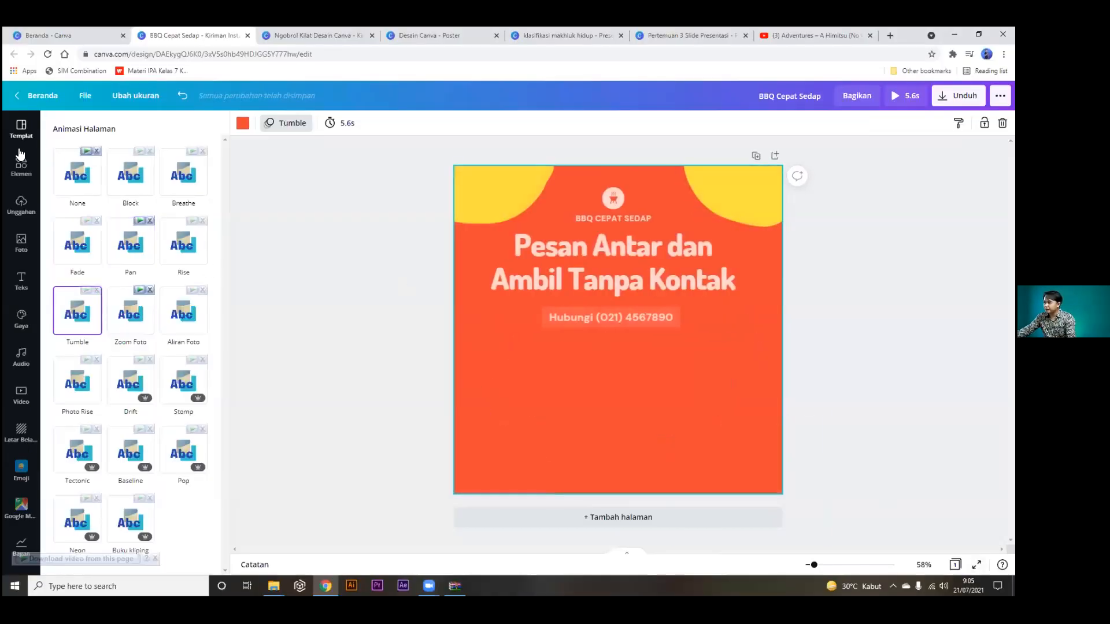
left_click(21, 128)
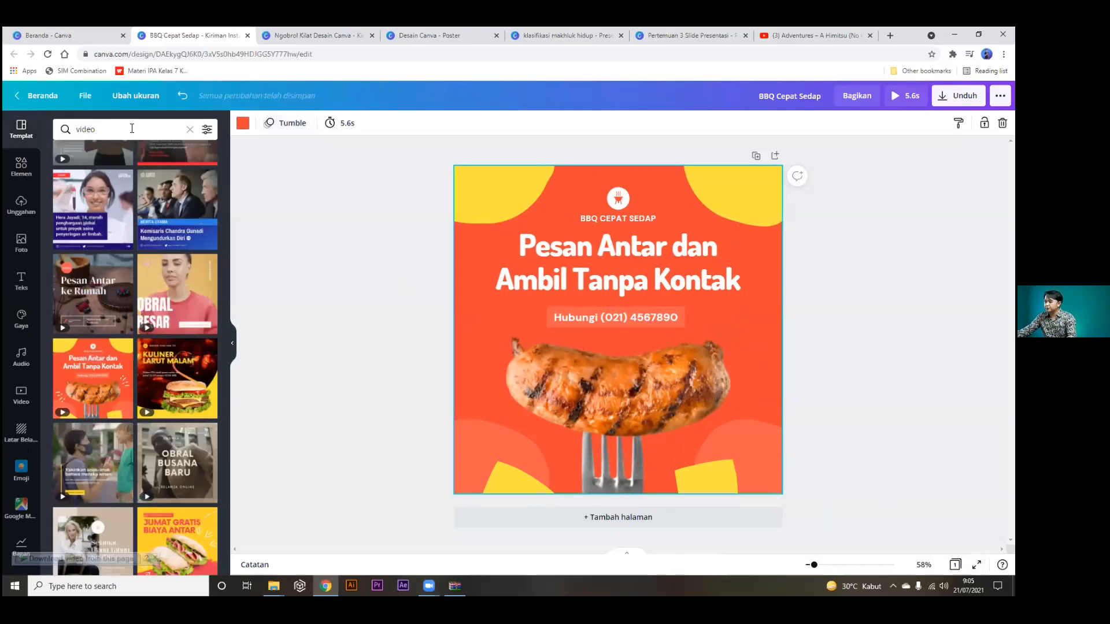
Add a second page filled with the Pesan Antar ke Rumah chocolate-tart video template.
left_click(775, 155)
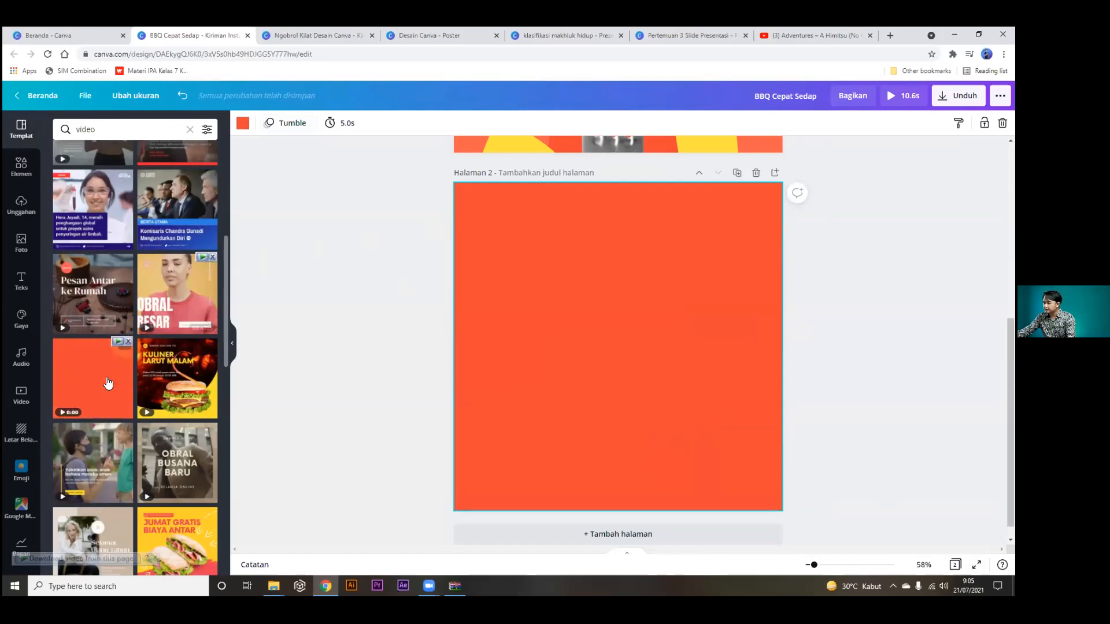
left_click(101, 312)
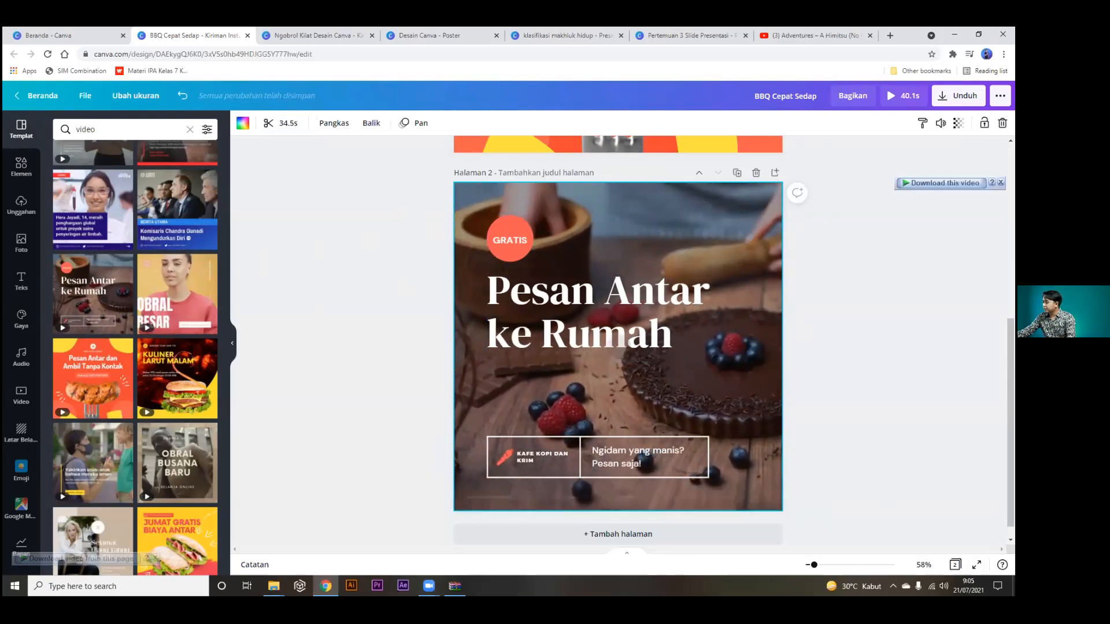
scroll(809, 243, "up", 3)
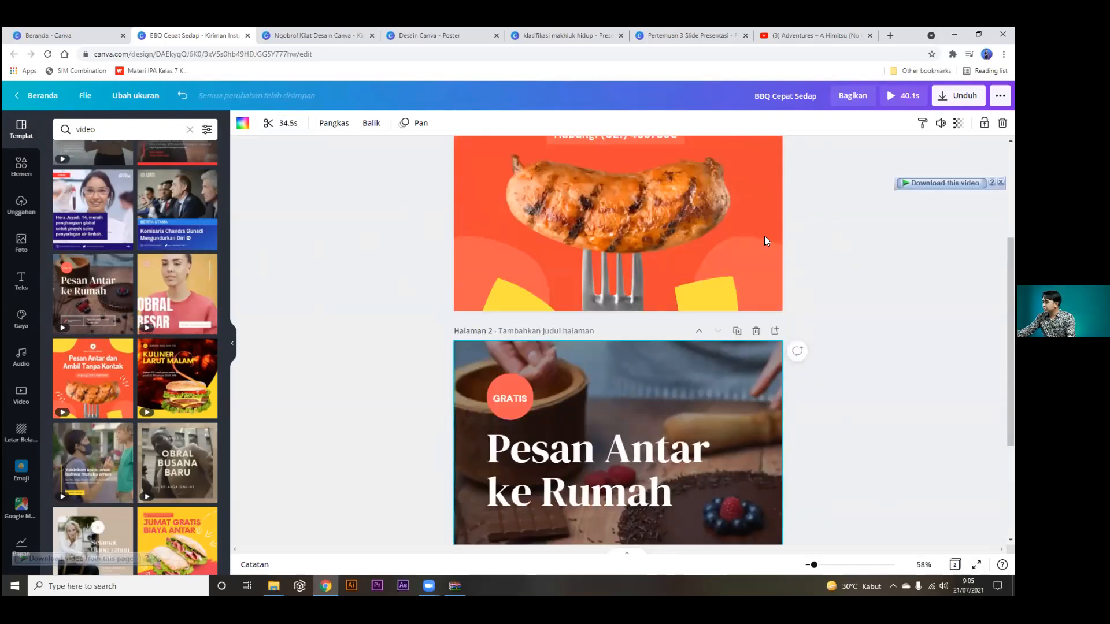
Preview the two-page 40.1 s design full screen starting from page 1.
left_click(769, 207)
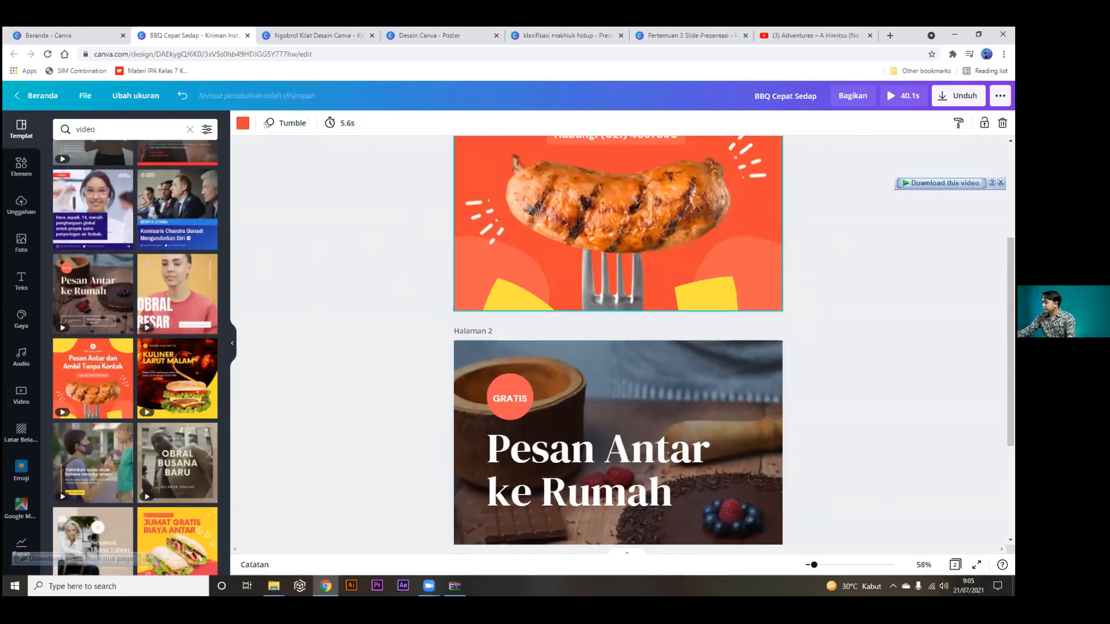
left_click(977, 565)
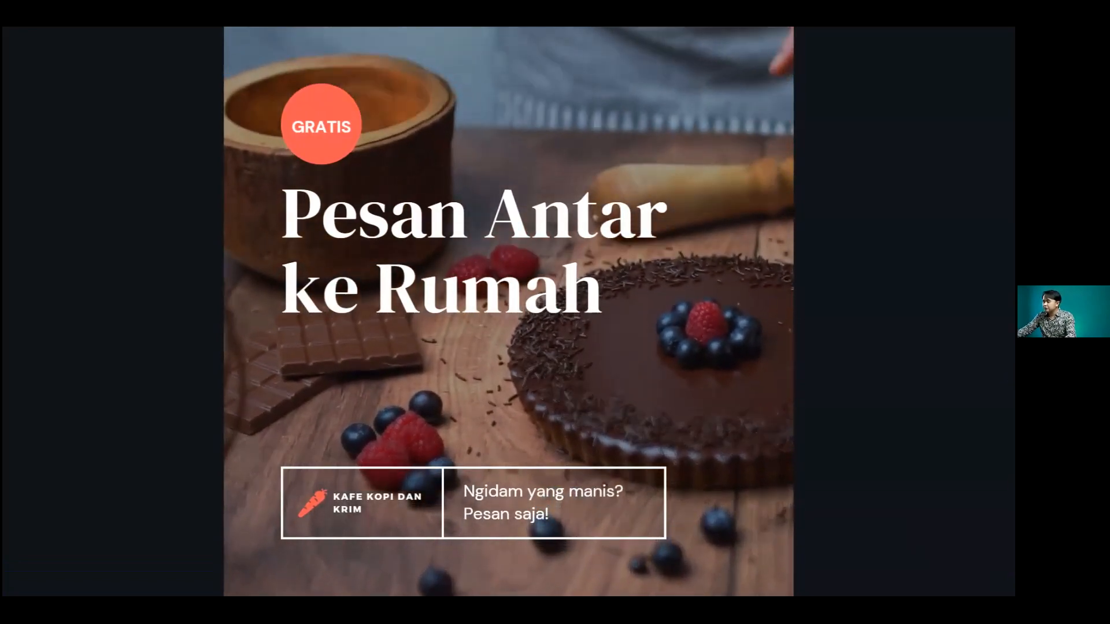
key("Escape")
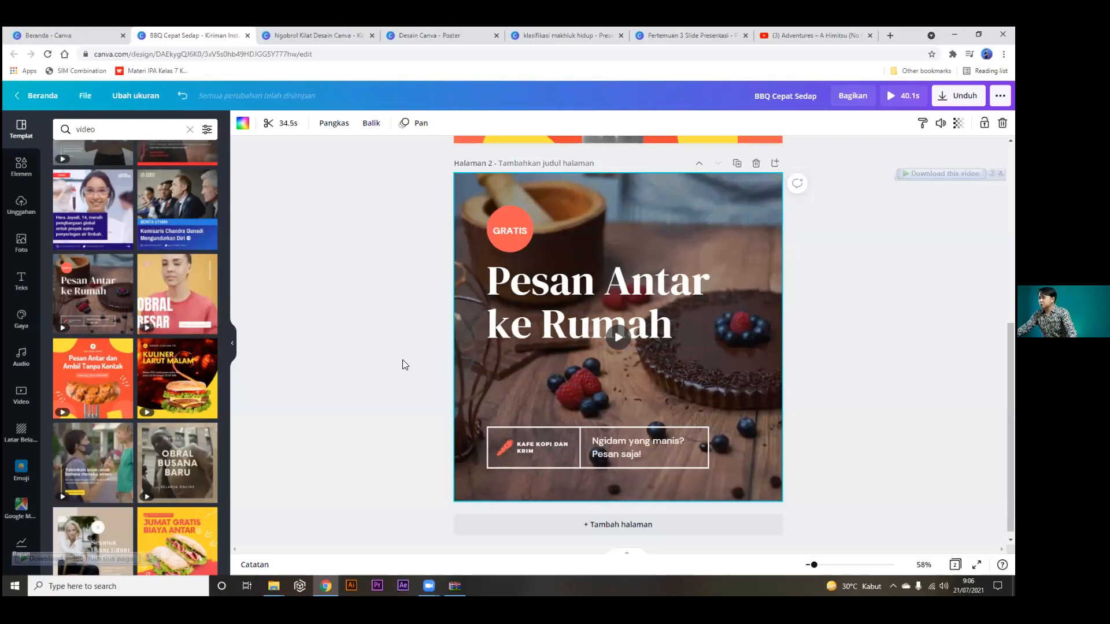
scroll(403, 360, "up", 5)
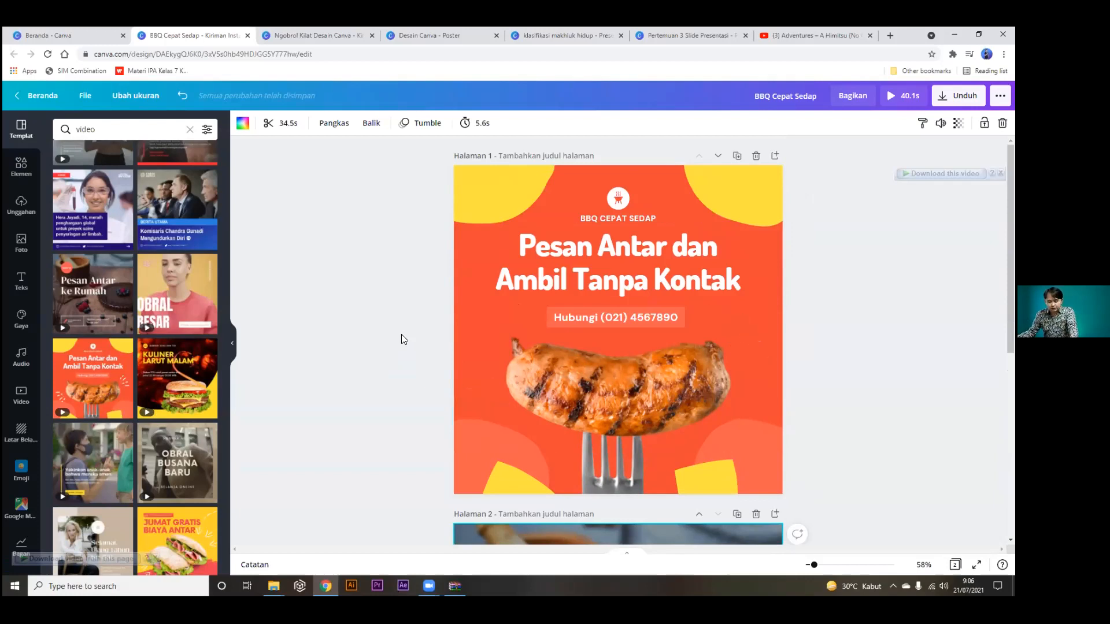
Switch to the Canva home tab, browse all your saved designs, then return to Recommended.
left_click(108, 36)
left_click(52, 177)
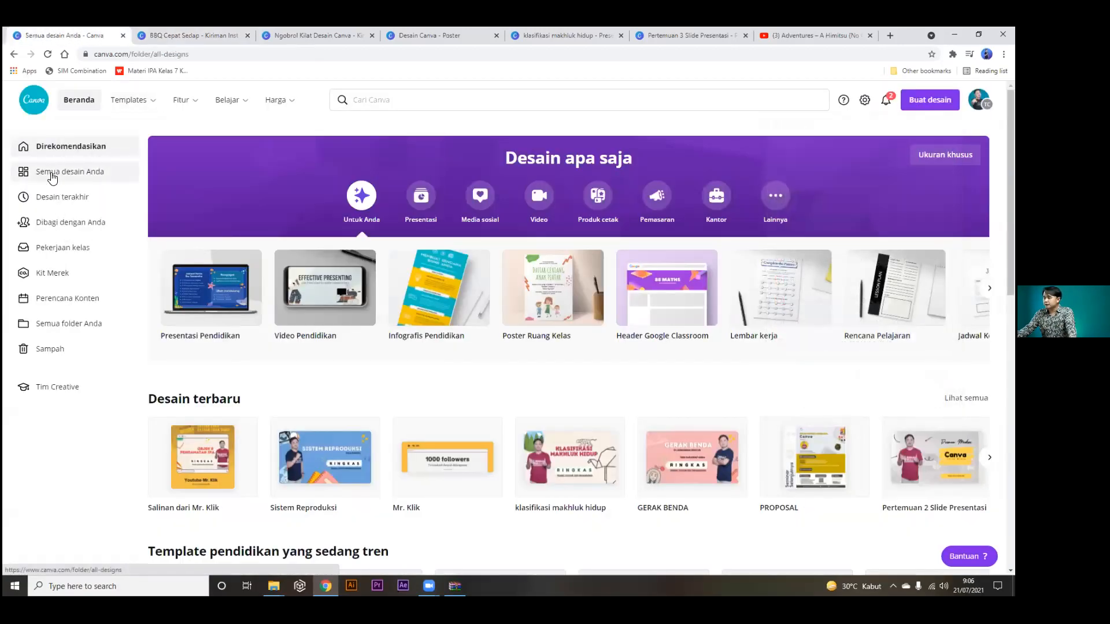
scroll(662, 343, "down", 2)
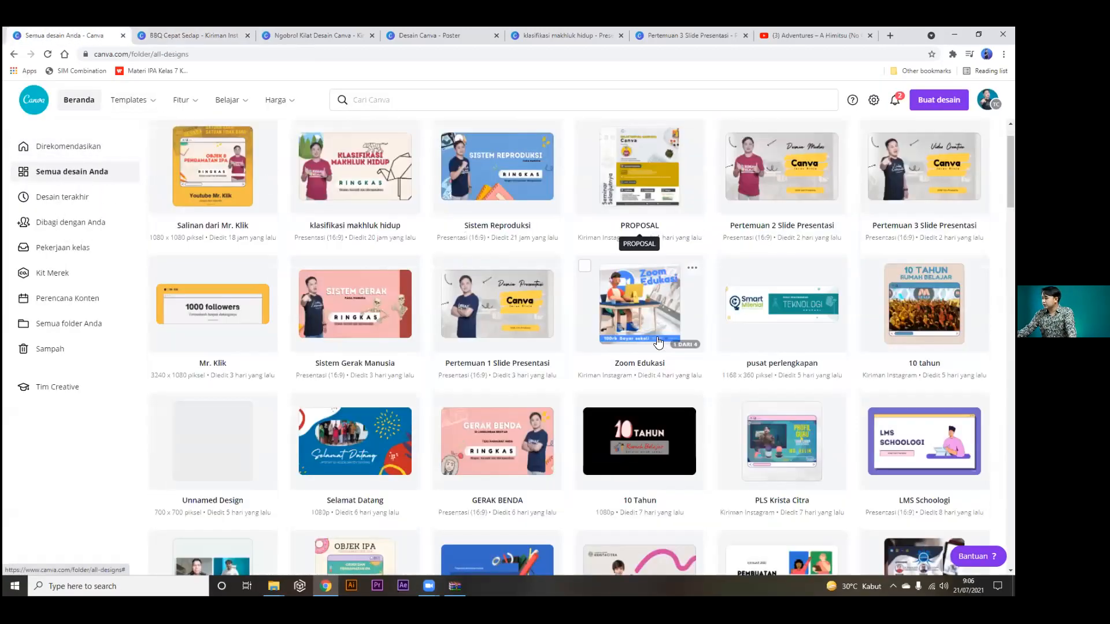
scroll(614, 415, "down", 2)
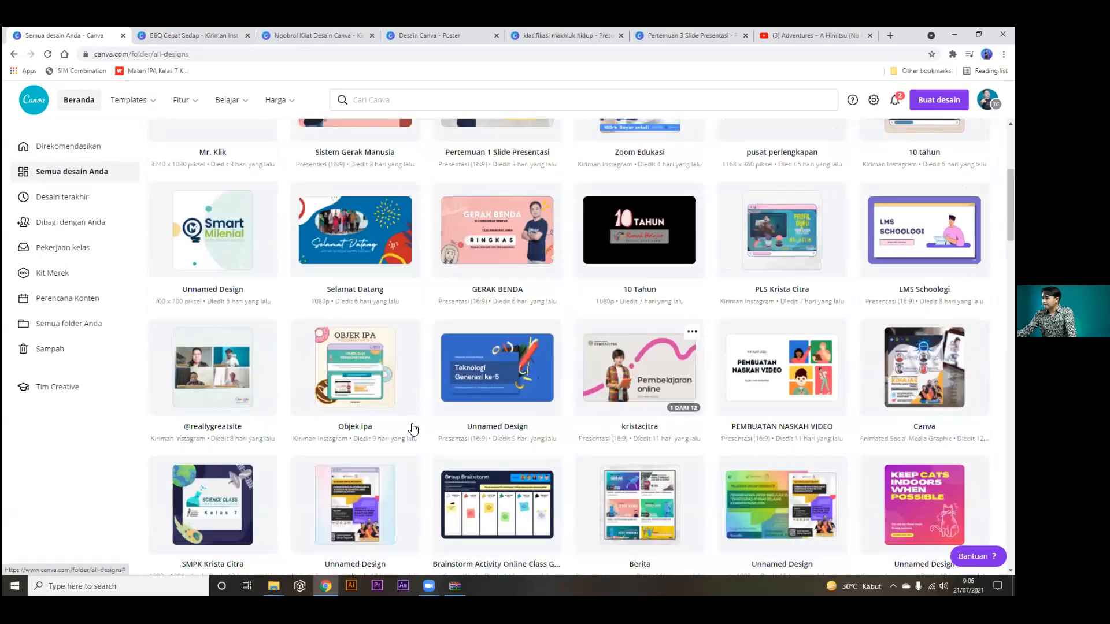
scroll(593, 439, "up", 4)
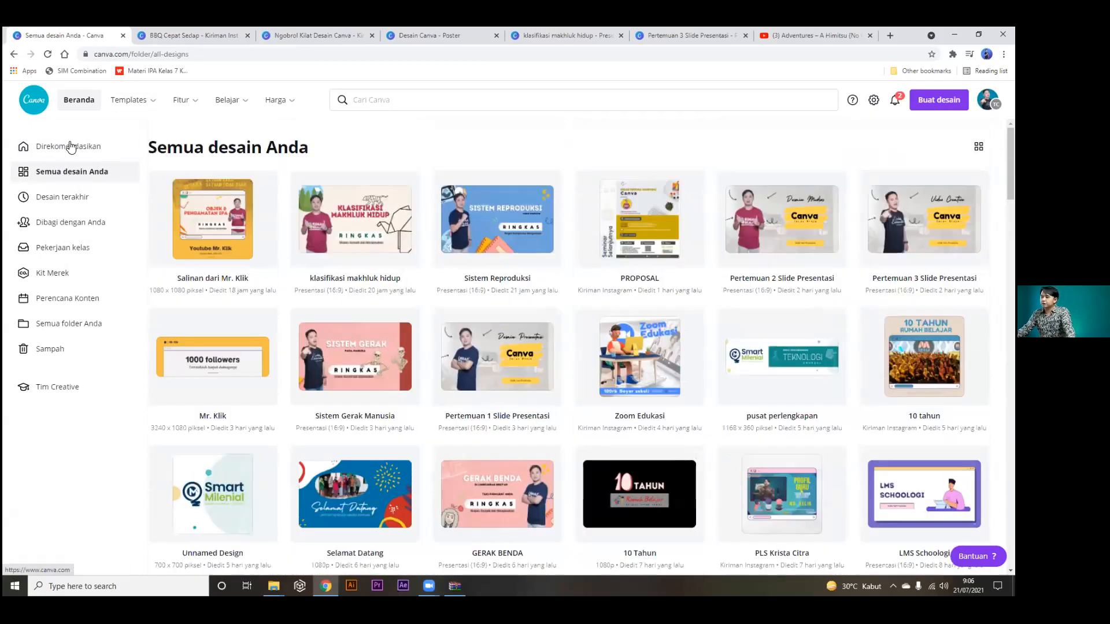
left_click(70, 147)
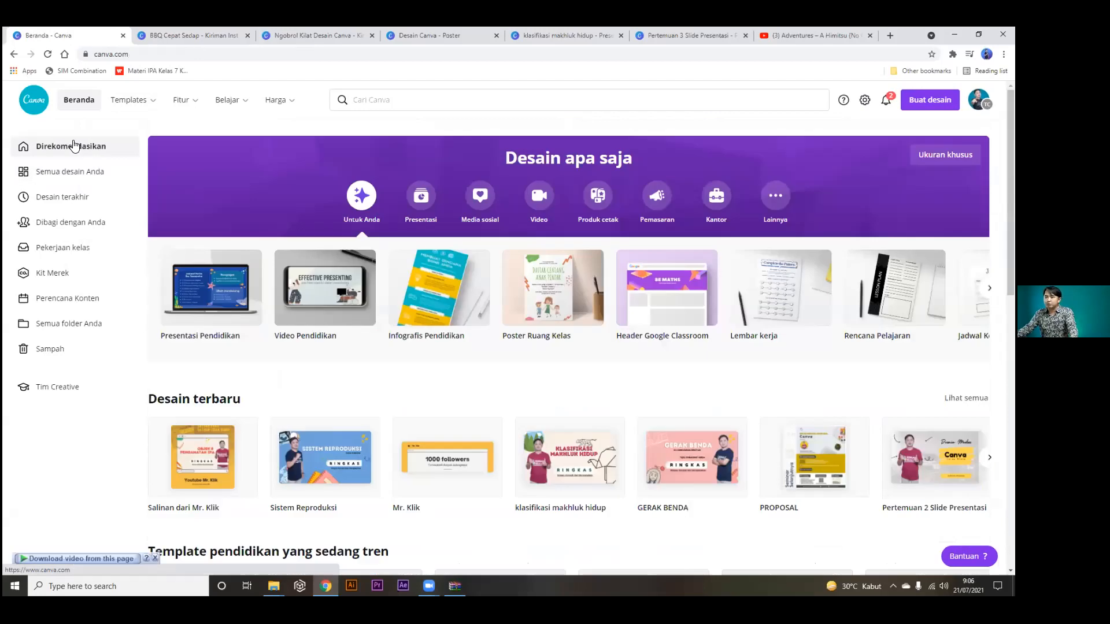
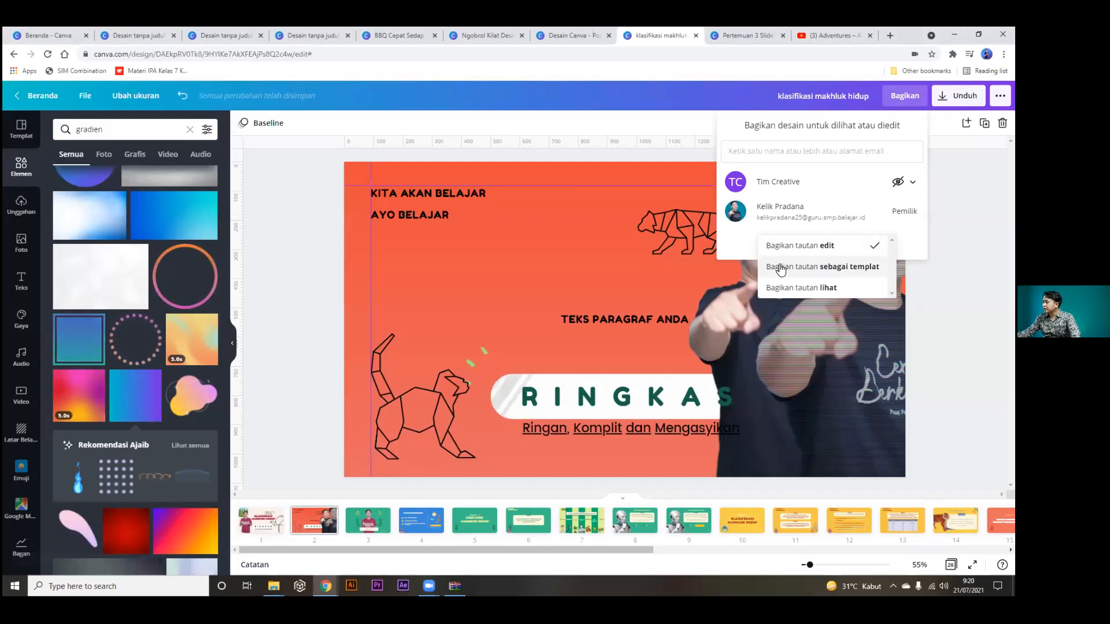
Copy a view-only 'Bagikan tautan lihat' share link for the design and close the Bagikan panel.
left_click(780, 269)
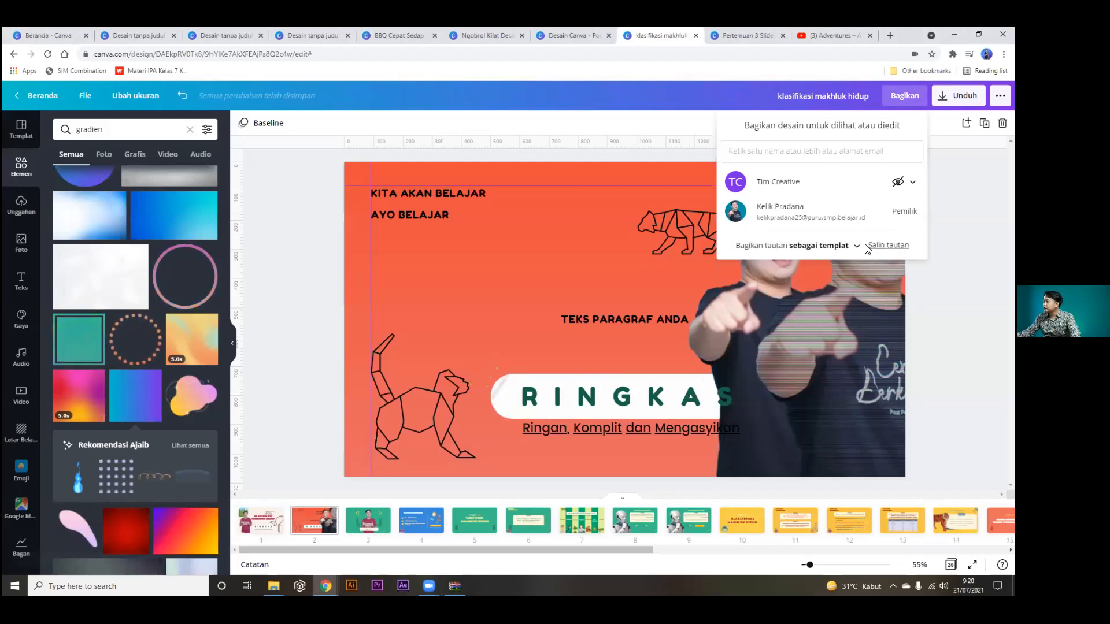
left_click(848, 250)
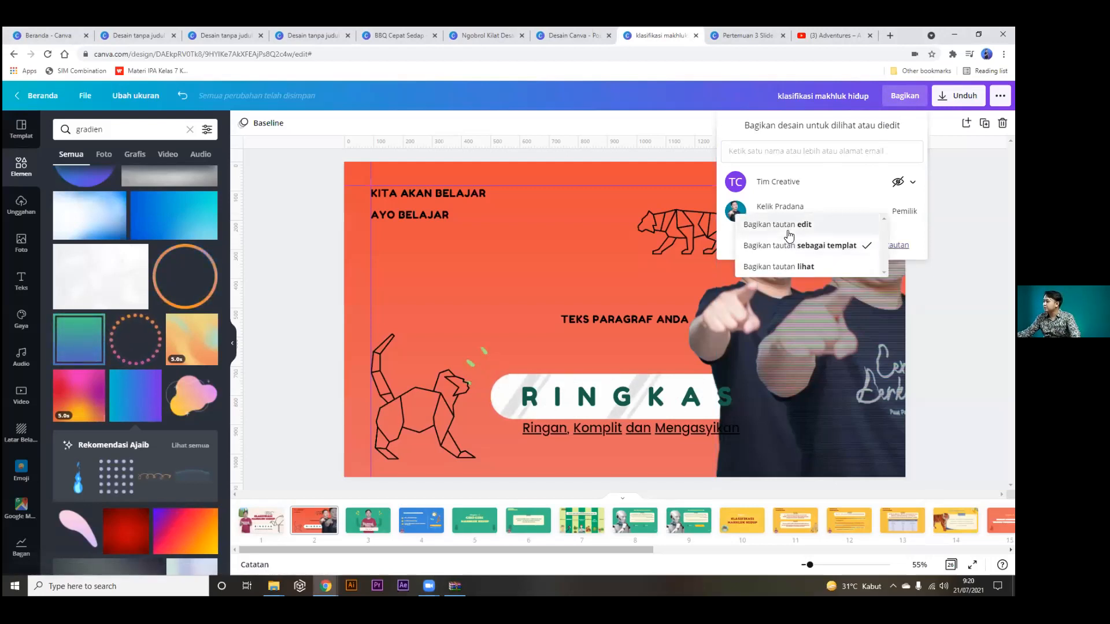
left_click(795, 265)
left_click(871, 245)
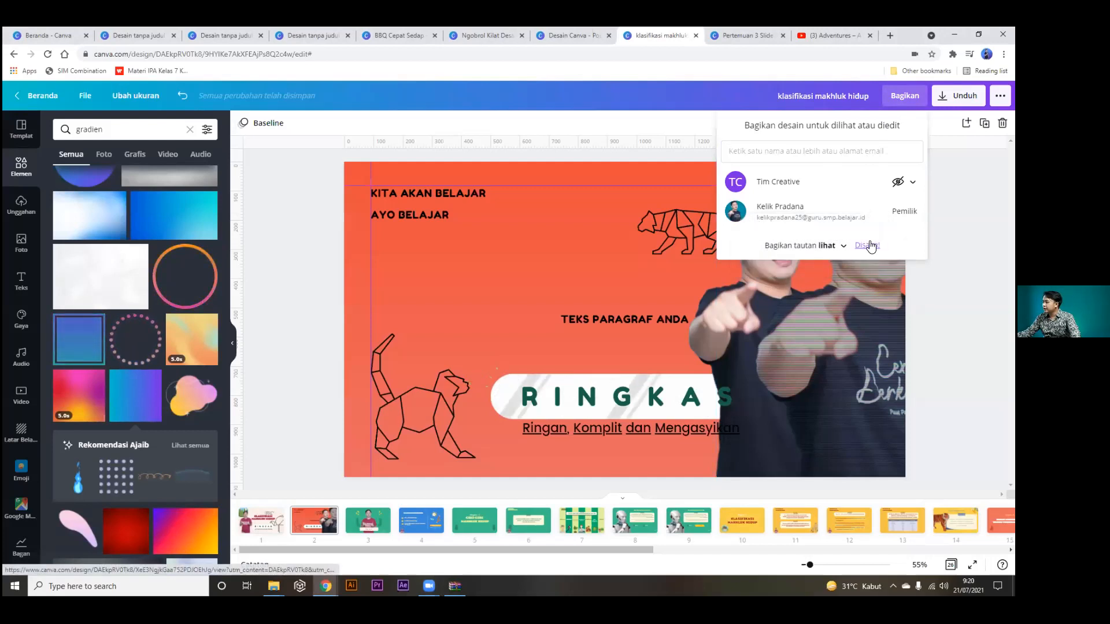
left_click(953, 187)
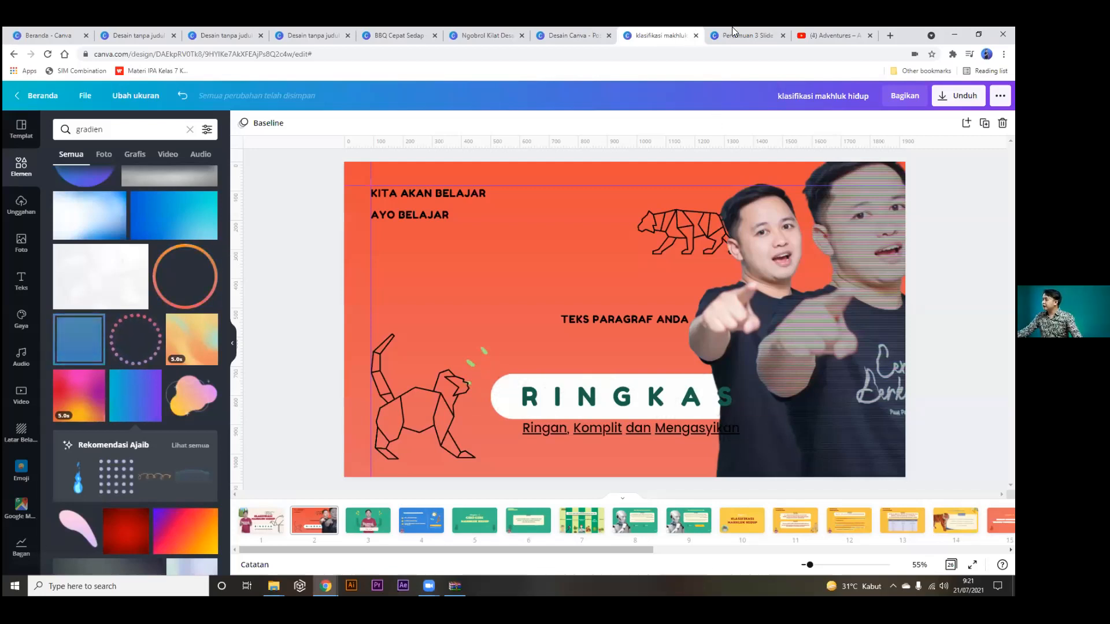
Search Google for 'indonesia' in a new browser tab.
left_click(890, 35)
left_click(448, 247)
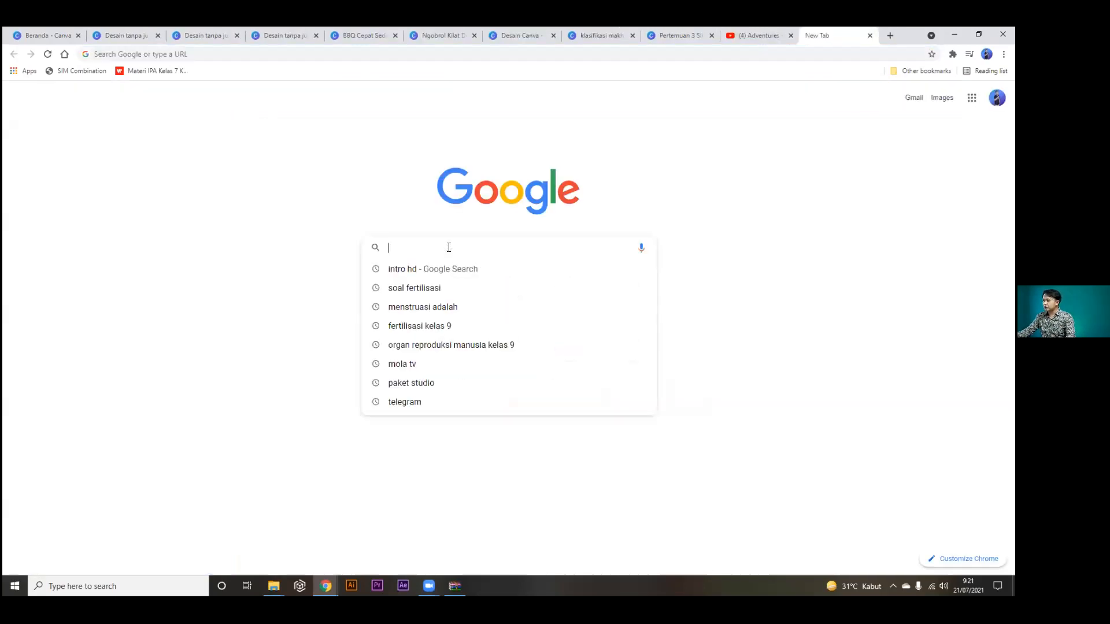
left_click(257, 225)
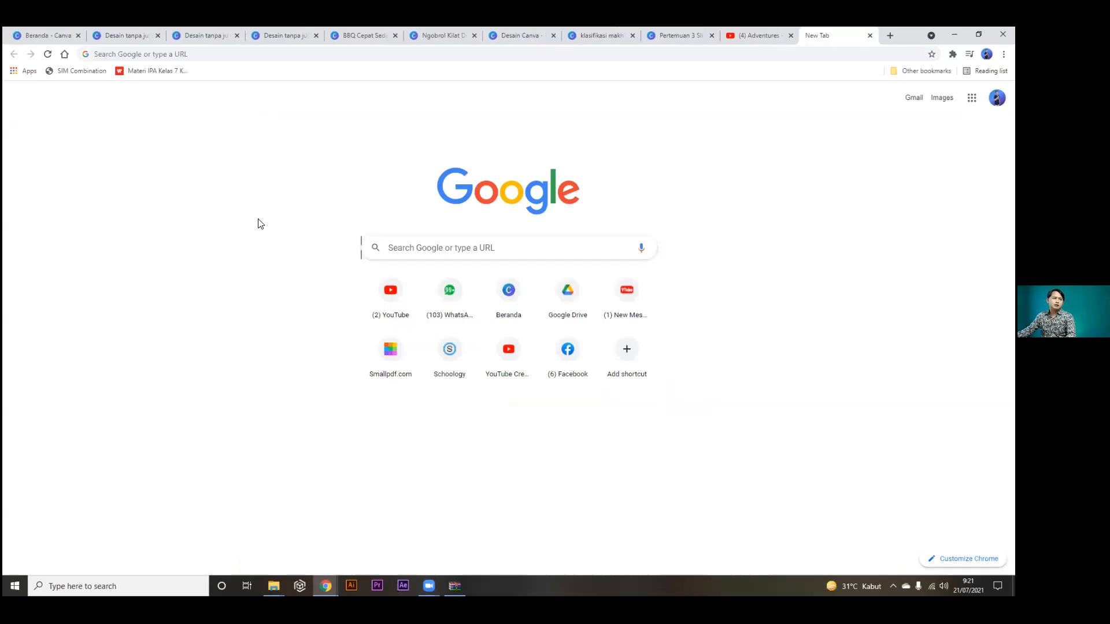
left_click(455, 246)
type("indonesia")
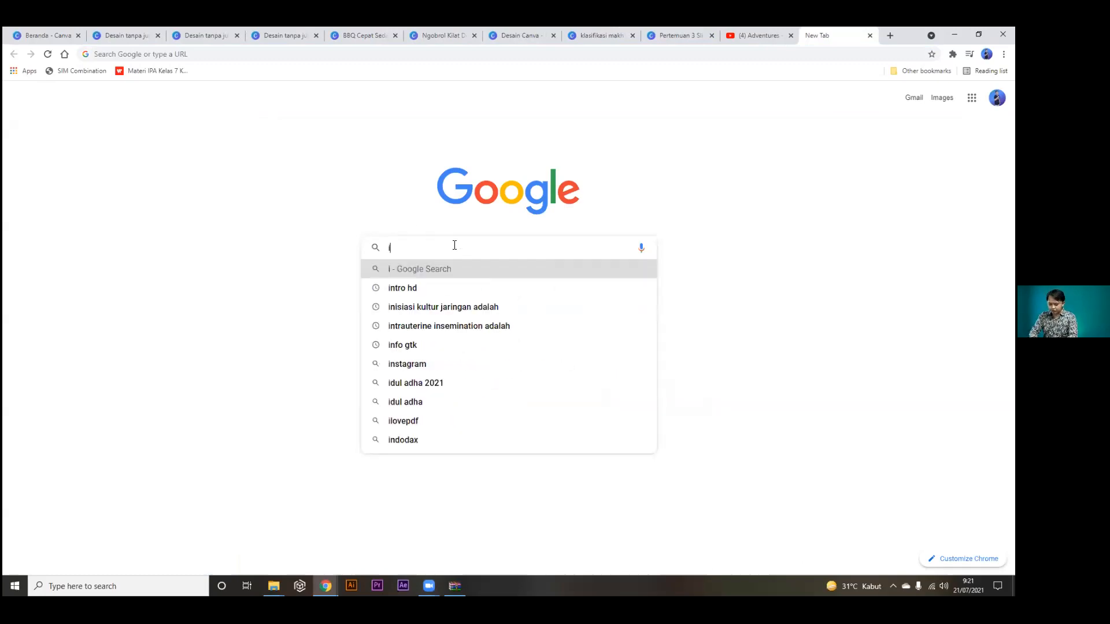
key("Return")
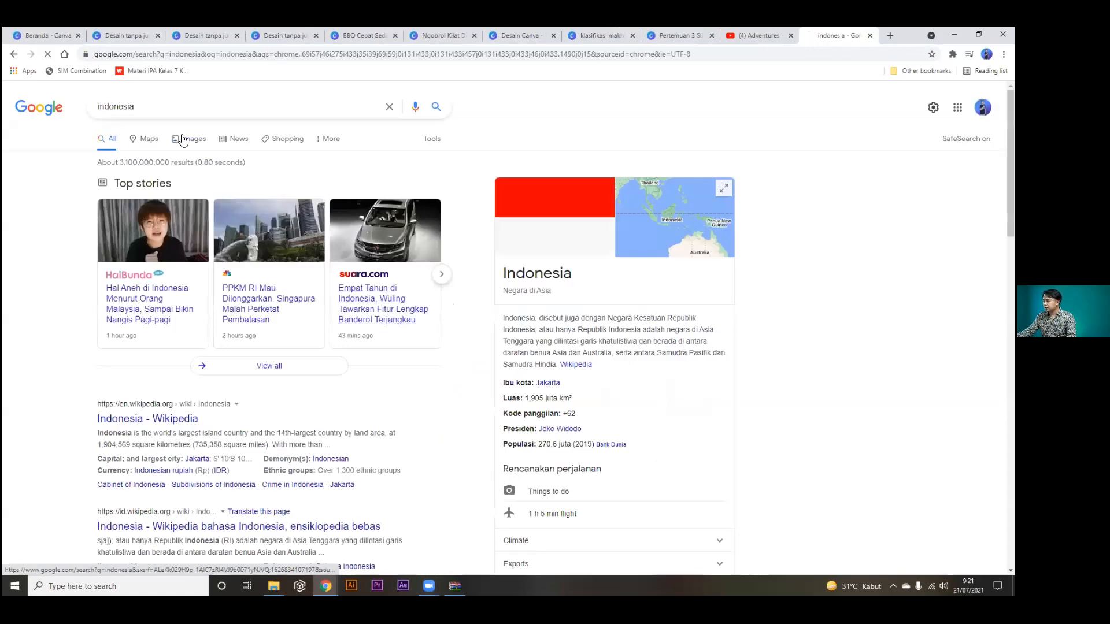
Copy the first Indonesia map from the image results and return to the Canva tab.
left_click(183, 140)
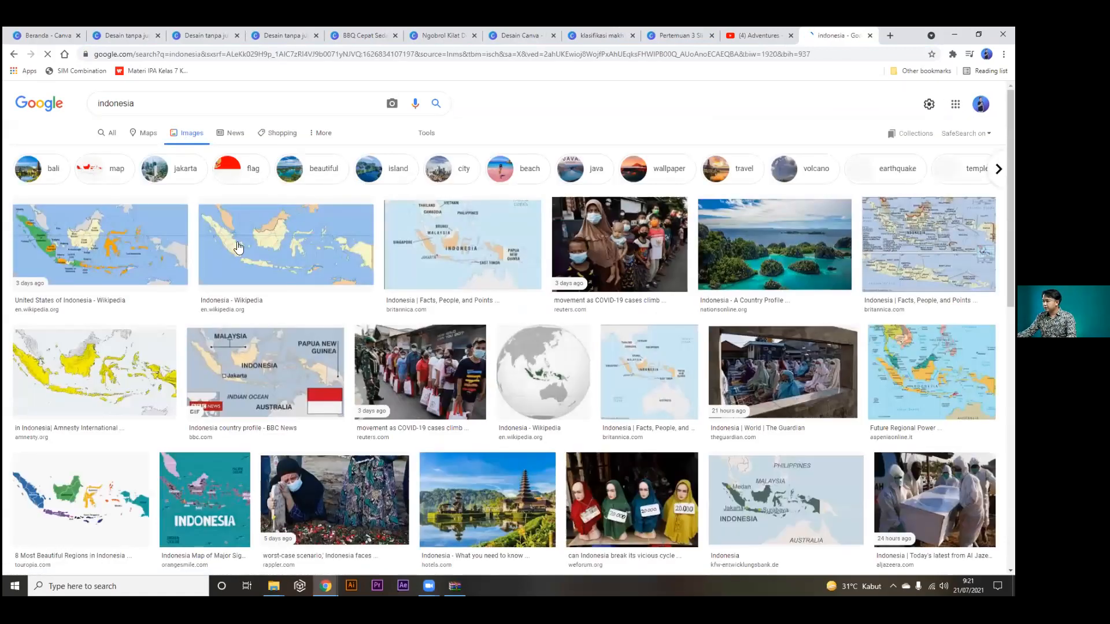
left_click(154, 237)
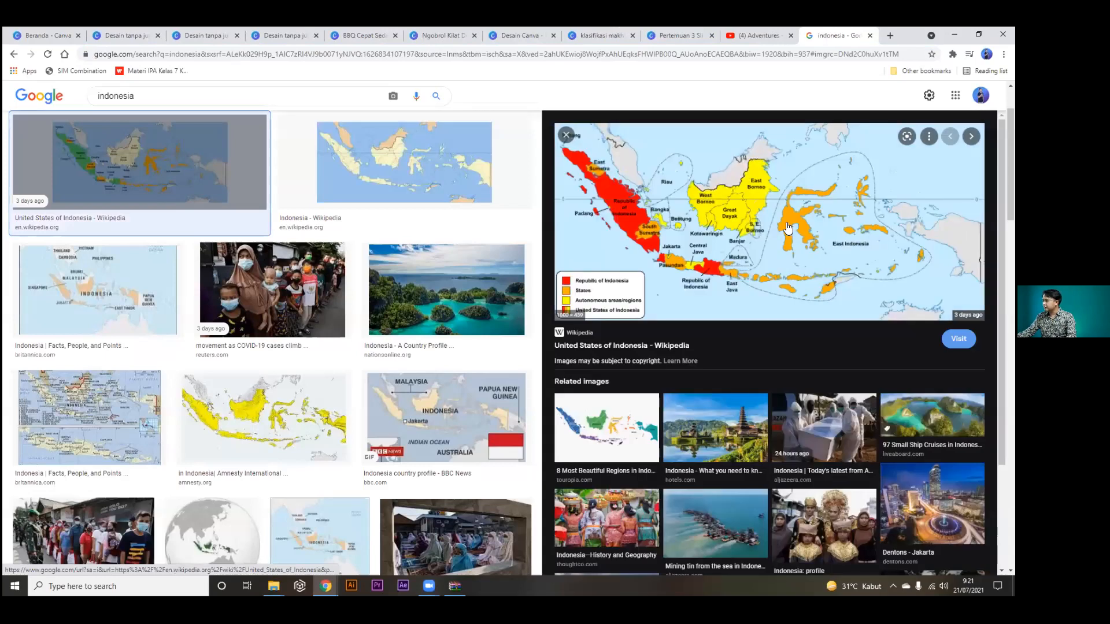
right_click(787, 227)
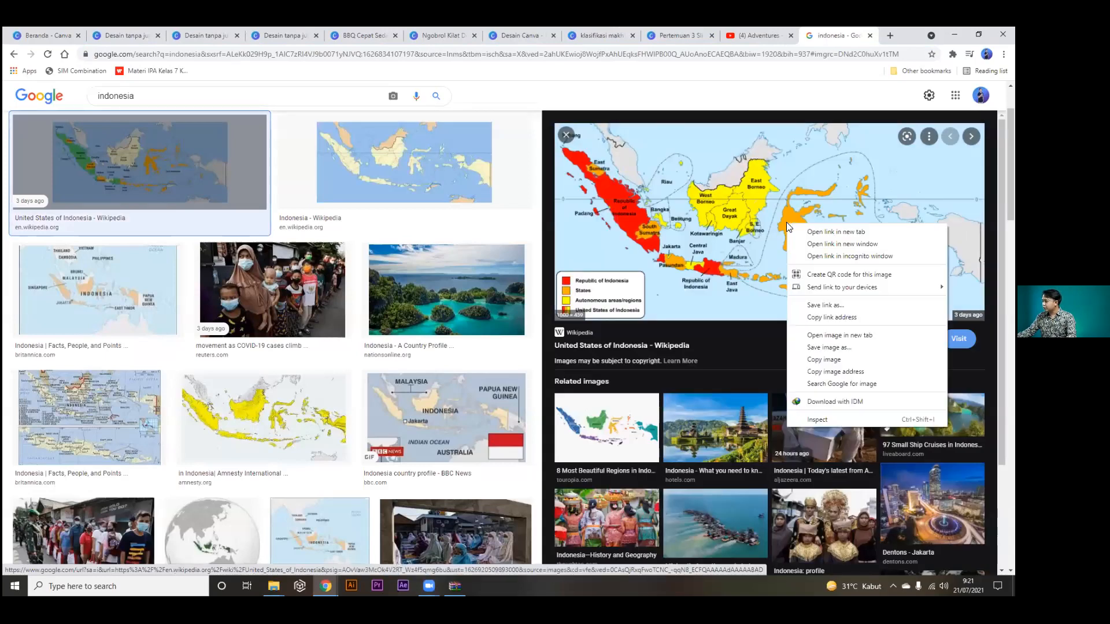
left_click(824, 360)
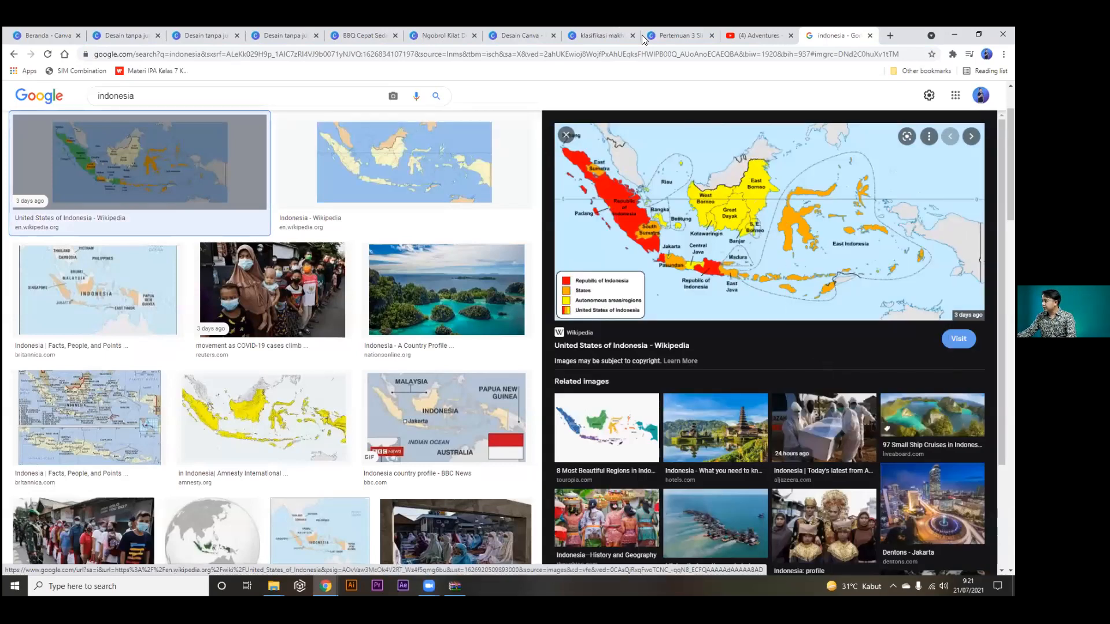
left_click(663, 35)
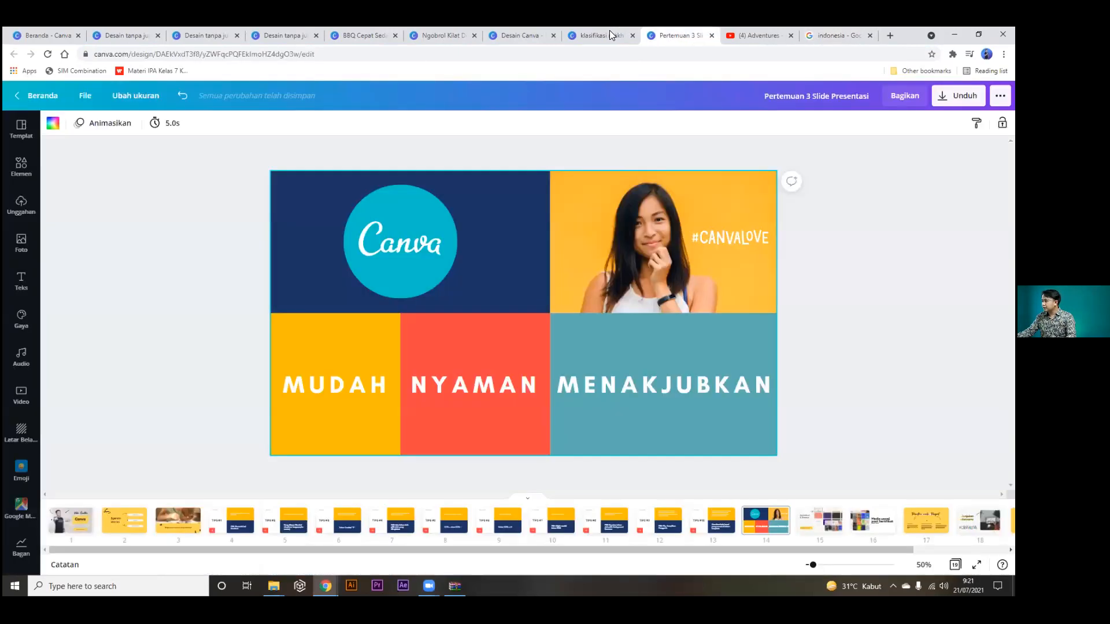
Paste the copied Indonesia map onto slide 2 and crop it down to Borneo.
left_click(609, 35)
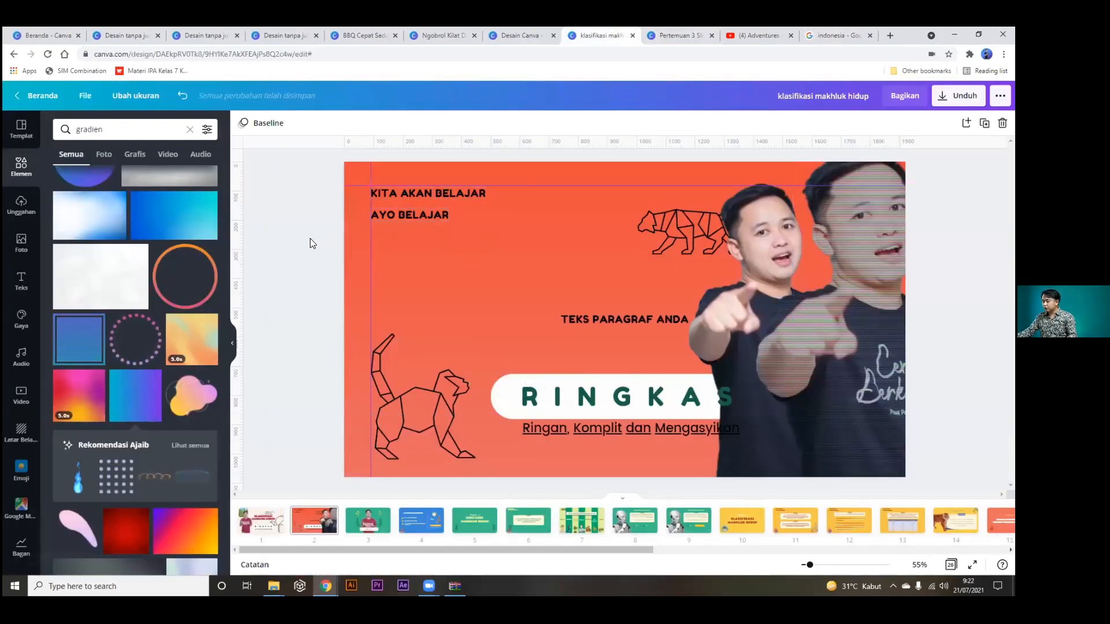
key("ctrl+v")
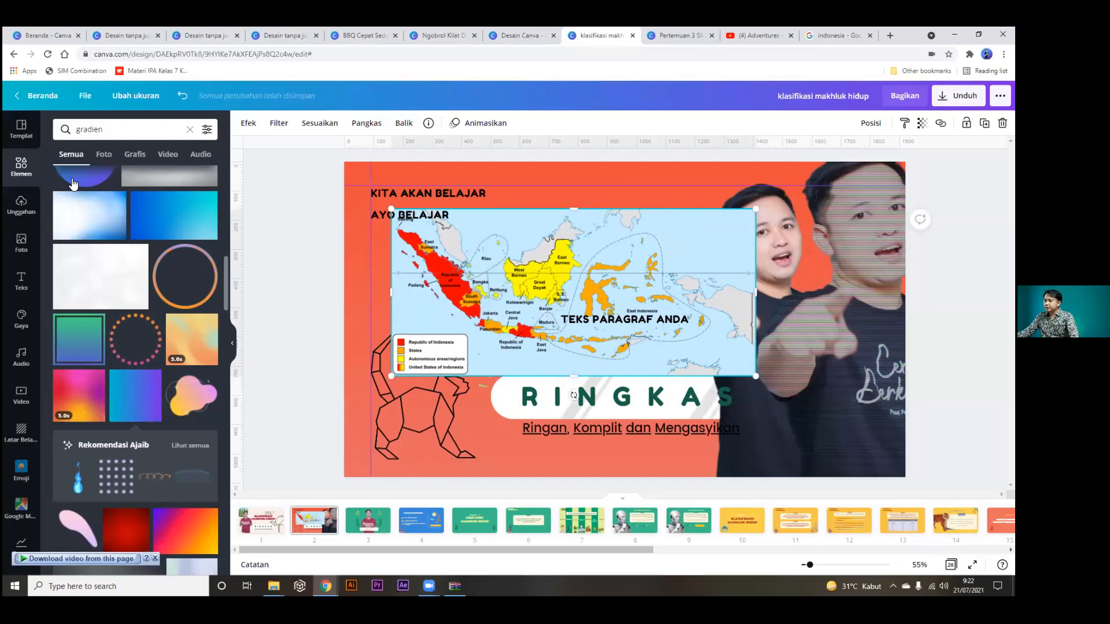
left_click(368, 123)
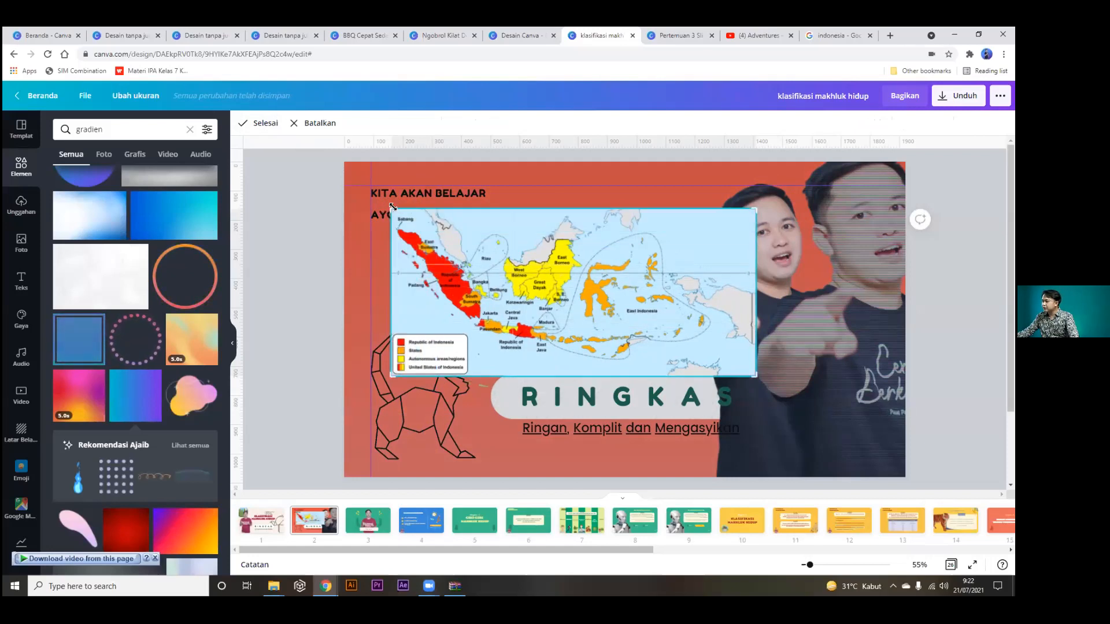
left_click_drag(394, 207, 500, 209)
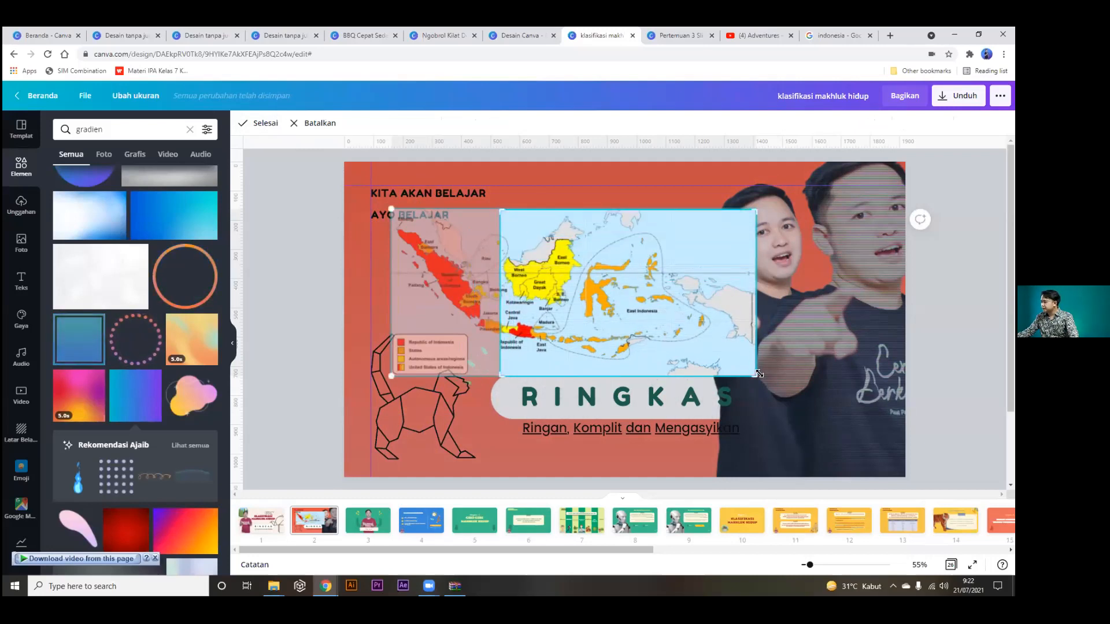
left_click_drag(756, 376, 586, 314)
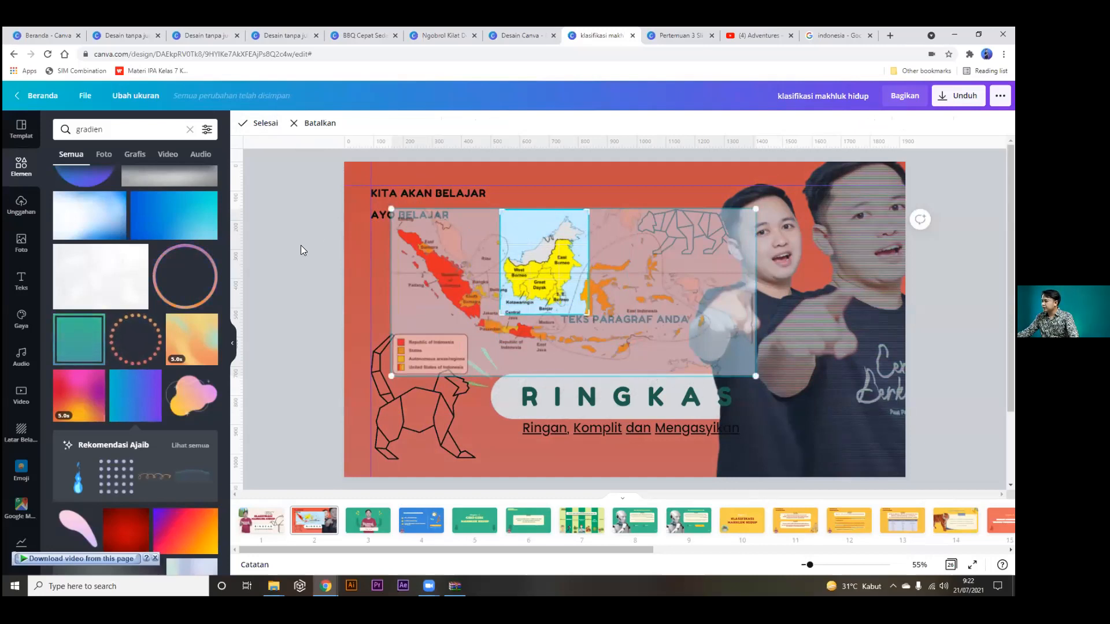
left_click(253, 128)
Reposition the map, undo an enlargement, then delete it and restore it with Ctrl+Z.
left_click_drag(558, 291, 428, 317)
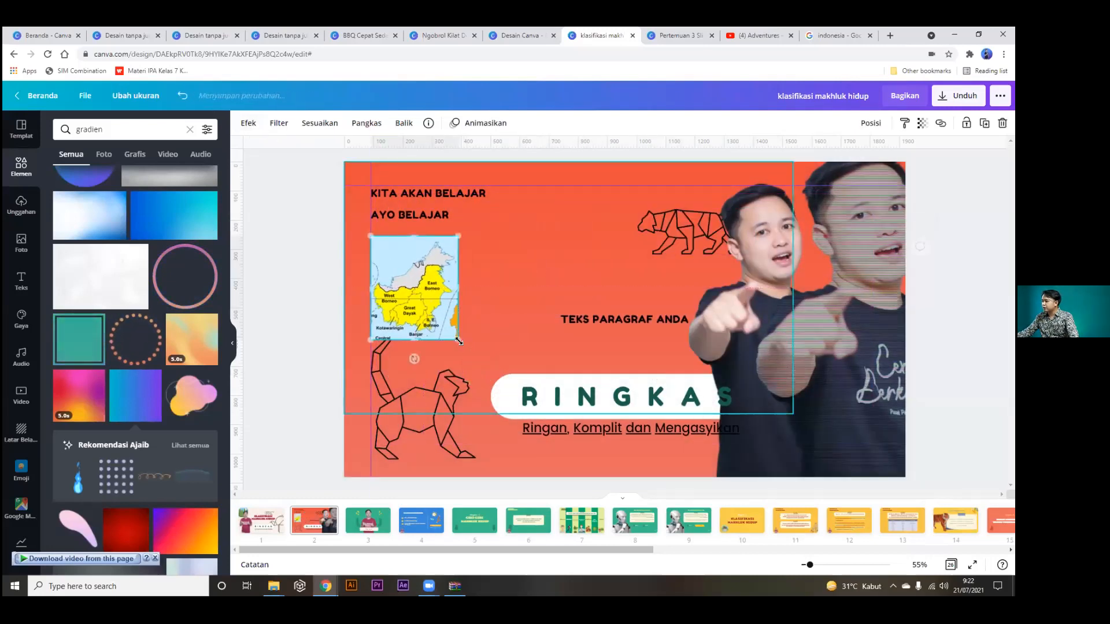
left_click_drag(514, 372, 636, 442)
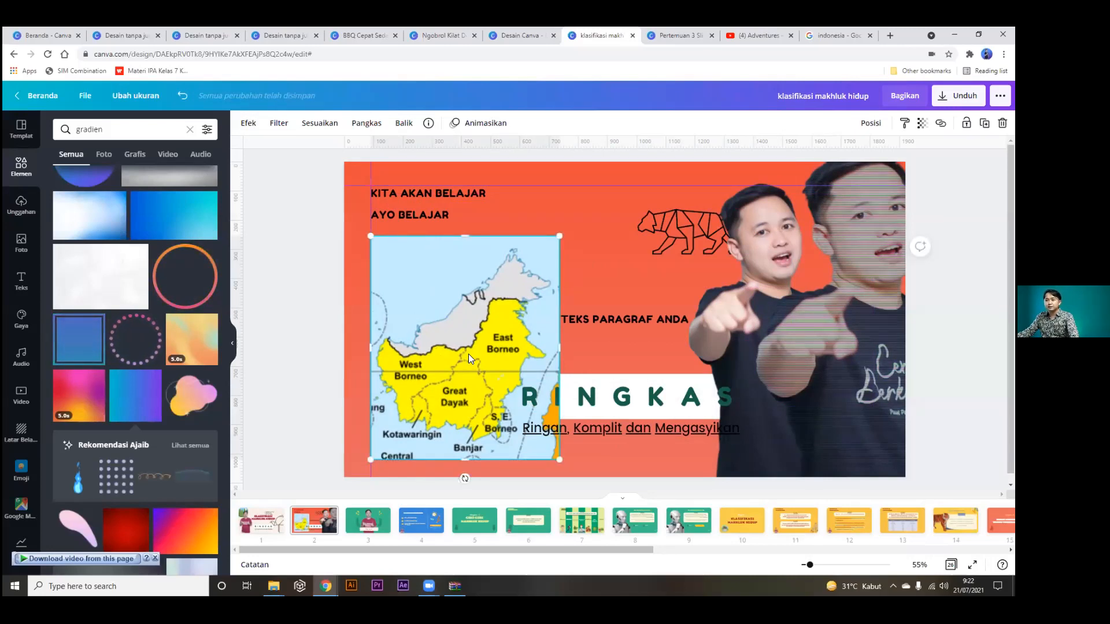
key("ctrl+z")
key("ctrl+z")
key("ctrl+z")
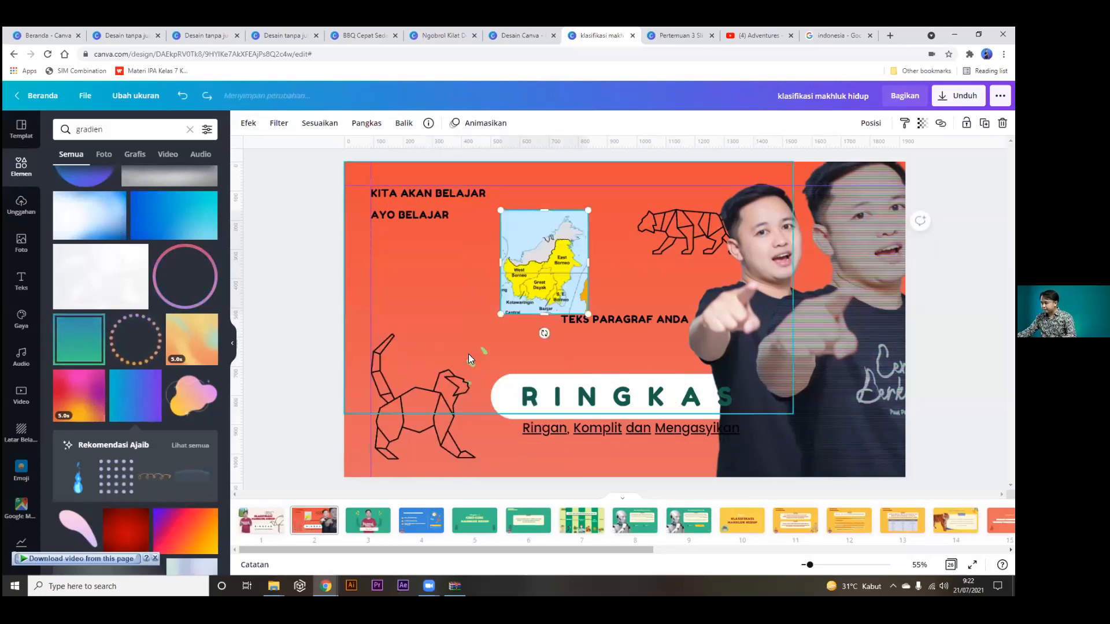
left_click_drag(520, 255, 567, 293)
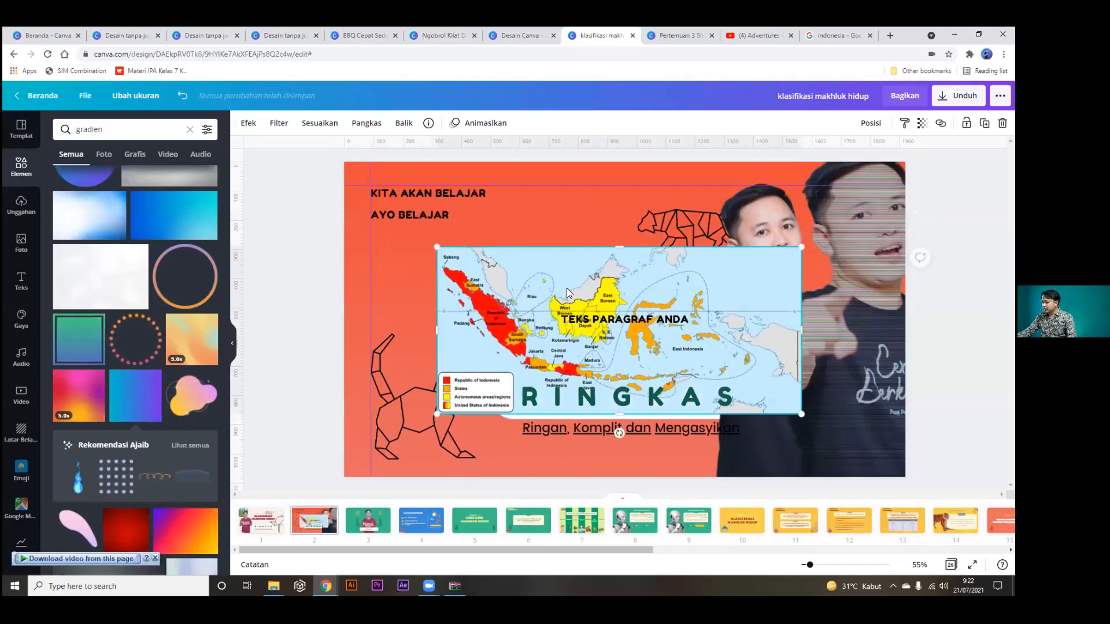
key("Delete")
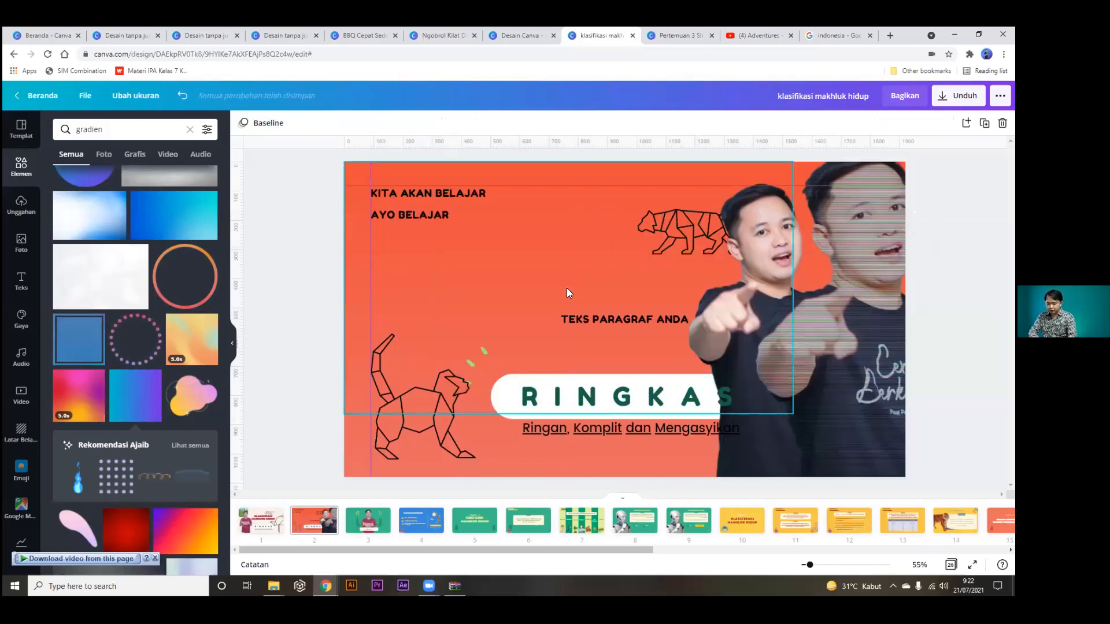
key("ctrl+z")
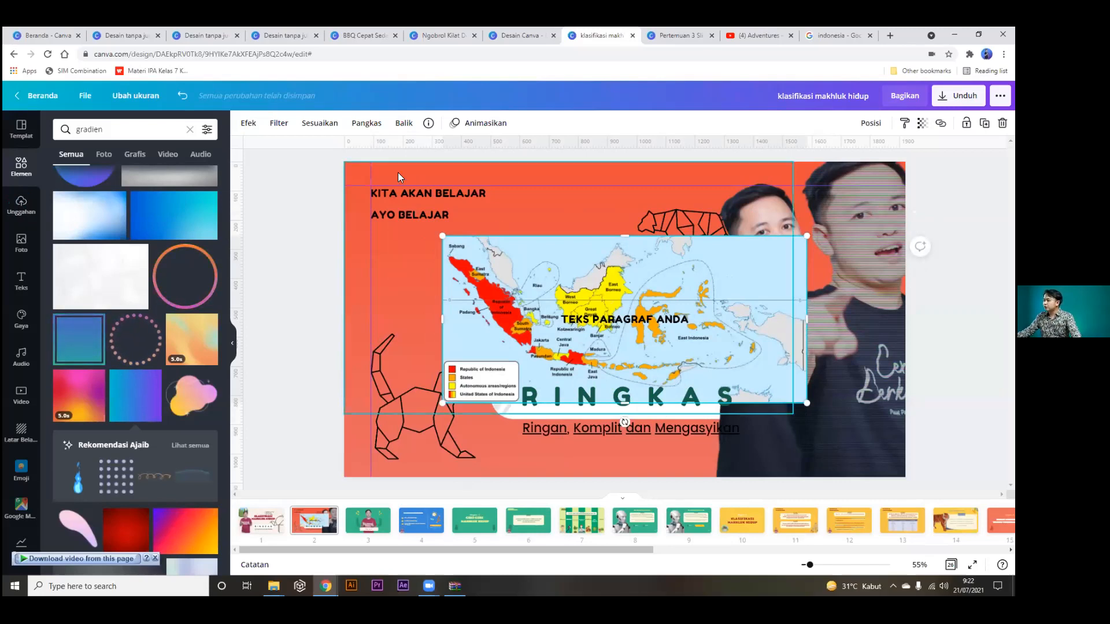
Crop the map to Sumatra, enlarge it under AYO BELAJAR, then delete it.
left_click(365, 126)
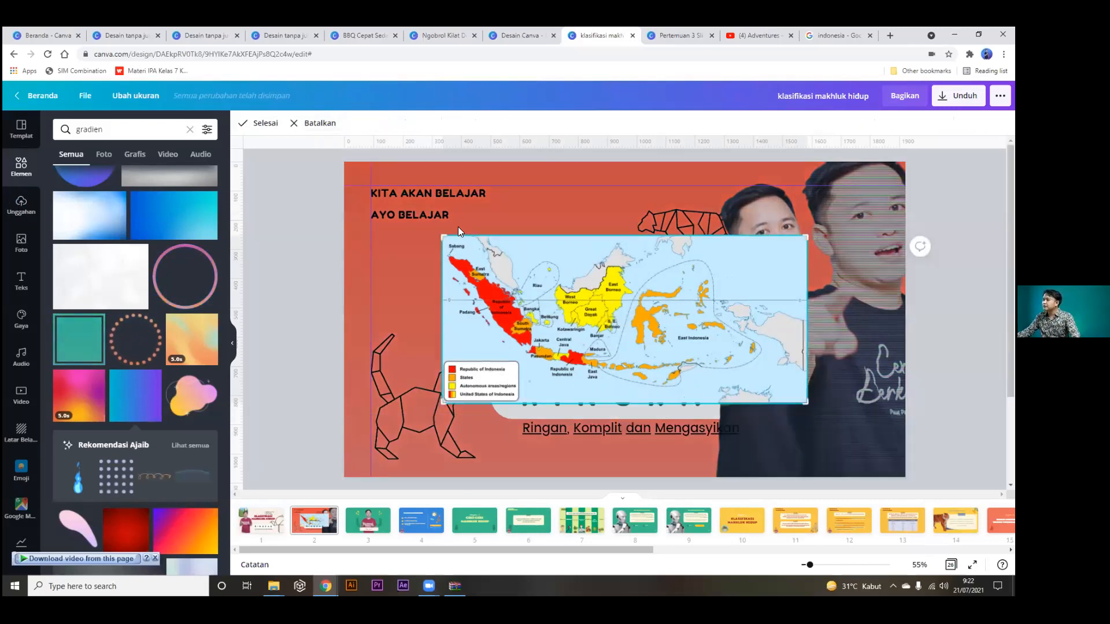
left_click_drag(440, 232, 441, 236)
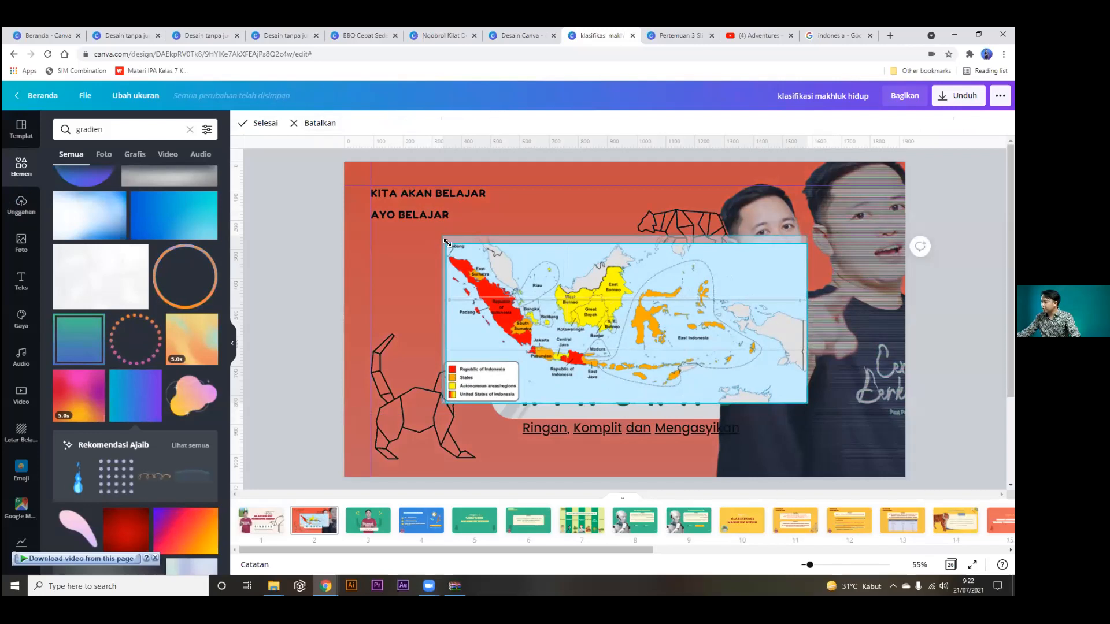
left_click_drag(741, 391, 538, 354)
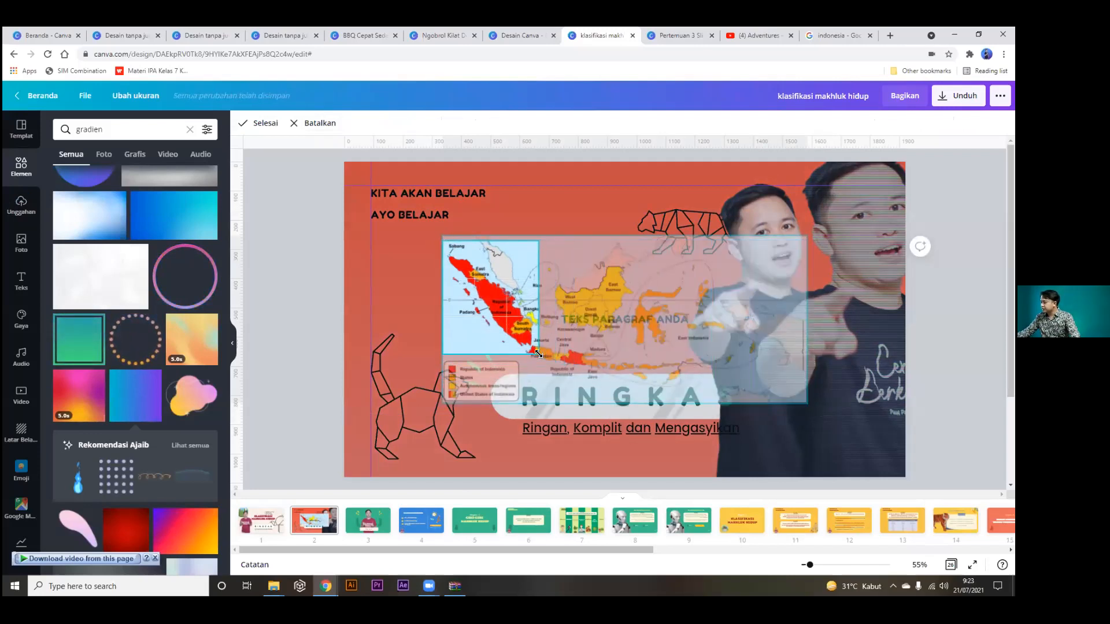
left_click(254, 123)
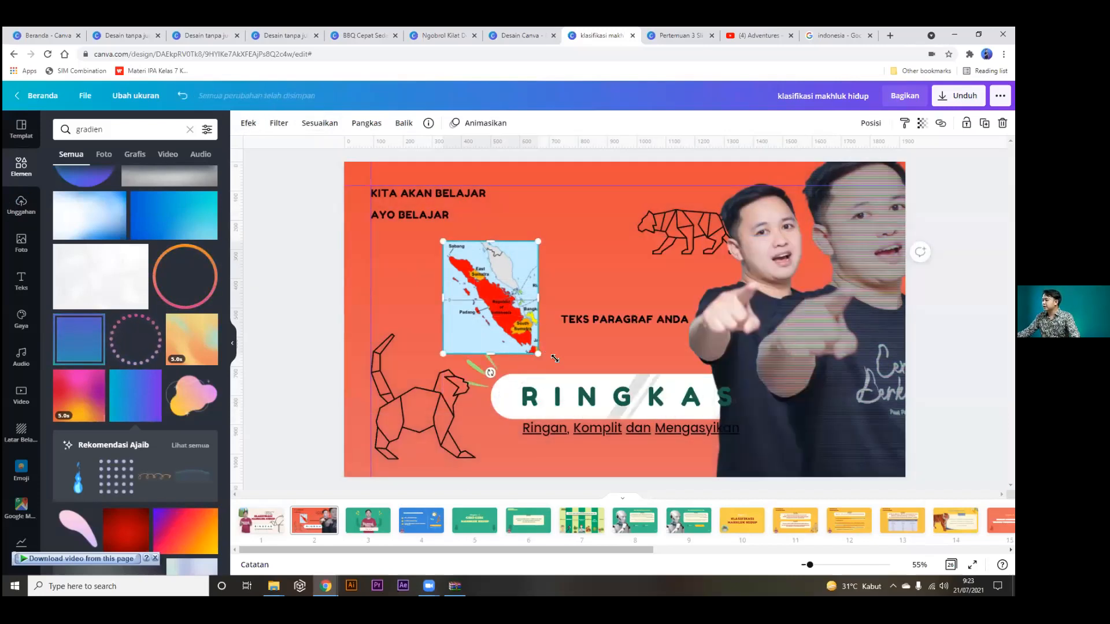
left_click_drag(555, 359, 596, 419)
left_click_drag(525, 282, 432, 274)
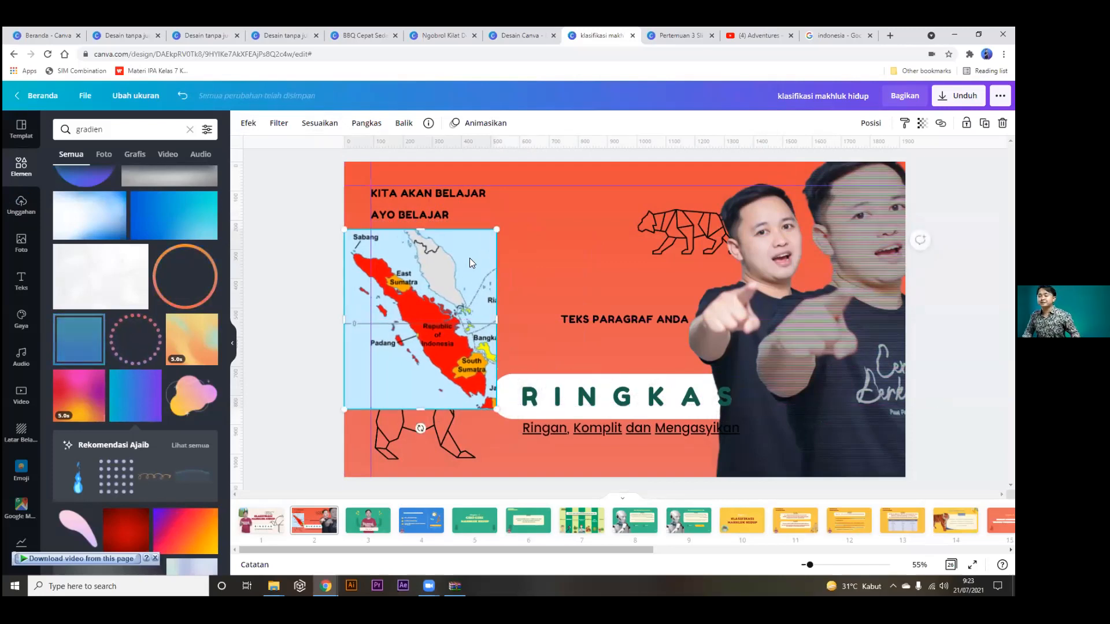
key("Delete")
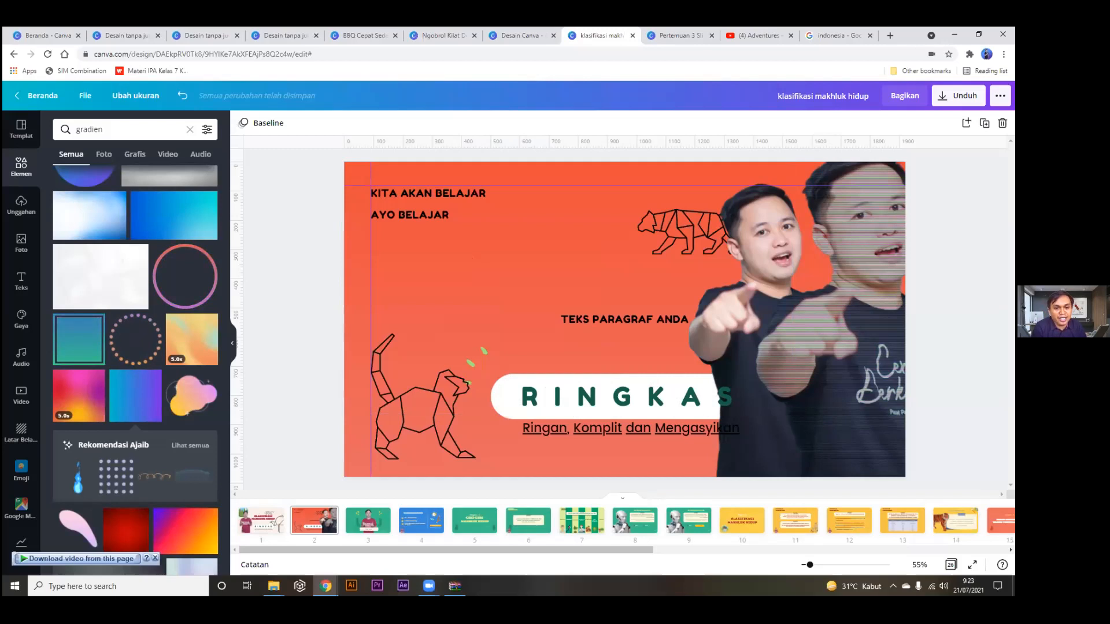
Search Google Images for 'tanda tangan' and preview the third signature image.
left_click(831, 34)
left_click_drag(167, 103, 87, 96)
type("tanda")
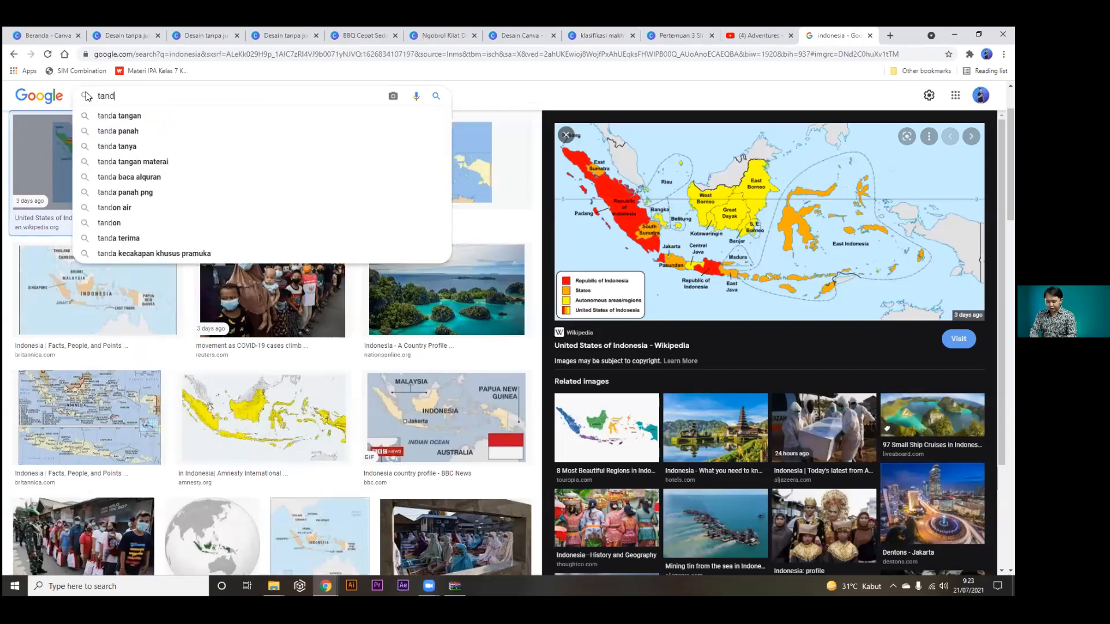
type(" tangan")
key("Return")
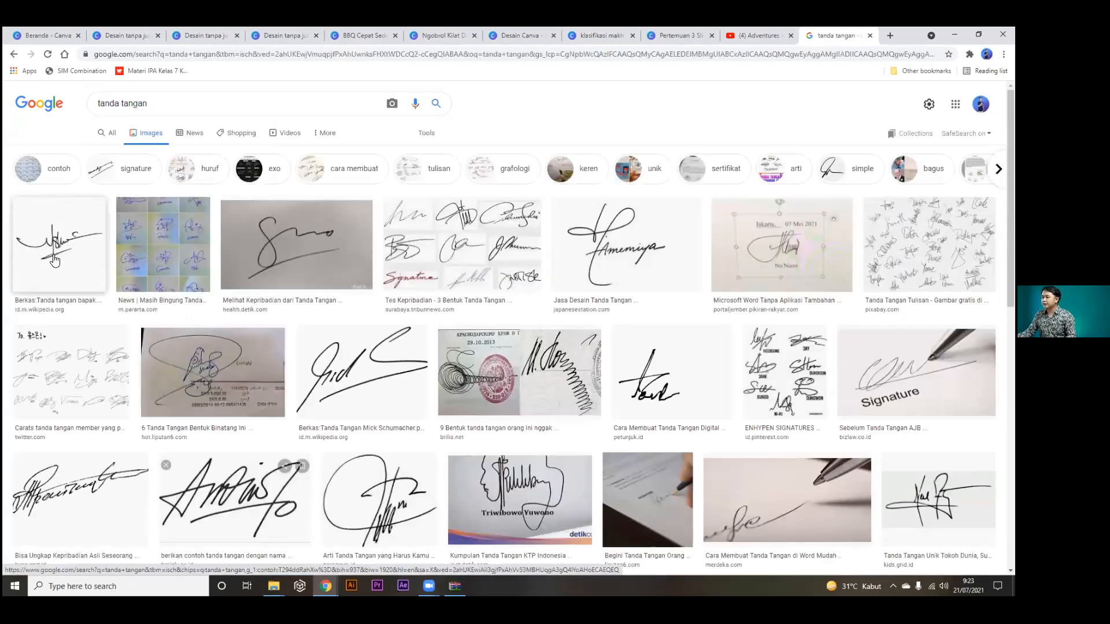
left_click(47, 258)
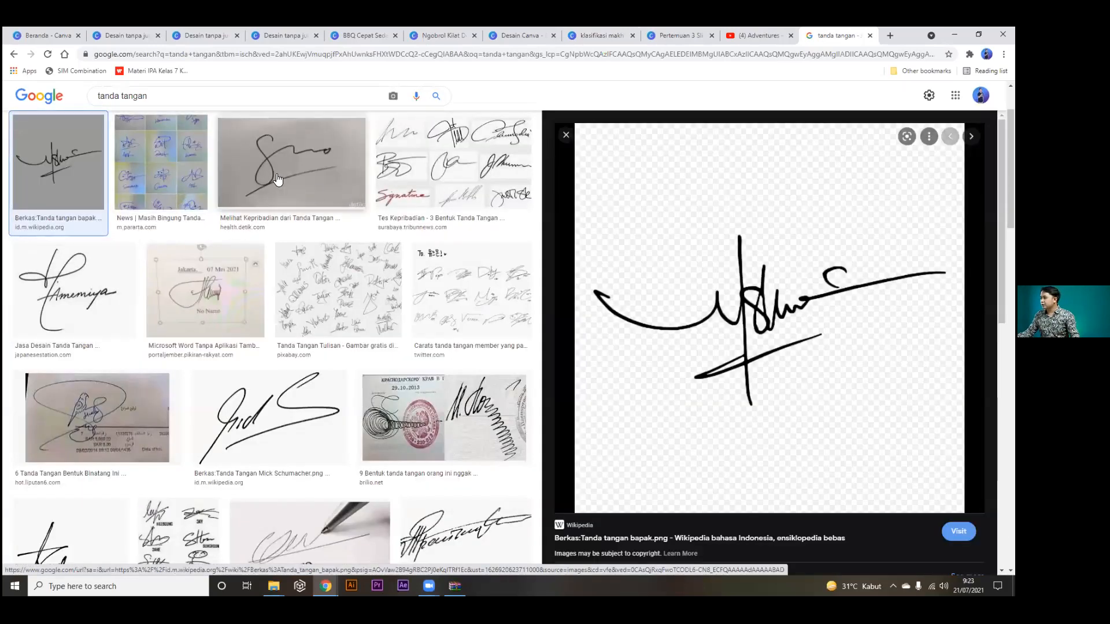
left_click(283, 178)
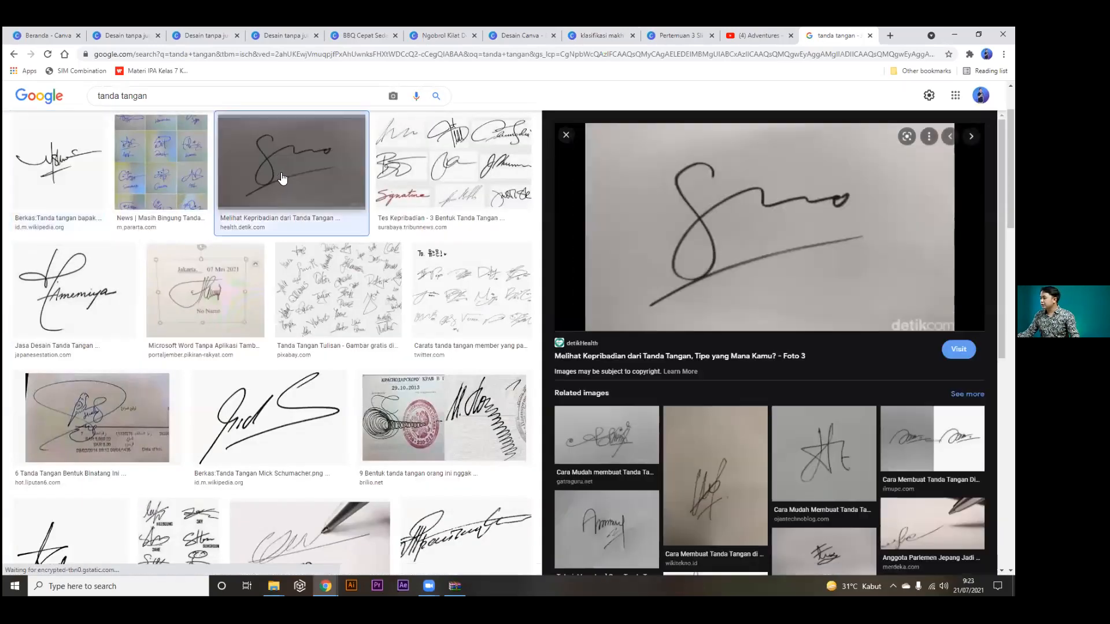
Save the signature image as a JPEG in Downloads and show it in its folder.
right_click(779, 209)
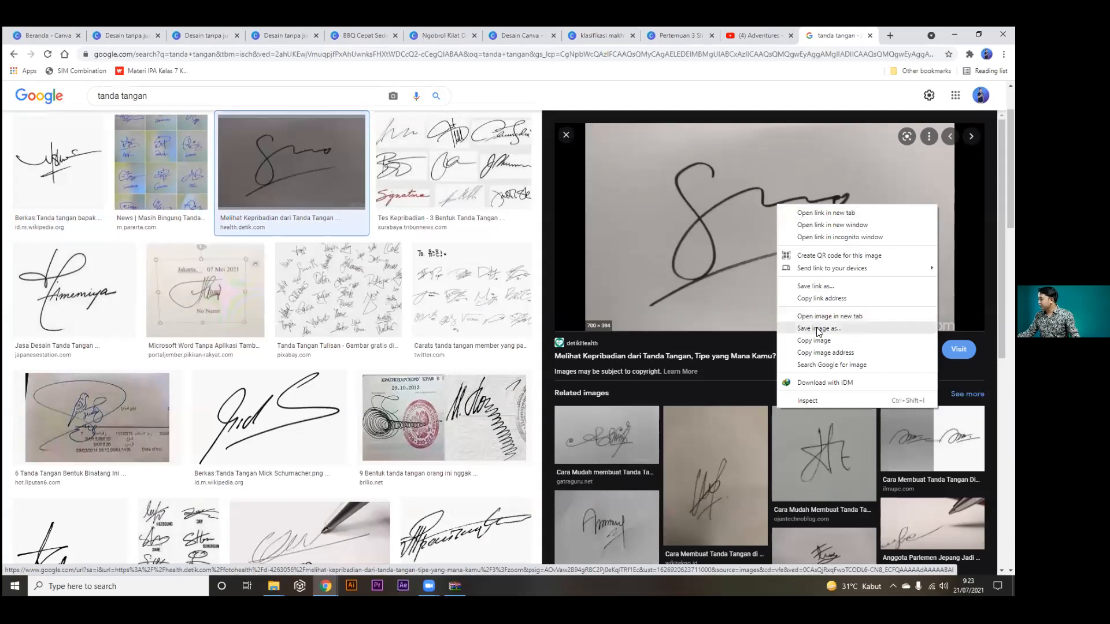
left_click(816, 329)
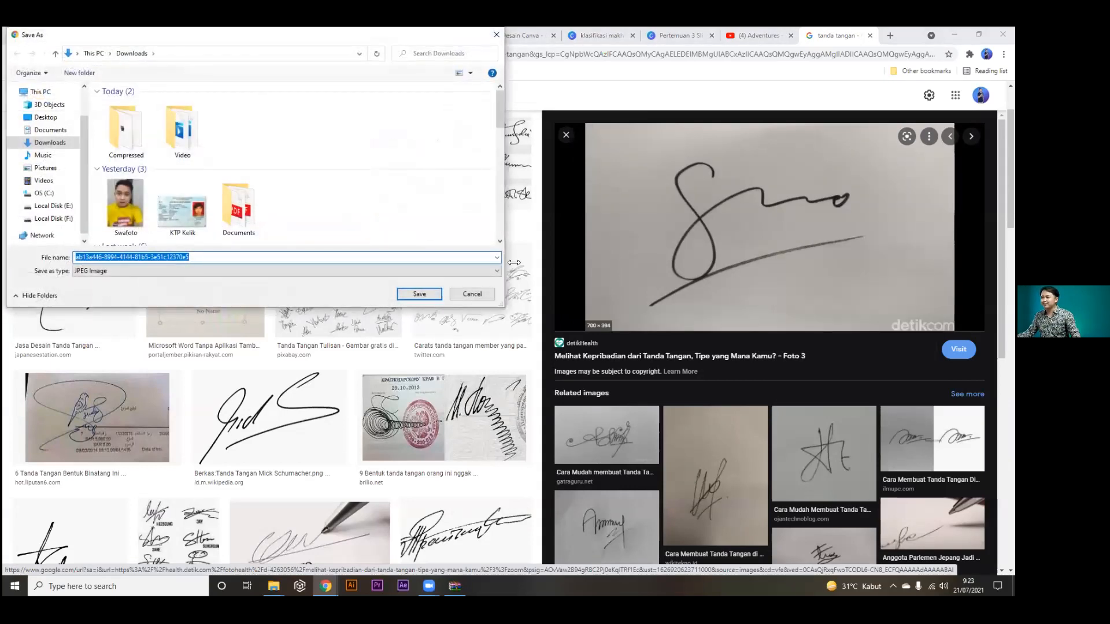
left_click(419, 294)
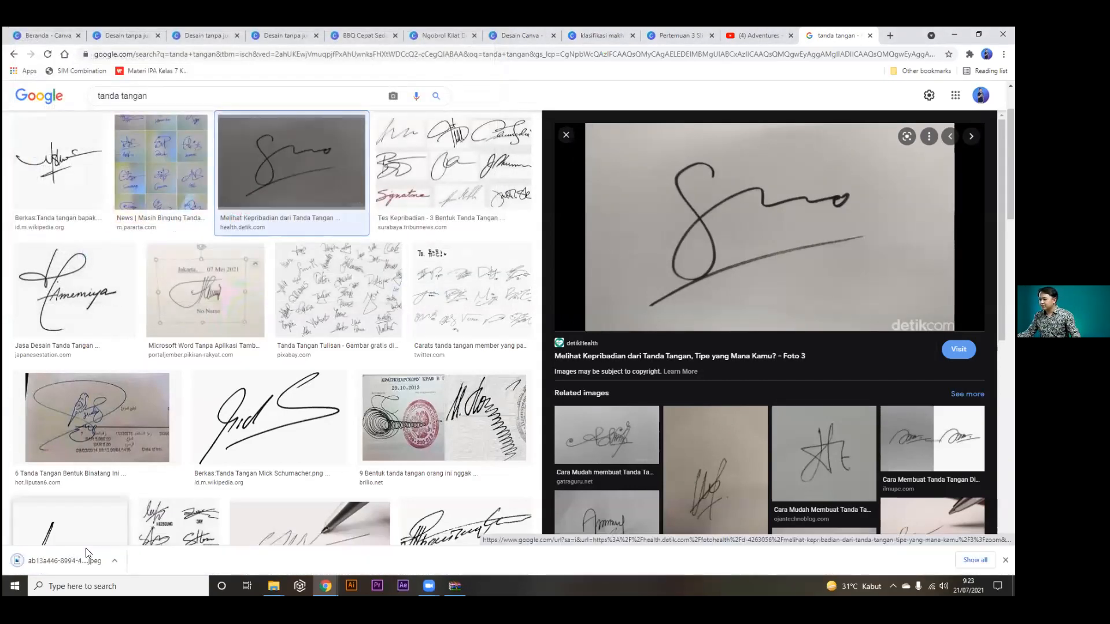
left_click(113, 558)
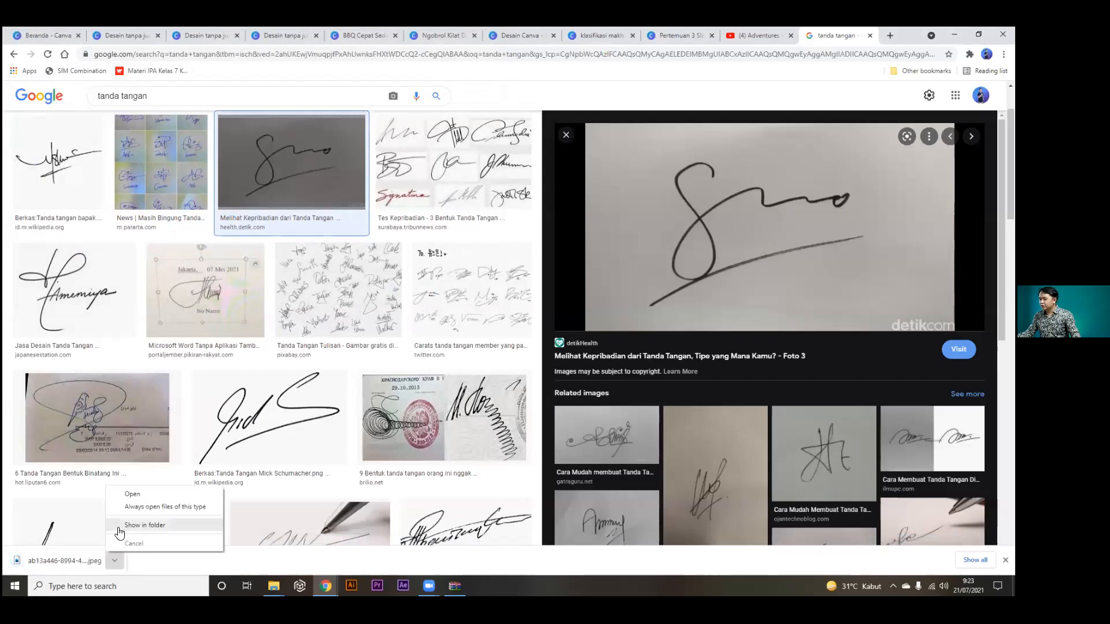
left_click(145, 525)
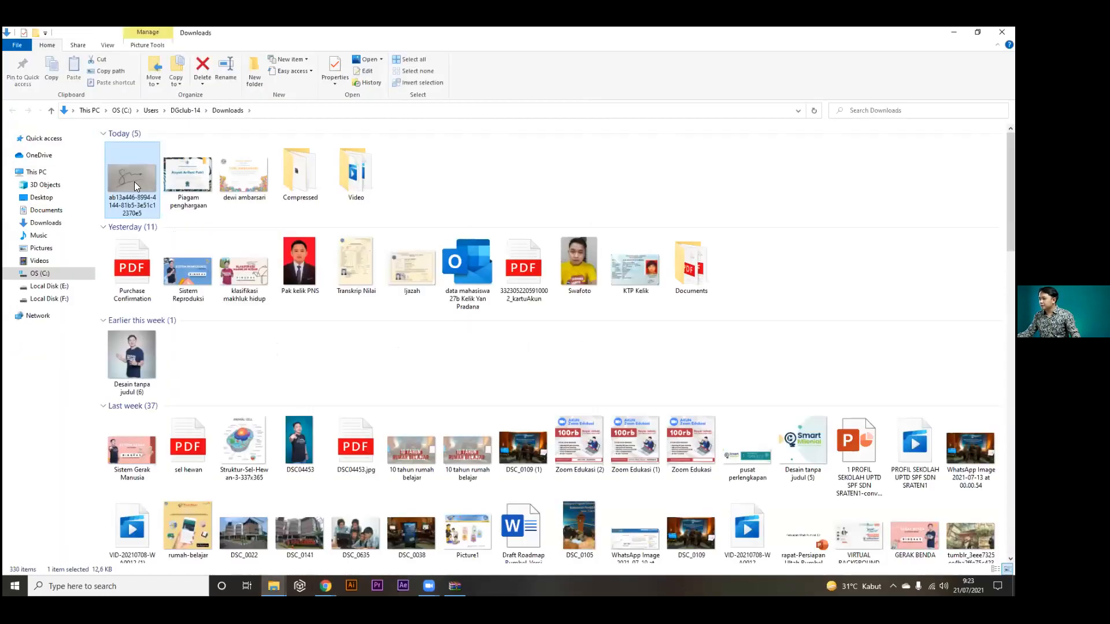
left_click(325, 586)
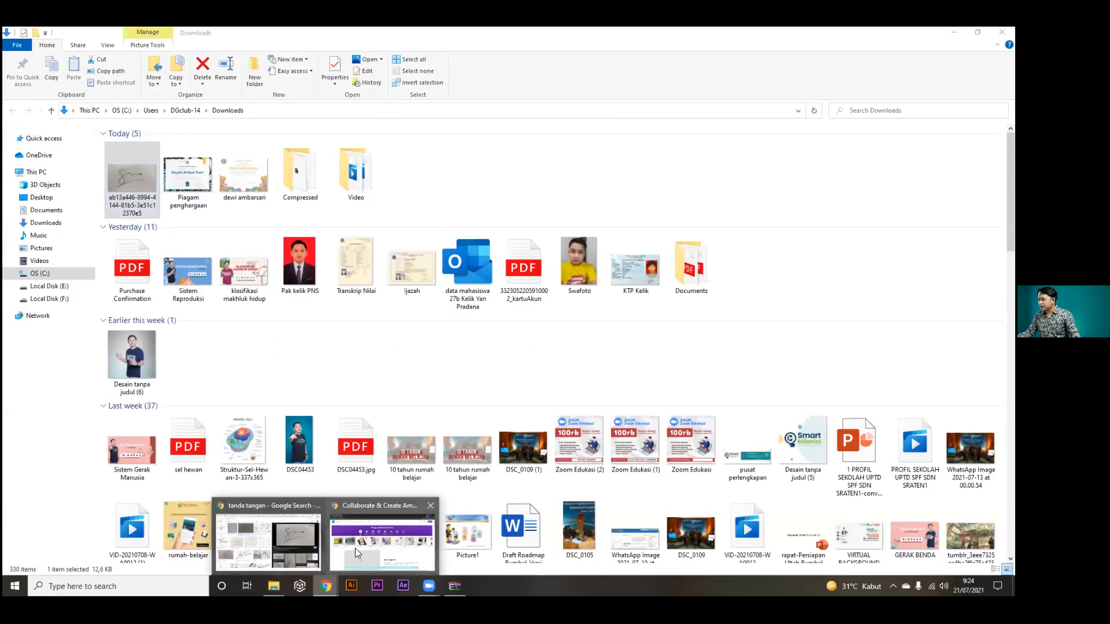
left_click(306, 545)
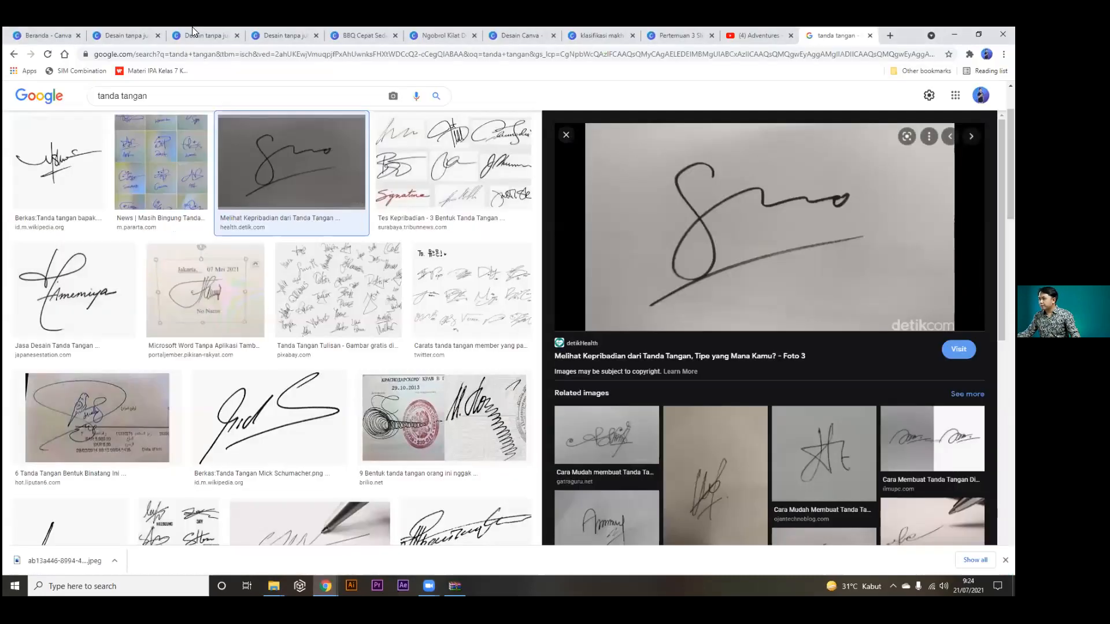
left_click(191, 27)
left_click(271, 27)
Switch to the Desain Canva webinar poster and delete its old signature.
left_click(370, 26)
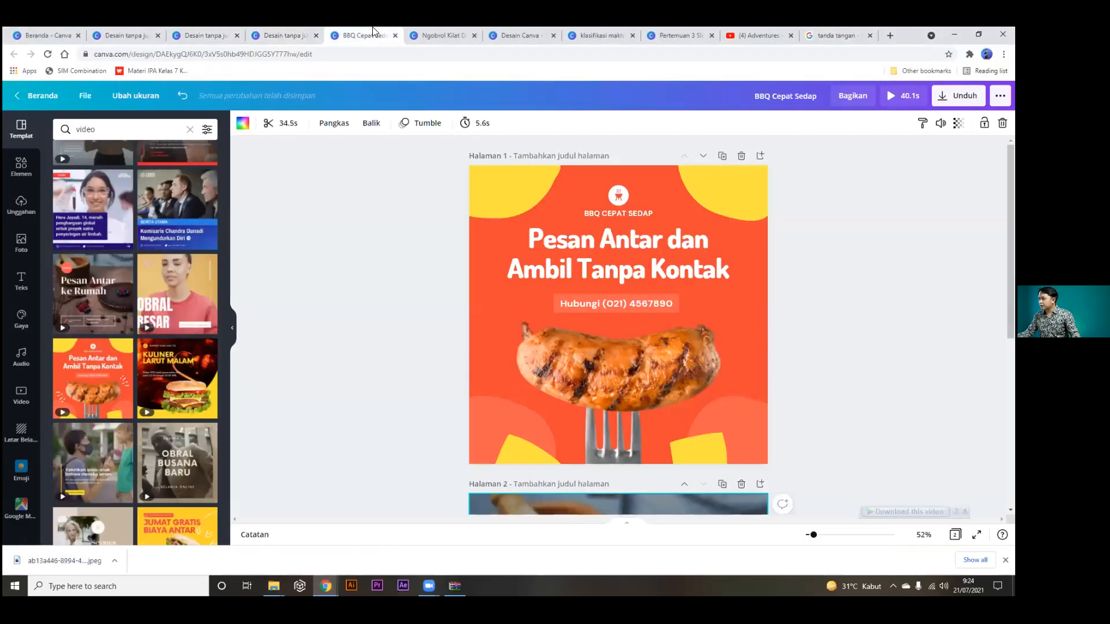
left_click(441, 29)
left_click(510, 32)
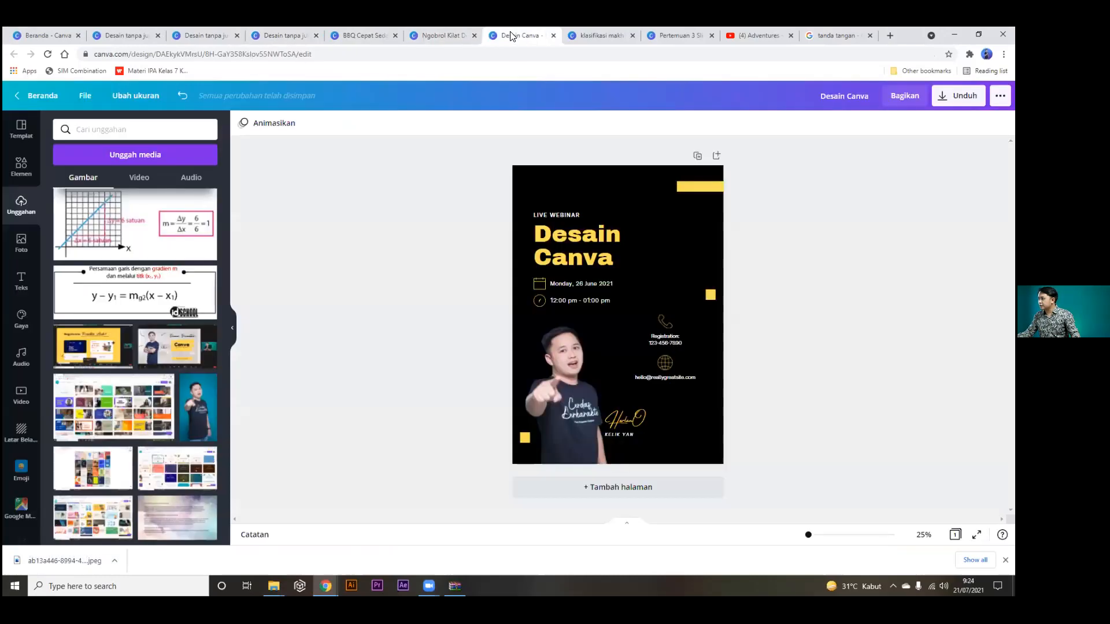
left_click(119, 41)
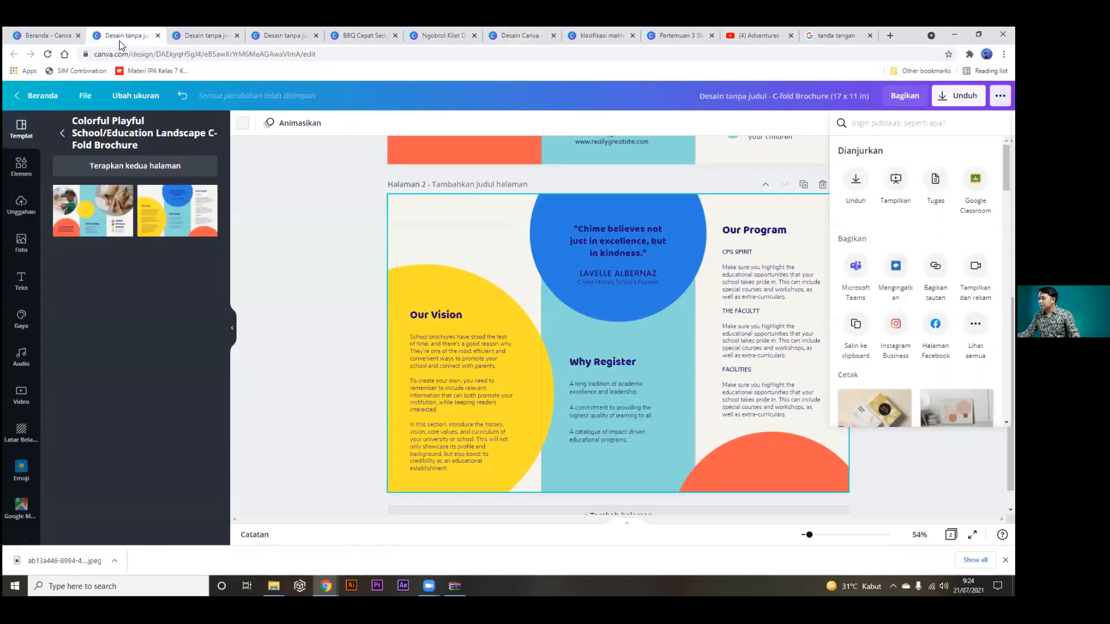
left_click(522, 38)
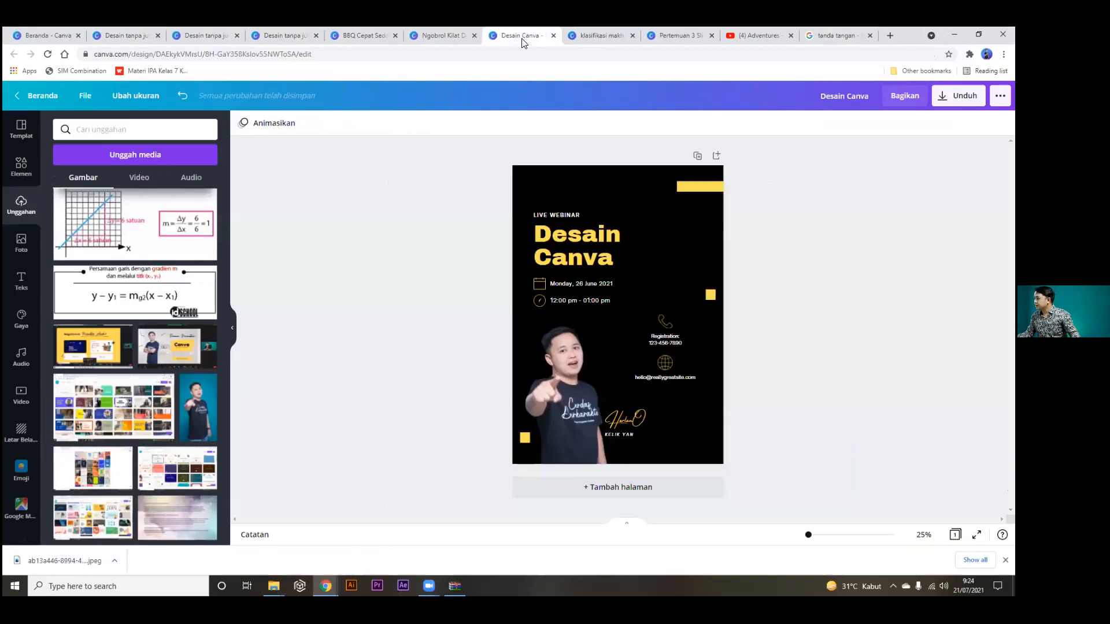
left_click(617, 409)
key("Delete")
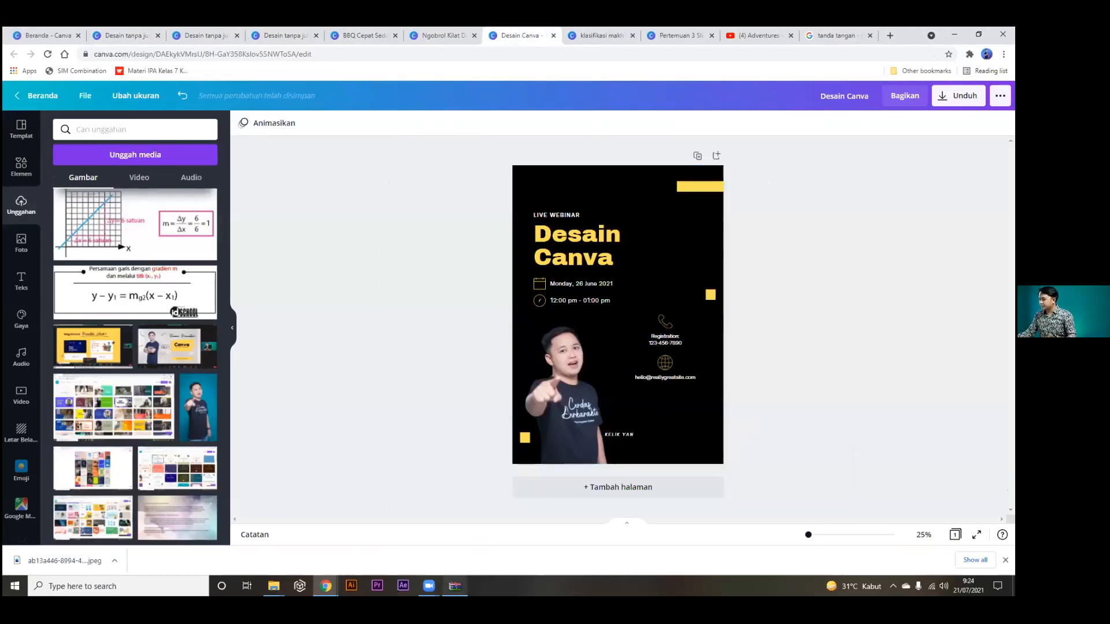
Drag the downloaded signature JPEG from Downloads onto the poster over the email line.
mouse_move(273, 586)
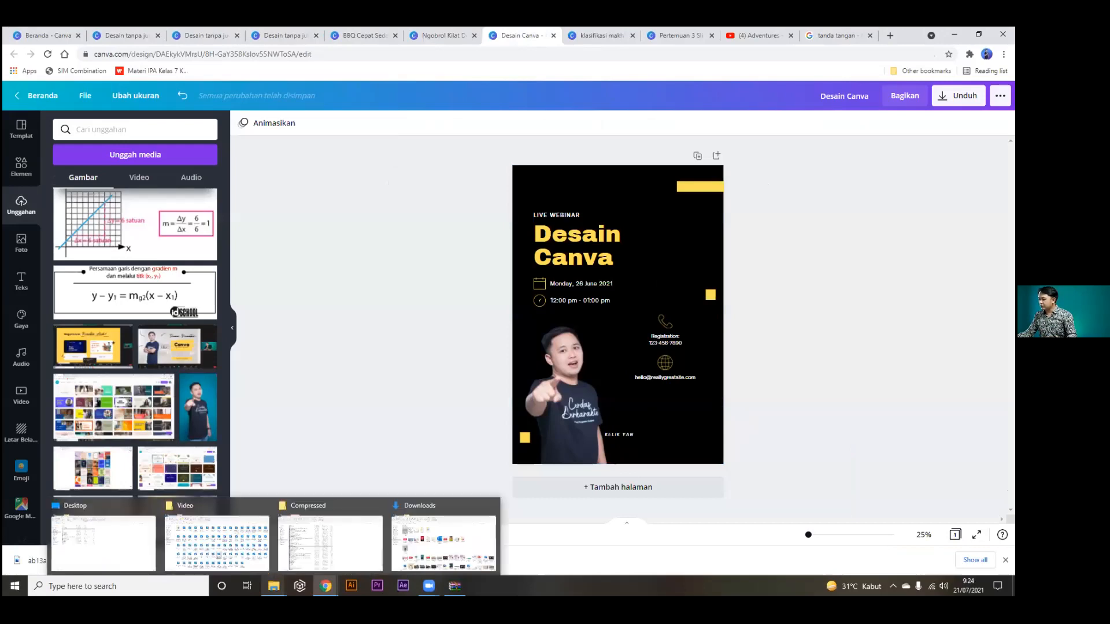
left_click(409, 556)
mouse_move(124, 168)
left_mouse_down()
mouse_move(324, 584)
mouse_move(297, 547)
mouse_move(627, 420)
left_mouse_up()
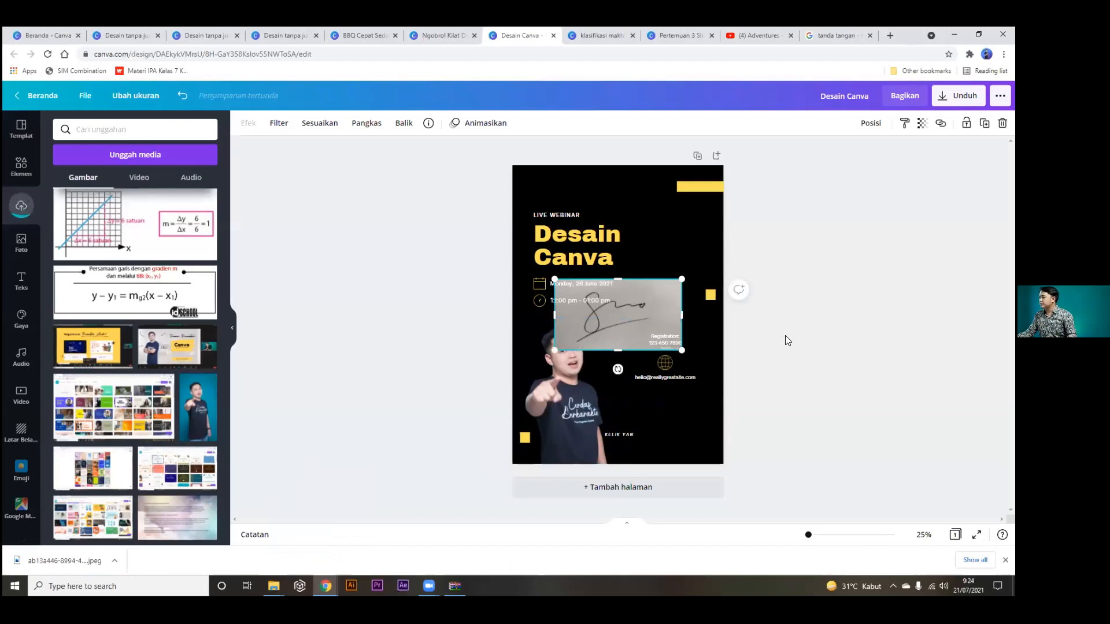
mouse_move(644, 318)
left_mouse_down()
mouse_move(654, 376)
mouse_move(666, 370)
mouse_move(656, 382)
left_mouse_up()
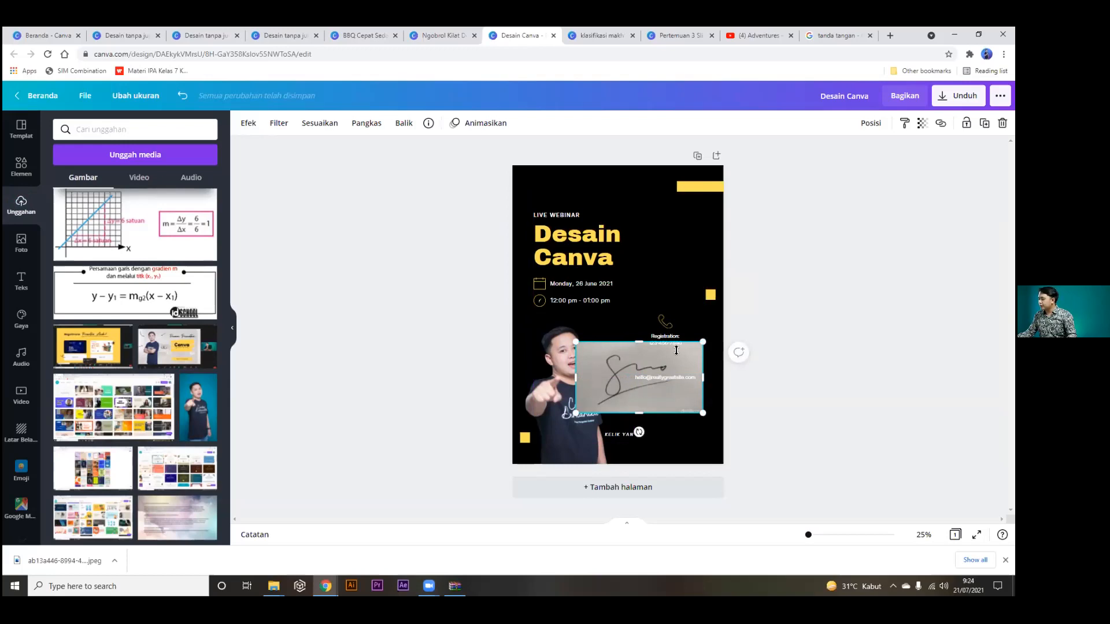
Remove the signature's background with Penghapus Latar Belakang and move it over the email line.
left_click(248, 125)
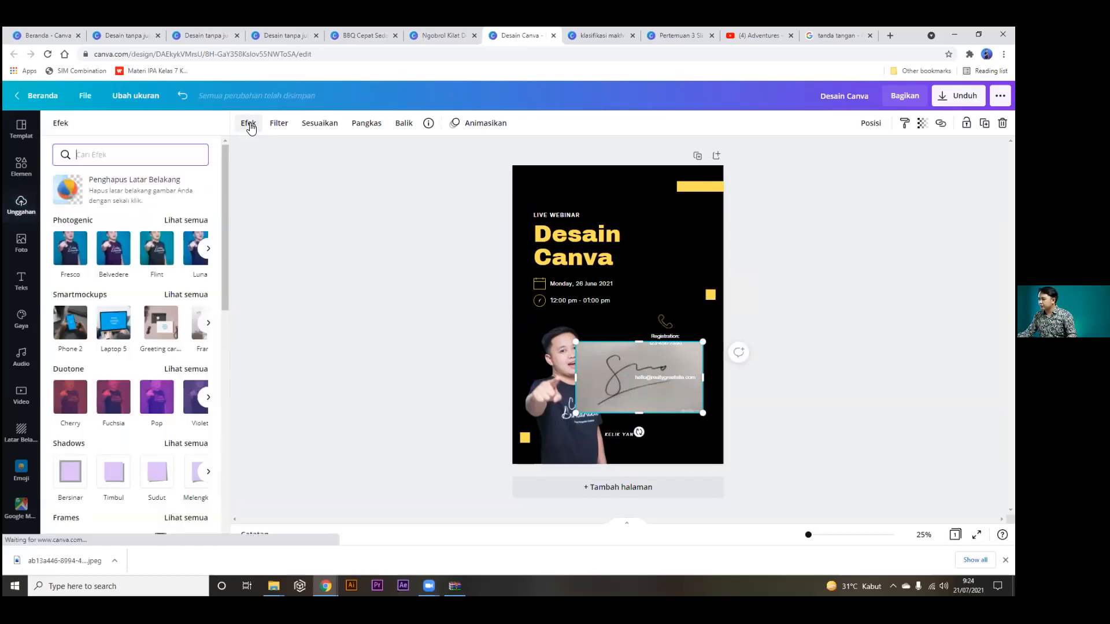
left_click(162, 188)
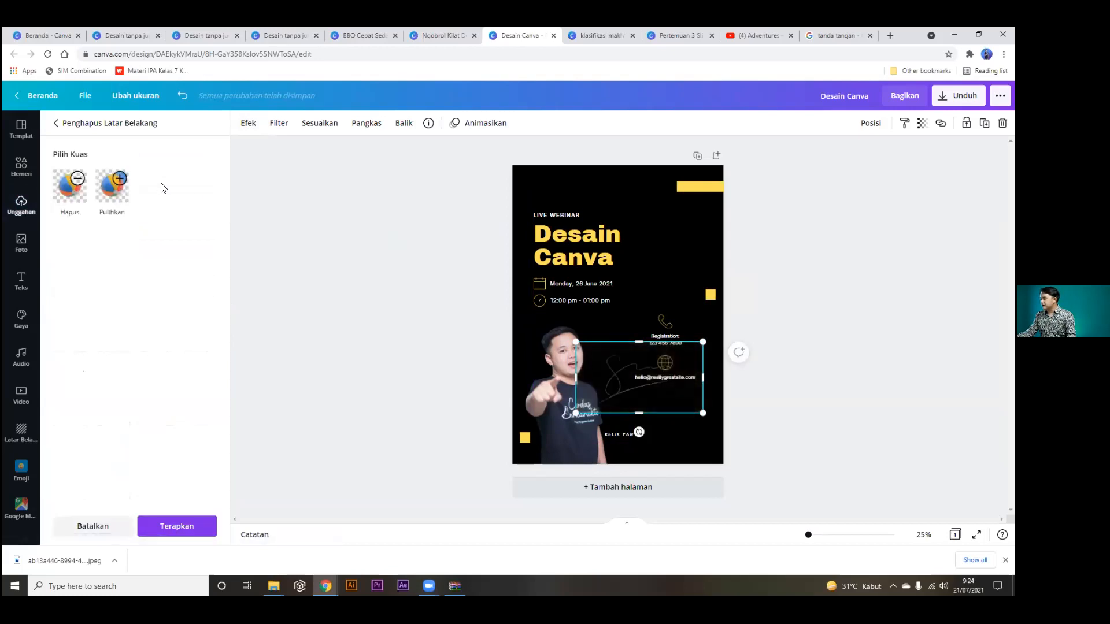
left_click_drag(615, 384, 645, 411)
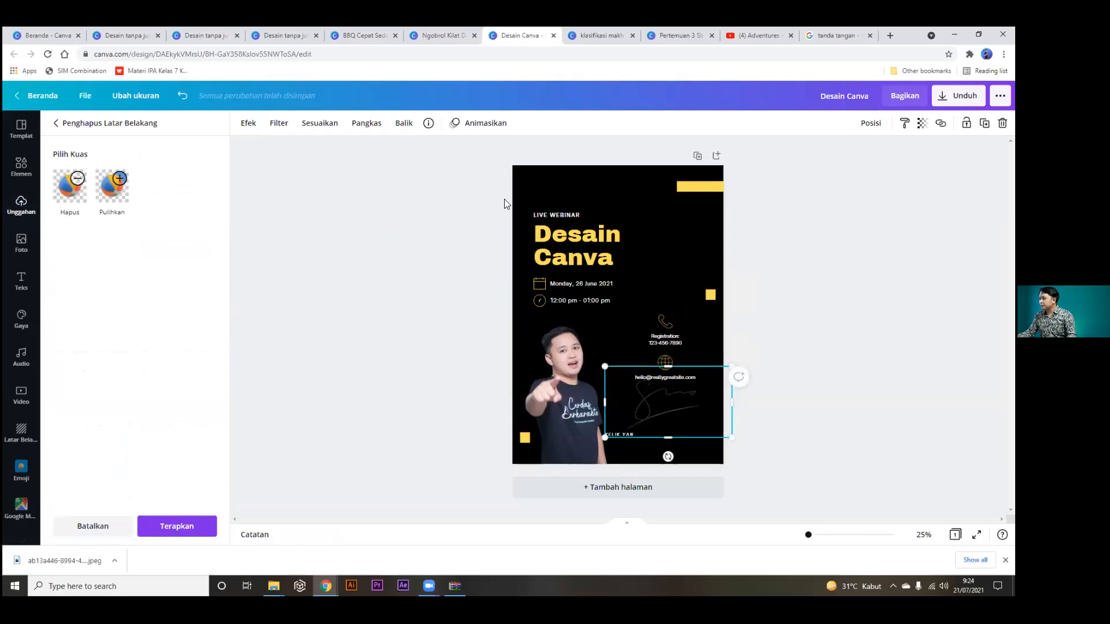
left_click(629, 186)
Undo the accidental white background and photo deletion, then shrink the signature.
left_click(622, 182)
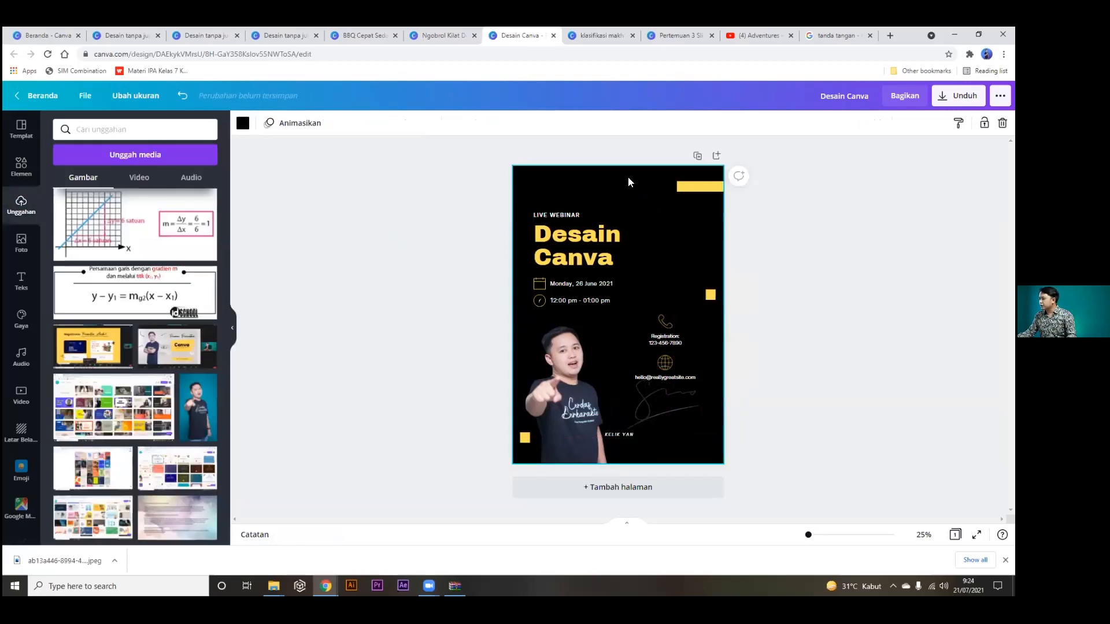
left_click(243, 123)
left_click(149, 178)
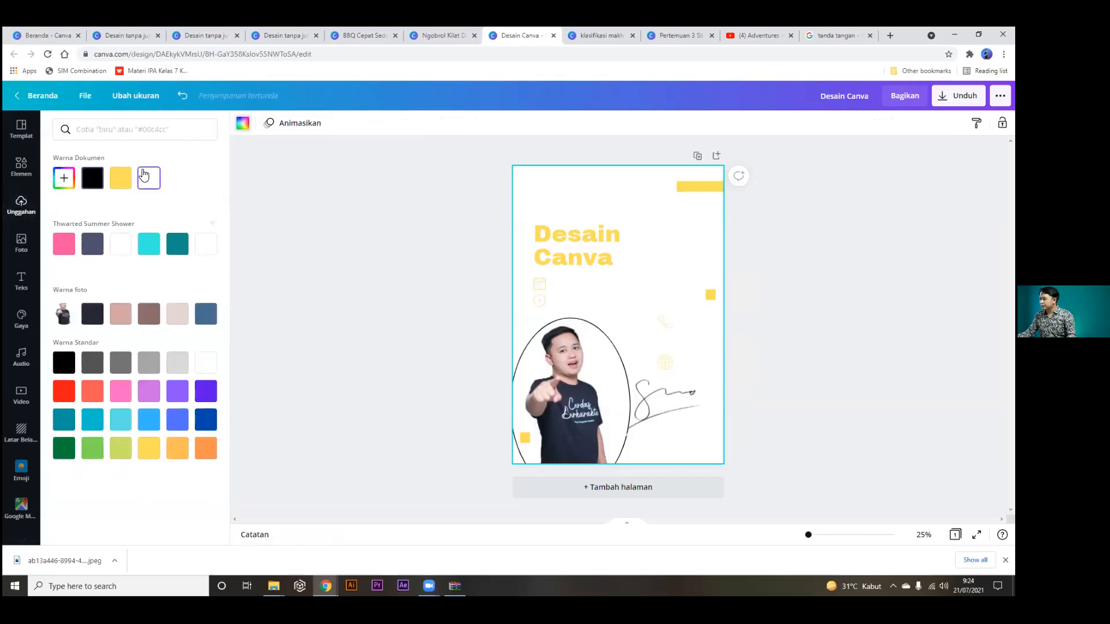
left_click(611, 339)
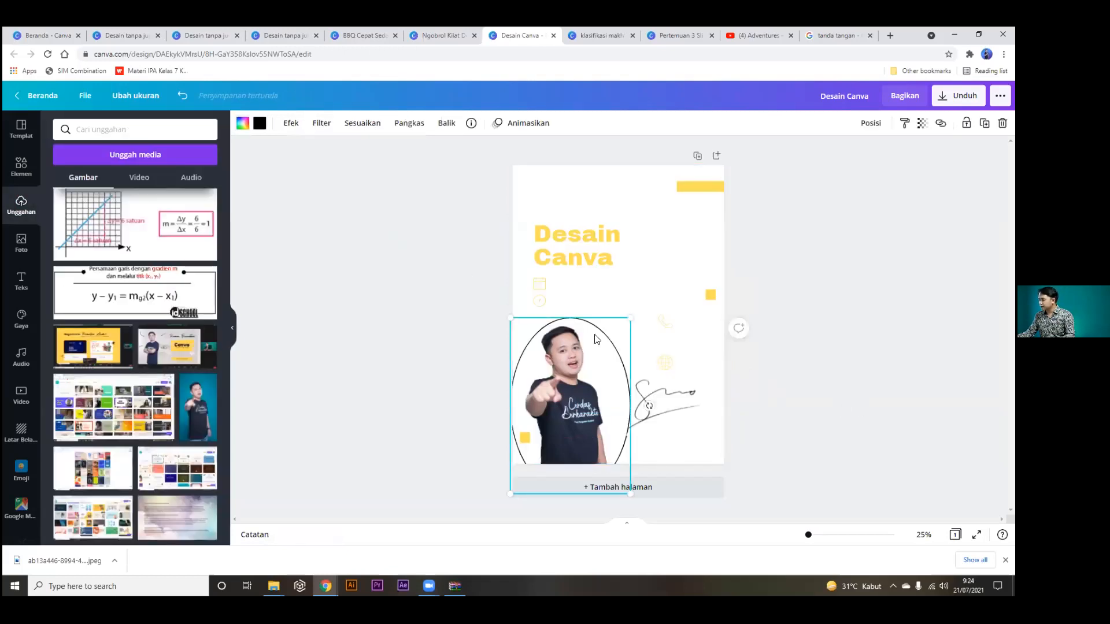
key("Delete")
key("ctrl+z")
key("ctrl+z")
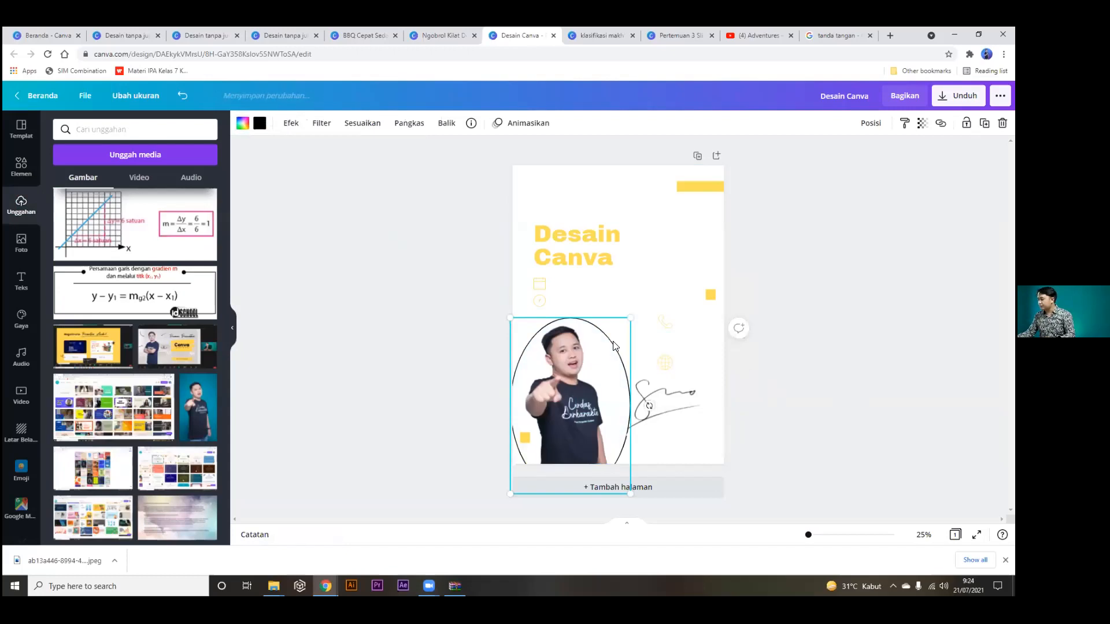
left_click(677, 399)
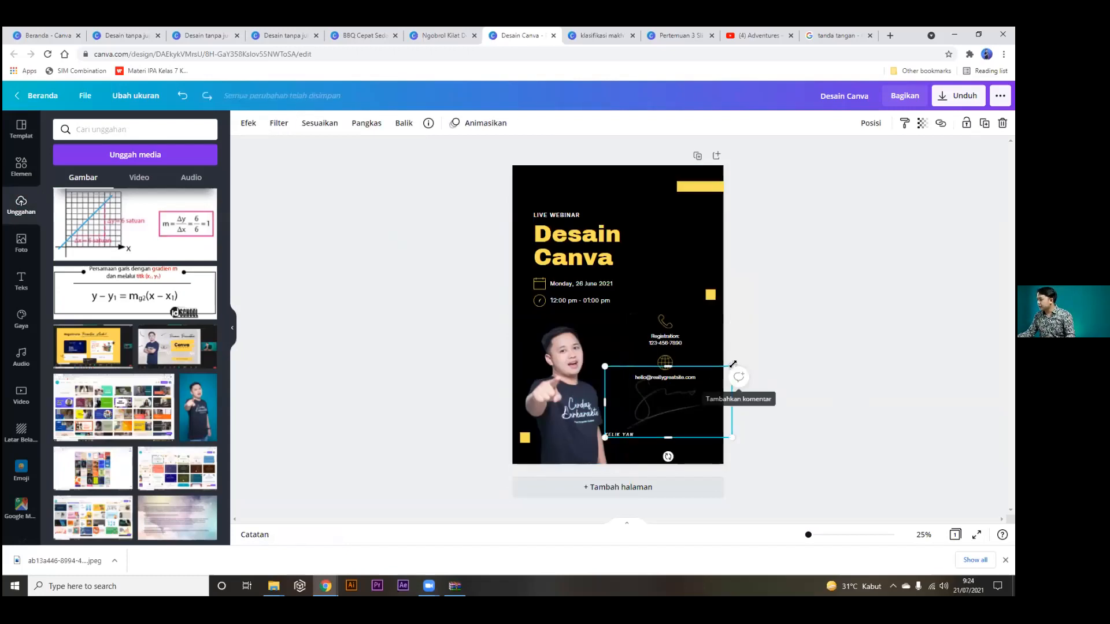
left_click_drag(732, 367, 693, 380)
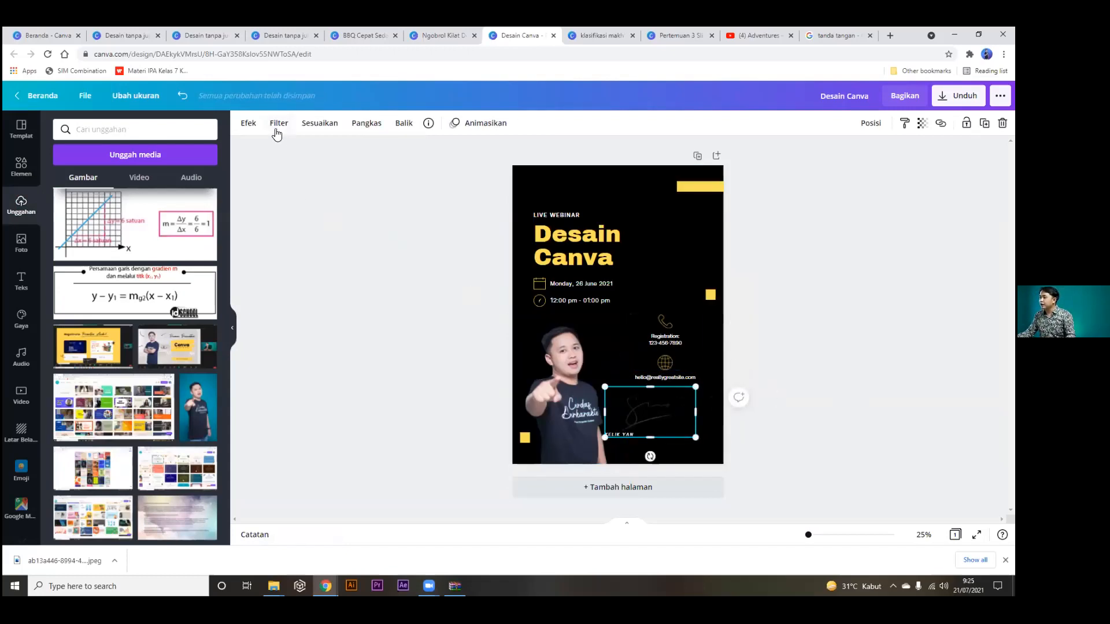
Tint the signature with the Amber duotone effect.
left_click(248, 123)
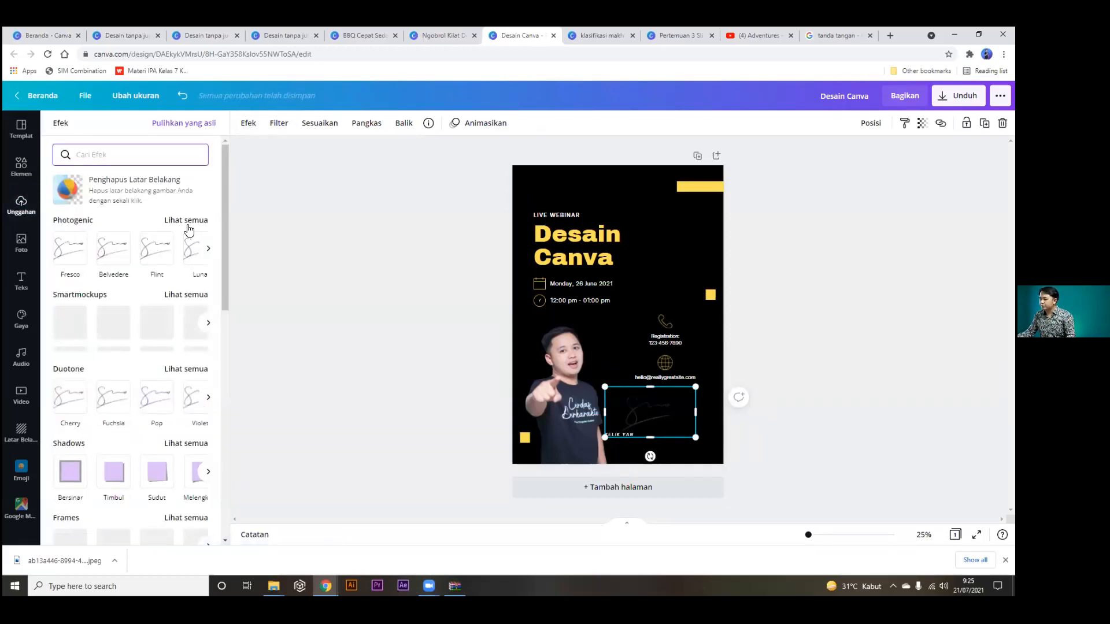
left_click(185, 375)
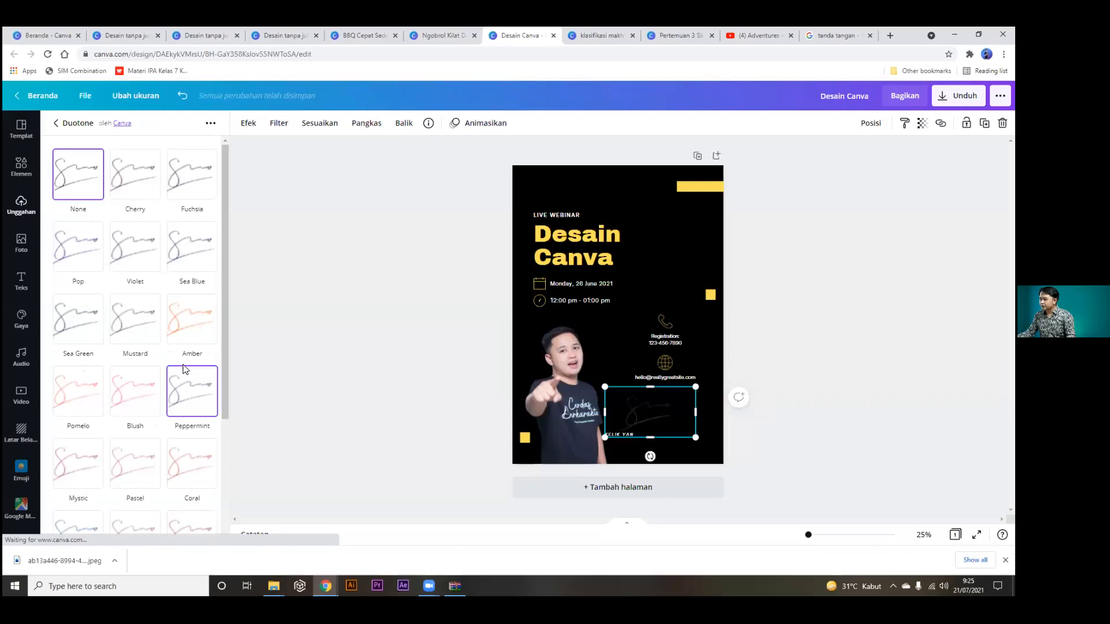
scroll(187, 358, "down", 5)
scroll(190, 347, "up", 3)
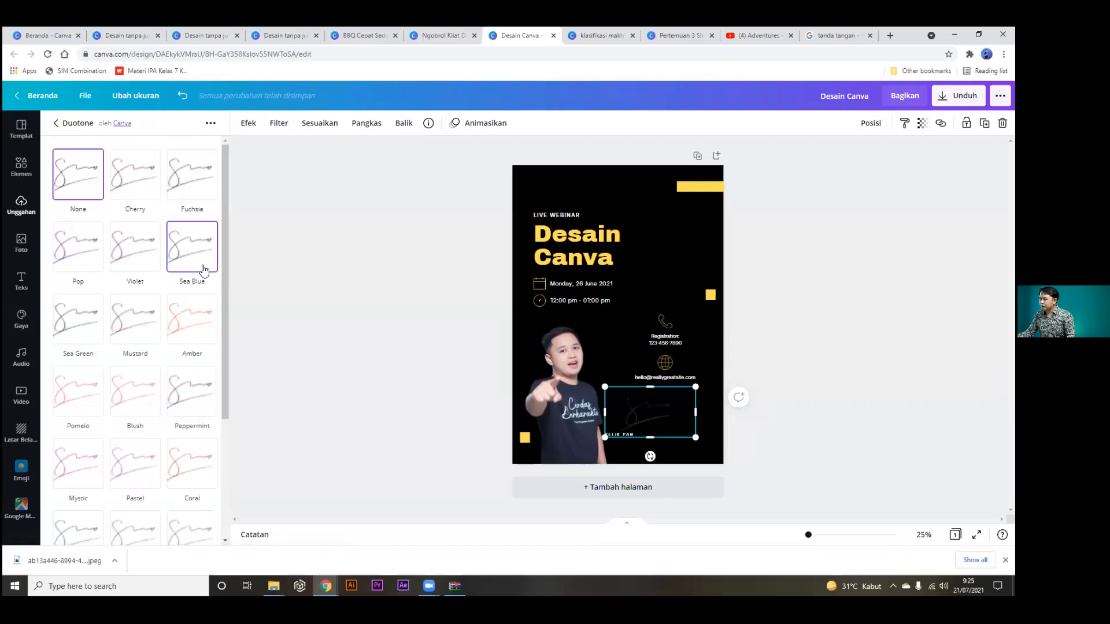
left_click(191, 318)
Shrink the signature to sit just above the presenter's name, moving the name beneath it.
mouse_move(695, 439)
left_mouse_down()
mouse_move(663, 435)
mouse_move(634, 410)
mouse_move(645, 404)
mouse_move(668, 430)
left_mouse_up()
left_click(700, 440)
left_click(779, 435)
left_click(797, 406)
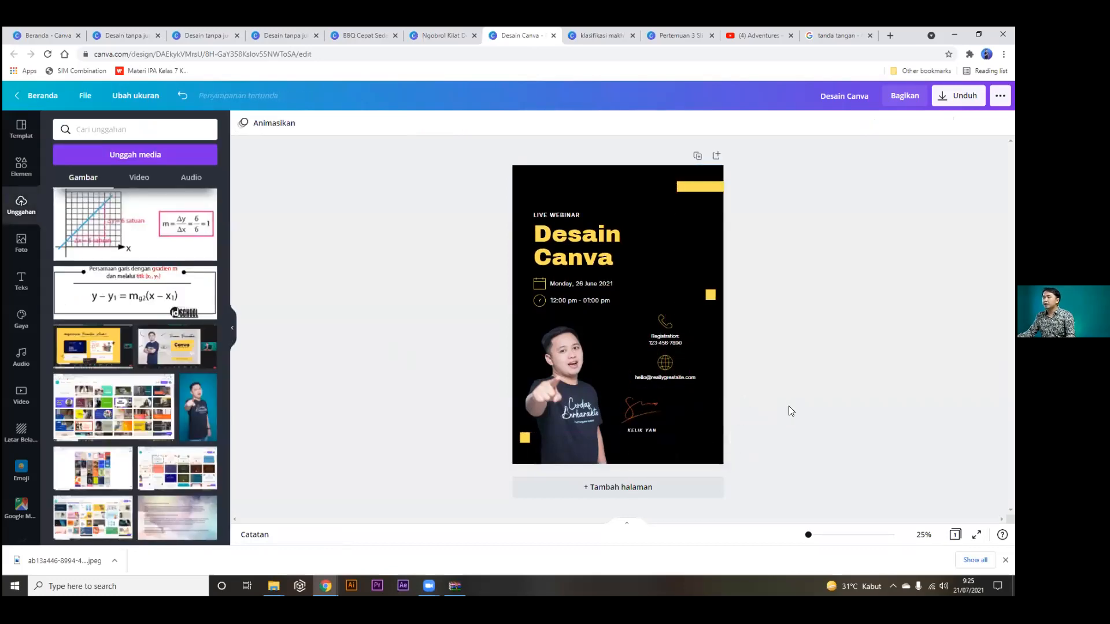
left_click(652, 409)
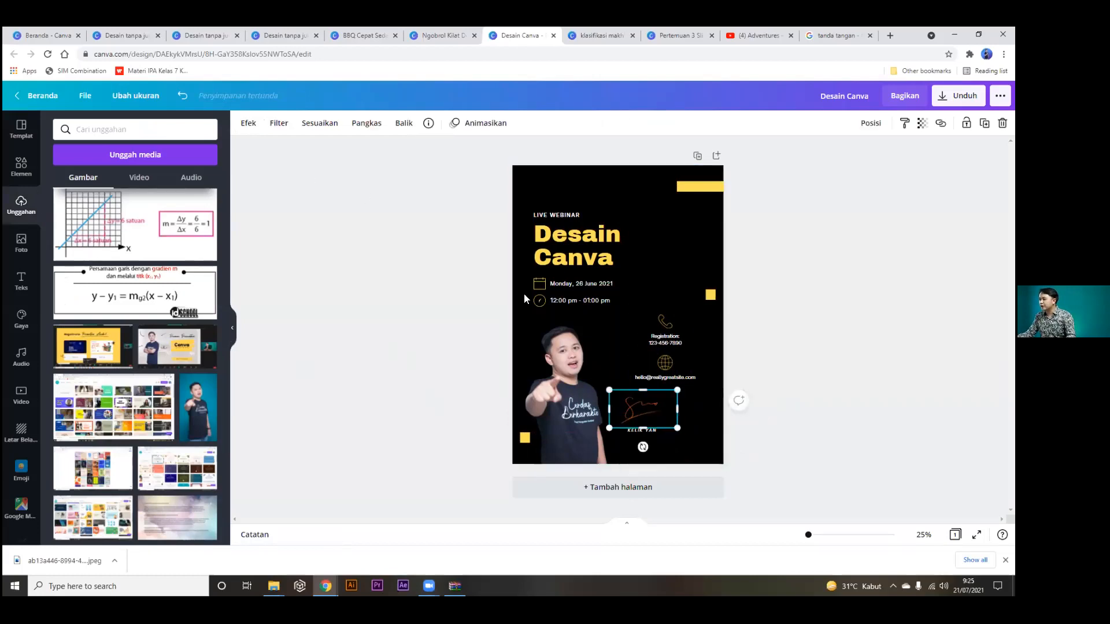
left_click(248, 122)
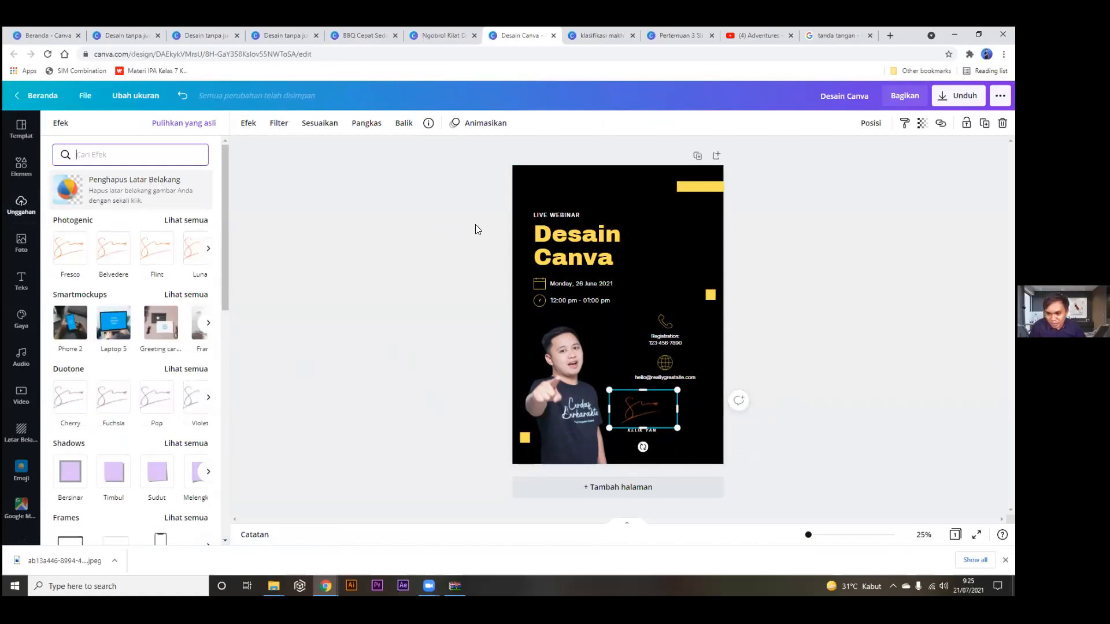
left_click(443, 277)
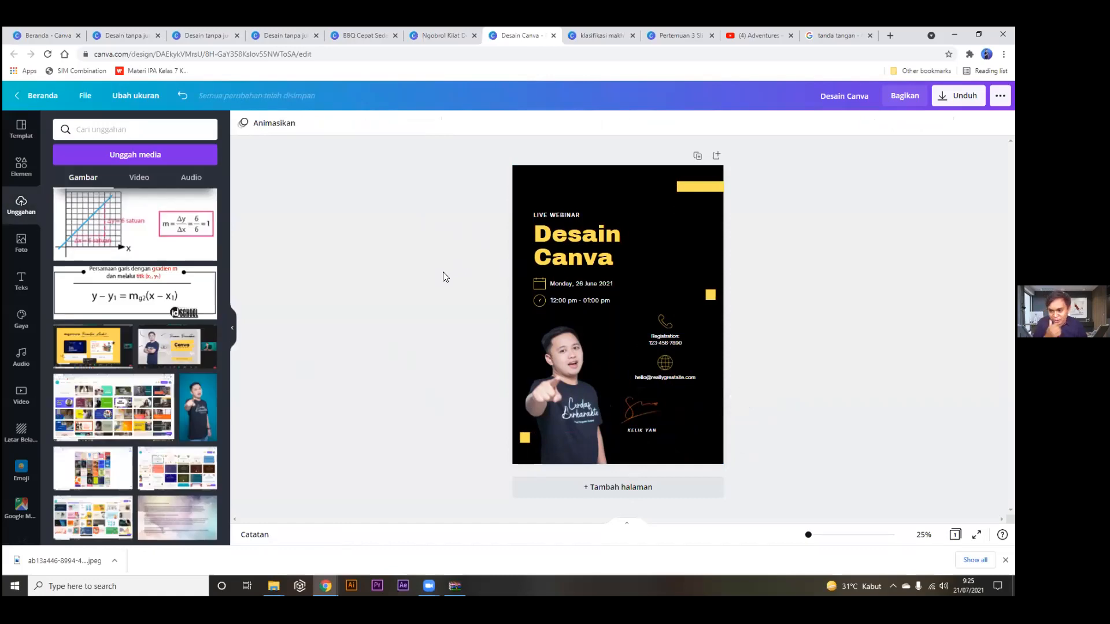